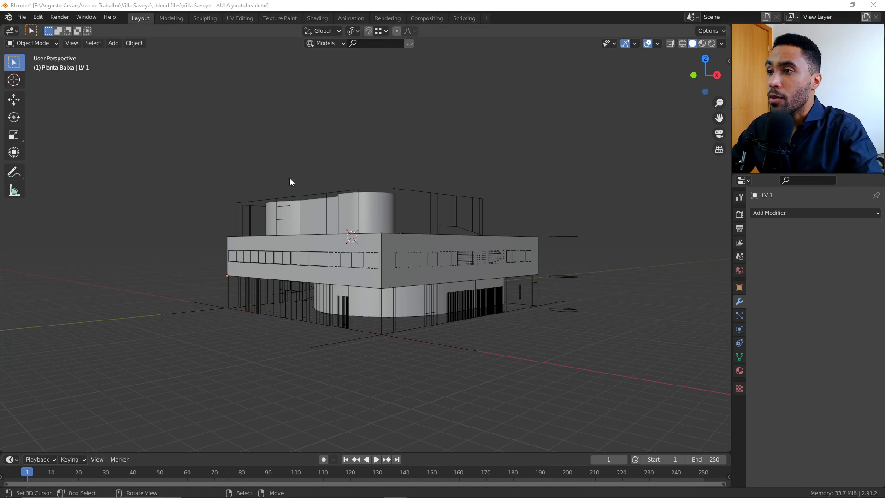
{"action": "middle_click_drag", "start_coordinate": [289, 178], "coordinate": [429, 301]}
{"action": "left_click", "coordinate": [22, 16]}
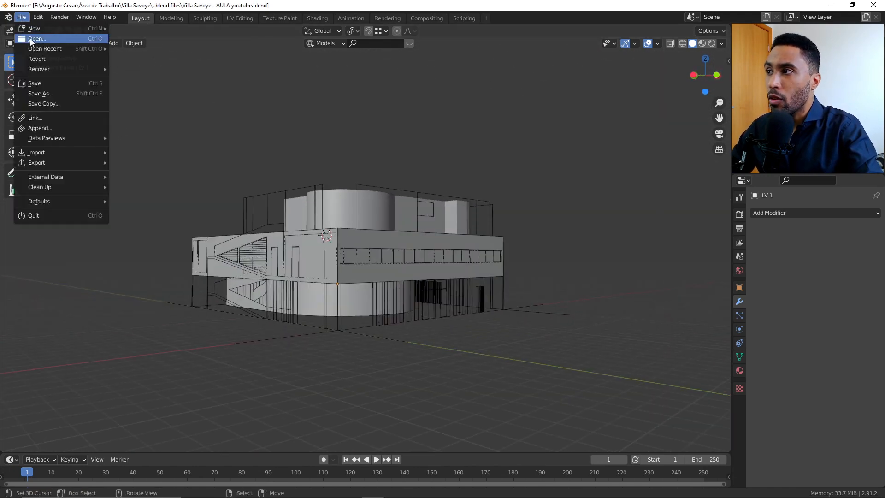
{"action": "mouse_move", "coordinate": [38, 69]}
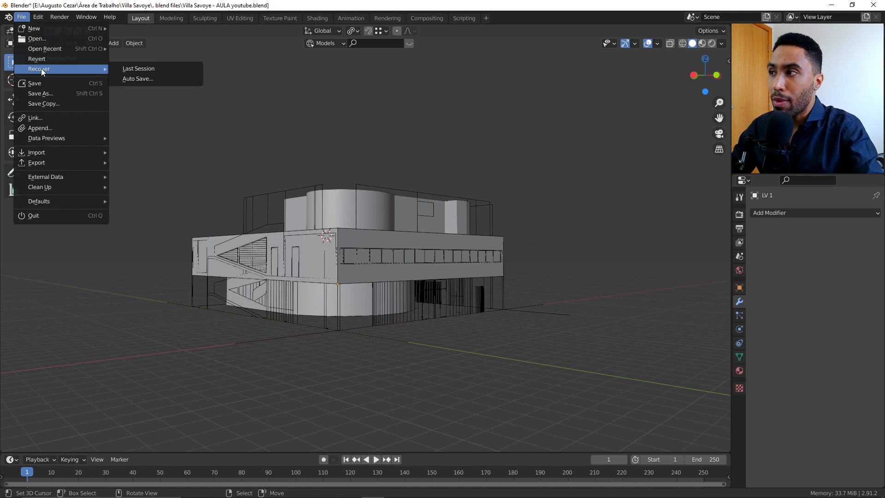
{"action": "key", "text": "Escape"}
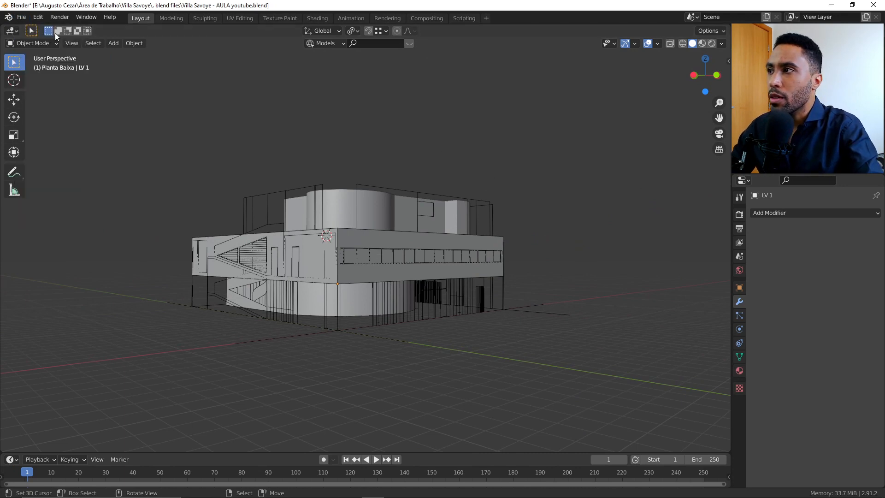
- Split off a narrow area beside the 3D viewport and change it to an Outliner
{"action": "left_click_drag", "start_coordinate": [3, 27], "coordinate": [125, 46]}
{"action": "left_click", "coordinate": [12, 30]}
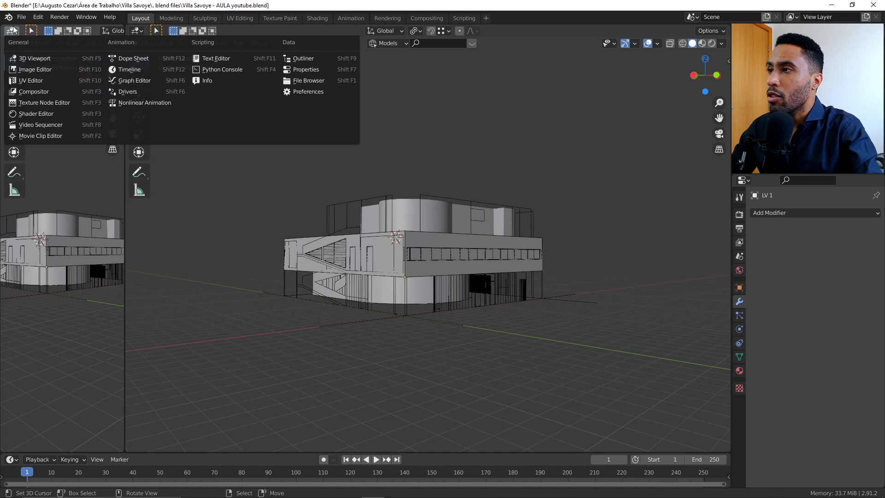
{"action": "left_click", "coordinate": [316, 60]}
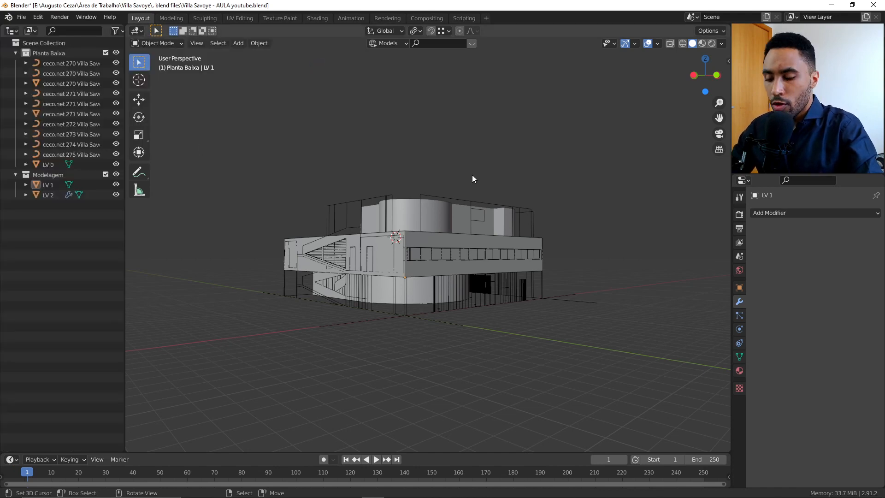
- Set the Shortcut VUr text colour to orange with hue 0.096 and saturation 1.000, start the add-on and hide the viewport sidebar
{"action": "key", "text": "n"}
{"action": "left_click", "coordinate": [724, 209]}
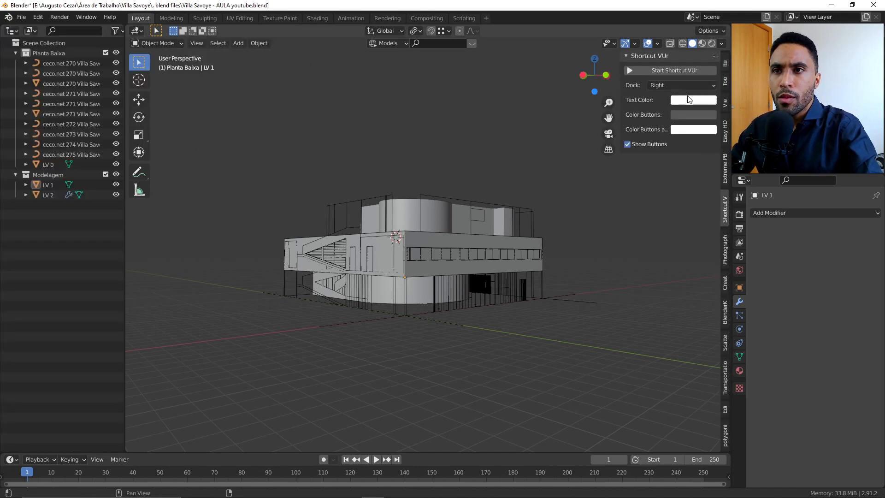
{"action": "left_click", "coordinate": [689, 100]}
{"action": "left_click_drag", "start_coordinate": [698, 178], "coordinate": [691, 177]}
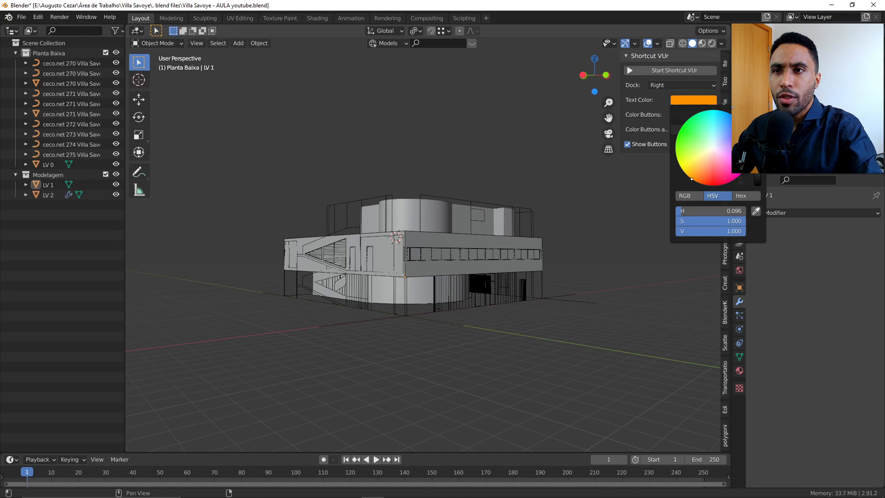
{"action": "left_click", "coordinate": [664, 72]}
{"action": "left_click", "coordinate": [725, 64]}
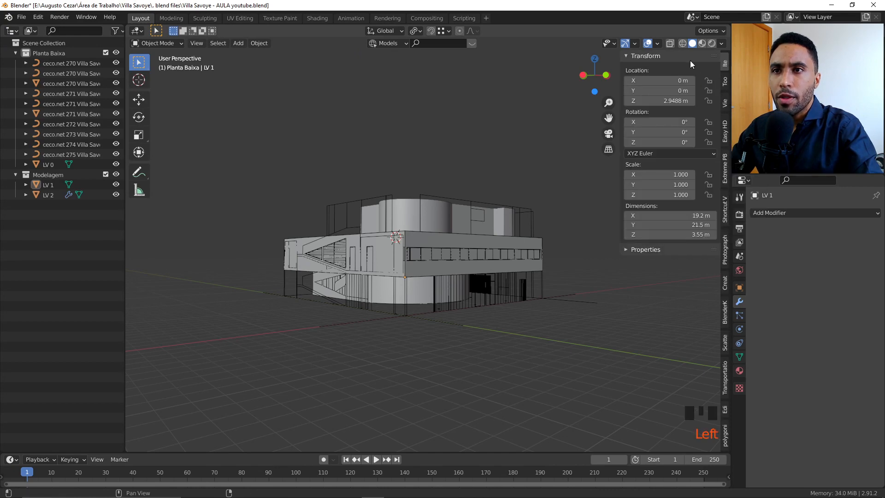
{"action": "key", "text": "n"}
- Select the ground-floor volume LV 0 and move it into the Modelagem collection
{"action": "middle_click_drag", "start_coordinate": [415, 339], "coordinate": [394, 326]}
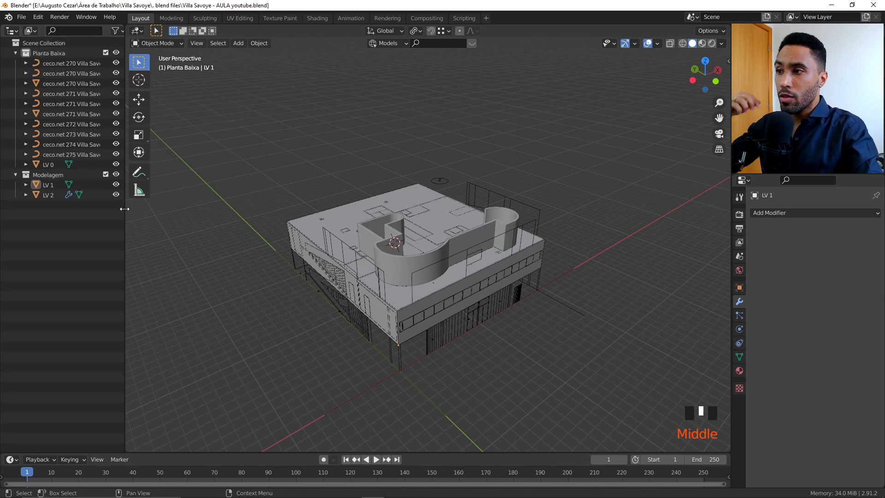
{"action": "right_click", "coordinate": [439, 247]}
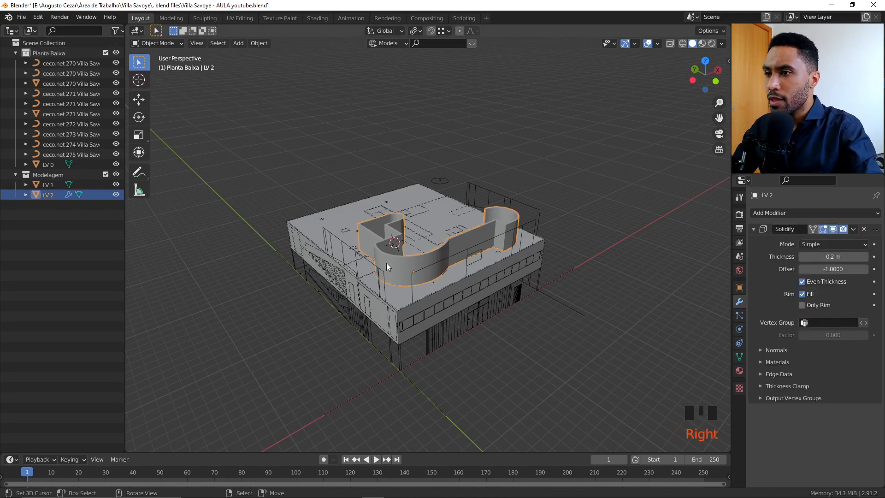
{"action": "right_click", "coordinate": [405, 289]}
{"action": "middle_click_drag", "start_coordinate": [414, 323], "coordinate": [435, 257]}
{"action": "right_click", "coordinate": [413, 286]}
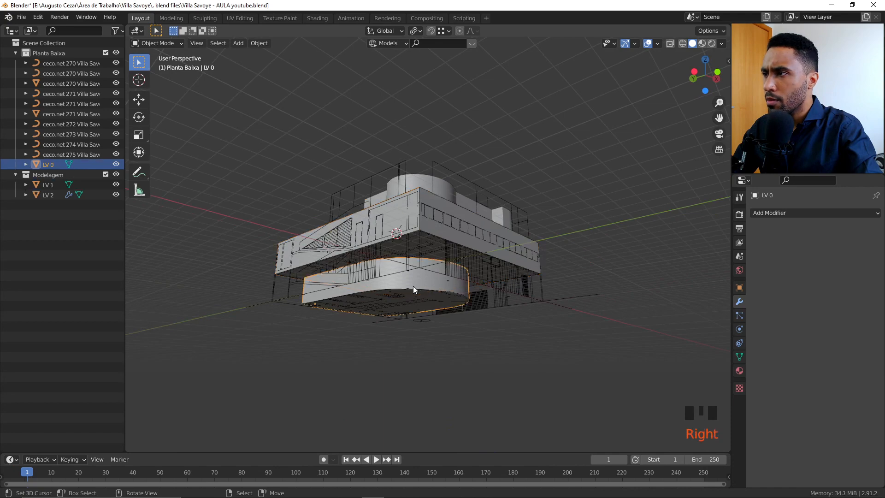
{"action": "left_click_drag", "start_coordinate": [49, 165], "coordinate": [56, 174]}
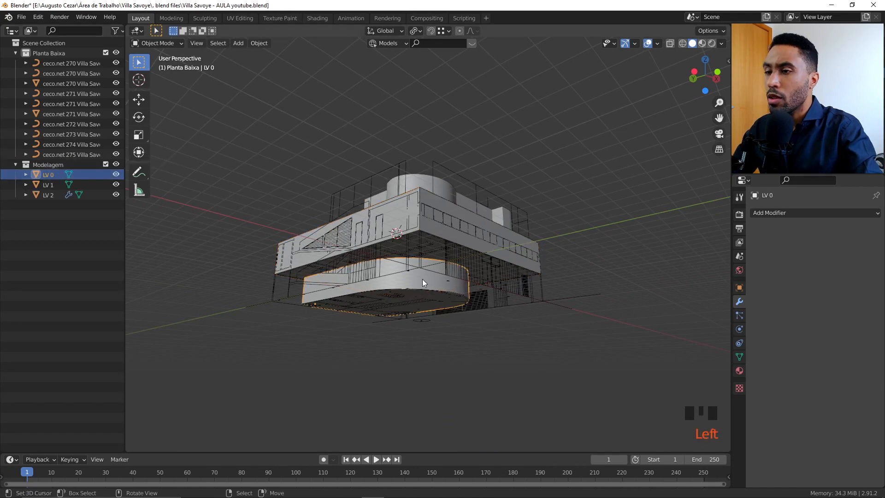
- Isolate the LV 1 volume in local view
{"action": "middle_click_drag", "start_coordinate": [422, 279], "coordinate": [425, 238]}
{"action": "scroll", "coordinate": [424, 237], "scroll_direction": "up", "scroll_amount": 1}
{"action": "scroll", "coordinate": [397, 286], "scroll_direction": "up", "scroll_amount": 1}
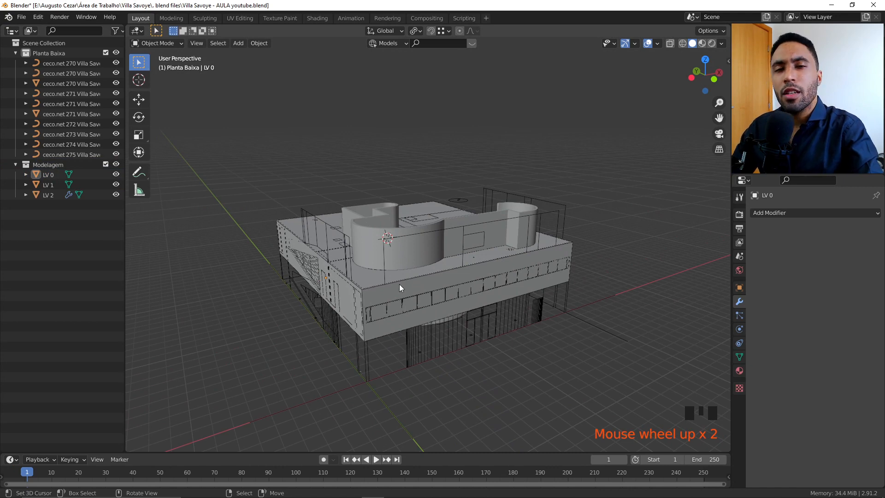
{"action": "right_click", "coordinate": [399, 284]}
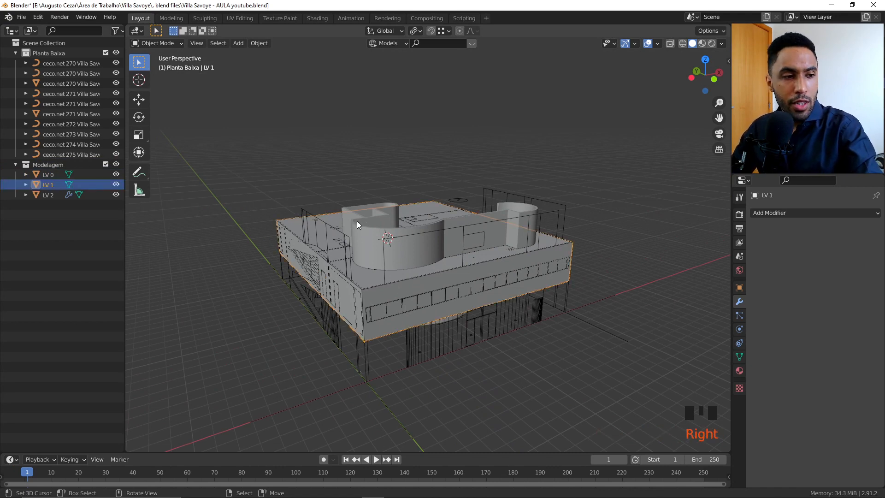
{"action": "key", "text": "KP_Divide"}
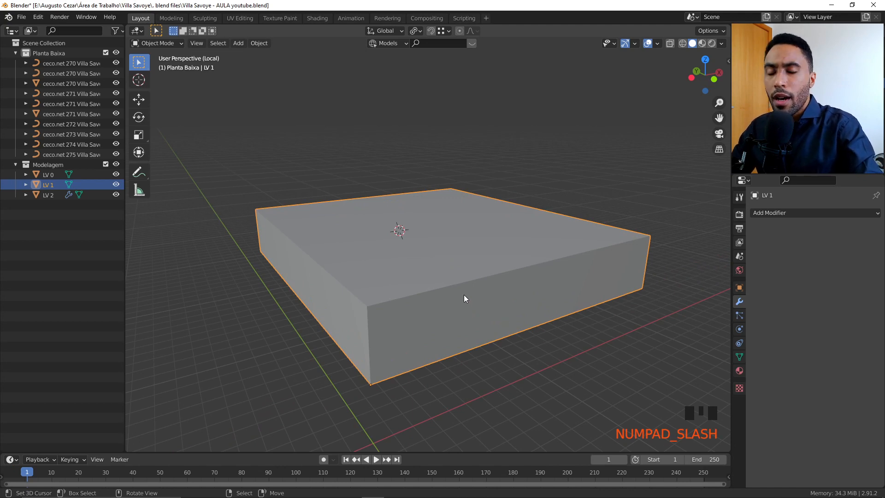
{"action": "middle_click_drag", "start_coordinate": [457, 277], "coordinate": [458, 291]}
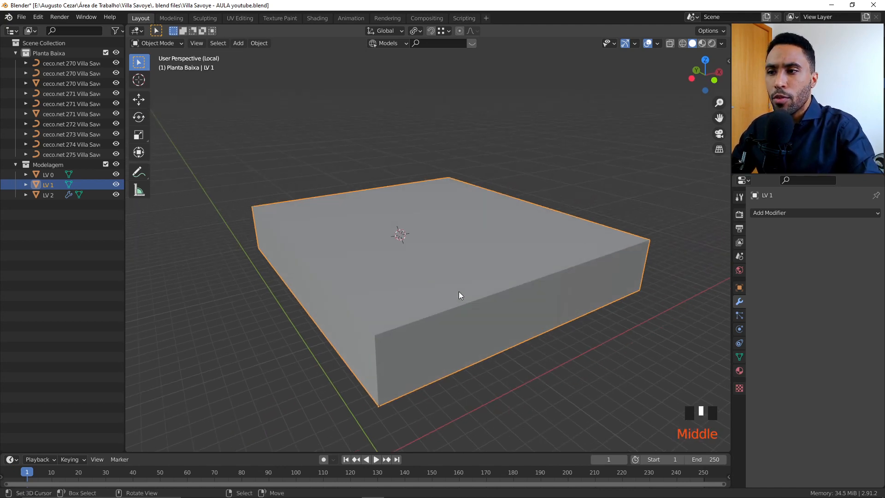
- Select the top face of LV 1 in Edit Mode, return to Object Mode and leave local view
{"action": "key", "text": "Tab"}
{"action": "right_click", "coordinate": [446, 249]}
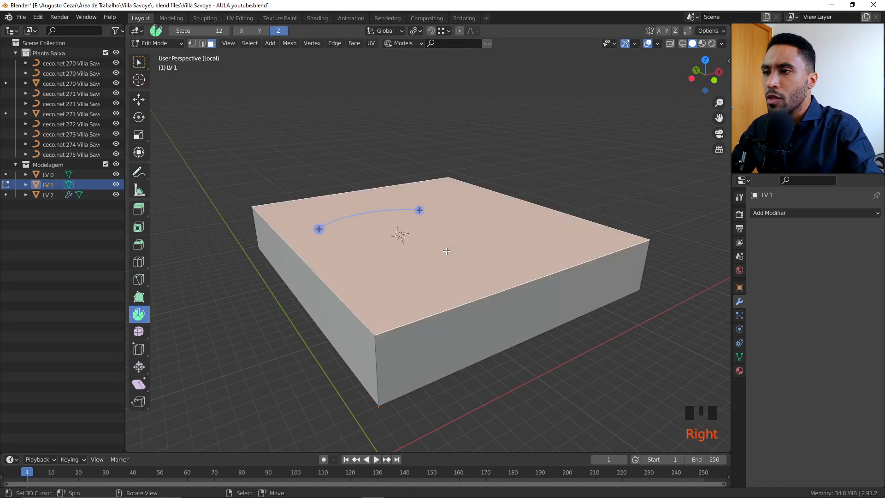
{"action": "middle_click_drag", "start_coordinate": [446, 249], "coordinate": [460, 231]}
{"action": "right_click", "coordinate": [448, 201], "text": "shift"}
{"action": "middle_click_drag", "start_coordinate": [448, 201], "coordinate": [464, 249]}
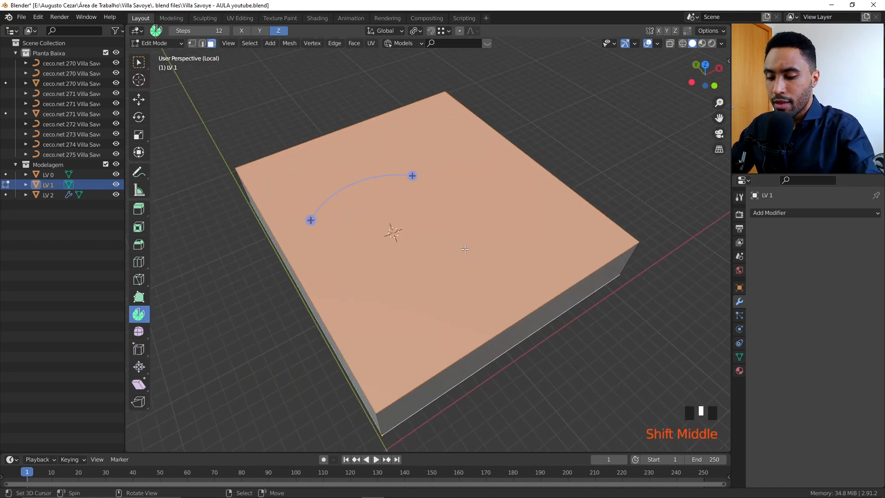
{"action": "key", "text": "KP_7"}
{"action": "key", "text": "Tab"}
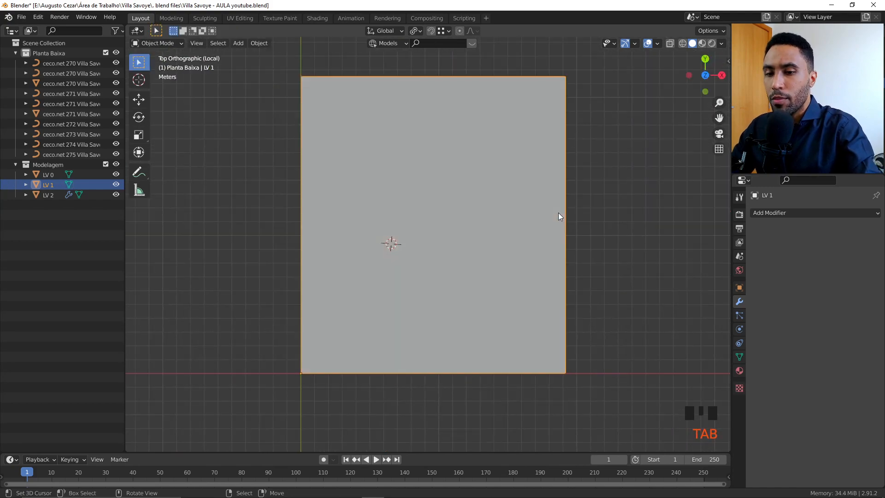
{"action": "key", "text": "KP_Divide"}
- Isolate the first floor plan curve together with LV 1 in local view, seen from the top with X-ray enabled
{"action": "key", "text": "KP_7"}
{"action": "scroll", "coordinate": [519, 198], "scroll_direction": "up", "scroll_amount": 3}
{"action": "middle_click_drag", "start_coordinate": [550, 228], "coordinate": [460, 205]}
{"action": "right_click", "coordinate": [463, 169]}
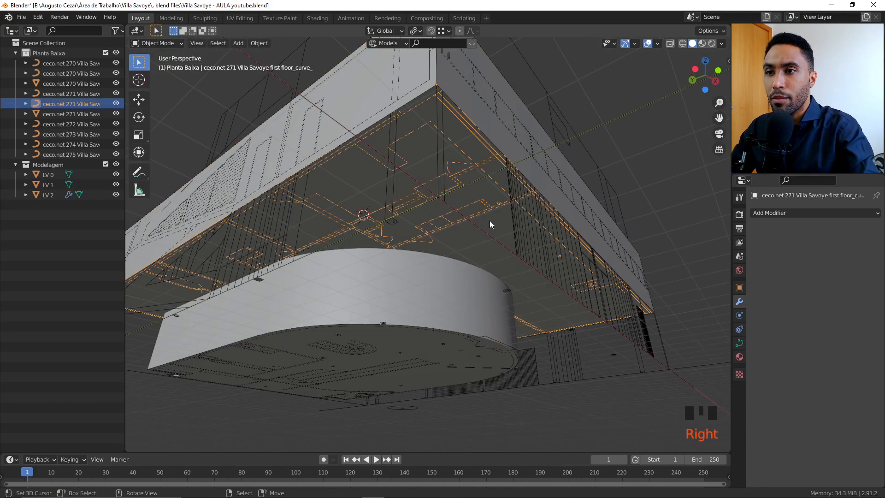
{"action": "right_click", "coordinate": [471, 111], "text": "shift"}
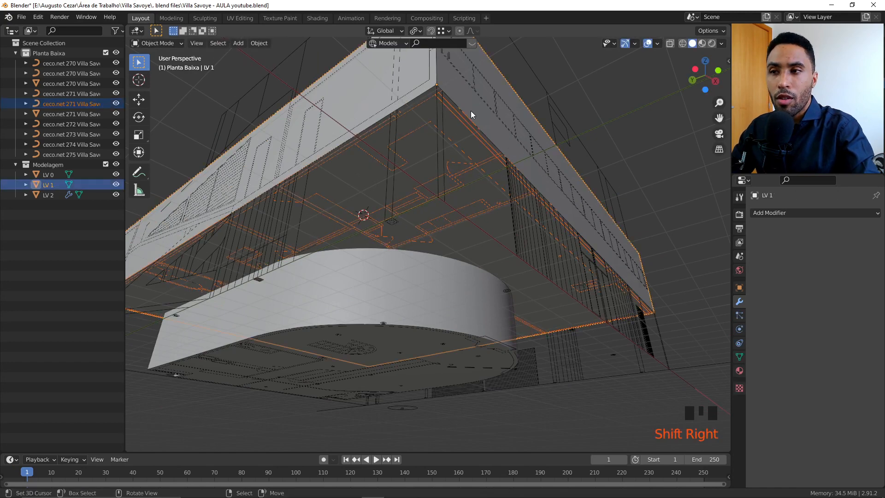
{"action": "key", "text": "KP_Divide"}
{"action": "middle_click_drag", "start_coordinate": [474, 201], "coordinate": [570, 328]}
{"action": "key", "text": "KP_7"}
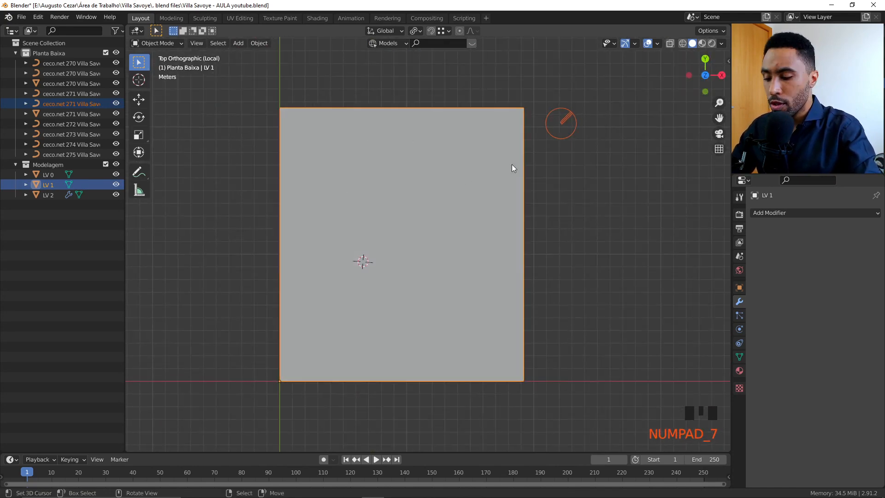
{"action": "key", "text": "z"}
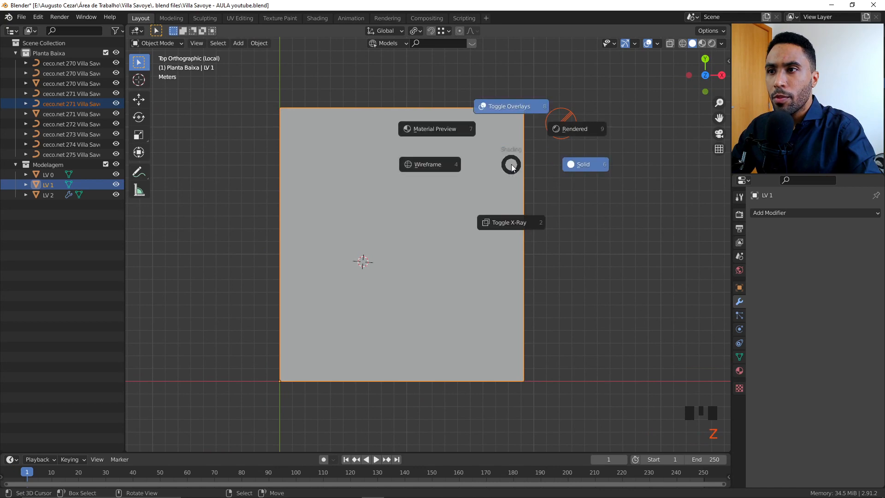
{"action": "left_click", "coordinate": [510, 221]}
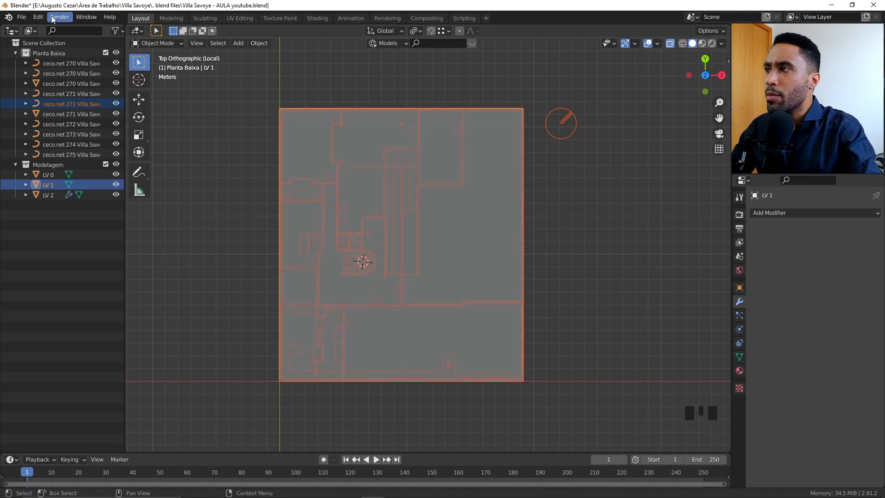
- Turn off Extra Shading Pie Menu Items in the keymap preferences and check the shading pie menu in the viewport
{"action": "left_click", "coordinate": [37, 17]}
{"action": "left_click", "coordinate": [70, 159]}
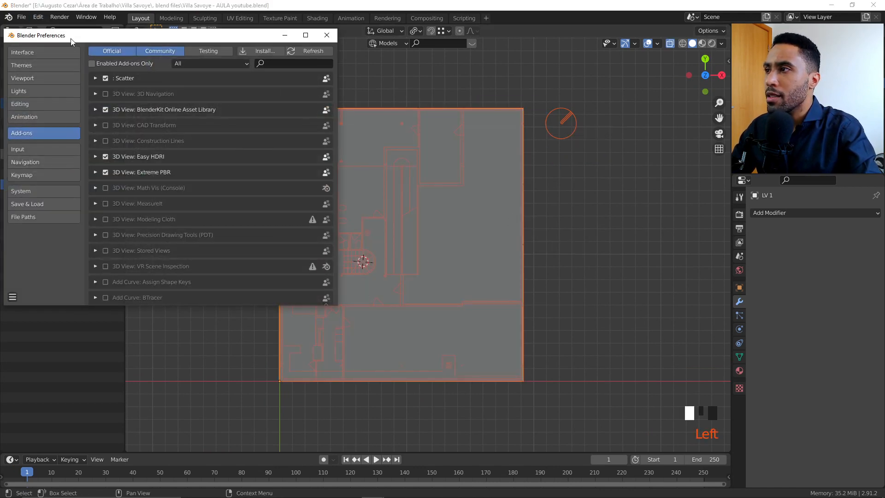
{"action": "left_click_drag", "start_coordinate": [71, 37], "coordinate": [263, 57]}
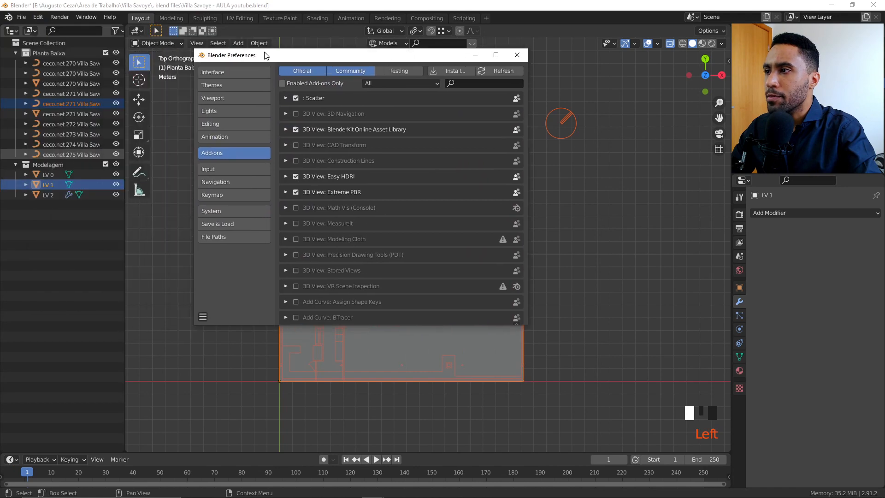
{"action": "left_click", "coordinate": [230, 172]}
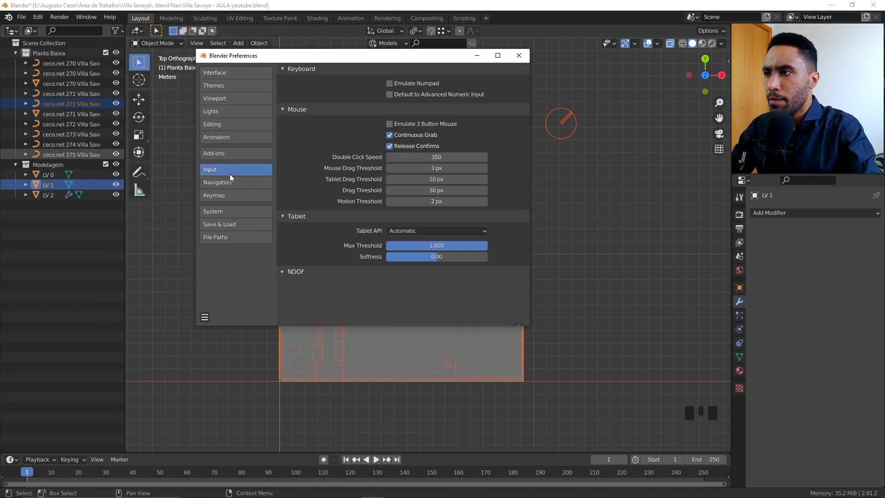
{"action": "left_click", "coordinate": [234, 185]}
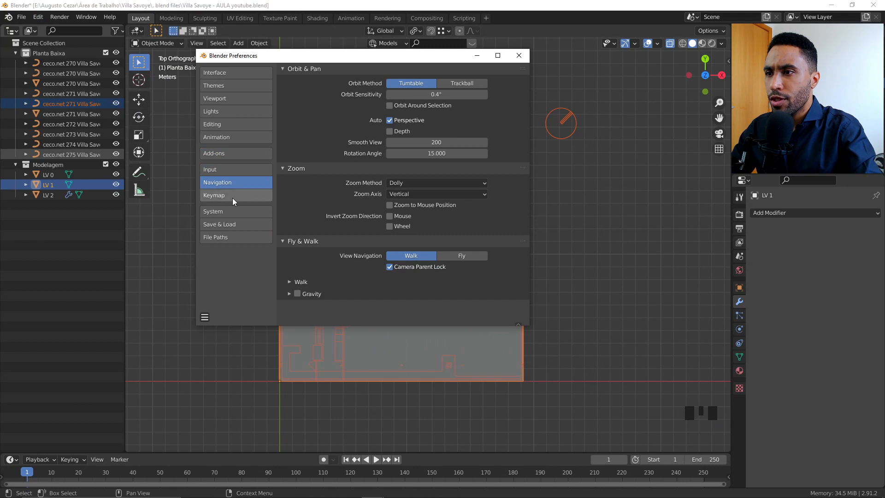
{"action": "left_click", "coordinate": [232, 198]}
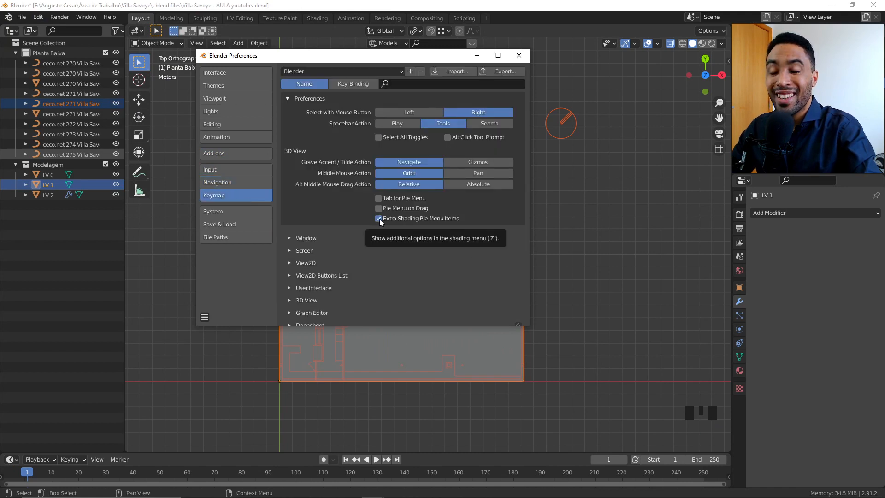
{"action": "left_click", "coordinate": [595, 206]}
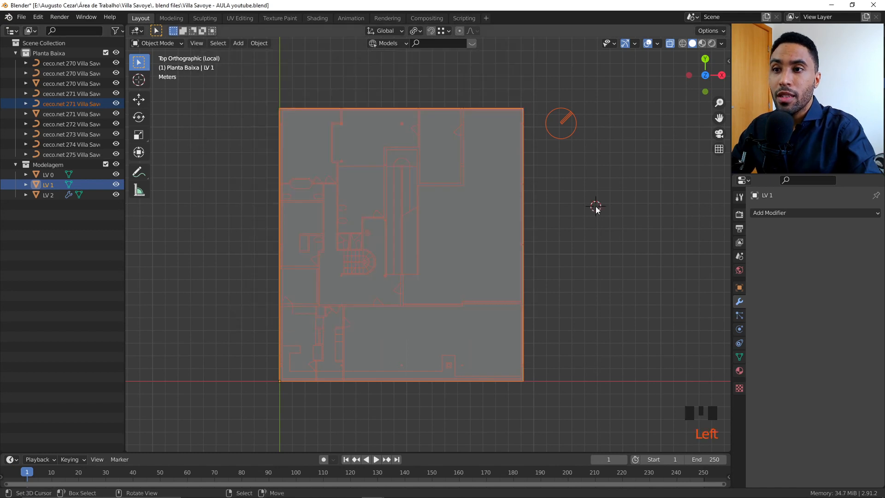
{"action": "key", "text": "z"}
- Re-enable Extra Shading Pie Menu Items, close the preferences and check the shading pie menu again
{"action": "key", "text": "alt+Tab"}
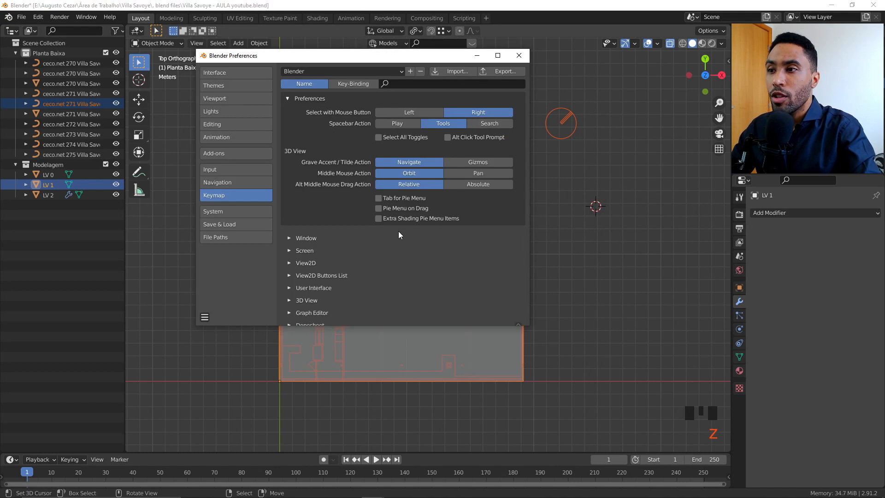
{"action": "left_click", "coordinate": [519, 55]}
{"action": "key", "text": "z"}
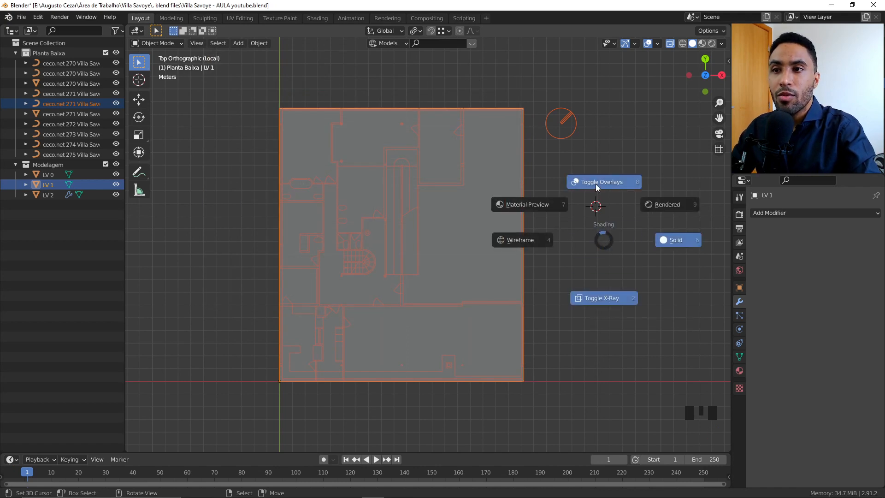
{"action": "key", "text": "Escape"}
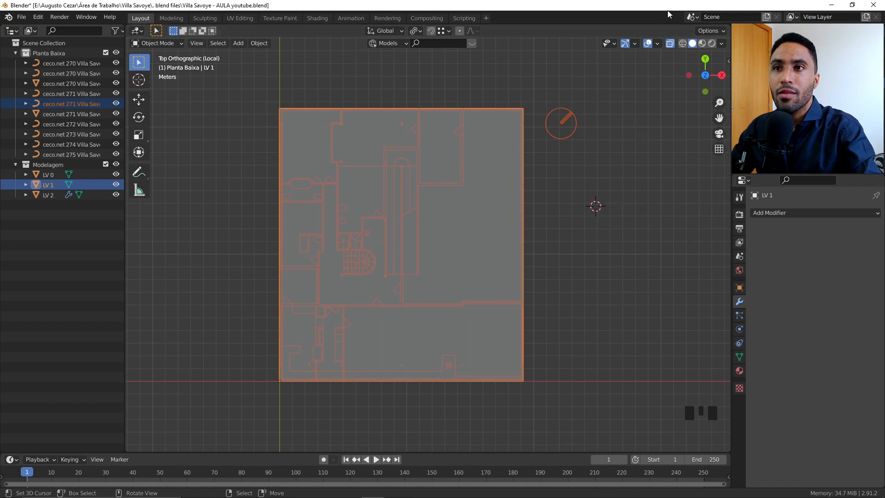
- Switch X-ray and the viewport overlays off and back on, and check the shading pie menu again
{"action": "left_click", "coordinate": [669, 43]}
{"action": "left_click", "coordinate": [670, 44]}
{"action": "left_click", "coordinate": [647, 43]}
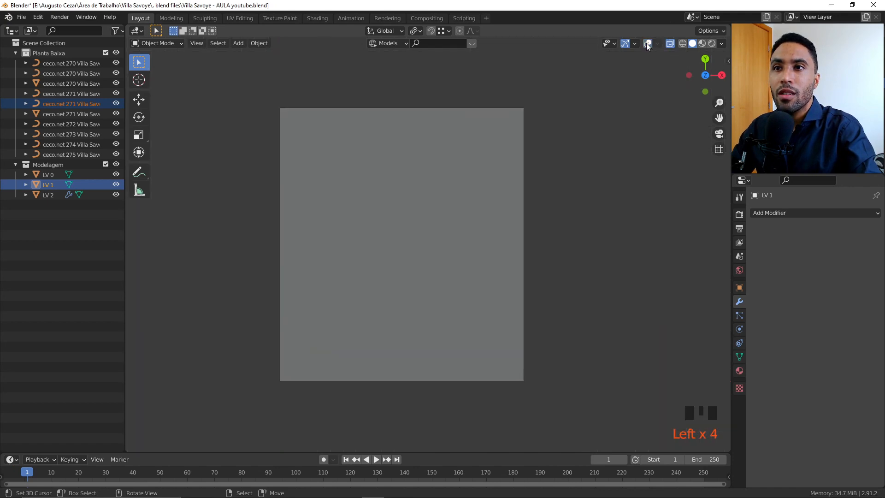
{"action": "left_click", "coordinate": [647, 43]}
{"action": "key", "text": "z"}
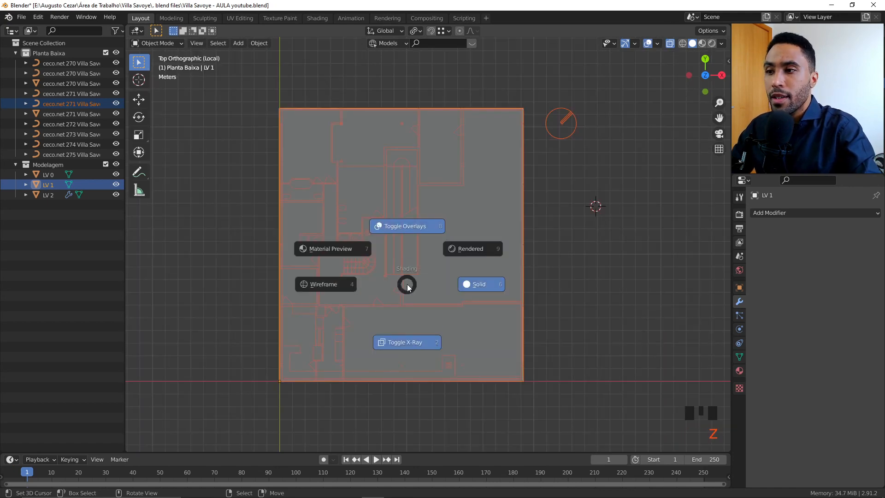
{"action": "key", "text": "z"}
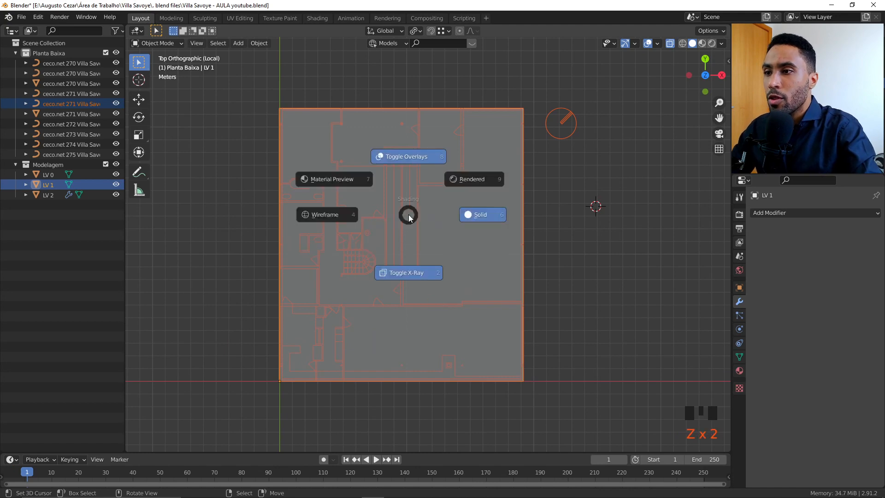
- Select LV 1, enter Edit Mode in top view and deselect everything in vertex select mode
{"action": "scroll", "coordinate": [405, 223], "scroll_direction": "up", "scroll_amount": 3}
{"action": "scroll", "coordinate": [398, 225], "scroll_direction": "down", "scroll_amount": 1}
{"action": "middle_click_drag", "start_coordinate": [398, 225], "coordinate": [502, 235], "text": "shift"}
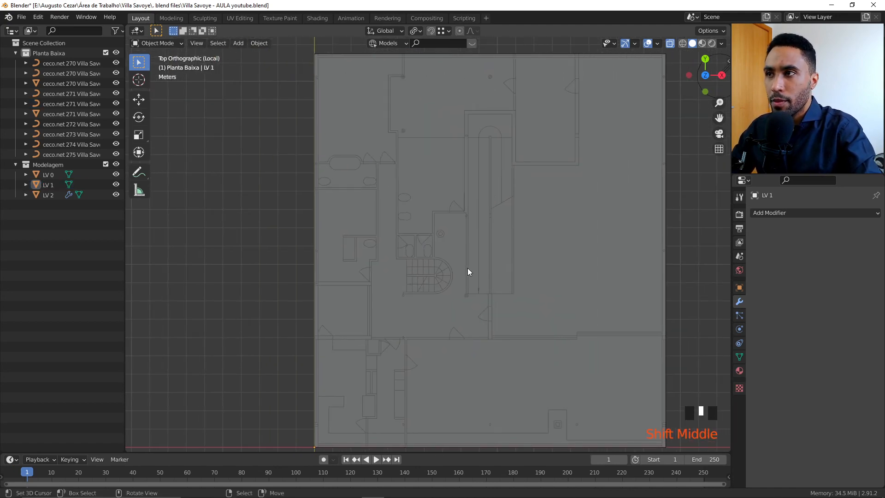
{"action": "scroll", "coordinate": [468, 277], "scroll_direction": "down", "scroll_amount": 2}
{"action": "middle_click_drag", "start_coordinate": [466, 340], "coordinate": [484, 208]}
{"action": "right_click", "coordinate": [487, 189]}
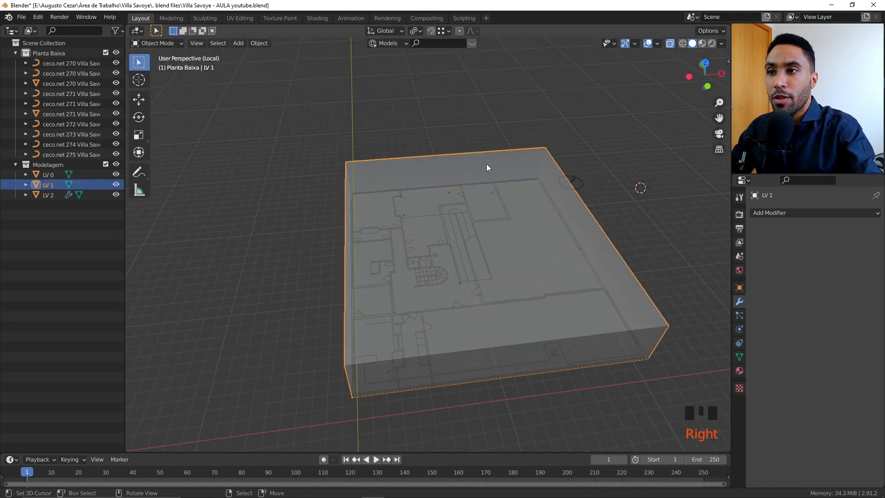
{"action": "key", "text": "KP_7"}
{"action": "key", "text": "Tab"}
{"action": "middle_click_drag", "start_coordinate": [497, 172], "coordinate": [381, 178], "text": "shift"}
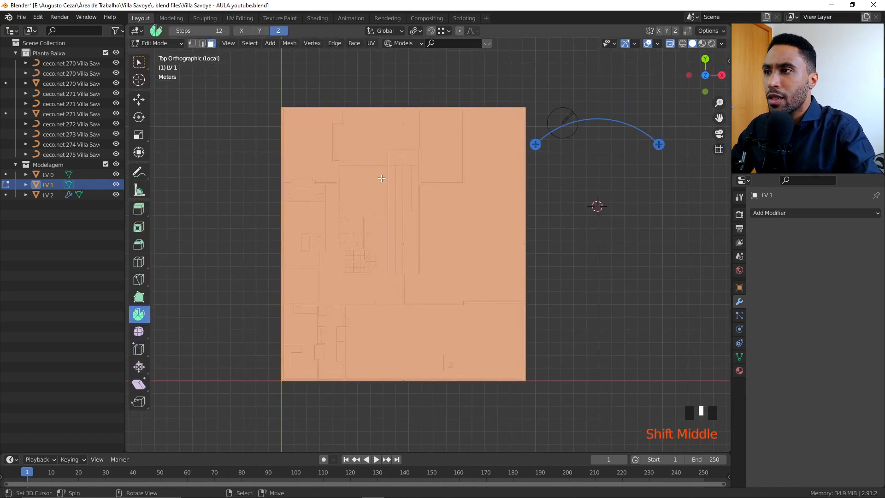
{"action": "key", "text": "1"}
{"action": "key", "text": "alt+a"}
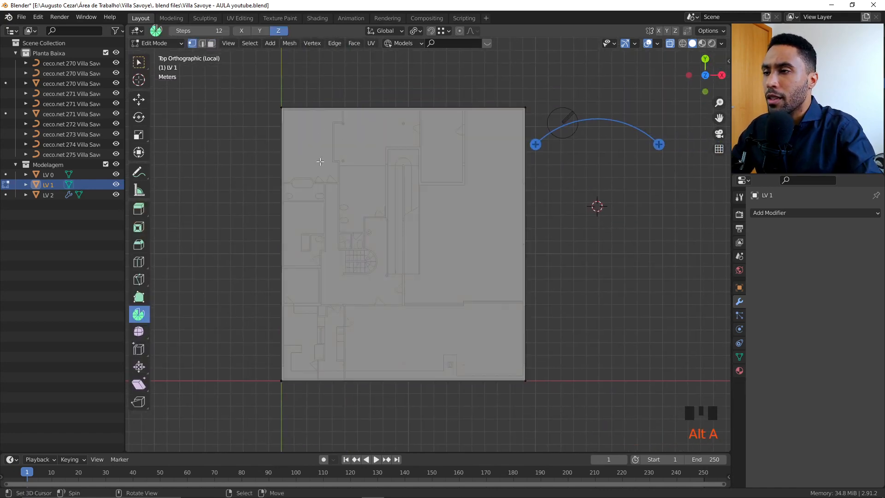
- Select the top and bottom faces of LV 1 in face select mode
{"action": "middle_click_drag", "start_coordinate": [320, 162], "coordinate": [375, 128]}
{"action": "scroll", "coordinate": [375, 127], "scroll_direction": "down", "scroll_amount": 2}
{"action": "key", "text": "3"}
{"action": "right_click", "coordinate": [348, 229]}
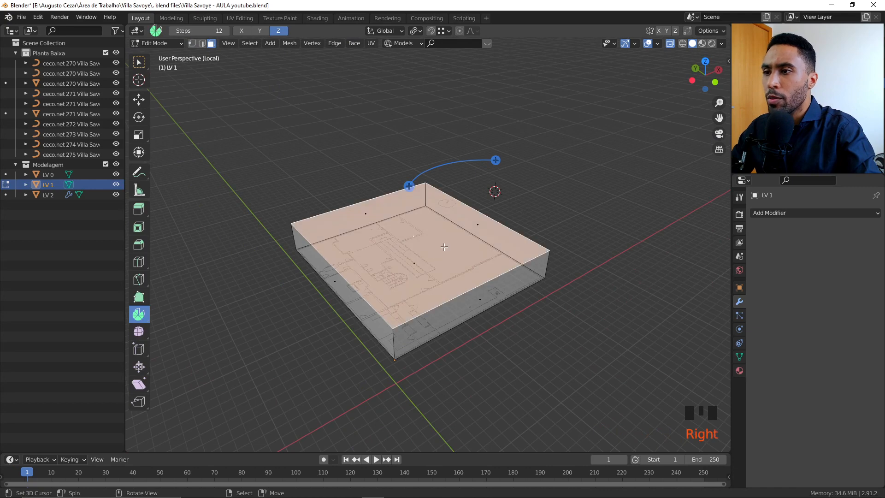
{"action": "right_click", "coordinate": [395, 256], "text": "shift"}
{"action": "middle_click_drag", "start_coordinate": [348, 229], "coordinate": [425, 236]}
- Inset the selected top and bottom faces of LV 1 by 0.2 m, working from the top view
{"action": "key", "text": "KP_7"}
{"action": "scroll", "coordinate": [426, 236], "scroll_direction": "up", "scroll_amount": 2}
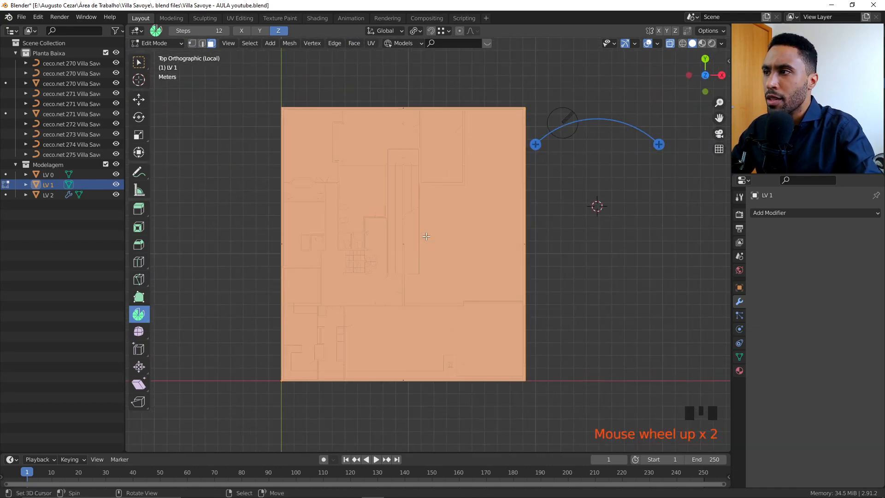
{"action": "scroll", "coordinate": [418, 277], "scroll_direction": "up", "scroll_amount": 2}
{"action": "scroll", "coordinate": [487, 234], "scroll_direction": "up", "scroll_amount": 2}
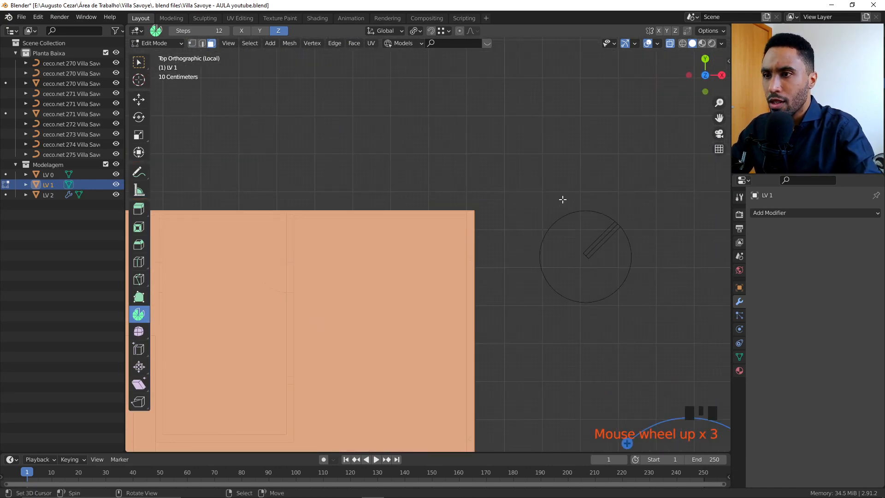
{"action": "key", "text": "i"}
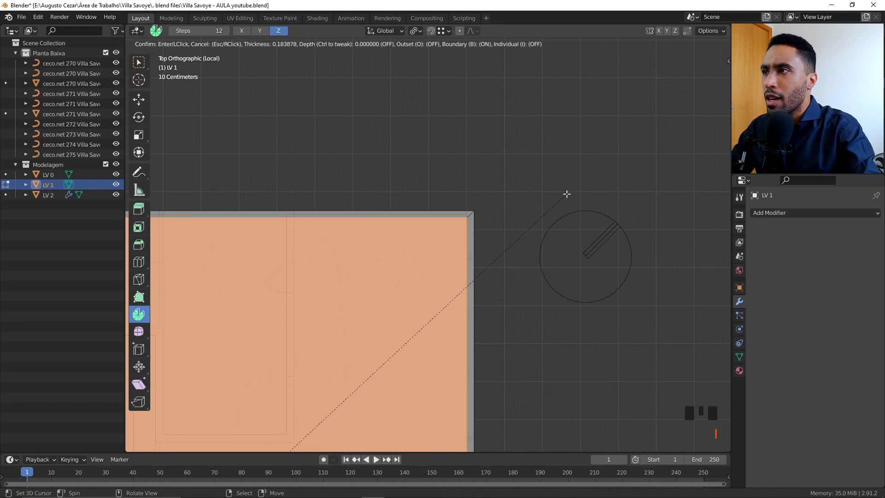
{"action": "type", "text": ".2"}
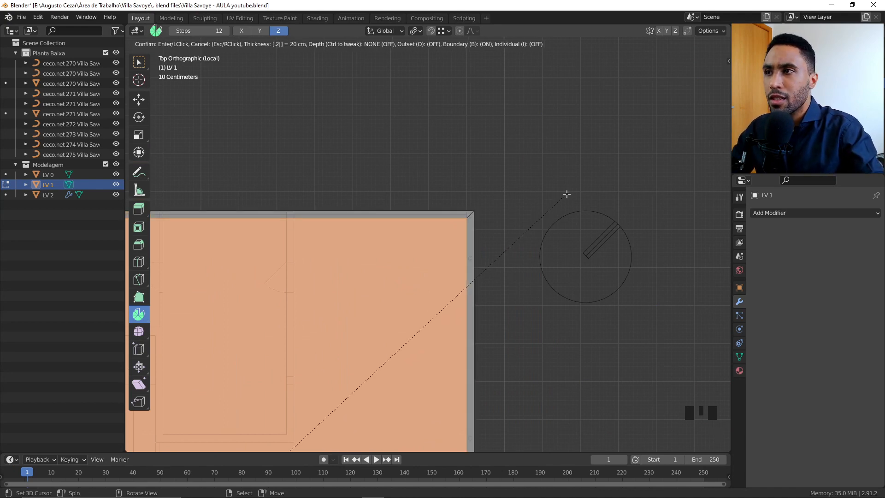
{"action": "key", "text": "Return"}
{"action": "scroll", "coordinate": [529, 347], "scroll_direction": "down", "scroll_amount": 5}
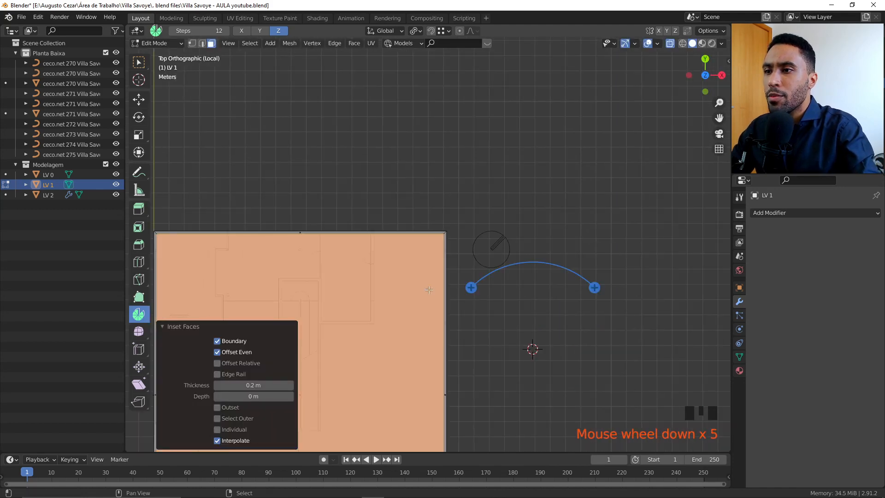
{"action": "scroll", "coordinate": [447, 326], "scroll_direction": "down", "scroll_amount": 3}
{"action": "middle_click_drag", "start_coordinate": [447, 326], "coordinate": [482, 196]}
{"action": "middle_click_drag", "start_coordinate": [455, 259], "coordinate": [456, 290]}
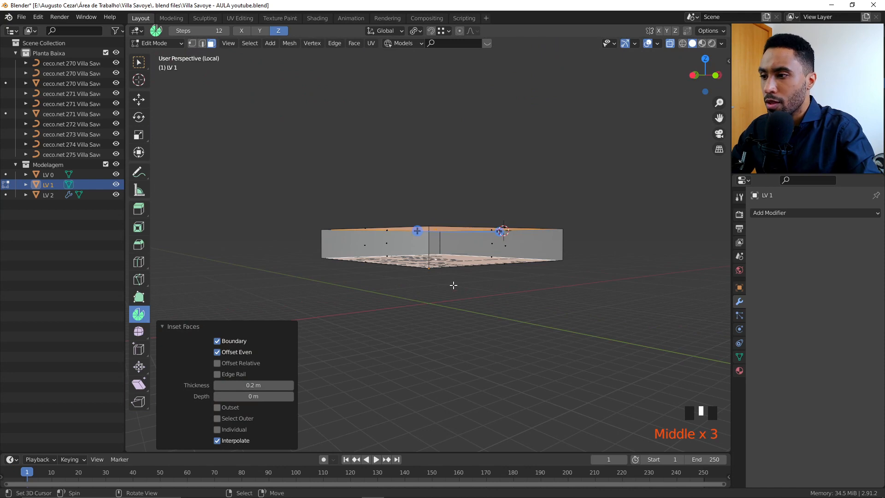
{"action": "scroll", "coordinate": [433, 243], "scroll_direction": "up", "scroll_amount": 2}
{"action": "key", "text": "w"}
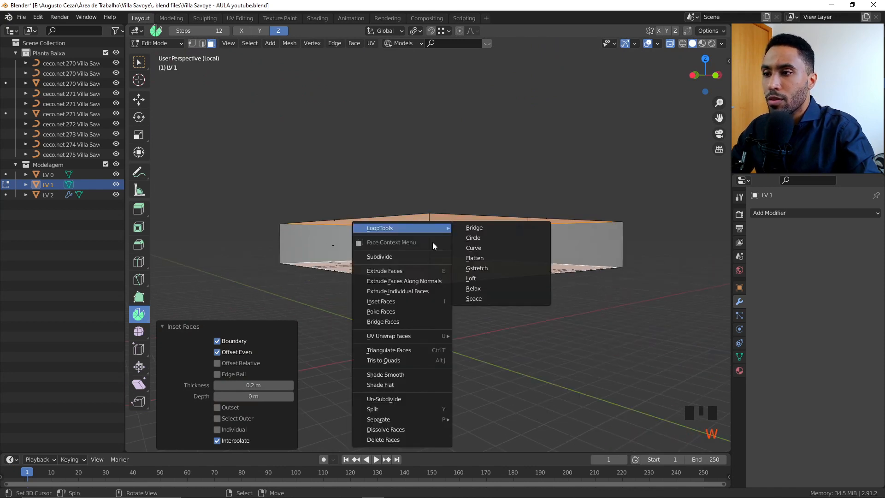
{"action": "key", "text": "Escape"}
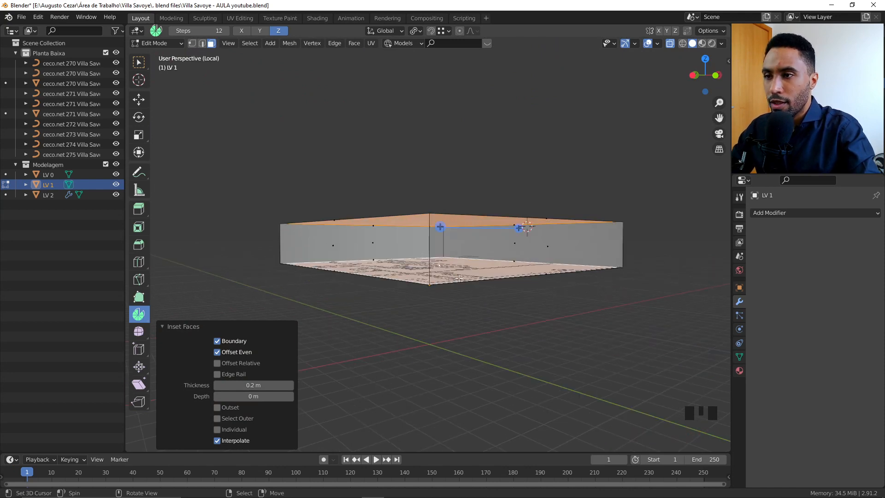
{"action": "left_click", "coordinate": [336, 43]}
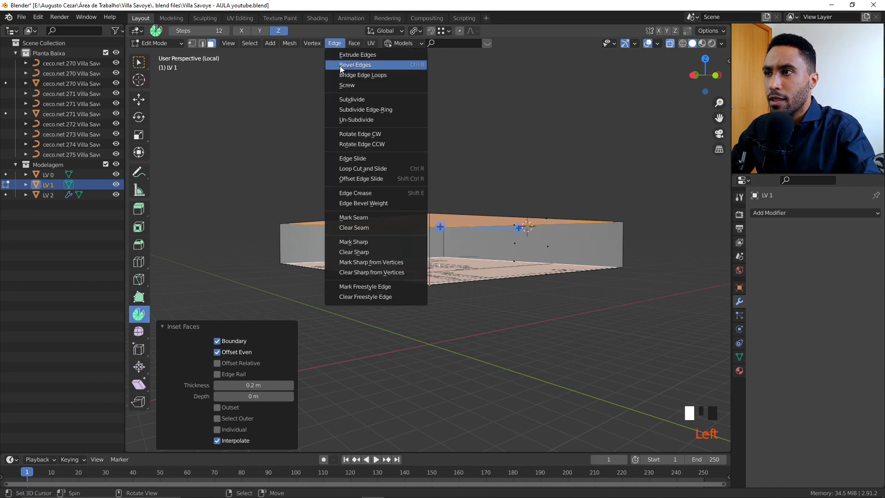
{"action": "left_click", "coordinate": [372, 67]}
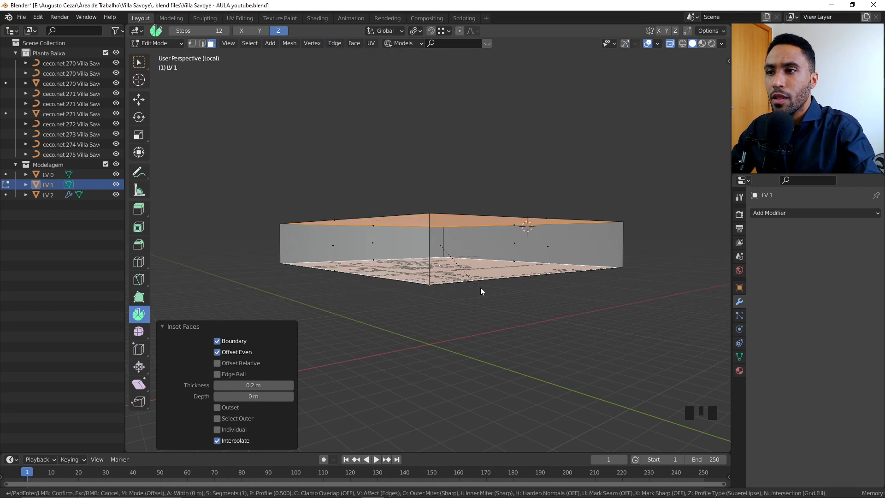
{"action": "key", "text": "Escape"}
{"action": "left_click", "coordinate": [335, 51]}
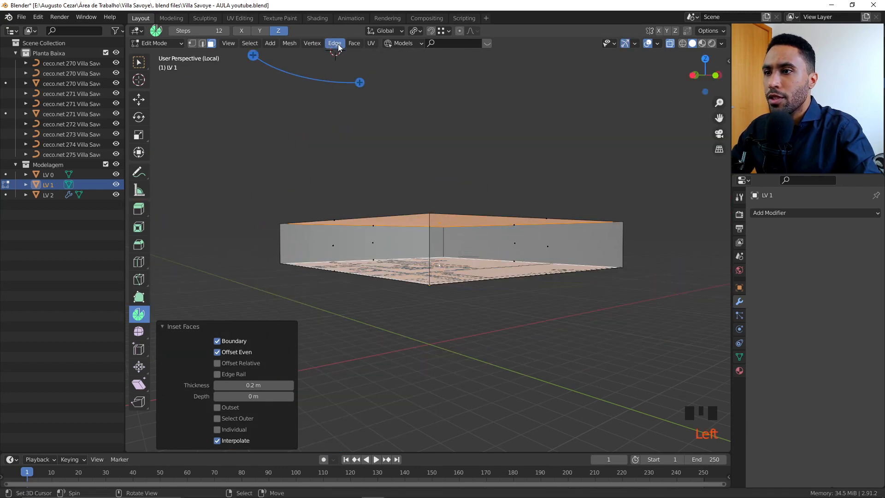
- Activate the Move tool and apply Bridge Edge Loops to the inset top and bottom faces of LV 1
{"action": "left_click", "coordinate": [138, 99]}
{"action": "left_click", "coordinate": [335, 44]}
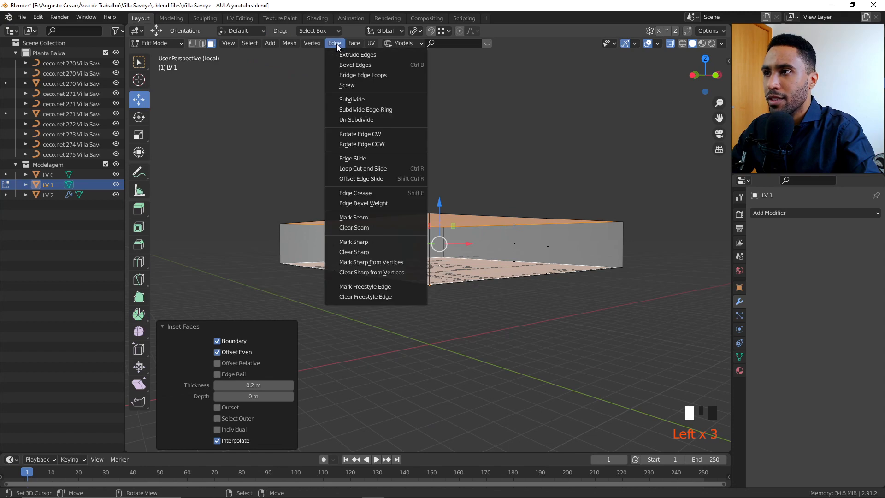
{"action": "left_click", "coordinate": [369, 74]}
{"action": "middle_click_drag", "start_coordinate": [498, 195], "coordinate": [495, 249]}
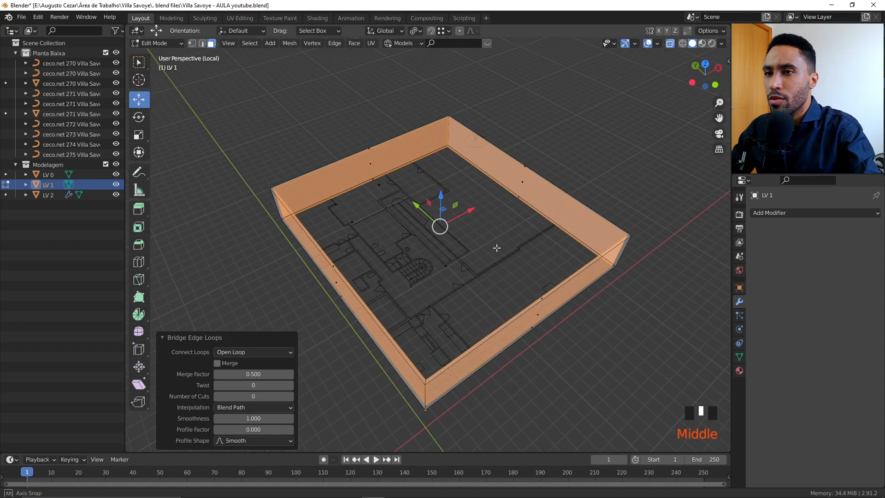
- Deselect everything, turn off X-ray and inspect the hollow walls around the floor plan
{"action": "key", "text": "alt+a"}
{"action": "key", "text": "z"}
{"action": "middle_click_drag", "start_coordinate": [574, 269], "coordinate": [438, 305]}
{"action": "key", "text": "alt+z"}
{"action": "key", "text": "Tab"}
{"action": "key", "text": "Tab"}
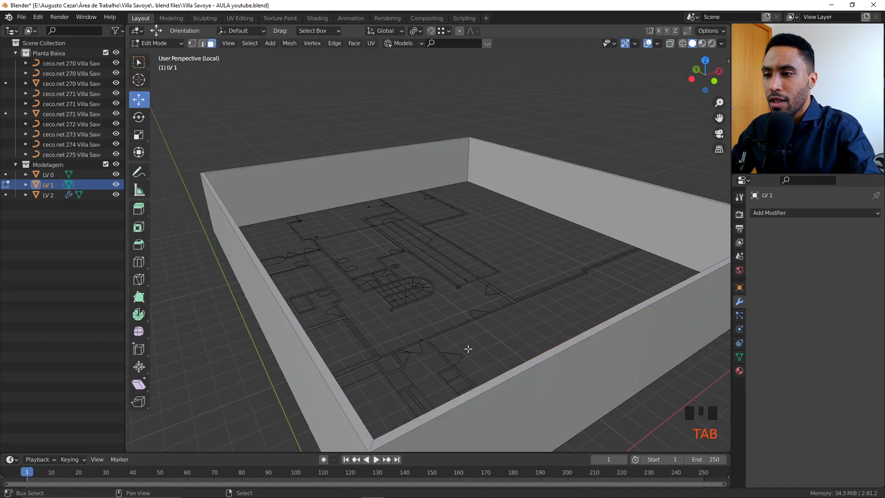
{"action": "middle_click_drag", "start_coordinate": [468, 350], "coordinate": [472, 271], "text": "shift"}
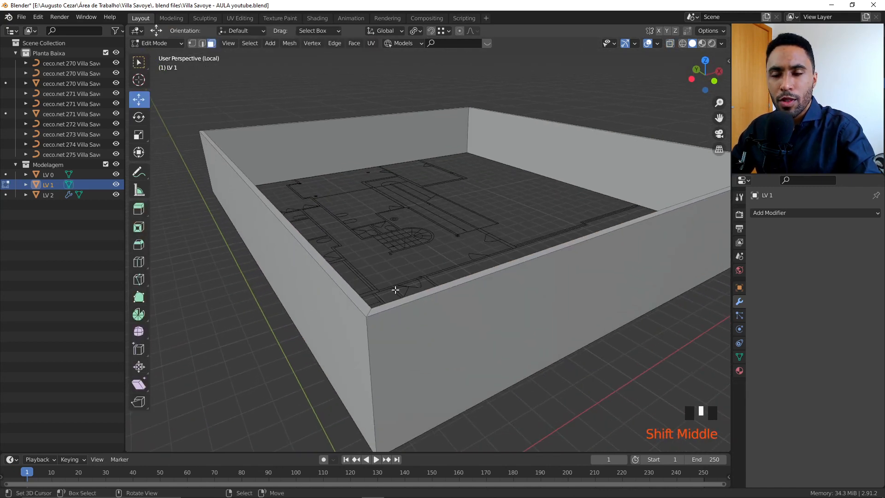
{"action": "scroll", "coordinate": [395, 289], "scroll_direction": "down", "scroll_amount": 2}
{"action": "middle_click_drag", "start_coordinate": [395, 290], "coordinate": [376, 268], "text": "shift"}
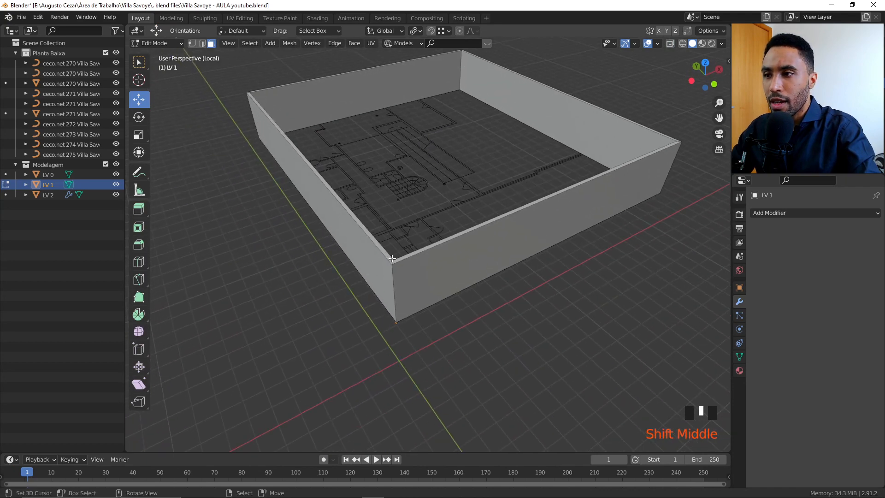
- Select the inner and outer top vertices at the corner of the LV 1 walls near the origin
{"action": "right_click", "coordinate": [392, 259]}
{"action": "key", "text": "2"}
{"action": "right_click", "coordinate": [392, 262]}
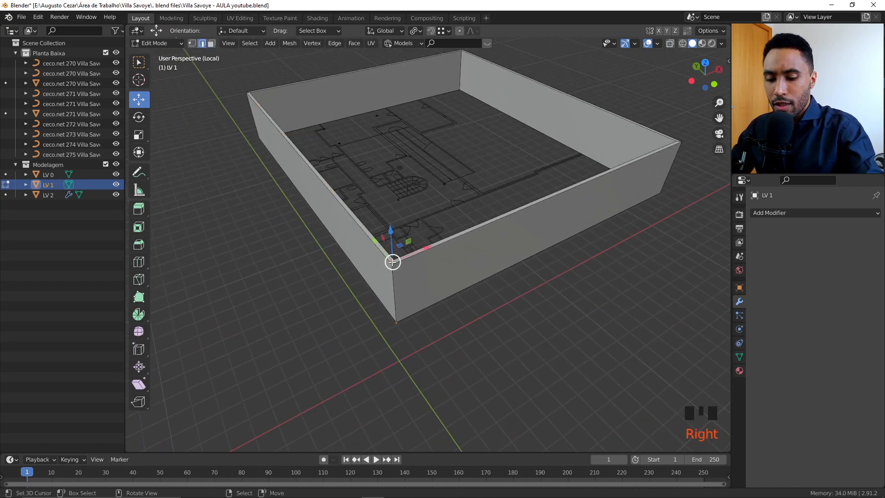
{"action": "scroll", "coordinate": [412, 228], "scroll_direction": "down", "scroll_amount": 9}
{"action": "left_click_drag", "start_coordinate": [398, 186], "coordinate": [495, 300]}
{"action": "middle_click_drag", "start_coordinate": [492, 295], "coordinate": [515, 287]}
{"action": "right_click", "coordinate": [399, 220]}
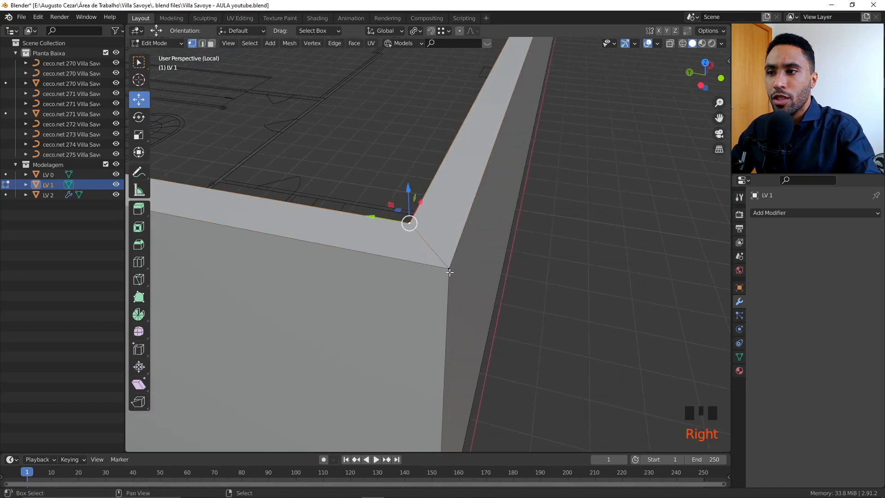
{"action": "right_click", "coordinate": [425, 240], "text": "shift"}
{"action": "scroll", "coordinate": [482, 257], "scroll_direction": "down", "scroll_amount": 8}
{"action": "middle_click_drag", "start_coordinate": [482, 257], "coordinate": [523, 269]}
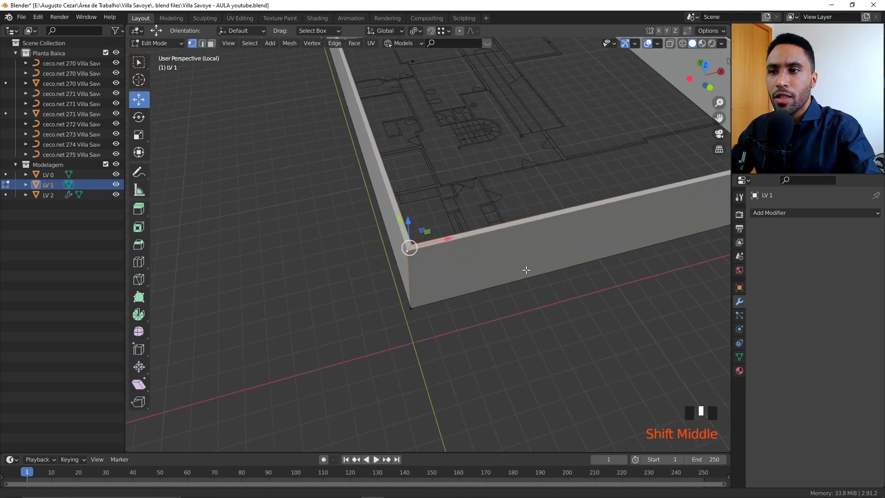
- Add a vertical loop cut to the wall close to the corner, and select the corner's two top vertices
{"action": "key", "text": "ctrl+r"}
{"action": "left_click", "coordinate": [496, 233]}
{"action": "left_click", "coordinate": [411, 250]}
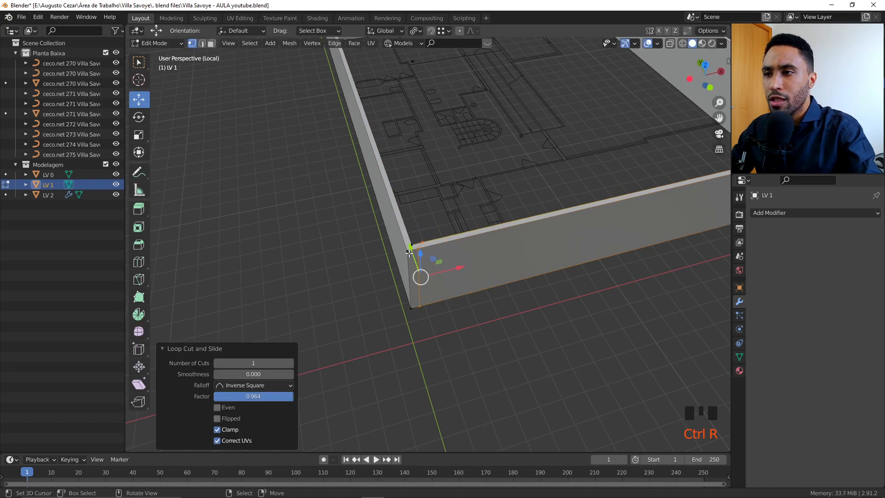
{"action": "key", "text": "KP_Decimal"}
{"action": "middle_click_drag", "start_coordinate": [411, 251], "coordinate": [408, 148]}
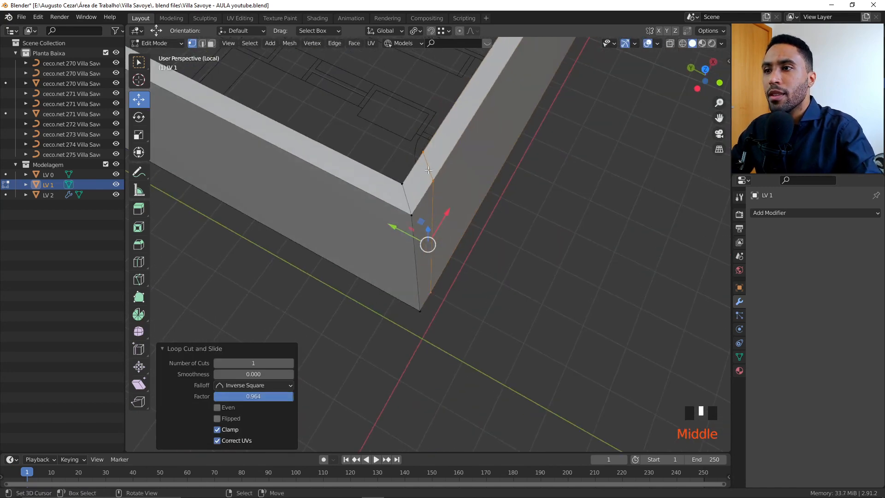
{"action": "left_click", "coordinate": [406, 199]}
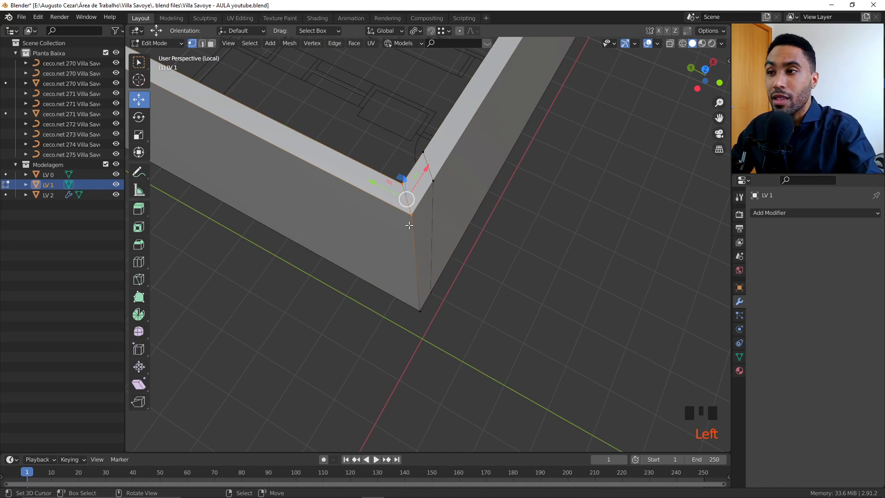
{"action": "scroll", "coordinate": [408, 224], "scroll_direction": "down", "scroll_amount": 4}
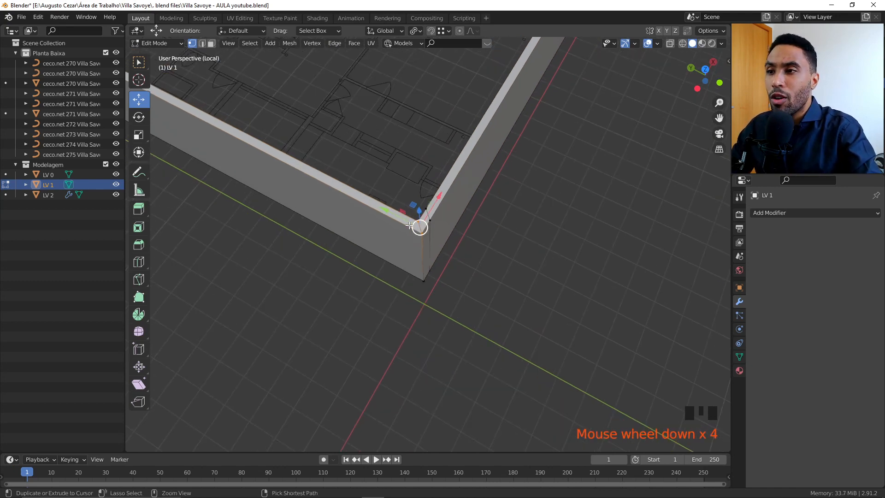
- Undo the loop cut, the corner selections and the bridging of the inset faces
{"action": "key", "text": "ctrl+z"}
{"action": "key", "text": "ctrl+z"}
{"action": "key", "text": "ctrl+z"}
{"action": "key", "text": "ctrl+z"}
{"action": "key", "text": "ctrl+z"}
{"action": "key", "text": "ctrl+z"}
{"action": "key", "text": "ctrl+z"}
{"action": "key", "text": "ctrl+z"}
{"action": "key", "text": "ctrl+z"}
{"action": "key", "text": "ctrl+z"}
{"action": "key", "text": "ctrl+z"}
{"action": "key", "text": "ctrl+z"}
{"action": "key", "text": "ctrl+z"}
{"action": "key", "text": "ctrl+z"}
{"action": "key", "text": "ctrl+z"}
{"action": "key", "text": "ctrl+z"}
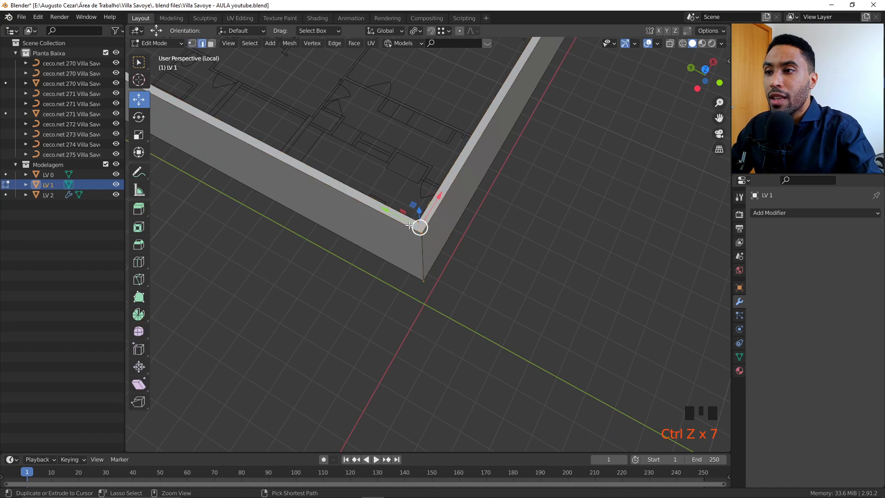
{"action": "key", "text": "ctrl+z"}
{"action": "key", "text": "ctrl+z"}
{"action": "key", "text": "ctrl+z"}
{"action": "key", "text": "ctrl+z"}
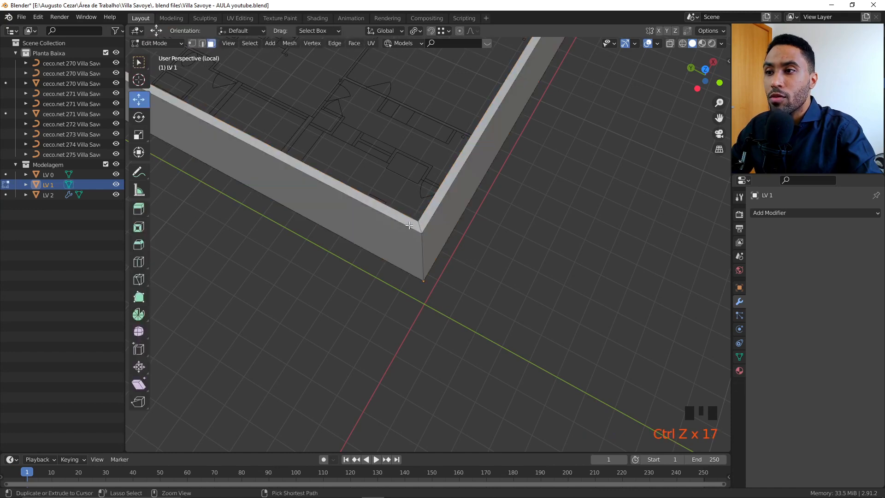
- Show LV 1 from the top in wireframe shading so the floor plan can be read through it
{"action": "scroll", "coordinate": [491, 225], "scroll_direction": "down", "scroll_amount": 8}
{"action": "key", "text": "KP_7"}
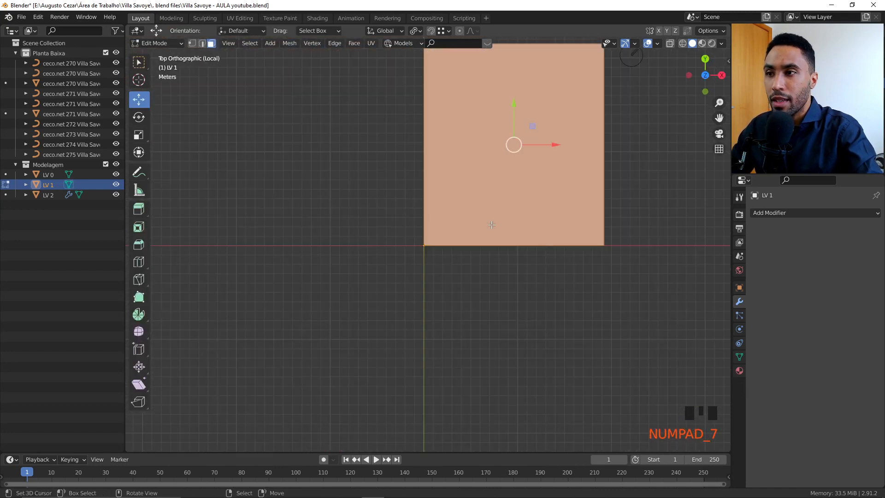
{"action": "middle_click_drag", "start_coordinate": [492, 225], "coordinate": [428, 353], "text": "shift"}
{"action": "scroll", "coordinate": [466, 209], "scroll_direction": "up", "scroll_amount": 1}
{"action": "key", "text": "z"}
{"action": "left_click", "coordinate": [364, 210]}
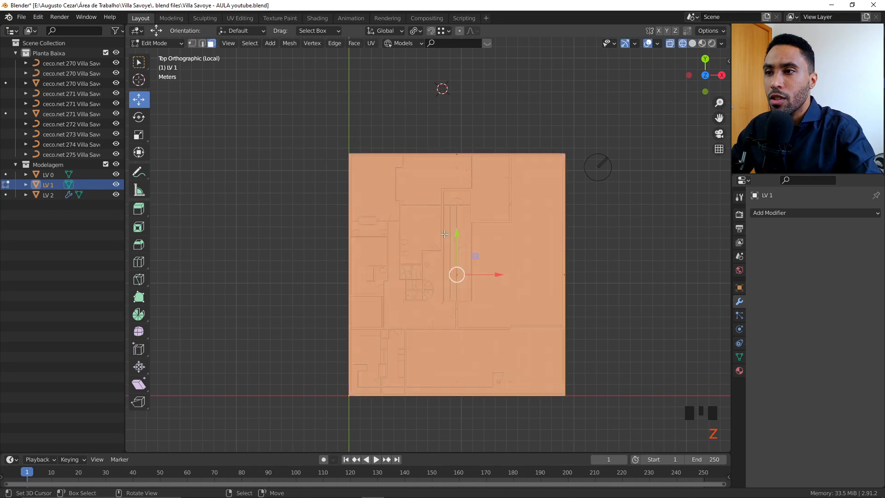
- Clear the selection and add a loop cut along LV 1 at the inner face of the wall beside the Y axis, at a factor of about 0.979
{"action": "scroll", "coordinate": [455, 216], "scroll_direction": "up", "scroll_amount": 2}
{"action": "key", "text": "alt+a"}
{"action": "key", "text": "ctrl+r"}
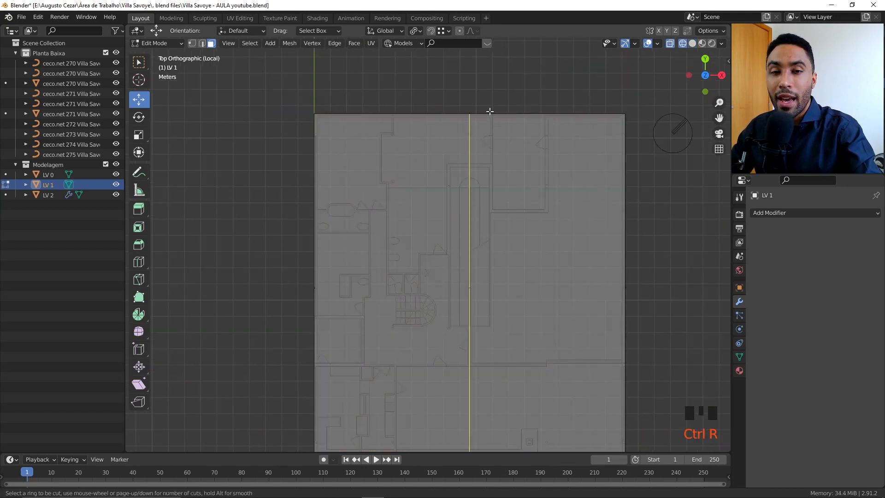
{"action": "left_click", "coordinate": [474, 114]}
{"action": "left_click", "coordinate": [322, 118]}
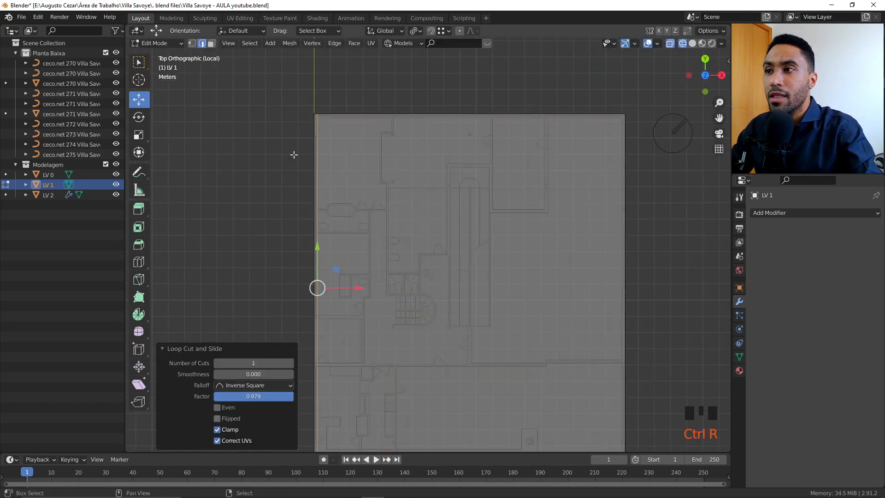
{"action": "scroll", "coordinate": [370, 258], "scroll_direction": "up", "scroll_amount": 8}
{"action": "scroll", "coordinate": [464, 164], "scroll_direction": "down", "scroll_amount": 8}
- Add a parallel loop cut at the inner face of the opposite wall, at a factor of about -0.979, and collapse the operator settings
{"action": "middle_click_drag", "start_coordinate": [464, 164], "coordinate": [417, 121], "text": "shift"}
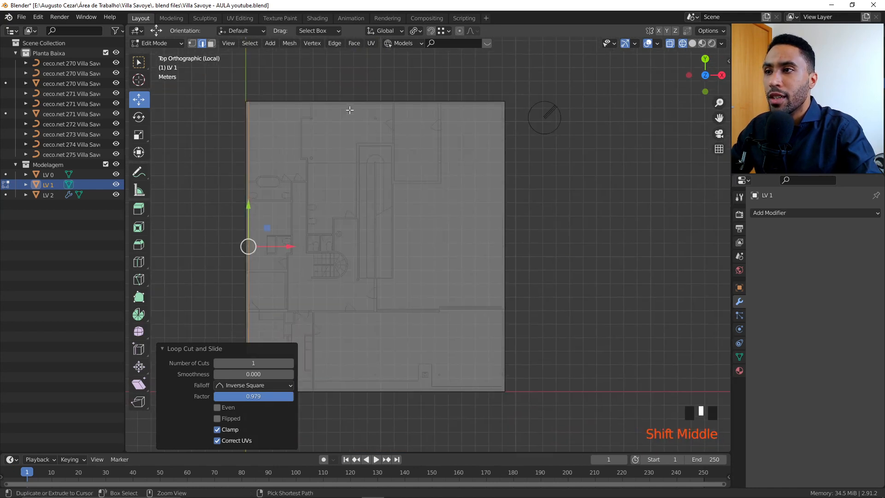
{"action": "key", "text": "ctrl+r"}
{"action": "left_click", "coordinate": [417, 104]}
{"action": "left_click", "coordinate": [499, 246]}
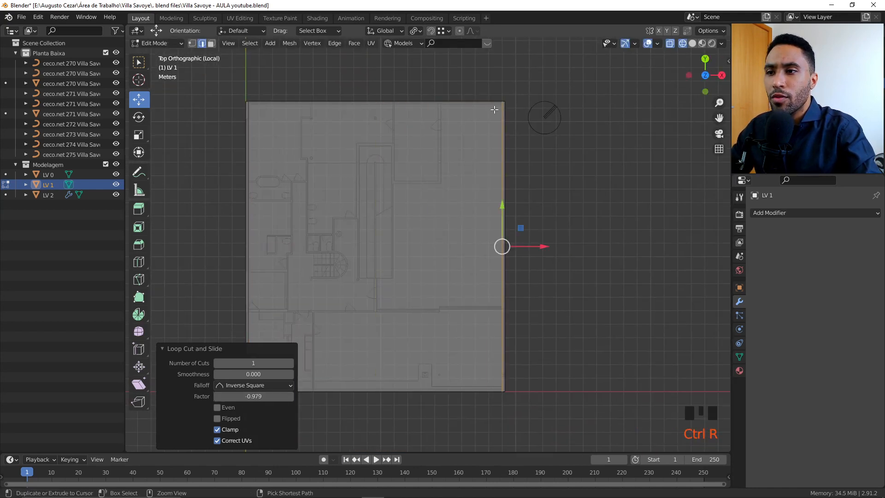
{"action": "middle_click_drag", "start_coordinate": [499, 247], "coordinate": [510, 320], "text": "shift"}
{"action": "scroll", "coordinate": [580, 215], "scroll_direction": "up", "scroll_amount": 3}
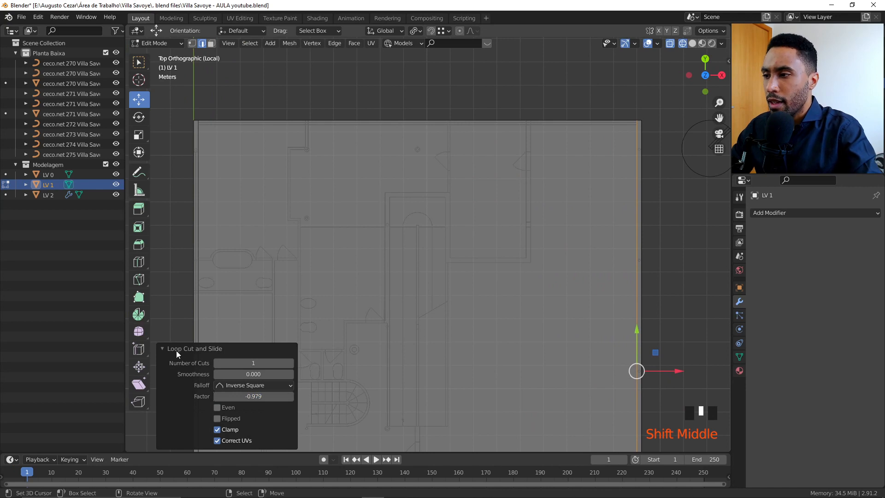
{"action": "left_click", "coordinate": [162, 349]}
- Add a crosswise loop cut at the inner face of the LV 1 wall farthest from the X axis
{"action": "scroll", "coordinate": [579, 300], "scroll_direction": "down", "scroll_amount": 3}
{"action": "middle_click_drag", "start_coordinate": [579, 300], "coordinate": [575, 281], "text": "shift"}
{"action": "key", "text": "ctrl+r"}
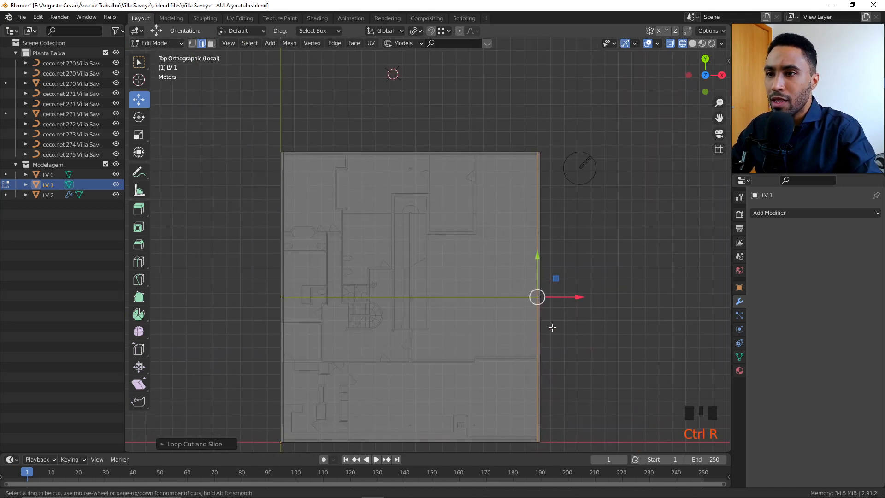
{"action": "left_click", "coordinate": [537, 297]}
{"action": "left_click", "coordinate": [533, 154]}
- Add a loop cut near the wall along the X axis and move it along Y to the wall's inner line on the plan
{"action": "middle_click_drag", "start_coordinate": [466, 255], "coordinate": [489, 73], "text": "shift"}
{"action": "key", "text": "ctrl+r"}
{"action": "left_click", "coordinate": [563, 99]}
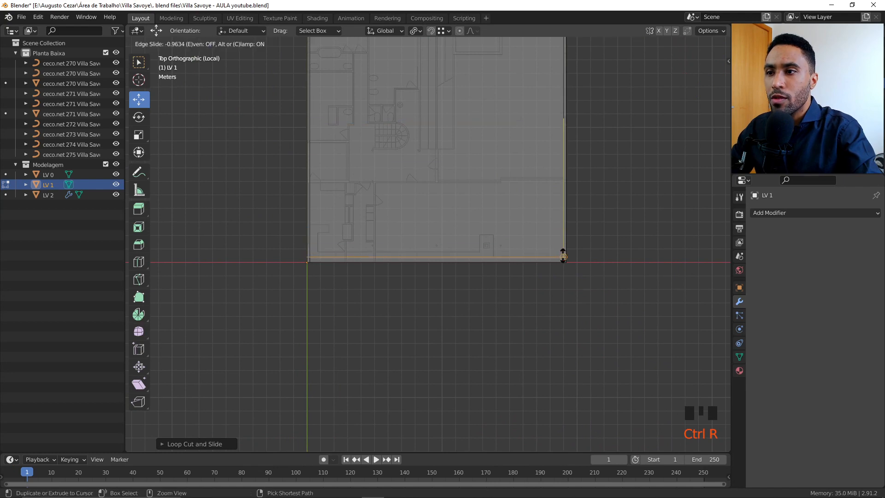
{"action": "left_click", "coordinate": [562, 257]}
{"action": "scroll", "coordinate": [444, 269], "scroll_direction": "up", "scroll_amount": 4}
{"action": "key", "text": "g"}
{"action": "key", "text": "y"}
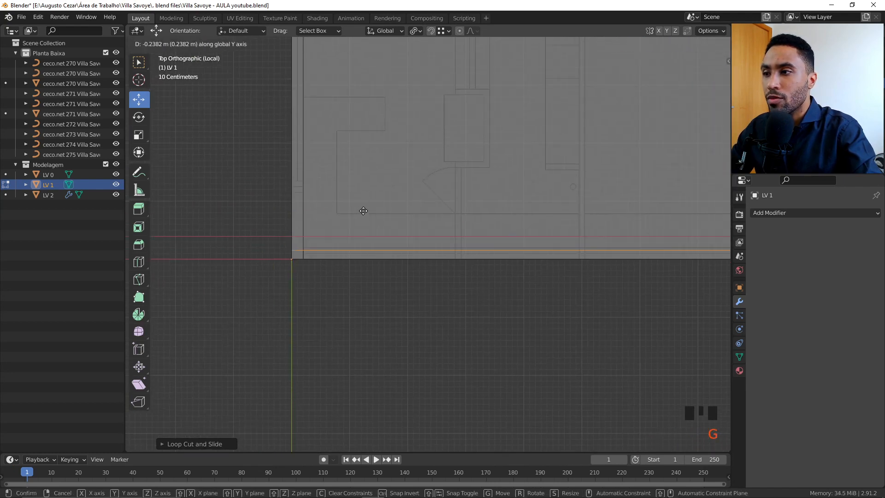
{"action": "left_click", "coordinate": [308, 249], "text": "ctrl"}
{"action": "scroll", "coordinate": [350, 252], "scroll_direction": "down", "scroll_amount": 6}
{"action": "scroll", "coordinate": [411, 253], "scroll_direction": "down", "scroll_amount": 3}
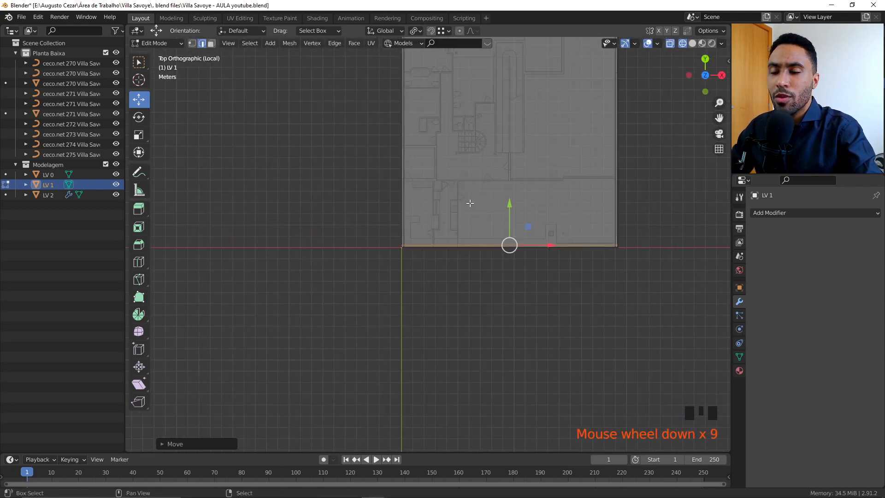
- Select the large inner faces on the top and underside of LV 1 and return to solid shading
{"action": "middle_click_drag", "start_coordinate": [461, 230], "coordinate": [423, 298], "text": "shift"}
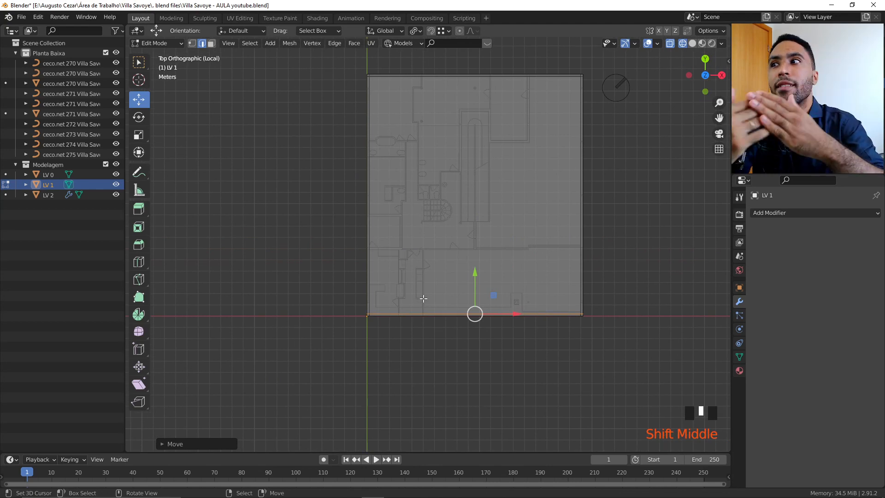
{"action": "key", "text": "3"}
{"action": "left_click", "coordinate": [479, 198]}
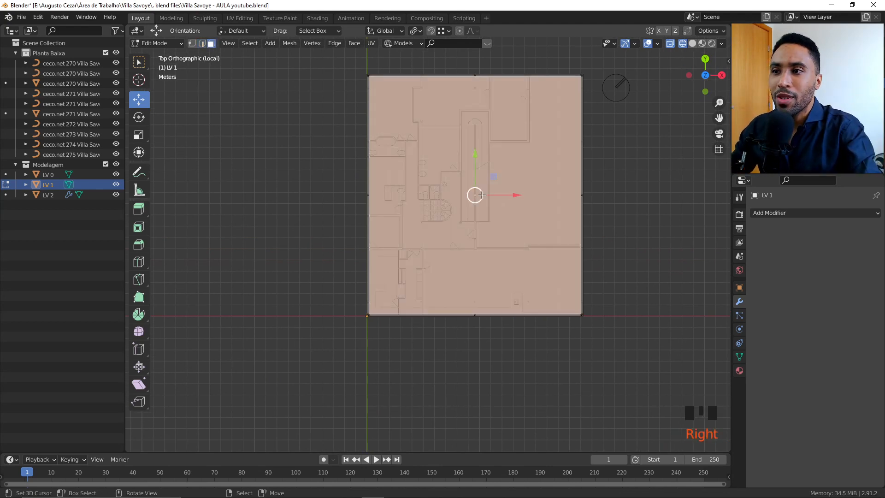
{"action": "middle_click_drag", "start_coordinate": [479, 198], "coordinate": [469, 220]}
{"action": "right_click", "coordinate": [465, 282], "text": "shift"}
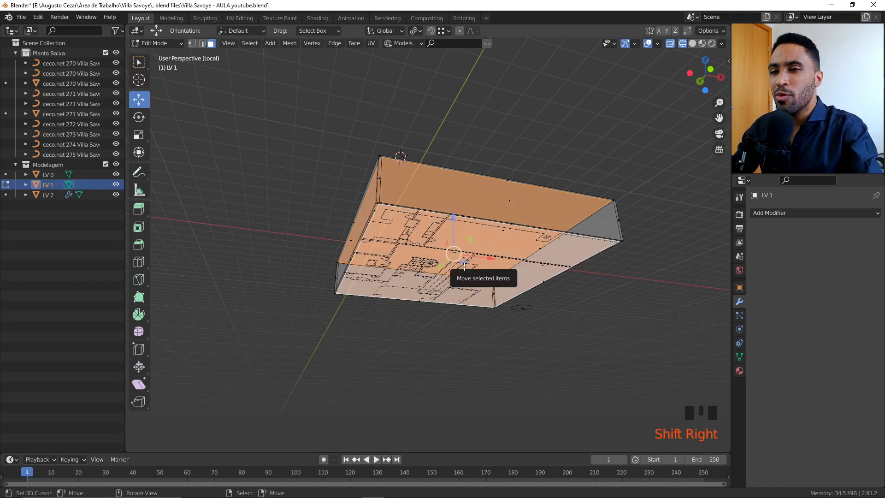
{"action": "key", "text": "z"}
{"action": "middle_click_drag", "start_coordinate": [522, 263], "coordinate": [466, 293]}
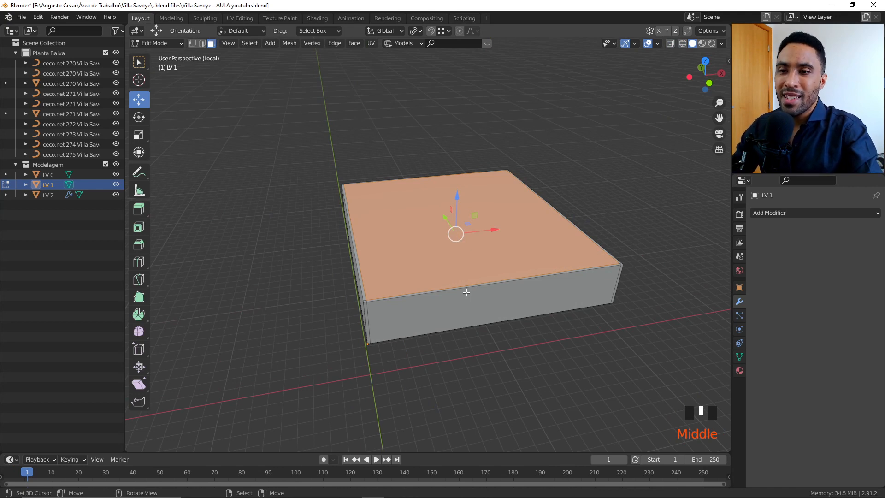
- Bridge the edge loops of the two selected faces to hollow out LV 1 between its exterior walls
{"action": "scroll", "coordinate": [466, 292], "scroll_direction": "up", "scroll_amount": 1}
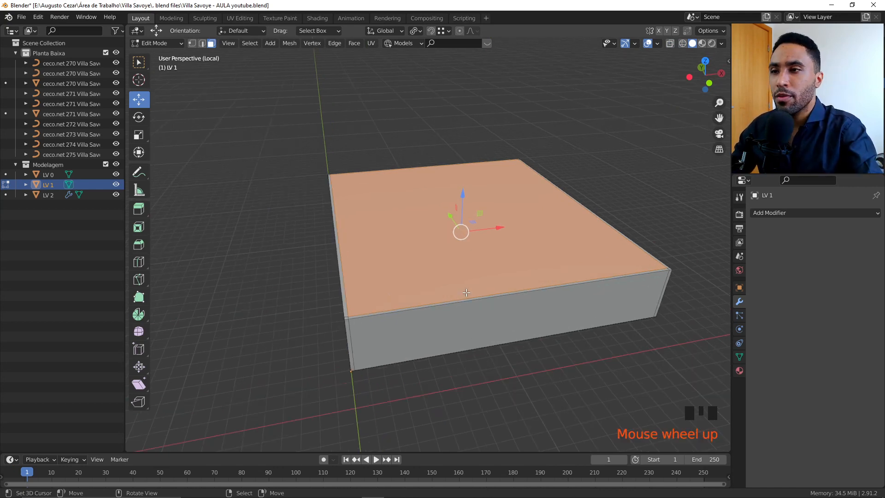
{"action": "scroll", "coordinate": [518, 303], "scroll_direction": "up", "scroll_amount": 2}
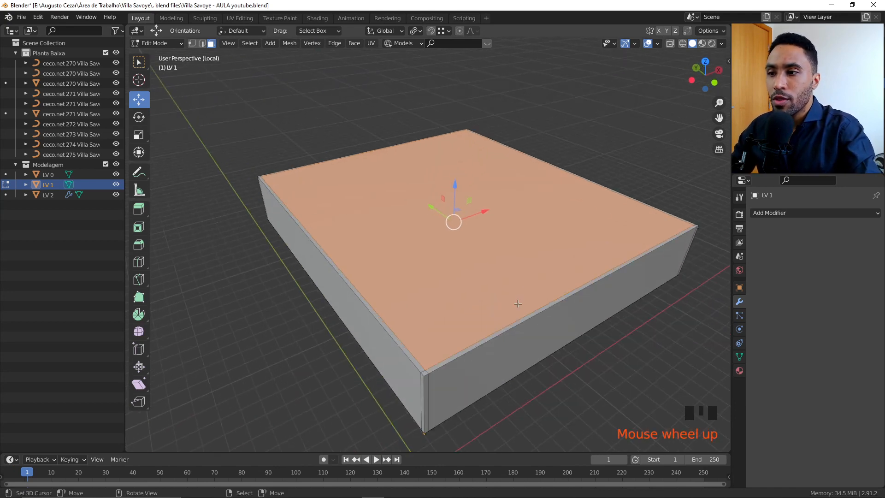
{"action": "scroll", "coordinate": [453, 356], "scroll_direction": "up", "scroll_amount": 1}
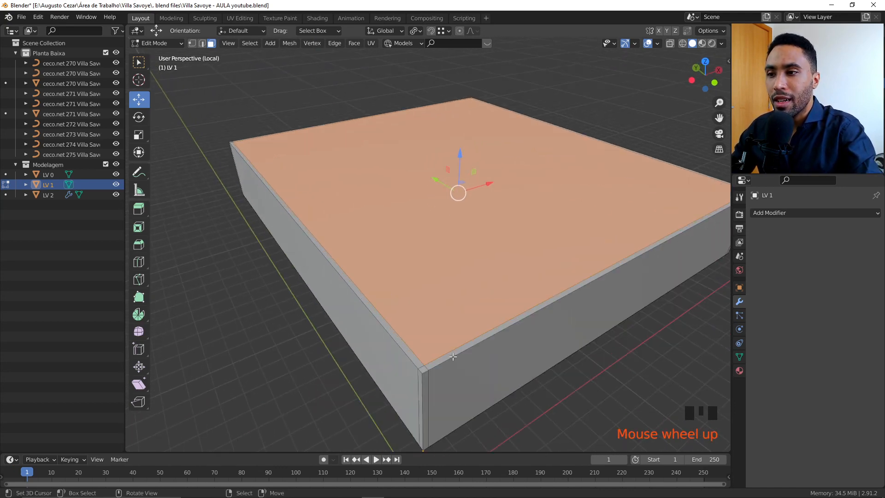
{"action": "left_click", "coordinate": [340, 45]}
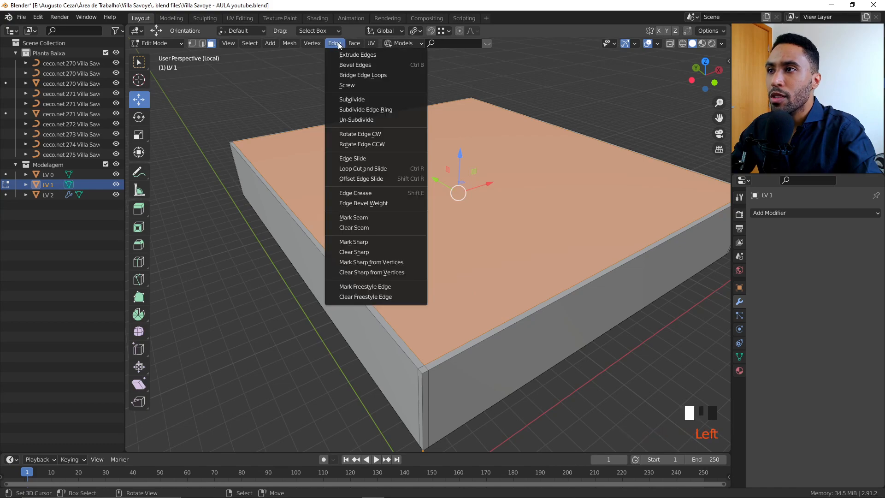
{"action": "left_click", "coordinate": [362, 75]}
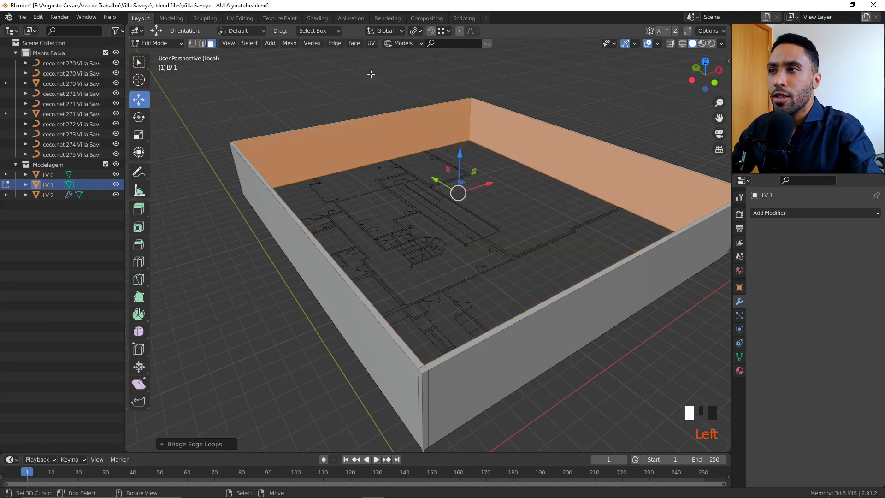
- Examine the hollowed LV 1 walls and the corner geometry near the origin, inside and outside edit mode
{"action": "scroll", "coordinate": [510, 208], "scroll_direction": "down", "scroll_amount": 2}
{"action": "key", "text": "Tab"}
{"action": "middle_click_drag", "start_coordinate": [460, 224], "coordinate": [464, 171]}
{"action": "key", "text": "alt+a"}
{"action": "scroll", "coordinate": [442, 203], "scroll_direction": "up", "scroll_amount": 2}
{"action": "mouse_move", "coordinate": [431, 212]}
{"action": "middle_mouse_down"}
{"action": "mouse_move", "coordinate": [417, 242]}
{"action": "mouse_move", "coordinate": [435, 311]}
{"action": "mouse_move", "coordinate": [438, 207]}
{"action": "middle_mouse_up"}
{"action": "right_click", "coordinate": [441, 305]}
{"action": "scroll", "coordinate": [433, 285], "scroll_direction": "up", "scroll_amount": 2}
{"action": "left_click", "coordinate": [399, 253]}
{"action": "key", "text": "Tab"}
{"action": "scroll", "coordinate": [422, 320], "scroll_direction": "down", "scroll_amount": 4}
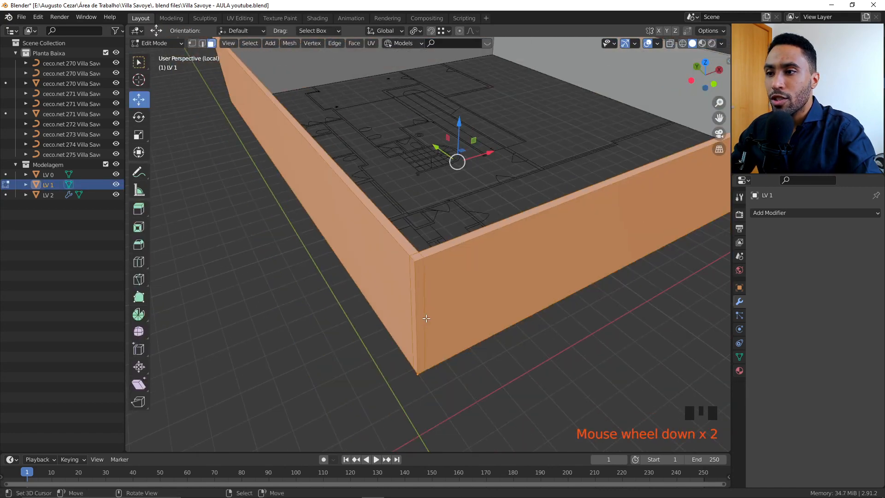
- Try a vertical loop cut on the X-axis wall of LV 1, close to the corner near the origin
{"action": "scroll", "coordinate": [562, 227], "scroll_direction": "up", "scroll_amount": 2}
{"action": "key", "text": "alt+a"}
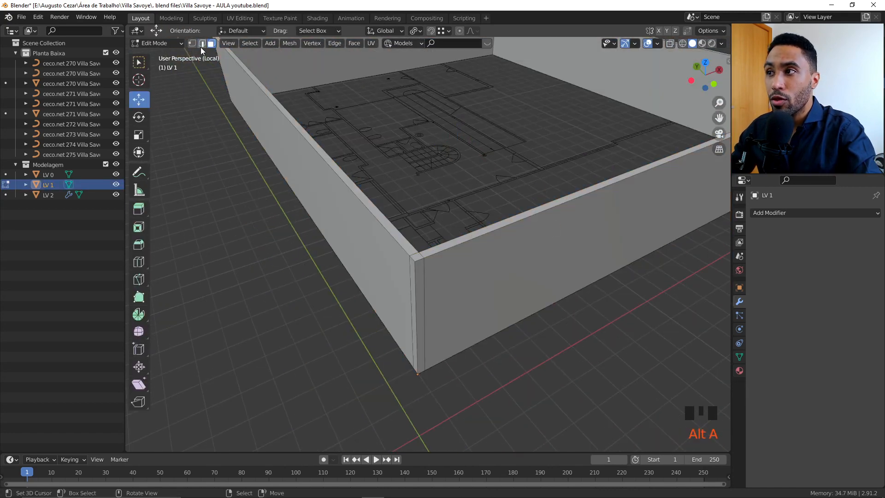
{"action": "middle_click_drag", "start_coordinate": [548, 173], "coordinate": [490, 213], "text": "shift"}
{"action": "key", "text": "ctrl+r"}
{"action": "left_click", "coordinate": [520, 236]}
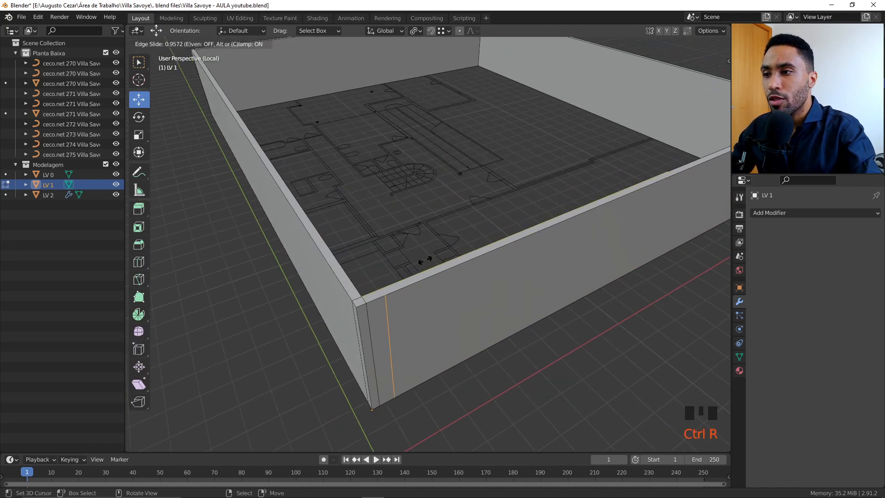
{"action": "left_click", "coordinate": [399, 314]}
{"action": "key", "text": "KP_Decimal"}
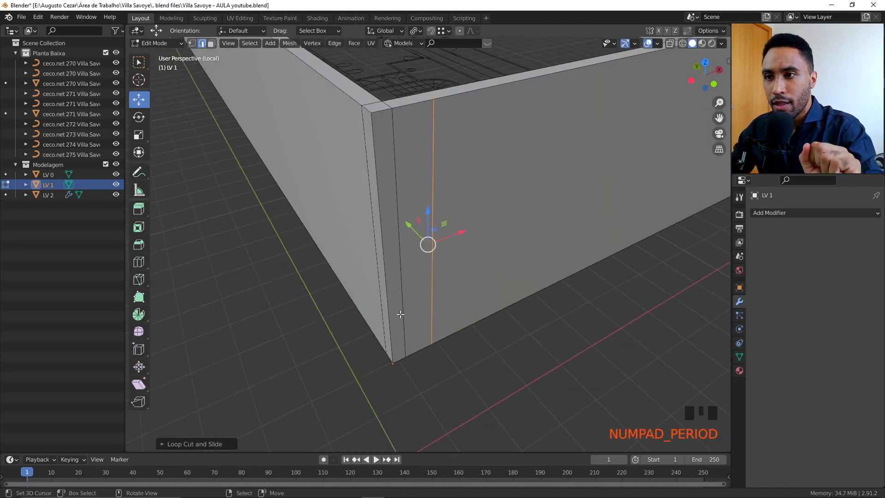
- Try moving the new loop cut along the X axis, and undo both the move and the cut
{"action": "middle_click_drag", "start_coordinate": [410, 284], "coordinate": [431, 375]}
{"action": "scroll", "coordinate": [431, 375], "scroll_direction": "up", "scroll_amount": 4}
{"action": "middle_click_drag", "start_coordinate": [470, 254], "coordinate": [453, 286]}
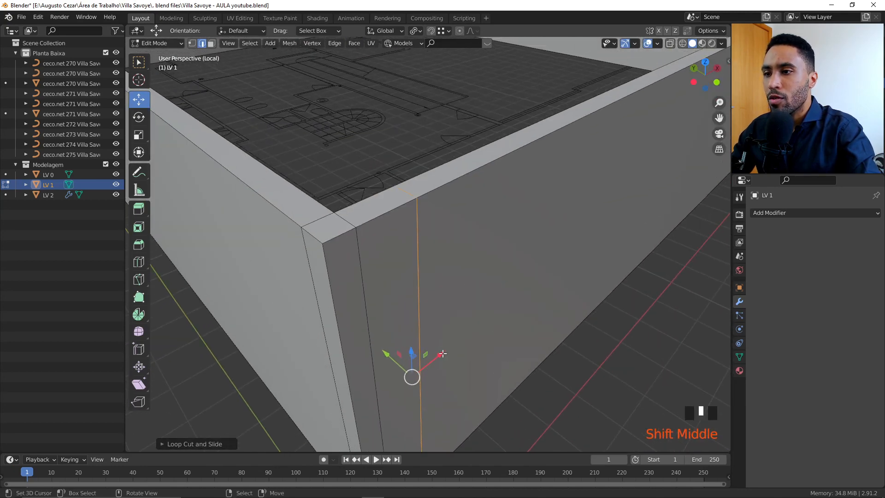
{"action": "left_click_drag", "start_coordinate": [442, 354], "coordinate": [480, 314]}
{"action": "key", "text": "ctrl+z"}
{"action": "key", "text": "ctrl+z"}
- Leave edit mode and local view of LV 1 so the whole villa is shown, and select LV 0
{"action": "scroll", "coordinate": [554, 250], "scroll_direction": "down", "scroll_amount": 5}
{"action": "middle_click_drag", "start_coordinate": [553, 250], "coordinate": [603, 205]}
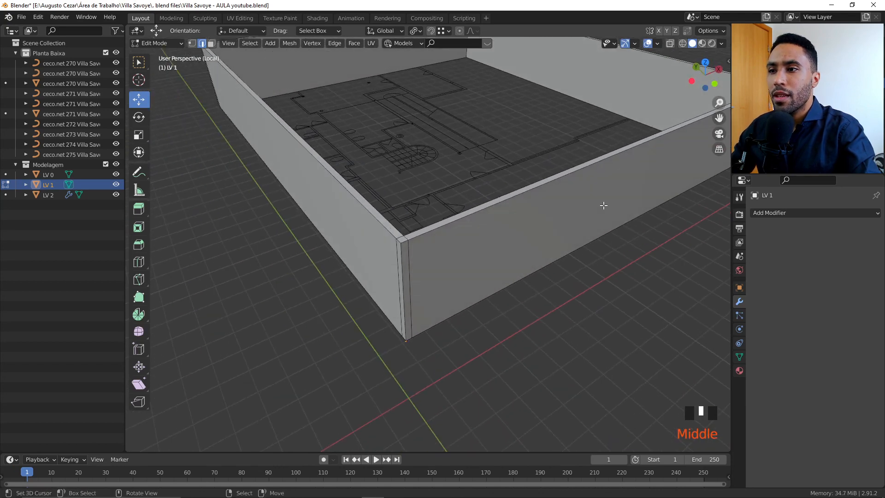
{"action": "key", "text": "Tab"}
{"action": "key", "text": "KP_1"}
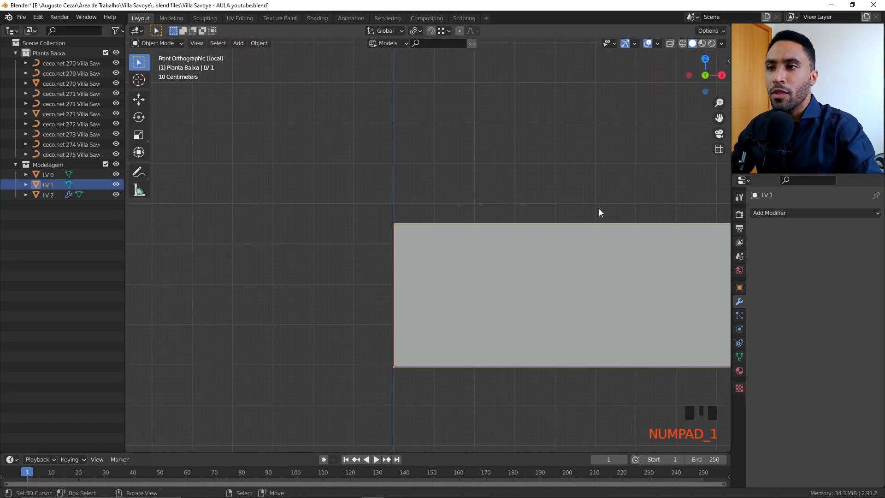
{"action": "scroll", "coordinate": [598, 208], "scroll_direction": "down", "scroll_amount": 3}
{"action": "middle_click_drag", "start_coordinate": [582, 249], "coordinate": [444, 217], "text": "shift"}
{"action": "scroll", "coordinate": [471, 298], "scroll_direction": "down", "scroll_amount": 3}
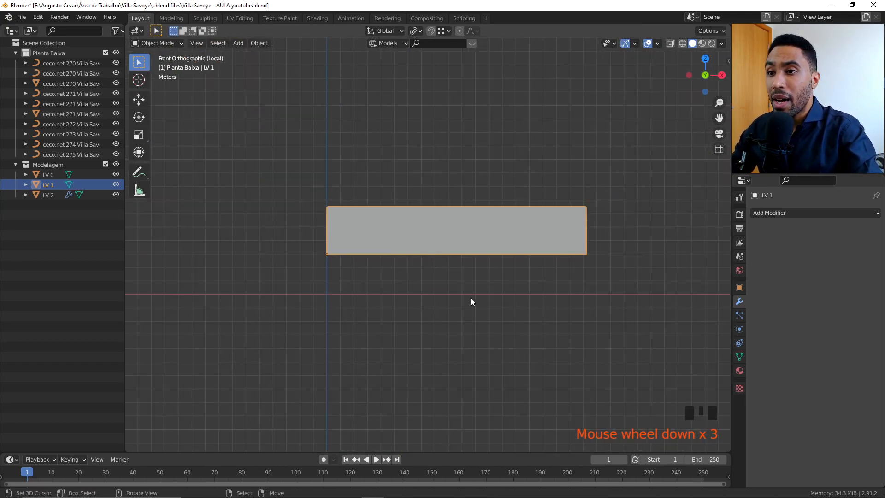
{"action": "mouse_move", "coordinate": [477, 268]}
{"action": "middle_mouse_down"}
{"action": "mouse_move", "coordinate": [543, 280]}
{"action": "mouse_move", "coordinate": [434, 233]}
{"action": "mouse_move", "coordinate": [490, 278]}
{"action": "mouse_move", "coordinate": [447, 380]}
{"action": "mouse_move", "coordinate": [464, 316]}
{"action": "mouse_move", "coordinate": [493, 281]}
{"action": "mouse_move", "coordinate": [510, 282]}
{"action": "mouse_move", "coordinate": [478, 278]}
{"action": "middle_mouse_up"}
{"action": "key", "text": "alt+a"}
{"action": "key", "text": "KP_Divide"}
{"action": "right_click", "coordinate": [427, 335]}
{"action": "scroll", "coordinate": [465, 280], "scroll_direction": "down", "scroll_amount": 3}
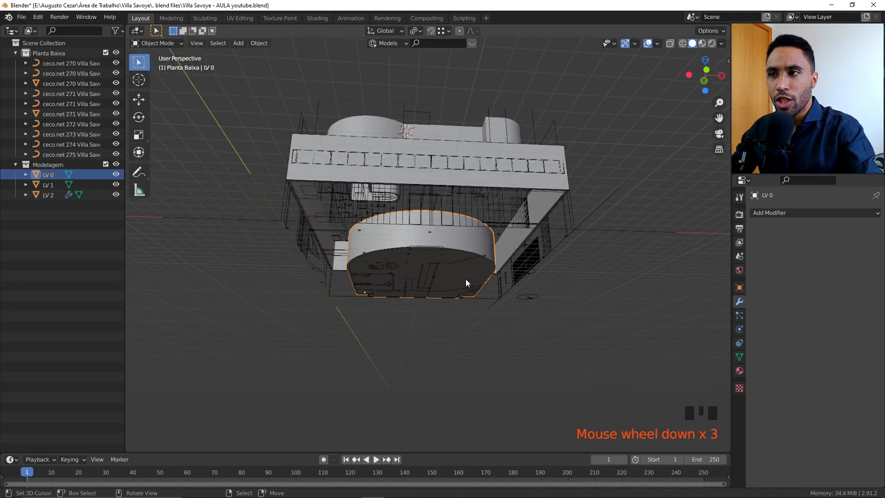
- From the front view, select LV 1, LV 2 and the upper drawings 272 to 275 together and hide them
{"action": "key", "text": "KP_1"}
{"action": "key", "text": "alt+a"}
{"action": "key", "text": "b"}
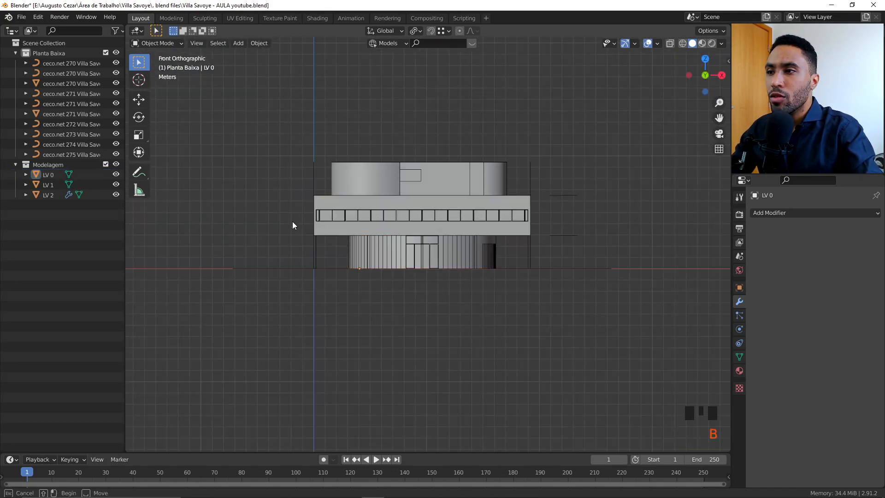
{"action": "left_click_drag", "start_coordinate": [292, 221], "coordinate": [603, 98]}
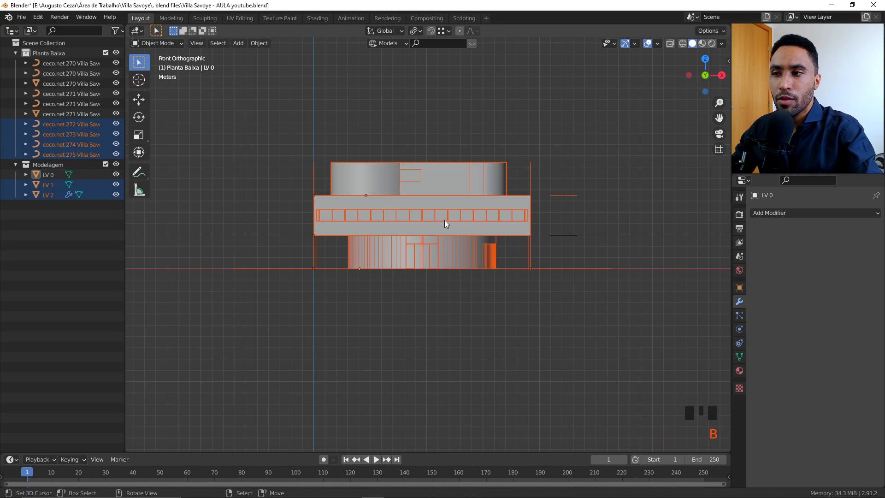
{"action": "key", "text": "h"}
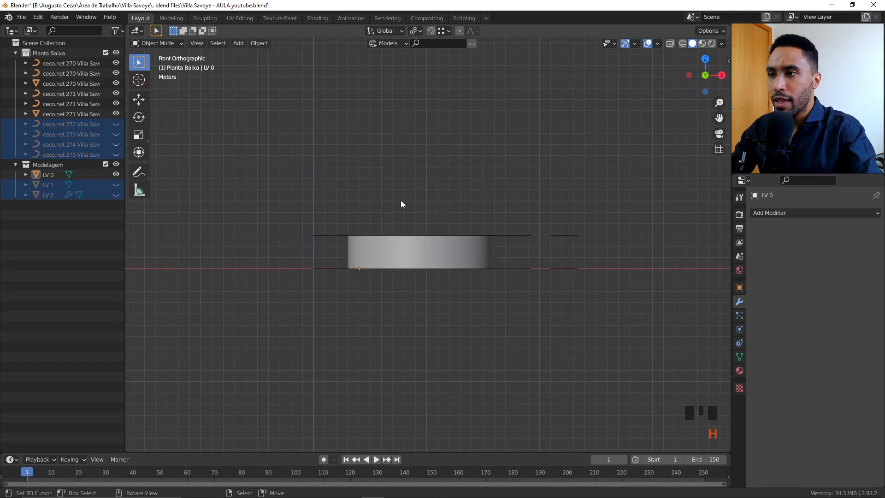
- Hide the Villa Savoye first floor curve and the first floor auxiliary curve lying over LV 0
{"action": "middle_click_drag", "start_coordinate": [400, 200], "coordinate": [434, 257]}
{"action": "right_click", "coordinate": [560, 231]}
{"action": "key", "text": "h"}
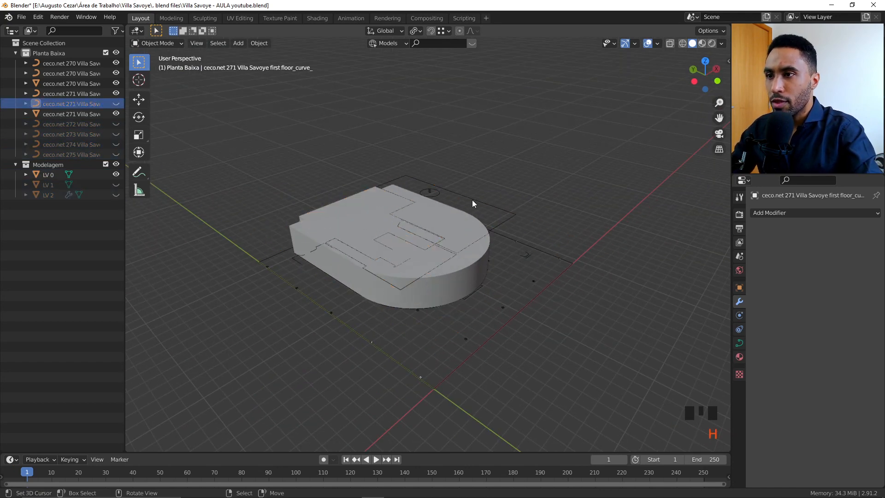
{"action": "right_click", "coordinate": [437, 194]}
{"action": "right_click", "coordinate": [436, 185]}
{"action": "key", "text": "h"}
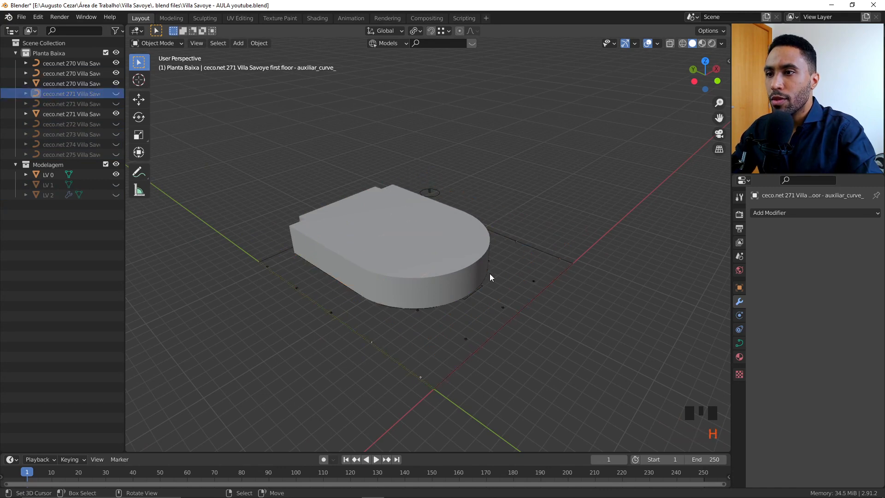
- Select LV 0, show it from the top in wireframe over the ground floor plan, and enter edit mode
{"action": "middle_click_drag", "start_coordinate": [489, 273], "coordinate": [451, 234]}
{"action": "right_click", "coordinate": [452, 234]}
{"action": "key", "text": "KP_7"}
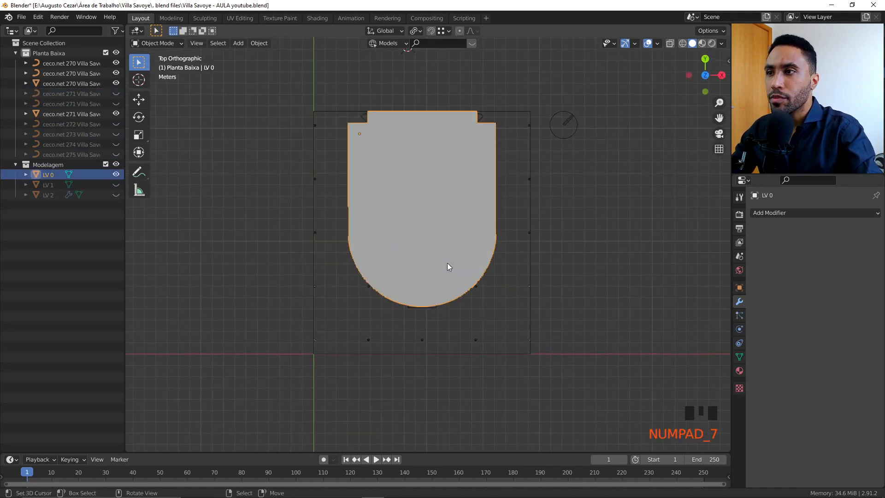
{"action": "key", "text": "shift+z"}
{"action": "scroll", "coordinate": [386, 268], "scroll_direction": "up", "scroll_amount": 2}
{"action": "scroll", "coordinate": [386, 269], "scroll_direction": "up", "scroll_amount": 1}
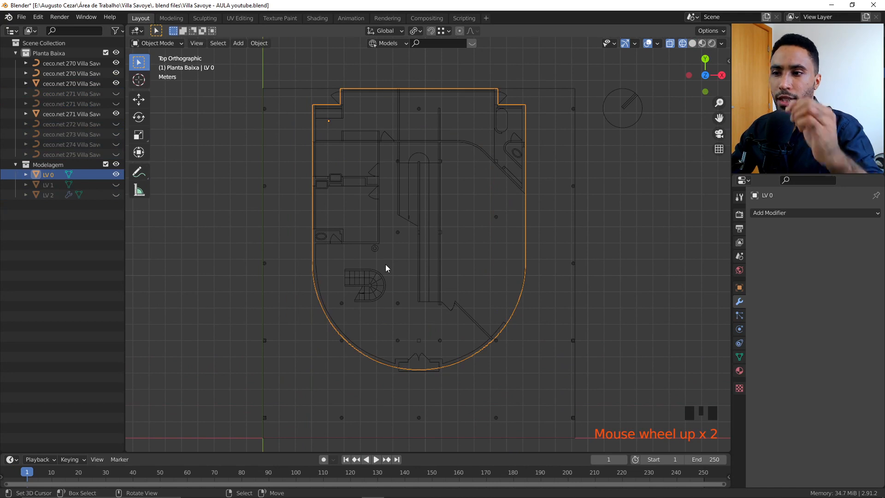
{"action": "key", "text": "Tab"}
{"action": "middle_click_drag", "start_coordinate": [440, 192], "coordinate": [443, 236], "text": "shift"}
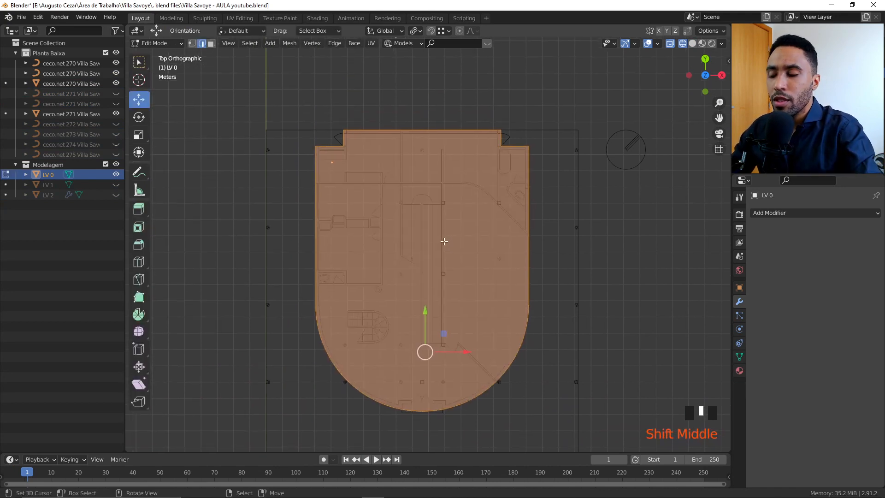
- In face mode, select LV 0's top and bottom faces and delete them so only the perimeter walls remain
{"action": "key", "text": "3"}
{"action": "right_click", "coordinate": [427, 302]}
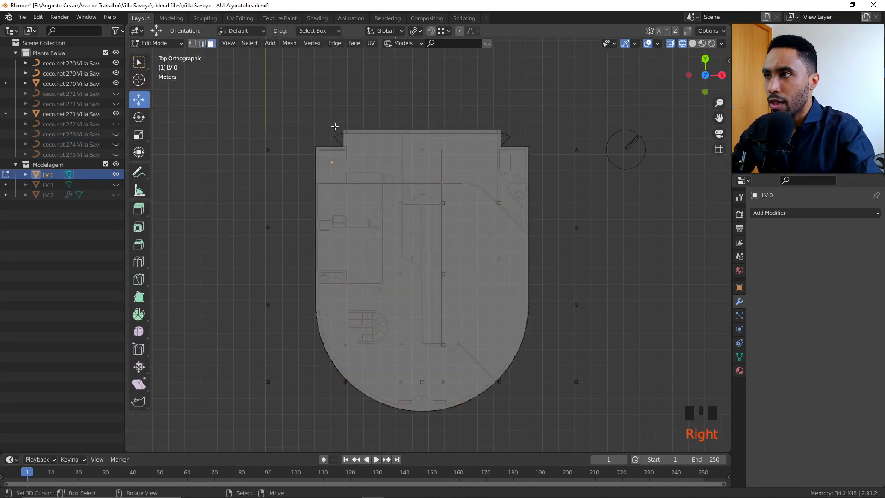
{"action": "right_click", "coordinate": [434, 323]}
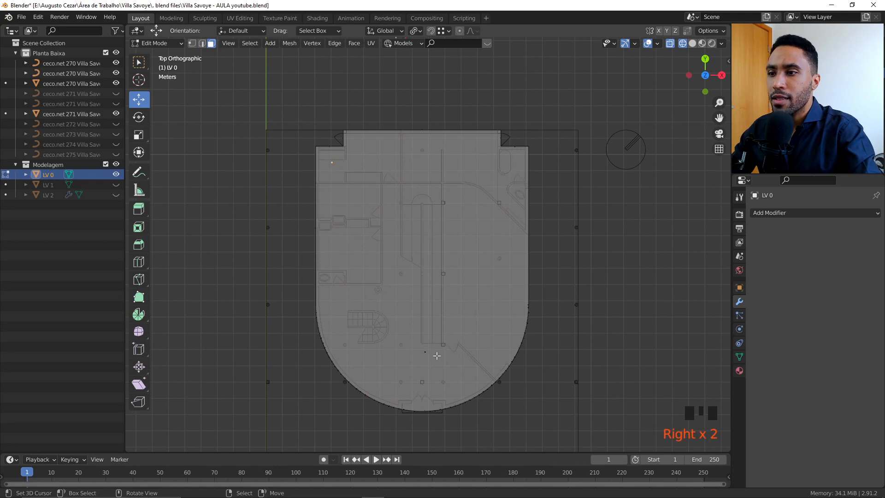
{"action": "right_click", "coordinate": [427, 355]}
{"action": "middle_click_drag", "start_coordinate": [426, 355], "coordinate": [482, 194]}
{"action": "right_click", "coordinate": [455, 243], "text": "shift"}
{"action": "key", "text": "x"}
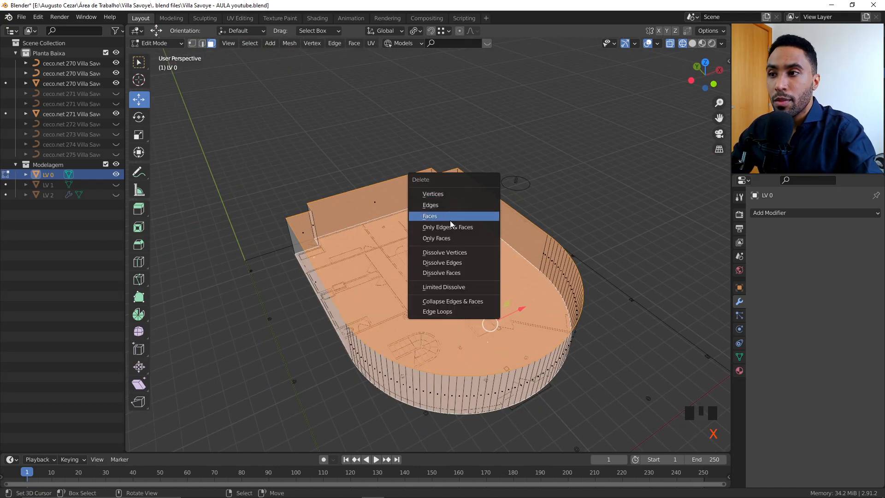
{"action": "left_click", "coordinate": [433, 217]}
- Return LV 0 to object mode in solid shading and add a Solidify modifier to it
{"action": "middle_click_drag", "start_coordinate": [432, 216], "coordinate": [439, 275]}
{"action": "key", "text": "Tab"}
{"action": "key", "text": "z"}
{"action": "left_click", "coordinate": [496, 278]}
{"action": "mouse_move", "coordinate": [496, 278]}
{"action": "middle_mouse_down"}
{"action": "mouse_move", "coordinate": [475, 298]}
{"action": "mouse_move", "coordinate": [410, 222]}
{"action": "middle_mouse_up"}
{"action": "scroll", "coordinate": [477, 267], "scroll_direction": "up", "scroll_amount": 2}
{"action": "middle_click_drag", "start_coordinate": [477, 266], "coordinate": [508, 229], "text": "shift"}
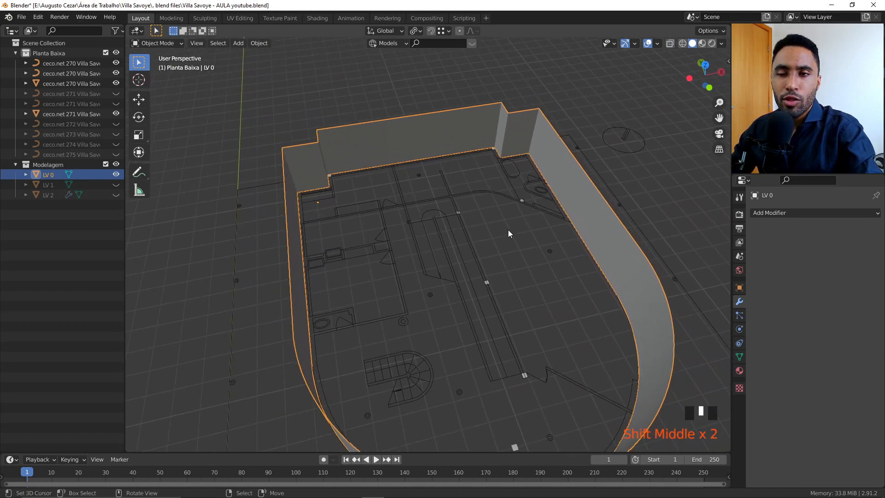
{"action": "left_click", "coordinate": [805, 211]}
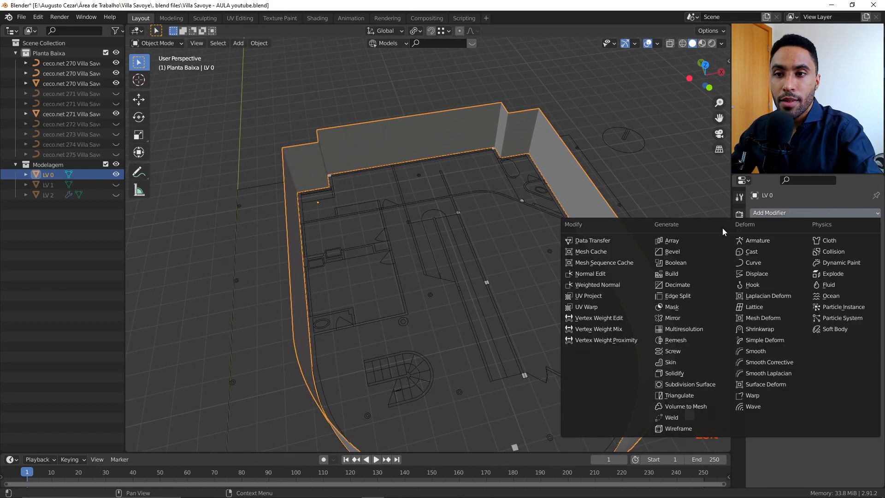
{"action": "left_click", "coordinate": [768, 213]}
{"action": "left_click", "coordinate": [768, 212]}
{"action": "left_click", "coordinate": [684, 374]}
{"action": "scroll", "coordinate": [502, 284], "scroll_direction": "down", "scroll_amount": 2}
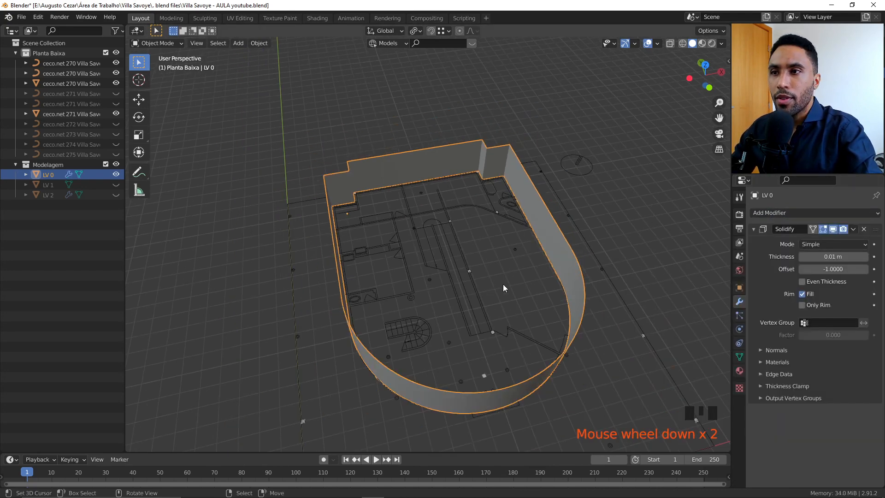
- Set the Solidify thickness to 0.2 m and turn on X-ray to compare the walls with the plan from the top
{"action": "key", "text": "KP_7"}
{"action": "scroll", "coordinate": [493, 230], "scroll_direction": "up", "scroll_amount": 8}
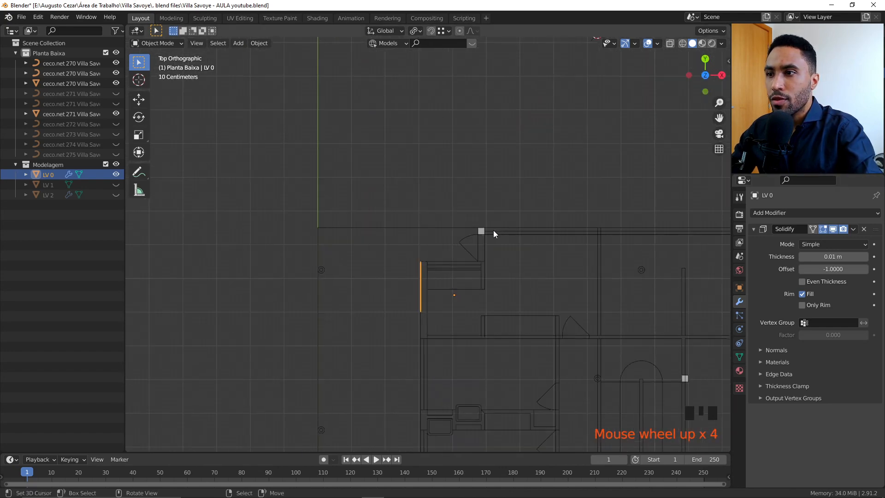
{"action": "left_click", "coordinate": [837, 257]}
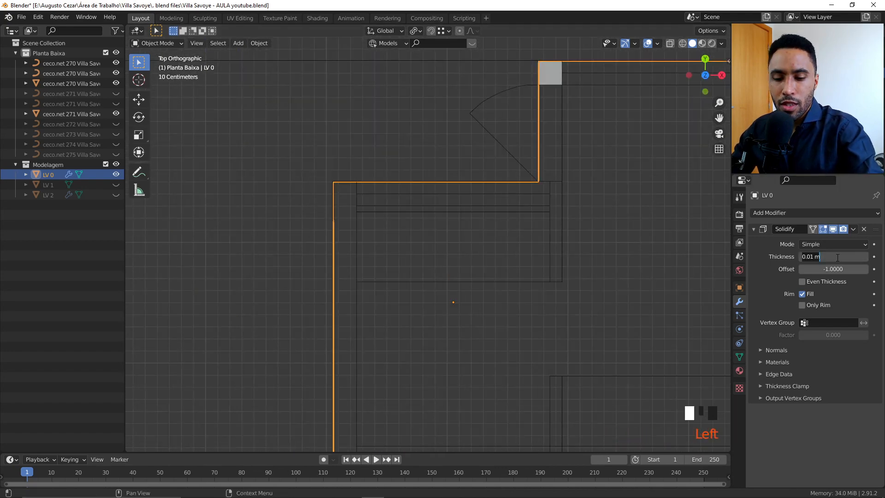
{"action": "type", "text": ".2"}
{"action": "key", "text": "Return"}
{"action": "mouse_move", "coordinate": [661, 131]}
{"action": "middle_mouse_down", "text": "shift"}
{"action": "mouse_move", "coordinate": [399, 219]}
{"action": "mouse_move", "coordinate": [479, 255]}
{"action": "middle_mouse_up", "text": "shift"}
{"action": "key", "text": "z"}
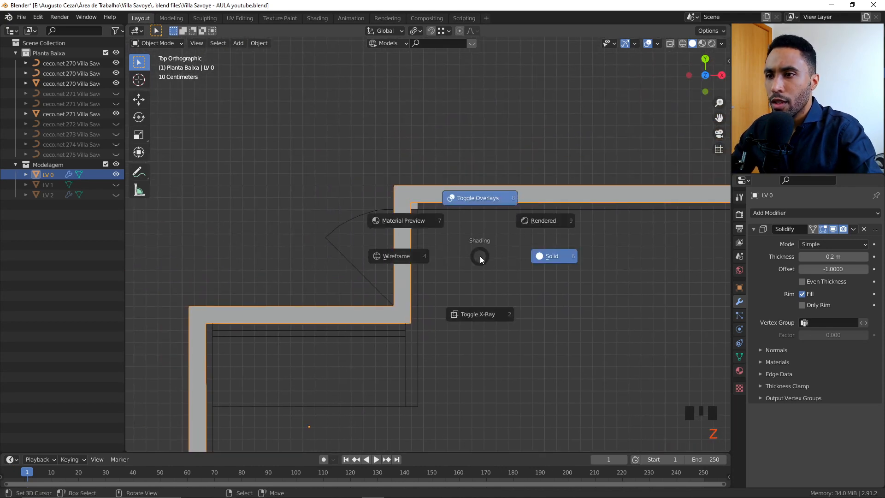
{"action": "scroll", "coordinate": [441, 259], "scroll_direction": "up", "scroll_amount": 2}
{"action": "scroll", "coordinate": [440, 259], "scroll_direction": "down", "scroll_amount": 3}
{"action": "middle_click_drag", "start_coordinate": [612, 259], "coordinate": [322, 312], "text": "shift"}
{"action": "scroll", "coordinate": [423, 272], "scroll_direction": "down", "scroll_amount": 4}
{"action": "scroll", "coordinate": [483, 286], "scroll_direction": "up", "scroll_amount": 3}
- Apply LV 0's rotation and enable Even Thickness in its Solidify modifier
{"action": "key", "text": "ctrl+a"}
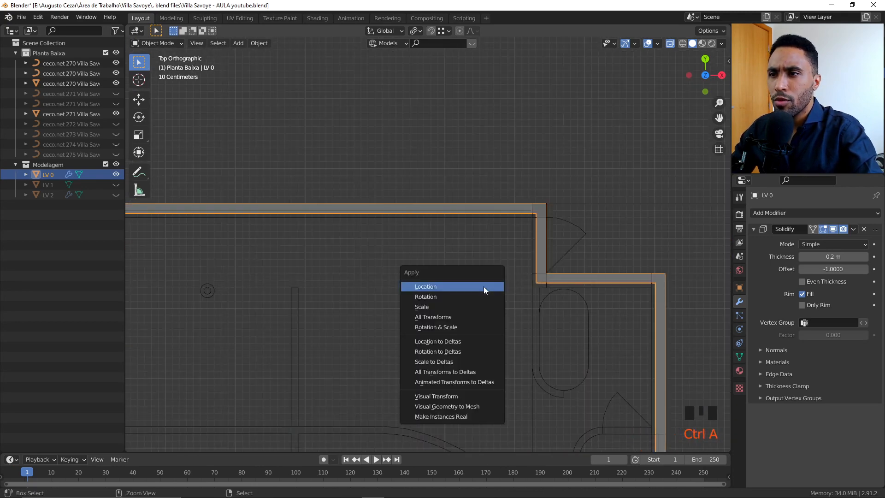
{"action": "left_click", "coordinate": [449, 297]}
{"action": "scroll", "coordinate": [454, 303], "scroll_direction": "up", "scroll_amount": 5}
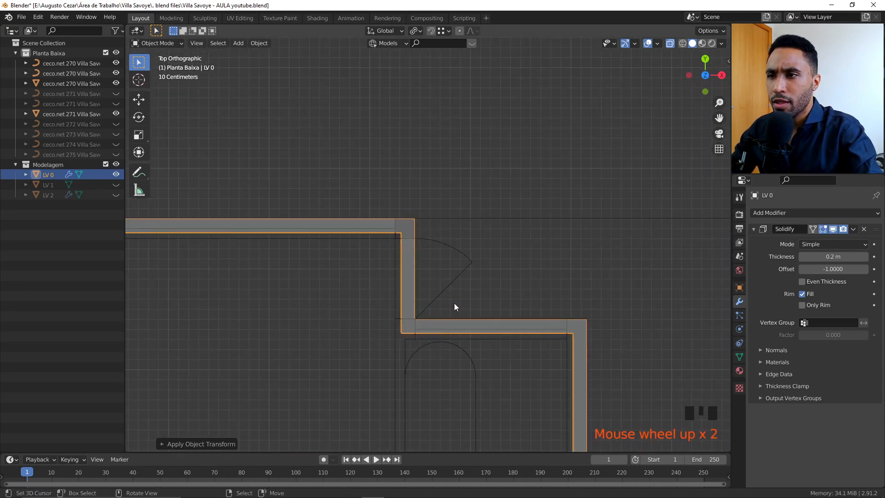
{"action": "middle_click_drag", "start_coordinate": [417, 275], "coordinate": [507, 285], "text": "shift"}
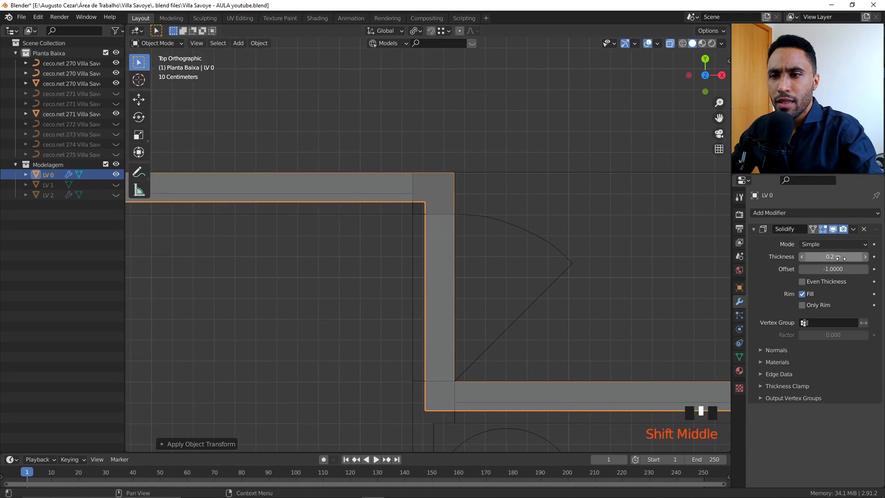
{"action": "left_click", "coordinate": [801, 282]}
{"action": "scroll", "coordinate": [535, 303], "scroll_direction": "down", "scroll_amount": 6}
{"action": "scroll", "coordinate": [496, 366], "scroll_direction": "down", "scroll_amount": 4}
{"action": "scroll", "coordinate": [613, 146], "scroll_direction": "down", "scroll_amount": 3}
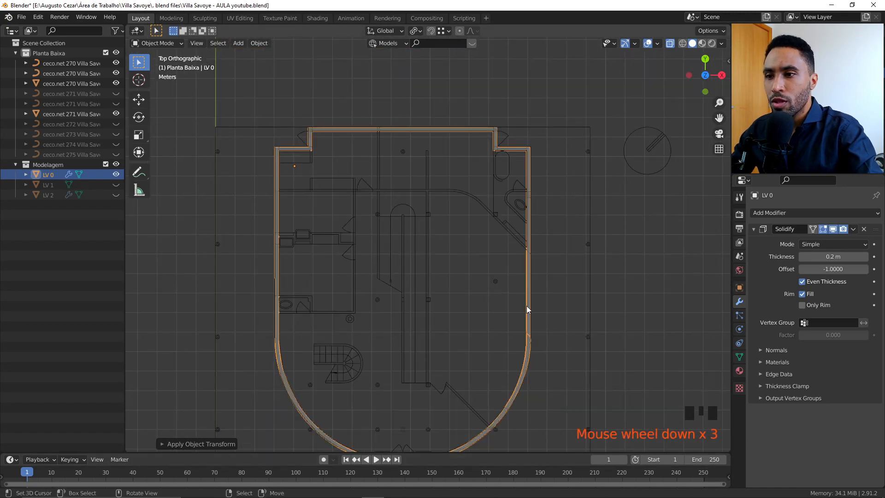
- Examine from the top and in perspective the joint where LV 0's straight side wall meets the curved wall
{"action": "scroll", "coordinate": [408, 227], "scroll_direction": "up", "scroll_amount": 13}
{"action": "middle_click_drag", "start_coordinate": [430, 282], "coordinate": [475, 251], "text": "shift"}
{"action": "scroll", "coordinate": [480, 287], "scroll_direction": "down", "scroll_amount": 2}
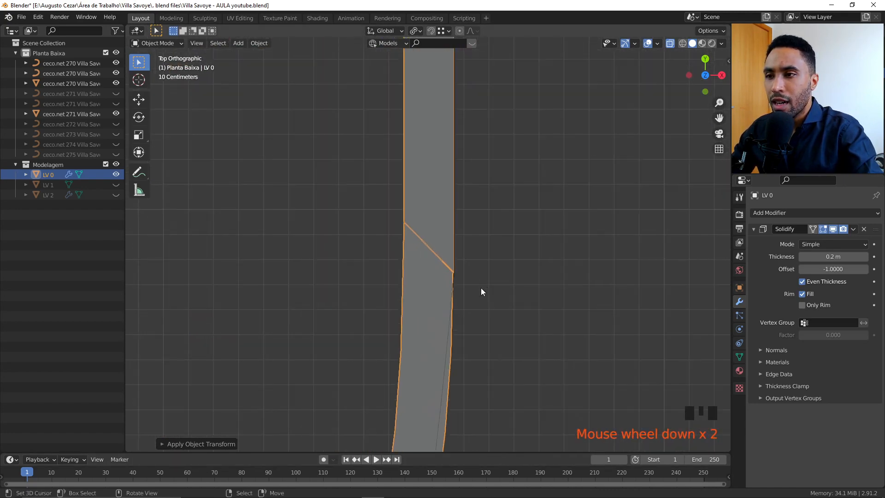
{"action": "middle_click_drag", "start_coordinate": [480, 292], "coordinate": [430, 242]}
{"action": "scroll", "coordinate": [431, 241], "scroll_direction": "down", "scroll_amount": 7}
{"action": "scroll", "coordinate": [400, 257], "scroll_direction": "up", "scroll_amount": 3}
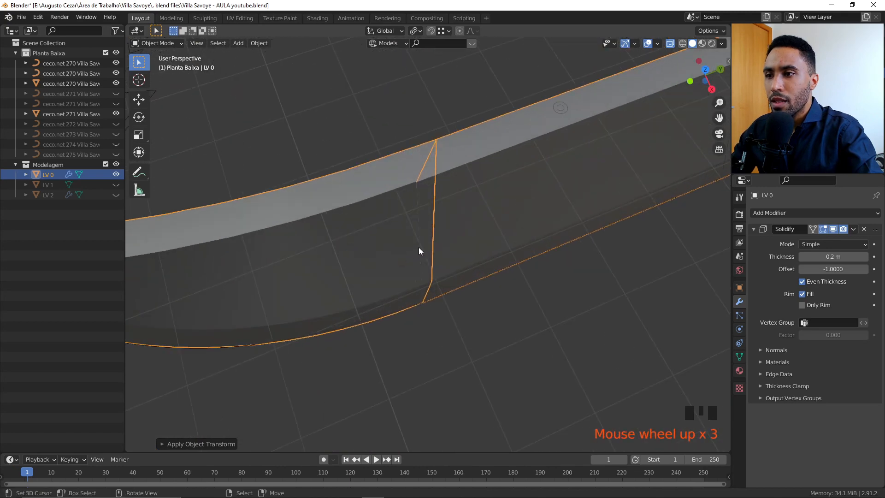
{"action": "scroll", "coordinate": [433, 256], "scroll_direction": "up", "scroll_amount": 2}
{"action": "scroll", "coordinate": [425, 234], "scroll_direction": "down", "scroll_amount": 3}
{"action": "middle_click_drag", "start_coordinate": [427, 237], "coordinate": [576, 240]}
{"action": "scroll", "coordinate": [423, 174], "scroll_direction": "down", "scroll_amount": 7}
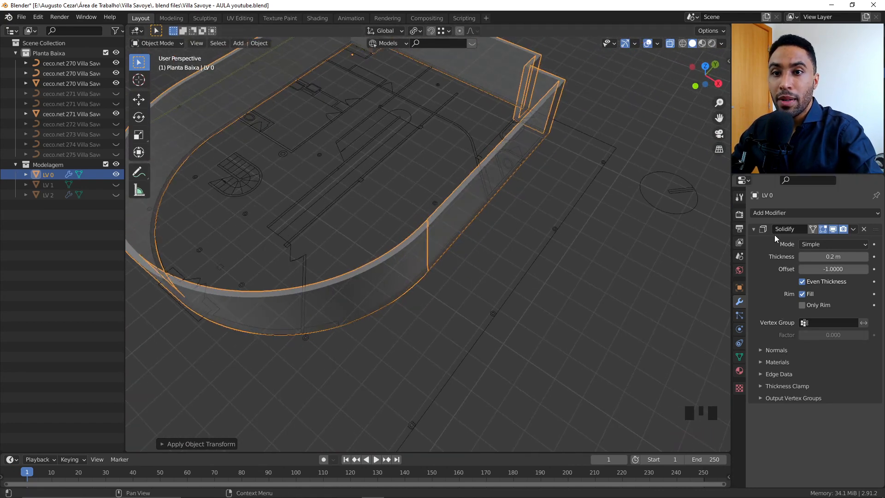
- Apply LV 0's Solidify modifier and enter edit mode with the walls seen from the top
{"action": "left_click", "coordinate": [854, 232]}
{"action": "left_click", "coordinate": [814, 237]}
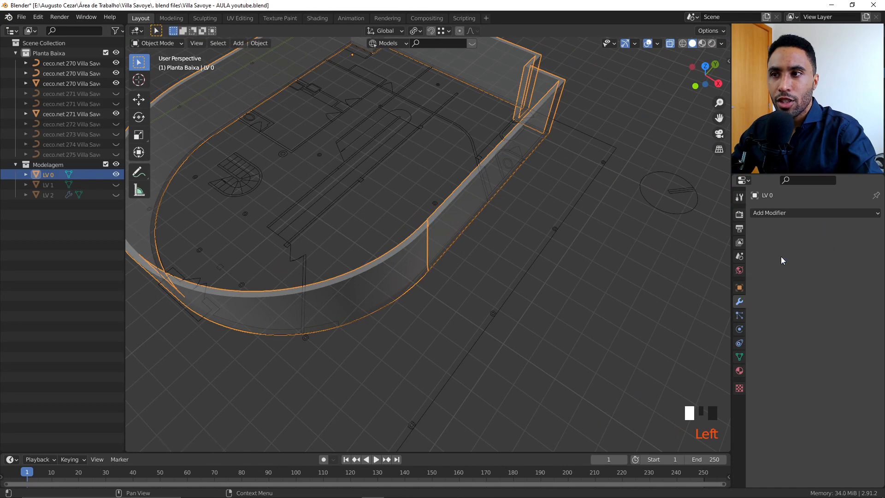
{"action": "middle_click_drag", "start_coordinate": [434, 216], "coordinate": [464, 248], "text": "shift"}
{"action": "key", "text": "Tab"}
{"action": "key", "text": "KP_7"}
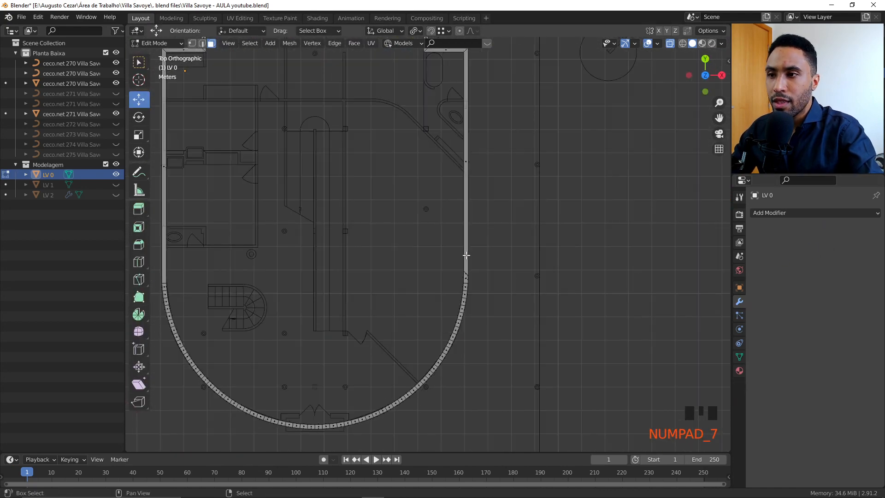
- In edge mode, select the diagonal edge loop across the wall at the joint between the straight and curved parts
{"action": "scroll", "coordinate": [450, 247], "scroll_direction": "up", "scroll_amount": 4}
{"action": "scroll", "coordinate": [442, 250], "scroll_direction": "up", "scroll_amount": 11}
{"action": "middle_click_drag", "start_coordinate": [438, 264], "coordinate": [420, 259]}
{"action": "scroll", "coordinate": [423, 279], "scroll_direction": "down", "scroll_amount": 2}
{"action": "scroll", "coordinate": [421, 259], "scroll_direction": "up", "scroll_amount": 2}
{"action": "right_click", "coordinate": [440, 300], "text": "alt+shift"}
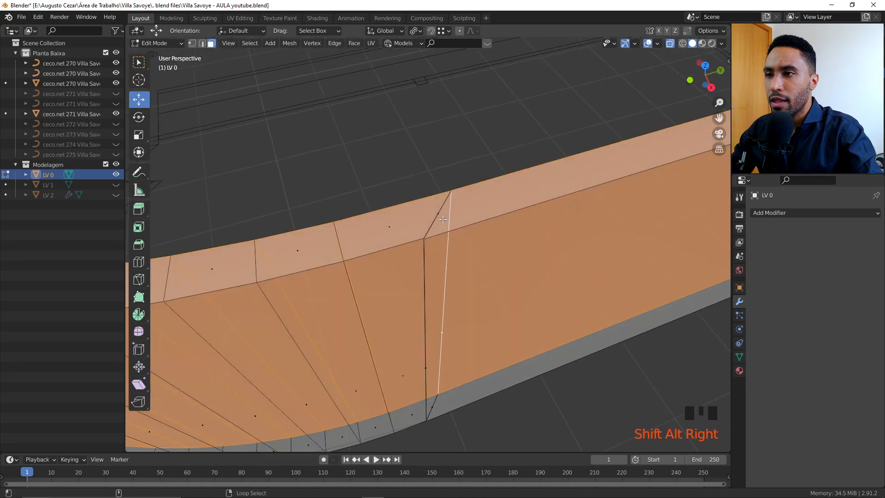
{"action": "left_click", "coordinate": [202, 44]}
{"action": "right_click", "coordinate": [448, 203], "text": "alt+shift"}
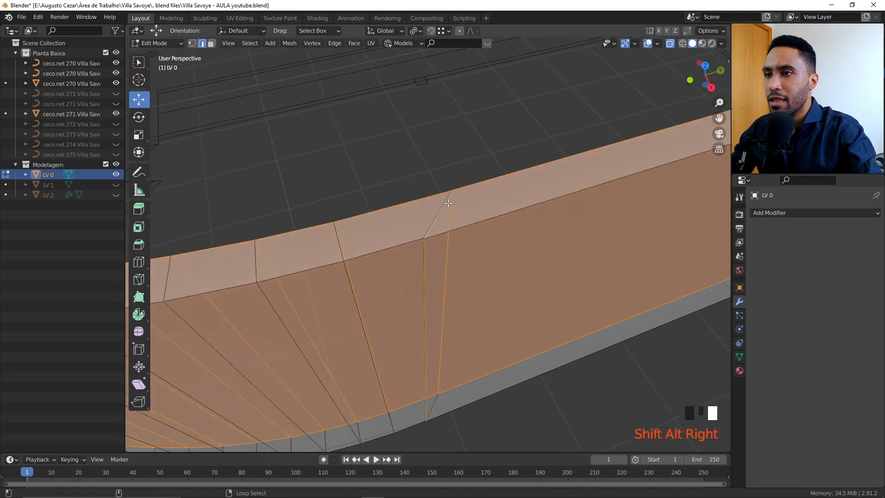
{"action": "right_click", "coordinate": [448, 202], "text": "alt"}
{"action": "right_click", "coordinate": [448, 202], "text": "alt"}
{"action": "right_click", "coordinate": [448, 203], "text": "alt"}
{"action": "scroll", "coordinate": [448, 203], "scroll_direction": "down", "scroll_amount": 3}
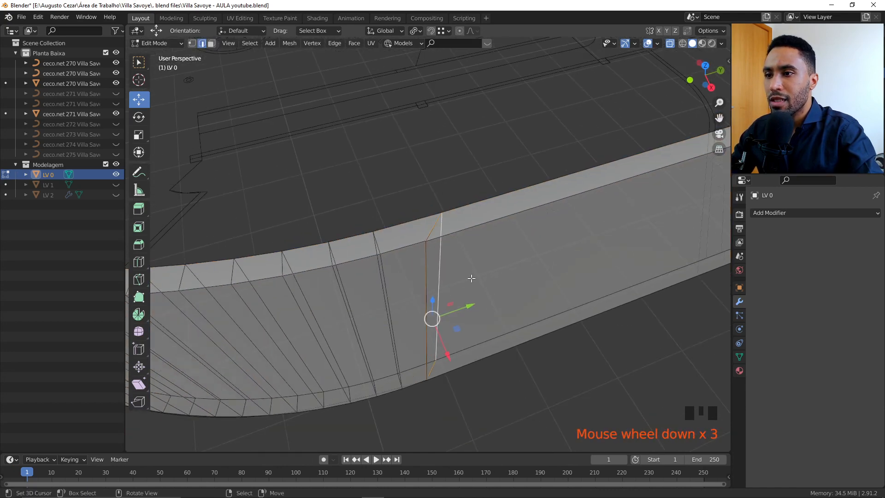
- Try to slide the diagonal edge loop at the joint along the wall
{"action": "key", "text": "g"}
{"action": "key", "text": "g"}
{"action": "left_click", "coordinate": [499, 254]}
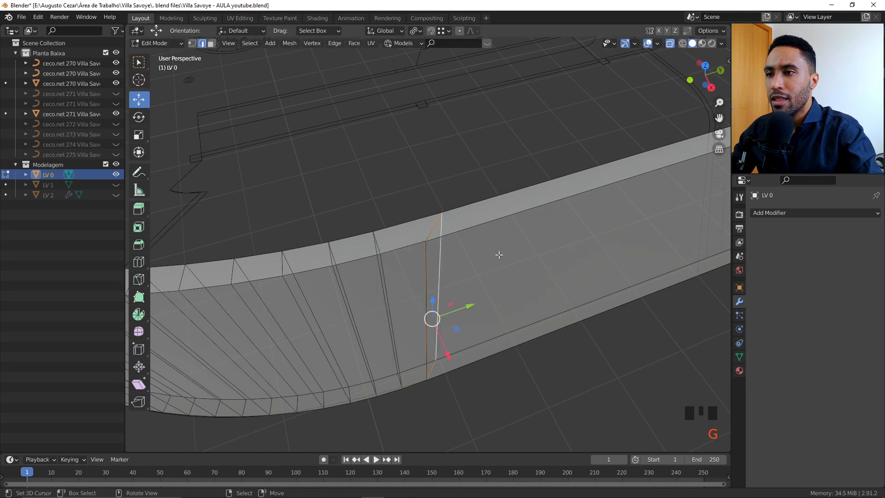
{"action": "key", "text": "g"}
{"action": "key", "text": "g"}
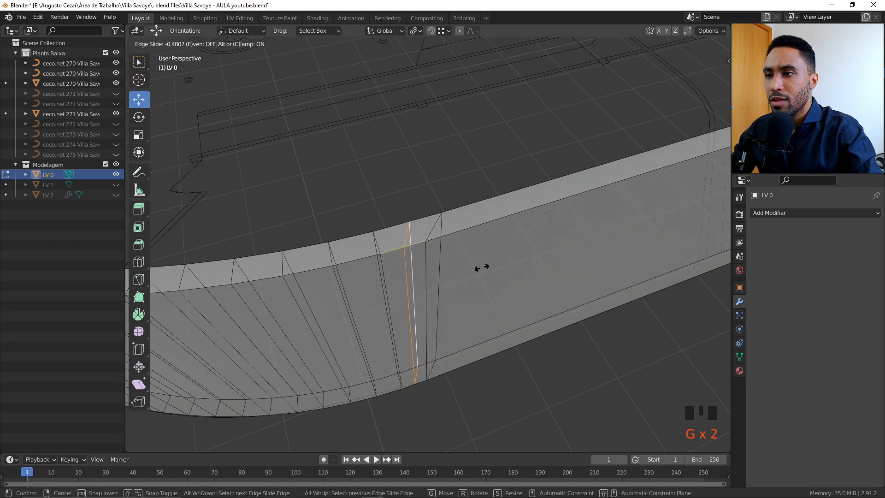
{"action": "left_click", "coordinate": [622, 205]}
- From the top in wireframe, select the joint's vertices in vertex mode, merge them by distance and clear the selection
{"action": "key", "text": "KP_7"}
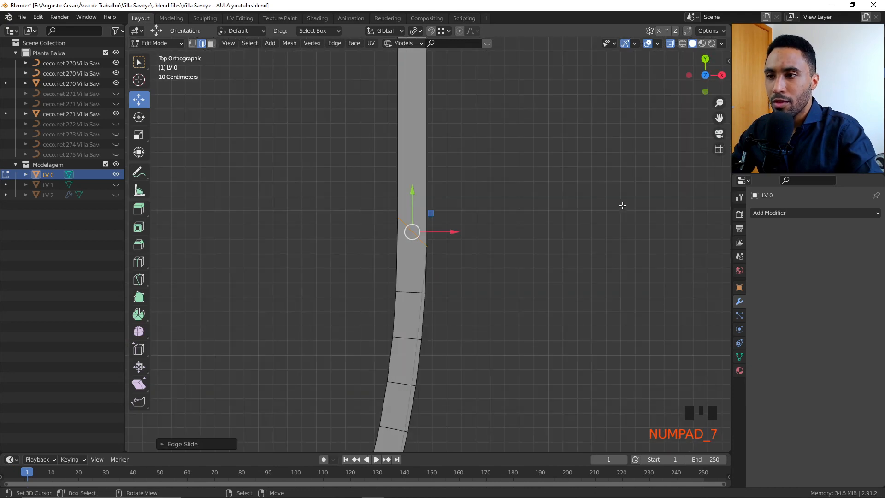
{"action": "key", "text": "z"}
{"action": "left_click_drag", "start_coordinate": [470, 270], "coordinate": [281, 174]}
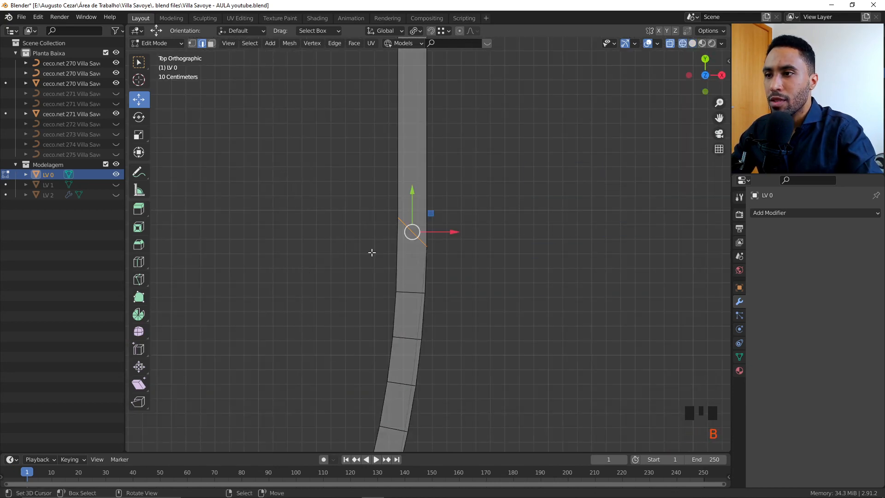
{"action": "key", "text": "1"}
{"action": "left_click_drag", "start_coordinate": [366, 175], "coordinate": [478, 260]}
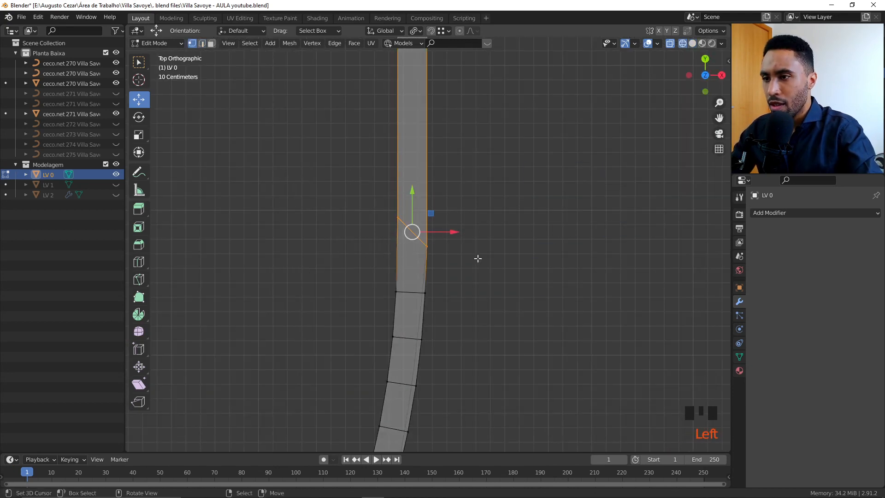
{"action": "key", "text": "m"}
{"action": "left_click", "coordinate": [434, 258]}
{"action": "key", "text": "alt+a"}
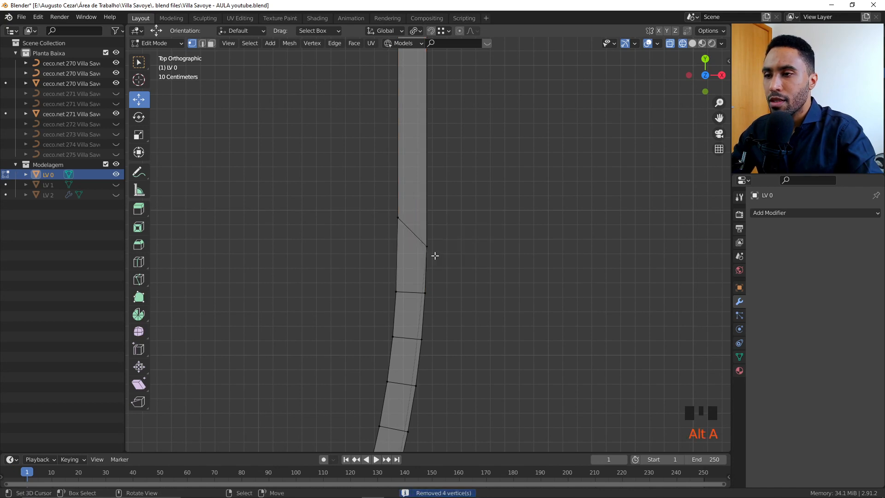
- Select only the inner vertices of the diagonal joint through the wall's full height, and return to the top view
{"action": "key", "text": "b"}
{"action": "left_click_drag", "start_coordinate": [355, 174], "coordinate": [453, 240]}
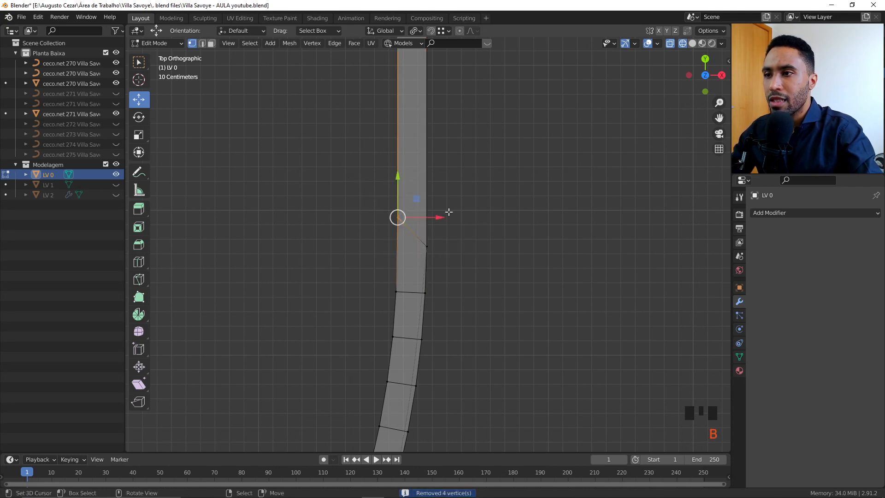
{"action": "middle_click_drag", "start_coordinate": [448, 211], "coordinate": [486, 178]}
{"action": "scroll", "coordinate": [486, 178], "scroll_direction": "down", "scroll_amount": 2}
{"action": "key", "text": "z"}
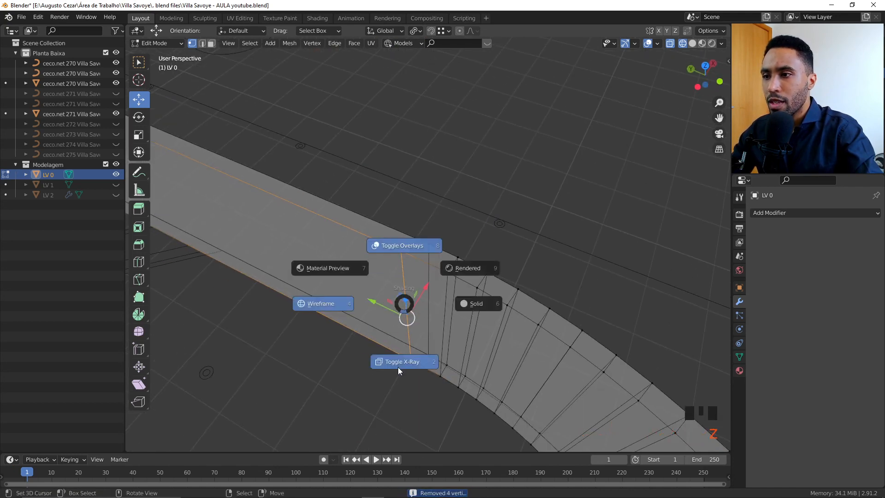
{"action": "key", "text": "z"}
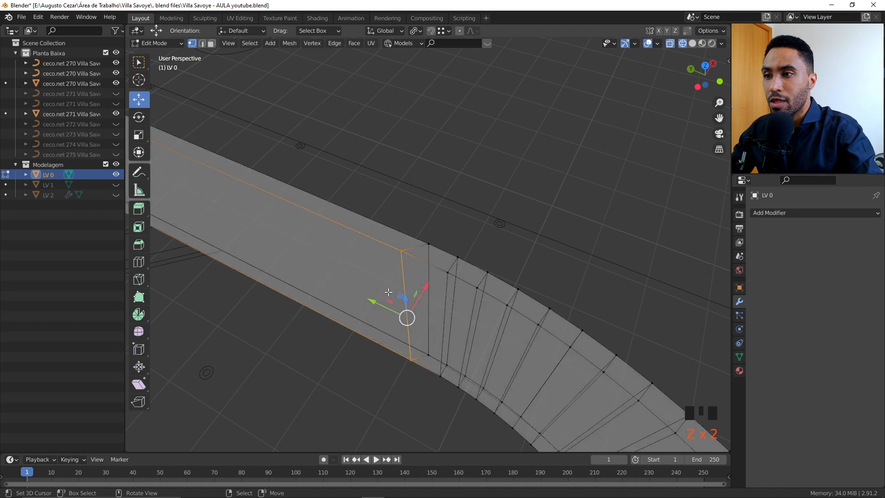
{"action": "key", "text": "KP_7"}
{"action": "scroll", "coordinate": [389, 289], "scroll_direction": "up", "scroll_amount": 5}
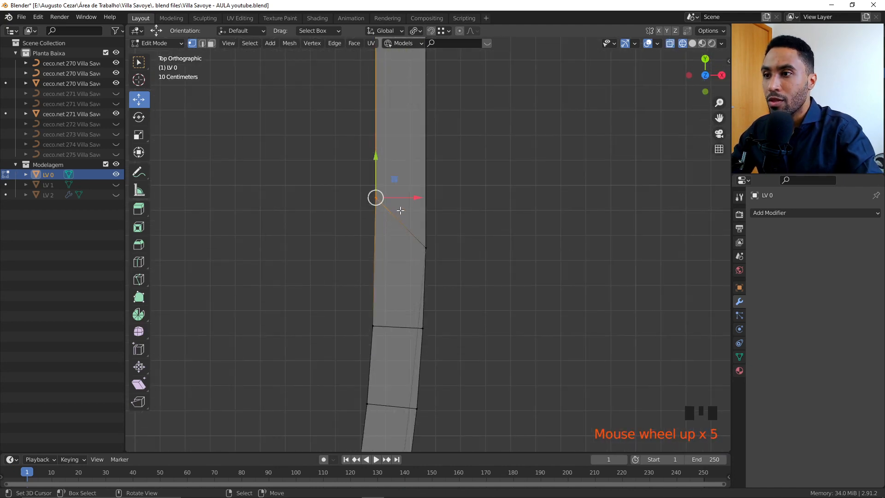
{"action": "key", "text": "g"}
{"action": "key", "text": "g"}
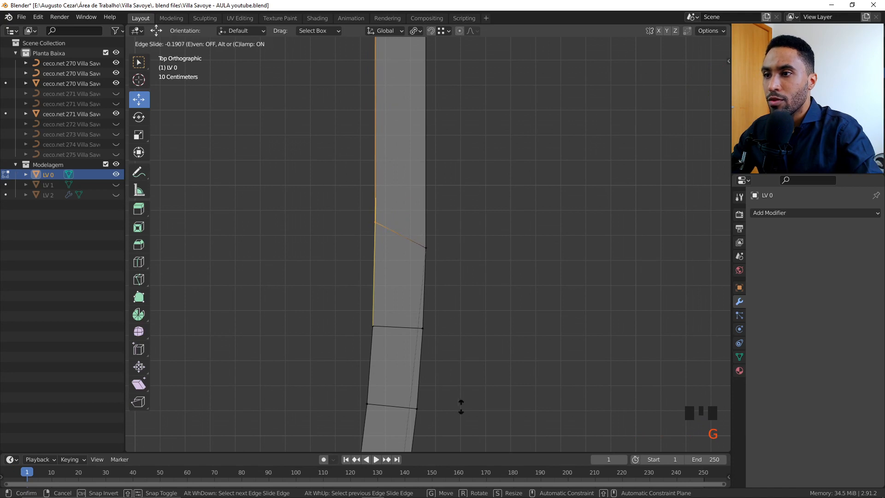
{"action": "right_click", "coordinate": [479, 120]}
- Slide the inner joint vertices along the wall toward the curve until the joint edge runs straight across the wall
{"action": "key", "text": "g"}
{"action": "key", "text": "g"}
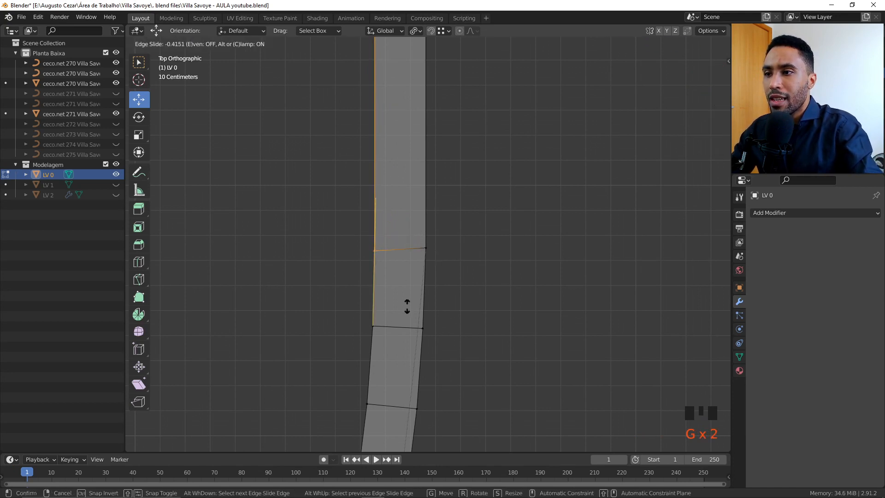
{"action": "left_click", "coordinate": [411, 277]}
{"action": "scroll", "coordinate": [487, 250], "scroll_direction": "down", "scroll_amount": 6}
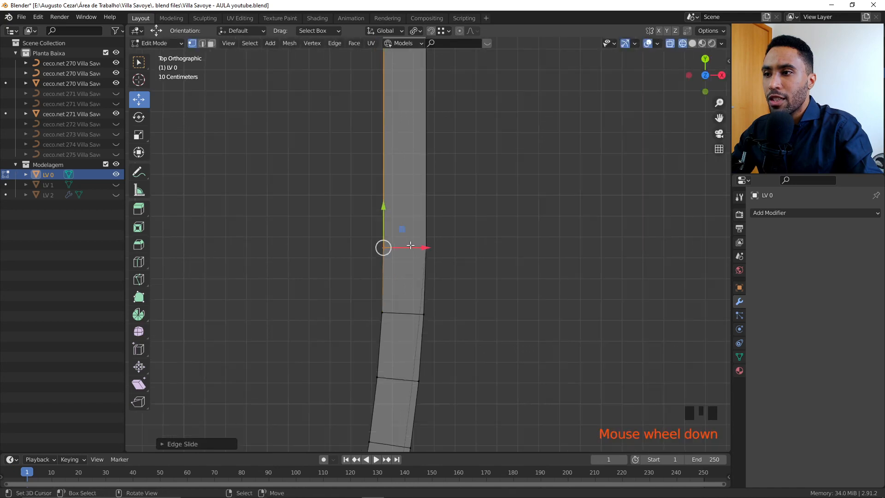
{"action": "key", "text": "Tab"}
{"action": "scroll", "coordinate": [484, 263], "scroll_direction": "down", "scroll_amount": 3}
{"action": "scroll", "coordinate": [469, 253], "scroll_direction": "up", "scroll_amount": 9}
{"action": "key", "text": "Tab"}
{"action": "scroll", "coordinate": [470, 253], "scroll_direction": "up", "scroll_amount": 3}
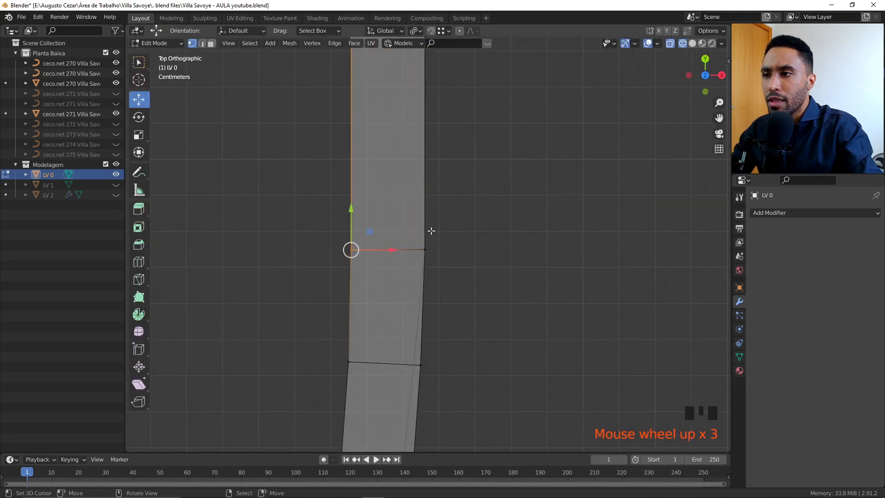
- Set the transform pivot point to Median Point and slide the inner joint vertices along the wall level with the outer joint vertex
{"action": "key", "text": "g"}
{"action": "key", "text": "g"}
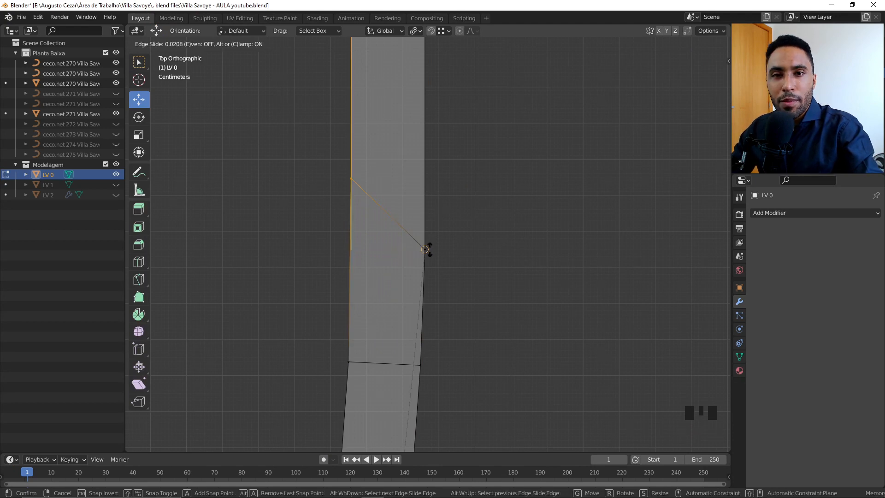
{"action": "left_click", "coordinate": [424, 249]}
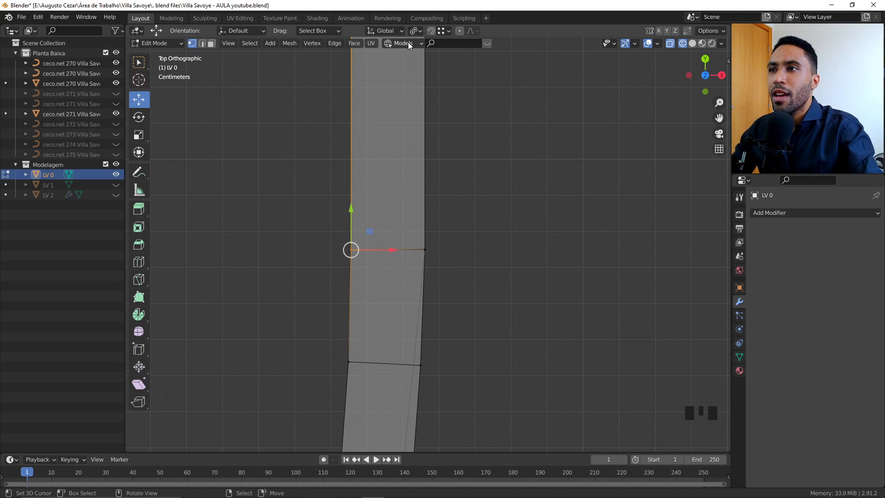
{"action": "left_click", "coordinate": [417, 31]}
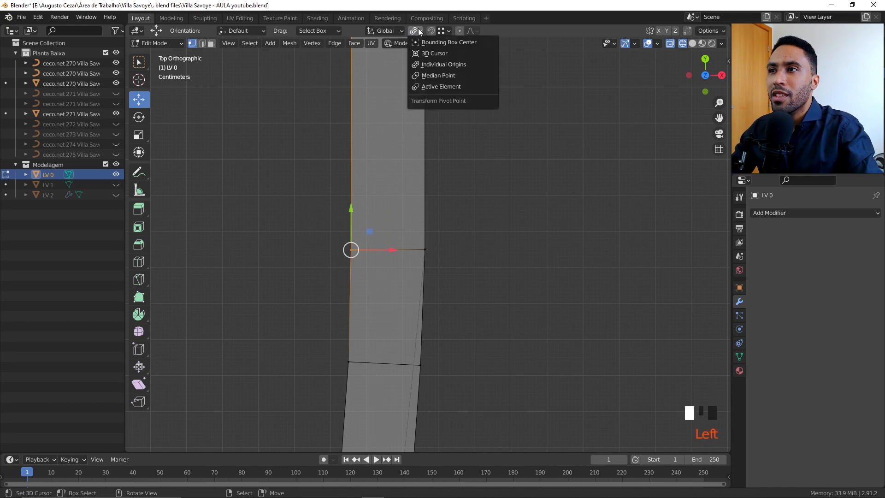
{"action": "left_click", "coordinate": [438, 75]}
{"action": "key", "text": "g"}
{"action": "key", "text": "g"}
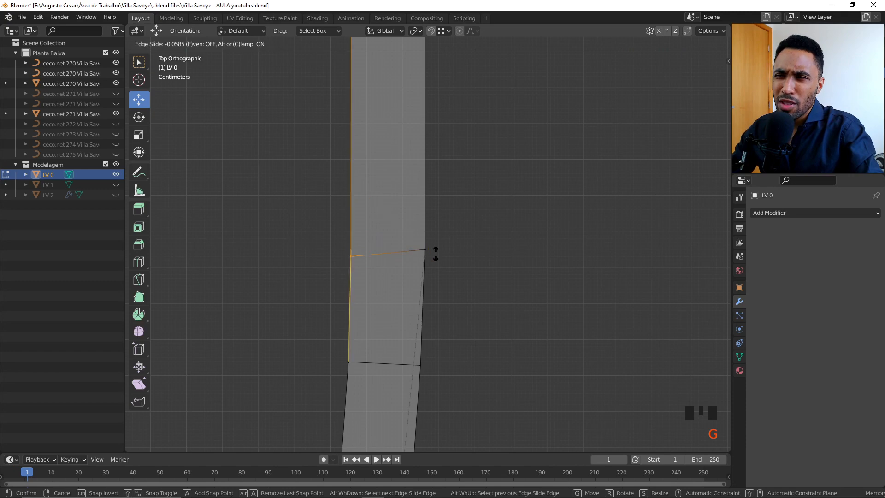
{"action": "left_click", "coordinate": [425, 249]}
{"action": "left_click_drag", "start_coordinate": [354, 206], "coordinate": [428, 246]}
- Leave Edit Mode and display the LV 0 walls in solid shading from a perspective view
{"action": "scroll", "coordinate": [428, 245], "scroll_direction": "down", "scroll_amount": 3}
{"action": "middle_click_drag", "start_coordinate": [429, 245], "coordinate": [528, 177]}
{"action": "scroll", "coordinate": [466, 268], "scroll_direction": "down", "scroll_amount": 8}
{"action": "key", "text": "Tab"}
{"action": "mouse_move", "coordinate": [466, 268]}
{"action": "middle_mouse_down"}
{"action": "mouse_move", "coordinate": [414, 267]}
{"action": "mouse_move", "coordinate": [594, 279]}
{"action": "mouse_move", "coordinate": [395, 272]}
{"action": "mouse_move", "coordinate": [466, 251]}
{"action": "mouse_move", "coordinate": [426, 181]}
{"action": "mouse_move", "coordinate": [425, 231]}
{"action": "mouse_move", "coordinate": [450, 271]}
{"action": "mouse_move", "coordinate": [552, 248]}
{"action": "middle_mouse_up"}
{"action": "left_click", "coordinate": [415, 267]}
{"action": "key", "text": "z"}
{"action": "left_click", "coordinate": [456, 269]}
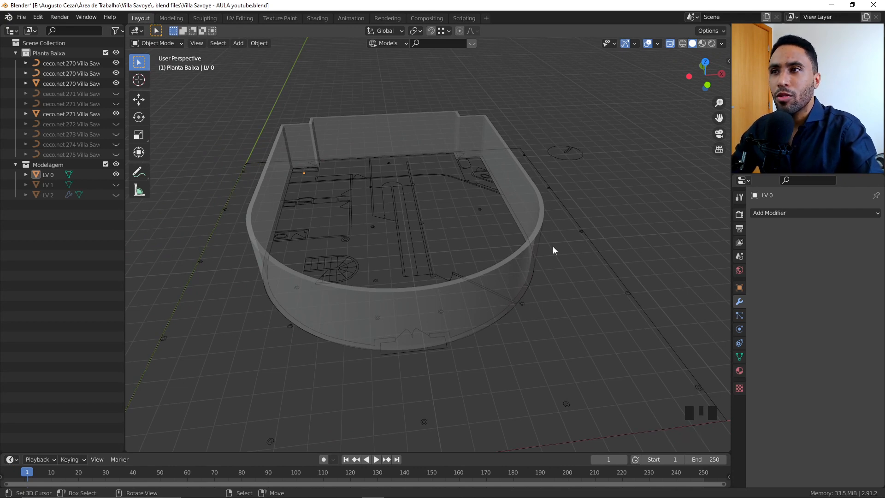
- Set the transform pivot point to Individual Origins and turn off X-ray to inspect the finished curved wall
{"action": "left_click", "coordinate": [416, 31]}
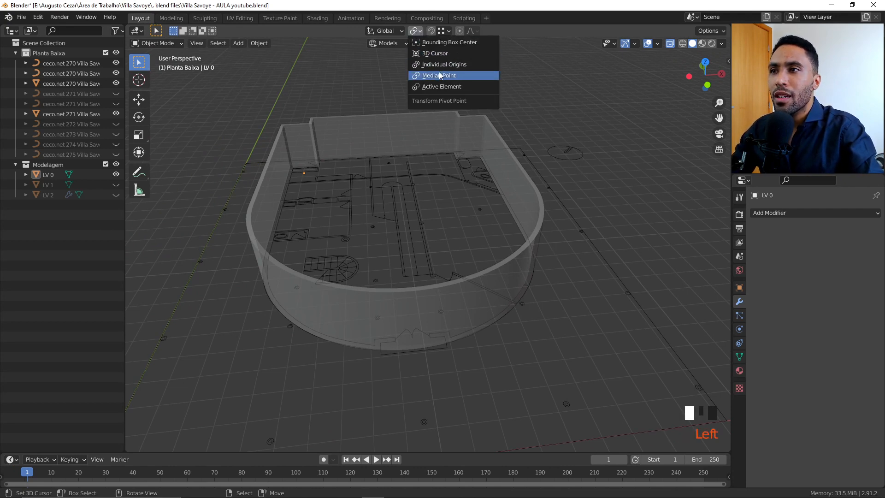
{"action": "left_click", "coordinate": [455, 65]}
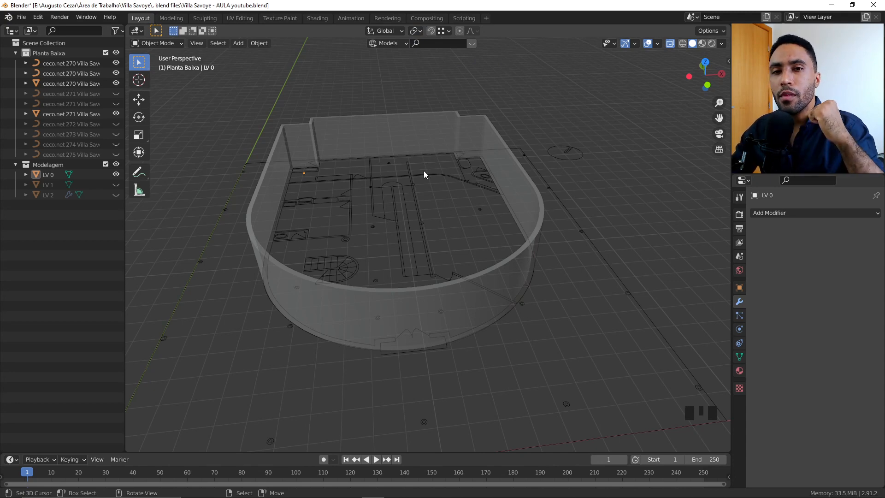
{"action": "mouse_move", "coordinate": [423, 174]}
{"action": "middle_mouse_down"}
{"action": "mouse_move", "coordinate": [499, 203]}
{"action": "mouse_move", "coordinate": [600, 176]}
{"action": "mouse_move", "coordinate": [568, 160]}
{"action": "mouse_move", "coordinate": [520, 203]}
{"action": "mouse_move", "coordinate": [525, 239]}
{"action": "middle_mouse_up"}
{"action": "key", "text": "z"}
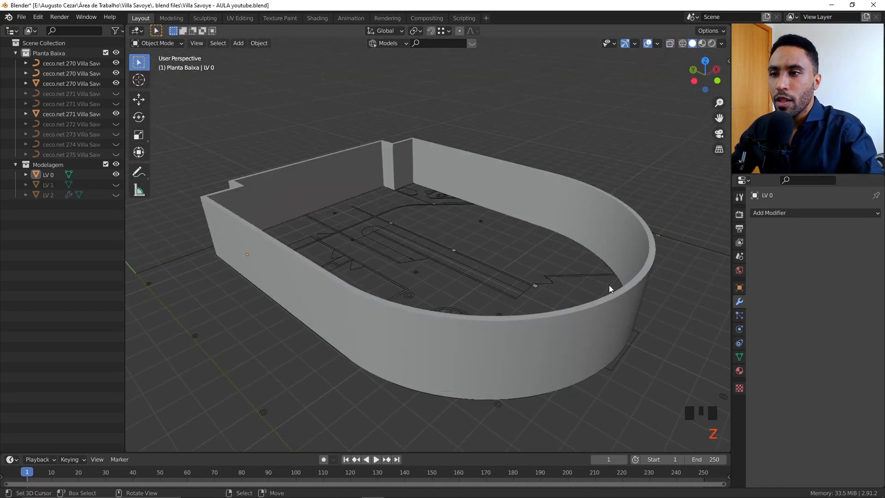
{"action": "middle_click_drag", "start_coordinate": [609, 289], "coordinate": [485, 325]}
- Show LV 0 from the top in wireframe and enter Edit Mode at the stepped upper-left wall corners
{"action": "key", "text": "KP_7"}
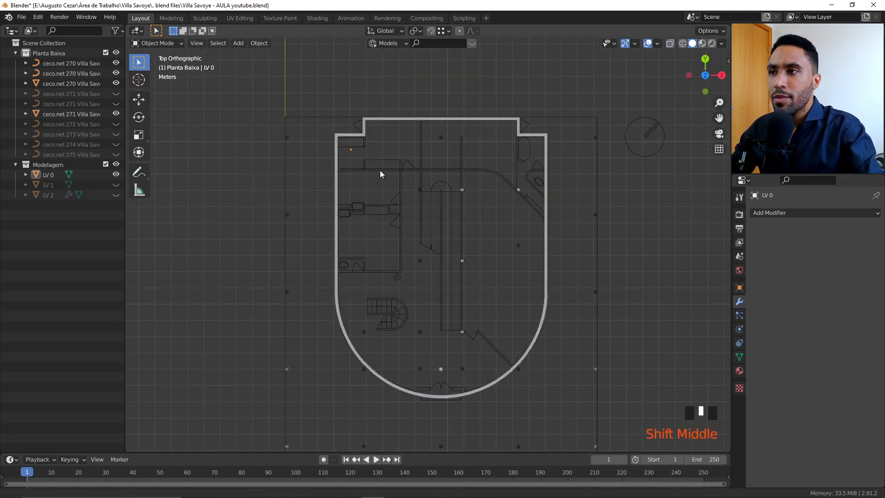
{"action": "scroll", "coordinate": [392, 193], "scroll_direction": "up", "scroll_amount": 2}
{"action": "key", "text": "z"}
{"action": "left_click", "coordinate": [410, 276]}
{"action": "scroll", "coordinate": [414, 218], "scroll_direction": "up", "scroll_amount": 2}
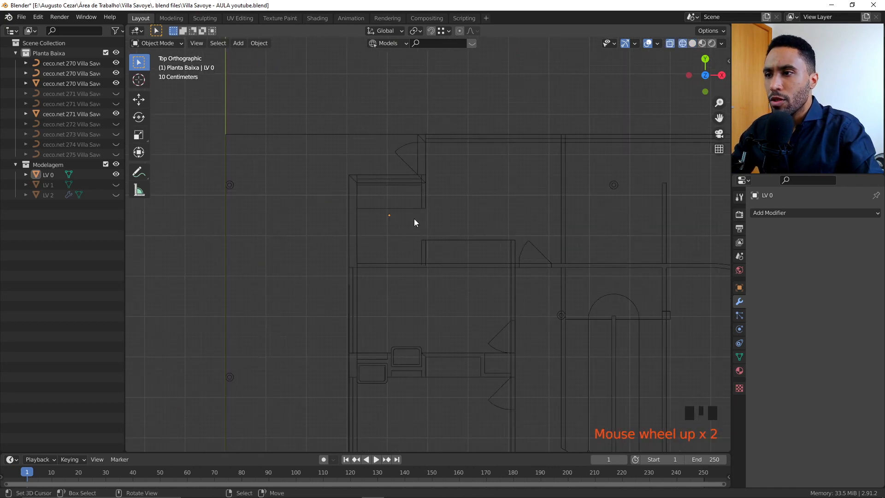
{"action": "middle_click_drag", "start_coordinate": [413, 218], "coordinate": [443, 209]}
{"action": "right_click", "coordinate": [363, 137]}
{"action": "key", "text": "Tab"}
{"action": "key", "text": "KP_7"}
{"action": "scroll", "coordinate": [443, 209], "scroll_direction": "up", "scroll_amount": 2}
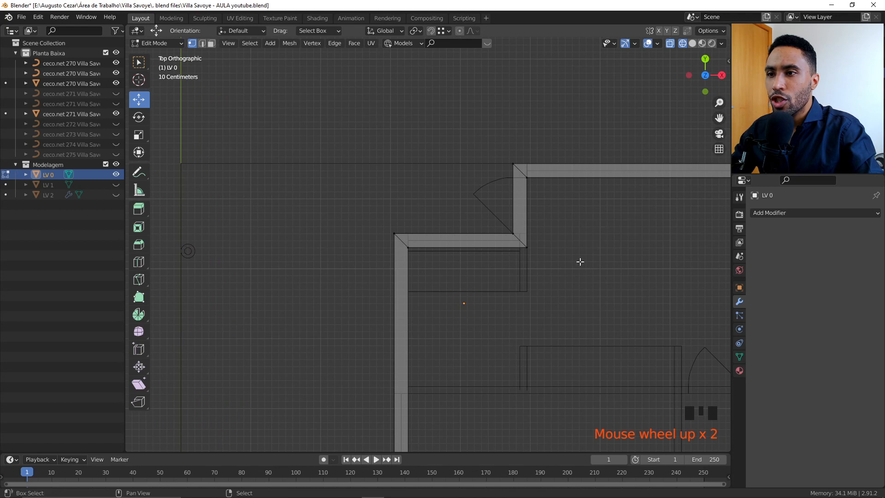
{"action": "middle_click_drag", "start_coordinate": [580, 261], "coordinate": [511, 266], "text": "shift"}
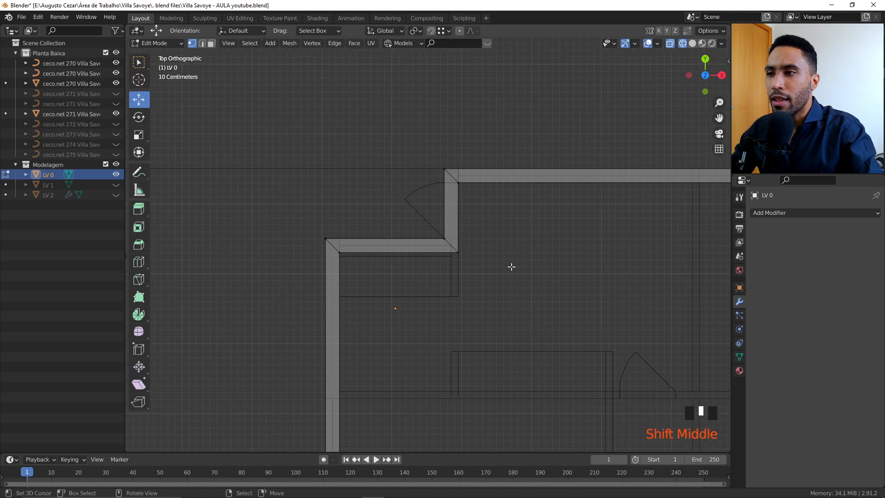
{"action": "scroll", "coordinate": [511, 266], "scroll_direction": "up", "scroll_amount": 5}
{"action": "scroll", "coordinate": [480, 265], "scroll_direction": "down", "scroll_amount": 7}
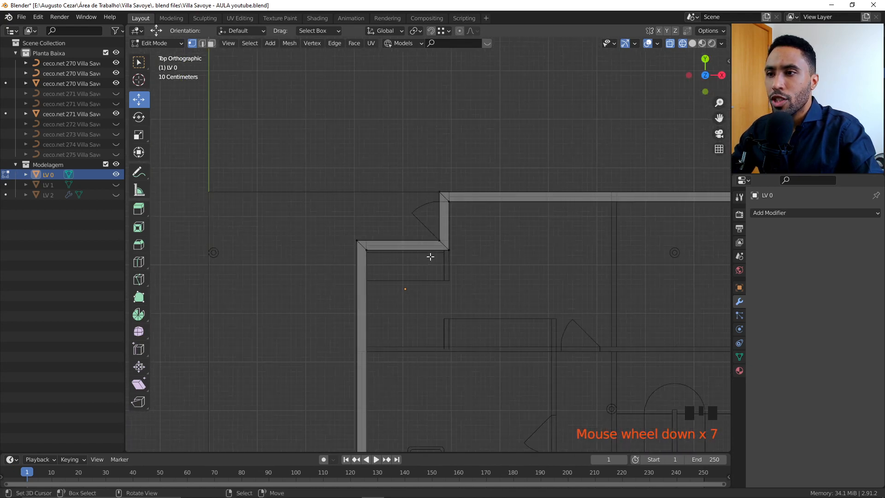
{"action": "middle_click_drag", "start_coordinate": [430, 256], "coordinate": [615, 243], "text": "shift"}
{"action": "scroll", "coordinate": [237, 262], "scroll_direction": "down", "scroll_amount": 5}
{"action": "scroll", "coordinate": [201, 201], "scroll_direction": "up", "scroll_amount": 7}
{"action": "left_click_drag", "start_coordinate": [173, 182], "coordinate": [259, 265]}
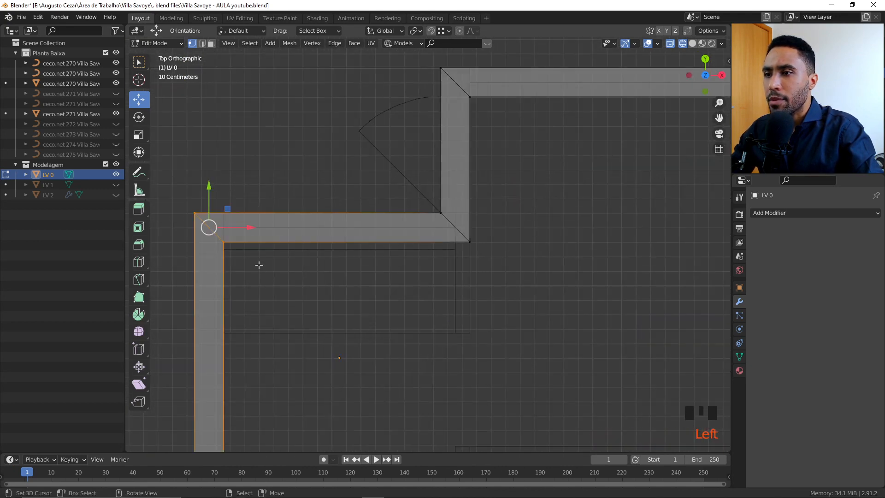
{"action": "scroll", "coordinate": [448, 262], "scroll_direction": "down", "scroll_amount": 2}
{"action": "key", "text": "alt+a"}
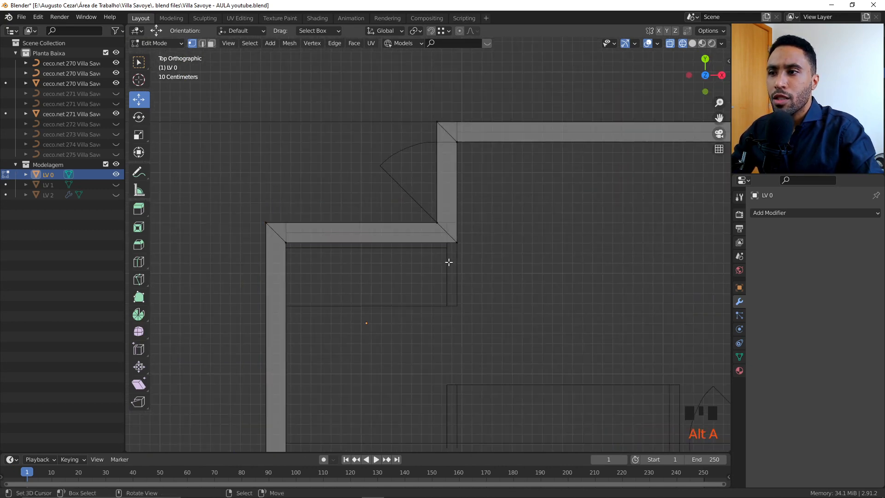
- Knife a horizontal, angle-constrained cut-through from the outermost left corner's inner vertex straight across the long left wall
{"action": "middle_click_drag", "start_coordinate": [327, 244], "coordinate": [426, 229], "text": "shift"}
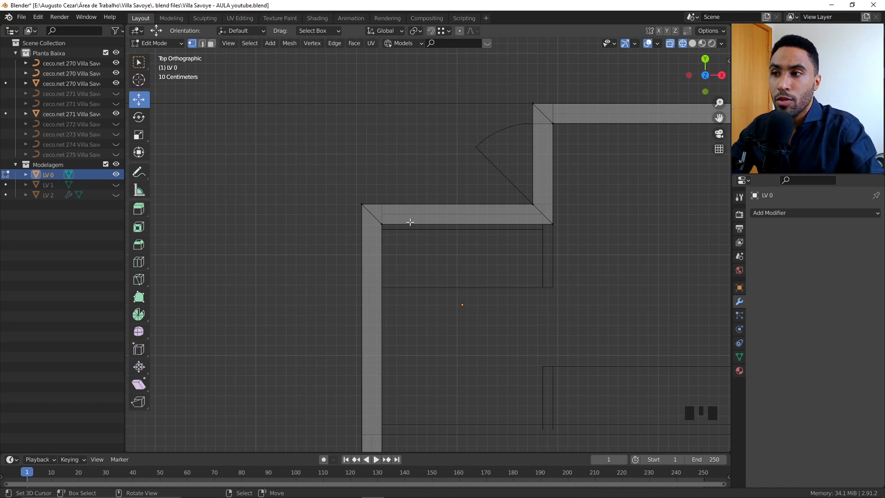
{"action": "key", "text": "k"}
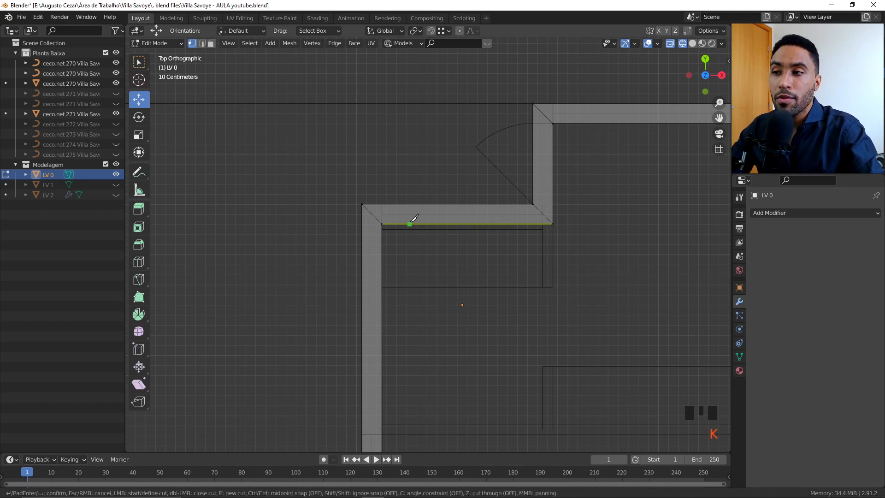
{"action": "left_click", "coordinate": [382, 224]}
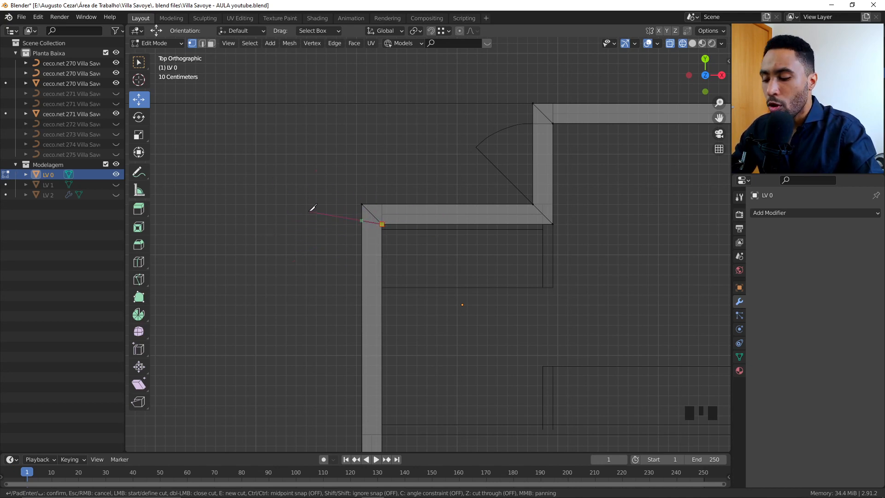
{"action": "key", "text": "c"}
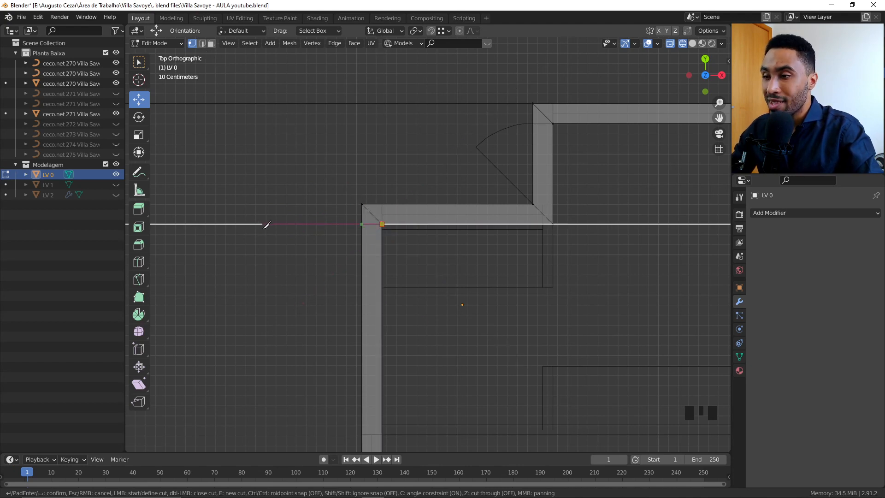
{"action": "key", "text": "z"}
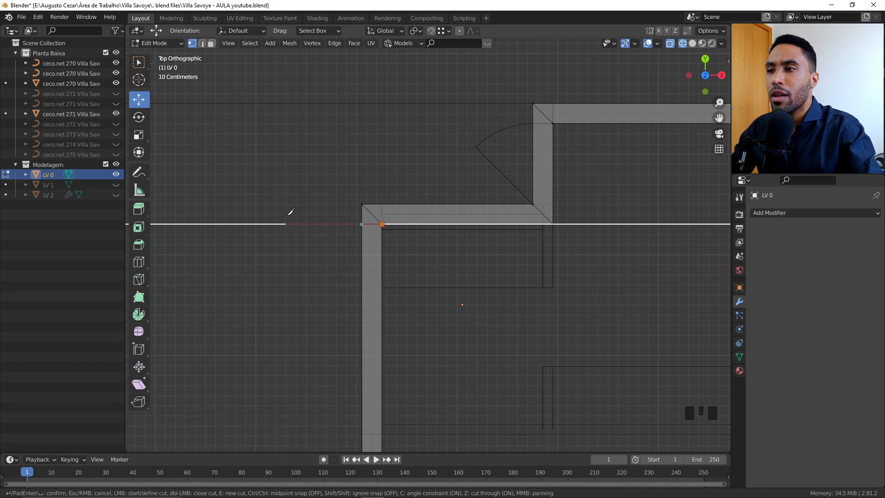
{"action": "key", "text": "Return"}
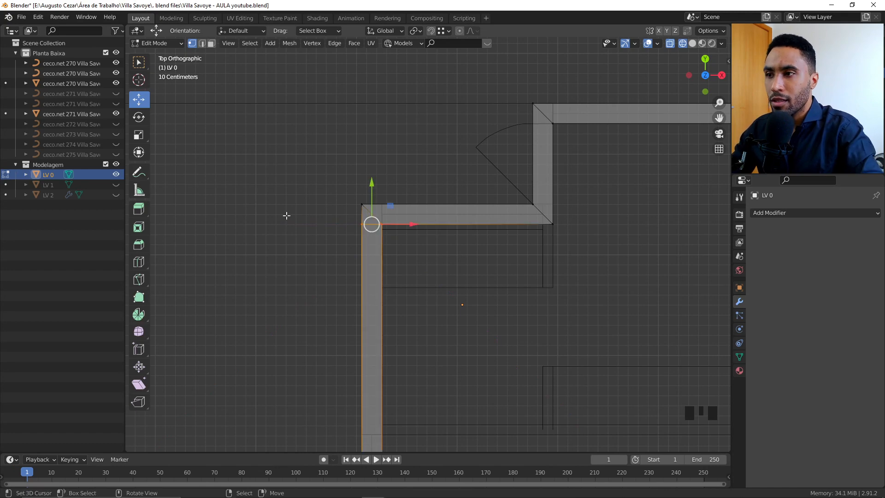
{"action": "scroll", "coordinate": [289, 214], "scroll_direction": "down", "scroll_amount": 2}
{"action": "middle_click_drag", "start_coordinate": [288, 214], "coordinate": [410, 287]}
- Knife a vertical, angle-constrained cut-through from the same inner corner vertex across the short horizontal wall, and check it in perspective
{"action": "key", "text": "KP_7"}
{"action": "scroll", "coordinate": [410, 287], "scroll_direction": "up", "scroll_amount": 4}
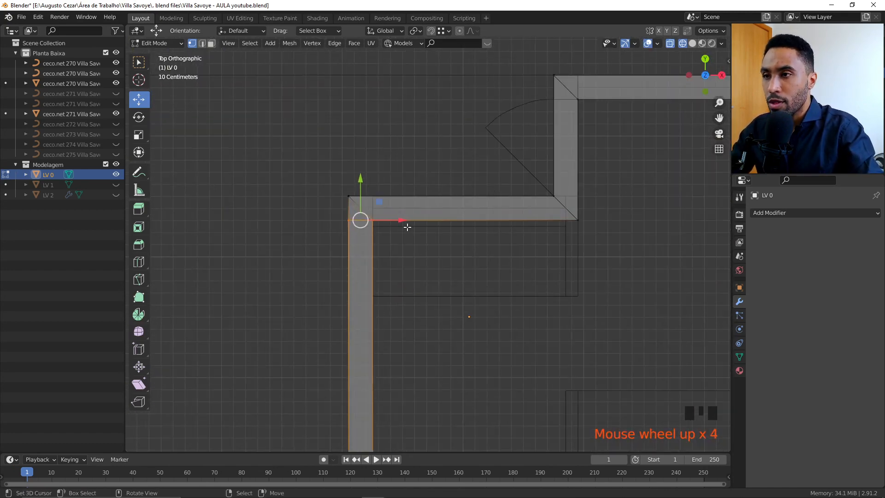
{"action": "key", "text": "k"}
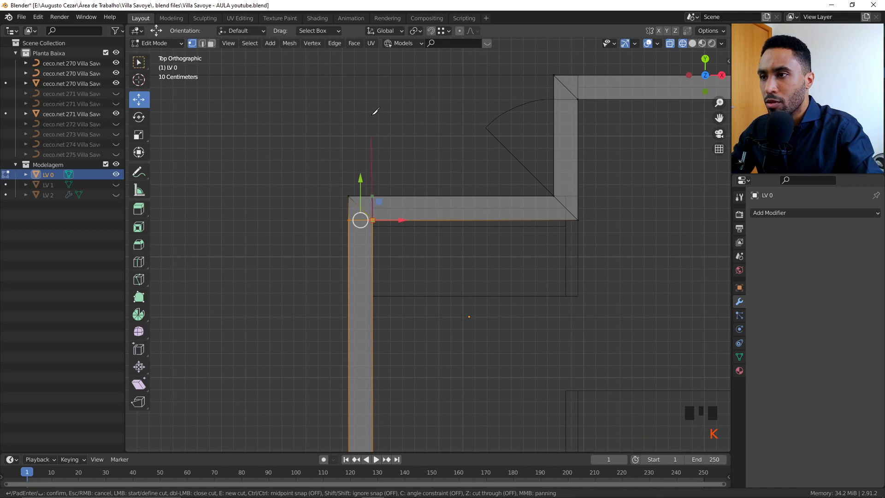
{"action": "key", "text": "Return"}
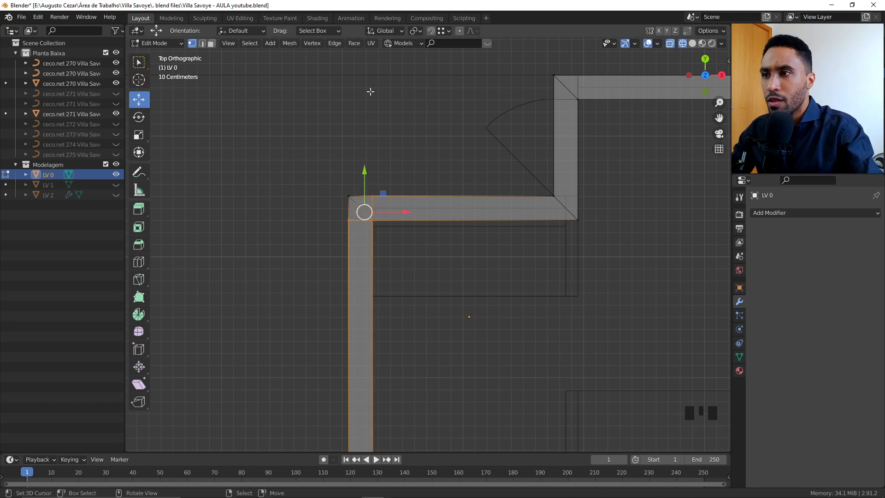
{"action": "middle_click_drag", "start_coordinate": [370, 89], "coordinate": [396, 231]}
{"action": "key", "text": "KP_7"}
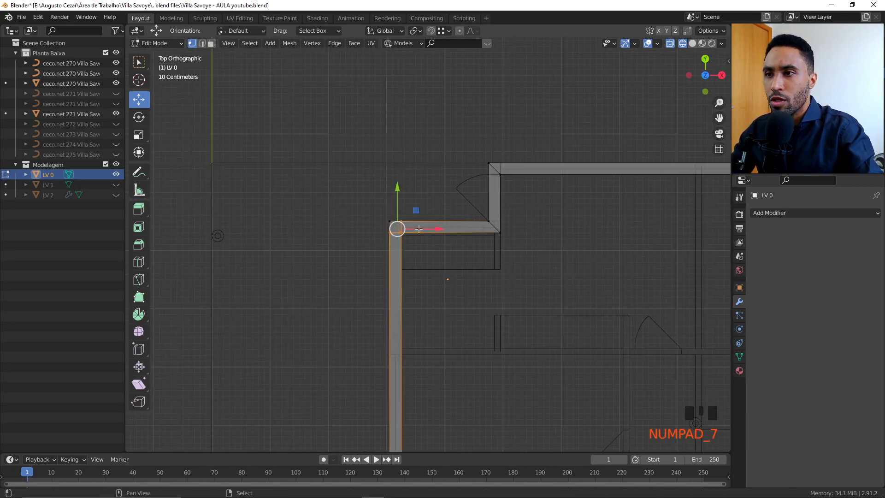
- Clear the selection and knife a vertical cut-through down from the left step's recessed outer corner vertex across the short horizontal wall
{"action": "scroll", "coordinate": [403, 238], "scroll_direction": "up", "scroll_amount": 3}
{"action": "key", "text": "alt+a"}
{"action": "key", "text": "k"}
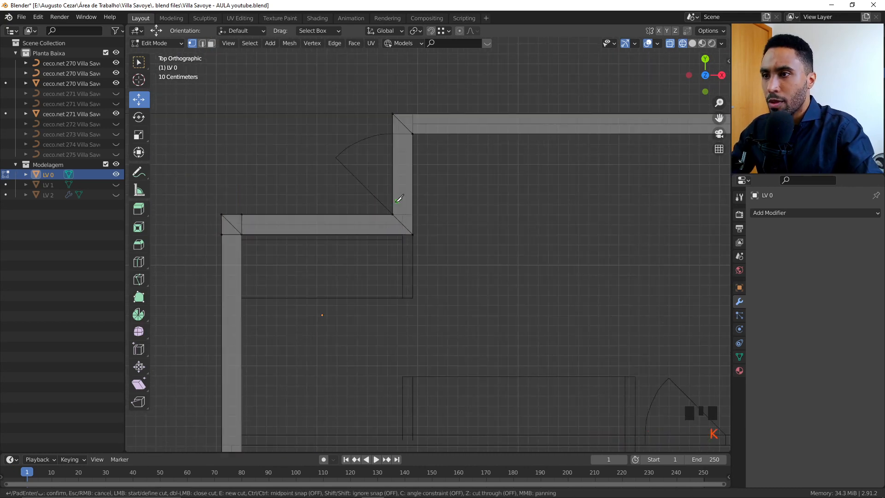
{"action": "left_click", "coordinate": [397, 291]}
{"action": "key", "text": "Return"}
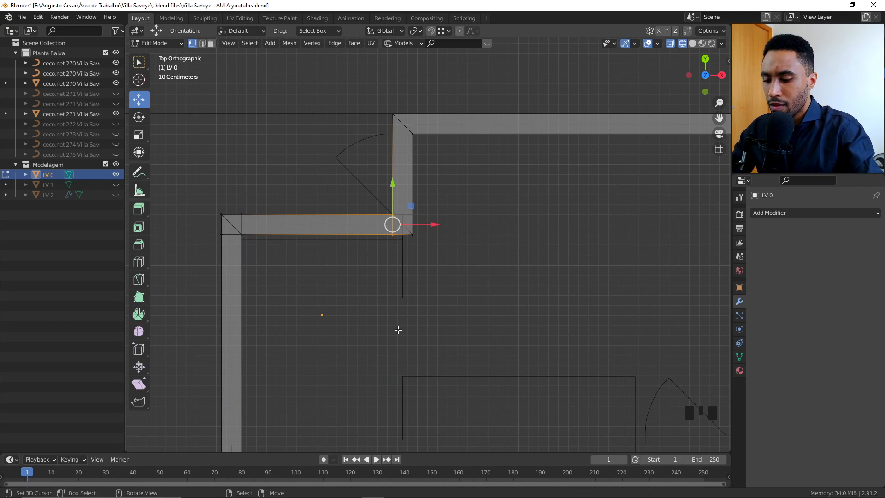
- Knife a horizontal, angle-constrained cut-through from the recessed corner vertex across the short vertical wall of the left step
{"action": "key", "text": "k"}
{"action": "left_click", "coordinate": [393, 215]}
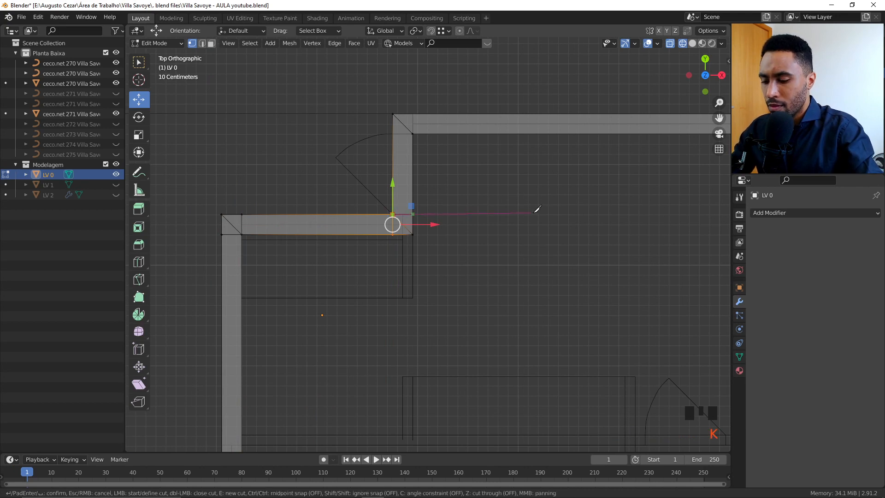
{"action": "key", "text": "c"}
{"action": "left_click", "coordinate": [533, 213]}
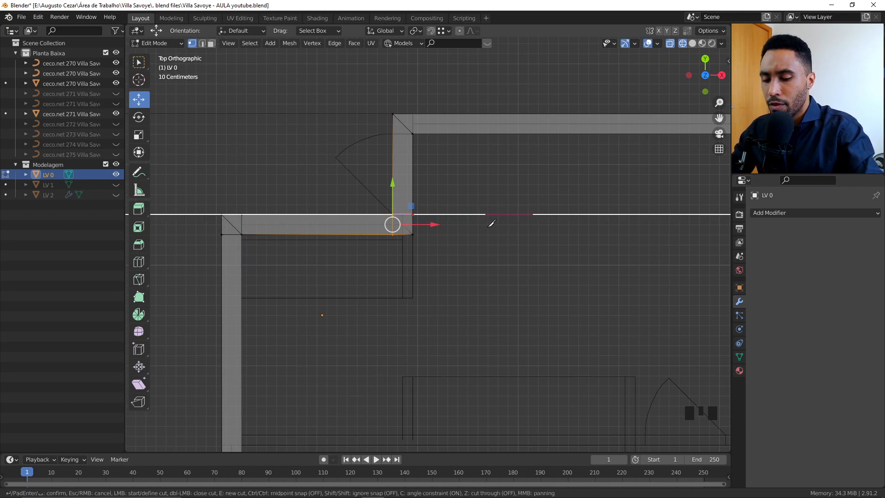
{"action": "key", "text": "Return"}
{"action": "middle_click_drag", "start_coordinate": [488, 226], "coordinate": [472, 261], "text": "shift"}
{"action": "scroll", "coordinate": [472, 261], "scroll_direction": "up", "scroll_amount": 2}
{"action": "key", "text": "k"}
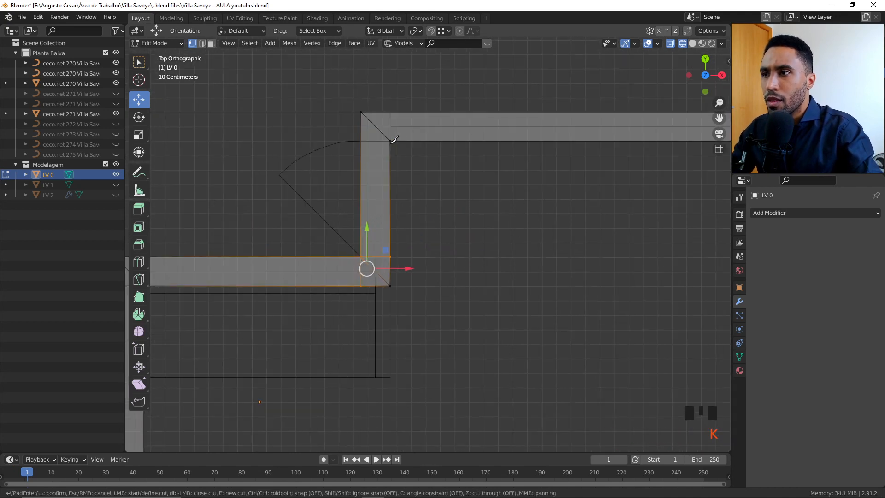
{"action": "key", "text": "c"}
{"action": "key", "text": "Escape"}
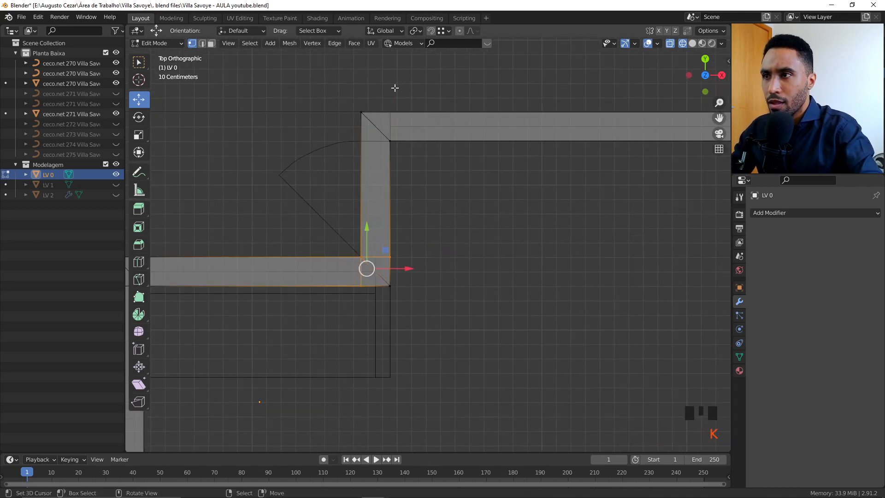
- Knife a horizontal, angle-constrained cut-through from the left step's top inner corner vertex across the short vertical wall
{"action": "key", "text": "k"}
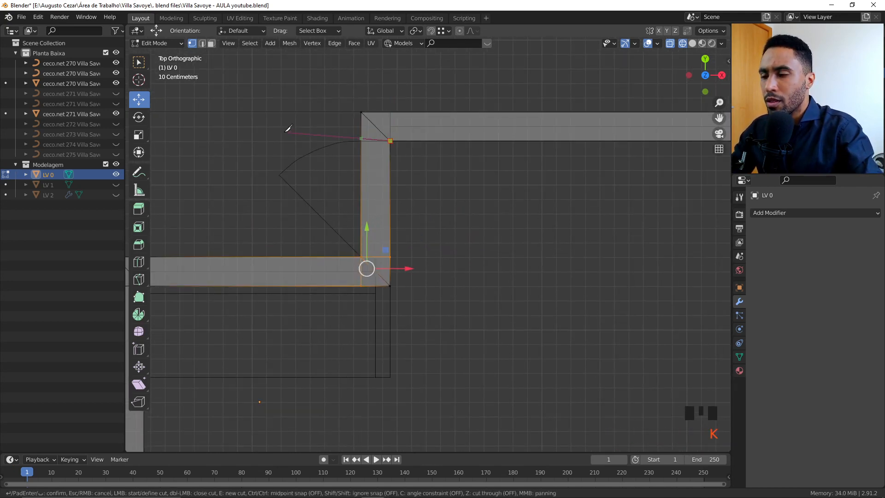
{"action": "key", "text": "c"}
{"action": "key", "text": "z"}
{"action": "key", "text": "Return"}
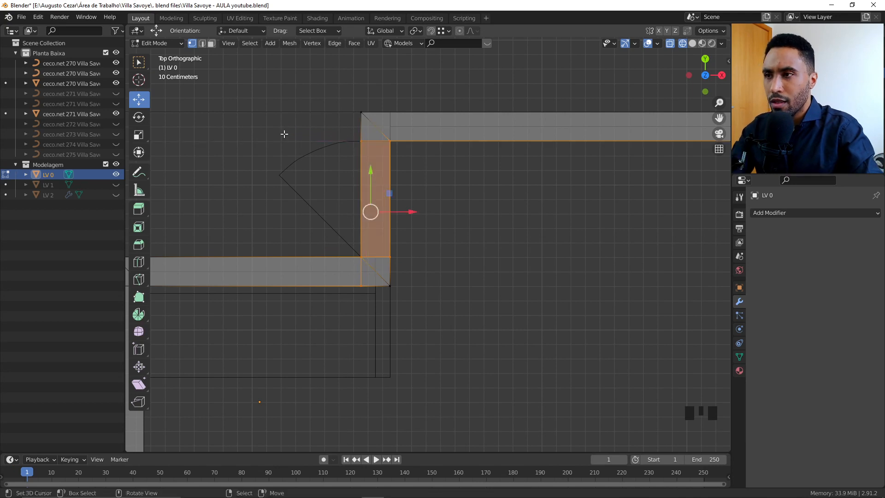
- Knife a vertical, angle-constrained cut-through from the right step's upper inner corner vertex across the long top wall
{"action": "middle_click_drag", "start_coordinate": [509, 219], "coordinate": [357, 203], "text": "shift"}
{"action": "scroll", "coordinate": [357, 203], "scroll_direction": "up", "scroll_amount": 3}
{"action": "key", "text": "k"}
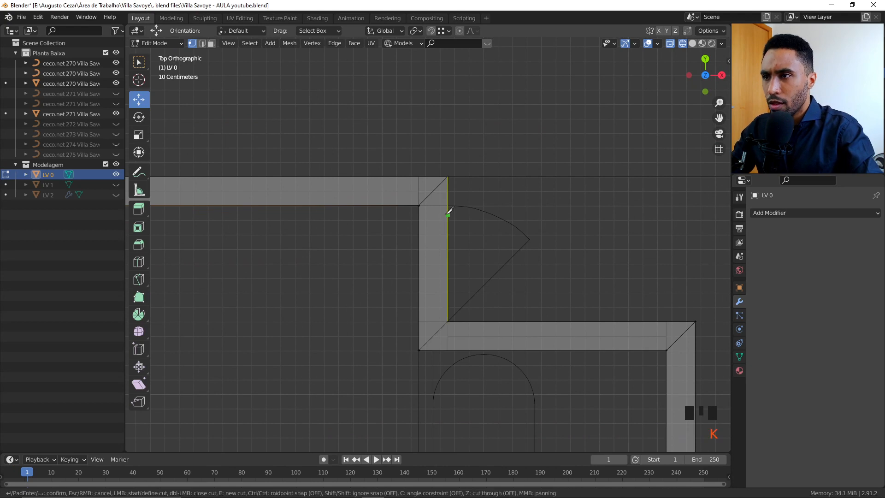
{"action": "key", "text": "c"}
{"action": "key", "text": "z"}
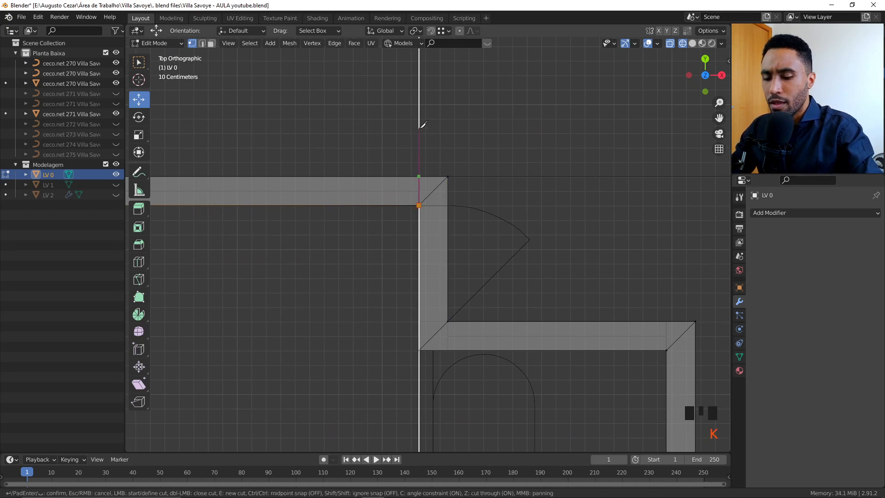
{"action": "left_click", "coordinate": [423, 125]}
{"action": "key", "text": "Return"}
- Knife a horizontal, angle-constrained cut-through from the same inner corner vertex across the right step's short vertical wall
{"action": "key", "text": "k"}
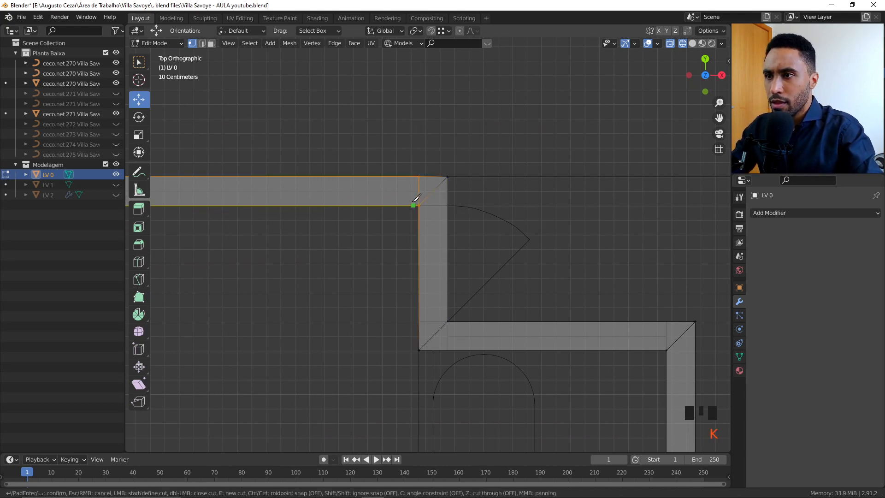
{"action": "left_click", "coordinate": [423, 199]}
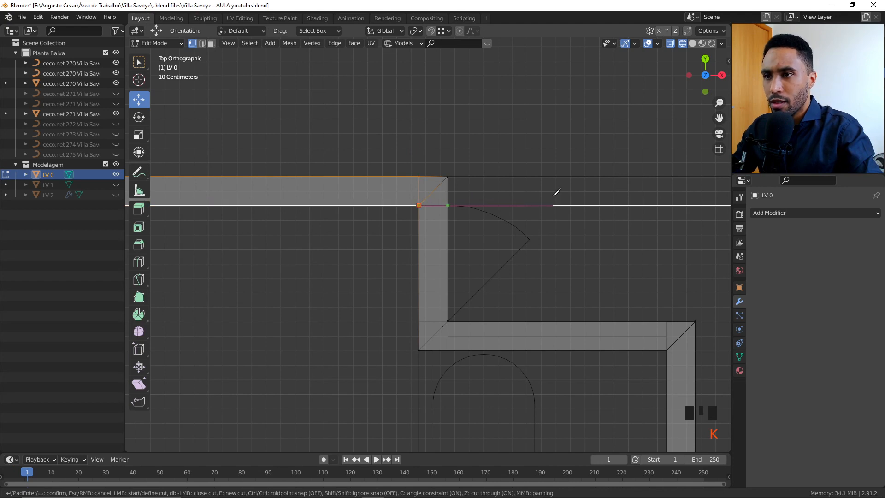
{"action": "left_click", "coordinate": [554, 192]}
{"action": "key", "text": "Return"}
- Knife a vertical, angle-constrained cut-through down from the right step's recessed outer corner vertex across the short horizontal wall
{"action": "key", "text": "k"}
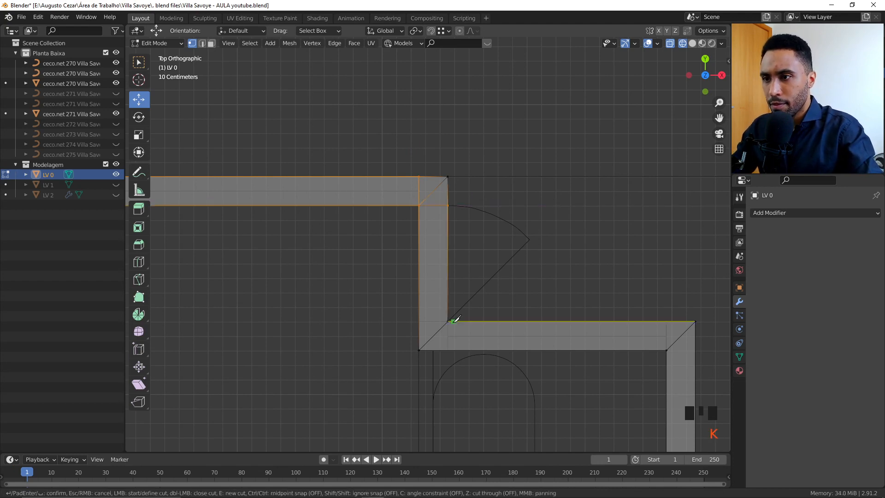
{"action": "left_click", "coordinate": [450, 405]}
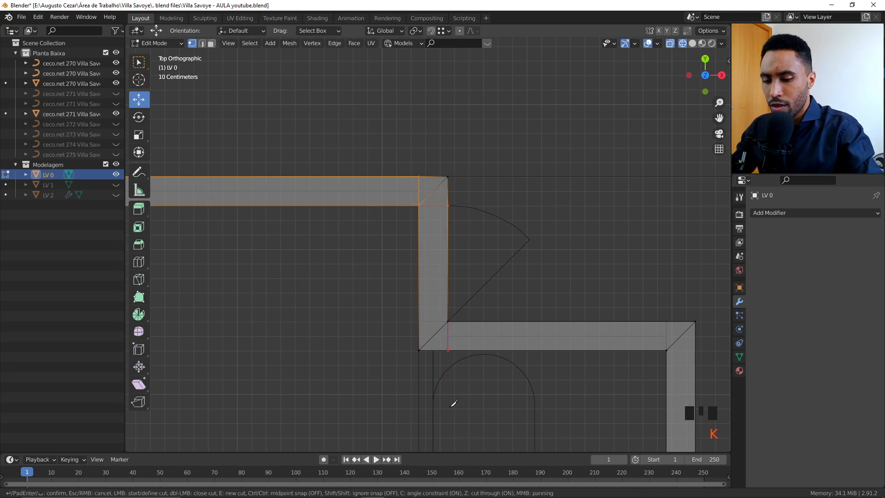
{"action": "key", "text": "Return"}
- Knife a horizontal, angle-constrained cut-through from the right step's recessed outer corner vertex across the short vertical wall
{"action": "key", "text": "k"}
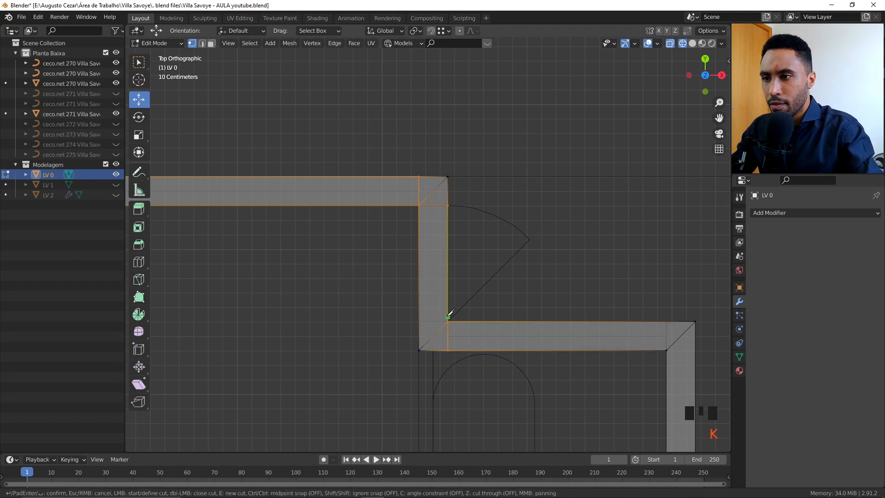
{"action": "left_click", "coordinate": [448, 321]}
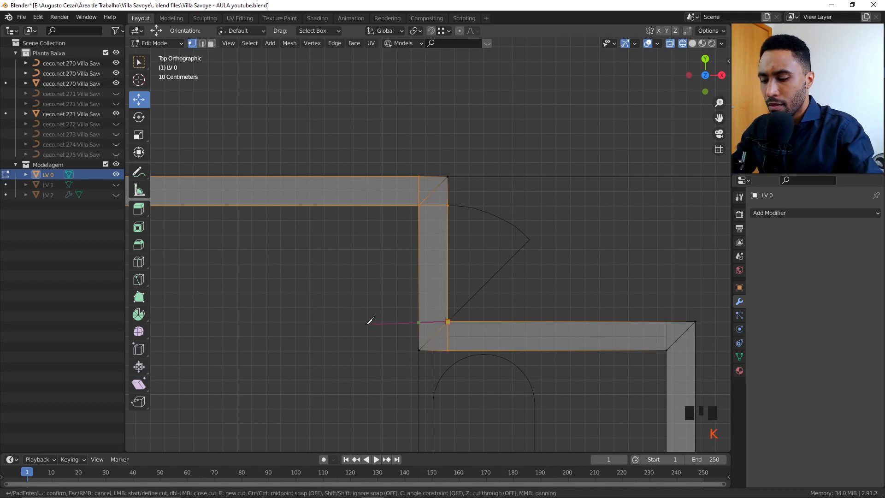
{"action": "key", "text": "c"}
{"action": "key", "text": "z"}
{"action": "key", "text": "Return"}
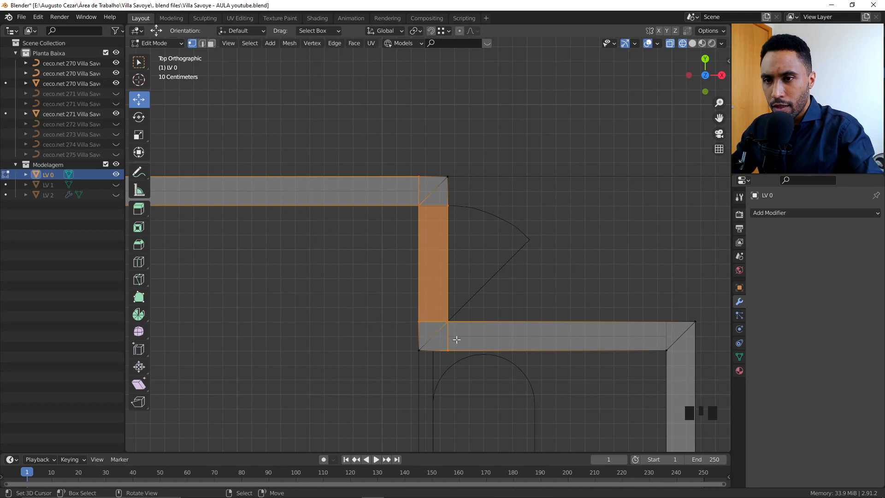
- Knife vertical and horizontal cut-throughs from the inner corner vertex where the right step's horizontal wall meets the long side wall
{"action": "middle_click_drag", "start_coordinate": [457, 340], "coordinate": [470, 306], "text": "shift"}
{"action": "key", "text": "alt+a"}
{"action": "key", "text": "k"}
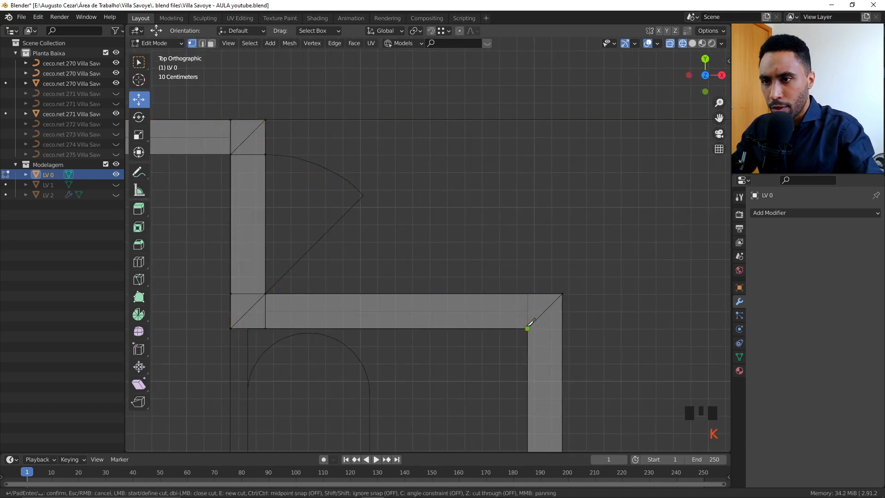
{"action": "left_click", "coordinate": [529, 293]}
{"action": "key", "text": "c"}
{"action": "key", "text": "z"}
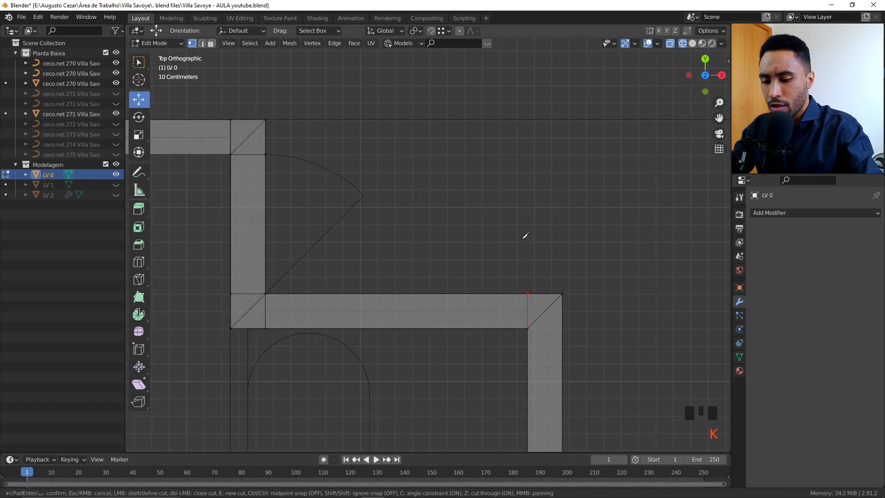
{"action": "key", "text": "Return"}
{"action": "key", "text": "k"}
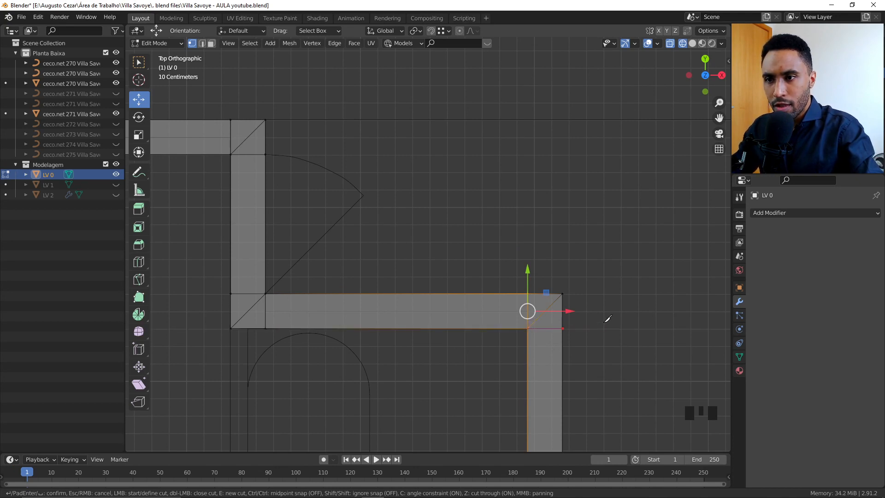
{"action": "key", "text": "Return"}
{"action": "scroll", "coordinate": [580, 301], "scroll_direction": "down", "scroll_amount": 11}
{"action": "middle_click_drag", "start_coordinate": [280, 318], "coordinate": [416, 231], "text": "shift"}
{"action": "key", "text": "KP_7"}
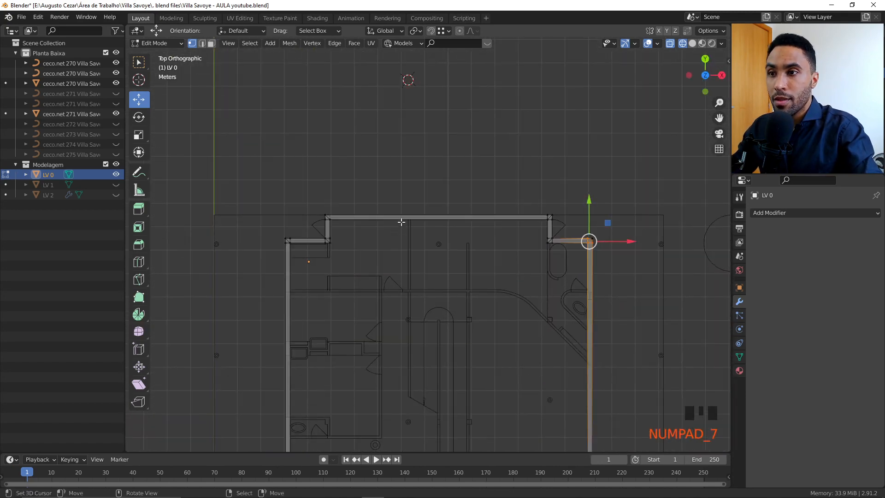
{"action": "key", "text": "ctrl+r"}
{"action": "key", "text": "Escape"}
{"action": "scroll", "coordinate": [391, 230], "scroll_direction": "up", "scroll_amount": 12}
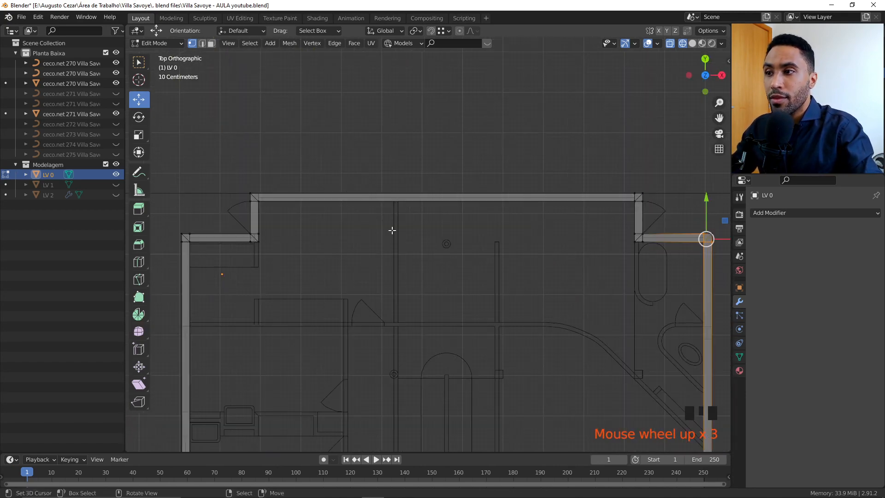
{"action": "middle_click_drag", "start_coordinate": [155, 324], "coordinate": [276, 253], "text": "shift"}
{"action": "scroll", "coordinate": [276, 253], "scroll_direction": "down", "scroll_amount": 3}
{"action": "key", "text": "KP_7"}
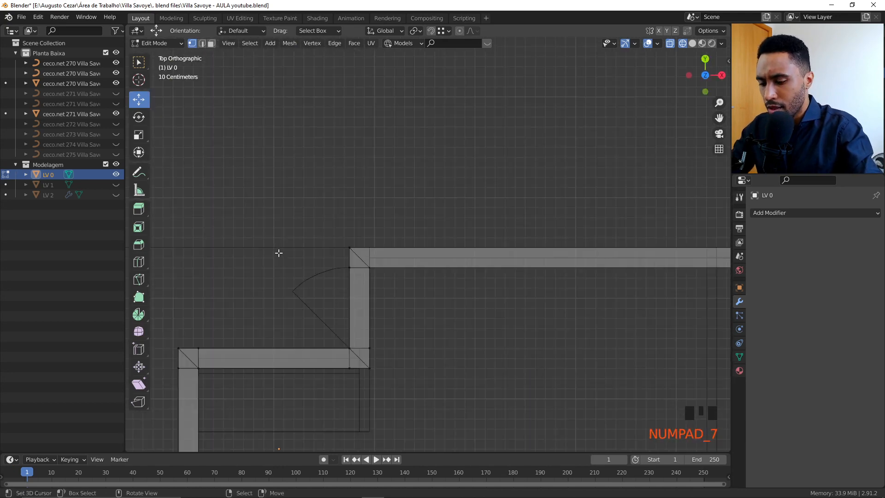
{"action": "key", "text": "k"}
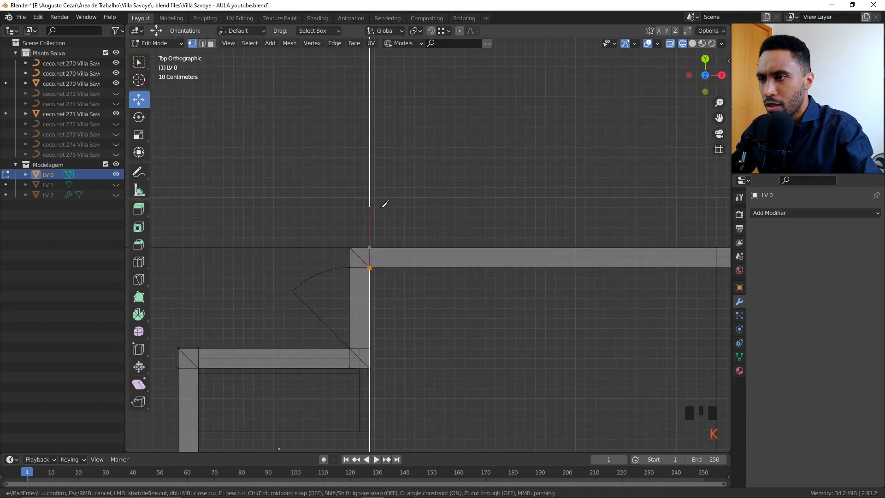
{"action": "key", "text": "Escape"}
- Box-select both wall steps and the long top wall between them, and convert their triangles to quads
{"action": "key", "text": "a"}
{"action": "scroll", "coordinate": [377, 206], "scroll_direction": "down", "scroll_amount": 4}
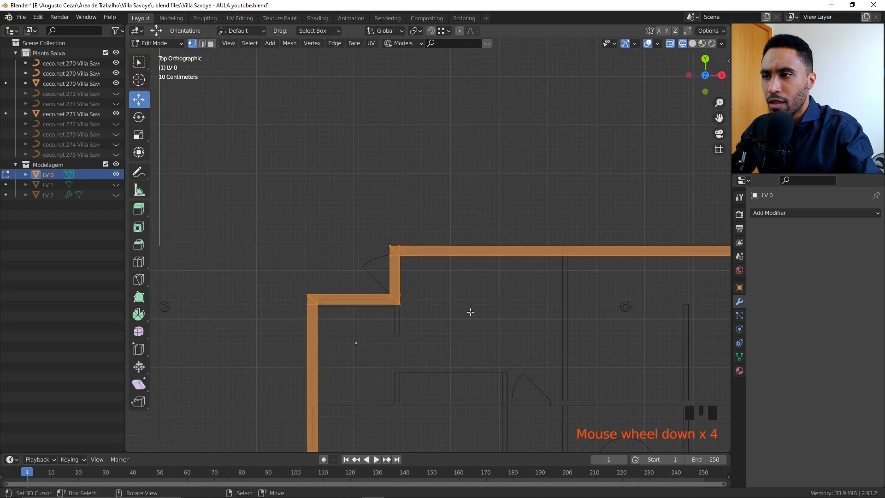
{"action": "key", "text": "alt+a"}
{"action": "key", "text": "b"}
{"action": "left_click_drag", "start_coordinate": [270, 215], "coordinate": [446, 323]}
{"action": "scroll", "coordinate": [446, 323], "scroll_direction": "down", "scroll_amount": 1}
{"action": "scroll", "coordinate": [446, 324], "scroll_direction": "down", "scroll_amount": 2}
{"action": "middle_click_drag", "start_coordinate": [446, 323], "coordinate": [393, 320], "text": "shift"}
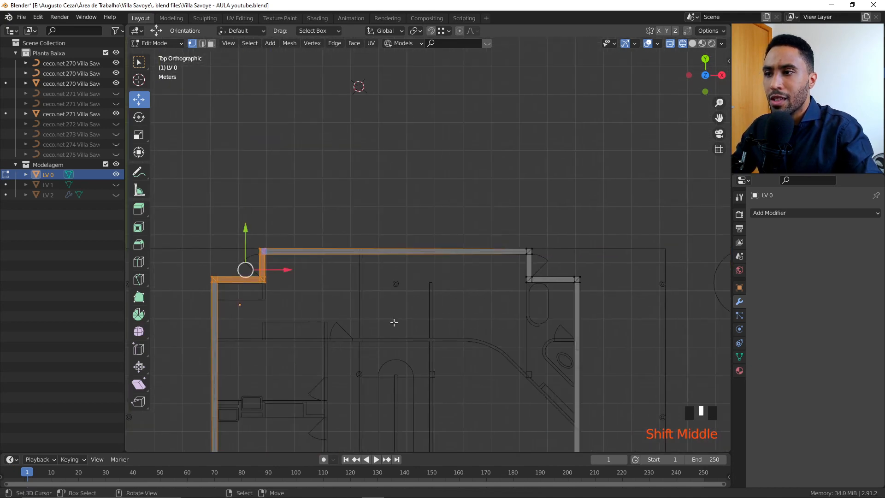
{"action": "key", "text": "b"}
{"action": "left_click_drag", "start_coordinate": [247, 291], "coordinate": [605, 201]}
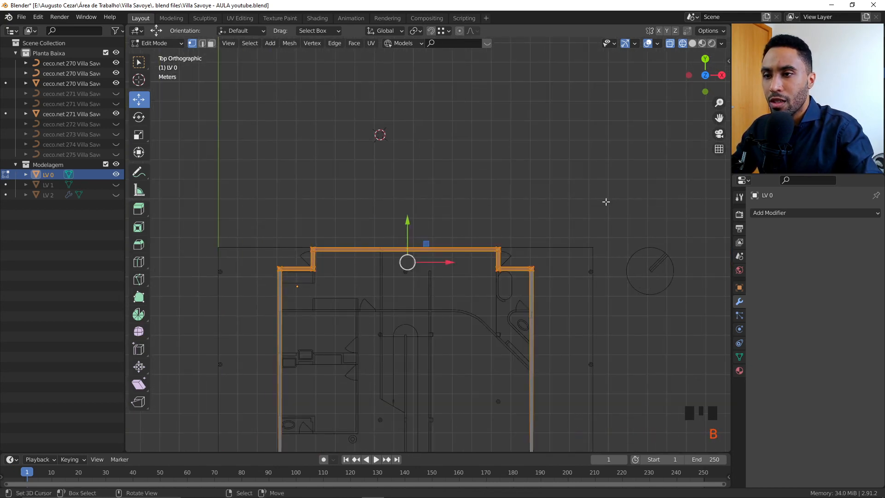
{"action": "scroll", "coordinate": [328, 223], "scroll_direction": "up", "scroll_amount": 4}
{"action": "middle_click_drag", "start_coordinate": [328, 223], "coordinate": [612, 178], "text": "shift"}
{"action": "scroll", "coordinate": [498, 243], "scroll_direction": "up", "scroll_amount": 5}
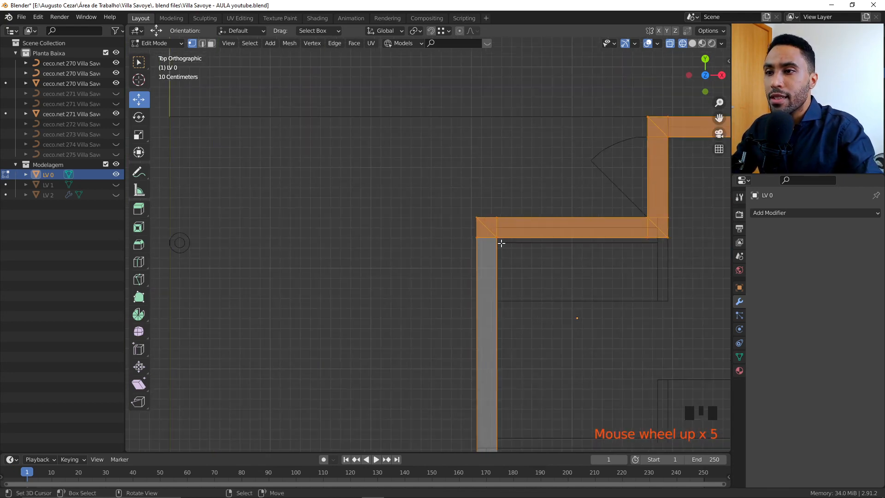
{"action": "scroll", "coordinate": [588, 221], "scroll_direction": "down", "scroll_amount": 5}
{"action": "middle_click_drag", "start_coordinate": [588, 221], "coordinate": [436, 254], "text": "shift"}
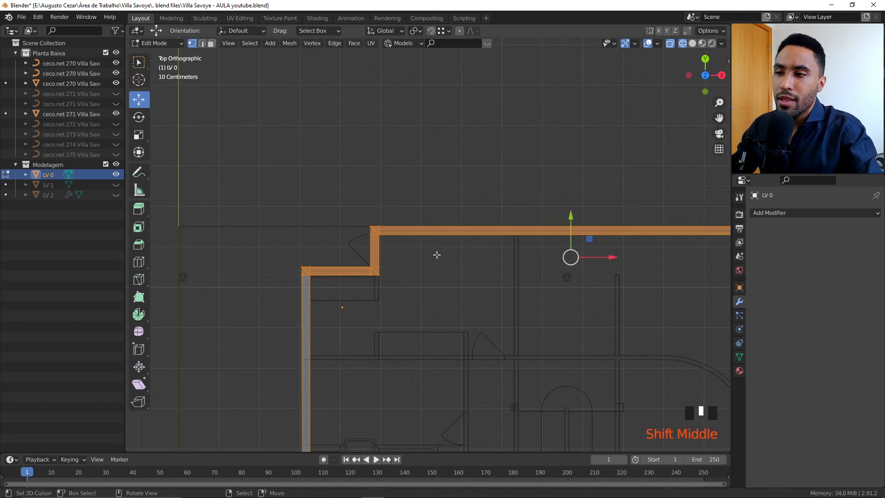
{"action": "scroll", "coordinate": [383, 272], "scroll_direction": "up", "scroll_amount": 4}
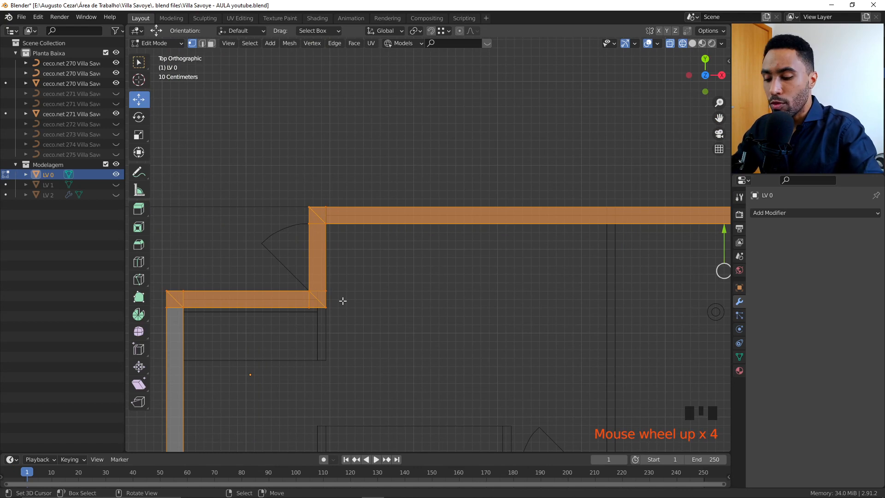
{"action": "key", "text": "alt+j"}
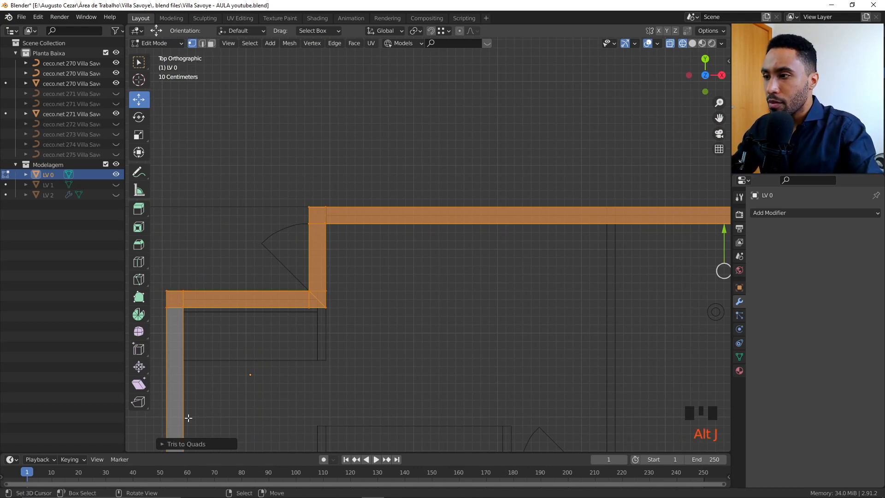
{"action": "left_click", "coordinate": [177, 444]}
{"action": "scroll", "coordinate": [309, 324], "scroll_direction": "down", "scroll_amount": 6}
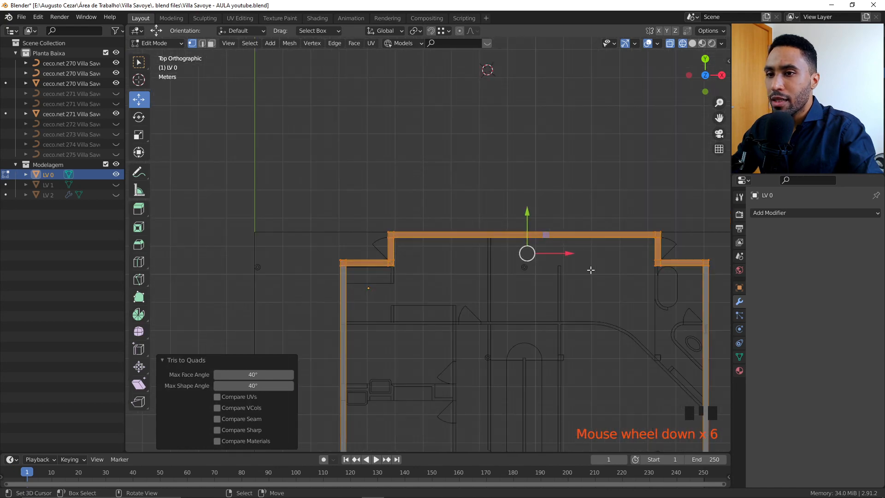
{"action": "middle_click_drag", "start_coordinate": [588, 271], "coordinate": [522, 230], "text": "shift"}
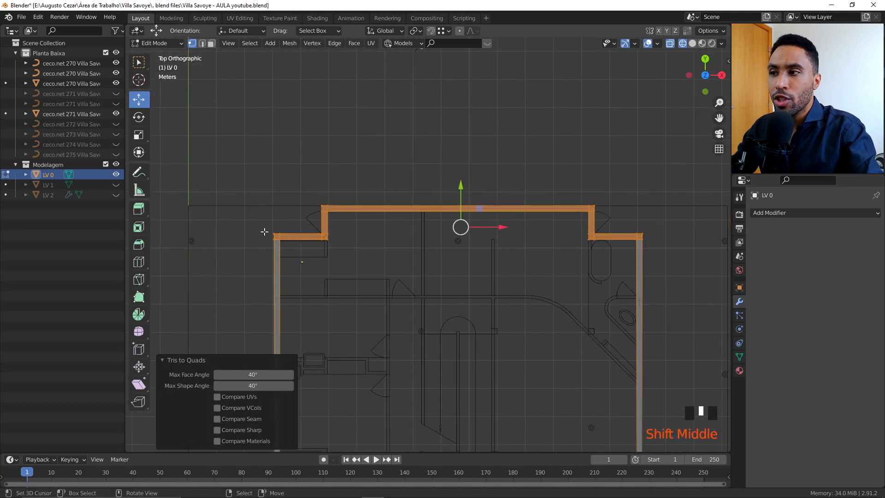
- Merge the selected wall vertices by distance and clear the selection
{"action": "key", "text": "m"}
{"action": "left_click", "coordinate": [411, 264]}
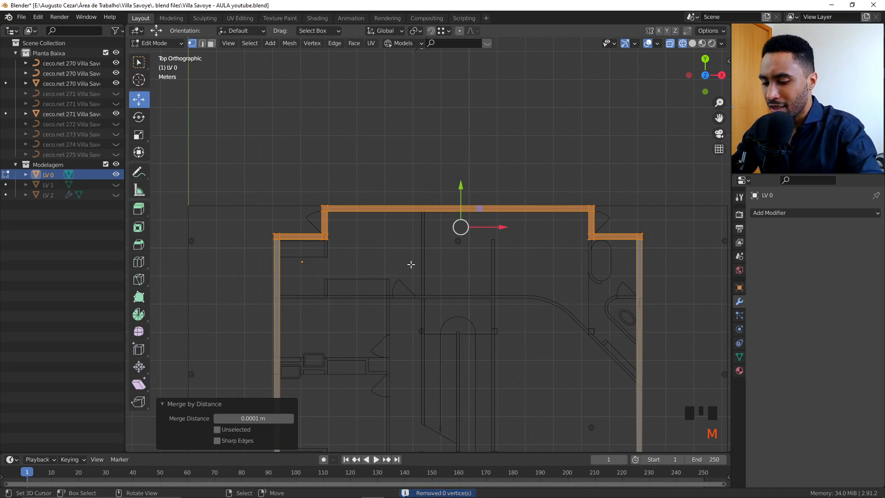
{"action": "key", "text": "alt+a"}
- Try to dissolve the diagonal edge at the left step's recessed corner
{"action": "middle_click_drag", "start_coordinate": [411, 264], "coordinate": [429, 161]}
{"action": "scroll", "coordinate": [428, 160], "scroll_direction": "up", "scroll_amount": 3}
{"action": "key", "text": "2"}
{"action": "left_click", "coordinate": [385, 259]}
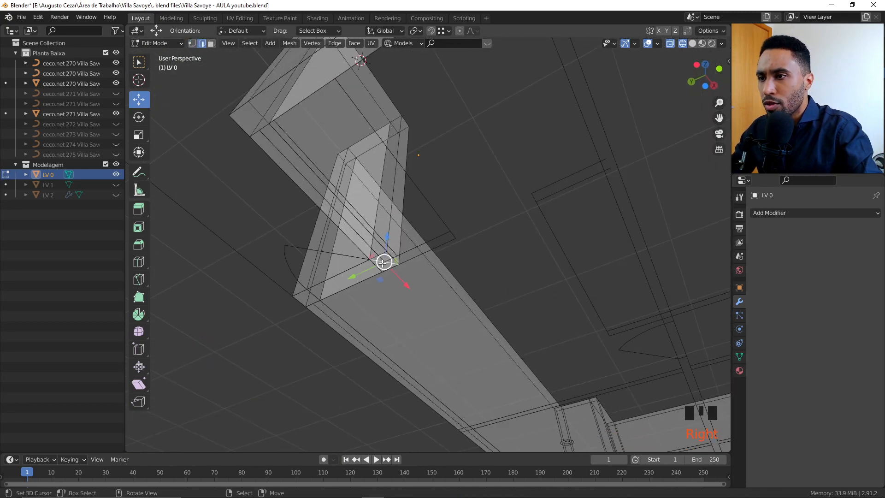
{"action": "key", "text": "x"}
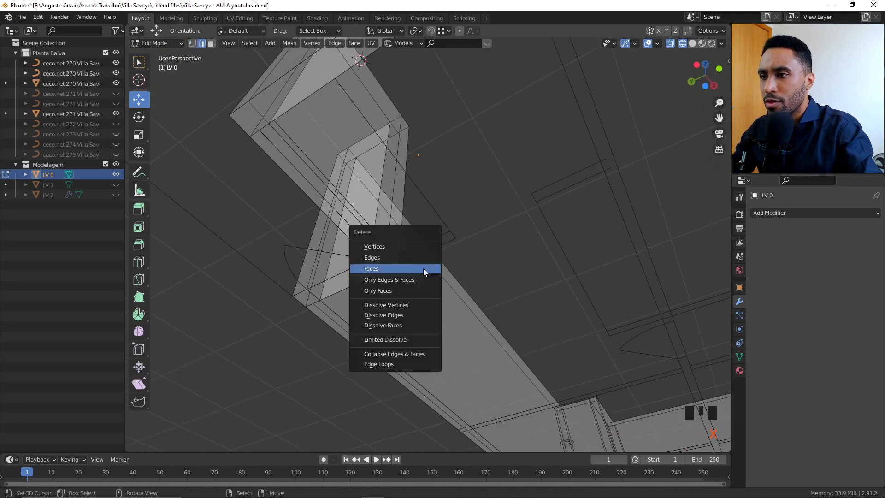
{"action": "left_click", "coordinate": [406, 314]}
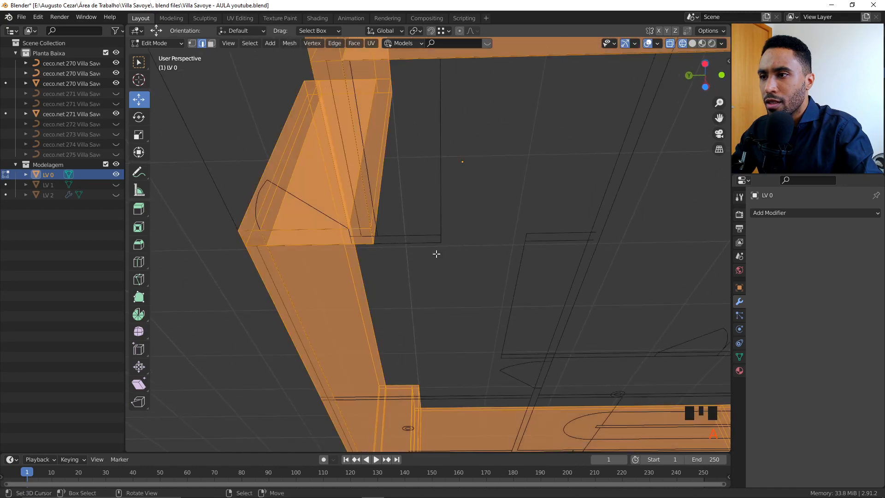
- Undo the edge dissolve and the selection changes made since, back to the selected diagonal edge
{"action": "key", "text": "1"}
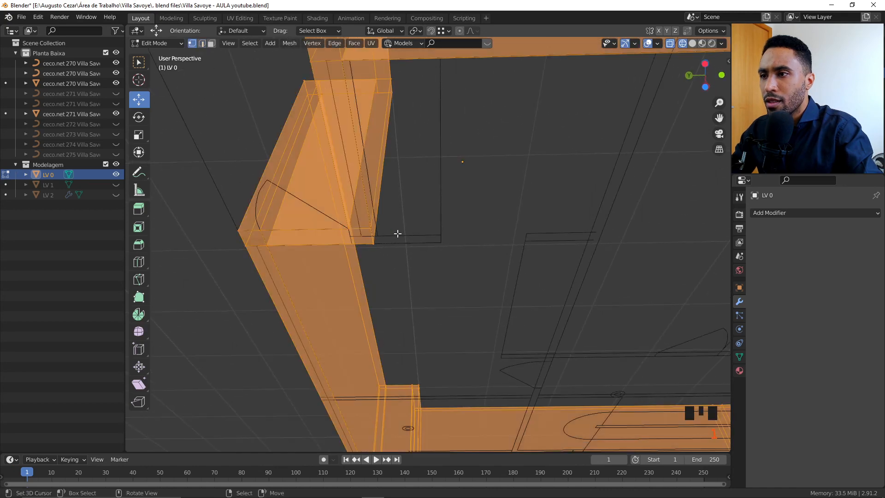
{"action": "middle_click_drag", "start_coordinate": [396, 233], "coordinate": [431, 245]}
{"action": "key", "text": "alt+a"}
{"action": "middle_click_drag", "start_coordinate": [410, 195], "coordinate": [454, 208], "text": "shift"}
{"action": "key", "text": "ctrl+z"}
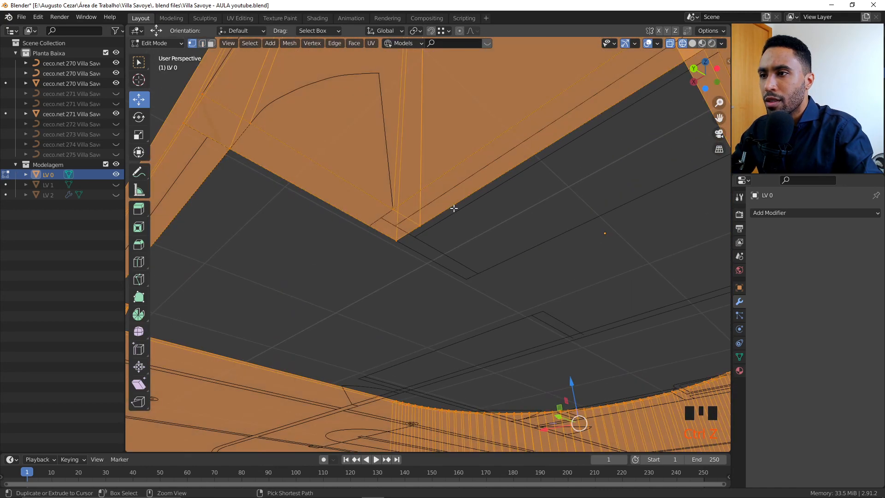
{"action": "key", "text": "ctrl+z"}
{"action": "key", "text": "ctrl+z"}
{"action": "key", "text": "ctrl+z"}
{"action": "key", "text": "ctrl+z"}
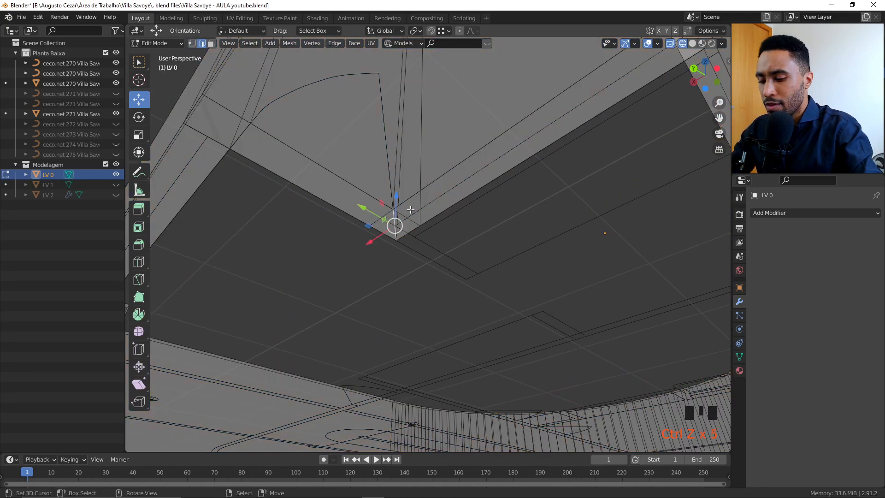
- Knife a horizontal cut in top view from the left step's recessed corner vertex across the short vertical wall
{"action": "key", "text": "k"}
{"action": "key", "text": "KP_7"}
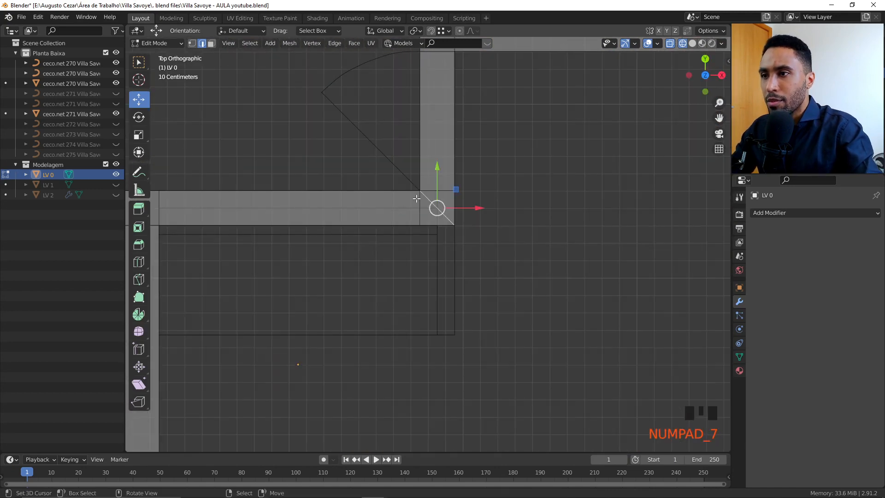
{"action": "scroll", "coordinate": [428, 232], "scroll_direction": "up", "scroll_amount": 3}
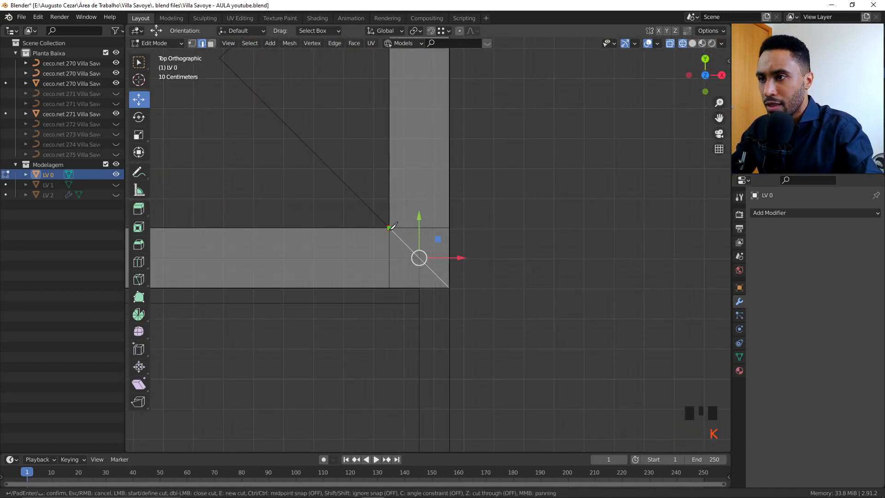
{"action": "left_click", "coordinate": [389, 228]}
{"action": "key", "text": "Return"}
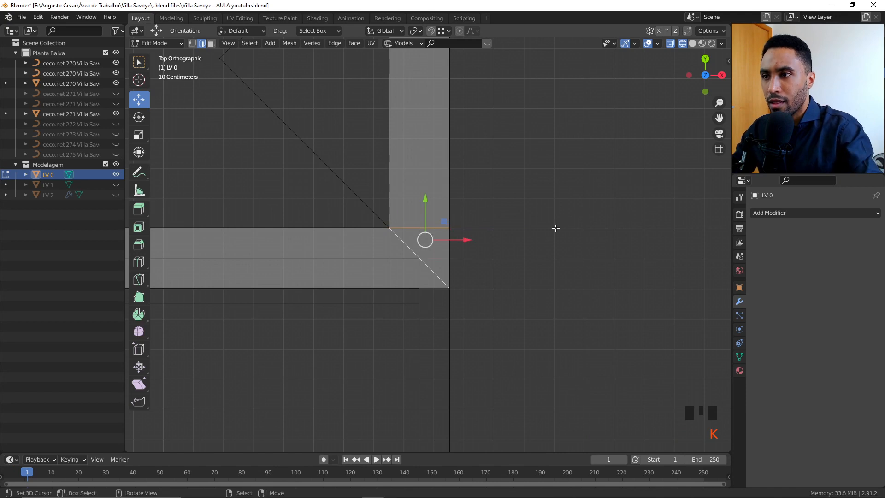
- Convert the triangles at the left step's recessed corner into quads, clear the selection and return to solid shading
{"action": "left_click_drag", "start_coordinate": [313, 186], "coordinate": [533, 409]}
{"action": "key", "text": "alt+j"}
{"action": "key", "text": "alt+a"}
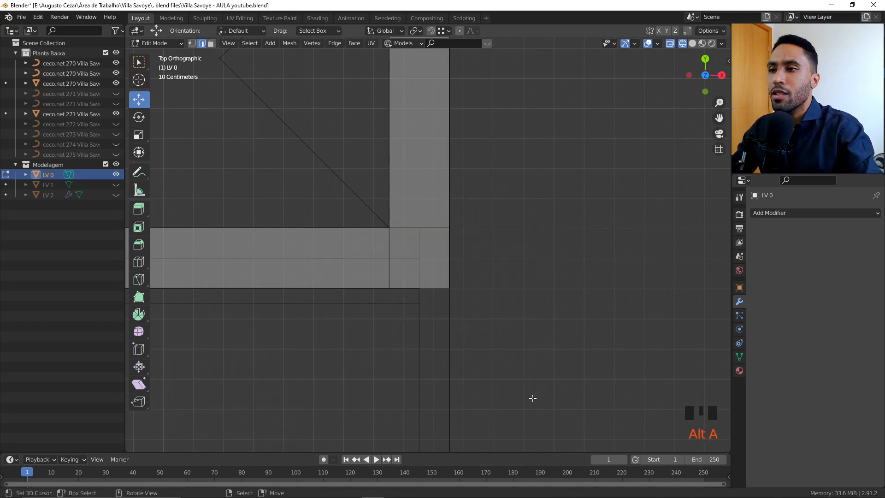
{"action": "middle_click_drag", "start_coordinate": [532, 398], "coordinate": [452, 275]}
{"action": "key", "text": "z"}
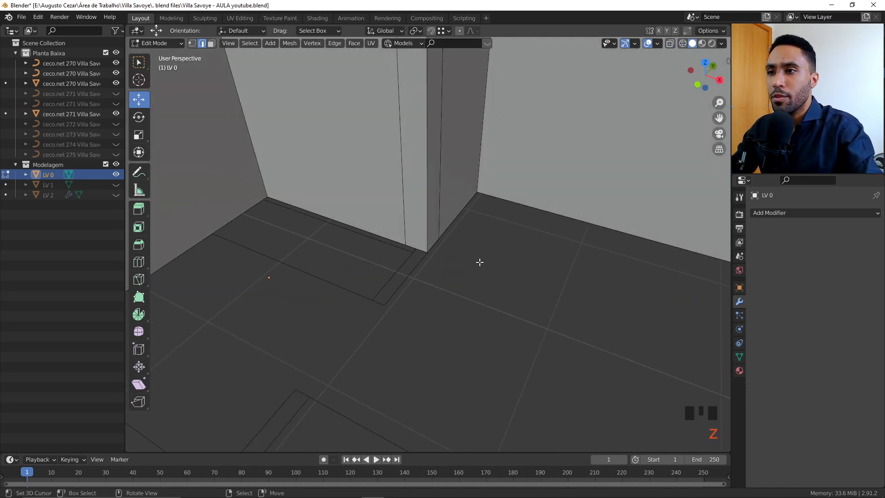
- Examine the squared corners of the stepped end wall from above and below, selecting their vertices to check the layout
{"action": "scroll", "coordinate": [480, 262], "scroll_direction": "down", "scroll_amount": 4}
{"action": "scroll", "coordinate": [458, 241], "scroll_direction": "down", "scroll_amount": 3}
{"action": "middle_click_drag", "start_coordinate": [458, 241], "coordinate": [588, 139]}
{"action": "middle_click_drag", "start_coordinate": [540, 256], "coordinate": [455, 278]}
{"action": "key", "text": "KP_7"}
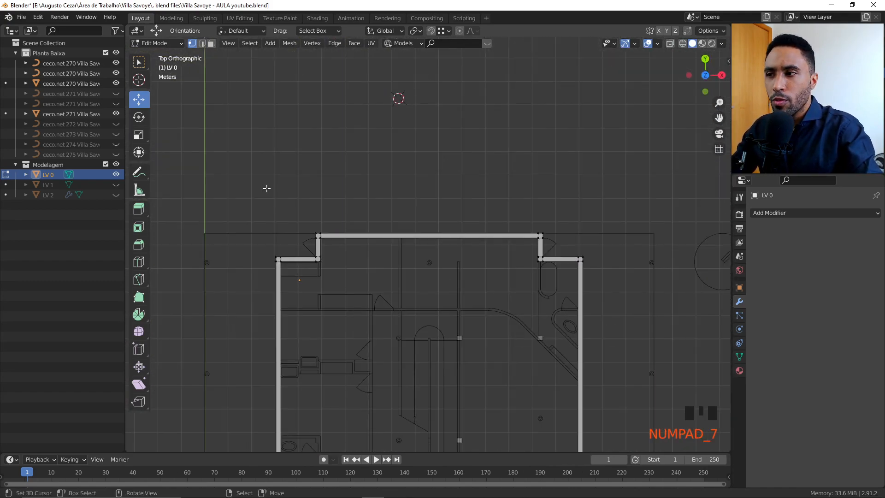
{"action": "left_click_drag", "start_coordinate": [227, 197], "coordinate": [587, 333]}
{"action": "middle_click_drag", "start_coordinate": [504, 338], "coordinate": [508, 155]}
{"action": "left_click_drag", "start_coordinate": [216, 179], "coordinate": [627, 337]}
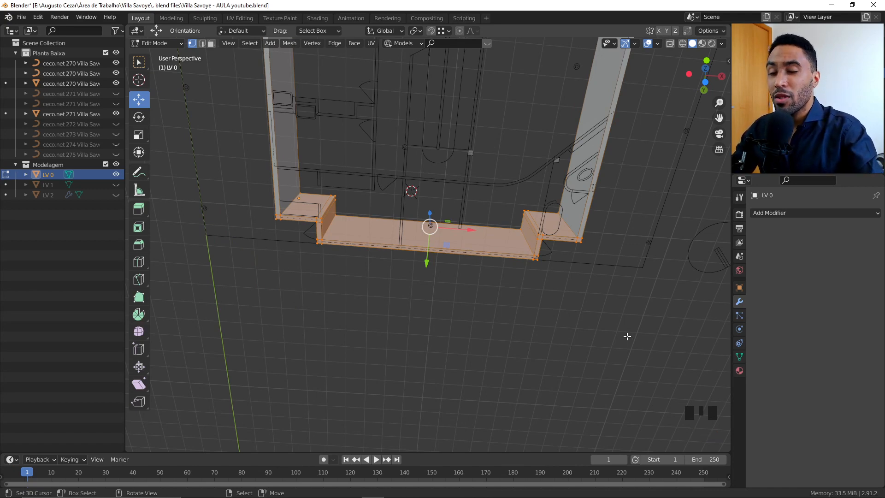
{"action": "middle_click_drag", "start_coordinate": [627, 336], "coordinate": [382, 256]}
{"action": "key", "text": "Tab"}
{"action": "key", "text": "alt+a"}
{"action": "key", "text": "Tab"}
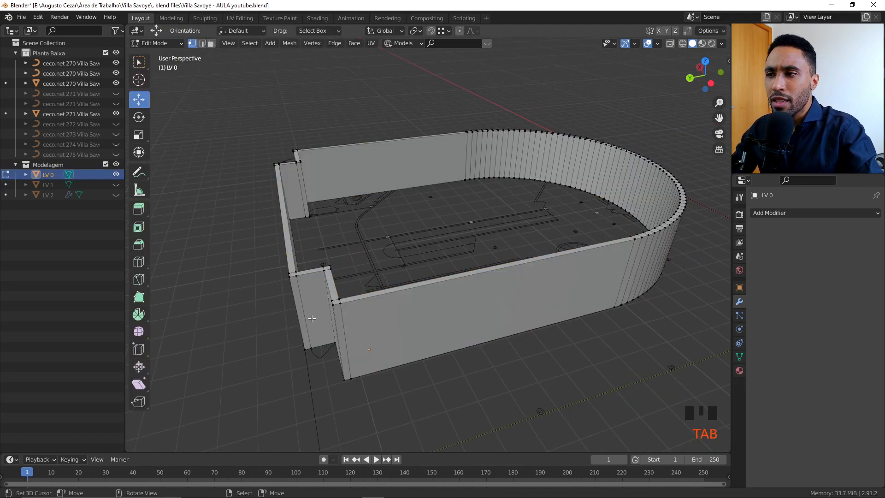
- Try a vertical loop cut across the long end wall between the two steps, and undo it
{"action": "left_click_drag", "start_coordinate": [249, 113], "coordinate": [390, 397]}
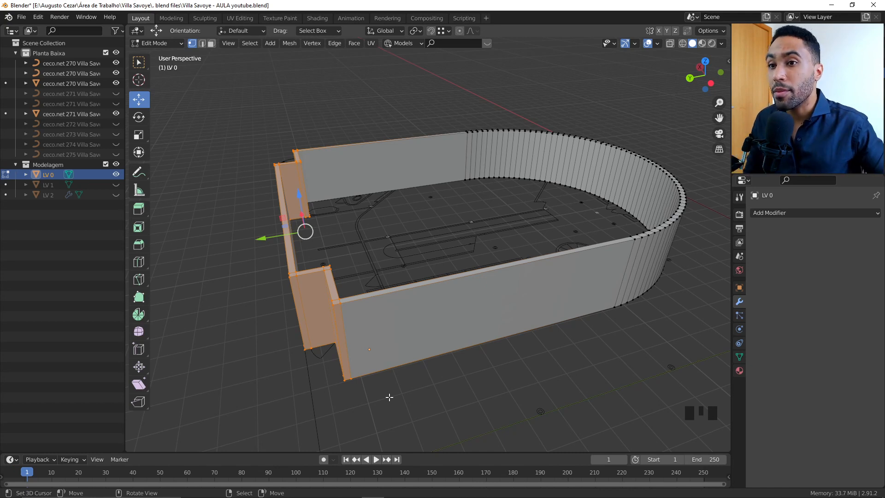
{"action": "middle_click_drag", "start_coordinate": [393, 291], "coordinate": [322, 286]}
{"action": "key", "text": "ctrl+r"}
{"action": "left_click", "coordinate": [318, 285]}
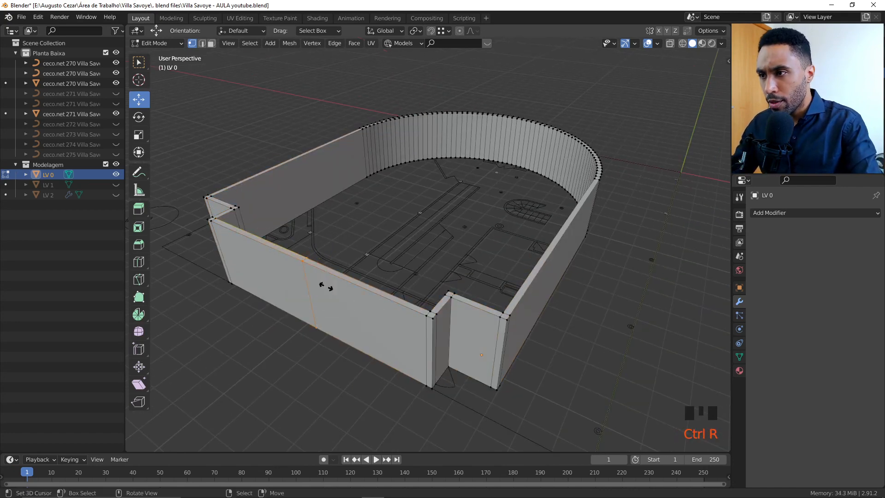
{"action": "left_click", "coordinate": [265, 275]}
{"action": "key", "text": "alt+a"}
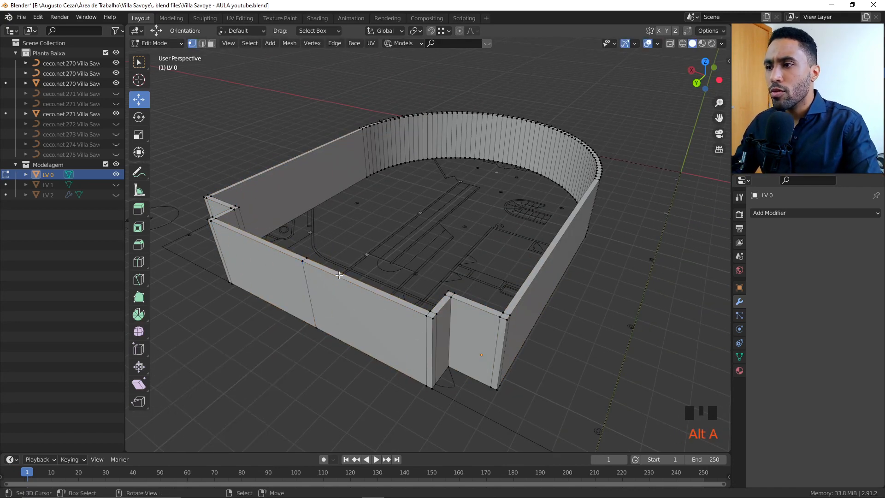
{"action": "key", "text": "ctrl+z"}
{"action": "key", "text": "ctrl+z"}
{"action": "key", "text": "ctrl+z"}
- Unhide all objects in the scene and isolate the LV 0 walls in local view
{"action": "key", "text": "Tab"}
{"action": "key", "text": "alt+a"}
{"action": "middle_click_drag", "start_coordinate": [339, 277], "coordinate": [419, 296]}
{"action": "key", "text": "KP_Divide"}
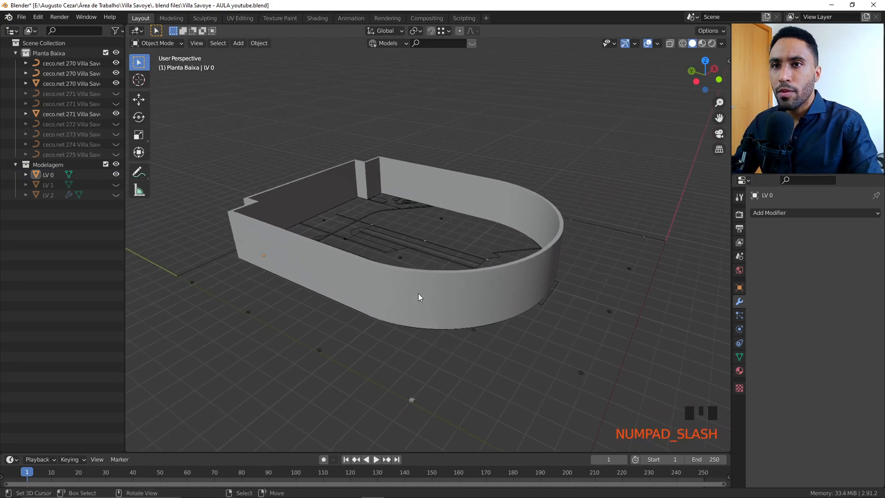
{"action": "key", "text": "alt+h"}
{"action": "scroll", "coordinate": [418, 293], "scroll_direction": "down", "scroll_amount": 3}
{"action": "middle_click_drag", "start_coordinate": [419, 293], "coordinate": [499, 176]}
{"action": "key", "text": "alt+a"}
{"action": "right_click", "coordinate": [457, 176]}
{"action": "key", "text": "KP_Divide"}
- Open the LV 0 mesh for editing and clear its vertex selection
{"action": "key", "text": "Tab"}
{"action": "scroll", "coordinate": [511, 223], "scroll_direction": "up", "scroll_amount": 3}
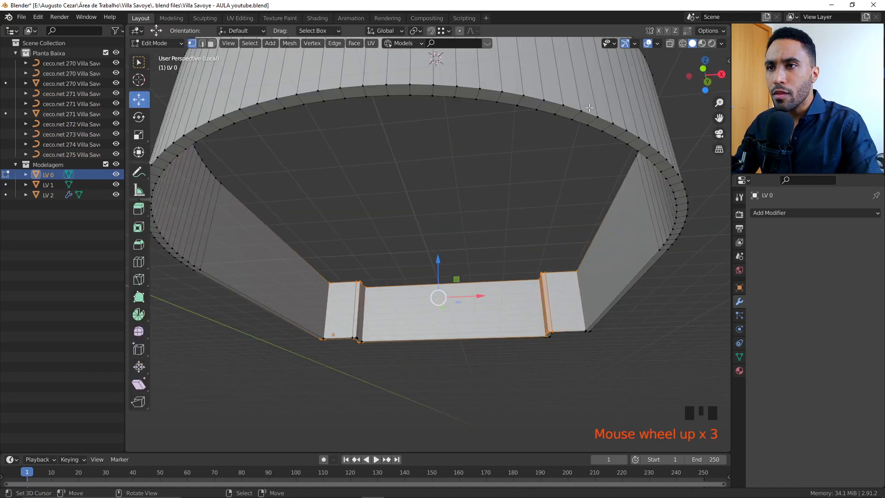
{"action": "right_click", "coordinate": [586, 109], "text": "alt+shift"}
{"action": "scroll", "coordinate": [571, 116], "scroll_direction": "down", "scroll_amount": 3}
{"action": "key", "text": "alt+a"}
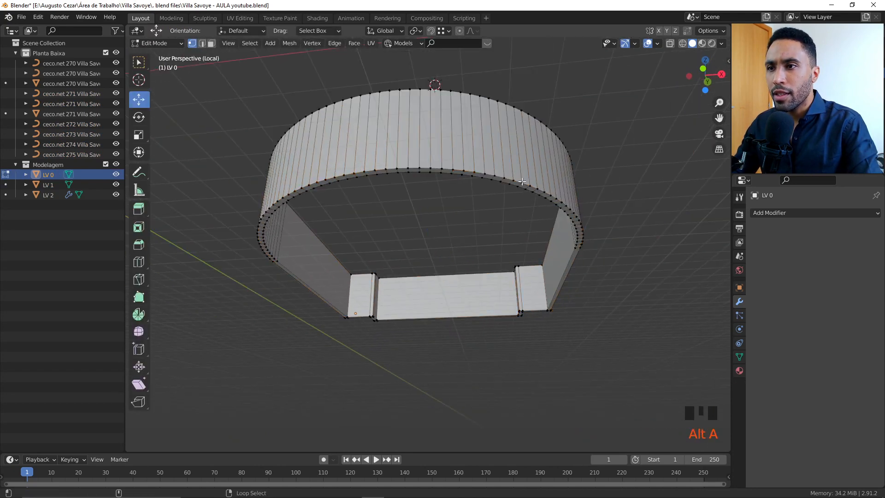
- Select the outer bottom edge loop around the whole LV 0 wall perimeter, including the curve and both steps
{"action": "middle_click_drag", "start_coordinate": [531, 203], "coordinate": [480, 149]}
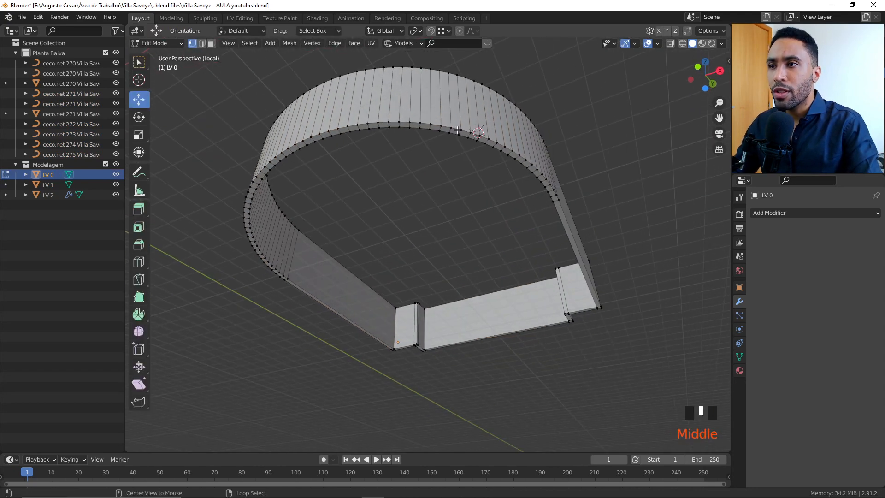
{"action": "right_click", "coordinate": [520, 216], "text": "alt"}
{"action": "middle_click_drag", "start_coordinate": [519, 215], "coordinate": [465, 259]}
{"action": "right_click", "coordinate": [401, 208], "text": "alt+shift"}
{"action": "middle_click_drag", "start_coordinate": [401, 208], "coordinate": [503, 292]}
{"action": "right_click", "coordinate": [375, 193], "text": "alt+shift"}
{"action": "right_click", "coordinate": [533, 259], "text": "alt+shift"}
{"action": "right_click", "coordinate": [533, 259], "text": "alt+shift"}
{"action": "scroll", "coordinate": [493, 263], "scroll_direction": "up", "scroll_amount": 3}
{"action": "scroll", "coordinate": [450, 272], "scroll_direction": "down", "scroll_amount": 3}
{"action": "scroll", "coordinate": [562, 299], "scroll_direction": "down", "scroll_amount": 2}
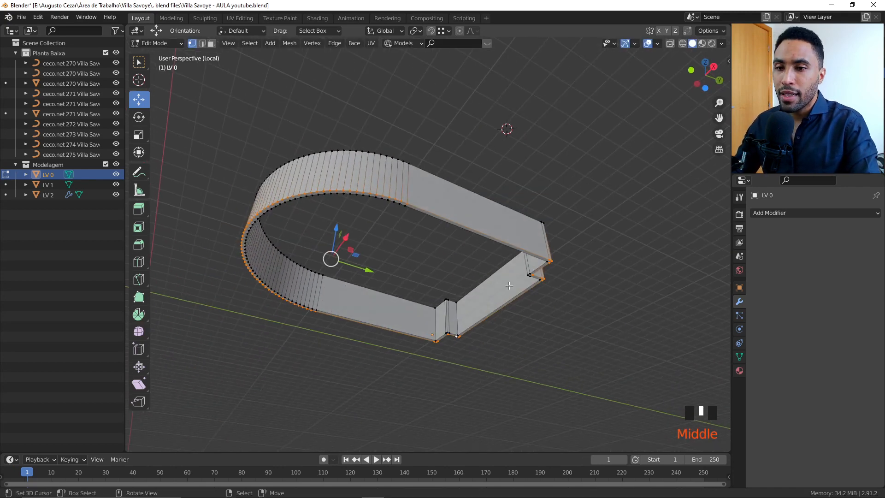
- Duplicate the selected bottom outline in place and fill it with a face
{"action": "key", "text": "shift+d"}
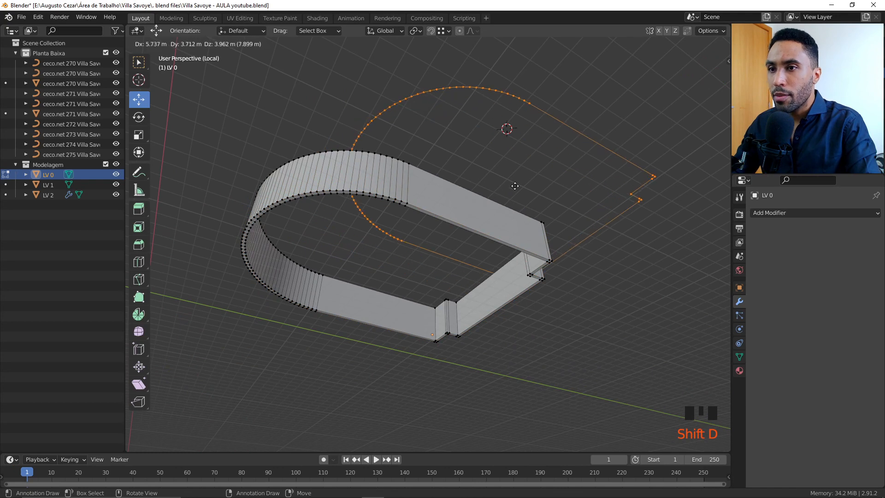
{"action": "right_click", "coordinate": [515, 186]}
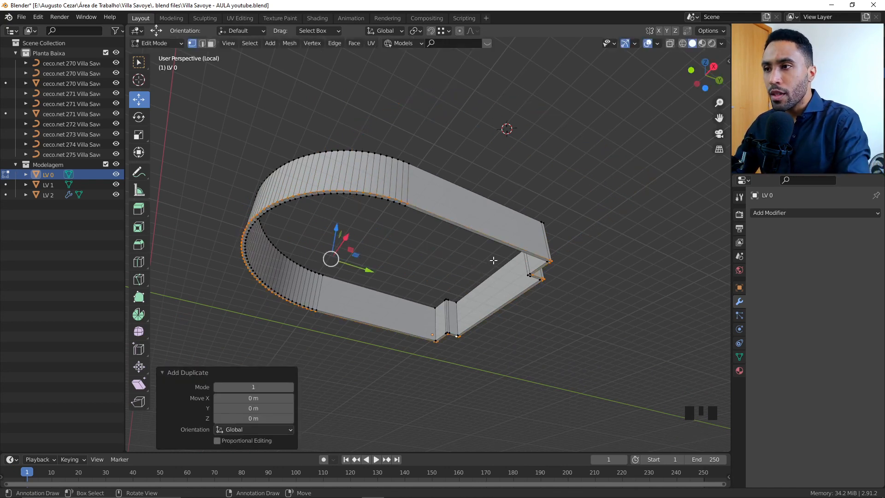
{"action": "key", "text": "f"}
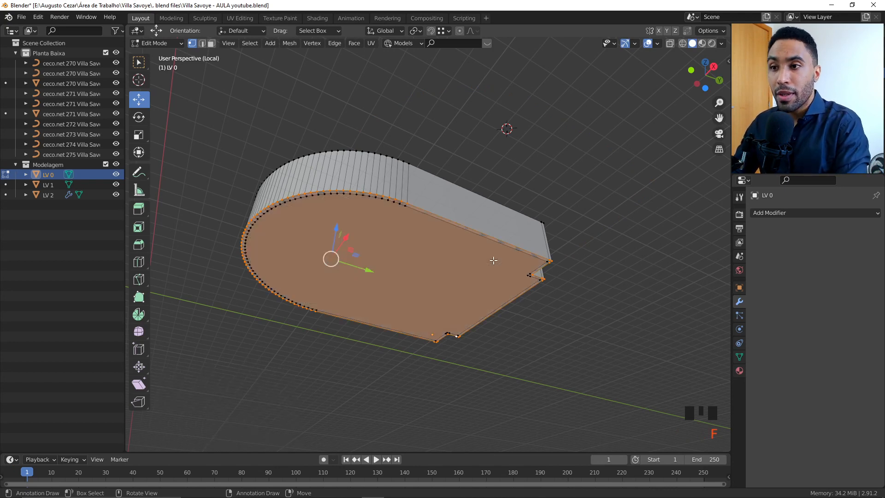
- Separate the filled floor face into its own object and return to Object Mode
{"action": "key", "text": "p"}
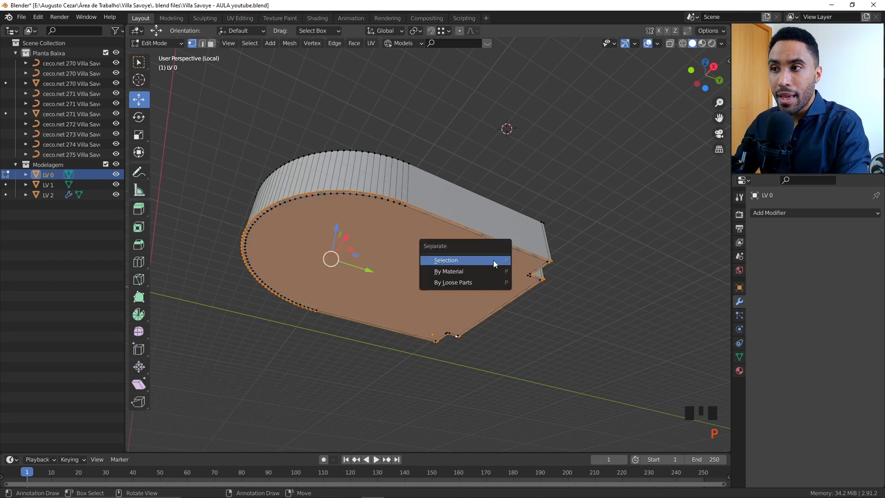
{"action": "left_click", "coordinate": [466, 261]}
{"action": "scroll", "coordinate": [446, 284], "scroll_direction": "down", "scroll_amount": 3}
{"action": "middle_click_drag", "start_coordinate": [446, 284], "coordinate": [440, 276]}
{"action": "key", "text": "Tab"}
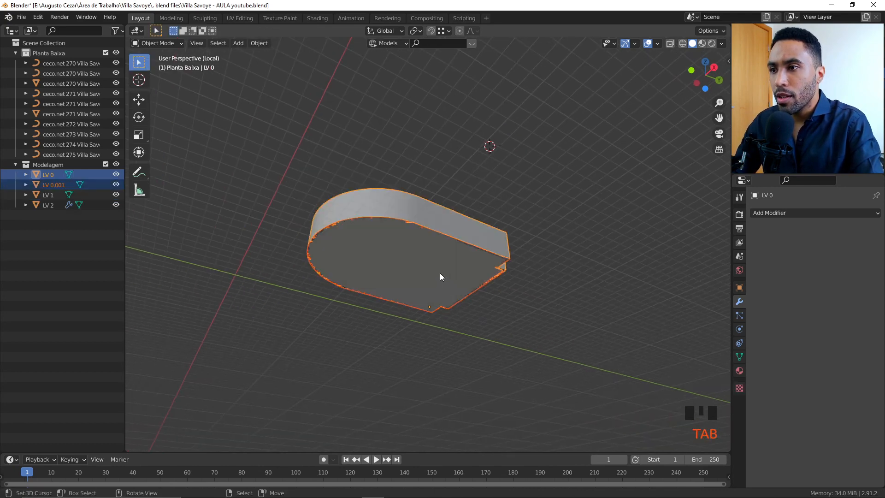
- Extrude the whole floor face 0.2 m downward in front view to form a slab, and return to Object Mode
{"action": "right_click", "coordinate": [439, 276]}
{"action": "scroll", "coordinate": [439, 275], "scroll_direction": "up", "scroll_amount": 2}
{"action": "key", "text": "Tab"}
{"action": "key", "text": "a"}
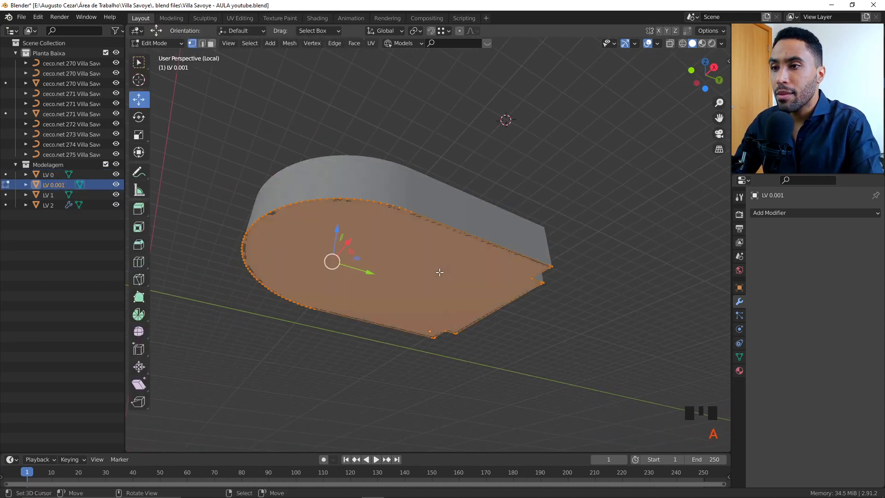
{"action": "key", "text": "KP_1"}
{"action": "scroll", "coordinate": [513, 254], "scroll_direction": "up", "scroll_amount": 3}
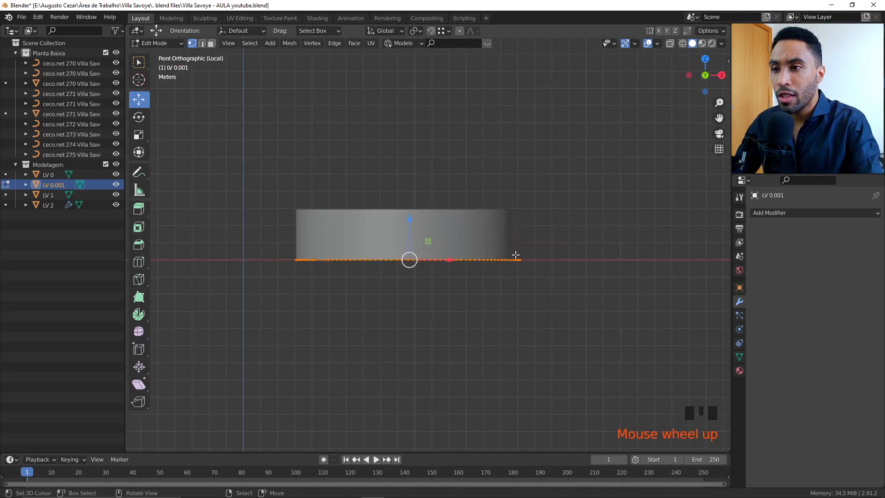
{"action": "type", "text": "e.20"}
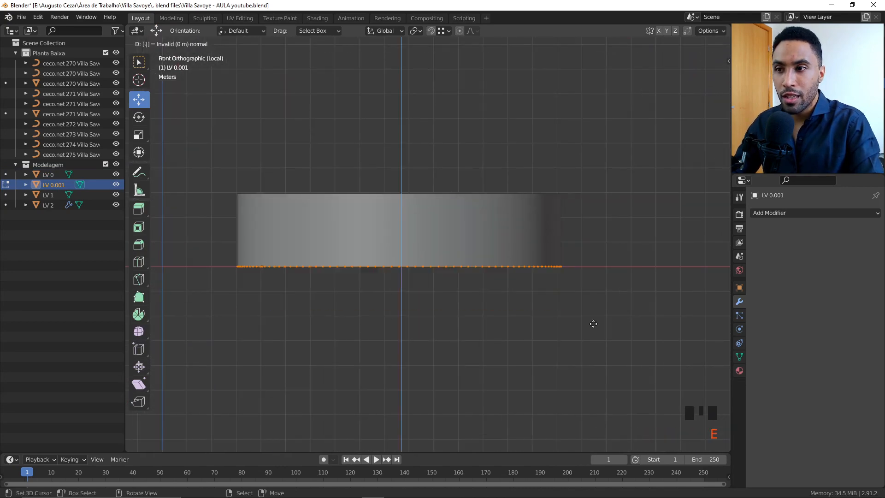
{"action": "key", "text": "Return"}
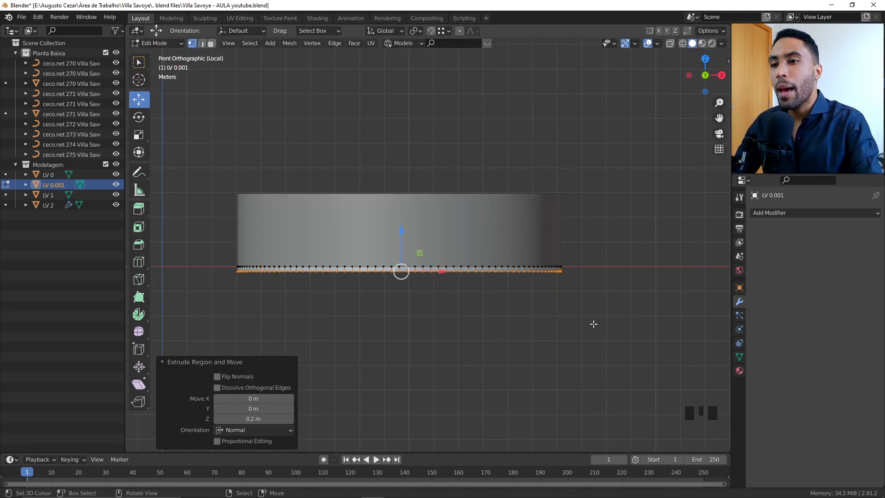
{"action": "key", "text": "Tab"}
{"action": "scroll", "coordinate": [561, 304], "scroll_direction": "down", "scroll_amount": 2}
{"action": "scroll", "coordinate": [474, 316], "scroll_direction": "up", "scroll_amount": 1}
{"action": "middle_click_drag", "start_coordinate": [561, 304], "coordinate": [552, 249]}
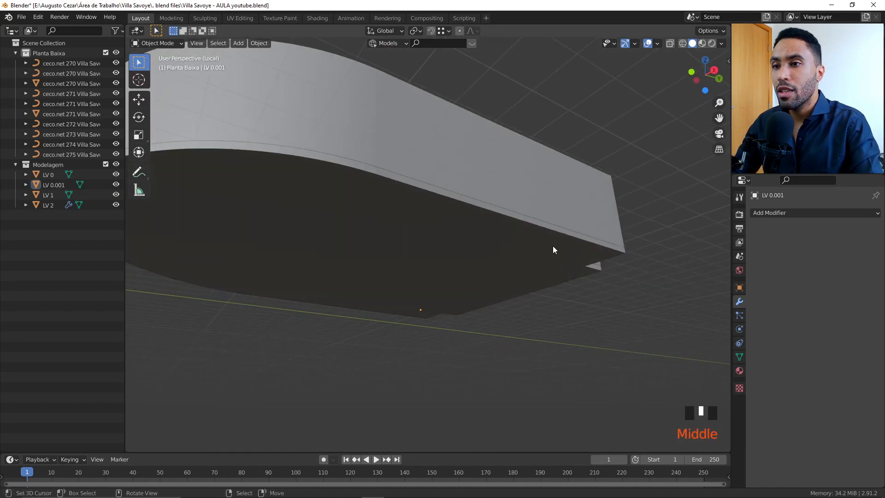
- Turn the wireframe overlay on to see the mesh edges, and turn it off again
{"action": "left_click", "coordinate": [657, 43]}
{"action": "left_click", "coordinate": [594, 212]}
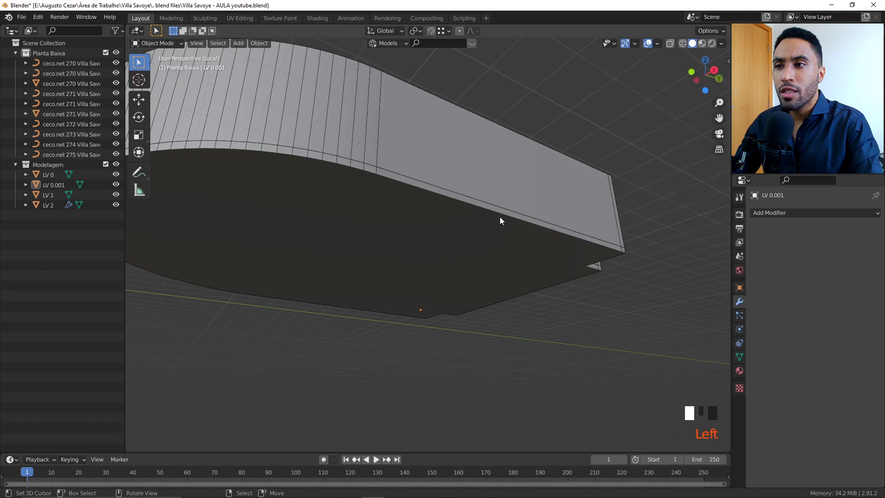
{"action": "scroll", "coordinate": [499, 217], "scroll_direction": "down", "scroll_amount": 2}
{"action": "left_click", "coordinate": [657, 43]}
{"action": "left_click", "coordinate": [593, 212]}
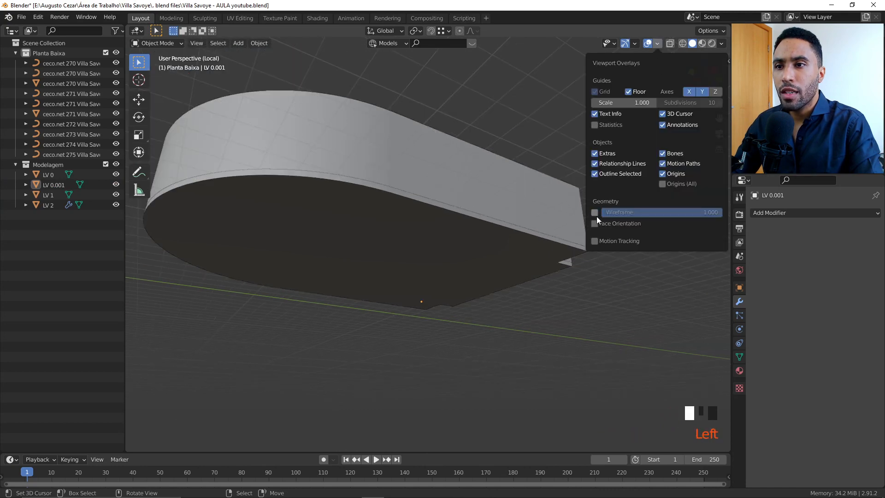
- Turn on the Face Orientation overlay, examine the walls and slab, and select the floor slab
{"action": "left_click", "coordinate": [595, 223]}
{"action": "middle_click_drag", "start_coordinate": [501, 236], "coordinate": [440, 241]}
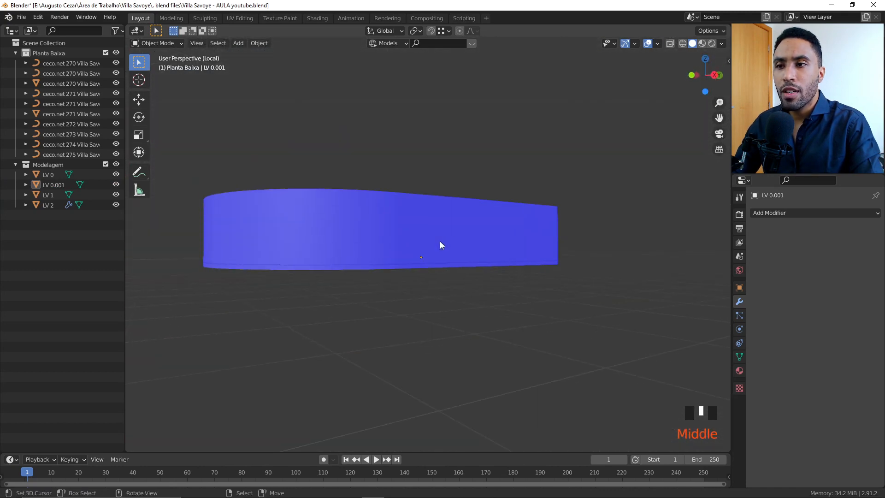
{"action": "right_click", "coordinate": [394, 268]}
{"action": "middle_click_drag", "start_coordinate": [393, 287], "coordinate": [410, 239]}
- Recalculate the floor slab's normals to the inside, then back to the outside, and clear the object selection
{"action": "key", "text": "Tab"}
{"action": "key", "text": "a"}
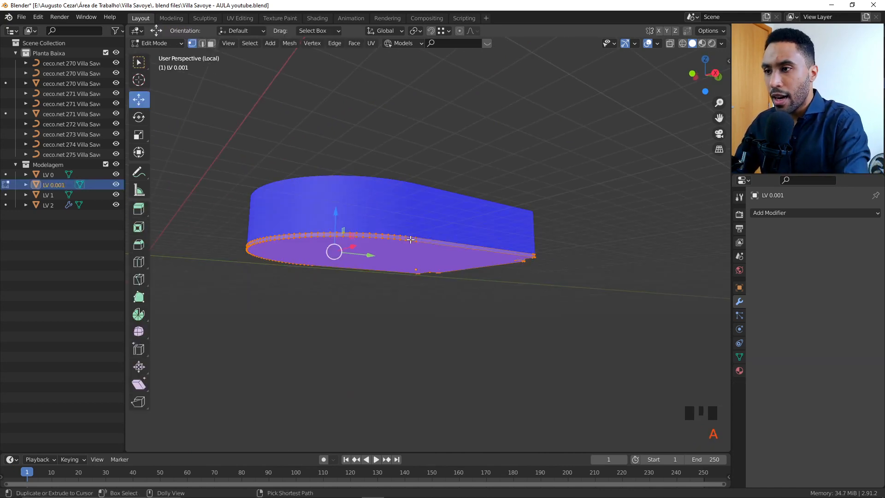
{"action": "key", "text": "ctrl+shift+n"}
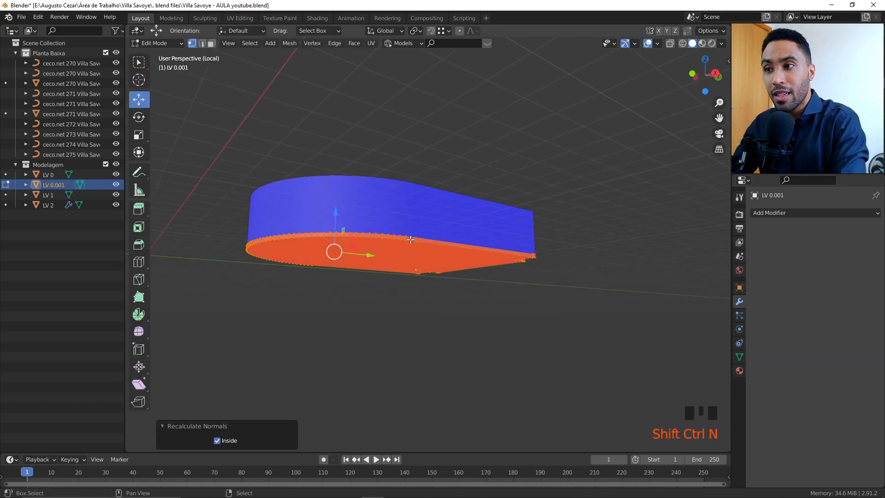
{"action": "key", "text": "shift+n"}
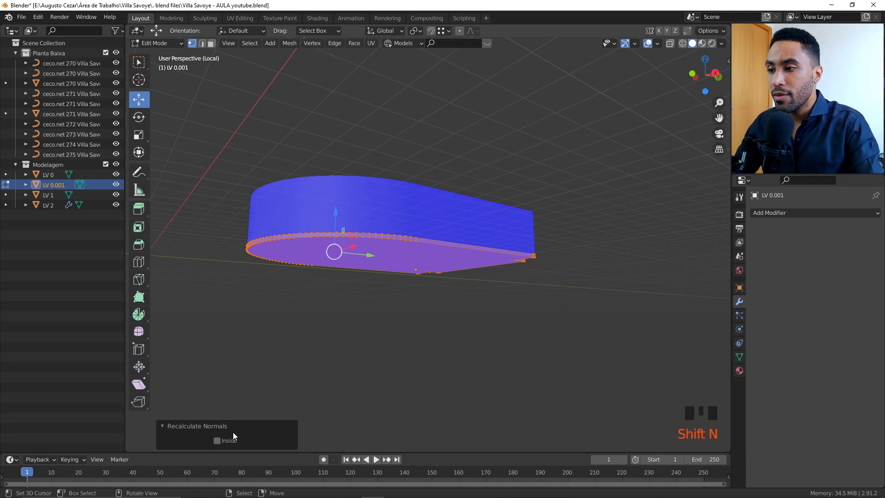
{"action": "key", "text": "Tab"}
{"action": "middle_click_drag", "start_coordinate": [415, 276], "coordinate": [454, 236]}
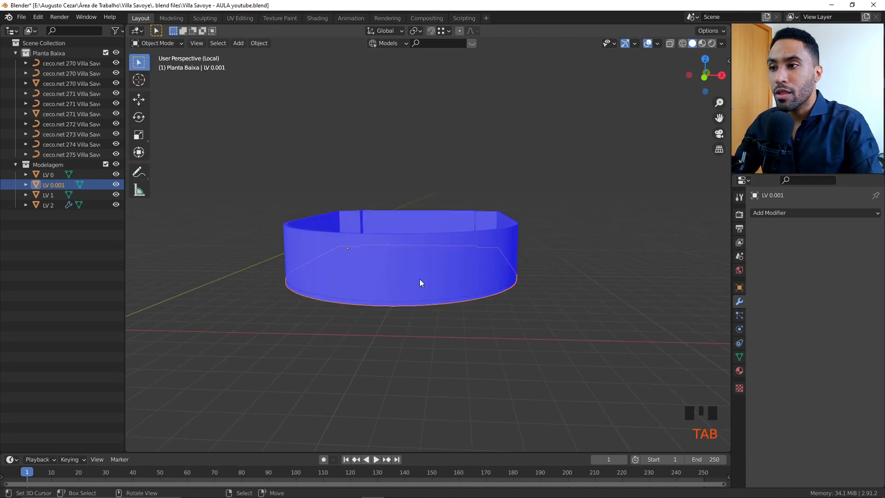
{"action": "middle_click_drag", "start_coordinate": [420, 283], "coordinate": [436, 304]}
{"action": "key", "text": "alt+a"}
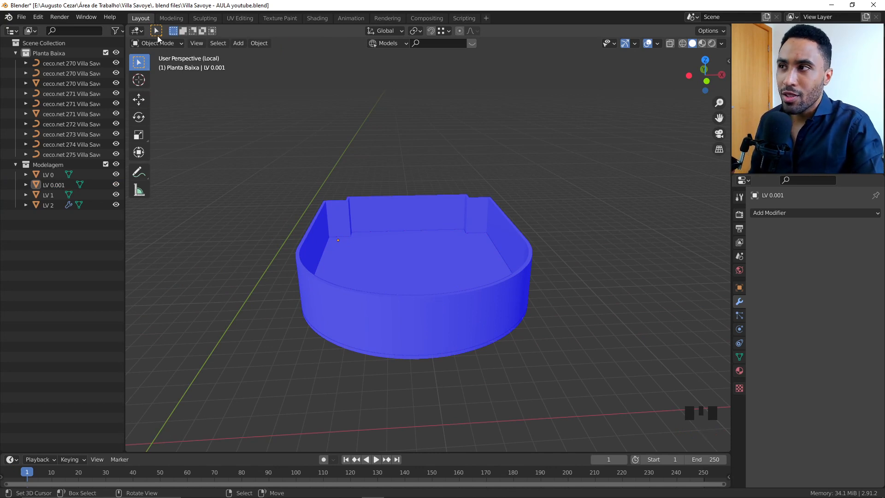
- Turn off the Face Orientation overlay while keeping the other viewport overlays displayed
{"action": "left_click", "coordinate": [238, 43]}
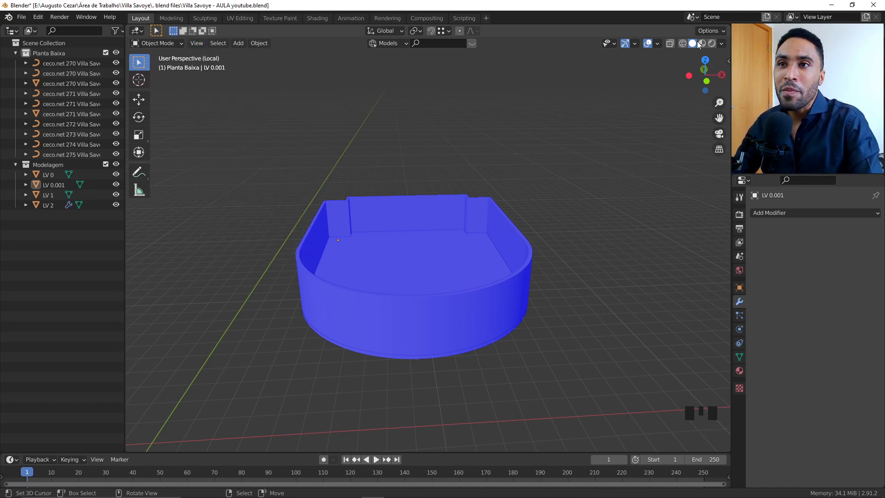
{"action": "left_click", "coordinate": [649, 43]}
{"action": "left_click", "coordinate": [657, 43]}
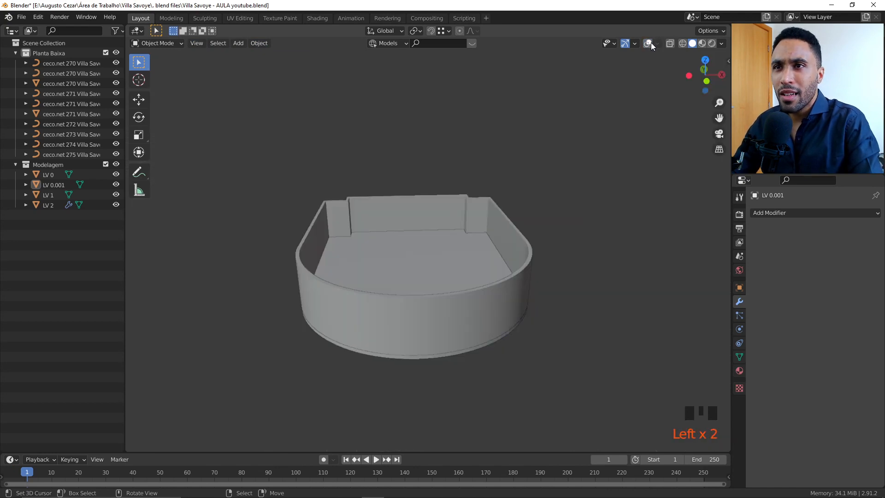
{"action": "left_click", "coordinate": [648, 43]}
{"action": "left_click", "coordinate": [657, 43]}
{"action": "left_click", "coordinate": [595, 224]}
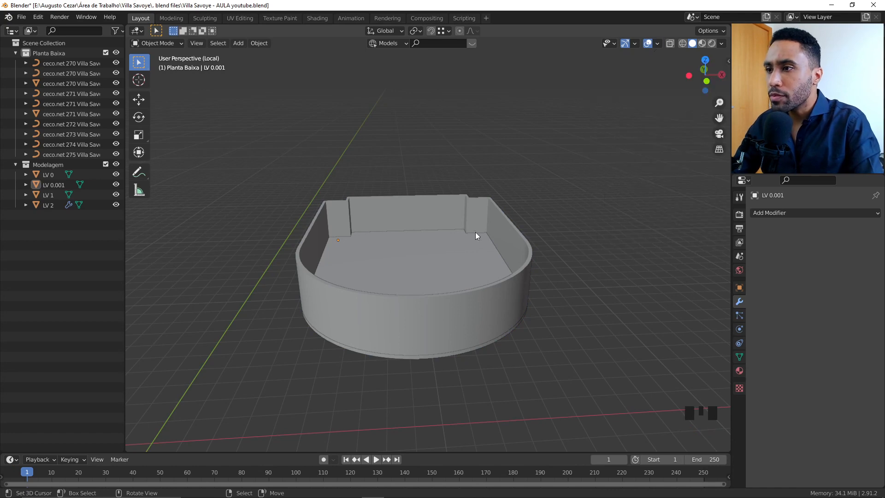
{"action": "middle_click_drag", "start_coordinate": [474, 231], "coordinate": [401, 288]}
{"action": "key", "text": "KP_2"}
{"action": "key", "text": "KP_2"}
{"action": "key", "text": "KP_2"}
{"action": "key", "text": "KP_2"}
{"action": "key", "text": "KP_2"}
{"action": "key", "text": "KP_2"}
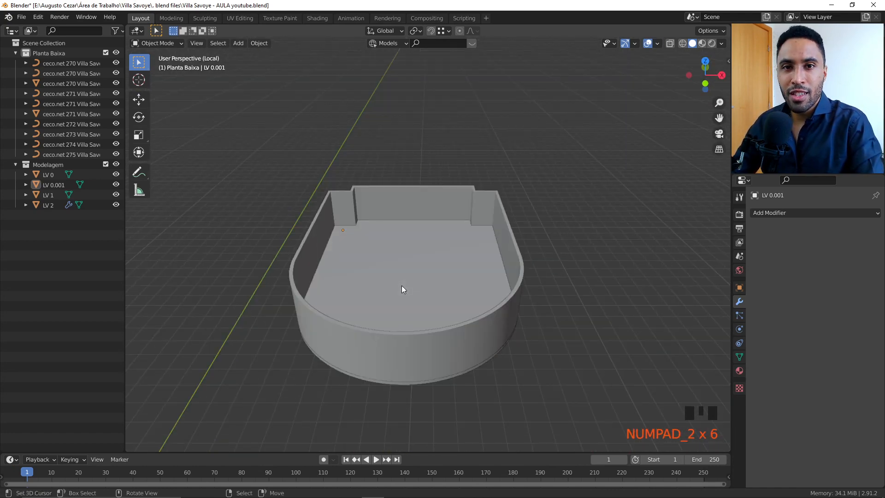
- Leave the isolated ground-floor view, isolate the LV 1 exterior walls and open their mesh for editing
{"action": "key", "text": "KP_Divide"}
{"action": "middle_click_drag", "start_coordinate": [441, 123], "coordinate": [397, 167], "text": "shift"}
{"action": "right_click", "coordinate": [397, 167]}
{"action": "middle_click_drag", "start_coordinate": [335, 200], "coordinate": [326, 162]}
{"action": "key", "text": "KP_Divide"}
{"action": "key", "text": "Tab"}
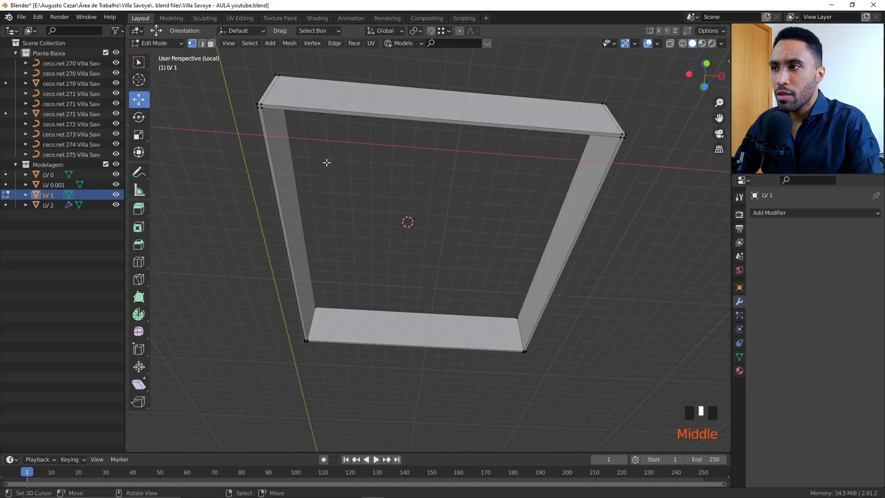
- Select the four inner bottom edges of the LV 1 walls in edge select mode
{"action": "scroll", "coordinate": [341, 154], "scroll_direction": "up", "scroll_amount": 2}
{"action": "right_click", "coordinate": [233, 70], "text": "alt+shift"}
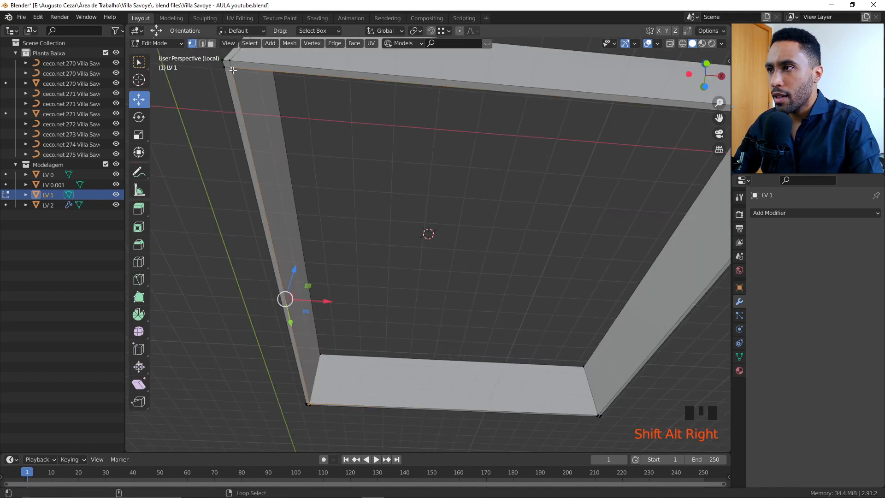
{"action": "scroll", "coordinate": [599, 264], "scroll_direction": "down", "scroll_amount": 1}
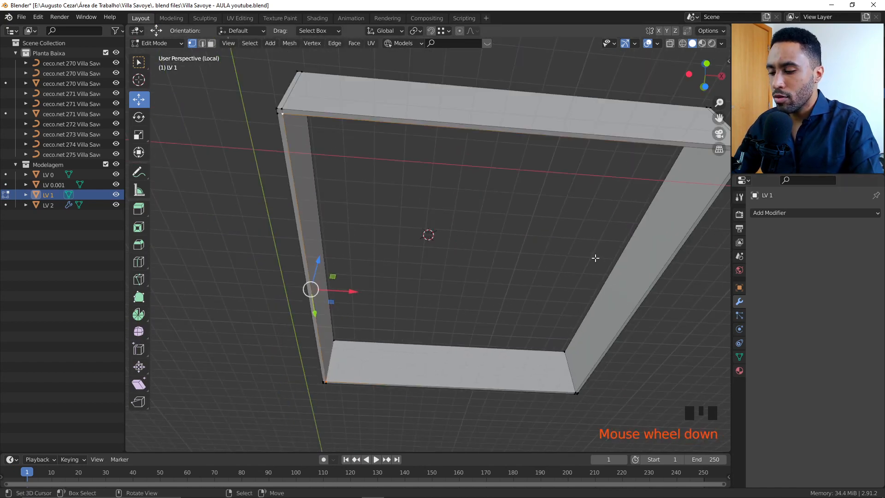
{"action": "key", "text": "2"}
{"action": "right_click", "coordinate": [441, 131]}
{"action": "right_click", "coordinate": [314, 159], "text": "shift"}
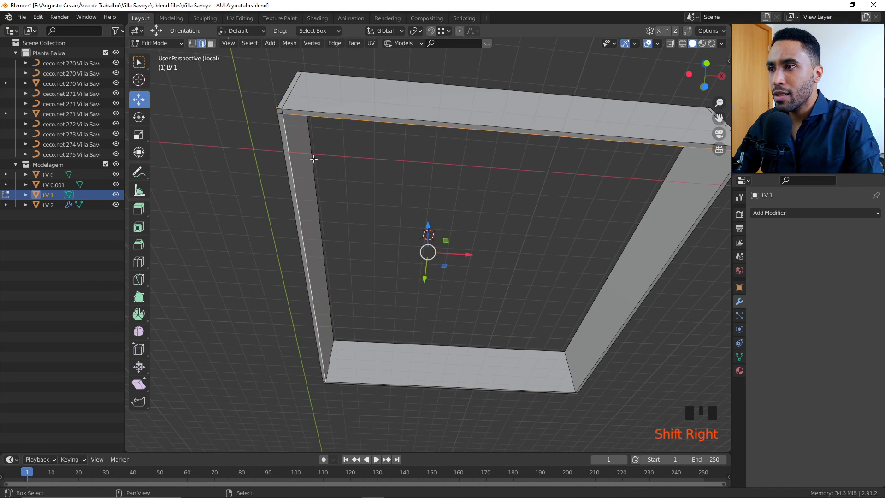
{"action": "right_click", "coordinate": [471, 384], "text": "shift"}
{"action": "right_click", "coordinate": [659, 256], "text": "shift"}
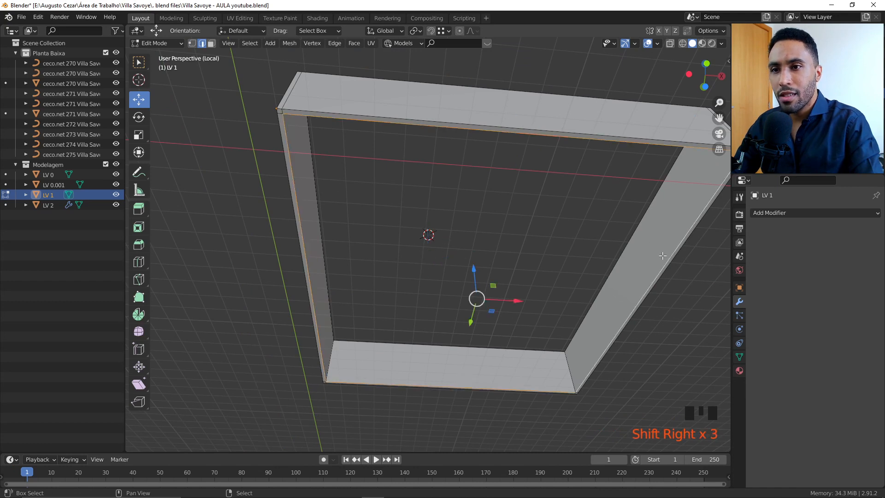
- Duplicate the selected edges in place, fill them with a face, and separate that face into its own object
{"action": "scroll", "coordinate": [637, 255], "scroll_direction": "down", "scroll_amount": 2}
{"action": "key", "text": "shift+d"}
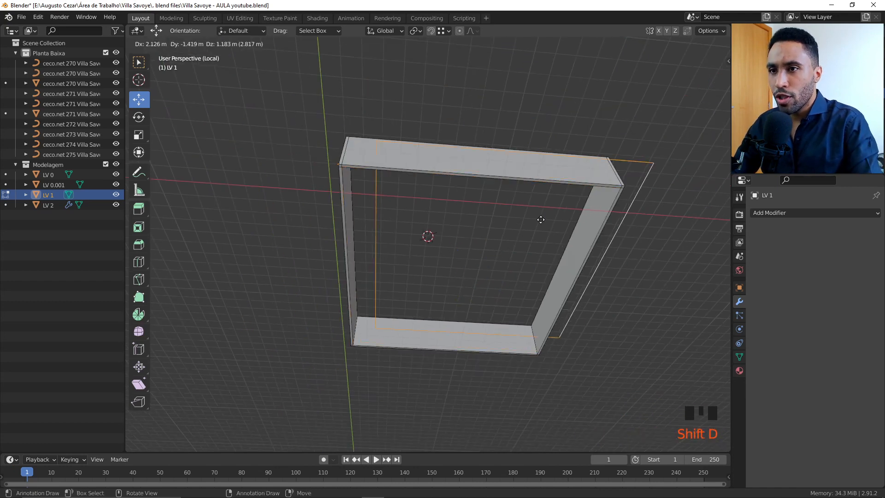
{"action": "right_click", "coordinate": [562, 188]}
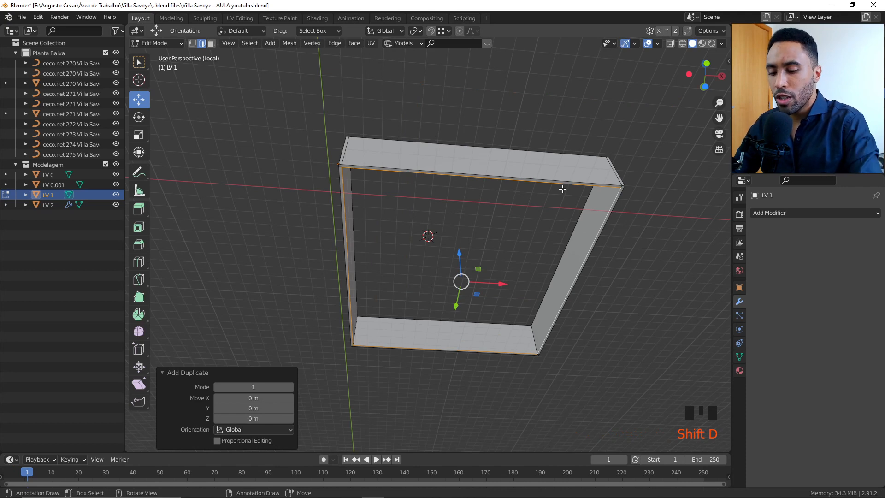
{"action": "key", "text": "p"}
{"action": "left_click", "coordinate": [562, 188]}
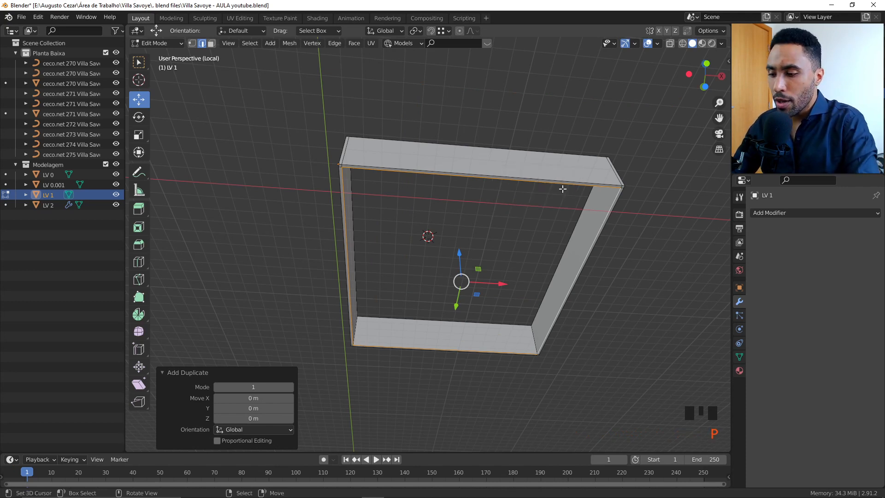
{"action": "key", "text": "f"}
{"action": "key", "text": "p"}
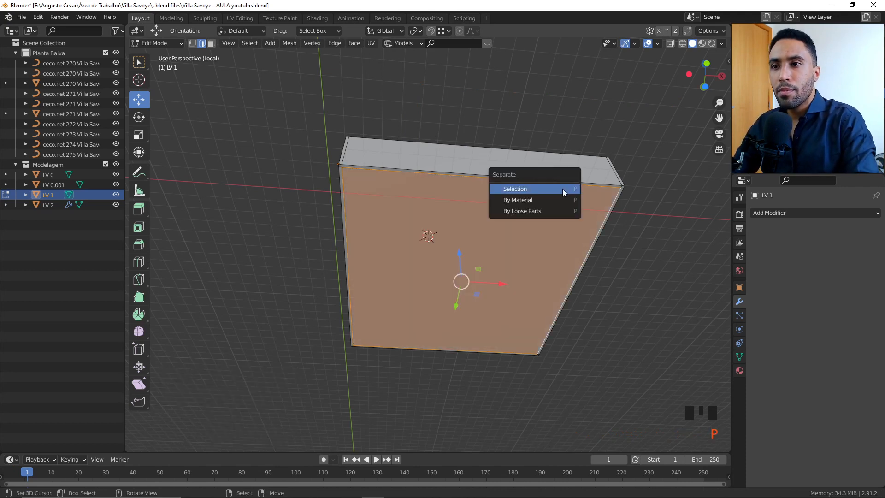
{"action": "left_click", "coordinate": [562, 189]}
- Return to Object Mode, select the separated floor face, and show it from the front in wireframe
{"action": "key", "text": "Tab"}
{"action": "right_click", "coordinate": [522, 257]}
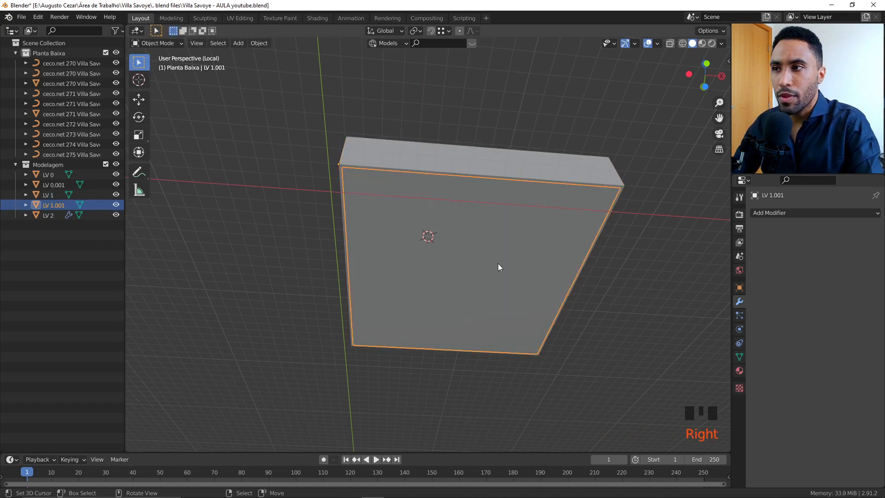
{"action": "middle_click_drag", "start_coordinate": [498, 264], "coordinate": [511, 300]}
{"action": "key", "text": "KP_1"}
{"action": "scroll", "coordinate": [512, 300], "scroll_direction": "up", "scroll_amount": 3}
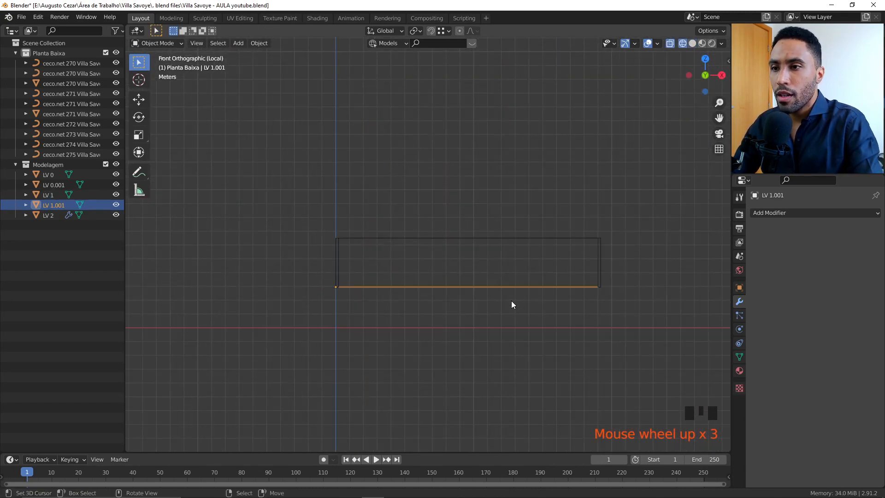
- Switch to the reference image board, examine the entrance facade and the underside of the raised floor, and return to Blender
{"action": "key", "text": "alt+Tab"}
{"action": "left_click", "coordinate": [543, 258]}
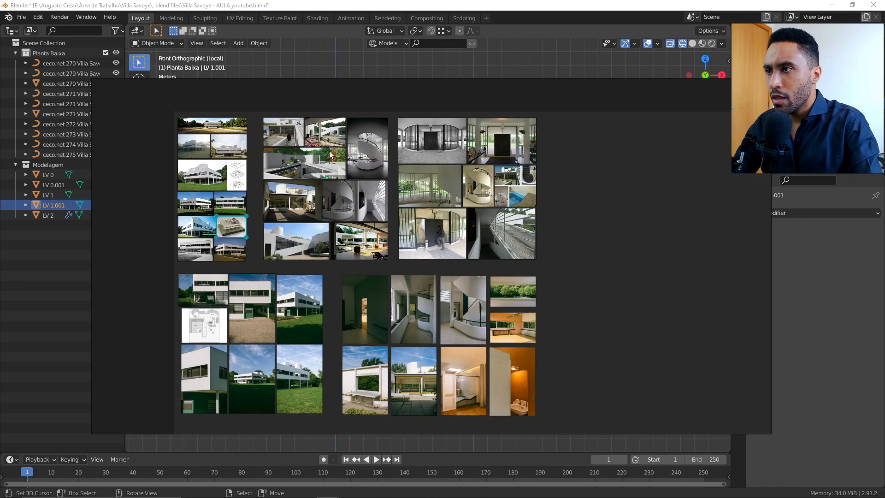
{"action": "double_click", "coordinate": [440, 157]}
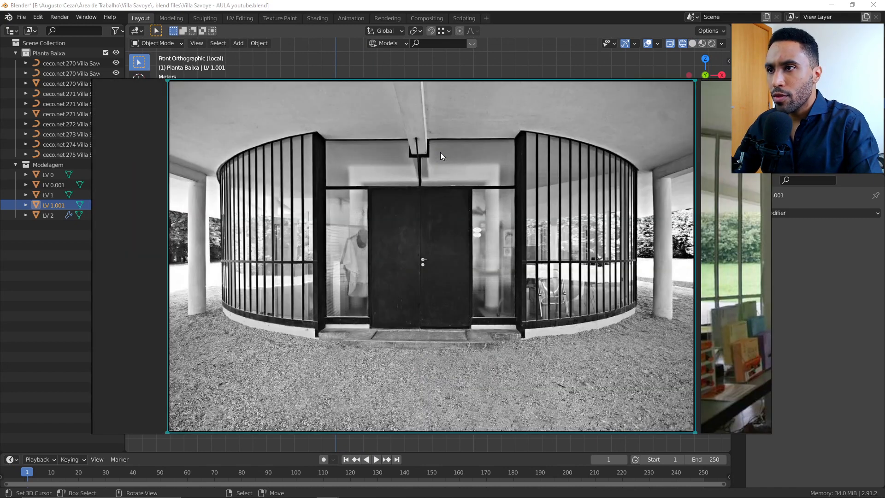
{"action": "double_click", "coordinate": [523, 168]}
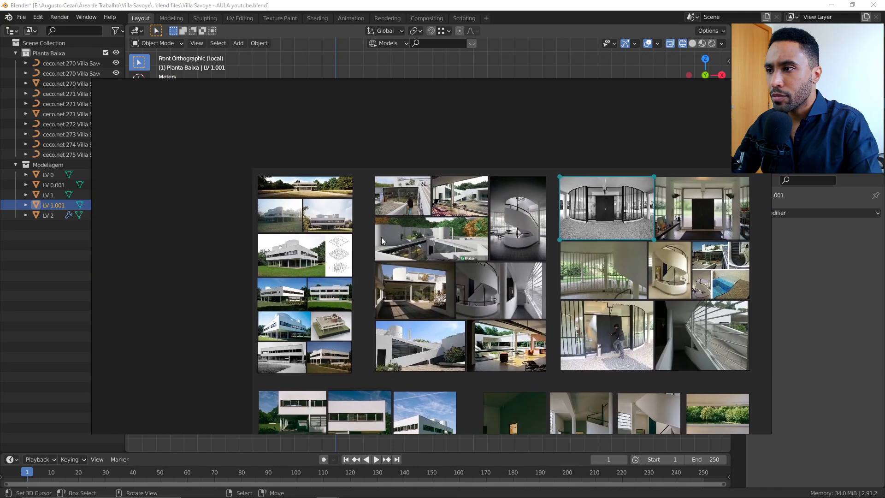
{"action": "scroll", "coordinate": [351, 230], "scroll_direction": "up", "scroll_amount": 5}
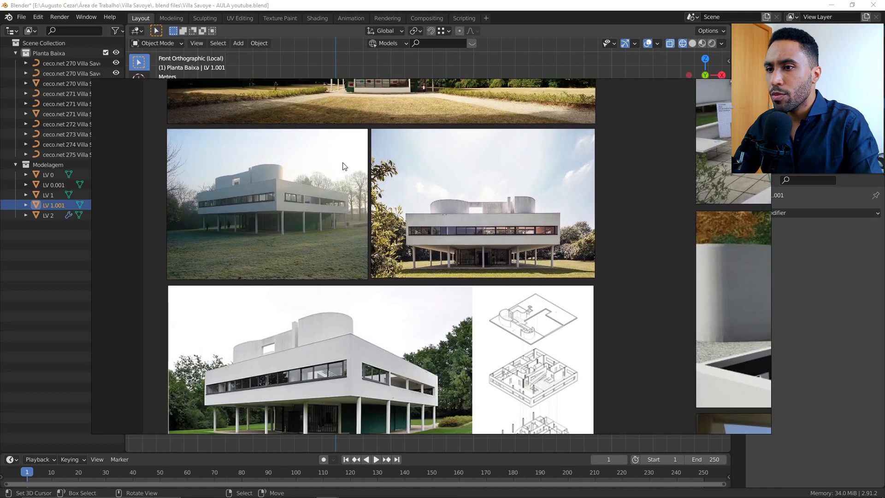
{"action": "double_click", "coordinate": [501, 252]}
{"action": "scroll", "coordinate": [508, 156], "scroll_direction": "up", "scroll_amount": 4}
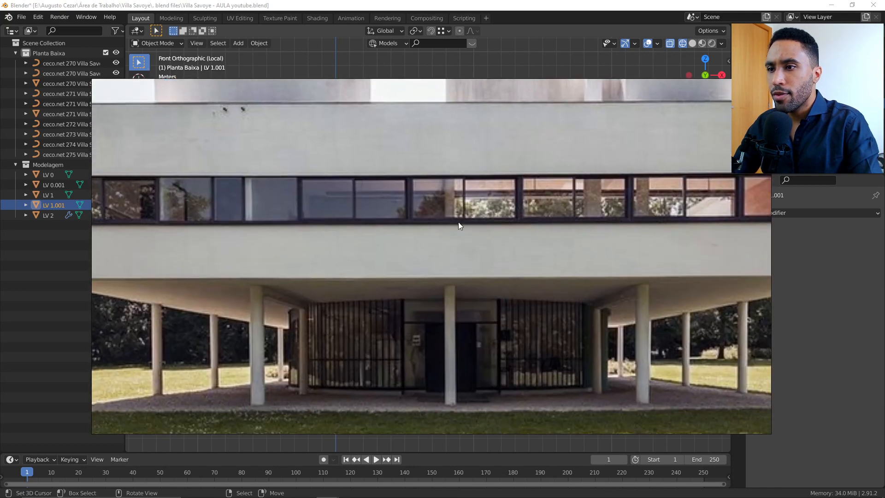
{"action": "scroll", "coordinate": [457, 223], "scroll_direction": "up", "scroll_amount": 3}
{"action": "middle_click_drag", "start_coordinate": [428, 264], "coordinate": [450, 198]}
{"action": "middle_click_drag", "start_coordinate": [398, 233], "coordinate": [605, 212]}
{"action": "middle_click_drag", "start_coordinate": [378, 202], "coordinate": [568, 169]}
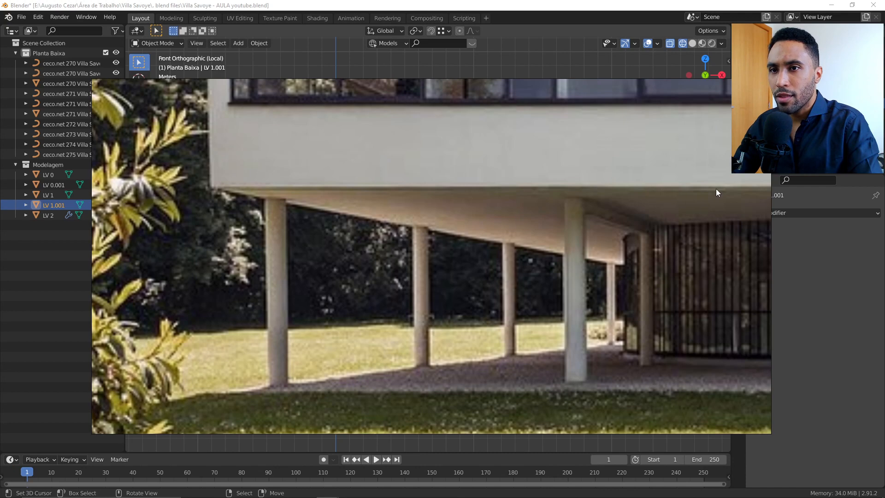
{"action": "key", "text": "alt+Tab"}
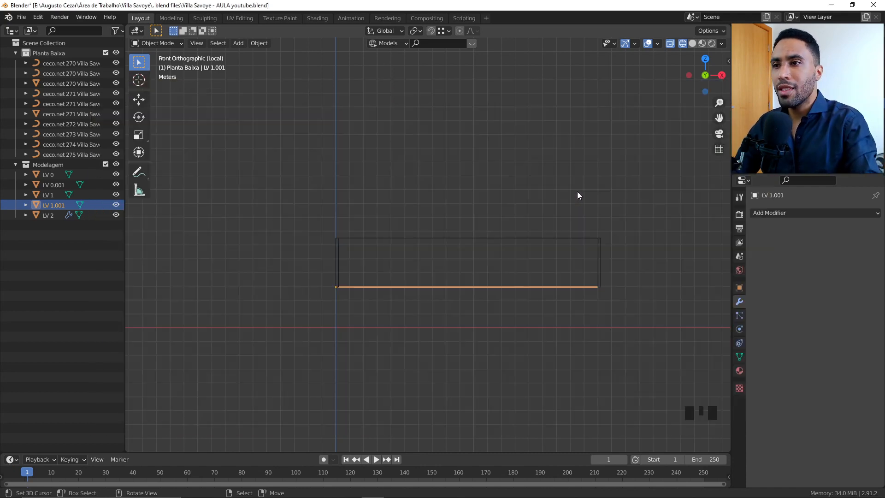
- Extrude the LV 1 floor face by -0.2 m along its normal, so the slab thickens upward inside the walls
{"action": "scroll", "coordinate": [529, 202], "scroll_direction": "up", "scroll_amount": 3}
{"action": "middle_click_drag", "start_coordinate": [529, 201], "coordinate": [485, 270], "text": "shift"}
{"action": "key", "text": "Tab"}
{"action": "scroll", "coordinate": [562, 263], "scroll_direction": "down", "scroll_amount": 4}
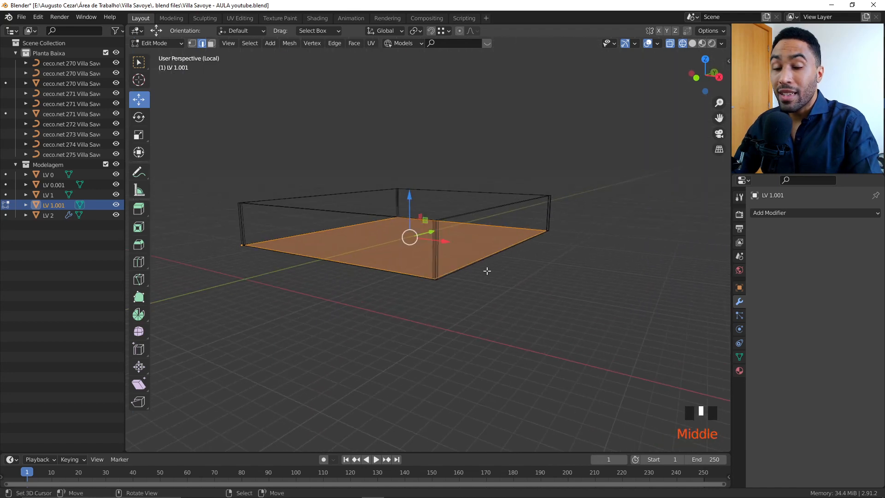
{"action": "scroll", "coordinate": [518, 272], "scroll_direction": "up", "scroll_amount": 3}
{"action": "key", "text": "e"}
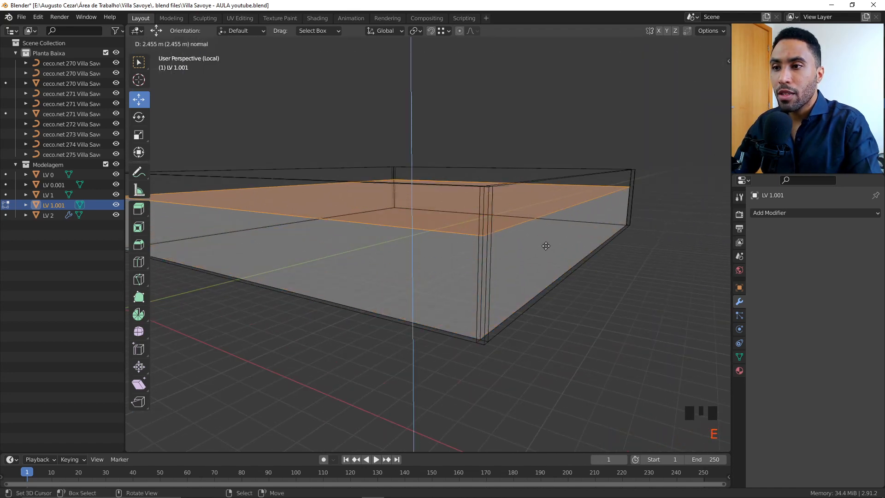
{"action": "type", "text": ".2"}
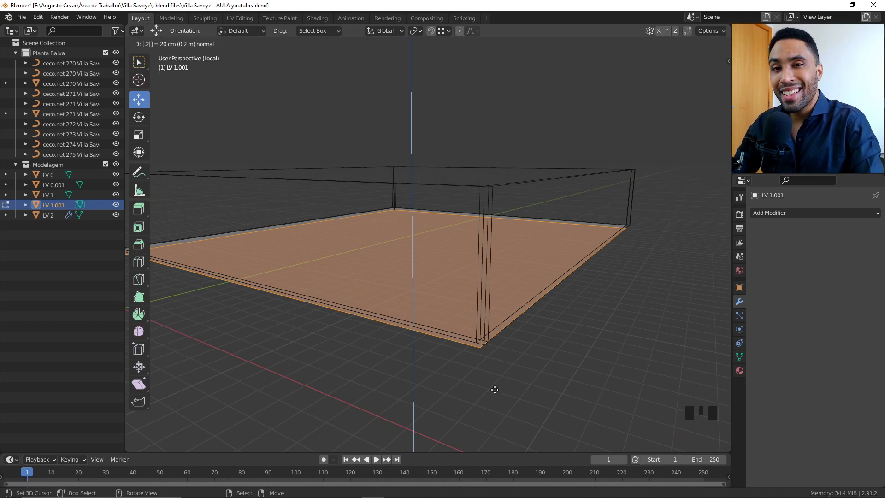
{"action": "key", "text": "minus"}
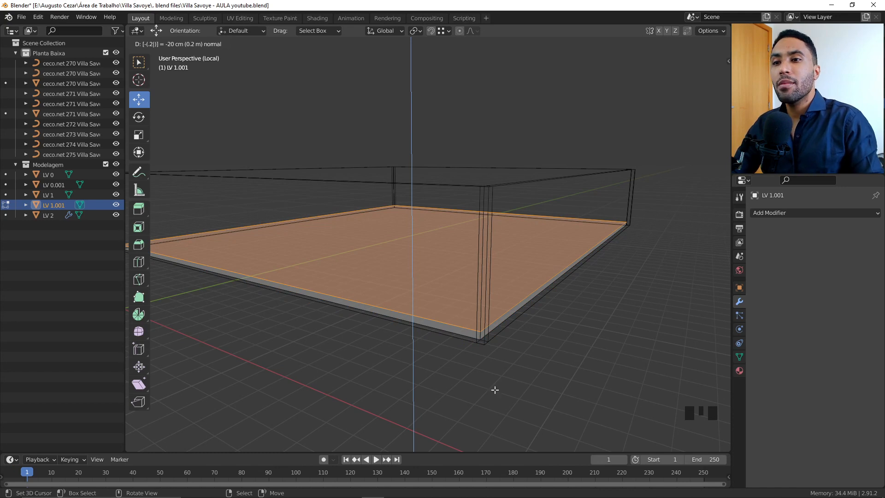
{"action": "left_click", "coordinate": [495, 389]}
- Switch to solid shading and turn on the Face Orientation overlay to check the slab from below and above
{"action": "key", "text": "grave"}
{"action": "left_click", "coordinate": [554, 356]}
{"action": "scroll", "coordinate": [537, 350], "scroll_direction": "down", "scroll_amount": 3}
{"action": "middle_click_drag", "start_coordinate": [537, 349], "coordinate": [454, 174]}
{"action": "scroll", "coordinate": [454, 173], "scroll_direction": "up", "scroll_amount": 2}
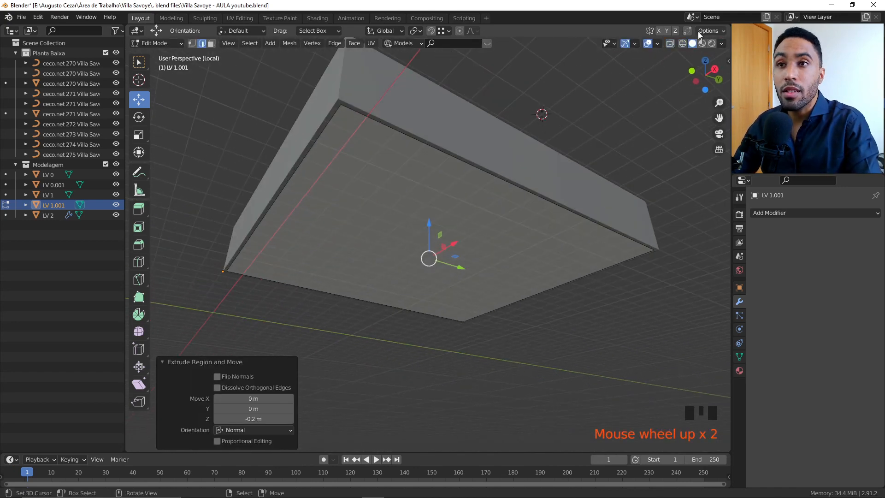
{"action": "left_click", "coordinate": [657, 44]}
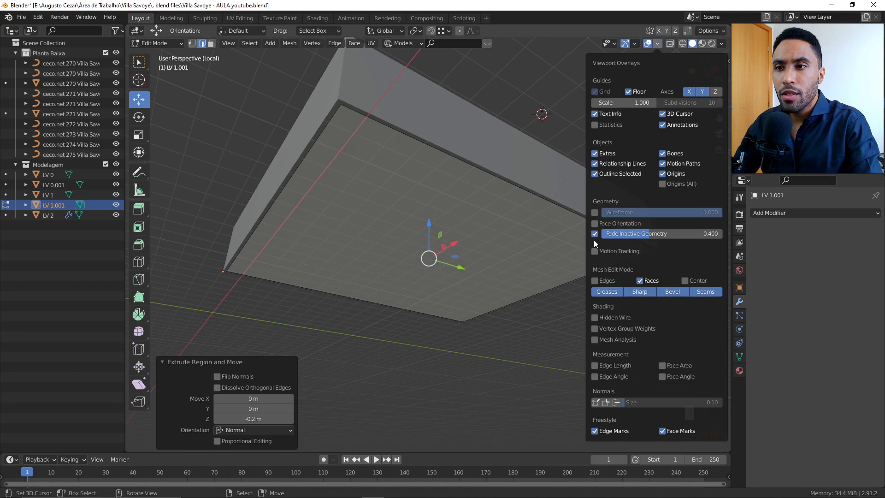
{"action": "left_click", "coordinate": [594, 223]}
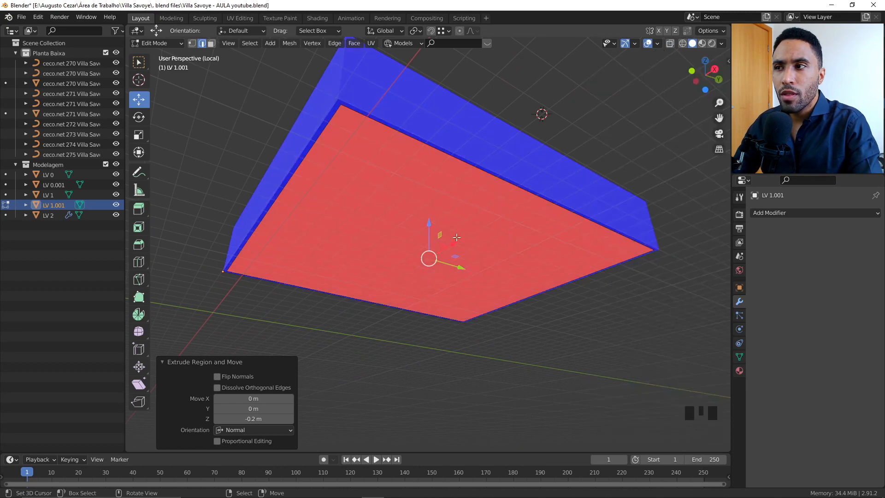
{"action": "middle_click_drag", "start_coordinate": [457, 237], "coordinate": [466, 321]}
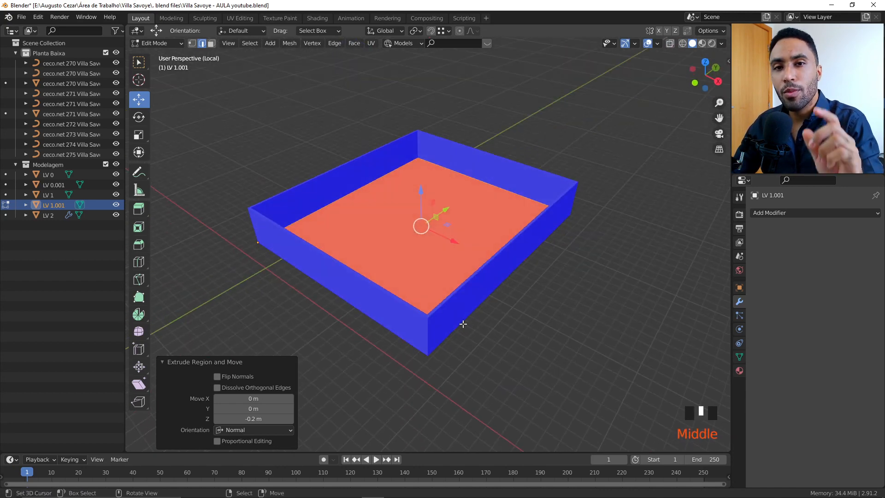
- Recalculate all of the LV 1 floor slab's normals to the outside and return to Object Mode
{"action": "key", "text": "a"}
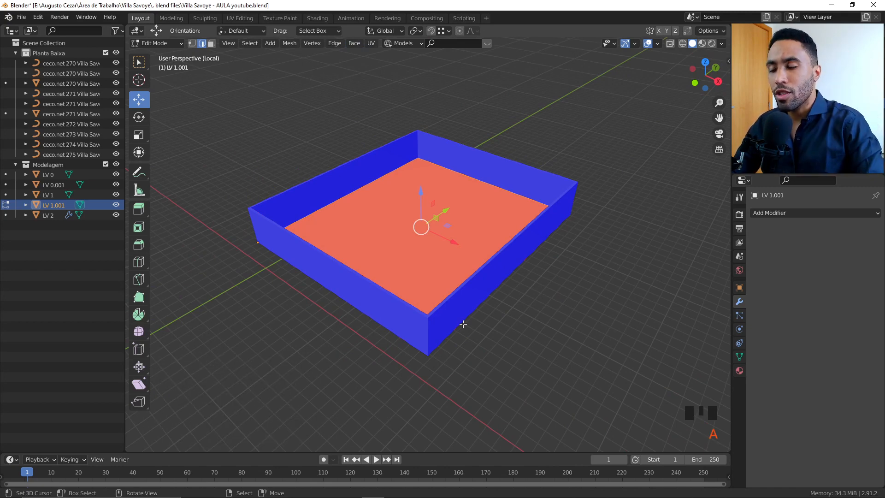
{"action": "key", "text": "shift+n"}
{"action": "middle_click_drag", "start_coordinate": [463, 323], "coordinate": [440, 225]}
{"action": "key", "text": "Tab"}
{"action": "key", "text": "alt+a"}
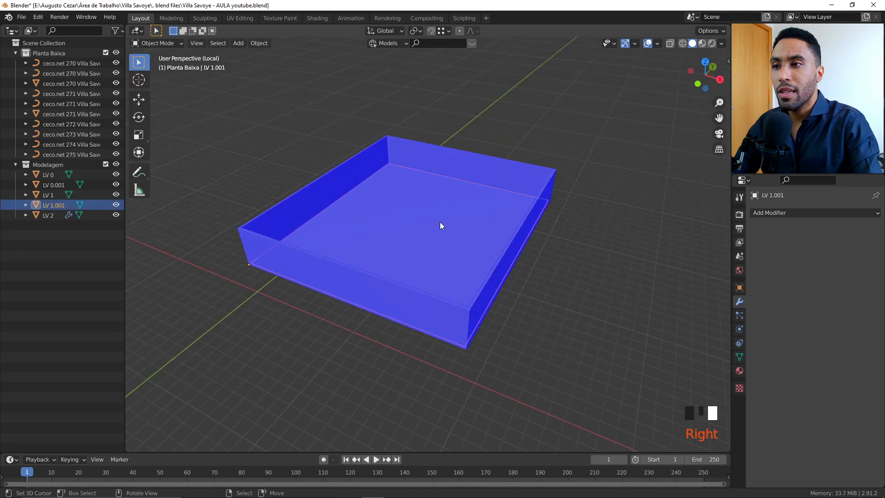
- Duplicate the LV 1 floor slab vertically, place the copy at the top of the walls, and clear the selection
{"action": "scroll", "coordinate": [512, 280], "scroll_direction": "down", "scroll_amount": 2}
{"action": "middle_click_drag", "start_coordinate": [511, 280], "coordinate": [450, 209]}
{"action": "scroll", "coordinate": [450, 209], "scroll_direction": "up", "scroll_amount": 4}
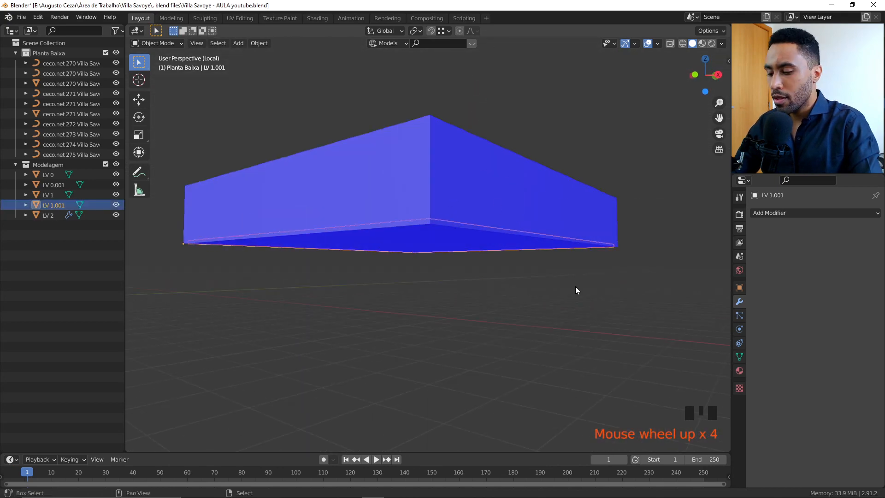
{"action": "key", "text": "shift+d"}
{"action": "key", "text": "z"}
{"action": "left_click", "coordinate": [436, 123]}
{"action": "middle_click_drag", "start_coordinate": [436, 122], "coordinate": [511, 239]}
{"action": "scroll", "coordinate": [602, 214], "scroll_direction": "down", "scroll_amount": 2}
{"action": "key", "text": "alt+a"}
{"action": "key", "text": "Escape"}
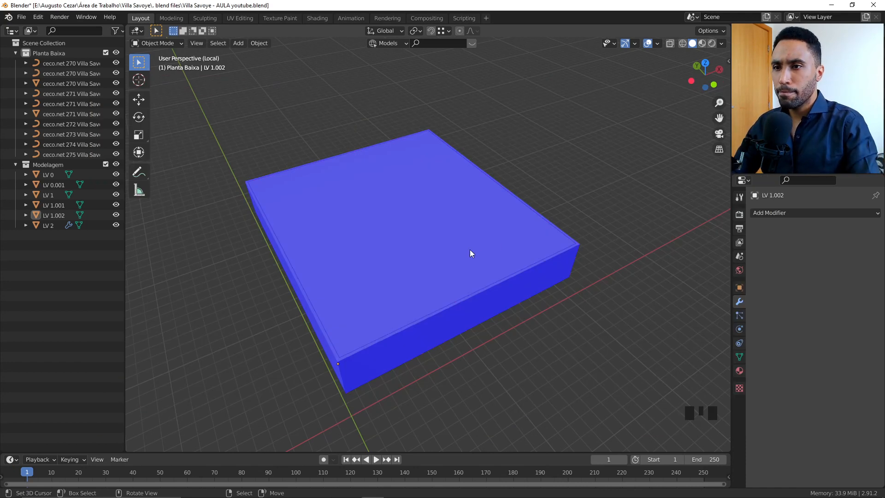
- Select the upper slab, leave the isolated view, and examine how it sits in the whole building
{"action": "right_click", "coordinate": [470, 252]}
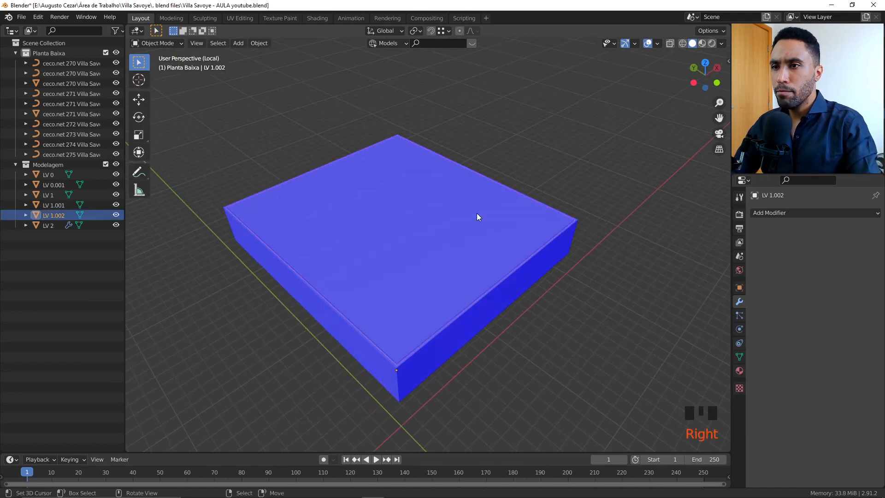
{"action": "middle_click_drag", "start_coordinate": [476, 213], "coordinate": [549, 197]}
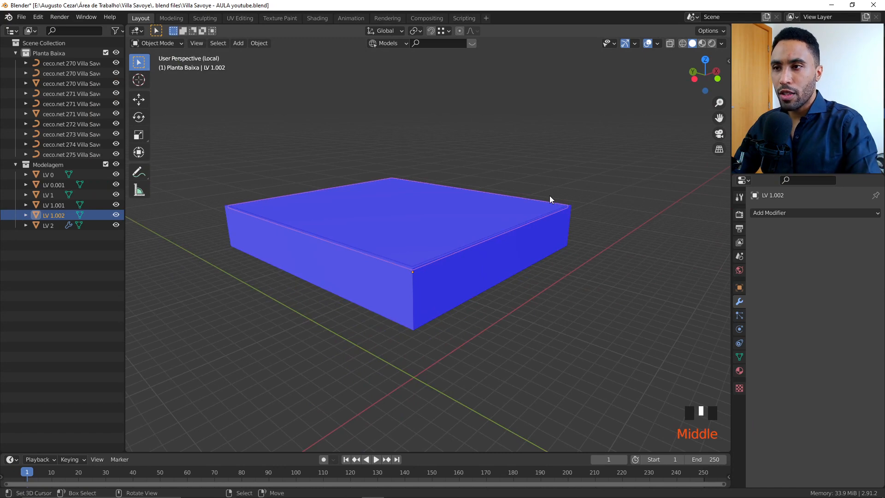
{"action": "key", "text": "KP_4"}
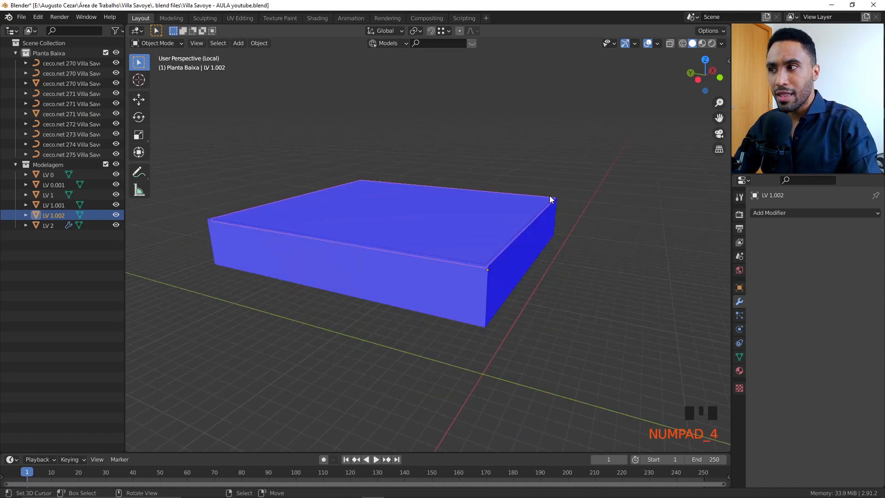
{"action": "key", "text": "KP_Divide"}
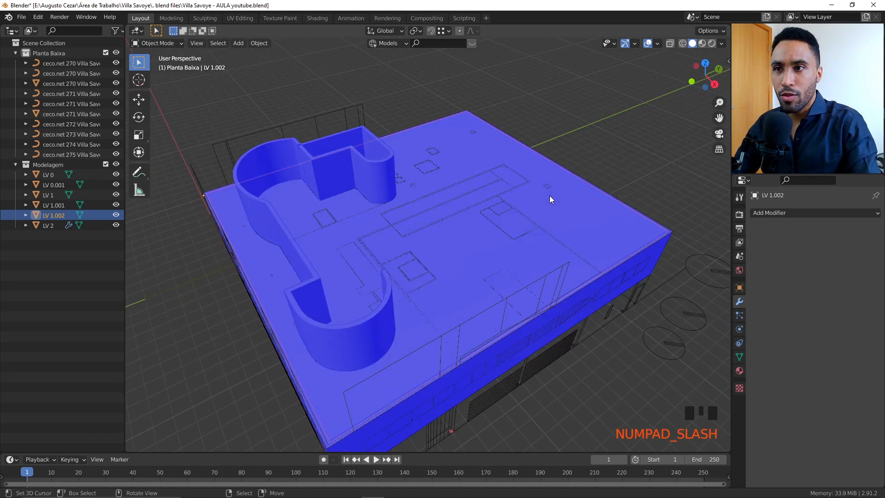
{"action": "middle_click_drag", "start_coordinate": [530, 210], "coordinate": [443, 165]}
{"action": "right_click", "coordinate": [399, 190]}
{"action": "scroll", "coordinate": [444, 165], "scroll_direction": "up", "scroll_amount": 2}
{"action": "right_click", "coordinate": [373, 125]}
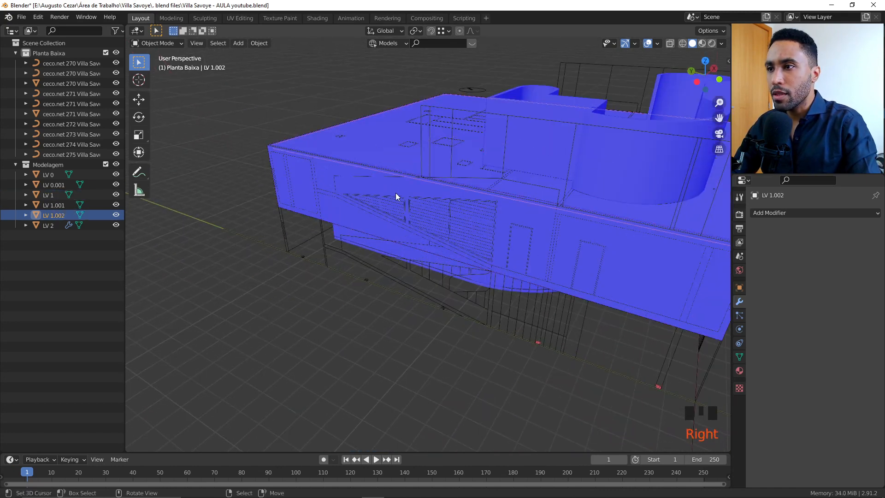
- Select the ceco.net 275 section view drawing at the building's side and move it along the X axis
{"action": "scroll", "coordinate": [395, 196], "scroll_direction": "up", "scroll_amount": 2}
{"action": "right_click", "coordinate": [557, 162], "text": "shift"}
{"action": "right_click", "coordinate": [558, 162]}
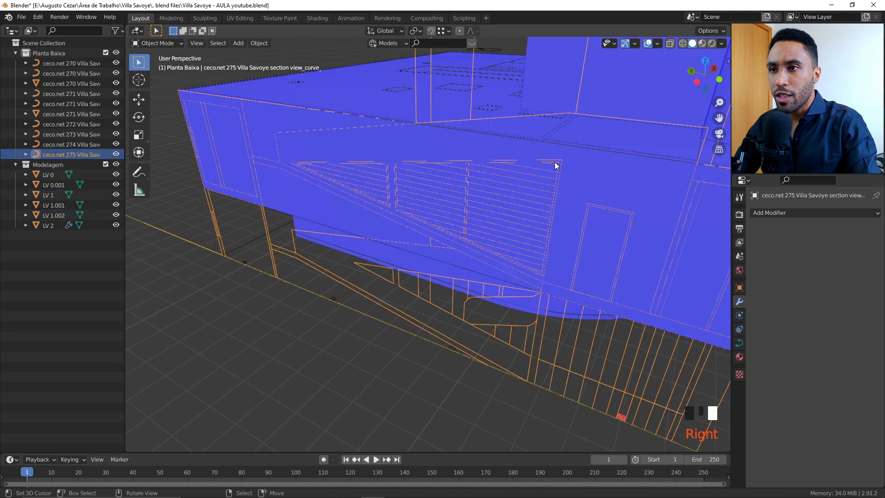
{"action": "scroll", "coordinate": [550, 165], "scroll_direction": "down", "scroll_amount": 3}
{"action": "middle_click_drag", "start_coordinate": [546, 167], "coordinate": [481, 255]}
{"action": "key", "text": "g"}
{"action": "key", "text": "x"}
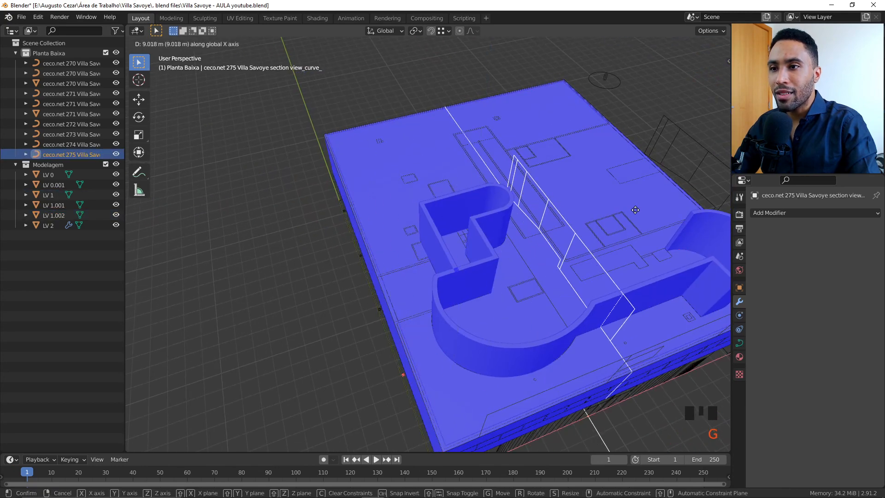
{"action": "left_click", "coordinate": [466, 261]}
- Isolate the section view drawing together with the upper slab LV 1.002 and show them in right orthographic view
{"action": "middle_click_drag", "start_coordinate": [466, 261], "coordinate": [474, 225]}
{"action": "right_click", "coordinate": [420, 137], "text": "shift"}
{"action": "key", "text": "KP_Divide"}
{"action": "key", "text": "KP_1"}
{"action": "key", "text": "KP_3"}
{"action": "scroll", "coordinate": [473, 222], "scroll_direction": "up", "scroll_amount": 6}
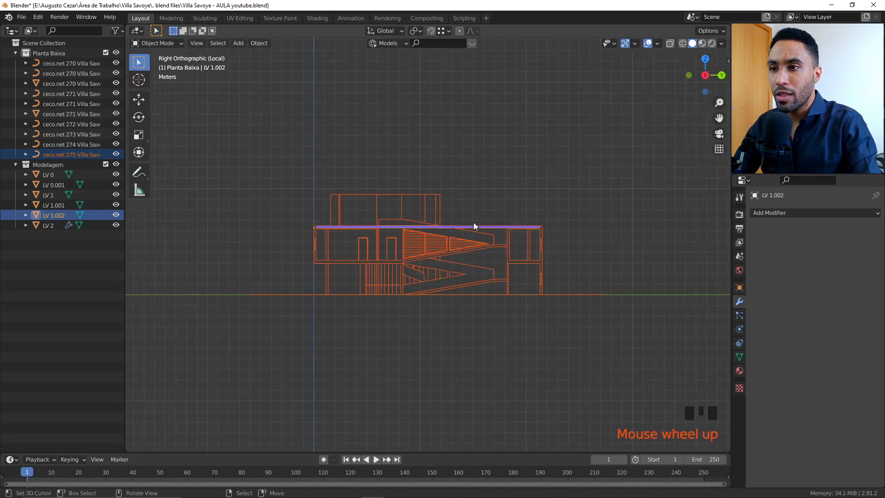
- Check both ends of the upper slab against the roof thickness and wall lines in the section drawing
{"action": "middle_click_drag", "start_coordinate": [599, 222], "coordinate": [387, 237], "text": "shift"}
{"action": "scroll", "coordinate": [386, 237], "scroll_direction": "up", "scroll_amount": 2}
{"action": "key", "text": "g"}
{"action": "right_click", "coordinate": [551, 165]}
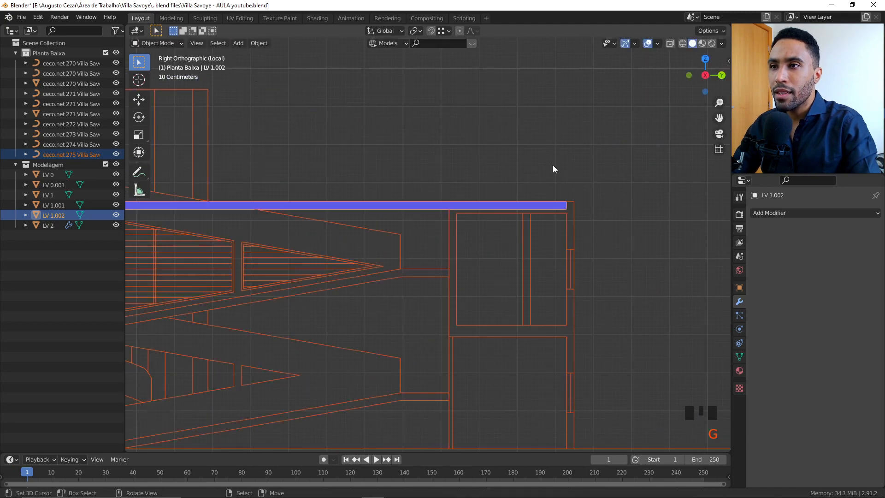
{"action": "left_click", "coordinate": [554, 205]}
{"action": "key", "text": "g"}
{"action": "right_click", "coordinate": [517, 105]}
{"action": "scroll", "coordinate": [365, 187], "scroll_direction": "down", "scroll_amount": 3}
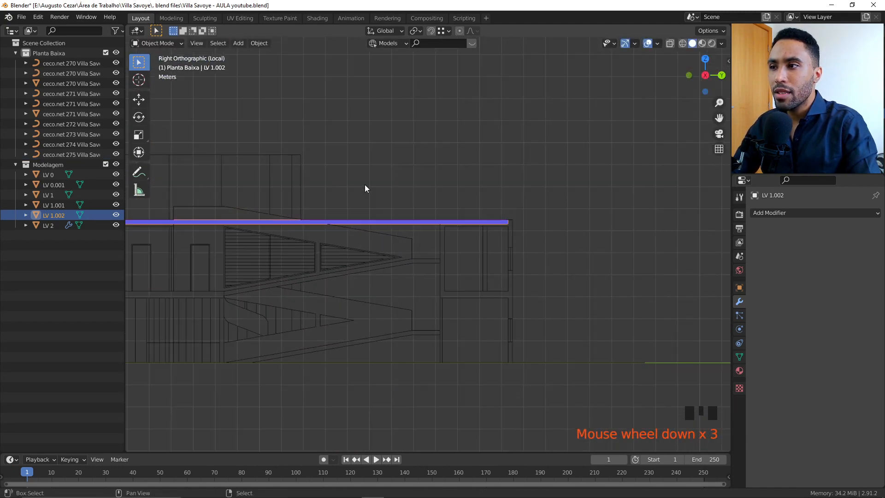
{"action": "middle_click_drag", "start_coordinate": [302, 220], "coordinate": [496, 223], "text": "shift"}
{"action": "scroll", "coordinate": [496, 223], "scroll_direction": "up", "scroll_amount": 4}
{"action": "key", "text": "g"}
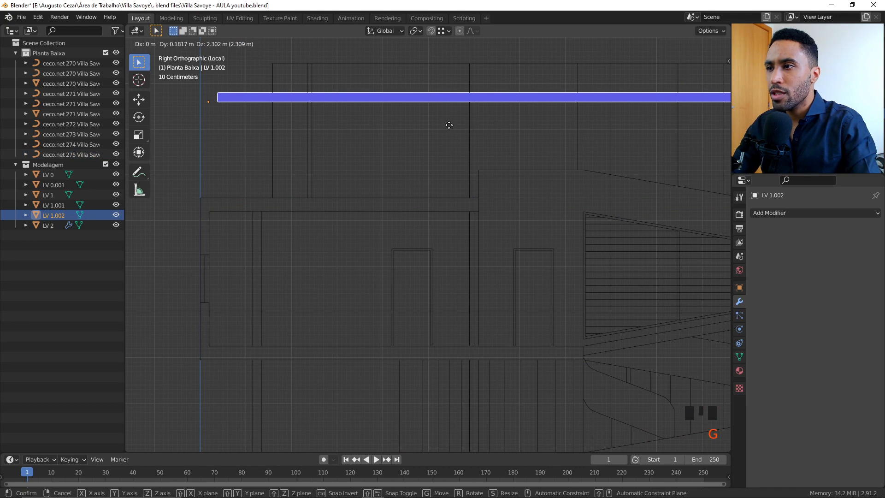
{"action": "right_click", "coordinate": [449, 126]}
{"action": "key", "text": "g"}
{"action": "right_click", "coordinate": [504, 127]}
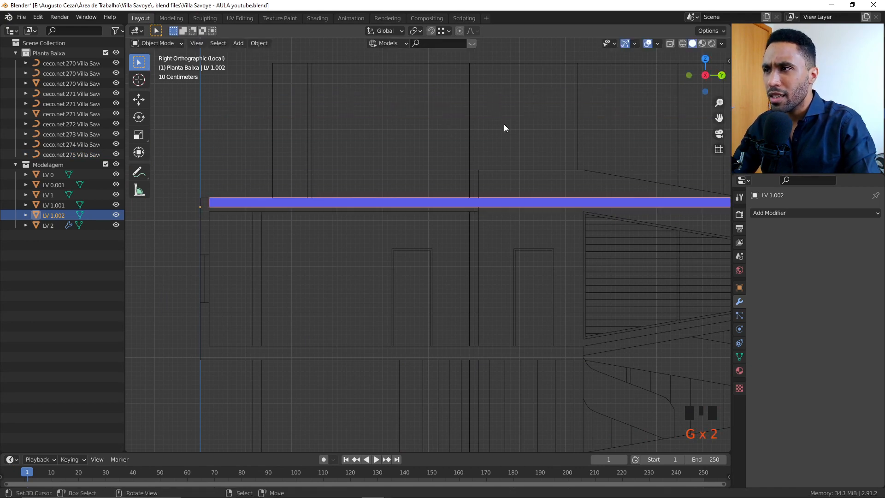
{"action": "middle_click_drag", "start_coordinate": [375, 213], "coordinate": [539, 219], "text": "shift"}
{"action": "scroll", "coordinate": [335, 197], "scroll_direction": "up", "scroll_amount": 1}
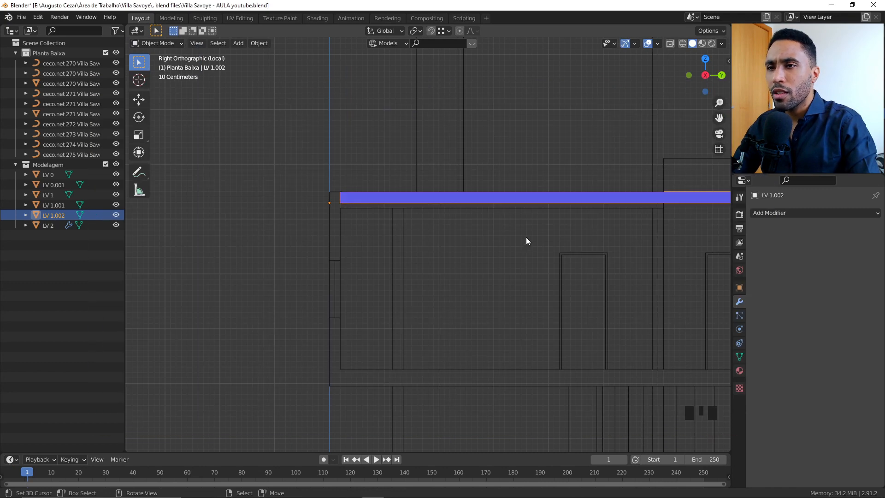
- Compare the upper slab's level along the section with the roof edge in the reference photo
{"action": "scroll", "coordinate": [640, 239], "scroll_direction": "down", "scroll_amount": 4}
{"action": "middle_click_drag", "start_coordinate": [640, 239], "coordinate": [348, 237], "text": "shift"}
{"action": "middle_click_drag", "start_coordinate": [553, 213], "coordinate": [439, 227], "text": "shift"}
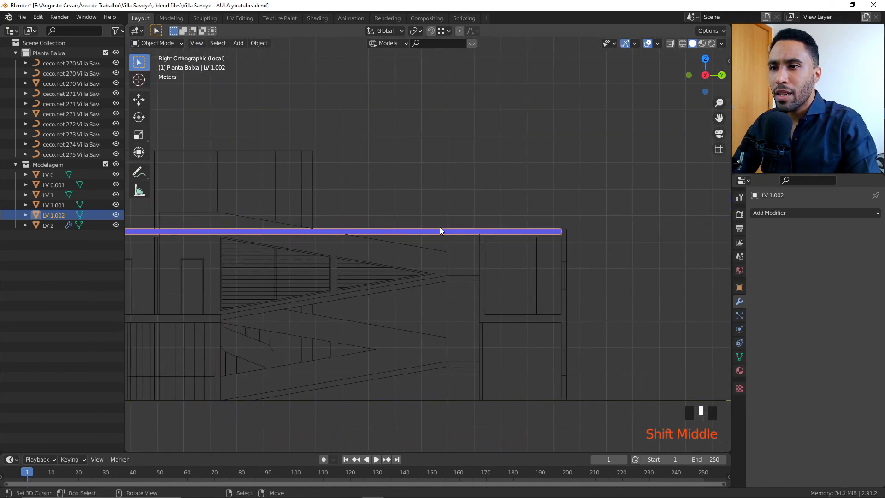
{"action": "scroll", "coordinate": [440, 227], "scroll_direction": "up", "scroll_amount": 3}
{"action": "middle_click_drag", "start_coordinate": [530, 239], "coordinate": [447, 234], "text": "shift"}
{"action": "scroll", "coordinate": [447, 236], "scroll_direction": "up", "scroll_amount": 3}
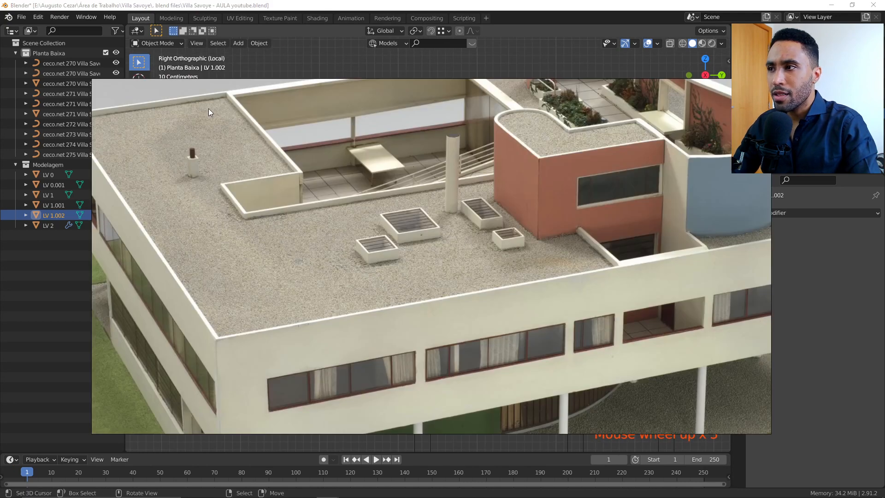
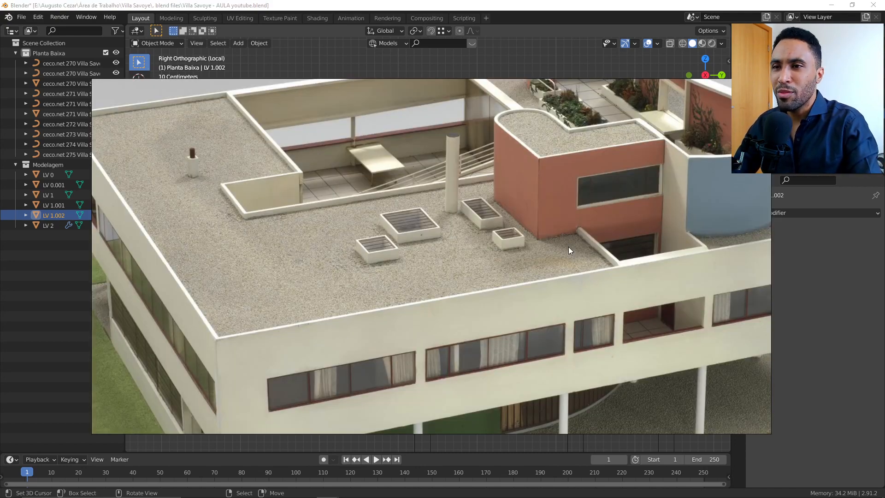
{"action": "scroll", "coordinate": [541, 231], "scroll_direction": "down", "scroll_amount": 7}
{"action": "scroll", "coordinate": [560, 222], "scroll_direction": "up", "scroll_amount": 2}
{"action": "scroll", "coordinate": [557, 223], "scroll_direction": "down", "scroll_amount": 3}
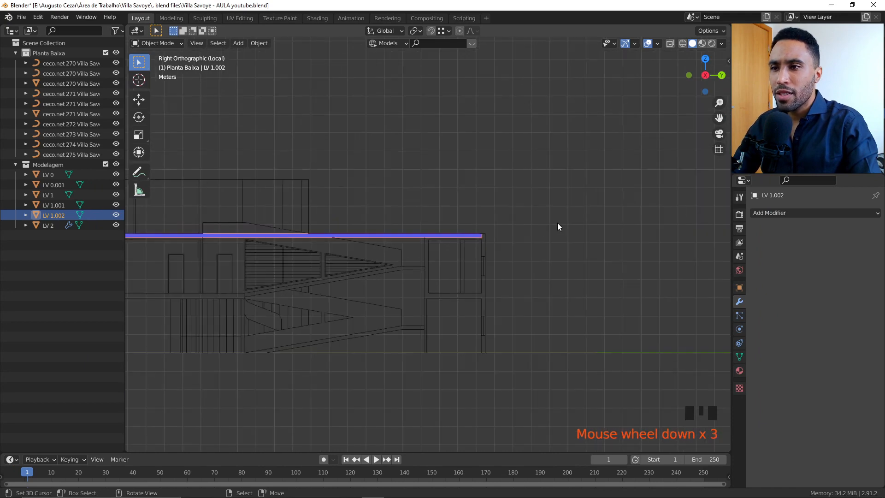
- Move the upper slab LV 1.002 down 0.2 m along the Z axis
{"action": "key", "text": "g"}
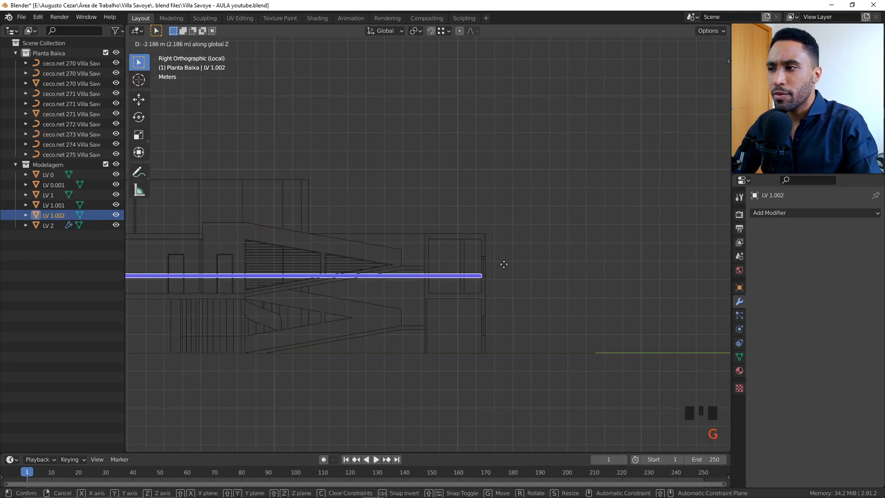
{"action": "type", "text": ".2-"}
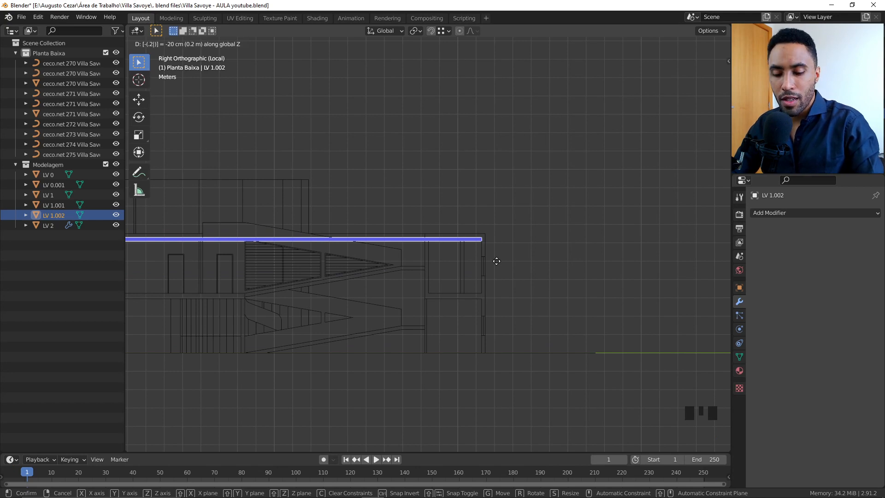
{"action": "type", "text": "g"}
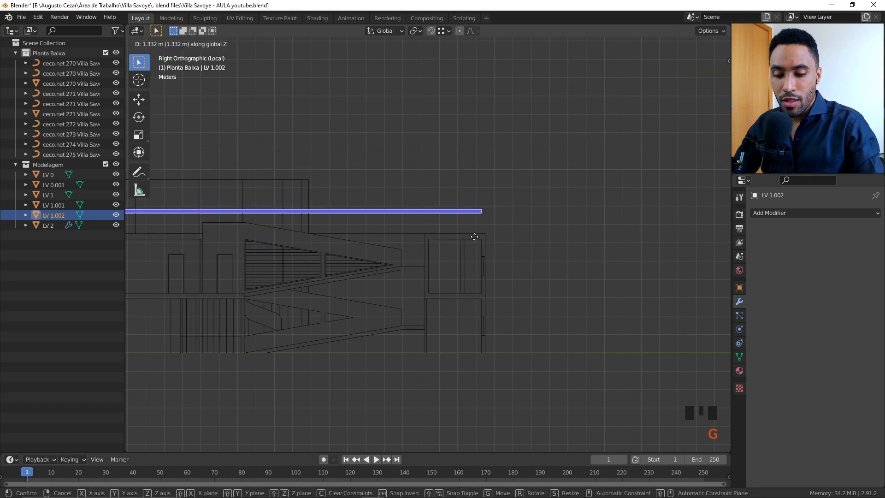
{"action": "type", "text": ".20"}
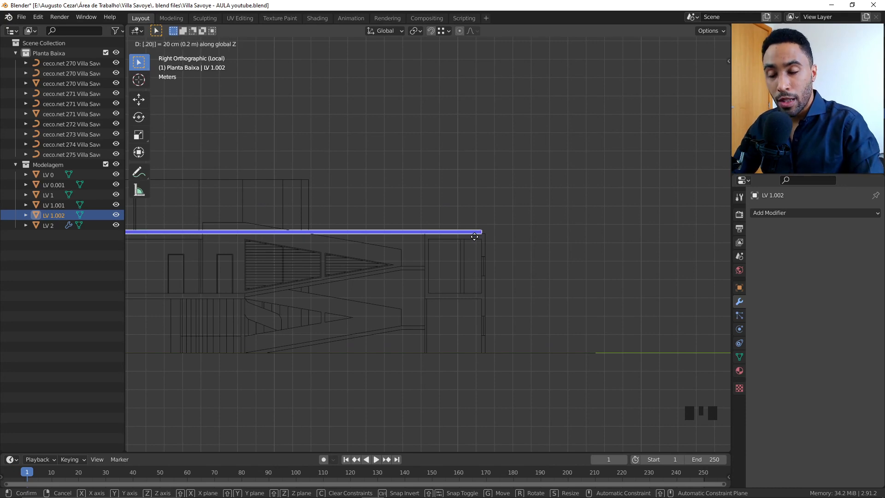
{"action": "key", "text": "minus"}
{"action": "key", "text": "Return"}
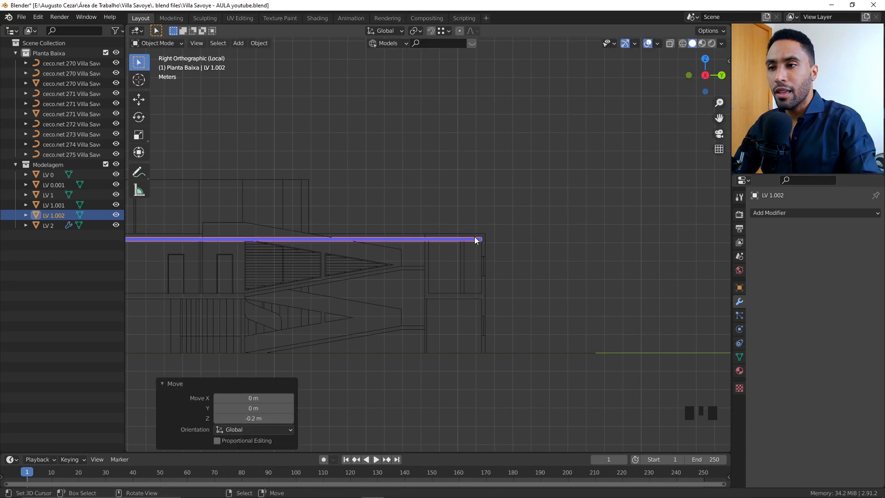
- Leave the isolated view and turn off the Face Orientation overlay
{"action": "key", "text": "KP_Divide"}
{"action": "middle_click_drag", "start_coordinate": [474, 239], "coordinate": [412, 290]}
{"action": "scroll", "coordinate": [471, 159], "scroll_direction": "up", "scroll_amount": 3}
{"action": "left_click", "coordinate": [657, 44]}
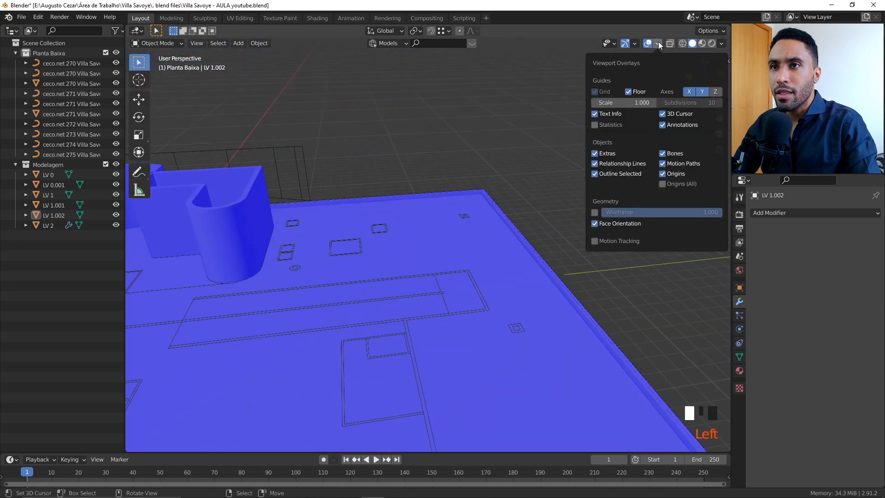
{"action": "left_click", "coordinate": [595, 224]}
{"action": "scroll", "coordinate": [405, 239], "scroll_direction": "down", "scroll_amount": 3}
{"action": "scroll", "coordinate": [456, 235], "scroll_direction": "down", "scroll_amount": 1, "text": "shift"}
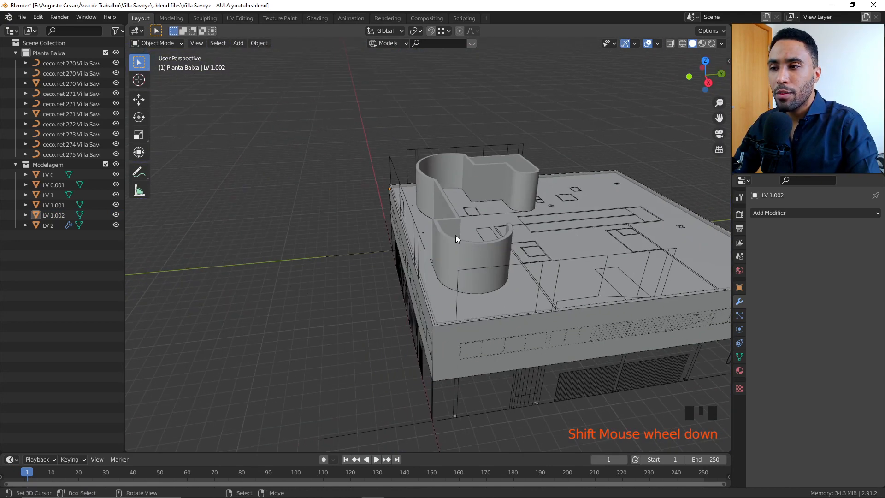
- Enter Edit Mode on the LV 2 walls in front wireframe view and select all their bottom vertices
{"action": "middle_click_drag", "start_coordinate": [455, 235], "coordinate": [393, 211]}
{"action": "right_click", "coordinate": [524, 179]}
{"action": "key", "text": "KP_1"}
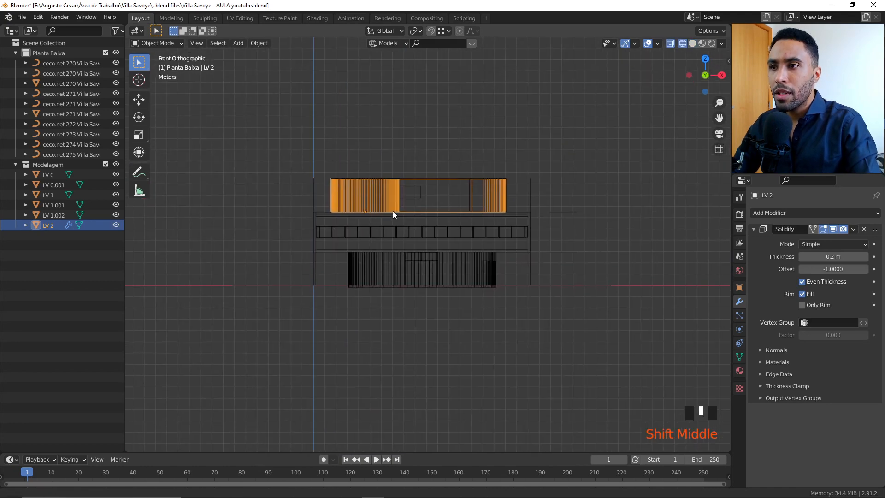
{"action": "scroll", "coordinate": [392, 211], "scroll_direction": "up", "scroll_amount": 2}
{"action": "key", "text": "Tab"}
{"action": "key", "text": "b"}
{"action": "right_click", "coordinate": [212, 171]}
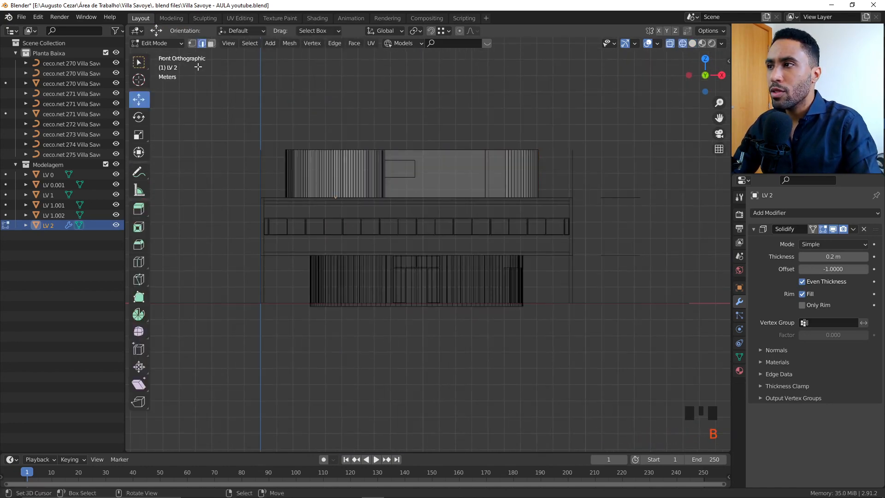
{"action": "left_click", "coordinate": [192, 42]}
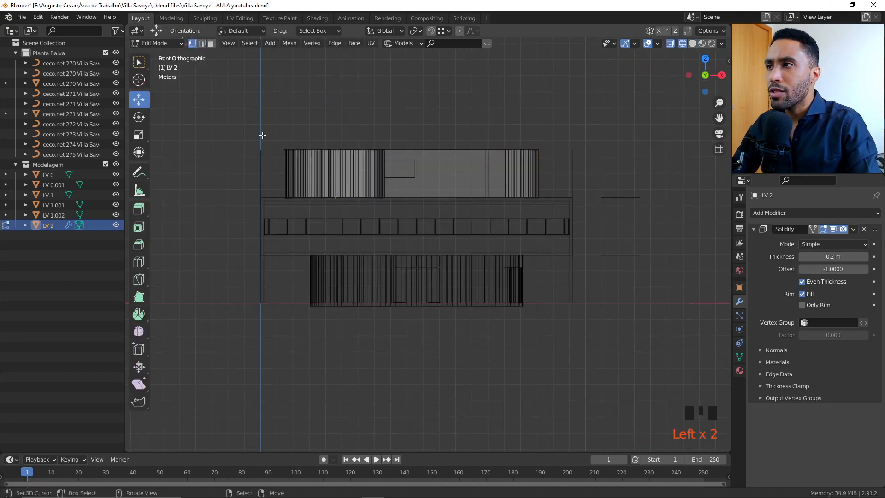
{"action": "left_click_drag", "start_coordinate": [203, 171], "coordinate": [617, 253]}
- Move the LV 2 walls' bottom vertices down 0.2 m along the Z axis to meet the lowered slab
{"action": "scroll", "coordinate": [519, 213], "scroll_direction": "up", "scroll_amount": 2}
{"action": "middle_click_drag", "start_coordinate": [519, 214], "coordinate": [443, 244], "text": "shift"}
{"action": "scroll", "coordinate": [412, 171], "scroll_direction": "up", "scroll_amount": 3}
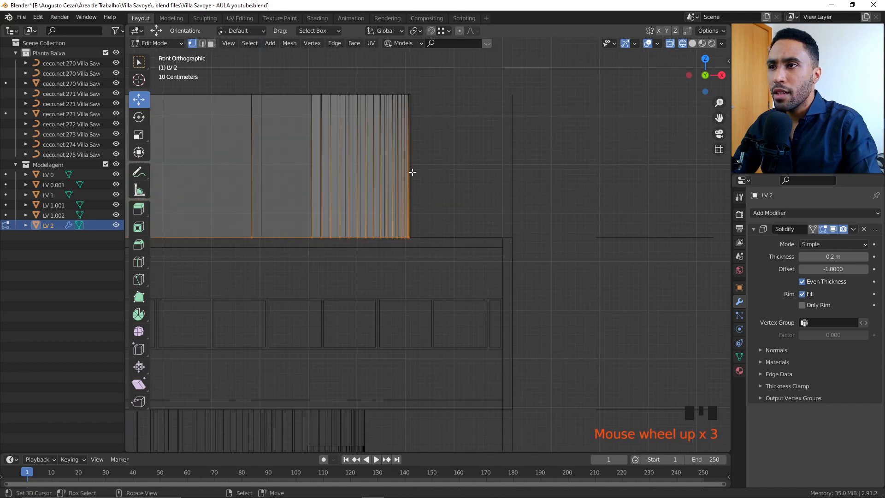
{"action": "middle_click_drag", "start_coordinate": [439, 198], "coordinate": [227, 237], "text": "shift"}
{"action": "scroll", "coordinate": [227, 237], "scroll_direction": "down", "scroll_amount": 2}
{"action": "middle_click_drag", "start_coordinate": [294, 237], "coordinate": [537, 233], "text": "shift"}
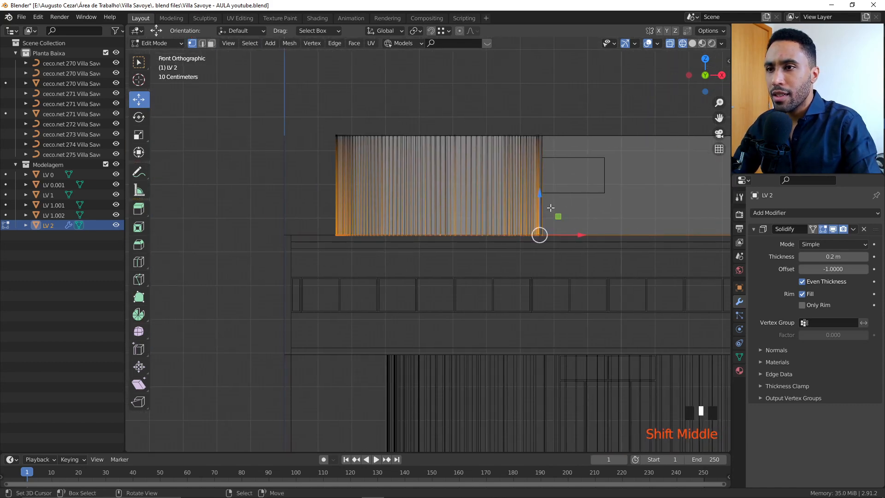
{"action": "left_click_drag", "start_coordinate": [537, 233], "coordinate": [292, 241]}
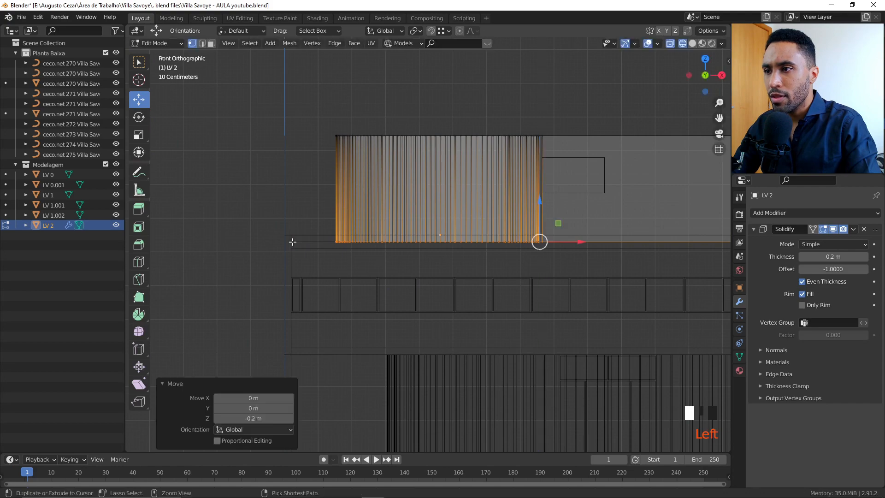
- Return the LV 2 walls to Object Mode and switch the viewport to solid shading
{"action": "key", "text": "Tab"}
{"action": "mouse_move", "coordinate": [379, 243]}
{"action": "middle_mouse_down"}
{"action": "mouse_move", "coordinate": [468, 290]}
{"action": "mouse_move", "coordinate": [483, 274]}
{"action": "mouse_move", "coordinate": [516, 270]}
{"action": "middle_mouse_up"}
{"action": "key", "text": "z"}
{"action": "left_click", "coordinate": [519, 290]}
{"action": "scroll", "coordinate": [530, 315], "scroll_direction": "down", "scroll_amount": 1}
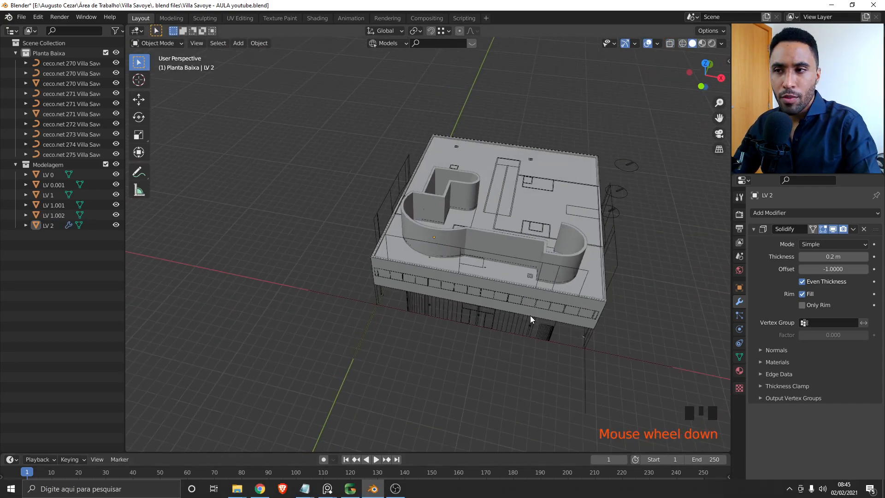
- Examine the roof slab, parapet and curved LV 2 walls and compare them with the villa's reference photo
{"action": "scroll", "coordinate": [393, 270], "scroll_direction": "up", "scroll_amount": 4}
{"action": "middle_click_drag", "start_coordinate": [393, 270], "coordinate": [527, 303]}
{"action": "right_click", "coordinate": [501, 247]}
{"action": "right_click", "coordinate": [472, 218]}
{"action": "middle_click_drag", "start_coordinate": [407, 217], "coordinate": [498, 297], "text": "shift"}
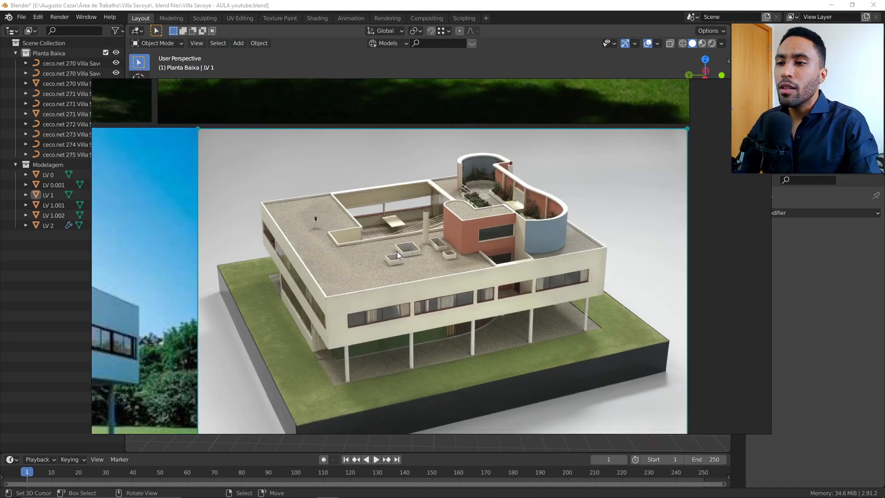
{"action": "scroll", "coordinate": [456, 239], "scroll_direction": "down", "scroll_amount": 2}
{"action": "middle_click_drag", "start_coordinate": [464, 269], "coordinate": [488, 270]}
{"action": "scroll", "coordinate": [440, 217], "scroll_direction": "up", "scroll_amount": 3}
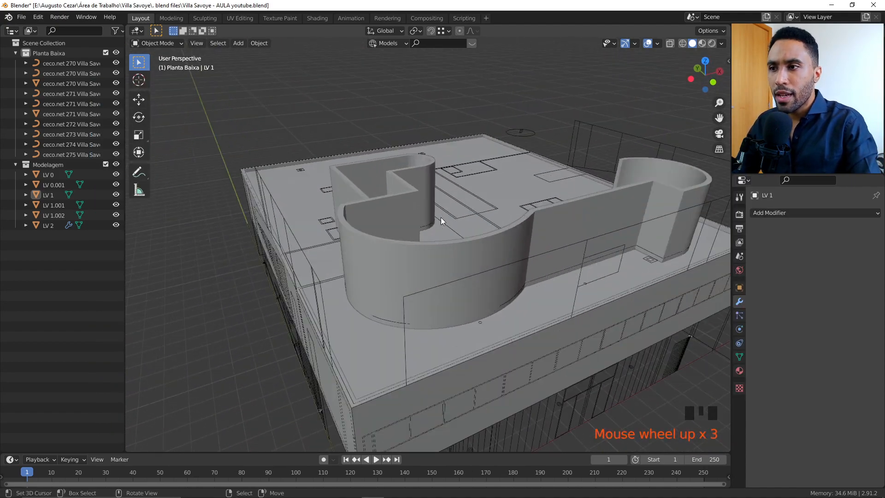
{"action": "middle_click_drag", "start_coordinate": [440, 217], "coordinate": [432, 262]}
{"action": "scroll", "coordinate": [480, 217], "scroll_direction": "down", "scroll_amount": 2}
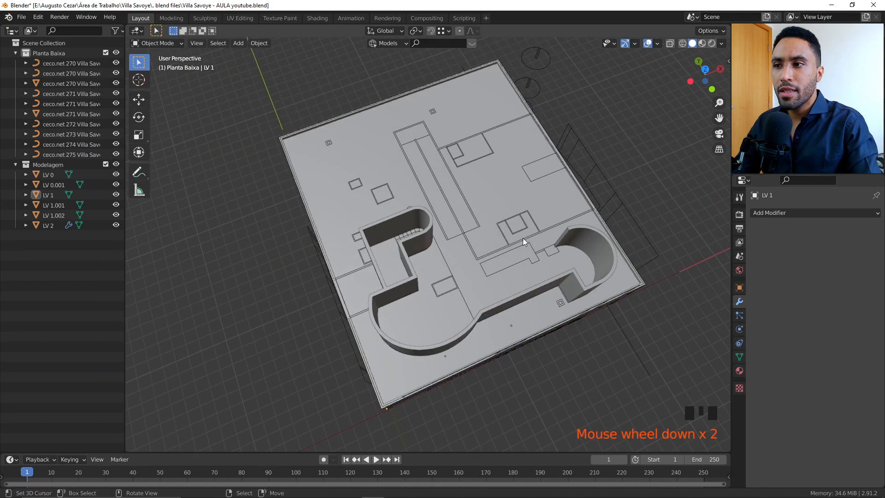
{"action": "middle_click_drag", "start_coordinate": [523, 237], "coordinate": [551, 222]}
- Select the upper slab LV 1.002 and the floor slab LV 1.001 to inspect both from above and below
{"action": "right_click", "coordinate": [460, 308]}
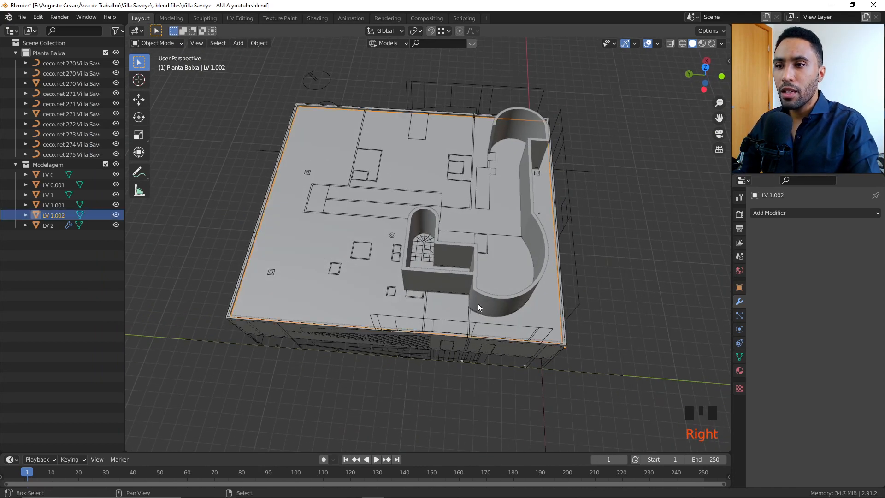
{"action": "middle_click_drag", "start_coordinate": [478, 303], "coordinate": [440, 232], "text": "shift"}
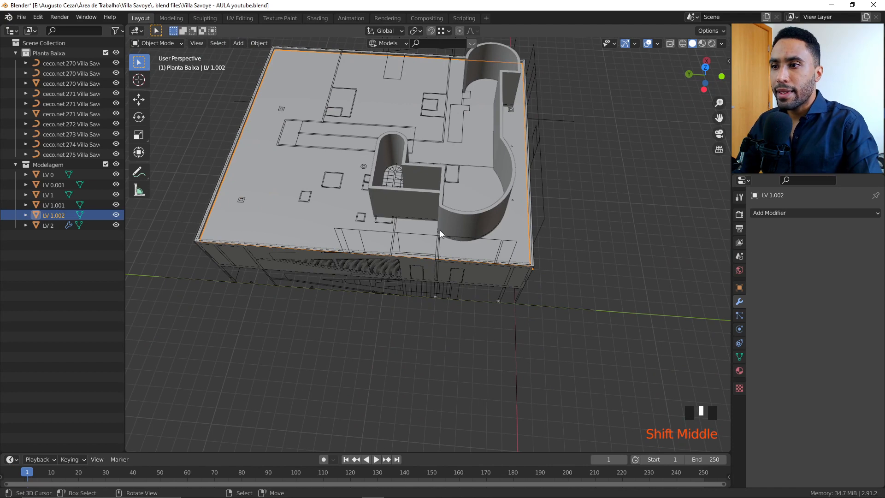
{"action": "middle_click_drag", "start_coordinate": [513, 303], "coordinate": [499, 178]}
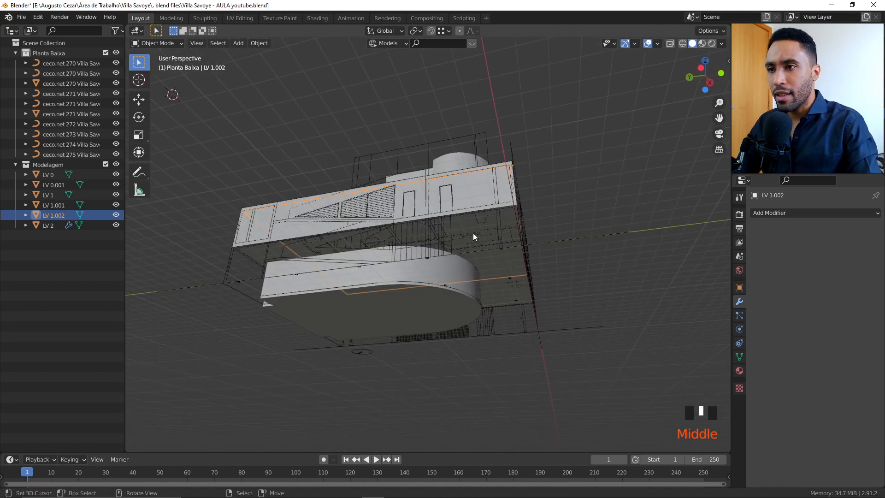
{"action": "right_click", "coordinate": [464, 222], "text": "shift"}
{"action": "middle_click_drag", "start_coordinate": [464, 222], "coordinate": [481, 239]}
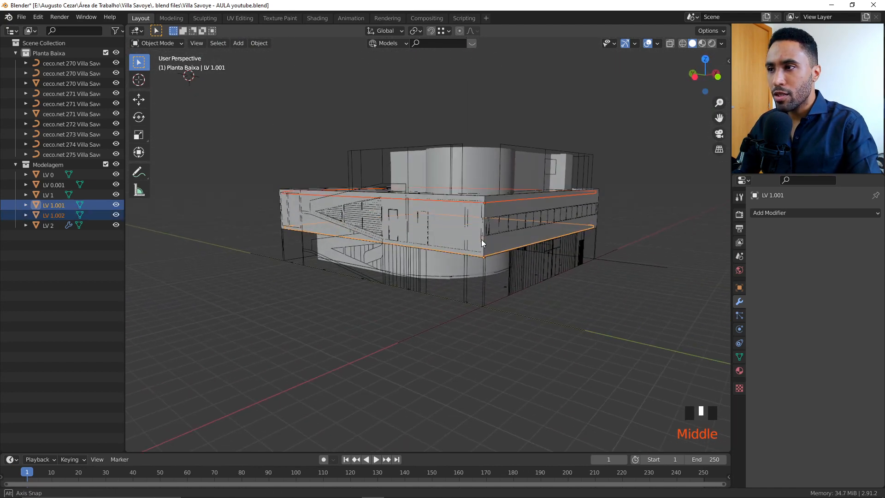
{"action": "middle_click_drag", "start_coordinate": [430, 206], "coordinate": [342, 201]}
- Rename the upper slab LV 1.002 as Piso
{"action": "right_click", "coordinate": [311, 184]}
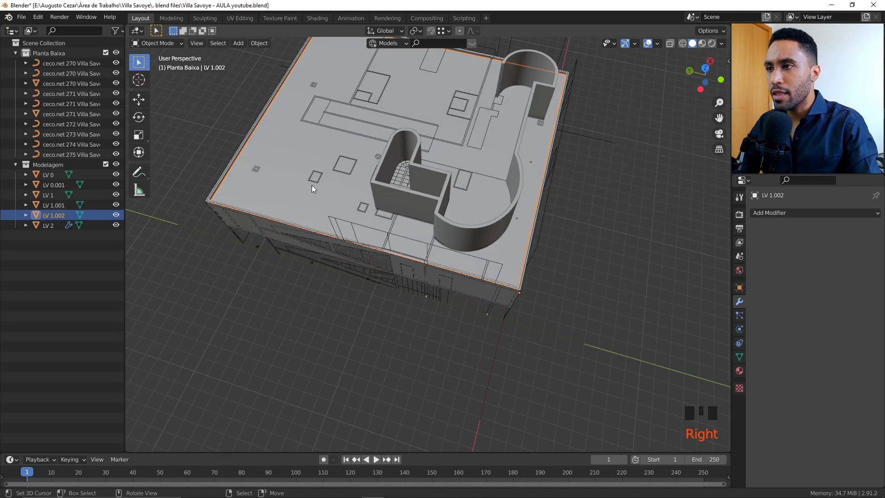
{"action": "key", "text": "F2"}
{"action": "type", "text": "P"}
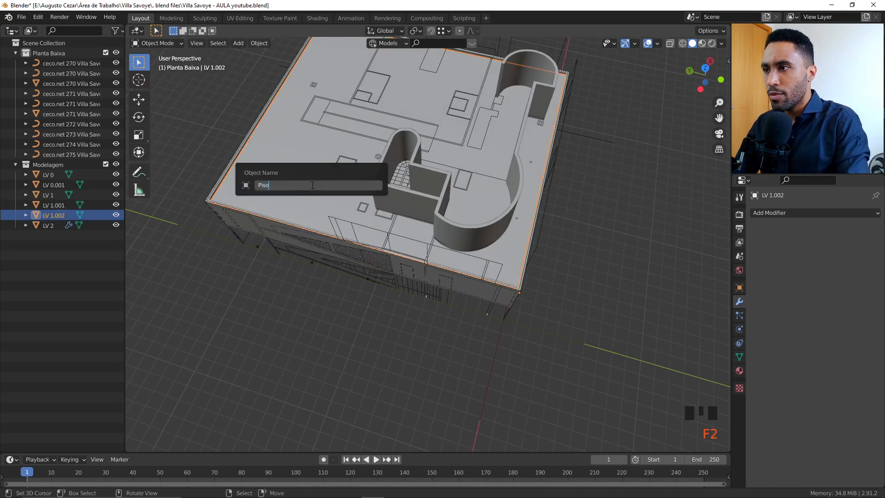
{"action": "type", "text": "iso"}
{"action": "key", "text": "Return"}
- Select the LV 1 floor slab from below and give it the name Piso as well
{"action": "middle_click_drag", "start_coordinate": [311, 184], "coordinate": [354, 107]}
{"action": "right_click", "coordinate": [493, 281]}
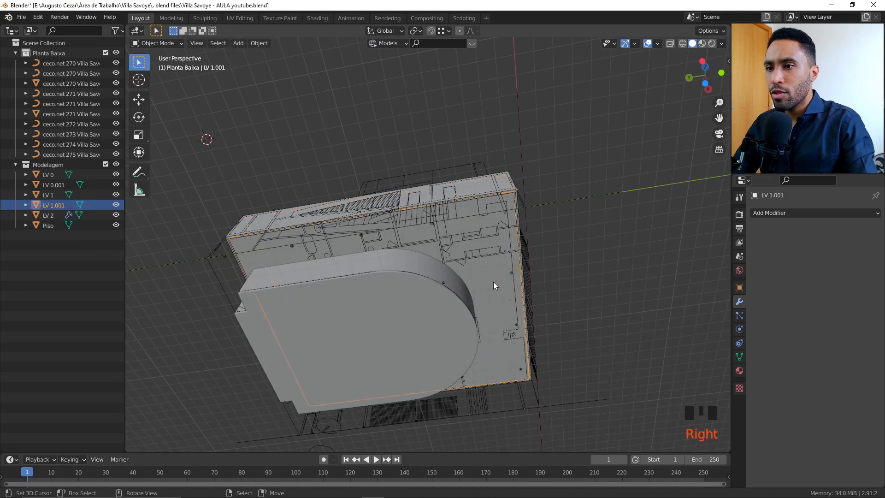
{"action": "key", "text": "F2"}
{"action": "type", "text": "Piso"}
{"action": "key", "text": "Return"}
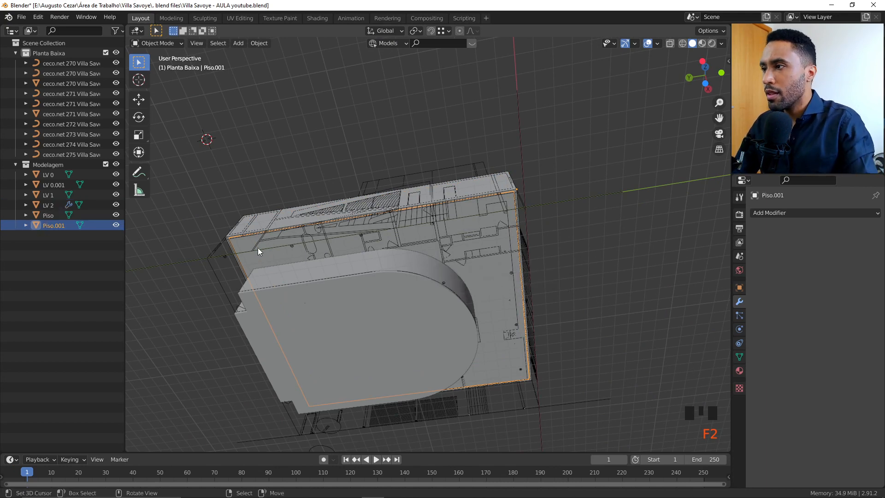
- Rename the ground-floor slab LV 0.001 as Piso and clear the selection
{"action": "left_click", "coordinate": [39, 222]}
{"action": "left_click", "coordinate": [52, 212]}
{"action": "left_click", "coordinate": [62, 185]}
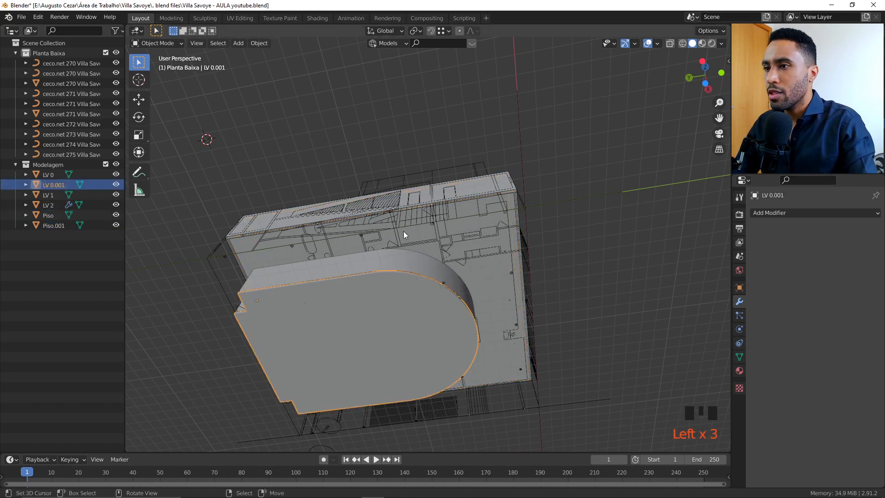
{"action": "left_click", "coordinate": [57, 186]}
{"action": "double_click", "coordinate": [57, 185]}
{"action": "type", "text": "Piso"}
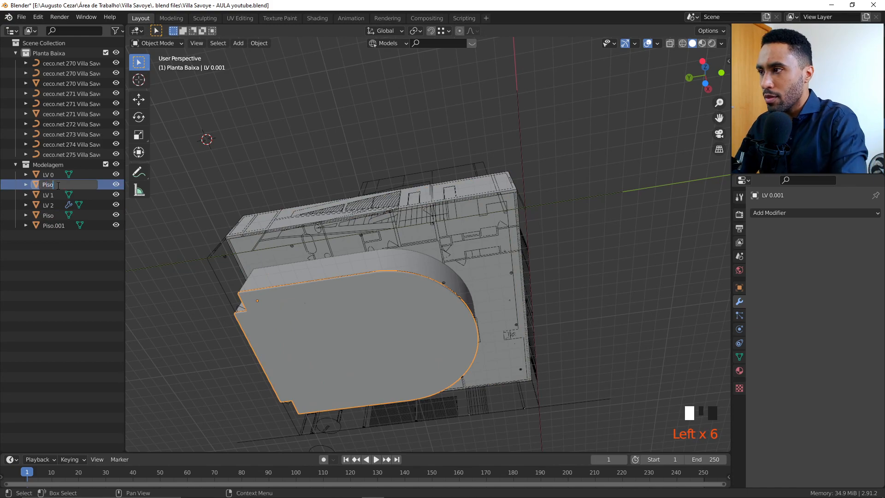
{"action": "key", "text": "Return"}
{"action": "key", "text": "alt+a"}
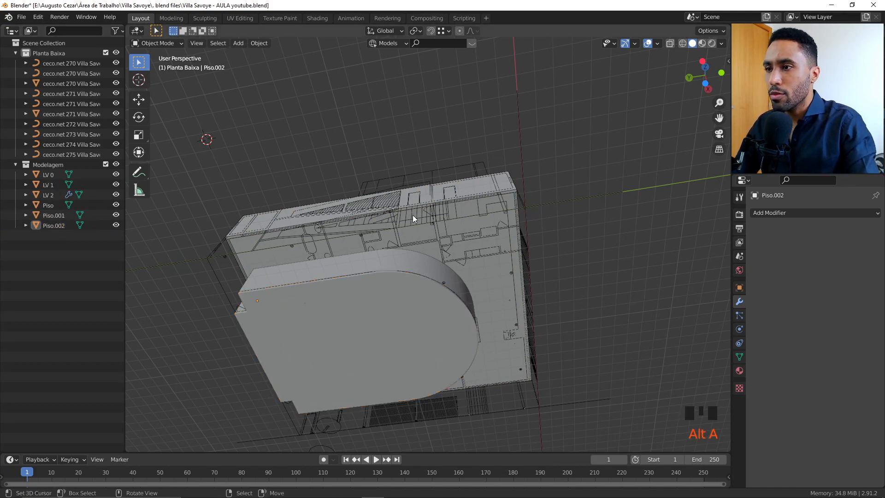
- Turn off the Planta Baixa collection to view the modelled walls and slabs on their own
{"action": "middle_click_drag", "start_coordinate": [413, 214], "coordinate": [453, 265]}
{"action": "left_click", "coordinate": [105, 53]}
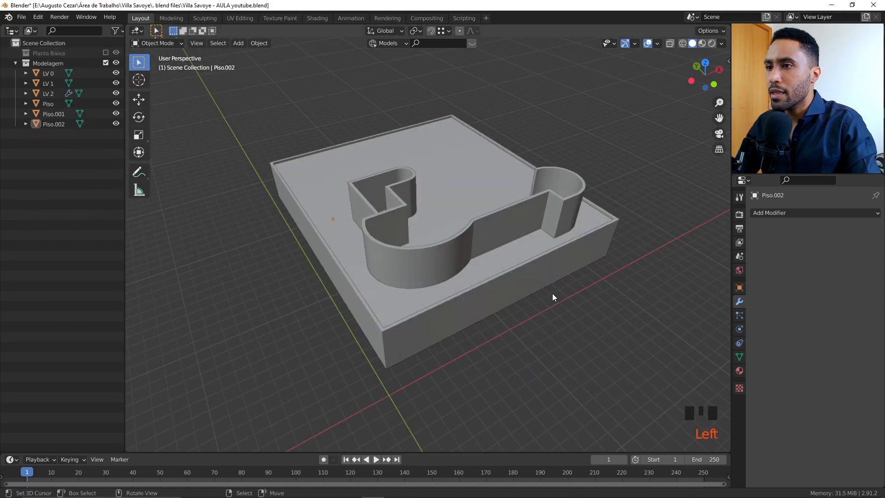
{"action": "middle_click_drag", "start_coordinate": [552, 293], "coordinate": [495, 221]}
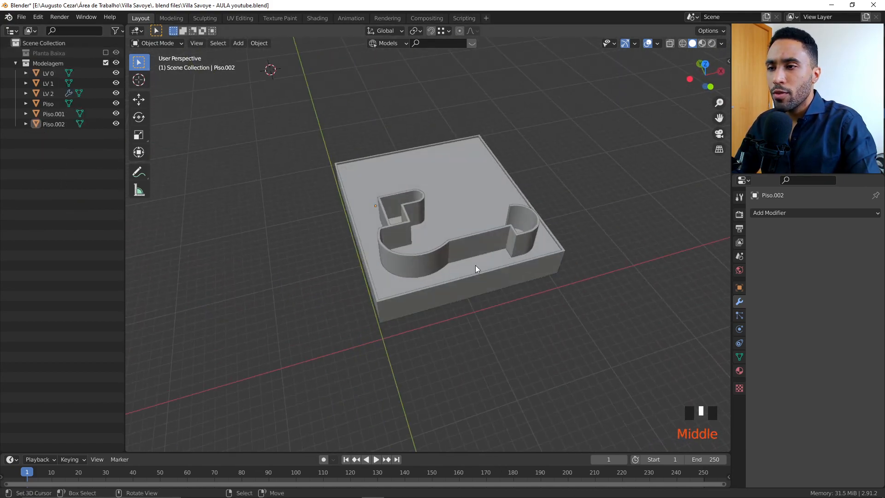
- Hide LV 1, LV 2, Piso and Piso.001, leaving only the LV 0 walls and their floor slab shown
{"action": "key", "text": "KP_1"}
{"action": "left_click_drag", "start_coordinate": [603, 253], "coordinate": [278, 166]}
{"action": "key", "text": "h"}
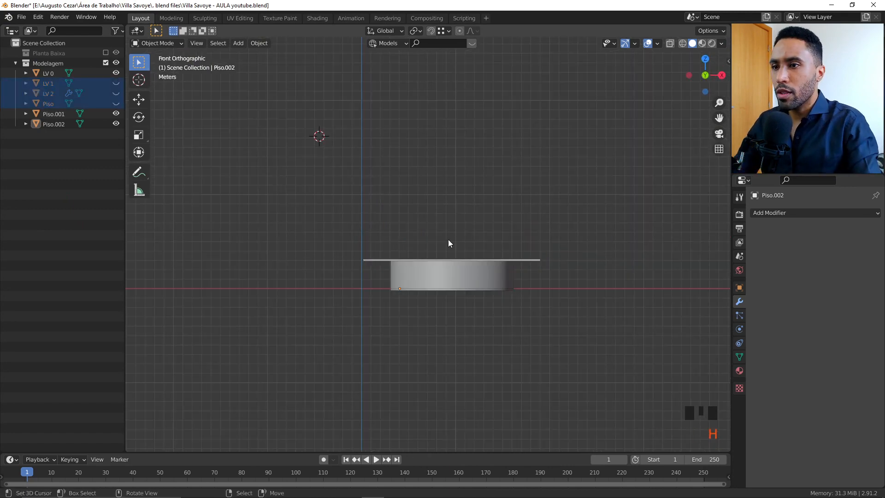
{"action": "middle_click_drag", "start_coordinate": [448, 239], "coordinate": [473, 233]}
{"action": "right_click", "coordinate": [472, 233]}
{"action": "key", "text": "h"}
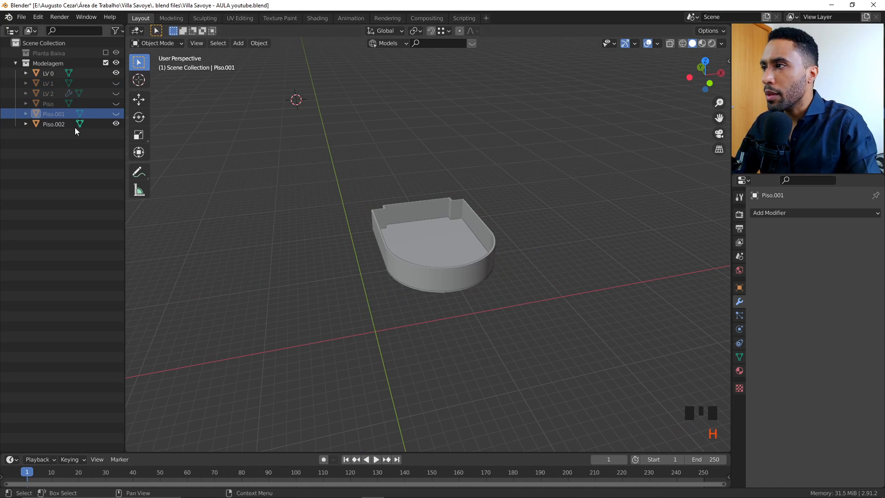
{"action": "left_click_drag", "start_coordinate": [116, 83], "coordinate": [117, 101]}
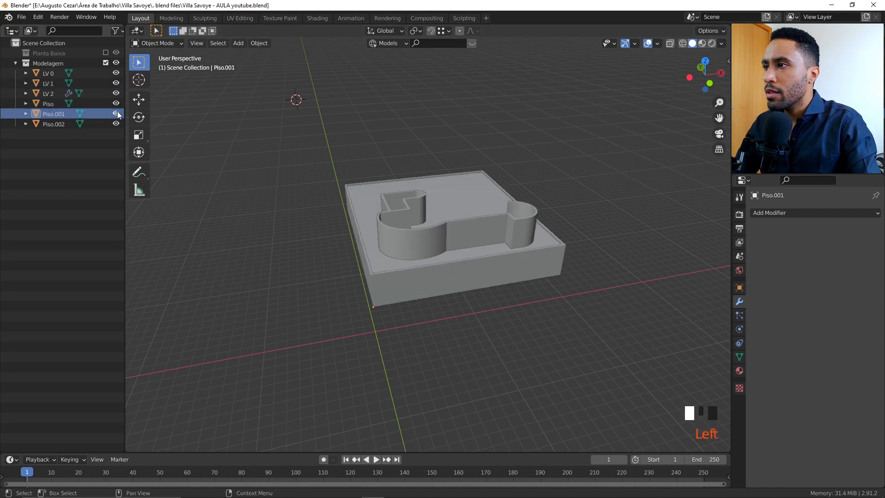
{"action": "key", "text": "ctrl+z"}
- Turn the Planta Baixa collection back on and hide its drawings 272 to 275
{"action": "scroll", "coordinate": [452, 231], "scroll_direction": "up", "scroll_amount": 3}
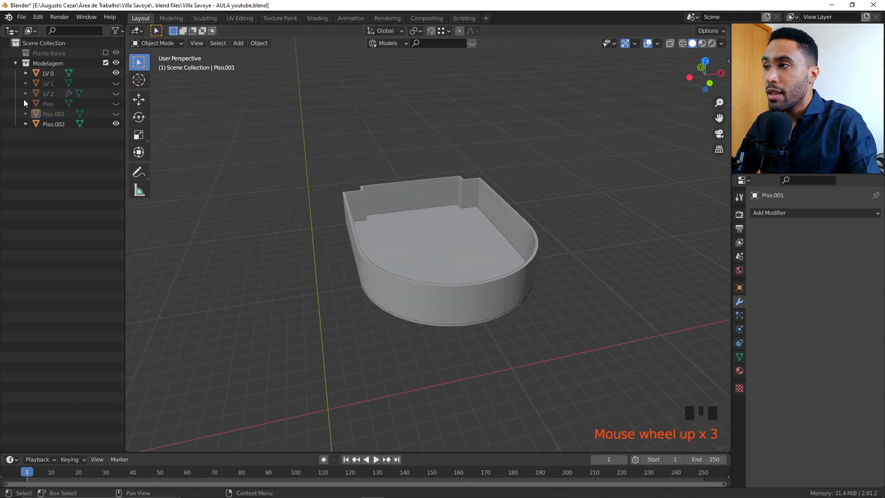
{"action": "left_click", "coordinate": [106, 53]}
{"action": "scroll", "coordinate": [530, 212], "scroll_direction": "down", "scroll_amount": 2}
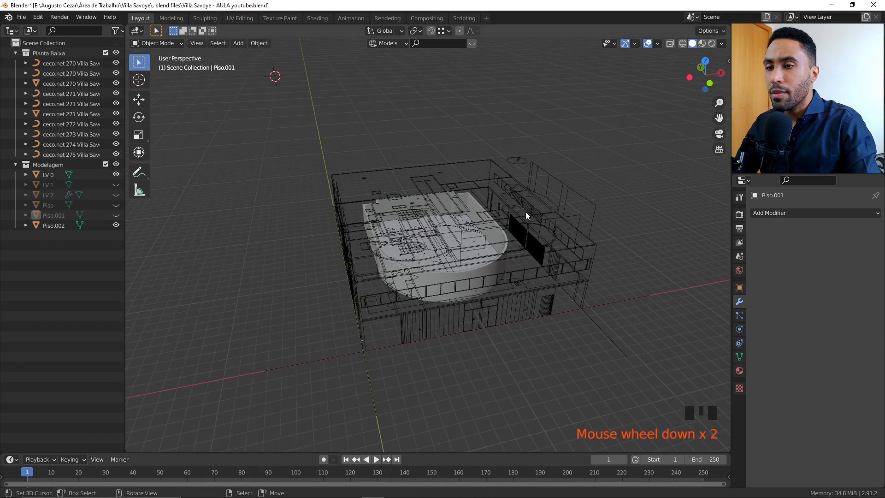
{"action": "key", "text": "KP_1"}
{"action": "left_click_drag", "start_coordinate": [322, 252], "coordinate": [622, 142]}
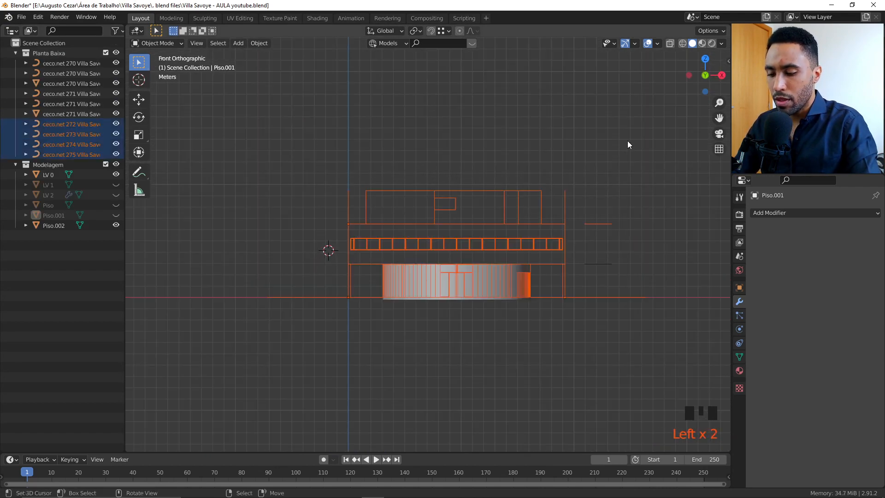
{"action": "key", "text": "h"}
- Hide the first two 271 first-floor plan curves and view the ground floor from the top with X-ray on
{"action": "left_click_drag", "start_coordinate": [588, 233], "coordinate": [628, 270]}
{"action": "mouse_move", "coordinate": [627, 270]}
{"action": "middle_mouse_down"}
{"action": "mouse_move", "coordinate": [587, 300]}
{"action": "mouse_move", "coordinate": [595, 275]}
{"action": "mouse_move", "coordinate": [557, 152]}
{"action": "mouse_move", "coordinate": [452, 200]}
{"action": "mouse_move", "coordinate": [455, 253]}
{"action": "middle_mouse_up"}
{"action": "key", "text": "h"}
{"action": "right_click", "coordinate": [554, 149]}
{"action": "key", "text": "h"}
{"action": "scroll", "coordinate": [466, 199], "scroll_direction": "up", "scroll_amount": 3}
{"action": "key", "text": "KP_7"}
{"action": "key", "text": "z"}
{"action": "left_click", "coordinate": [437, 256]}
- Add a 2 m plane and snap its corner to where the interior wall meets the exterior wall's inner face
{"action": "scroll", "coordinate": [366, 191], "scroll_direction": "up", "scroll_amount": 3}
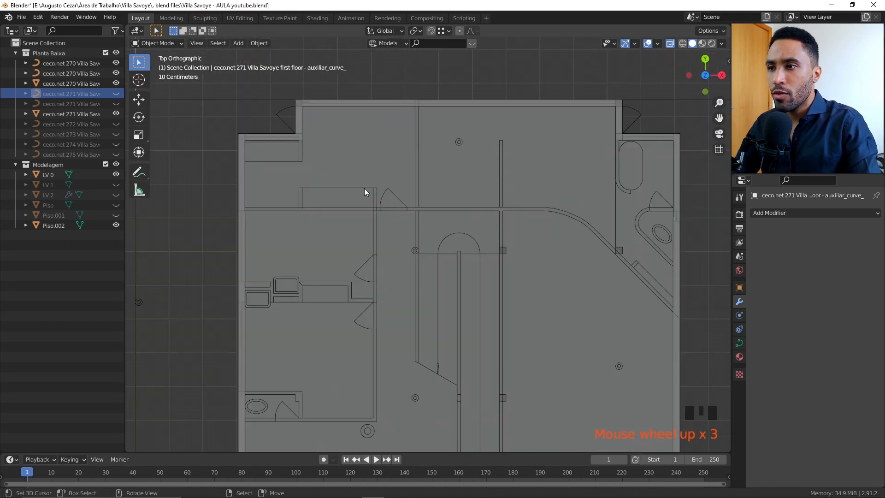
{"action": "mouse_move", "coordinate": [365, 192]}
{"action": "middle_mouse_down", "text": "shift"}
{"action": "mouse_move", "coordinate": [421, 210]}
{"action": "mouse_move", "coordinate": [415, 173]}
{"action": "mouse_move", "coordinate": [424, 187]}
{"action": "middle_mouse_up", "text": "shift"}
{"action": "scroll", "coordinate": [424, 216], "scroll_direction": "up", "scroll_amount": 3}
{"action": "middle_click_drag", "start_coordinate": [394, 246], "coordinate": [419, 229], "text": "shift"}
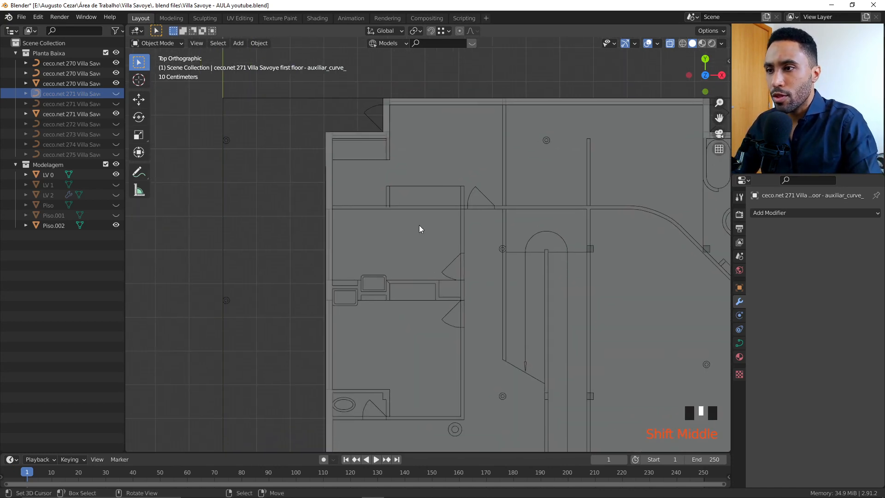
{"action": "key", "text": "shift+a"}
{"action": "left_click", "coordinate": [502, 215]}
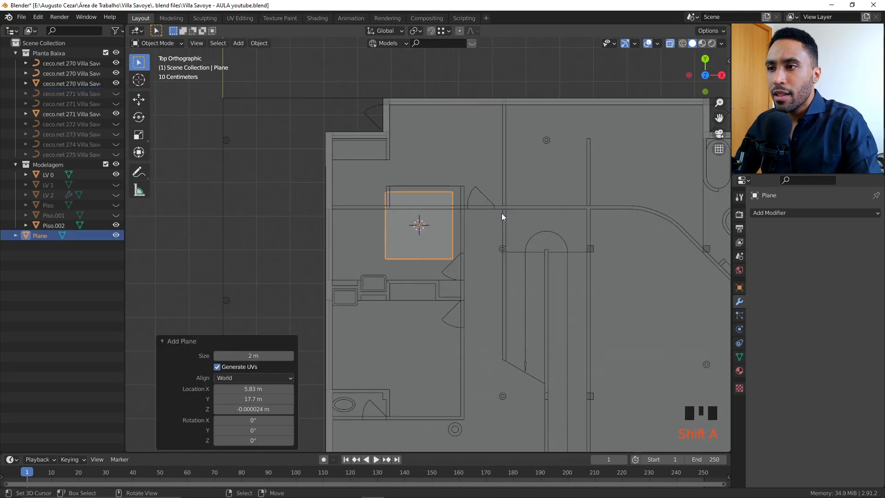
{"action": "scroll", "coordinate": [454, 268], "scroll_direction": "down", "scroll_amount": 2}
{"action": "middle_click_drag", "start_coordinate": [454, 269], "coordinate": [474, 279], "text": "shift"}
{"action": "scroll", "coordinate": [474, 280], "scroll_direction": "up", "scroll_amount": 5}
{"action": "key", "text": "g"}
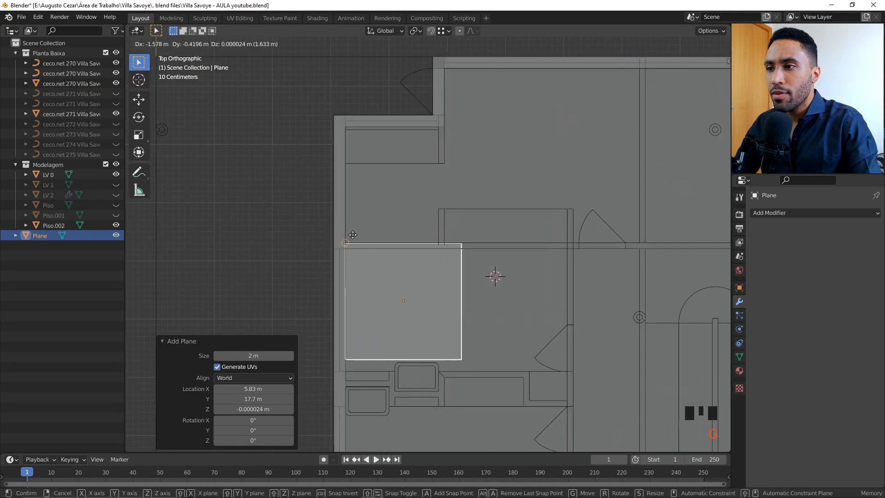
{"action": "left_click", "coordinate": [352, 232]}
- Narrow the plane to the interior wall's thickness and stretch its end about 1.81 m along X to the crossing wall
{"action": "key", "text": "Tab"}
{"action": "left_click_drag", "start_coordinate": [299, 315], "coordinate": [468, 389]}
{"action": "left_click_drag", "start_coordinate": [404, 317], "coordinate": [442, 241]}
{"action": "left_click", "coordinate": [463, 246]}
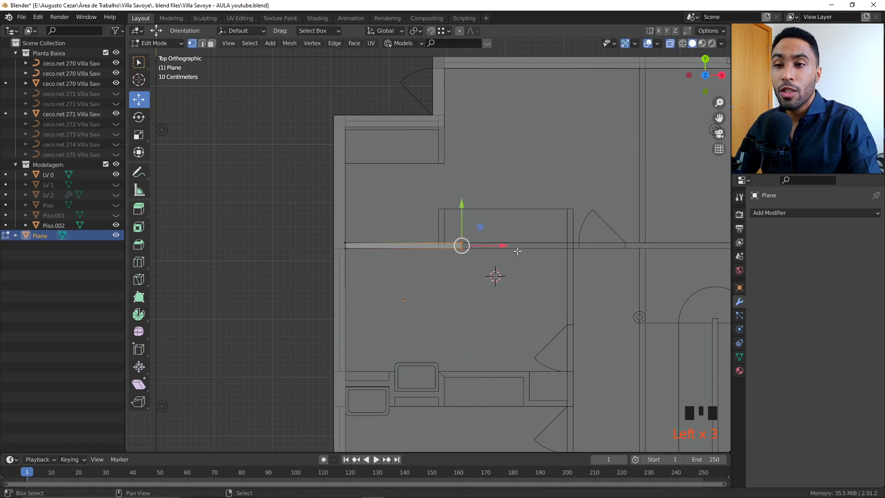
{"action": "middle_click_drag", "start_coordinate": [527, 256], "coordinate": [383, 209], "text": "shift"}
{"action": "left_click_drag", "start_coordinate": [367, 203], "coordinate": [435, 202]}
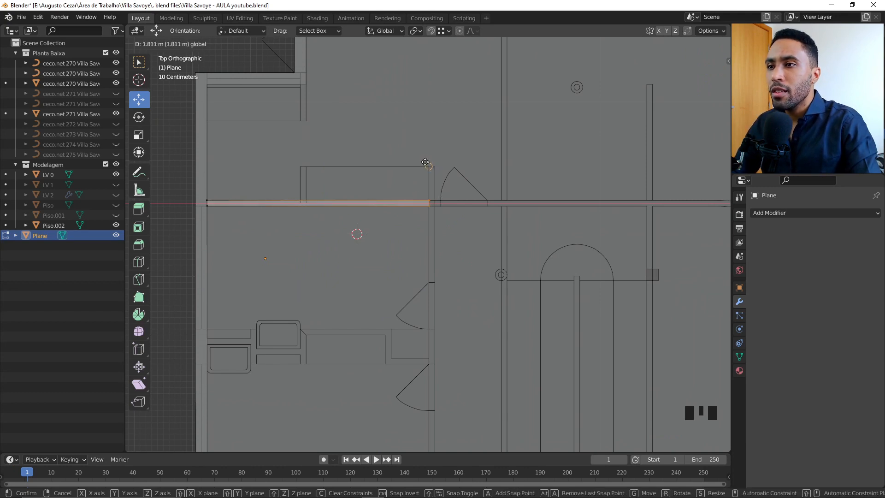
{"action": "left_click_drag", "start_coordinate": [425, 162], "coordinate": [425, 162], "text": "ctrl"}
- Extrude the strip along X across the first crossing wall, about 3.64 m to the wall beyond the ramp, and across that wall
{"action": "scroll", "coordinate": [484, 198], "scroll_direction": "up", "scroll_amount": 4}
{"action": "key", "text": "e"}
{"action": "left_click", "coordinate": [366, 163]}
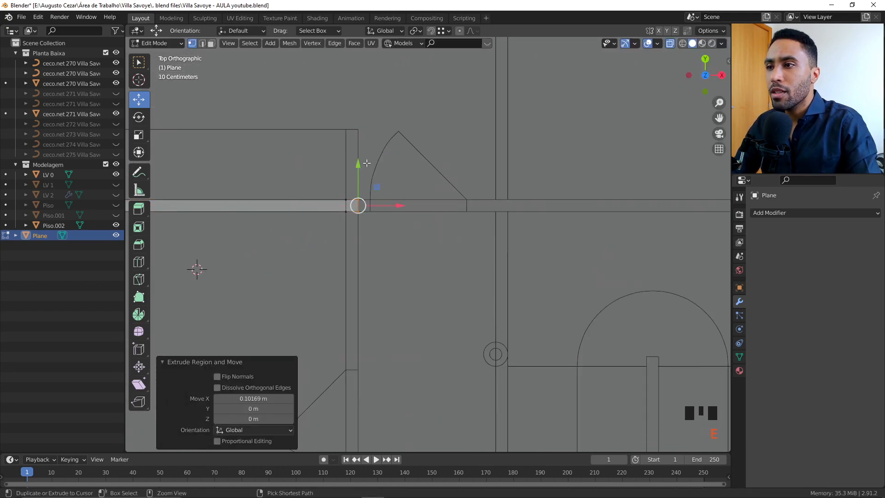
{"action": "scroll", "coordinate": [366, 163], "scroll_direction": "down", "scroll_amount": 3}
{"action": "key", "text": "e"}
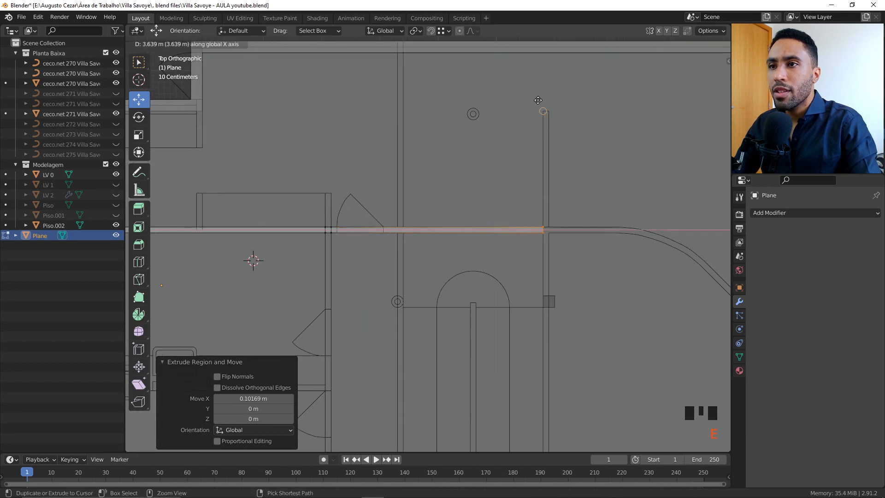
{"action": "left_click", "coordinate": [538, 100]}
{"action": "middle_click_drag", "start_coordinate": [533, 217], "coordinate": [376, 217], "text": "shift"}
{"action": "scroll", "coordinate": [391, 211], "scroll_direction": "up", "scroll_amount": 1}
{"action": "key", "text": "e"}
{"action": "key", "text": "x"}
{"action": "left_click", "coordinate": [379, 66]}
- Extrude the strip further along X and pull its end back about 2.21 m to where the curved wall begins
{"action": "key", "text": "e"}
{"action": "key", "text": "x"}
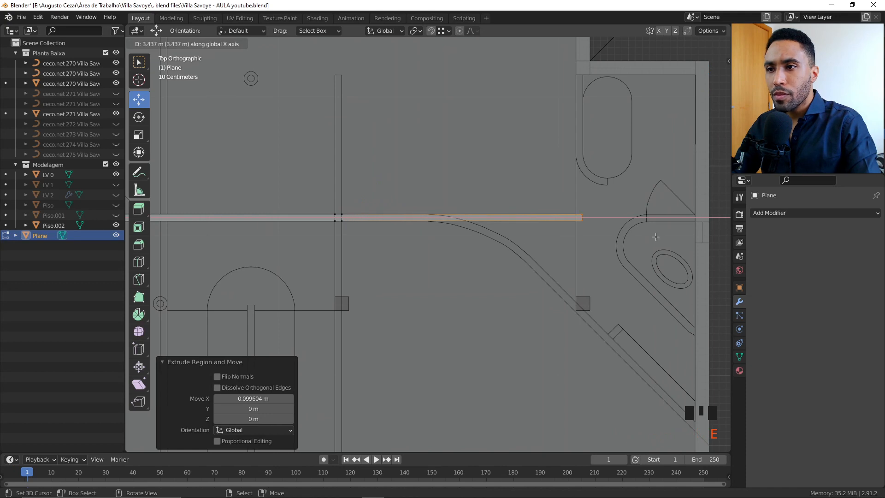
{"action": "left_click", "coordinate": [656, 236]}
{"action": "left_click_drag", "start_coordinate": [610, 214], "coordinate": [432, 211]}
{"action": "scroll", "coordinate": [427, 216], "scroll_direction": "down", "scroll_amount": 1}
{"action": "middle_click_drag", "start_coordinate": [213, 237], "coordinate": [288, 247], "text": "shift"}
{"action": "scroll", "coordinate": [481, 243], "scroll_direction": "up", "scroll_amount": 3}
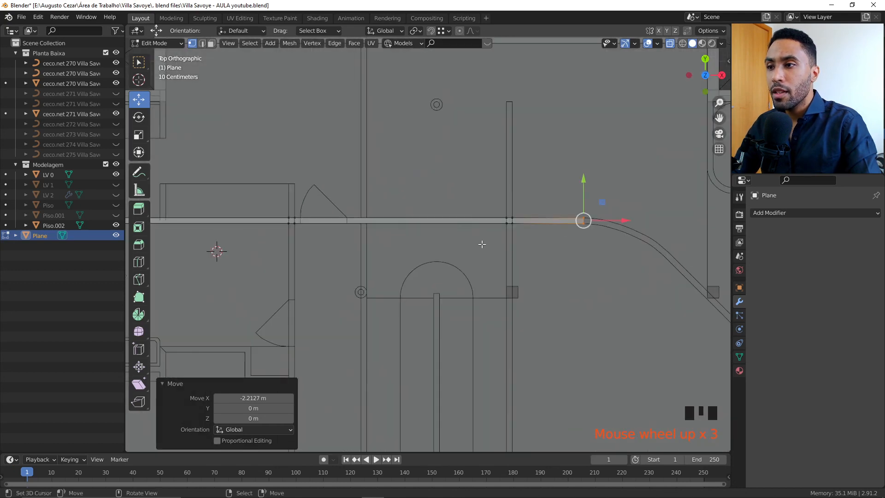
- Add two loop cuts to the strip aligned with both faces of the crossing wall between the door and the ramp
{"action": "key", "text": "ctrl+r"}
{"action": "left_click", "coordinate": [402, 222]}
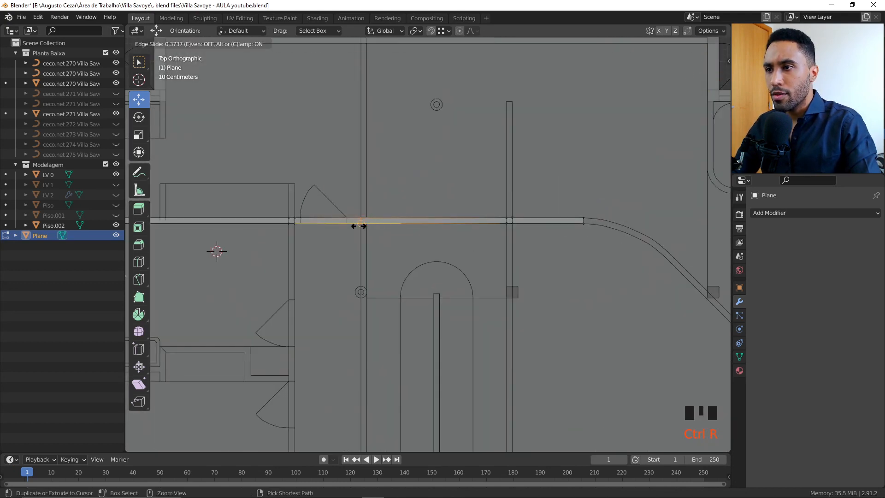
{"action": "left_click", "coordinate": [358, 226]}
{"action": "key", "text": "ctrl+r"}
{"action": "left_click", "coordinate": [360, 220]}
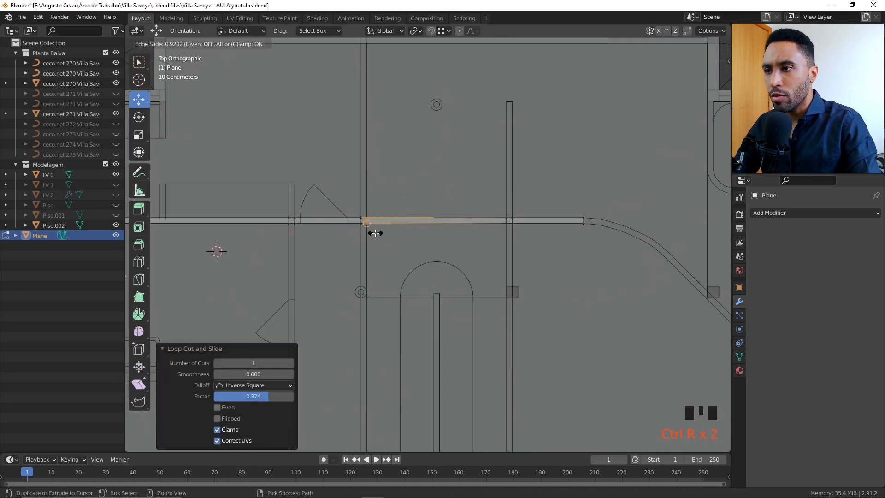
{"action": "left_click", "coordinate": [375, 233]}
{"action": "key", "text": "alt+a"}
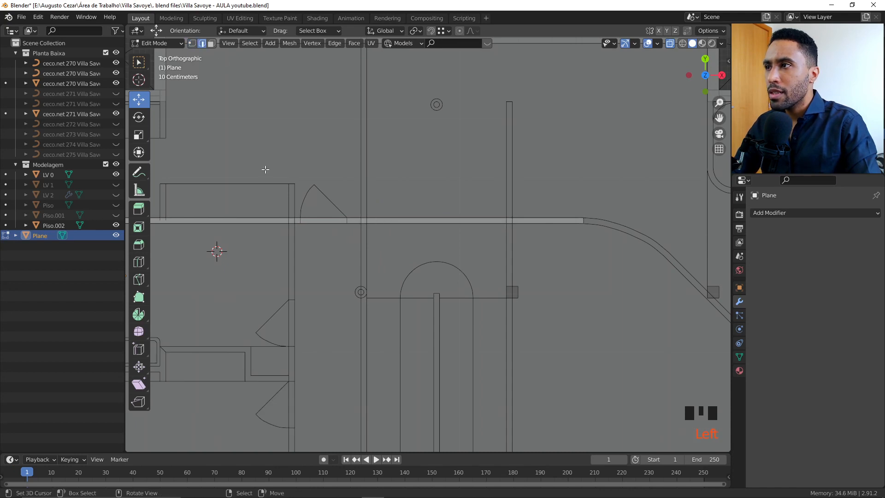
- Add two loop cuts to the strip aligned with both faces of the closet's short side wall
{"action": "left_click", "coordinate": [293, 220]}
{"action": "middle_click_drag", "start_coordinate": [186, 228], "coordinate": [374, 230], "text": "shift"}
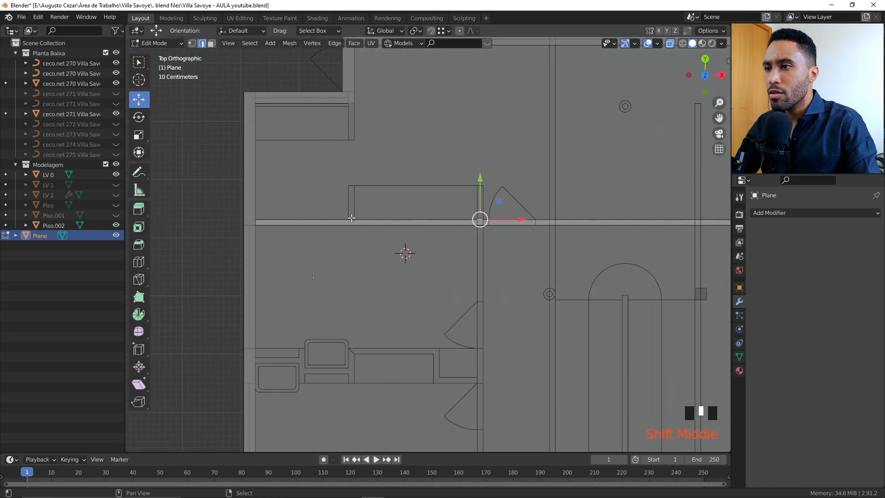
{"action": "right_click", "coordinate": [422, 208], "text": "shift"}
{"action": "scroll", "coordinate": [362, 215], "scroll_direction": "up", "scroll_amount": 2}
{"action": "key", "text": "ctrl+r"}
{"action": "left_click", "coordinate": [316, 206]}
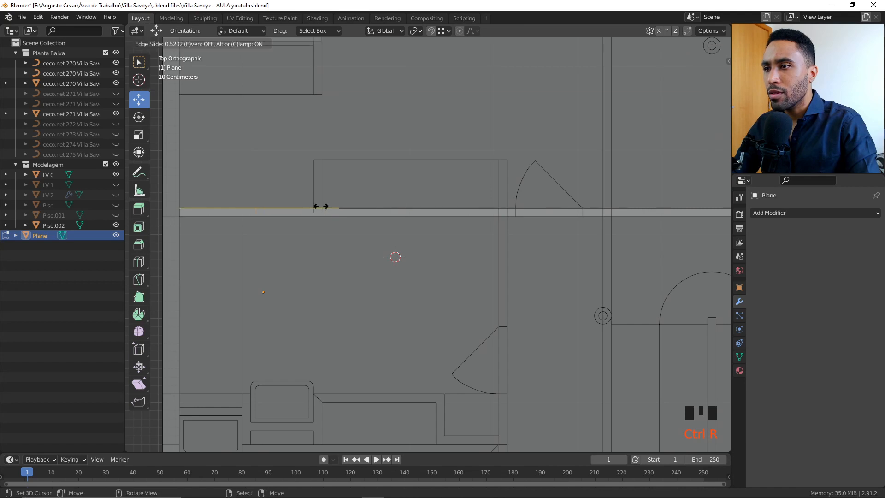
{"action": "left_click", "coordinate": [313, 209]}
{"action": "key", "text": "ctrl+r"}
{"action": "right_click", "coordinate": [317, 208]}
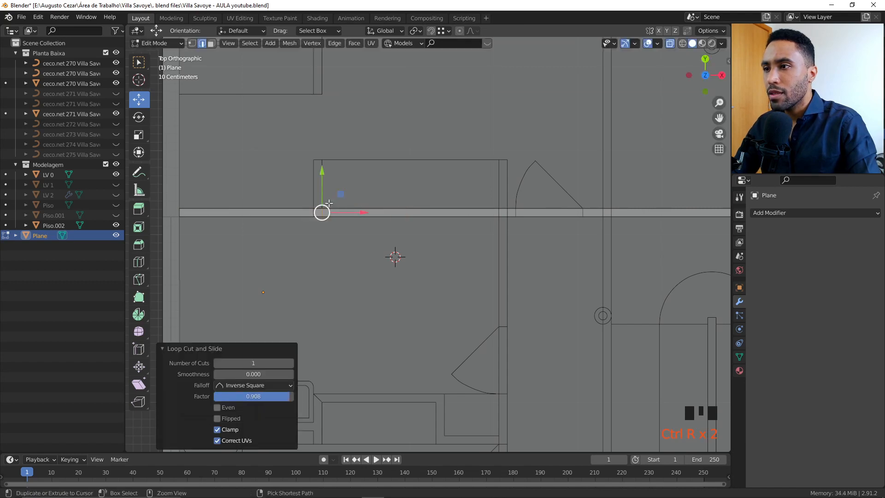
- Extrude the edges at both closet side walls about 0.58 m along Y to the closet's outer line
{"action": "right_click", "coordinate": [500, 209], "text": "shift"}
{"action": "key", "text": "e"}
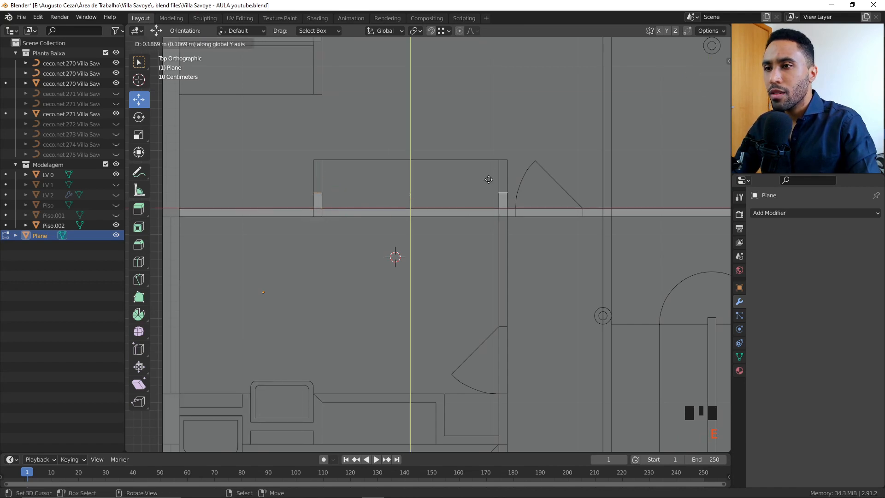
{"action": "left_click", "coordinate": [500, 159]}
- Extrude the edge at the wall beside the door about 2.99 m along Y to the exterior wall and select the next crossing edge
{"action": "scroll", "coordinate": [529, 202], "scroll_direction": "down", "scroll_amount": 5}
{"action": "scroll", "coordinate": [358, 230], "scroll_direction": "up", "scroll_amount": 2}
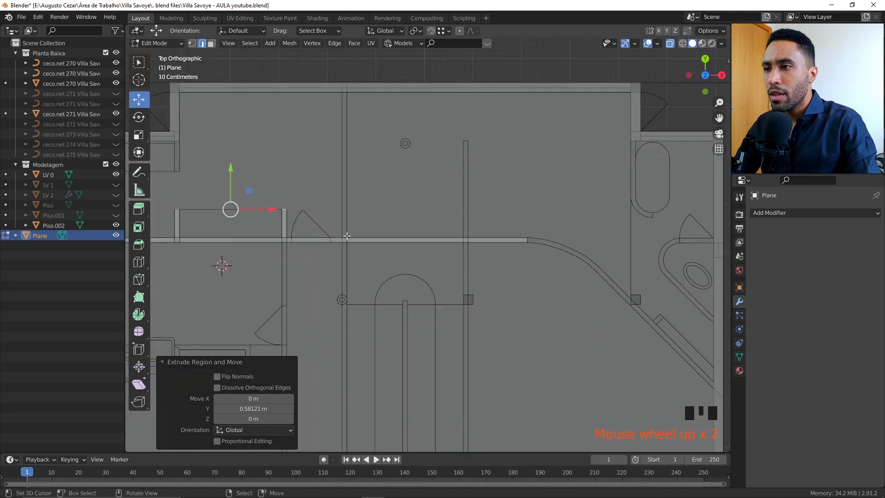
{"action": "right_click", "coordinate": [346, 235]}
{"action": "key", "text": "e"}
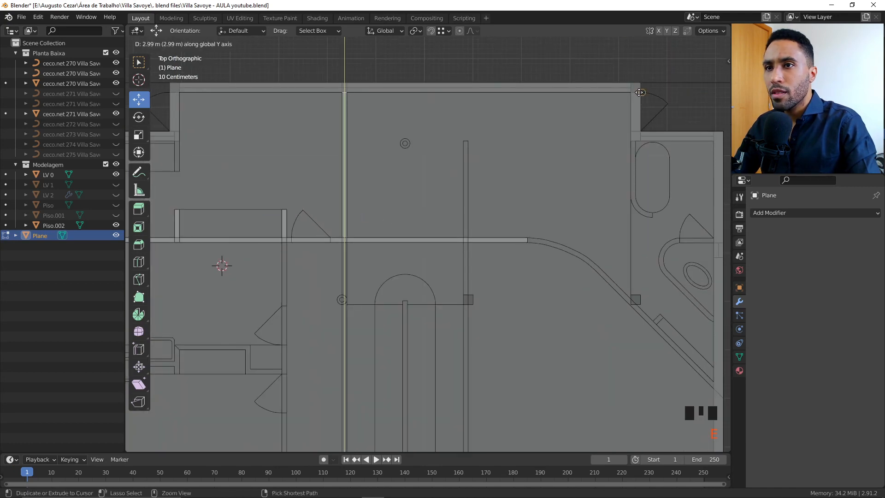
{"action": "left_click", "coordinate": [625, 95]}
{"action": "right_click", "coordinate": [466, 239]}
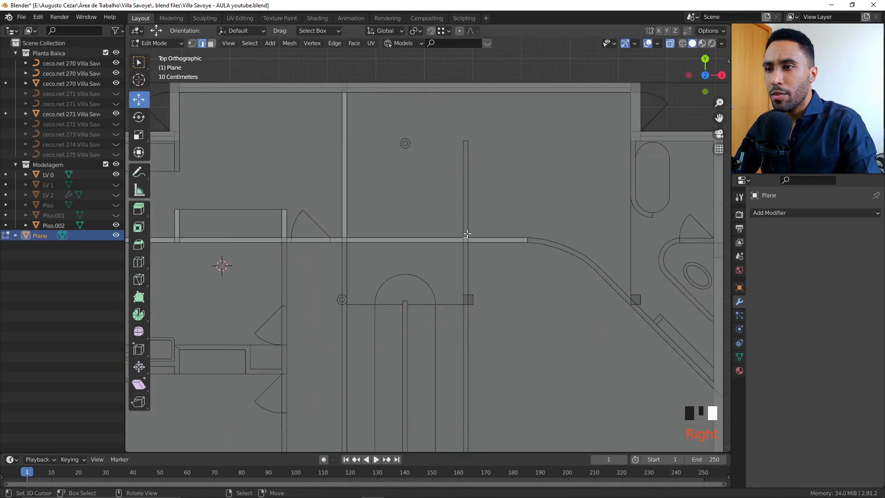
- Extrude the selected crossing edge about 1.99 m along Y to the end of the wall in line with the ramp's far side
{"action": "key", "text": "e"}
{"action": "left_click", "coordinate": [471, 142]}
{"action": "scroll", "coordinate": [495, 286], "scroll_direction": "down", "scroll_amount": 2}
- Extrude the opposite edge at the closet's side wall about 6.15 m along negative Y to the bathroom wall's inner line
{"action": "middle_click_drag", "start_coordinate": [495, 286], "coordinate": [561, 159], "text": "shift"}
{"action": "middle_click_drag", "start_coordinate": [433, 159], "coordinate": [472, 162], "text": "shift"}
{"action": "scroll", "coordinate": [472, 163], "scroll_direction": "up", "scroll_amount": 2}
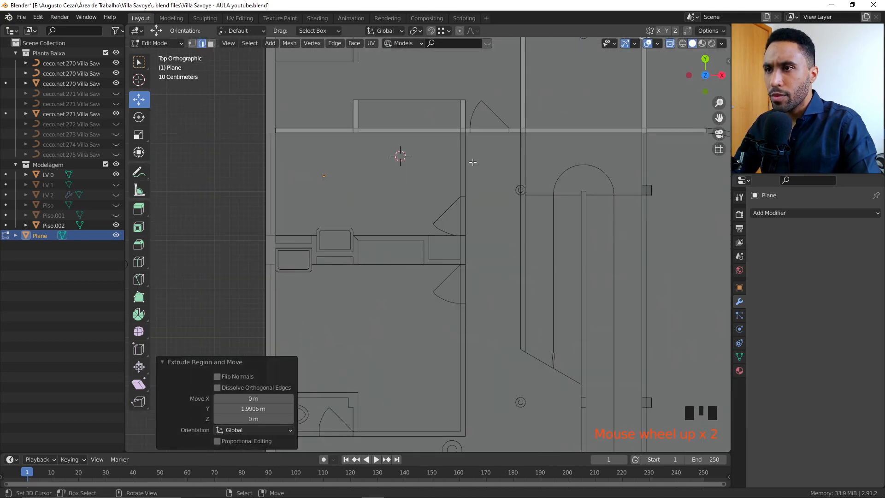
{"action": "right_click", "coordinate": [462, 133]}
{"action": "key", "text": "e"}
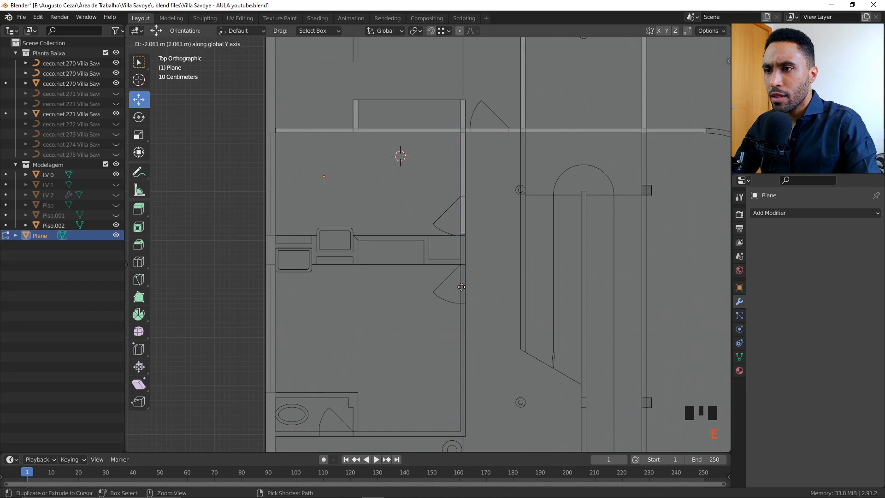
{"action": "left_click", "coordinate": [470, 482]}
{"action": "middle_click_drag", "start_coordinate": [470, 461], "coordinate": [464, 290], "text": "shift"}
{"action": "scroll", "coordinate": [465, 207], "scroll_direction": "up", "scroll_amount": 2}
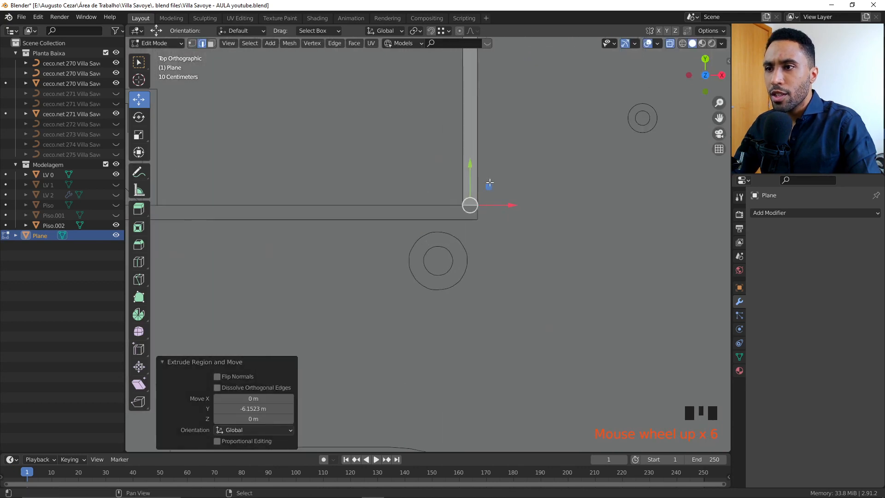
- Extrude the wall end along Y by the bathroom wall's thickness to form the corner, and select the corner's inner side edge
{"action": "middle_click_drag", "start_coordinate": [470, 187], "coordinate": [458, 207], "text": "shift"}
{"action": "key", "text": "e"}
{"action": "key", "text": "y"}
{"action": "left_click", "coordinate": [467, 246]}
{"action": "right_click", "coordinate": [447, 232]}
{"action": "scroll", "coordinate": [406, 236], "scroll_direction": "down", "scroll_amount": 4}
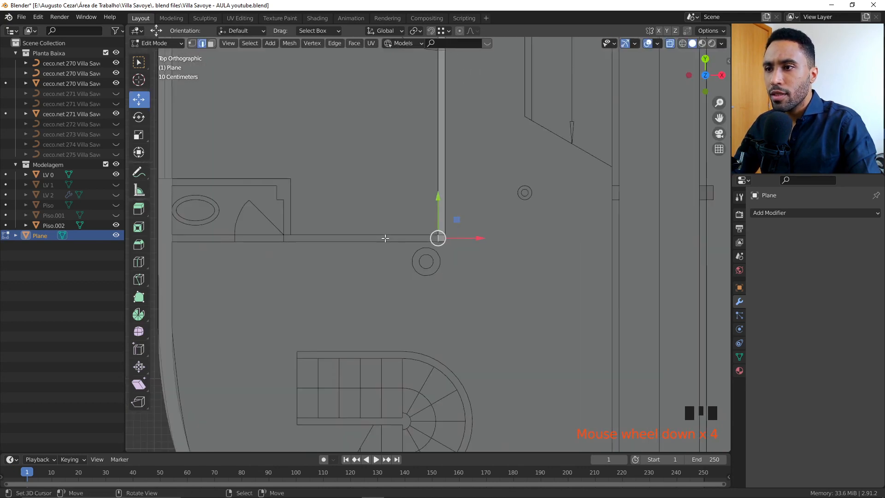
- Extrude the corner's side edge about 3.81 m along negative X to the exterior wall
{"action": "middle_click_drag", "start_coordinate": [396, 236], "coordinate": [607, 234], "text": "shift"}
{"action": "key", "text": "e"}
{"action": "key", "text": "x"}
{"action": "left_click", "coordinate": [381, 237]}
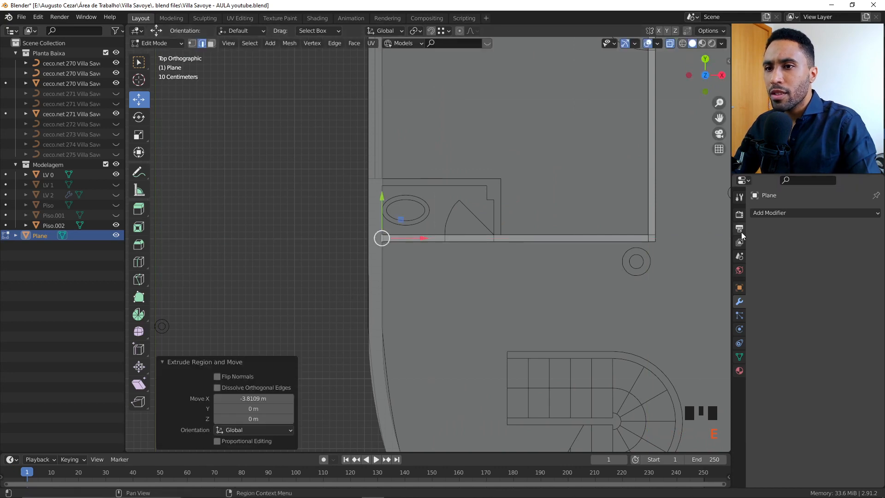
{"action": "scroll", "coordinate": [463, 257], "scroll_direction": "up", "scroll_amount": 3}
{"action": "scroll", "coordinate": [464, 215], "scroll_direction": "down", "scroll_amount": 3}
{"action": "middle_click_drag", "start_coordinate": [474, 160], "coordinate": [474, 213], "text": "shift"}
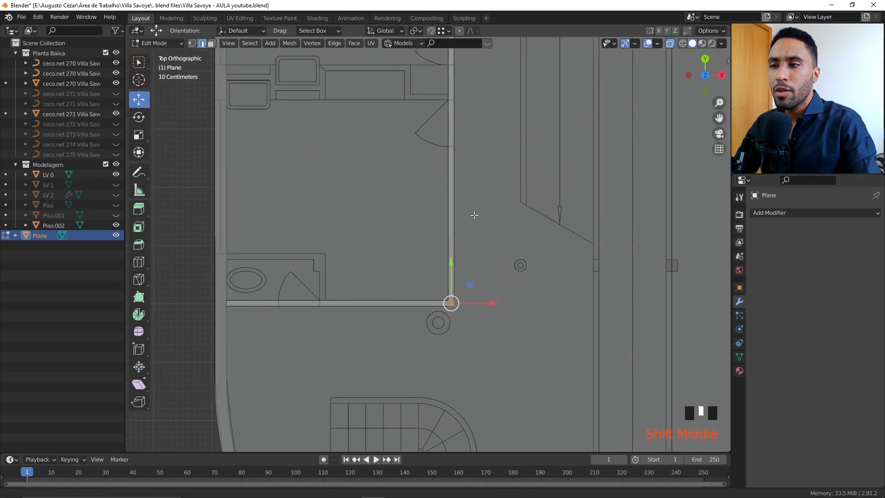
{"action": "key", "text": "ctrl+r"}
{"action": "left_click", "coordinate": [466, 170]}
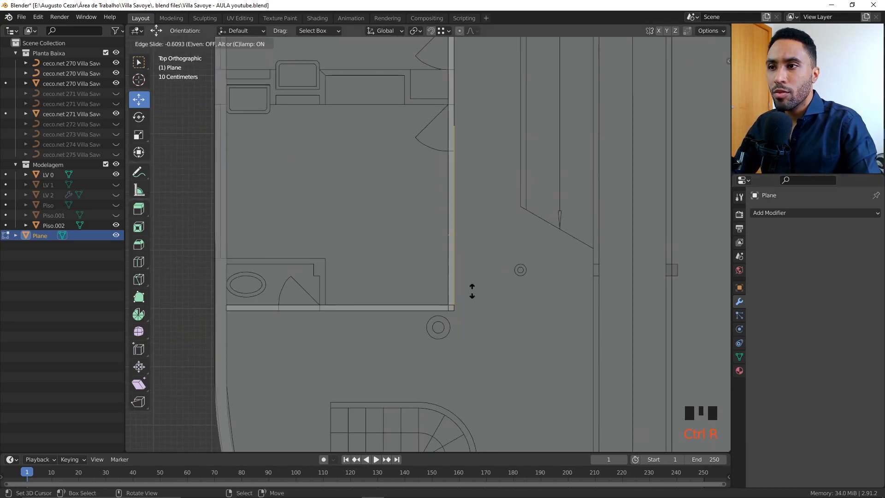
{"action": "left_click", "coordinate": [489, 336]}
- Add two loop cuts to the long wall strip aligned with both faces of the partition between the two doors
{"action": "scroll", "coordinate": [417, 257], "scroll_direction": "down", "scroll_amount": 2}
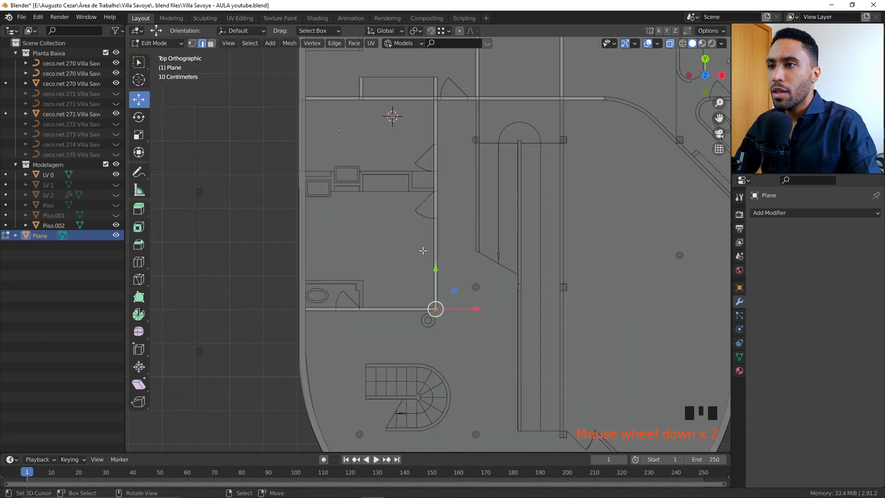
{"action": "scroll", "coordinate": [423, 250], "scroll_direction": "down", "scroll_amount": 3}
{"action": "left_click_drag", "start_coordinate": [267, 159], "coordinate": [426, 276]}
{"action": "scroll", "coordinate": [435, 212], "scroll_direction": "up", "scroll_amount": 5}
{"action": "key", "text": "ctrl+r"}
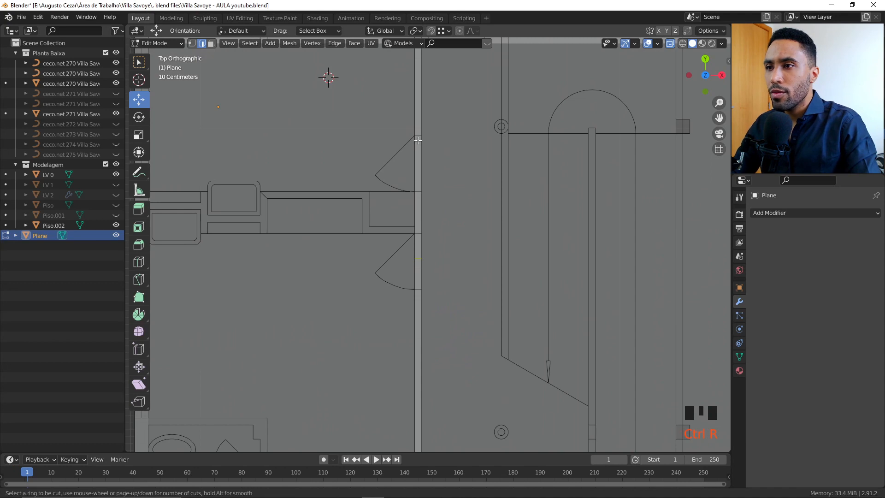
{"action": "left_click", "coordinate": [417, 228]}
{"action": "left_click", "coordinate": [445, 227]}
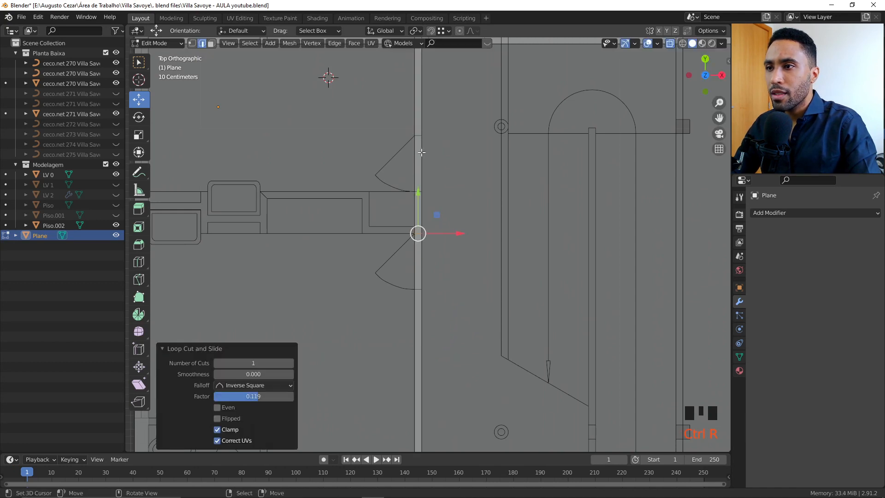
{"action": "key", "text": "ctrl+r"}
{"action": "left_click", "coordinate": [415, 213]}
{"action": "left_click", "coordinate": [394, 212]}
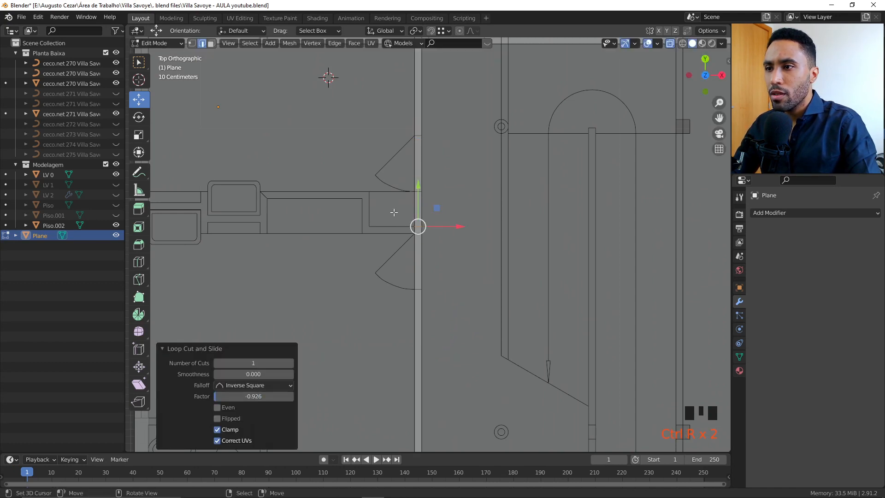
- Extrude the side edge between the two cuts along negative X across the width of the partition's upright section
{"action": "left_click", "coordinate": [414, 229]}
{"action": "scroll", "coordinate": [415, 230], "scroll_direction": "up", "scroll_amount": 5}
{"action": "key", "text": "e"}
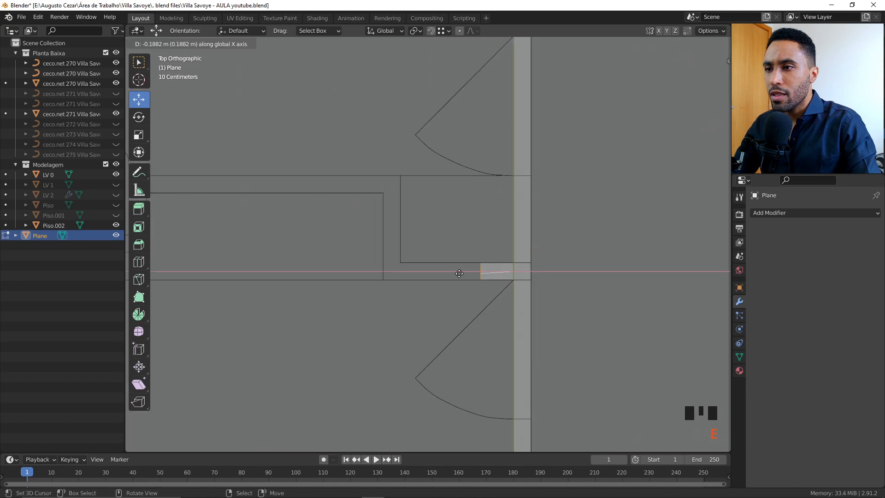
{"action": "left_click", "coordinate": [383, 272]}
- Extrude the partition corner's upper edge about 0.40 m along Y, and again about 0.10 m to the partition's outer line
{"action": "left_click", "coordinate": [392, 263]}
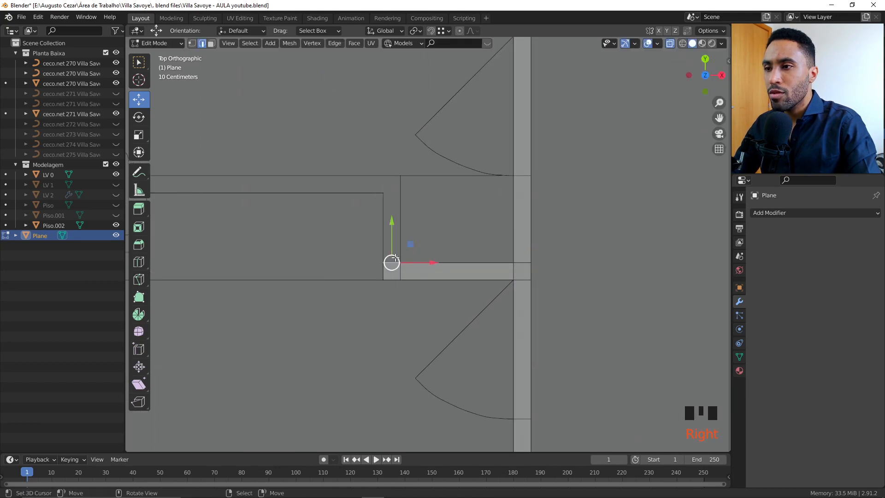
{"action": "key", "text": "e"}
{"action": "key", "text": "y"}
{"action": "left_click", "coordinate": [389, 191]}
{"action": "scroll", "coordinate": [415, 221], "scroll_direction": "up", "scroll_amount": 2}
{"action": "key", "text": "e"}
{"action": "key", "text": "y"}
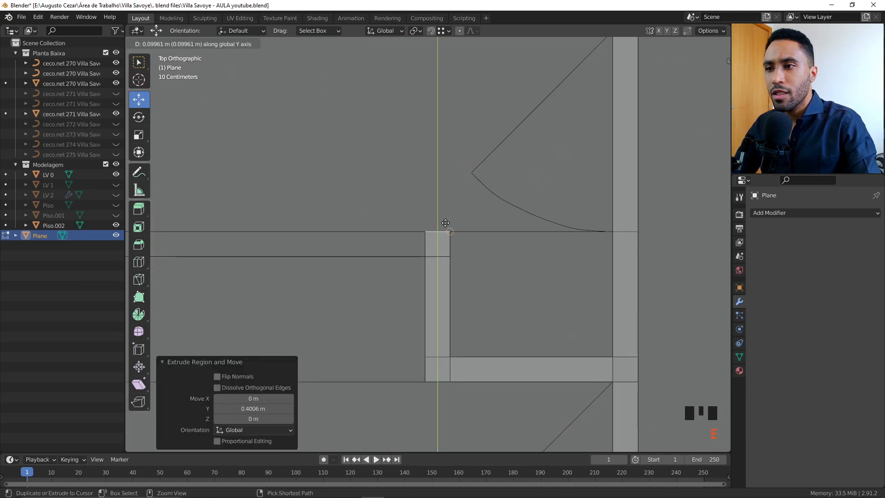
{"action": "left_click", "coordinate": [445, 223], "text": "ctrl"}
- Extrude the upper corner's side edge about 1.36 m along negative X to the next upright section of the partition
{"action": "scroll", "coordinate": [437, 230], "scroll_direction": "down", "scroll_amount": 3}
{"action": "left_click", "coordinate": [424, 243]}
{"action": "middle_click_drag", "start_coordinate": [467, 254], "coordinate": [584, 252], "text": "shift"}
{"action": "key", "text": "e"}
{"action": "key", "text": "x"}
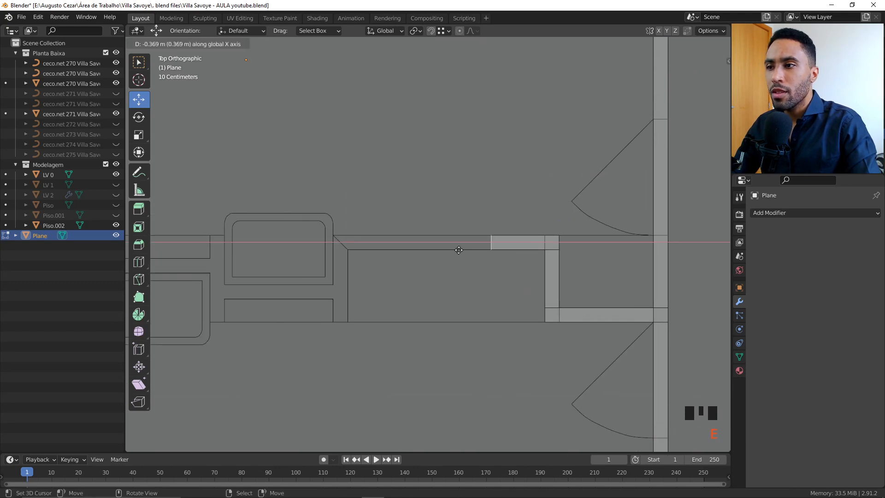
{"action": "left_click", "coordinate": [346, 243]}
{"action": "scroll", "coordinate": [384, 259], "scroll_direction": "down", "scroll_amount": 4}
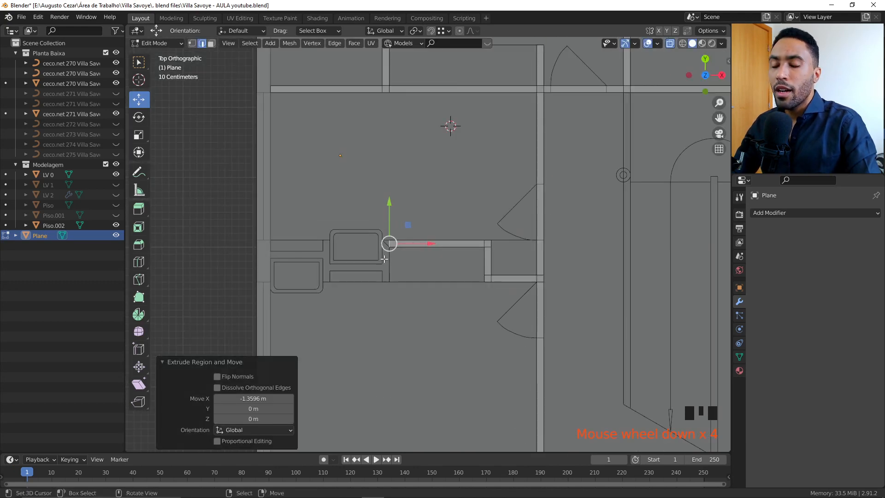
- Extrude the wall end about 0.10 m along negative X to the rounded fixture and select the new corner's lower edge
{"action": "scroll", "coordinate": [382, 258], "scroll_direction": "up", "scroll_amount": 6}
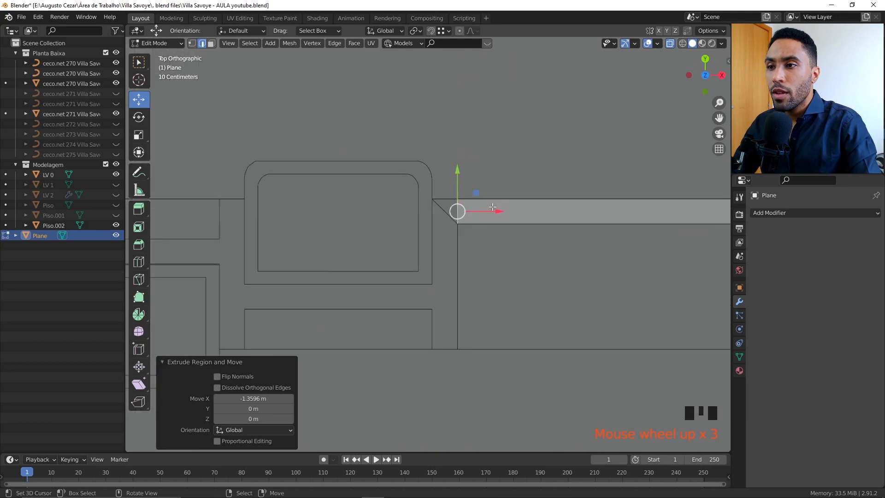
{"action": "key", "text": "e"}
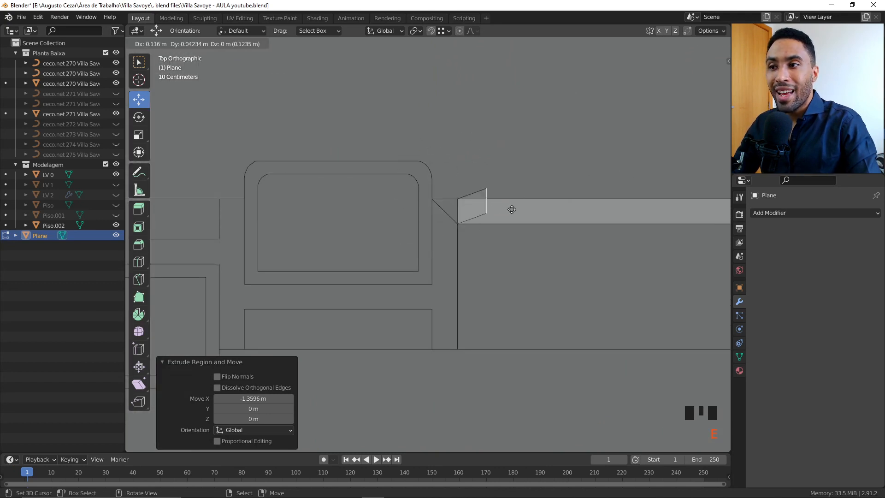
{"action": "key", "text": "x"}
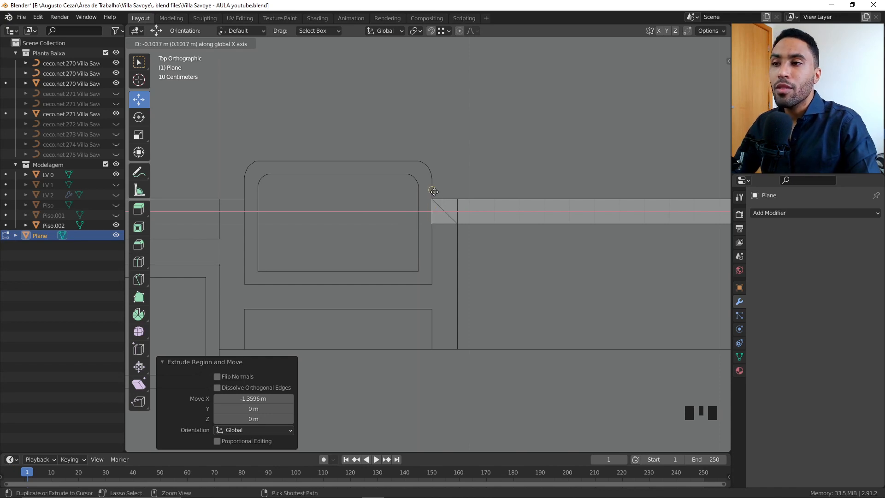
{"action": "left_click", "coordinate": [432, 199]}
{"action": "left_click", "coordinate": [444, 224]}
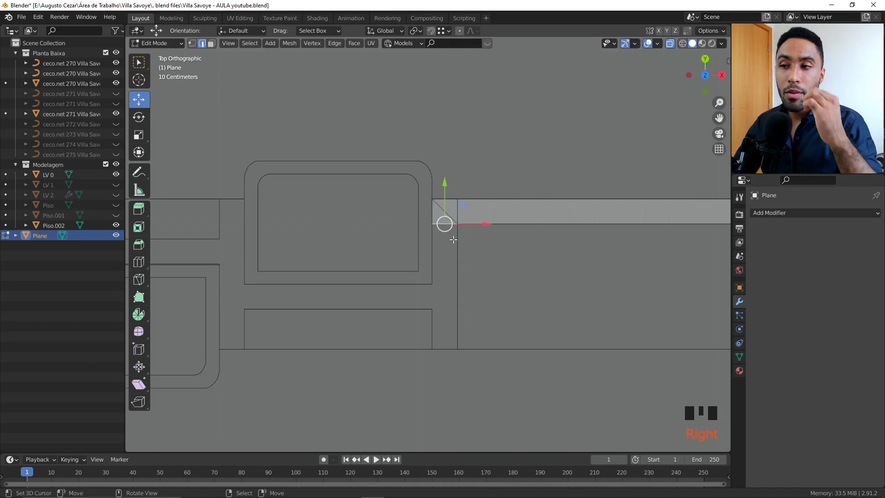
- Extrude the lower edge along negative Y in three segments to the partition's lower line, with a 0.10 m middle segment behind the fixture
{"action": "scroll", "coordinate": [454, 240], "scroll_direction": "down", "scroll_amount": 3}
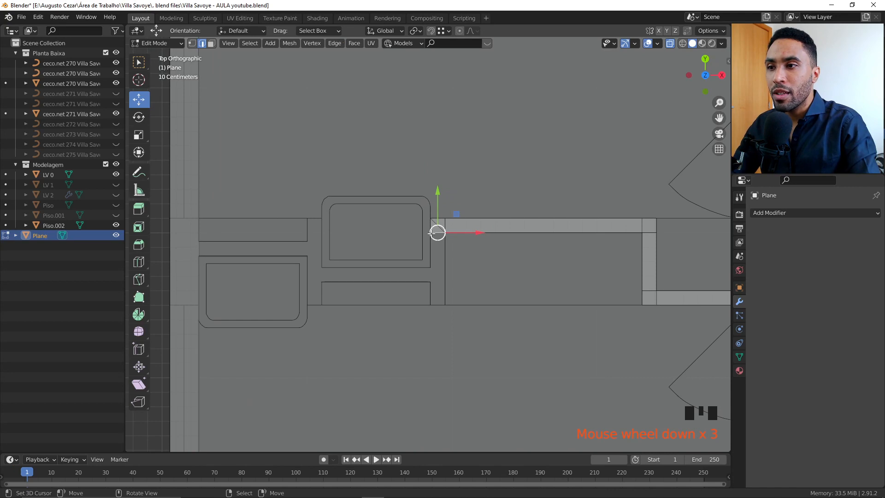
{"action": "key", "text": "e"}
{"action": "left_click", "coordinate": [437, 267]}
{"action": "key", "text": "e"}
{"action": "left_click", "coordinate": [429, 286]}
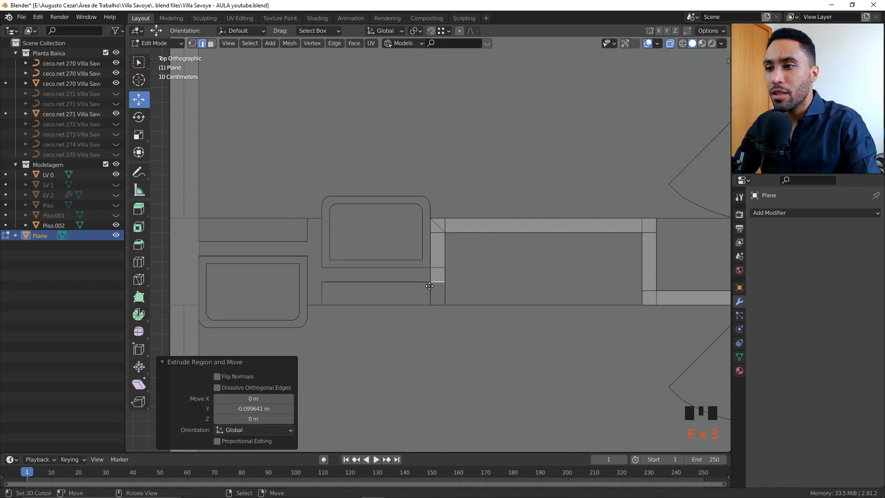
{"action": "right_click", "coordinate": [431, 302]}
- Extrude the middle segment's side edge about 0.75 m along negative X, and again about 0.10 m to form a corner
{"action": "left_click", "coordinate": [431, 275]}
{"action": "key", "text": "e"}
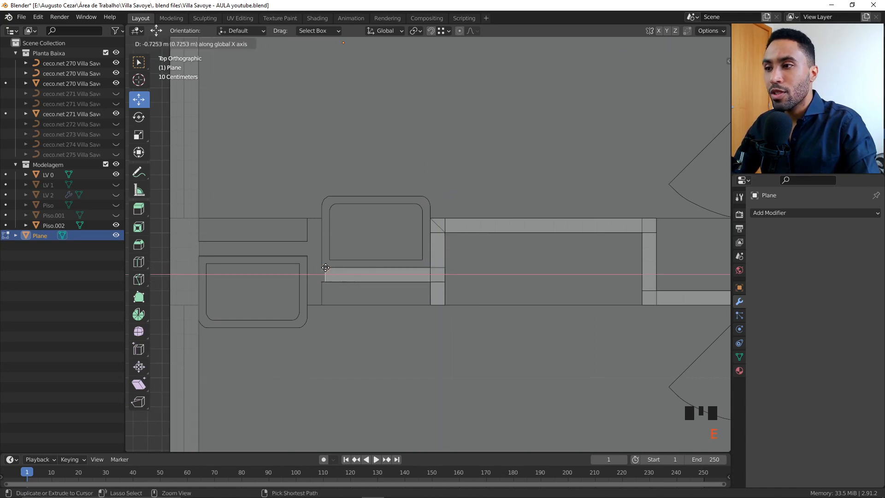
{"action": "left_click", "coordinate": [321, 272]}
{"action": "key", "text": "e"}
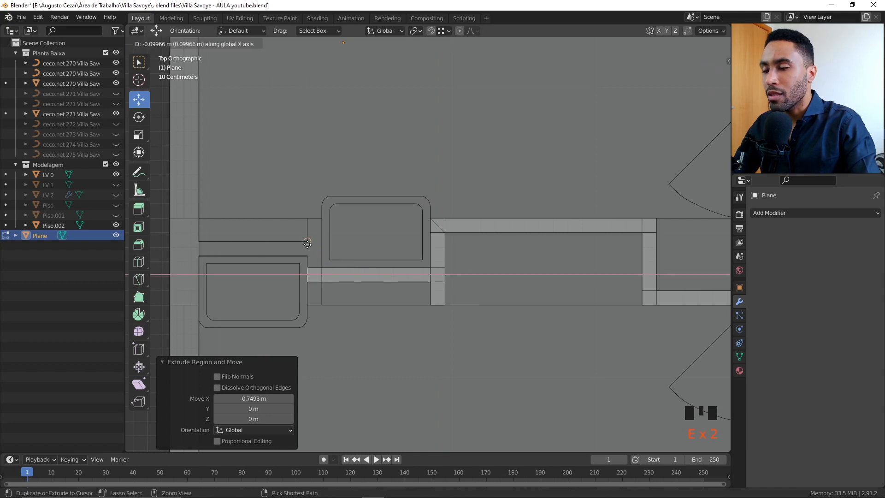
{"action": "left_click", "coordinate": [307, 274]}
- Extrude the corner's upper edge in segments along Y to the partition's upper line, and its lower edge about 0.16 m along negative Y
{"action": "key", "text": "e"}
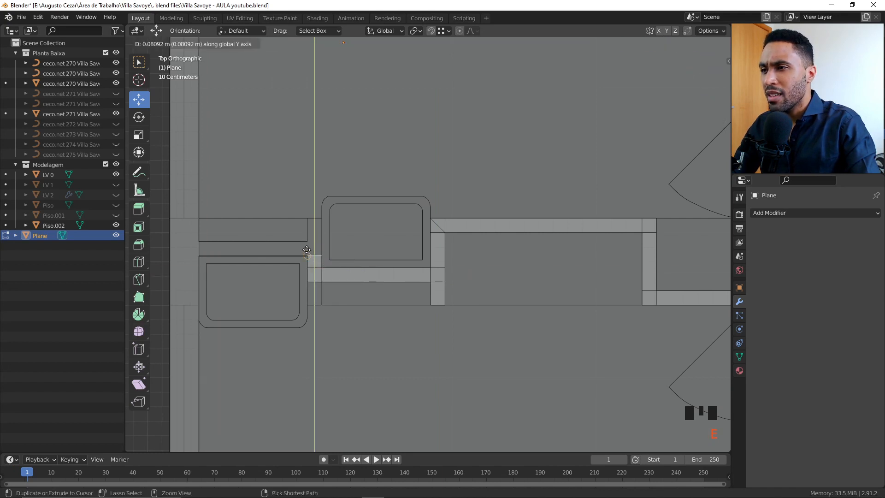
{"action": "left_click", "coordinate": [313, 242]}
{"action": "key", "text": "e"}
{"action": "right_click", "coordinate": [313, 240]}
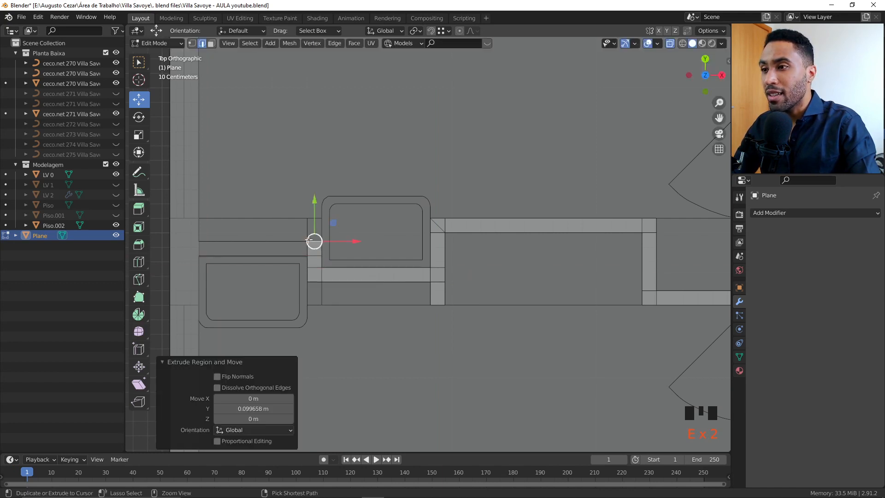
{"action": "left_click", "coordinate": [314, 283]}
{"action": "key", "text": "e"}
{"action": "left_click", "coordinate": [314, 305]}
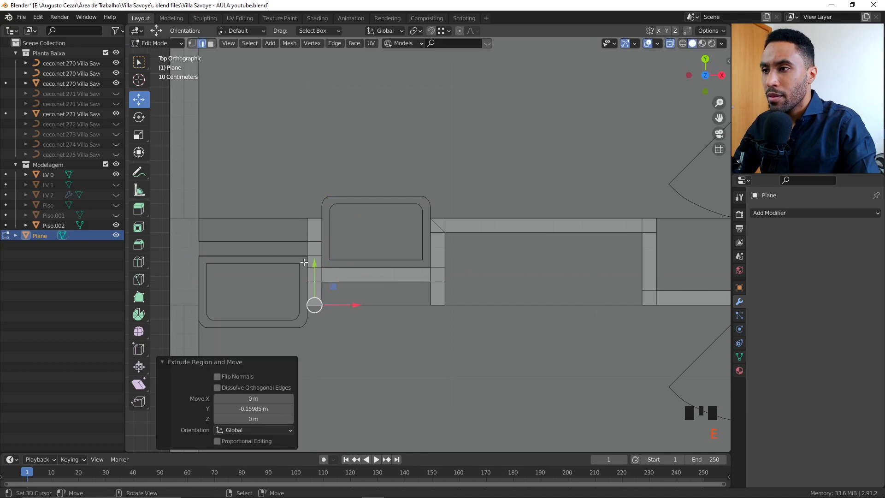
- Extrude the side edge between the two rounded fixtures' wall lines along negative X to the exterior wall
{"action": "left_click", "coordinate": [307, 249]}
{"action": "key", "text": "e"}
{"action": "left_click", "coordinate": [197, 249]}
{"action": "scroll", "coordinate": [569, 249], "scroll_direction": "down", "scroll_amount": 5}
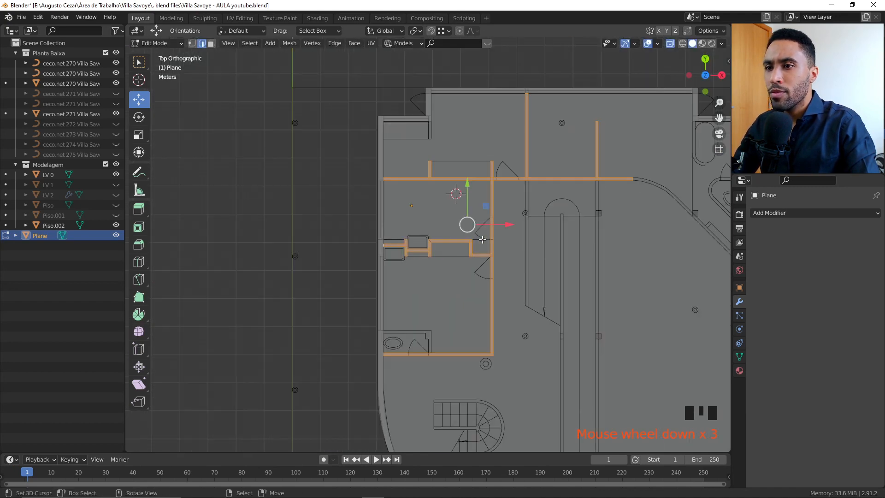
- Clear the selection and extrude the crossing wall's edge about 4.46 m along negative Y to the end of the ramp's near side wall
{"action": "middle_click_drag", "start_coordinate": [568, 249], "coordinate": [410, 208], "text": "shift"}
{"action": "scroll", "coordinate": [410, 209], "scroll_direction": "up", "scroll_amount": 2}
{"action": "key", "text": "alt+a"}
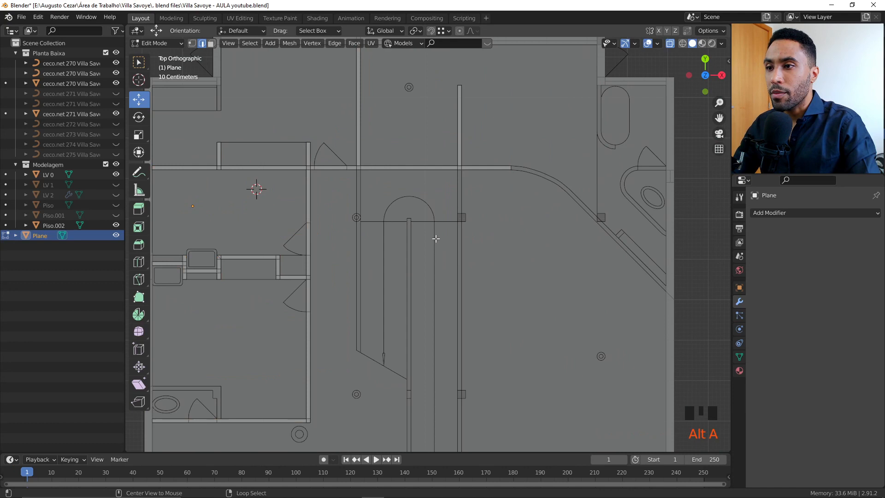
{"action": "right_click", "coordinate": [360, 170]}
{"action": "key", "text": "e"}
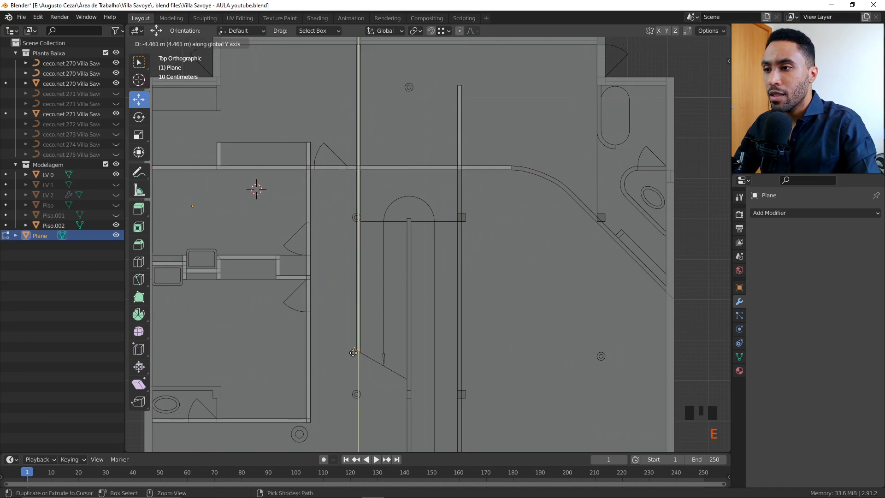
{"action": "left_click", "coordinate": [353, 353]}
- Extrude the crossing edge on the ramp's far side about 5.59 m along negative Y
{"action": "right_click", "coordinate": [461, 172]}
{"action": "right_click", "coordinate": [460, 171]}
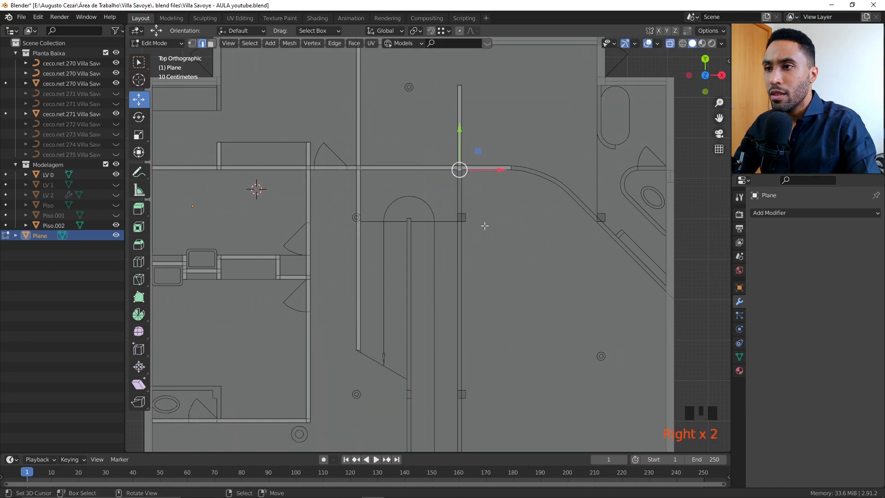
{"action": "key", "text": "e"}
{"action": "left_click", "coordinate": [461, 400]}
- Move the end of the ramp's far side wall a further 4.23 m along negative Y to the ramp's foot
{"action": "middle_click_drag", "start_coordinate": [474, 337], "coordinate": [447, 147], "text": "shift"}
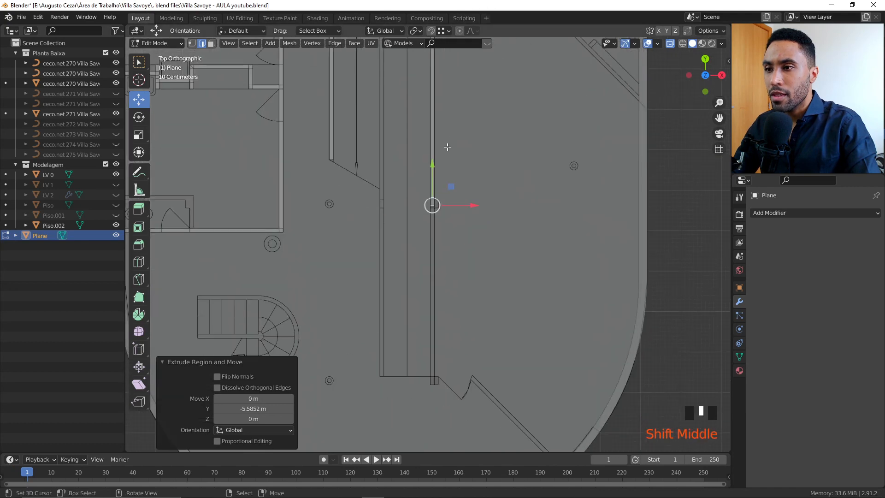
{"action": "key", "text": "g"}
{"action": "key", "text": "y"}
{"action": "left_click", "coordinate": [440, 361]}
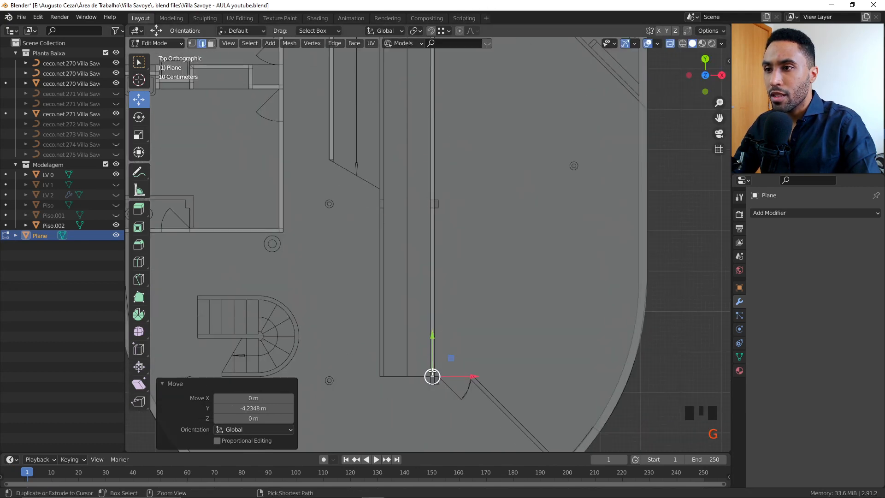
- Duplicate the end edge of the ramp's far side wall about 1.25 m along negative X onto the ramp's middle wall
{"action": "middle_click_drag", "start_coordinate": [418, 198], "coordinate": [438, 257], "text": "shift"}
{"action": "scroll", "coordinate": [436, 243], "scroll_direction": "down", "scroll_amount": 1}
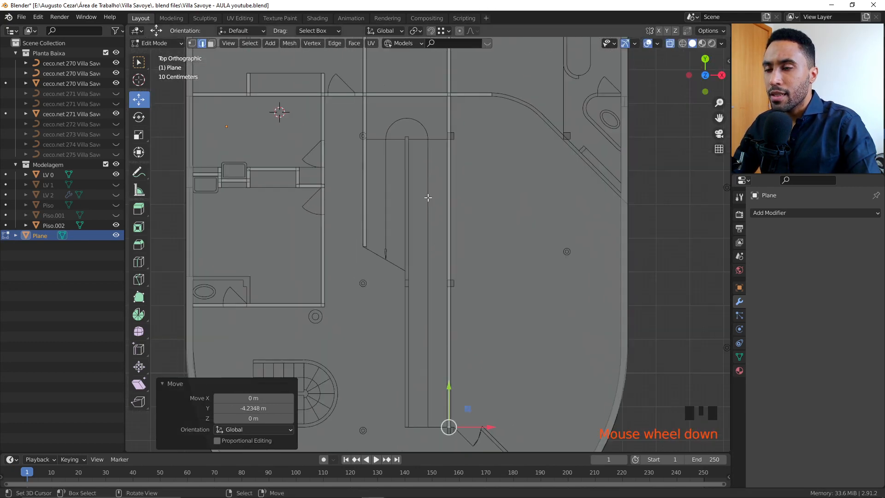
{"action": "middle_click_drag", "start_coordinate": [428, 197], "coordinate": [438, 142], "text": "shift"}
{"action": "scroll", "coordinate": [507, 219], "scroll_direction": "up", "scroll_amount": 5}
{"action": "left_click_drag", "start_coordinate": [490, 190], "coordinate": [512, 221]}
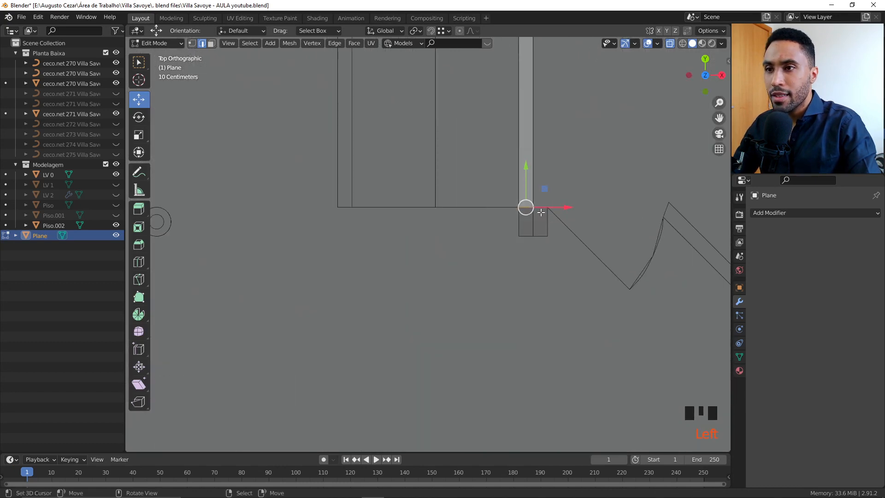
{"action": "key", "text": "shift+d"}
{"action": "key", "text": "x"}
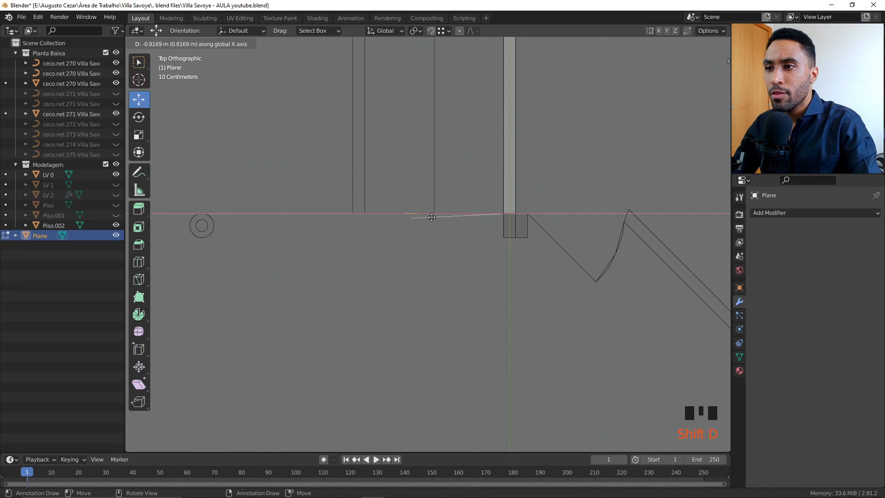
{"action": "key", "text": "ctrl"}
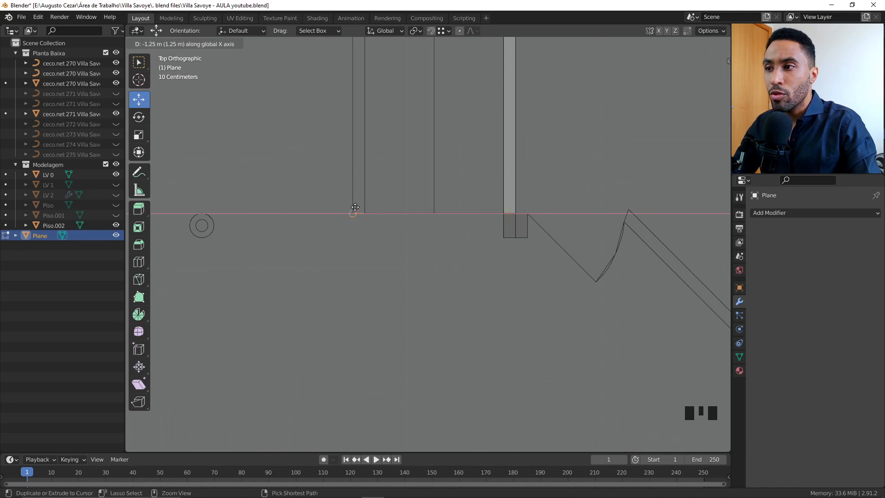
{"action": "left_click", "coordinate": [346, 212]}
- Extrude the duplicated edge about 8.54 m along Y and snap its end to the start of the ramp's rounded turn
{"action": "middle_click_drag", "start_coordinate": [348, 213], "coordinate": [360, 323], "text": "shift"}
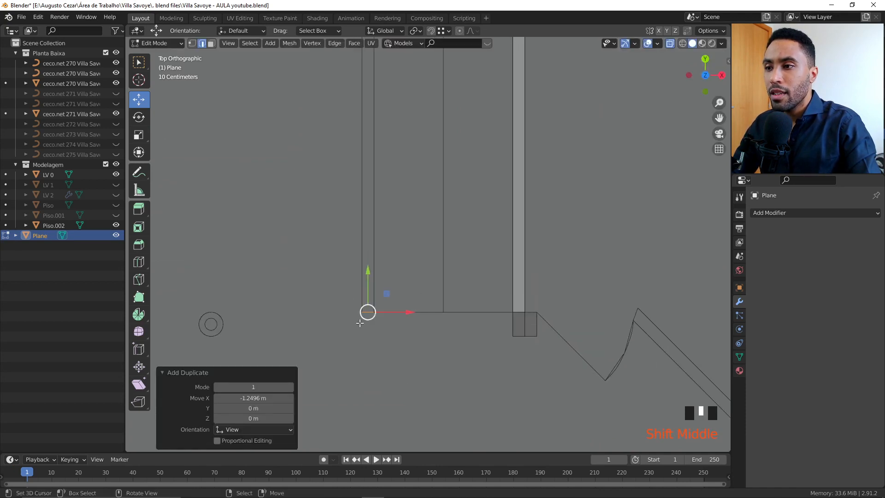
{"action": "scroll", "coordinate": [368, 321], "scroll_direction": "down", "scroll_amount": 4}
{"action": "scroll", "coordinate": [397, 276], "scroll_direction": "down", "scroll_amount": 2}
{"action": "middle_click_drag", "start_coordinate": [415, 235], "coordinate": [421, 291], "text": "shift"}
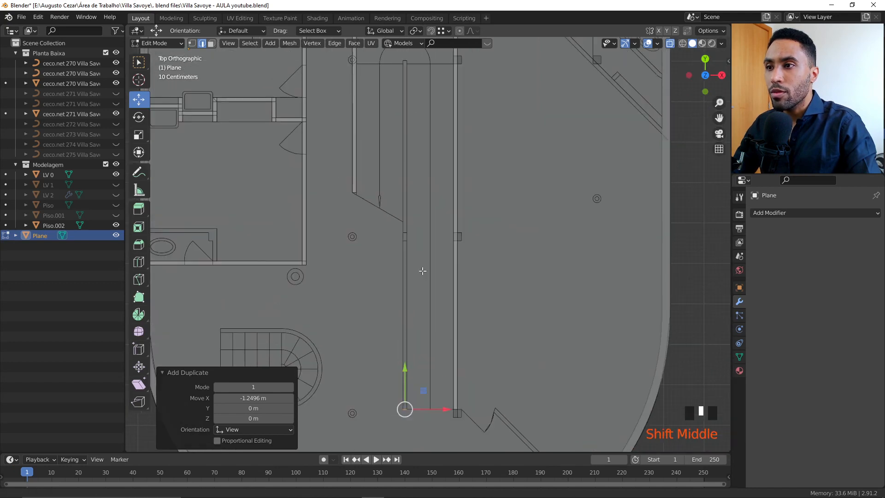
{"action": "scroll", "coordinate": [422, 292], "scroll_direction": "down", "scroll_amount": 1}
{"action": "key", "text": "e"}
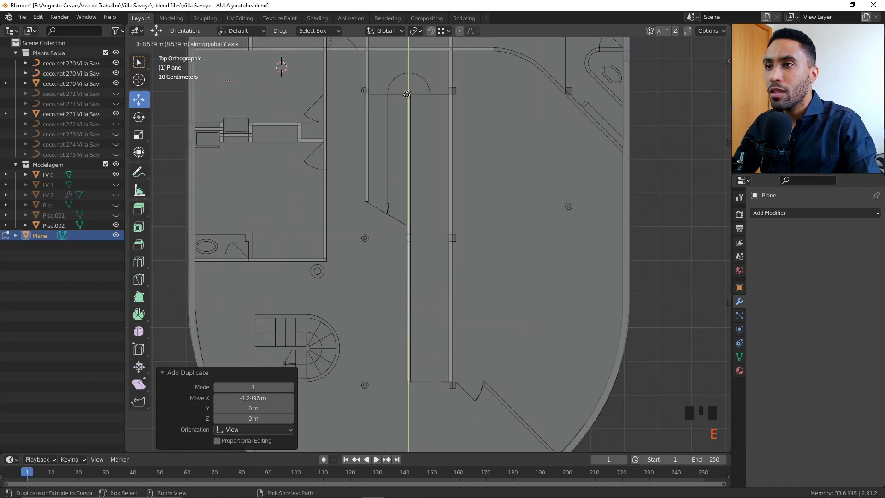
{"action": "left_click", "coordinate": [409, 95]}
{"action": "middle_click_drag", "start_coordinate": [421, 166], "coordinate": [418, 287], "text": "shift"}
{"action": "scroll", "coordinate": [417, 229], "scroll_direction": "up", "scroll_amount": 4}
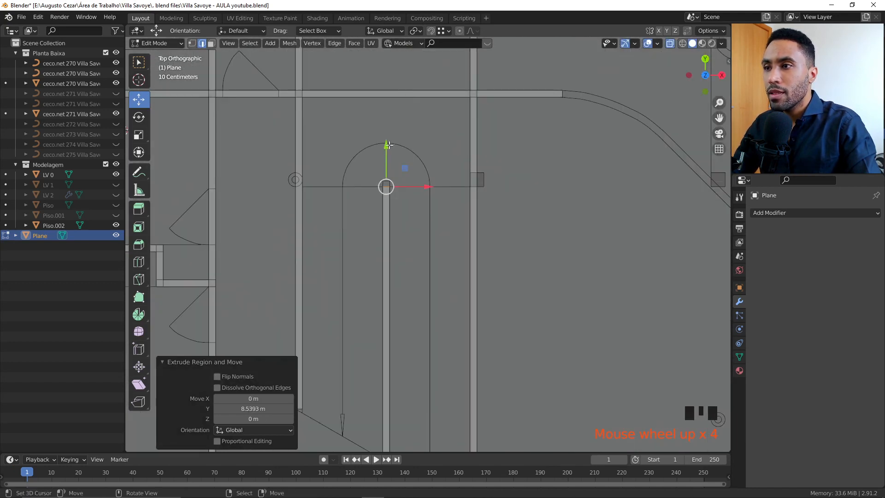
{"action": "left_click_drag", "start_coordinate": [387, 147], "coordinate": [387, 178], "text": "ctrl"}
- Examine all the interior walls modelled so far against the ground floor plan, from above and in perspective
{"action": "scroll", "coordinate": [405, 212], "scroll_direction": "down", "scroll_amount": 6}
{"action": "scroll", "coordinate": [438, 235], "scroll_direction": "down", "scroll_amount": 2}
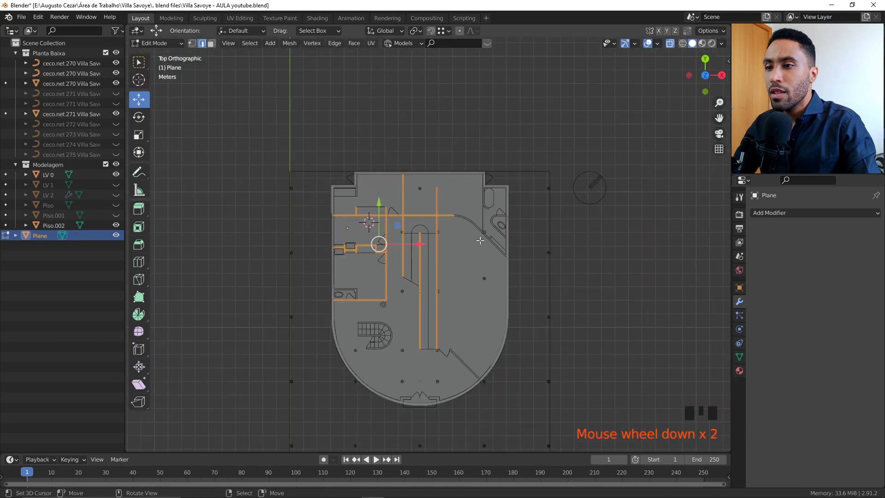
{"action": "middle_click_drag", "start_coordinate": [434, 239], "coordinate": [433, 218], "text": "shift"}
{"action": "scroll", "coordinate": [444, 303], "scroll_direction": "up", "scroll_amount": 3}
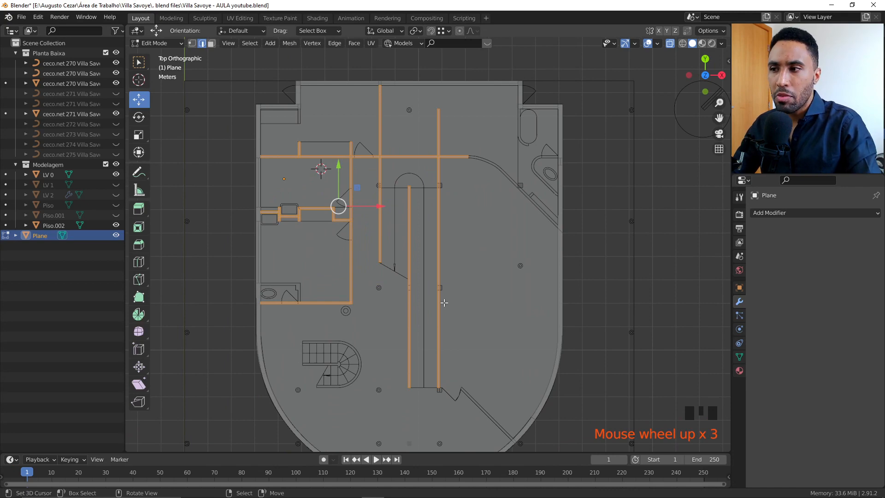
{"action": "scroll", "coordinate": [262, 317], "scroll_direction": "up", "scroll_amount": 4}
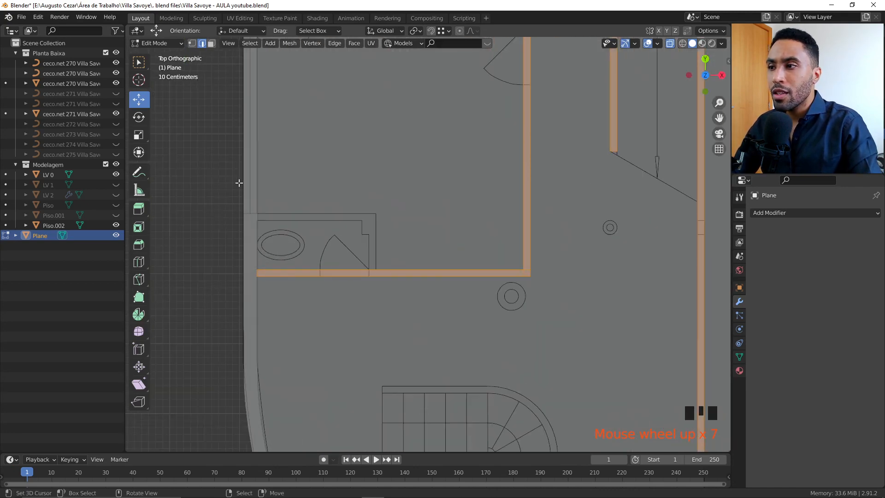
{"action": "scroll", "coordinate": [398, 243], "scroll_direction": "down", "scroll_amount": 8}
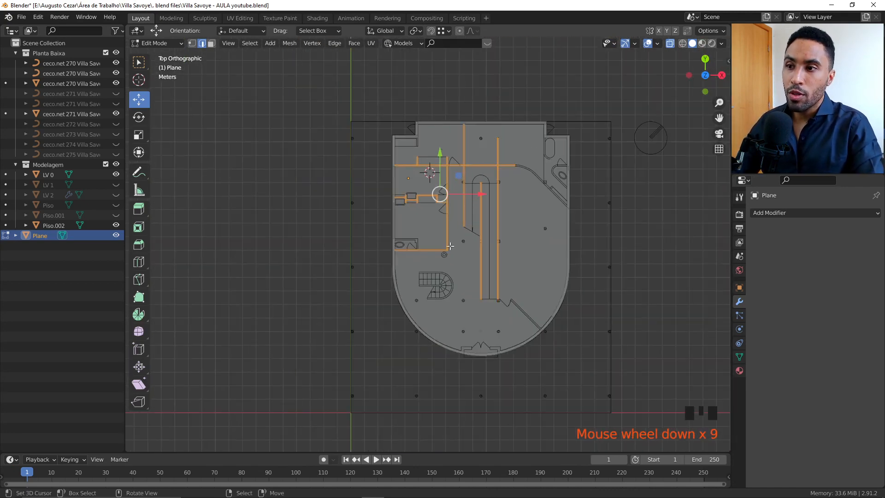
{"action": "middle_click_drag", "start_coordinate": [398, 243], "coordinate": [386, 271]}
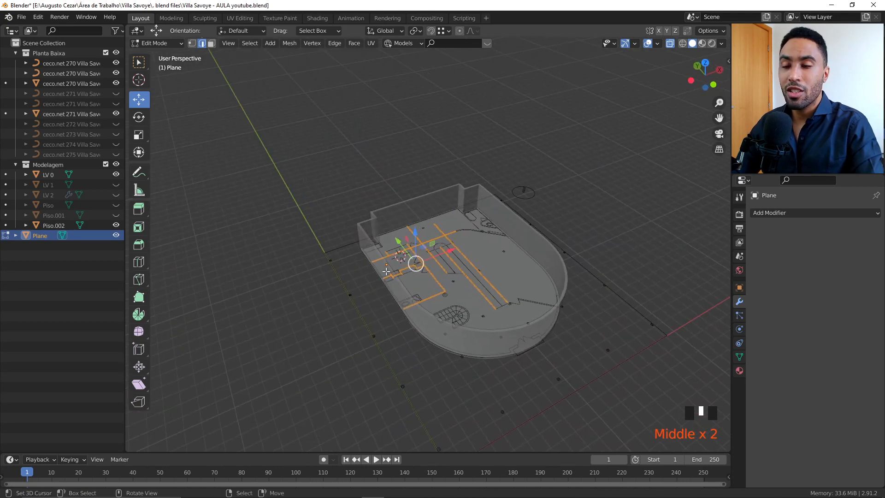
{"action": "key", "text": "KP_7"}
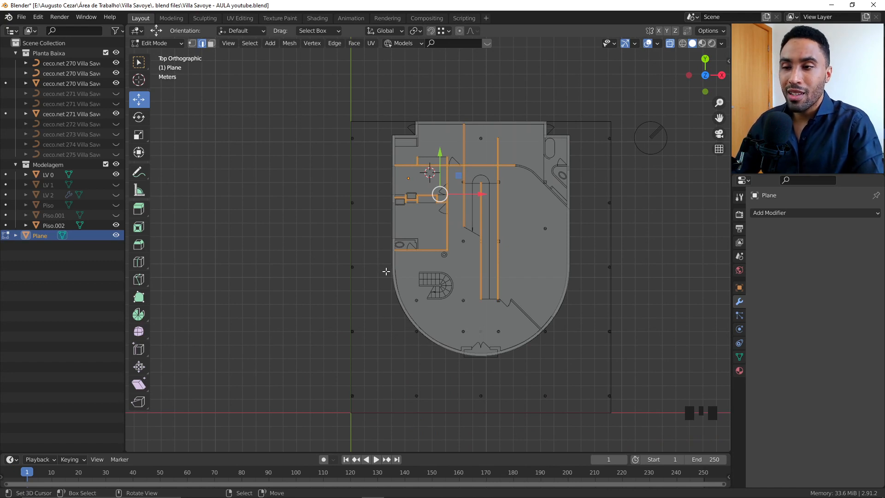
{"action": "key", "text": "KP_Decimal"}
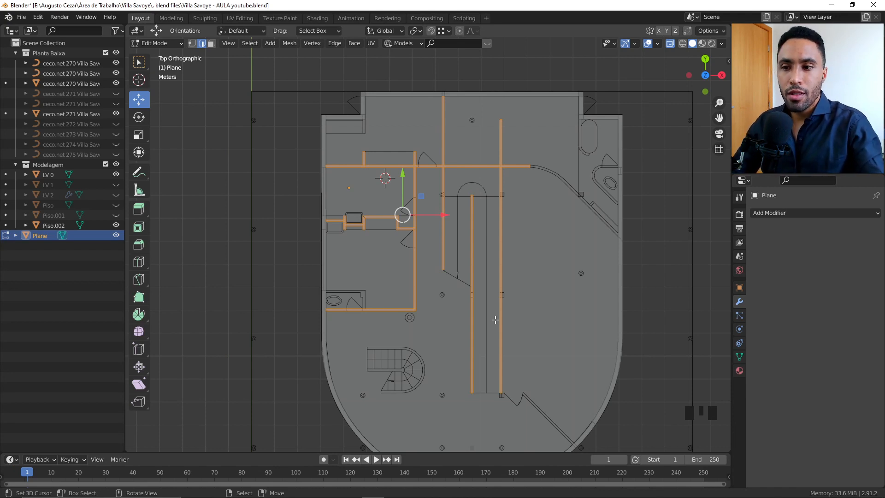
- Clear the selection and duplicate the end edge of the ramp's far side wall toward the diagonal wall beside the door
{"action": "middle_click_drag", "start_coordinate": [494, 318], "coordinate": [521, 259], "text": "shift"}
{"action": "key", "text": "alt+a"}
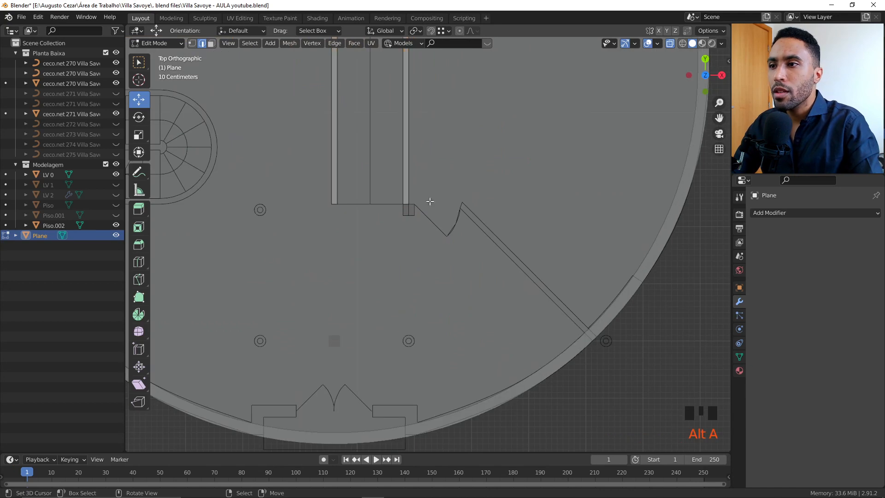
{"action": "left_click", "coordinate": [410, 211]}
{"action": "scroll", "coordinate": [445, 226], "scroll_direction": "up", "scroll_amount": 3}
{"action": "key", "text": "shift+d"}
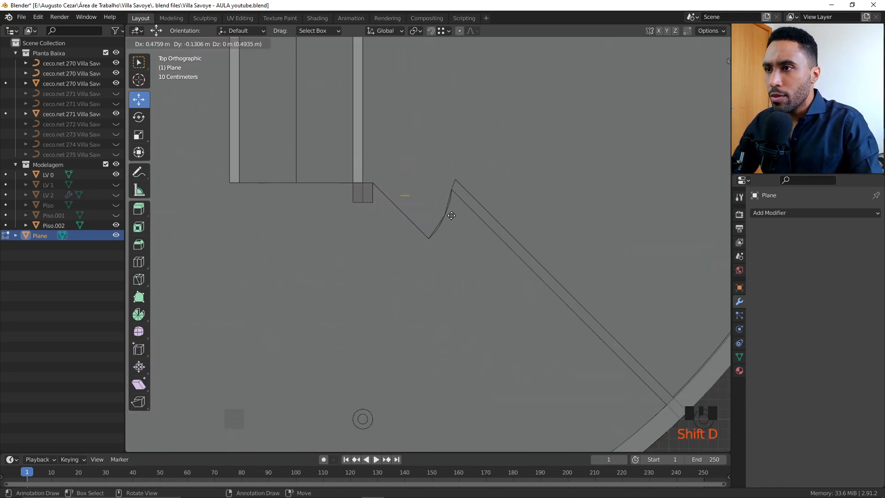
- Place the duplicated vertex pair and snap its two vertices to the corners of the diagonal wall's end beside the door
{"action": "left_click", "coordinate": [516, 232]}
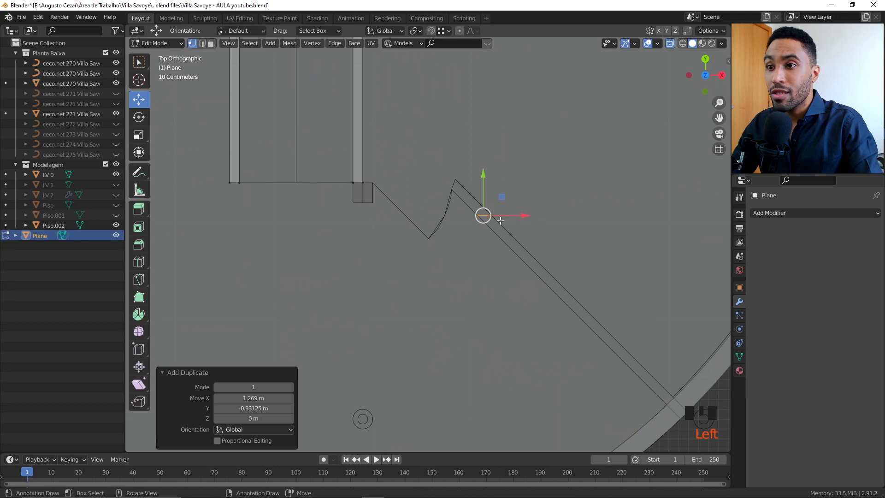
{"action": "key", "text": "g"}
{"action": "left_click", "coordinate": [455, 176]}
{"action": "key", "text": "g"}
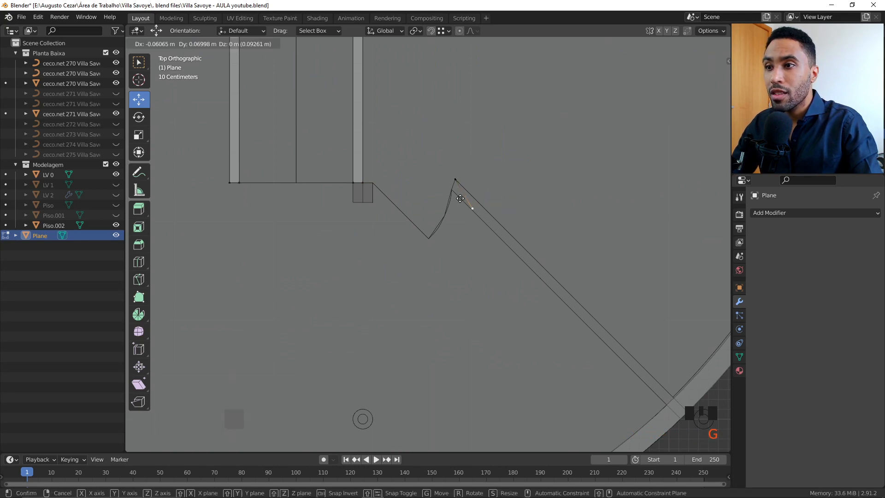
{"action": "left_click", "coordinate": [455, 180]}
- Extrude the new end edge about 2.18 m in X and -2.18 m in Y, along the diagonal wall to the curved outer wall
{"action": "right_click", "coordinate": [519, 237]}
{"action": "middle_click_drag", "start_coordinate": [533, 262], "coordinate": [513, 256], "text": "shift"}
{"action": "left_click", "coordinate": [527, 290]}
{"action": "middle_click_drag", "start_coordinate": [527, 290], "coordinate": [463, 275], "text": "shift"}
{"action": "key", "text": "e"}
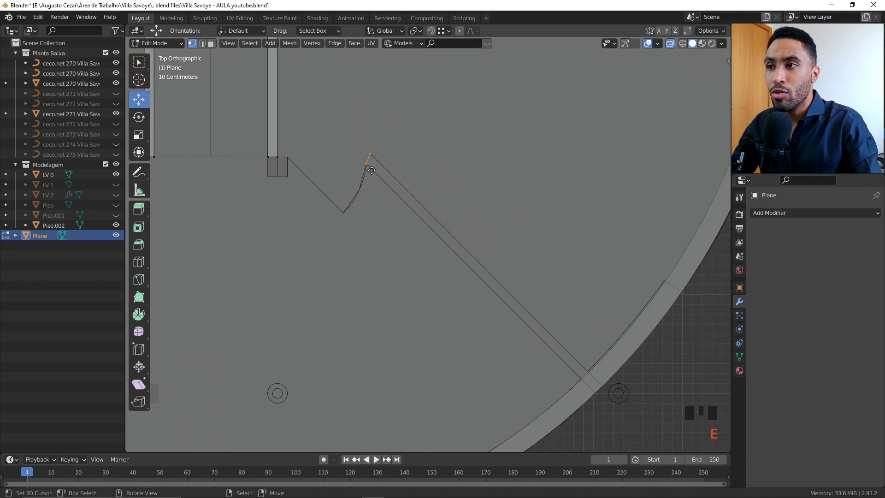
{"action": "left_click", "coordinate": [591, 386]}
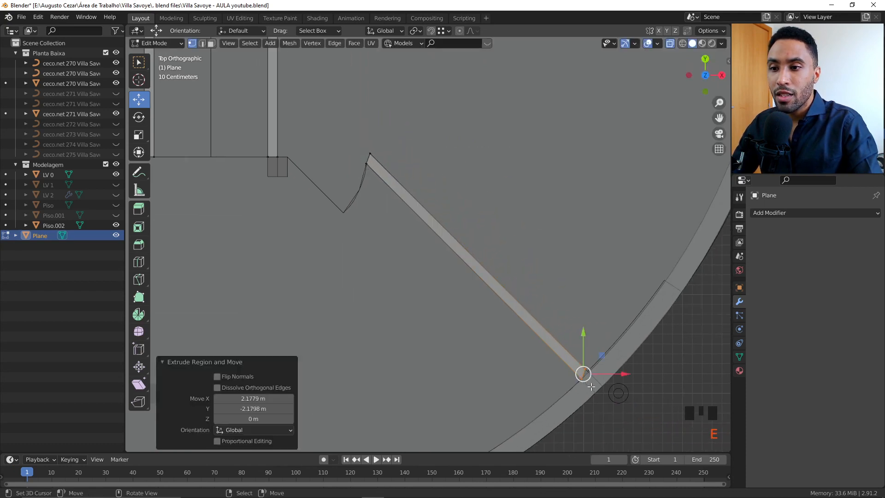
- Snap the diagonal wall's upper far corner vertex to the plan's wall line at the curved outer wall
{"action": "scroll", "coordinate": [446, 278], "scroll_direction": "up", "scroll_amount": 6}
{"action": "key", "text": "g"}
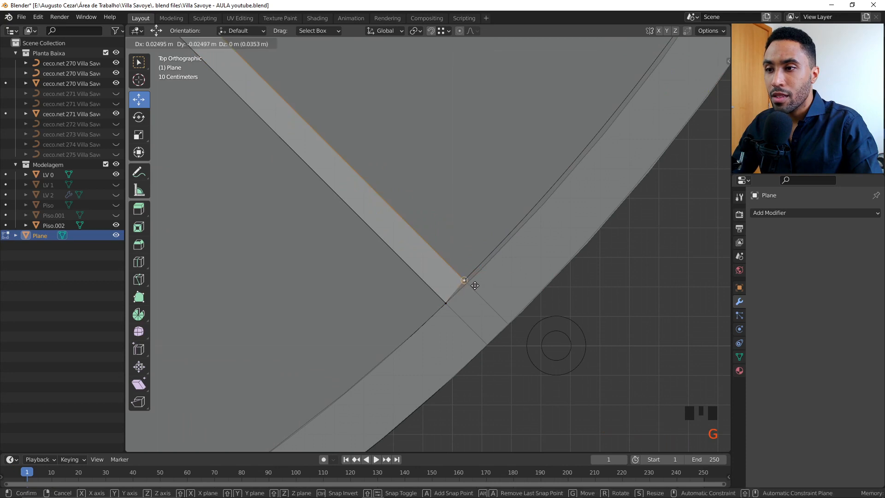
{"action": "left_click", "coordinate": [475, 285]}
{"action": "middle_click_drag", "start_coordinate": [464, 280], "coordinate": [430, 239], "text": "shift"}
{"action": "scroll", "coordinate": [435, 198], "scroll_direction": "up", "scroll_amount": 14}
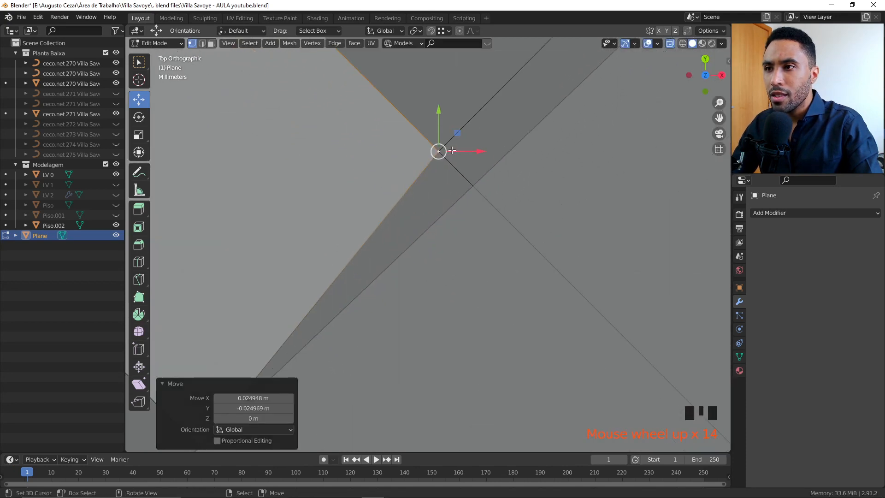
{"action": "key", "text": "g"}
{"action": "key", "text": "g"}
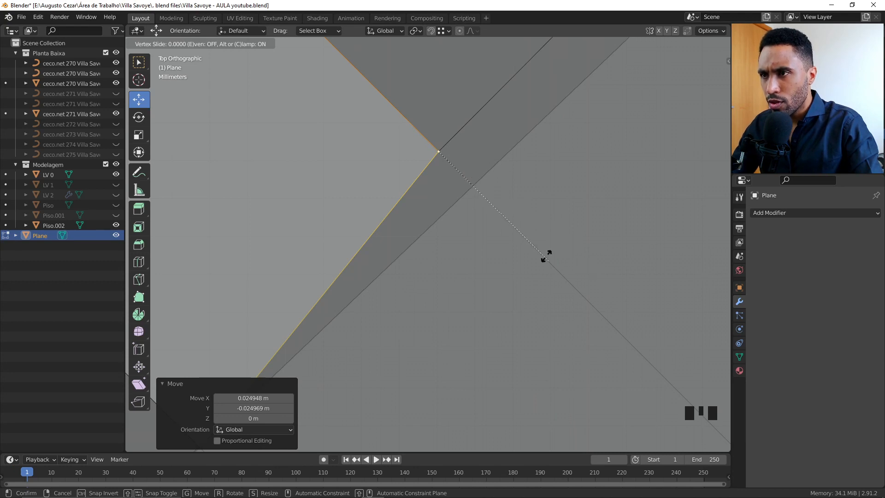
{"action": "right_click", "coordinate": [480, 195]}
- Move the diagonal wall's upper far corner about 0.009 m in X and -0.009 m in Y, onto the curved wall's inner face
{"action": "scroll", "coordinate": [478, 197], "scroll_direction": "down", "scroll_amount": 7}
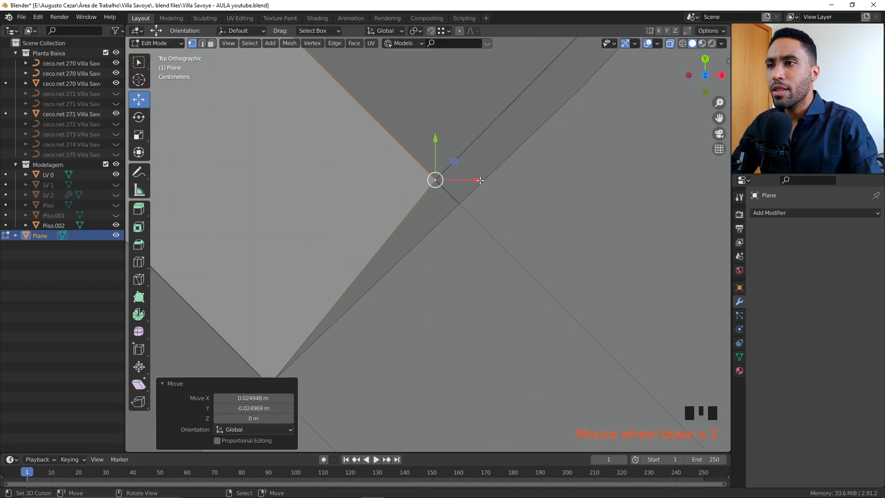
{"action": "scroll", "coordinate": [467, 200], "scroll_direction": "up", "scroll_amount": 5}
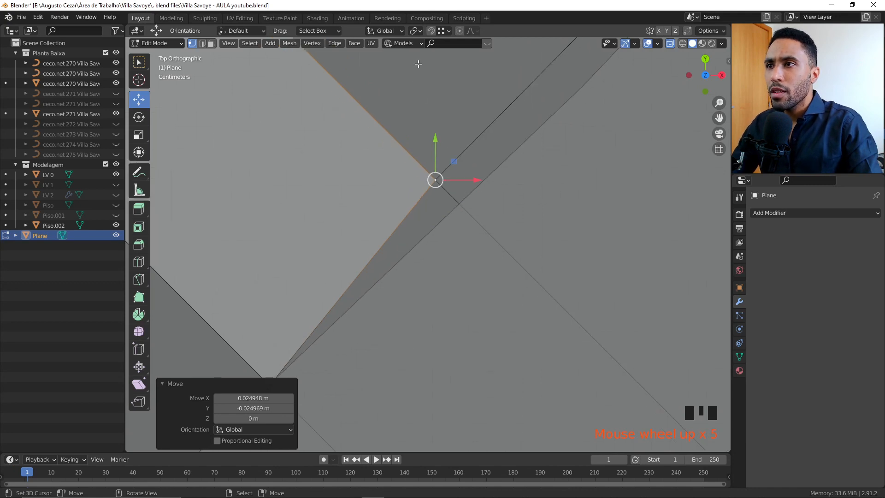
{"action": "key", "text": "g"}
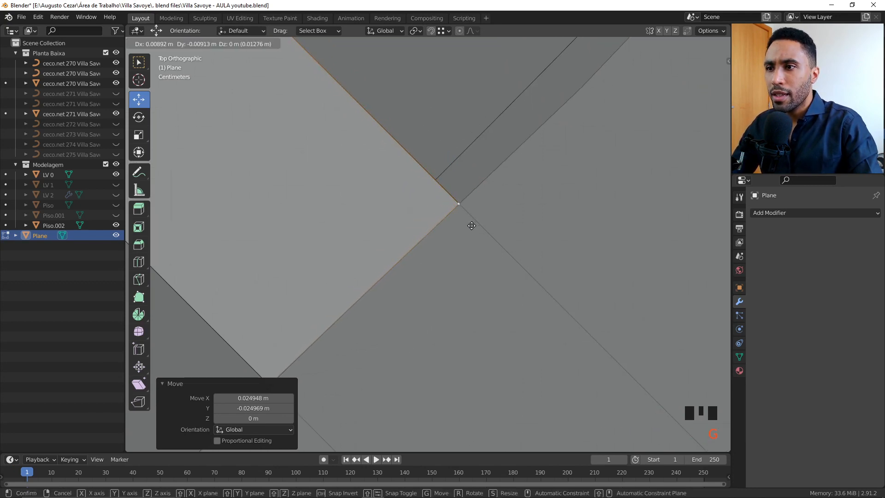
{"action": "left_click", "coordinate": [471, 224]}
- Review the traced interior walls across the floor plan, clear the selection and examine the curved wall leading towards the bathroom
{"action": "scroll", "coordinate": [466, 226], "scroll_direction": "down", "scroll_amount": 13}
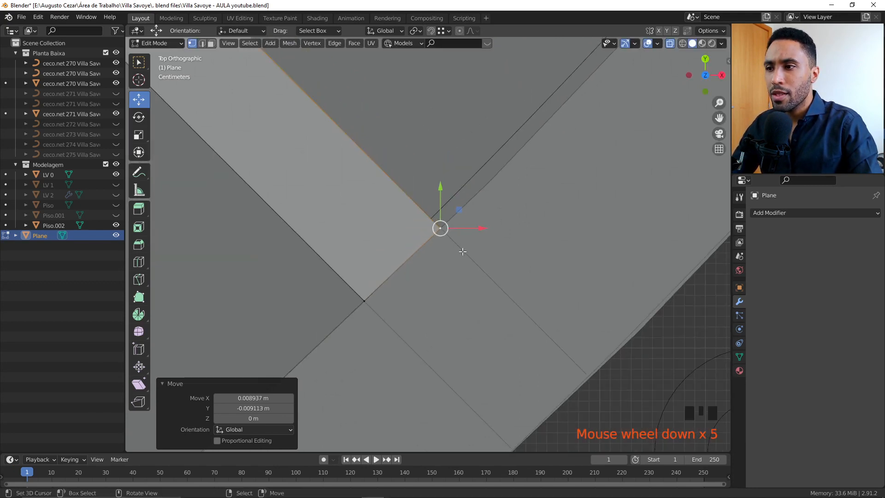
{"action": "scroll", "coordinate": [443, 244], "scroll_direction": "down", "scroll_amount": 5}
{"action": "scroll", "coordinate": [452, 248], "scroll_direction": "down", "scroll_amount": 5}
{"action": "middle_click_drag", "start_coordinate": [451, 247], "coordinate": [481, 241], "text": "shift"}
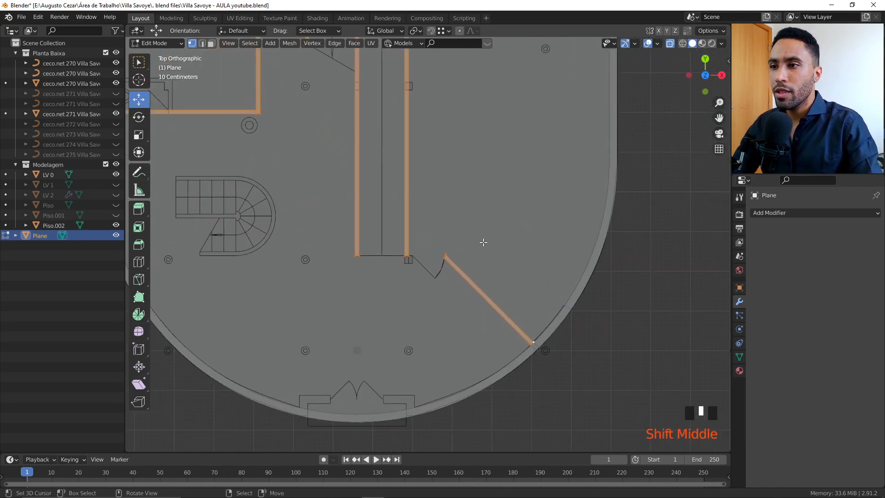
{"action": "scroll", "coordinate": [480, 242], "scroll_direction": "up", "scroll_amount": 4}
{"action": "scroll", "coordinate": [471, 243], "scroll_direction": "down", "scroll_amount": 4}
{"action": "scroll", "coordinate": [473, 240], "scroll_direction": "down", "scroll_amount": 3}
{"action": "middle_click_drag", "start_coordinate": [477, 177], "coordinate": [478, 316], "text": "shift"}
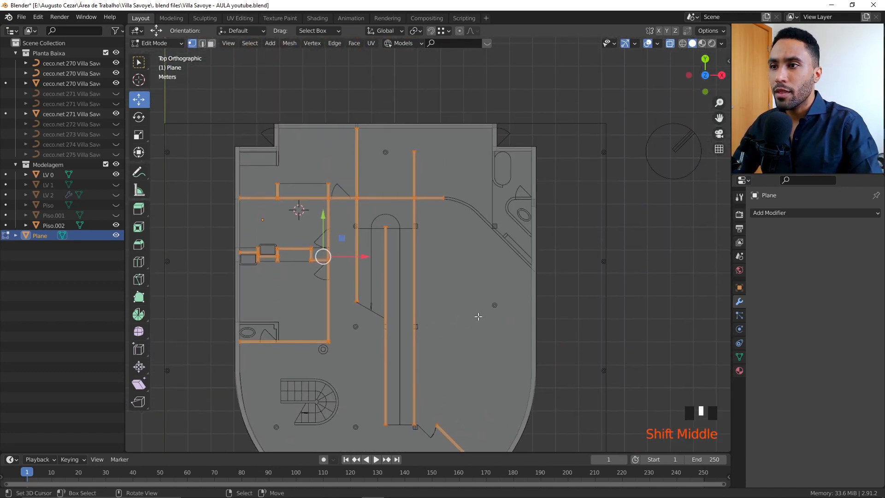
{"action": "scroll", "coordinate": [480, 285], "scroll_direction": "up", "scroll_amount": 3}
{"action": "key", "text": "alt+a"}
{"action": "middle_click_drag", "start_coordinate": [510, 224], "coordinate": [439, 261], "text": "shift"}
{"action": "scroll", "coordinate": [439, 261], "scroll_direction": "up", "scroll_amount": 2}
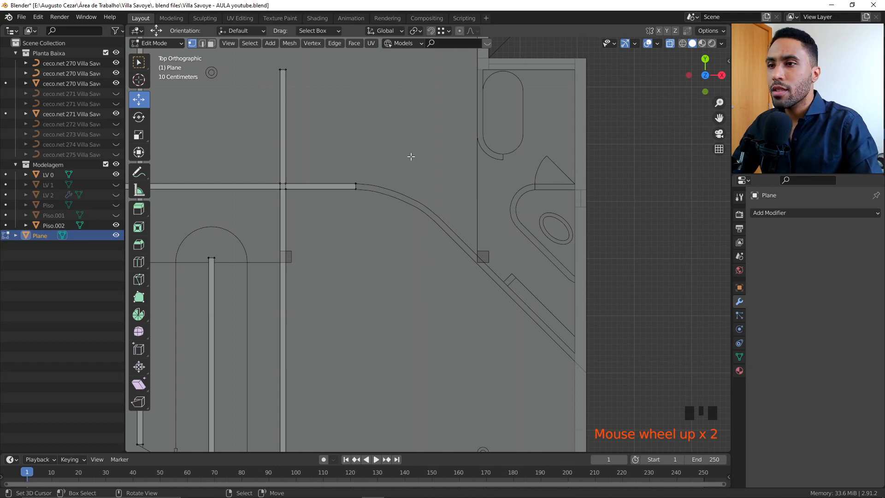
{"action": "middle_click_drag", "start_coordinate": [432, 247], "coordinate": [498, 279], "text": "shift"}
{"action": "scroll", "coordinate": [498, 278], "scroll_direction": "up", "scroll_amount": 4}
{"action": "scroll", "coordinate": [383, 195], "scroll_direction": "down", "scroll_amount": 4}
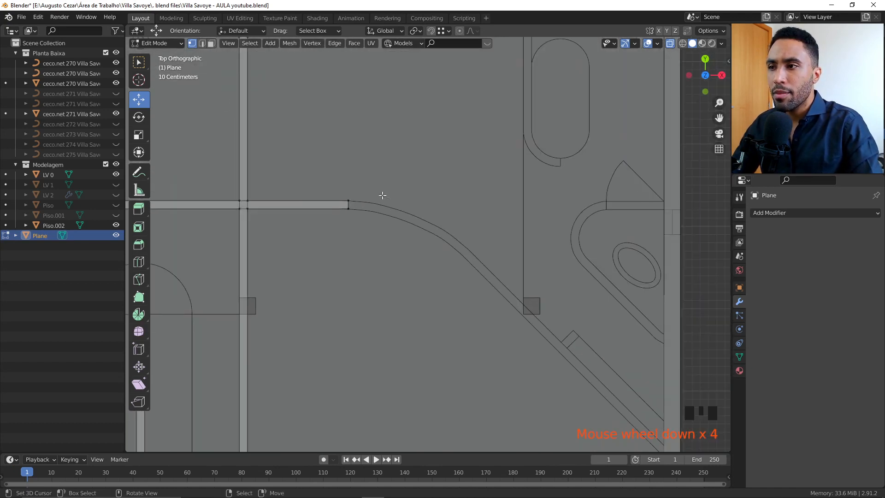
- Snap the 3D cursor to the lower vertex of the straight wall's end, where the curved wall begins
{"action": "key", "text": "Tab"}
{"action": "key", "text": "Tab"}
{"action": "scroll", "coordinate": [391, 226], "scroll_direction": "up", "scroll_amount": 2}
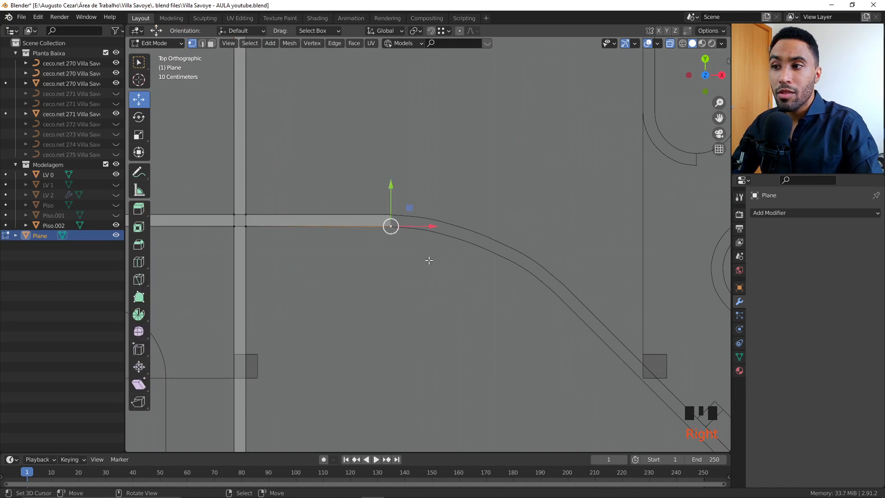
{"action": "key", "text": "shift+s"}
{"action": "left_click", "coordinate": [421, 302]}
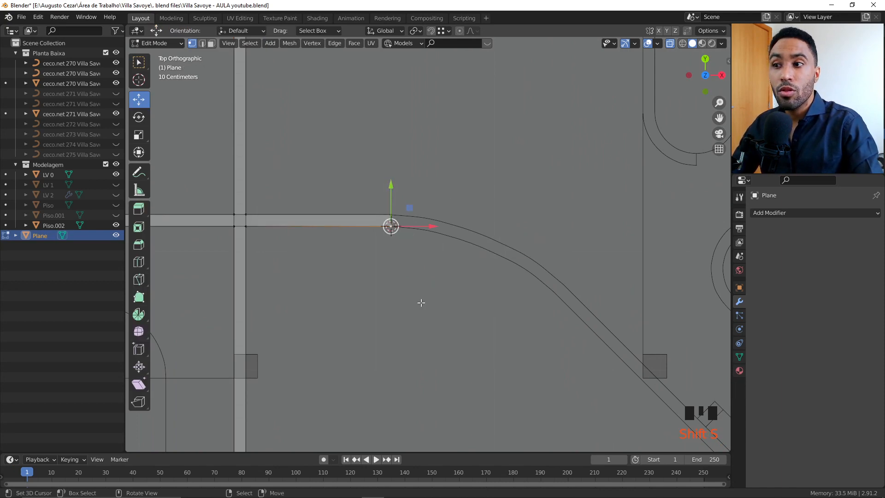
- Leave mesh editing, add a Bezier curve at the 3D cursor and enter its Edit Mode
{"action": "key", "text": "Tab"}
{"action": "key", "text": "alt+a"}
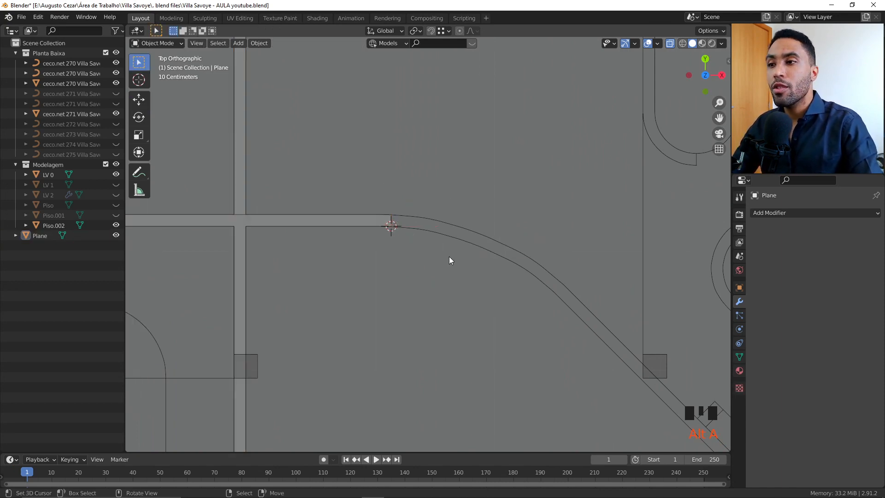
{"action": "key", "text": "shift+a"}
{"action": "mouse_move", "coordinate": [426, 267]}
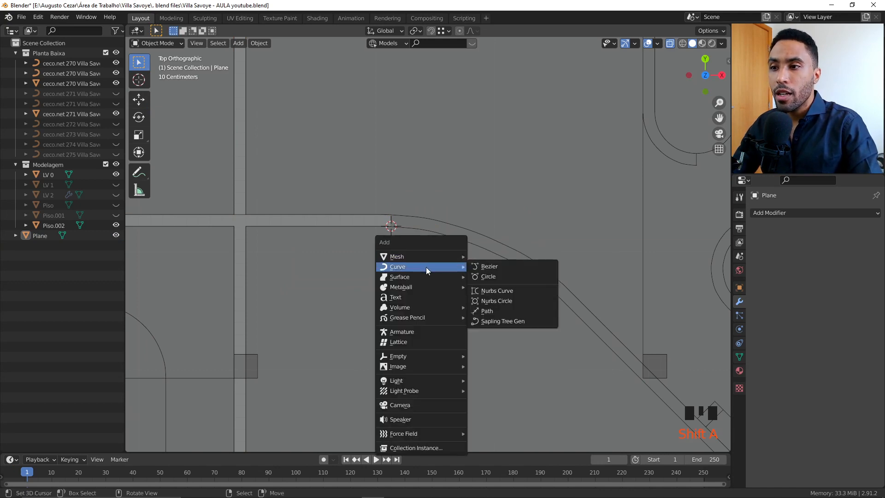
{"action": "left_click", "coordinate": [498, 267]}
{"action": "scroll", "coordinate": [415, 235], "scroll_direction": "down", "scroll_amount": 3}
{"action": "key", "text": "Tab"}
{"action": "scroll", "coordinate": [444, 237], "scroll_direction": "up", "scroll_amount": 3}
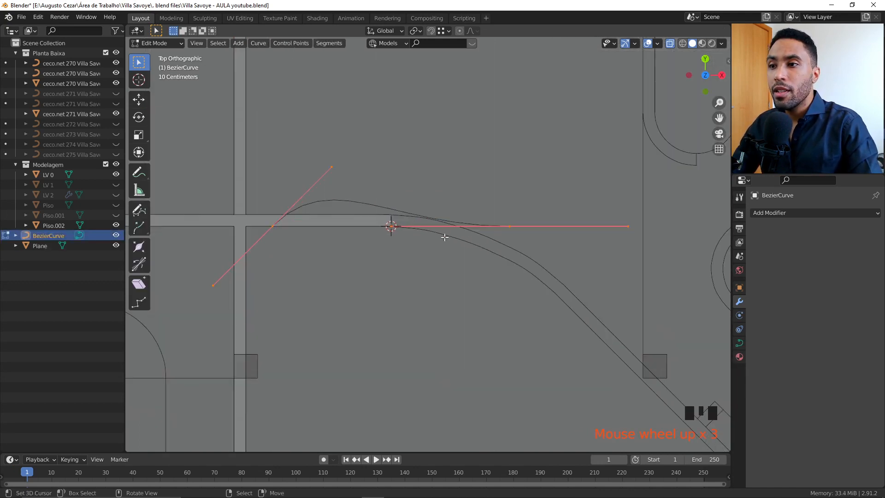
- Delete the Bezier curve's first control point and move the remaining point -1 m along X onto the wall's end corner
{"action": "left_click", "coordinate": [291, 225]}
{"action": "key", "text": "x"}
{"action": "left_click", "coordinate": [286, 225]}
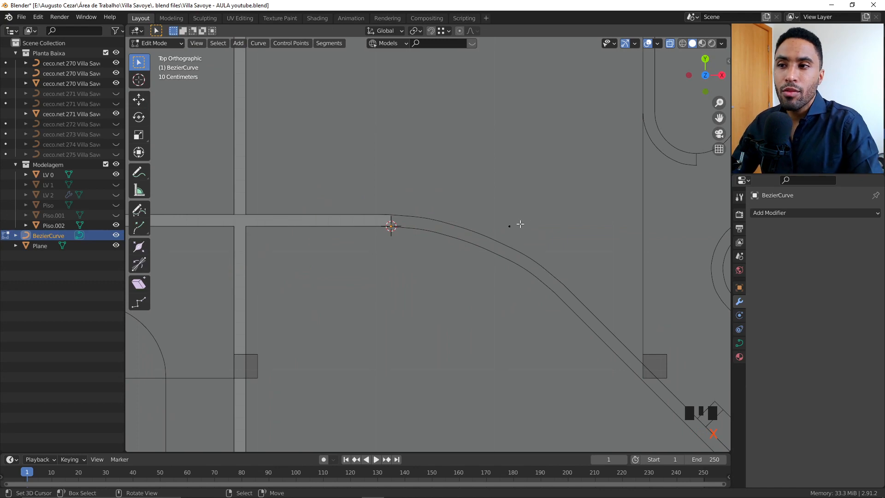
{"action": "key", "text": "g"}
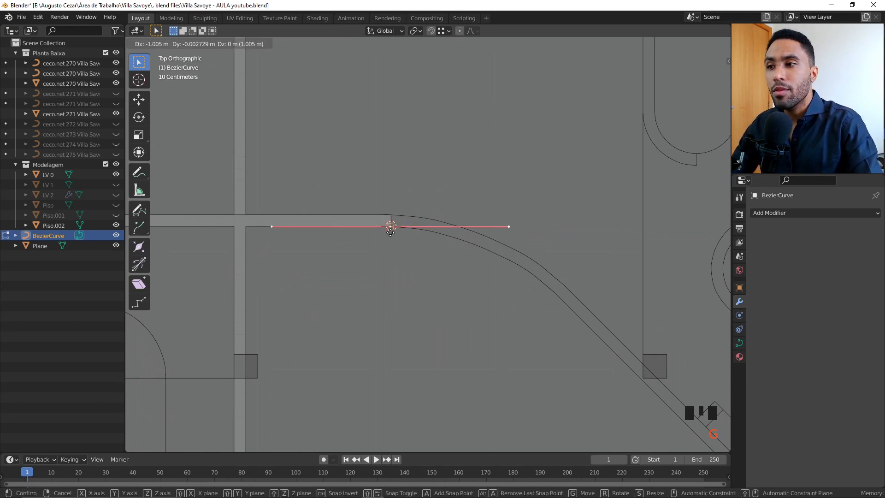
{"action": "type", "text": "-1"}
{"action": "key", "text": "Return"}
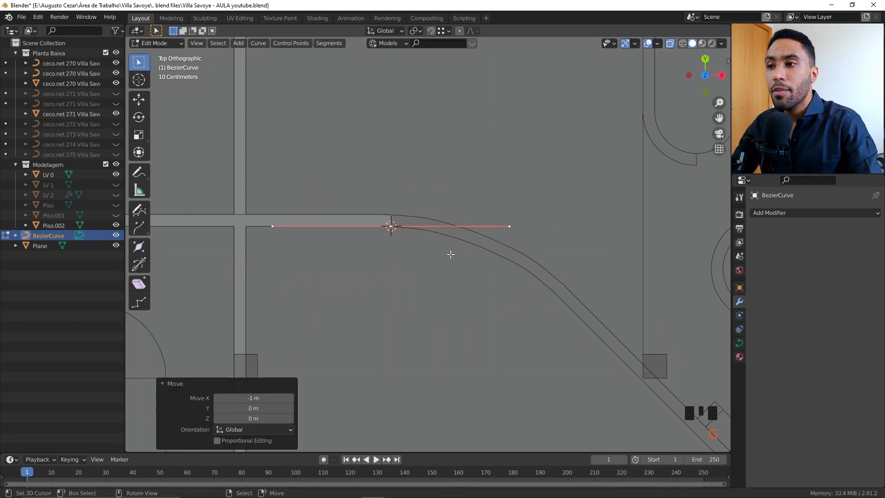
- Scale the control point's handles down to about 0.19
{"action": "key", "text": "s"}
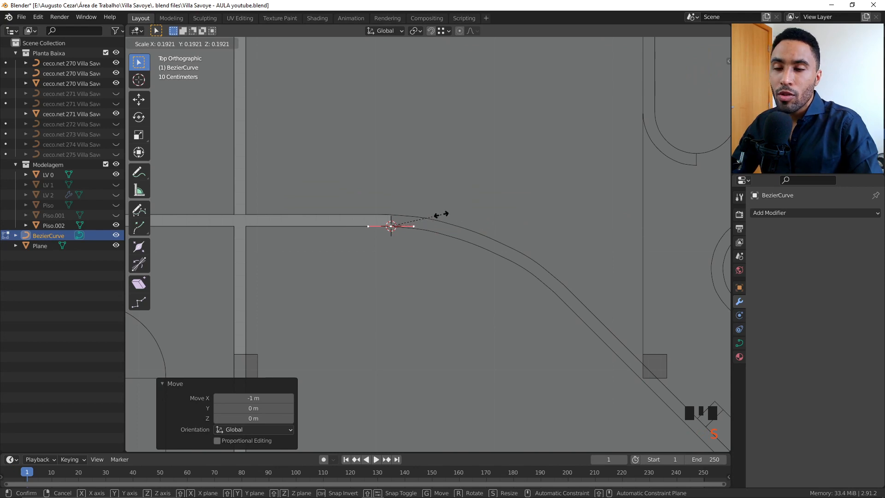
{"action": "left_click", "coordinate": [440, 214]}
{"action": "scroll", "coordinate": [443, 226], "scroll_direction": "down", "scroll_amount": 3}
{"action": "scroll", "coordinate": [437, 227], "scroll_direction": "up", "scroll_amount": 2}
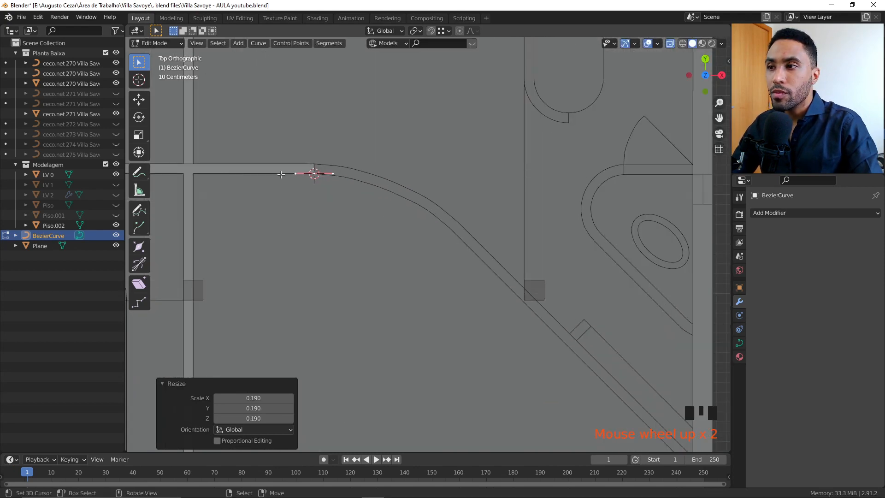
- Extrude a second control point about 1.38 m in X and -0.56 m in Y, snapped where the wall's inner arc turns straight
{"action": "scroll", "coordinate": [281, 175], "scroll_direction": "down", "scroll_amount": 2}
{"action": "key", "text": "e"}
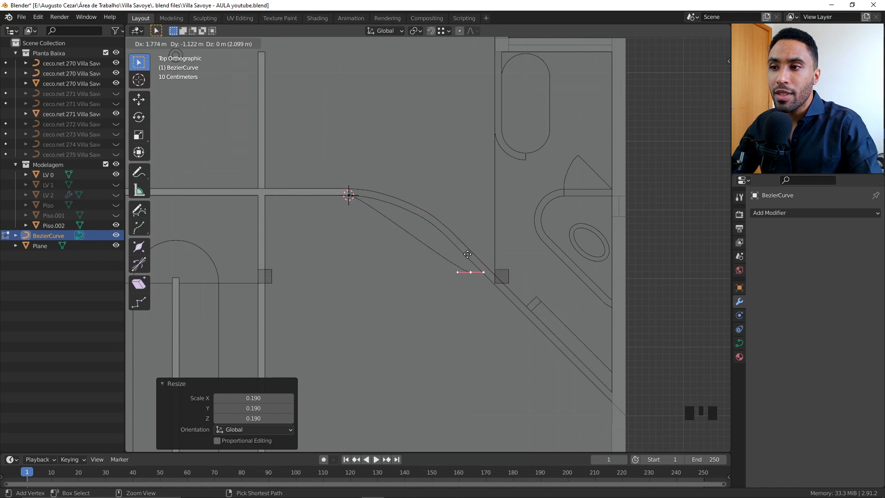
{"action": "left_click", "coordinate": [438, 233]}
{"action": "scroll", "coordinate": [440, 234], "scroll_direction": "up", "scroll_amount": 5}
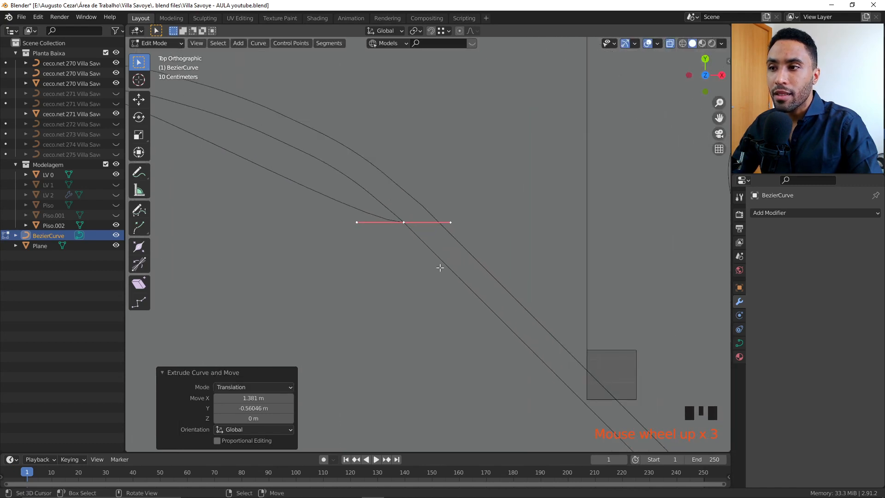
{"action": "key", "text": "g"}
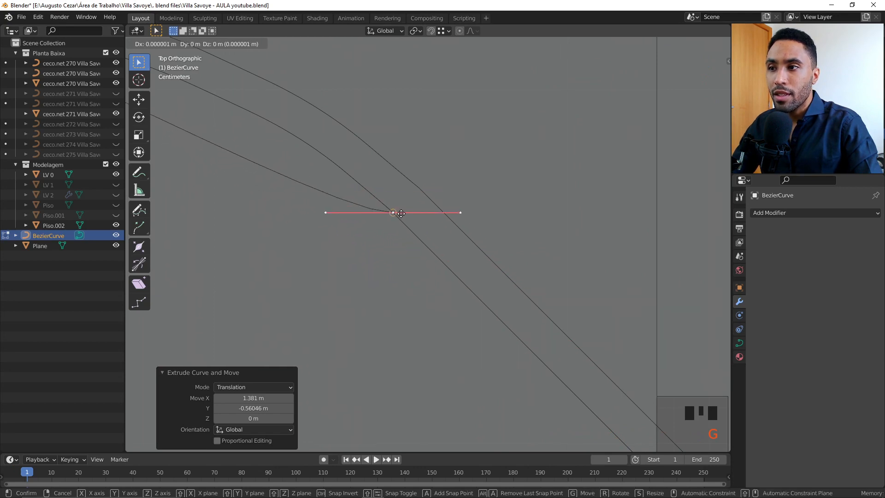
{"action": "left_click", "coordinate": [394, 211]}
{"action": "scroll", "coordinate": [394, 211], "scroll_direction": "down", "scroll_amount": 10}
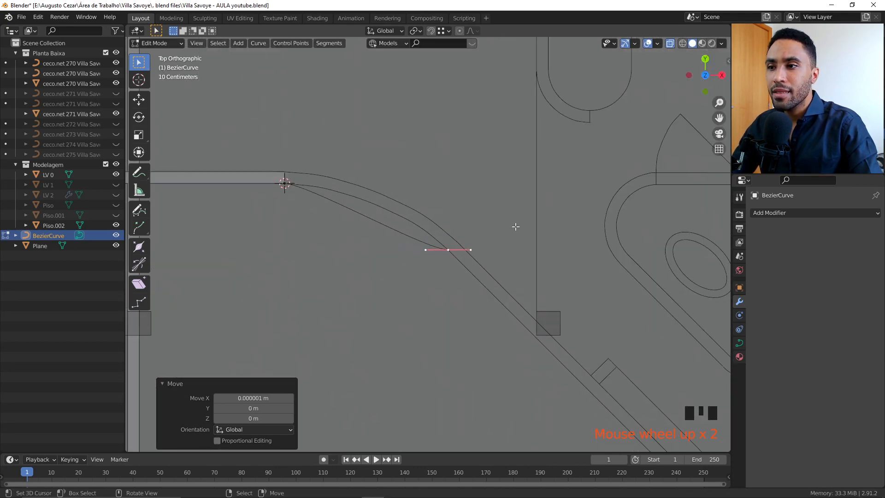
- Rotate the second point's handles about 49.3° and enlarge them, and enlarge the start point's handles to follow the wall's arc
{"action": "key", "text": "r"}
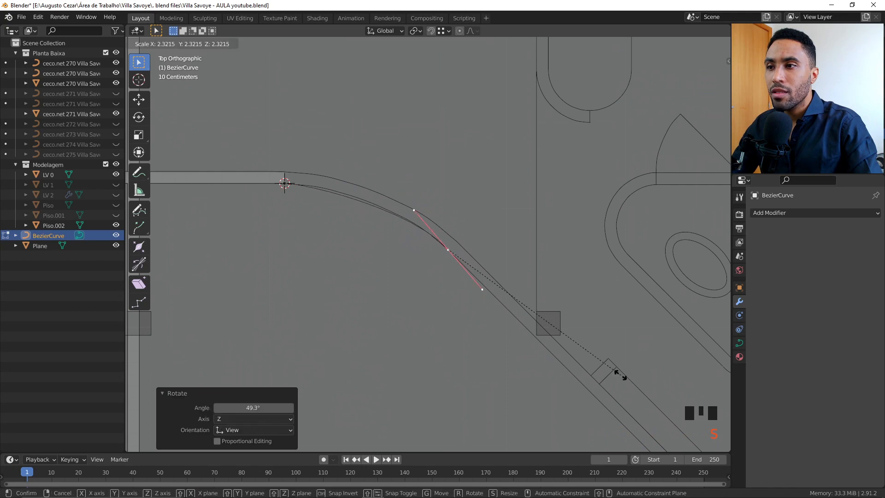
{"action": "left_click", "coordinate": [617, 371]}
{"action": "left_click", "coordinate": [286, 184]}
{"action": "key", "text": "s"}
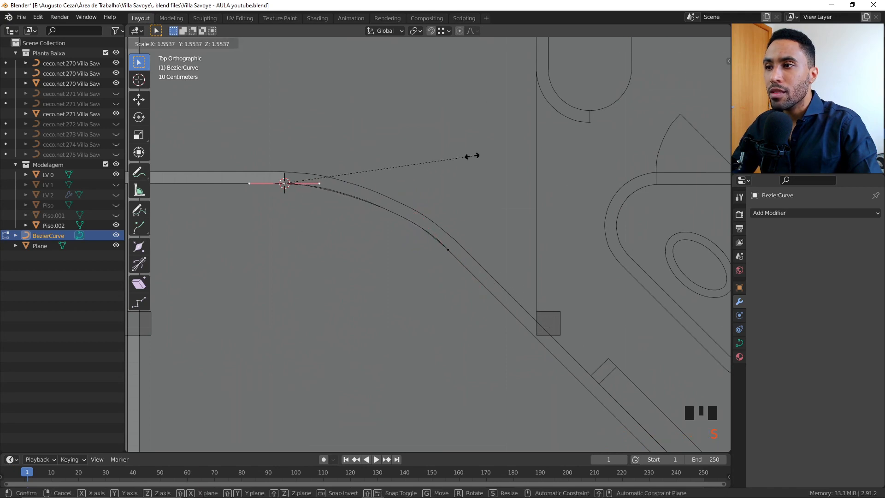
{"action": "left_click", "coordinate": [493, 172]}
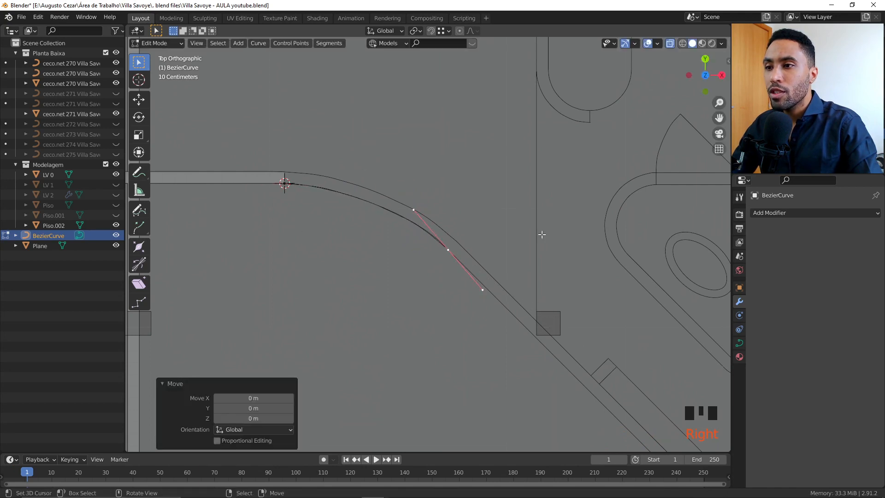
- Fine-tune the curve against the plan by scaling the second point's handles by about 1.1 and rotating the start point's about -0.06°
{"action": "key", "text": "s"}
{"action": "left_click", "coordinate": [574, 209]}
{"action": "key", "text": "s"}
{"action": "left_click", "coordinate": [592, 222]}
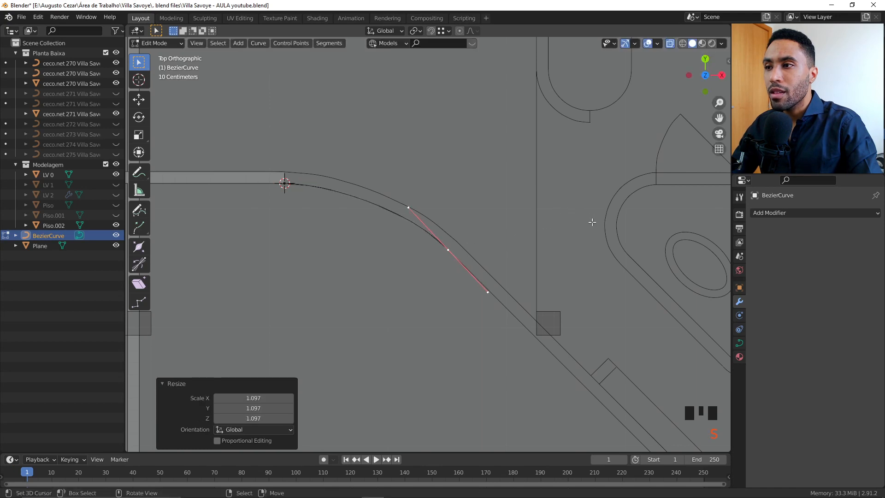
{"action": "left_click", "coordinate": [285, 183]}
{"action": "key", "text": "r"}
{"action": "left_click", "coordinate": [547, 158]}
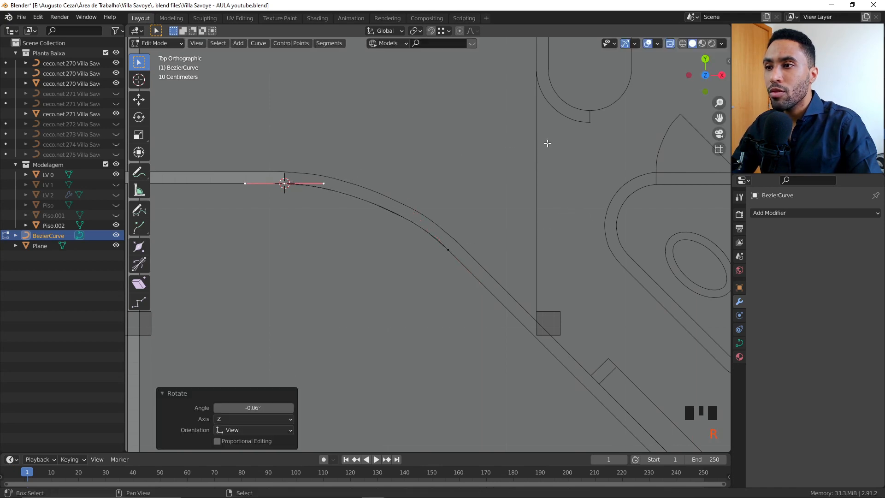
- Leave curve editing and open the Bezier curve's object data properties
{"action": "scroll", "coordinate": [481, 183], "scroll_direction": "down", "scroll_amount": 2}
{"action": "key", "text": "Tab"}
{"action": "left_click", "coordinate": [739, 343]}
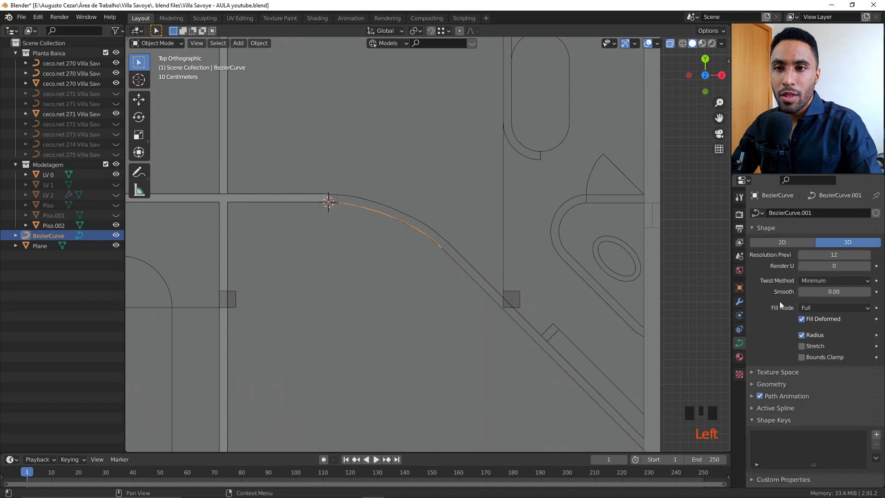
- Set the Bezier curve's preview resolution to 24
{"action": "double_click", "coordinate": [829, 255]}
{"action": "type", "text": "24"}
{"action": "key", "text": "Return"}
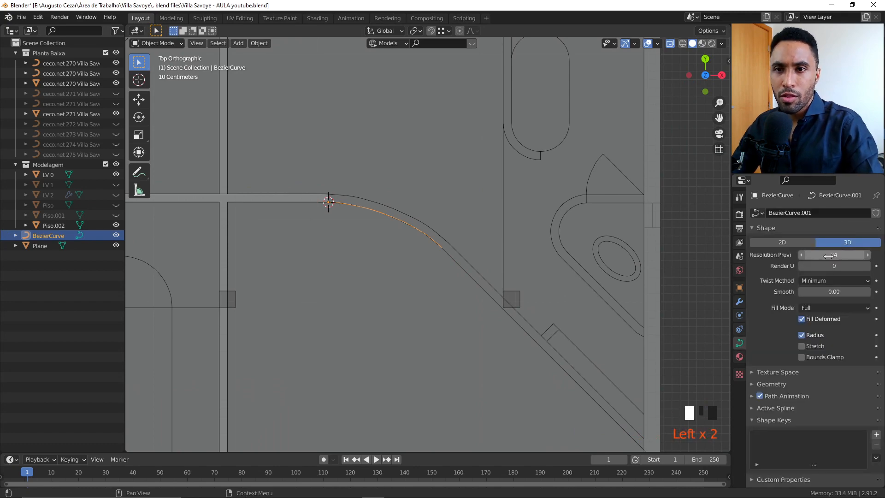
{"action": "scroll", "coordinate": [485, 284], "scroll_direction": "up", "scroll_amount": 3}
{"action": "middle_click_drag", "start_coordinate": [276, 171], "coordinate": [512, 270]}
{"action": "key", "text": "KP_7"}
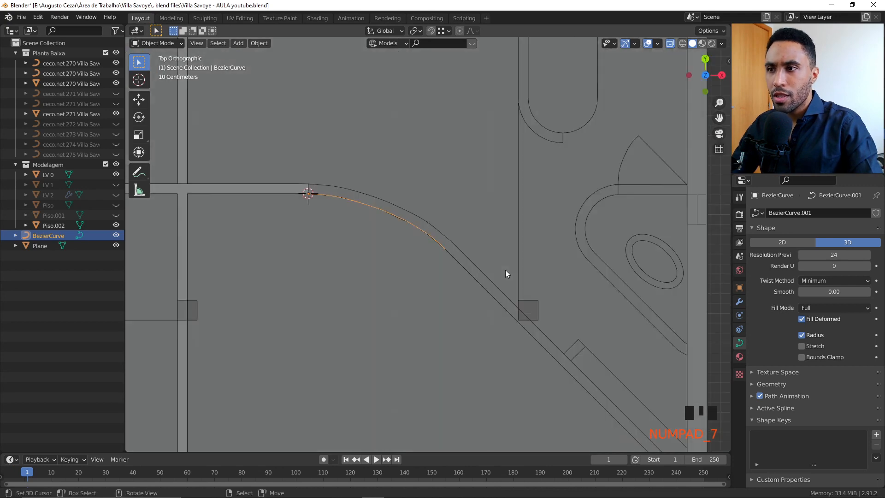
- Scale the handles of the curve's end point by about 1.05 to follow the wall's inner arc on the plan
{"action": "scroll", "coordinate": [465, 265], "scroll_direction": "up", "scroll_amount": 3}
{"action": "key", "text": "Tab"}
{"action": "scroll", "coordinate": [477, 261], "scroll_direction": "up", "scroll_amount": 3}
{"action": "right_click", "coordinate": [477, 261]}
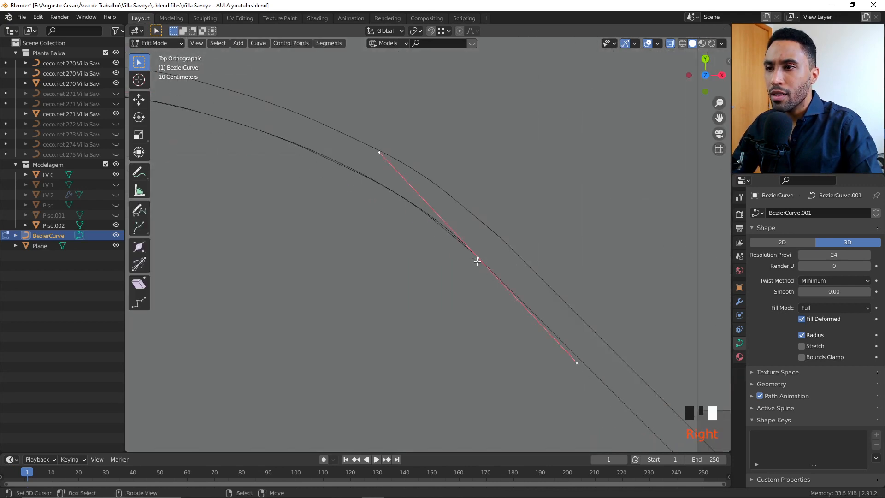
{"action": "key", "text": "s"}
{"action": "left_click", "coordinate": [680, 252]}
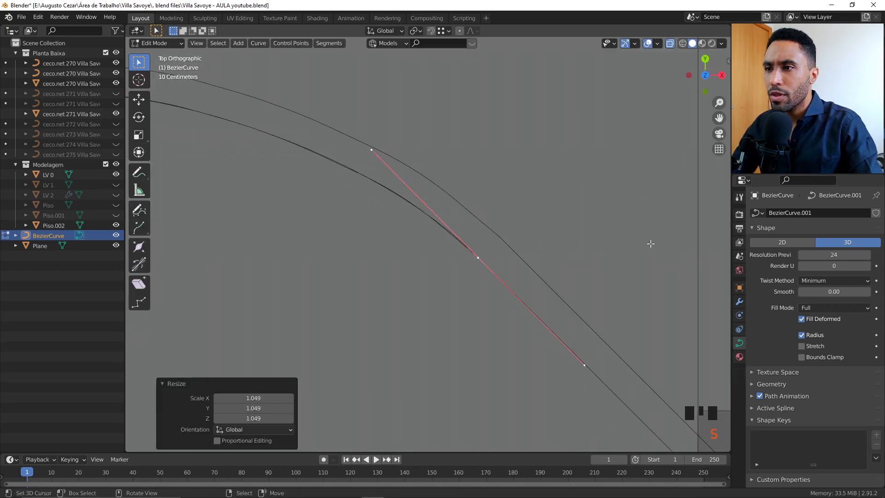
{"action": "scroll", "coordinate": [530, 230], "scroll_direction": "down", "scroll_amount": 3}
{"action": "key", "text": "Tab"}
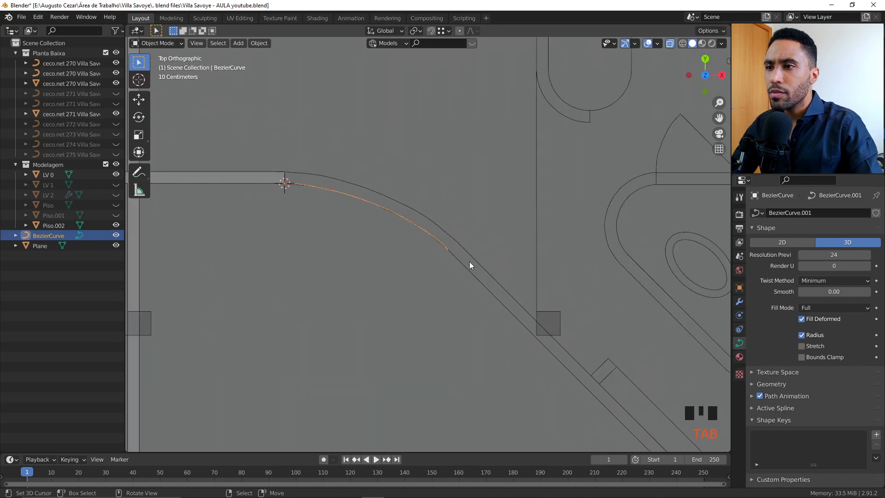
- Rotate the handles of the curve's start point about 3.8° and scale them by about 1.24 to follow the inner arc
{"action": "scroll", "coordinate": [469, 261], "scroll_direction": "down", "scroll_amount": 2}
{"action": "middle_click_drag", "start_coordinate": [422, 286], "coordinate": [414, 217]}
{"action": "scroll", "coordinate": [413, 214], "scroll_direction": "up", "scroll_amount": 3}
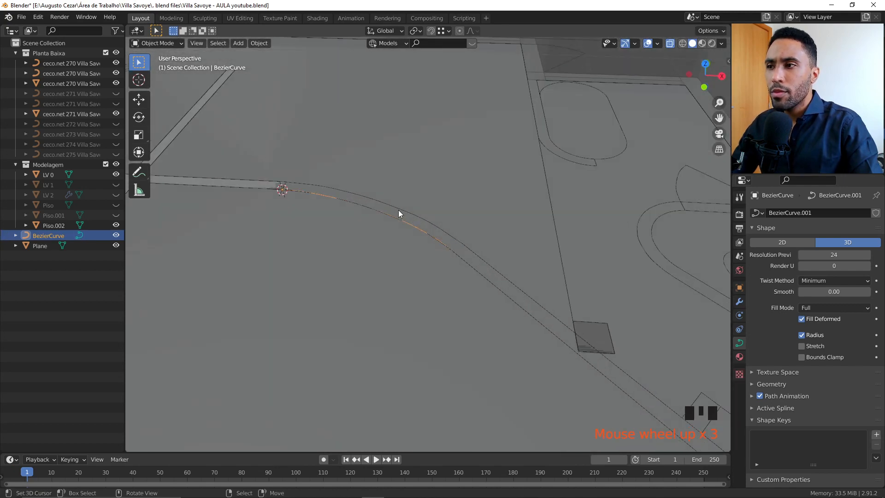
{"action": "key", "text": "KP_7"}
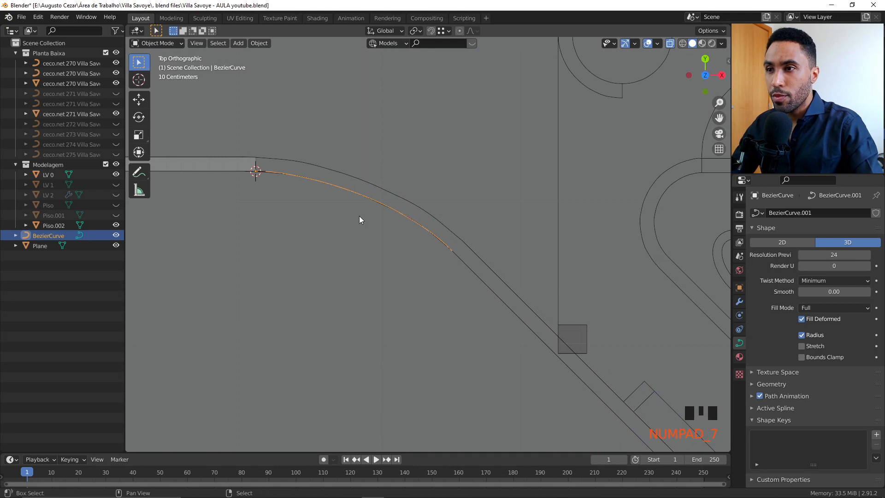
{"action": "middle_click_drag", "start_coordinate": [371, 171], "coordinate": [465, 294], "text": "shift"}
{"action": "scroll", "coordinate": [411, 203], "scroll_direction": "up", "scroll_amount": 3}
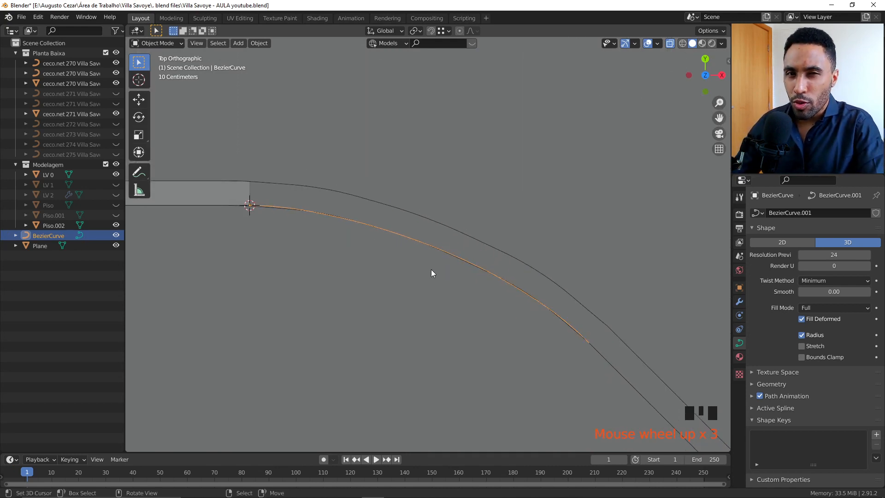
{"action": "scroll", "coordinate": [429, 254], "scroll_direction": "up", "scroll_amount": 2}
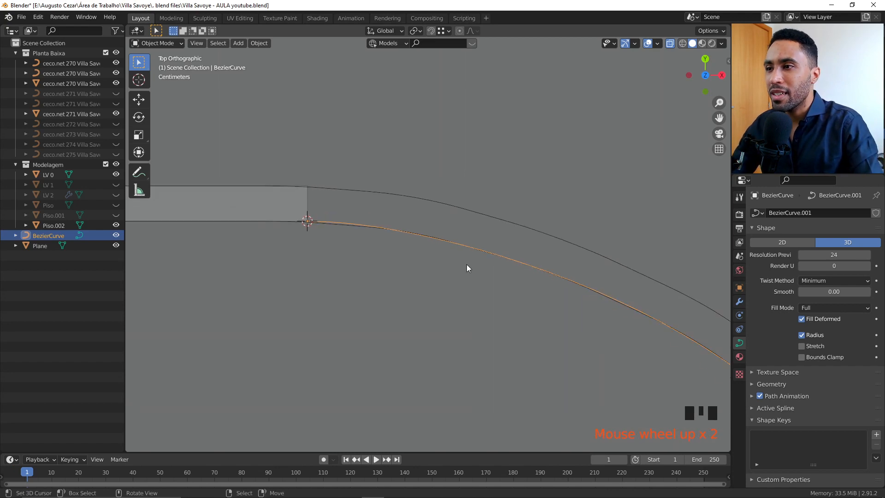
{"action": "key", "text": "Tab"}
{"action": "left_click", "coordinate": [305, 223]}
{"action": "key", "text": "s"}
{"action": "left_click", "coordinate": [604, 209]}
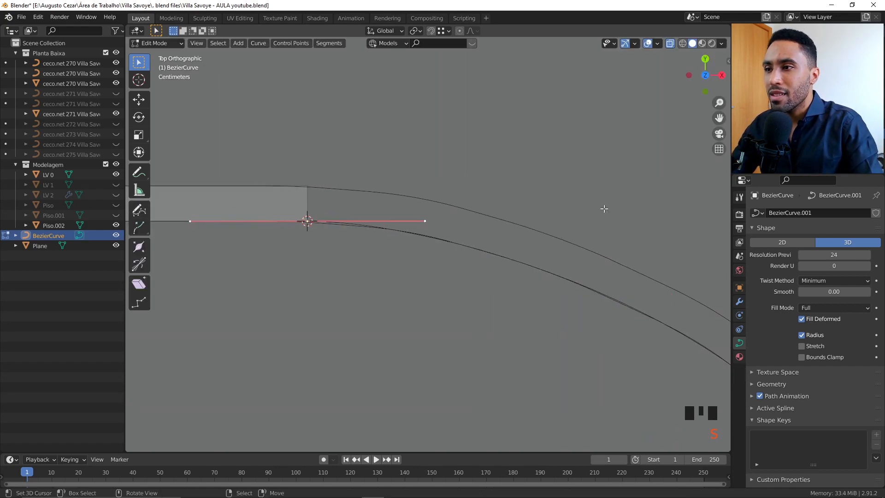
{"action": "key", "text": "r"}
{"action": "left_click", "coordinate": [637, 207]}
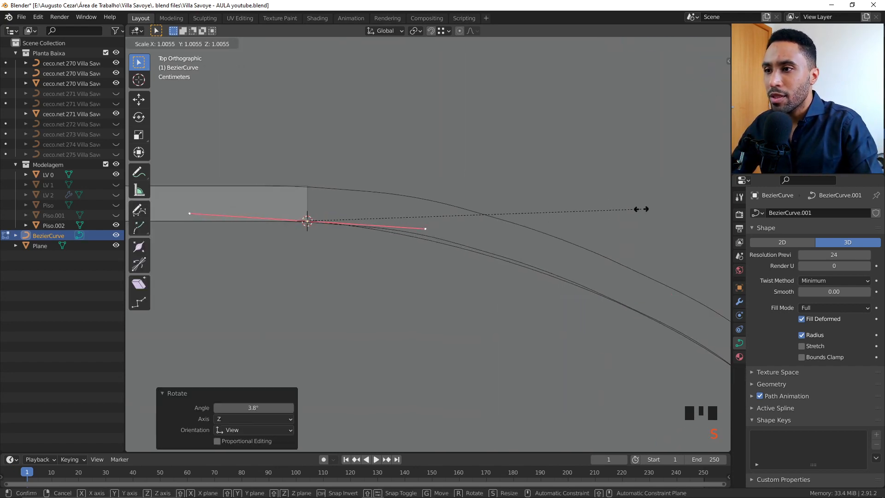
{"action": "key", "text": "s"}
{"action": "left_click", "coordinate": [696, 201]}
{"action": "scroll", "coordinate": [609, 257], "scroll_direction": "down", "scroll_amount": 4}
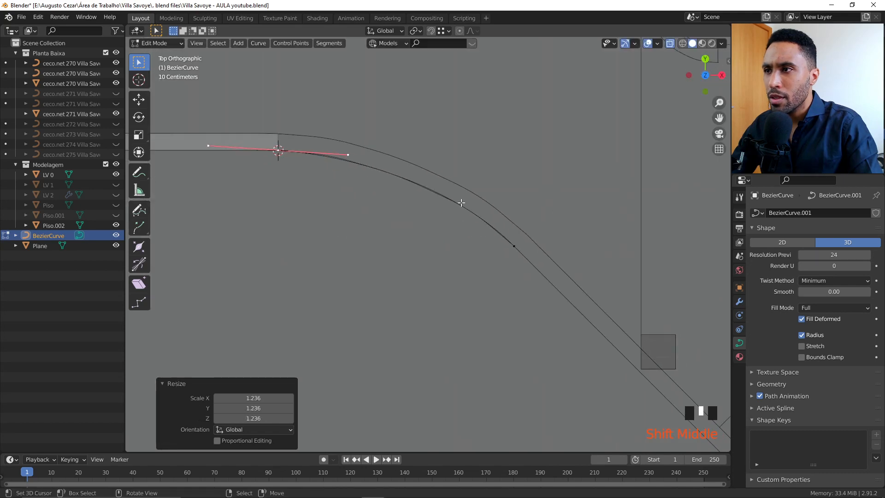
- Fine-tune the rotation of the start point's handles against the plan's arc and leave curve editing
{"action": "scroll", "coordinate": [526, 263], "scroll_direction": "up", "scroll_amount": 2}
{"action": "left_click", "coordinate": [488, 241]}
{"action": "scroll", "coordinate": [488, 241], "scroll_direction": "up", "scroll_amount": 3}
{"action": "left_click", "coordinate": [276, 189]}
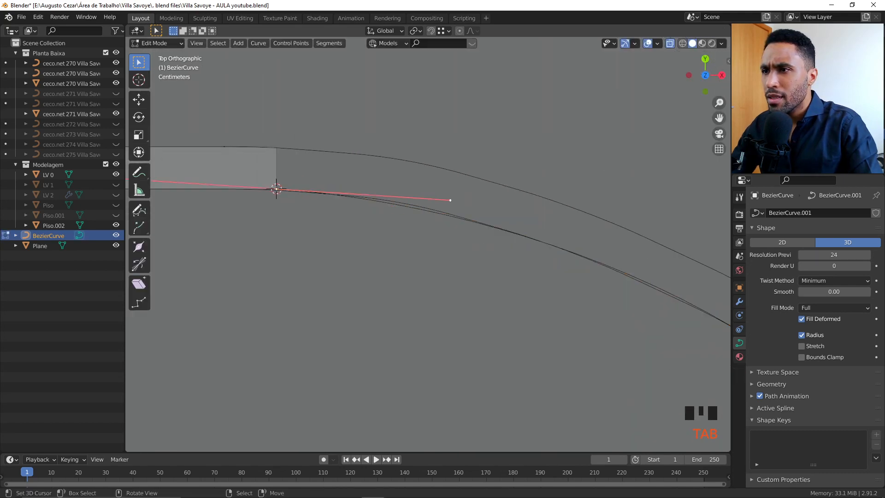
{"action": "key", "text": "r"}
{"action": "left_click", "coordinate": [607, 161]}
{"action": "scroll", "coordinate": [573, 202], "scroll_direction": "down", "scroll_amount": 3}
{"action": "key", "text": "Tab"}
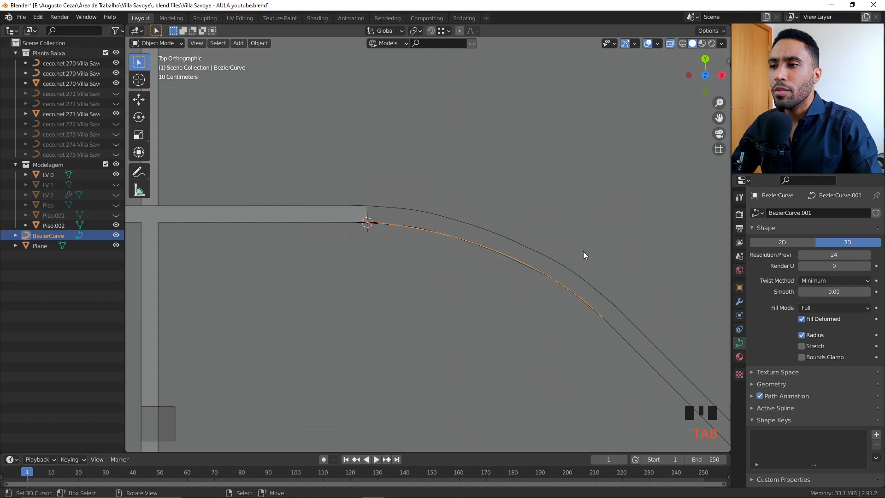
- Open the curve's geometry settings for offset, extrude and bevel
{"action": "scroll", "coordinate": [482, 260], "scroll_direction": "up", "scroll_amount": 3}
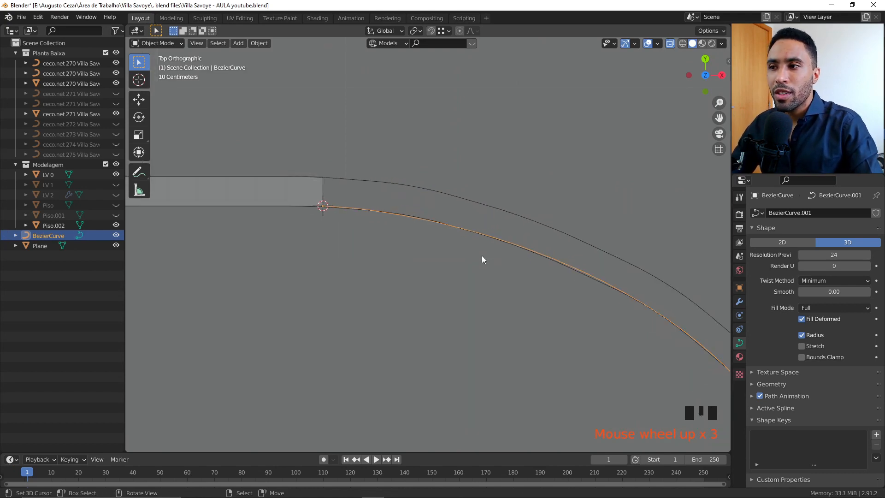
{"action": "scroll", "coordinate": [635, 275], "scroll_direction": "down", "scroll_amount": 3}
{"action": "middle_click_drag", "start_coordinate": [635, 276], "coordinate": [557, 255], "text": "shift"}
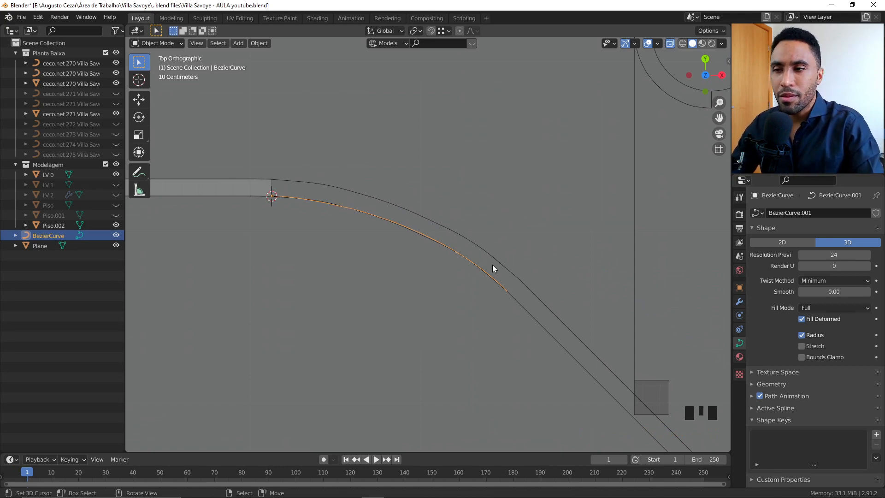
{"action": "left_click", "coordinate": [792, 383]}
{"action": "scroll", "coordinate": [791, 383], "scroll_direction": "down", "scroll_amount": 5}
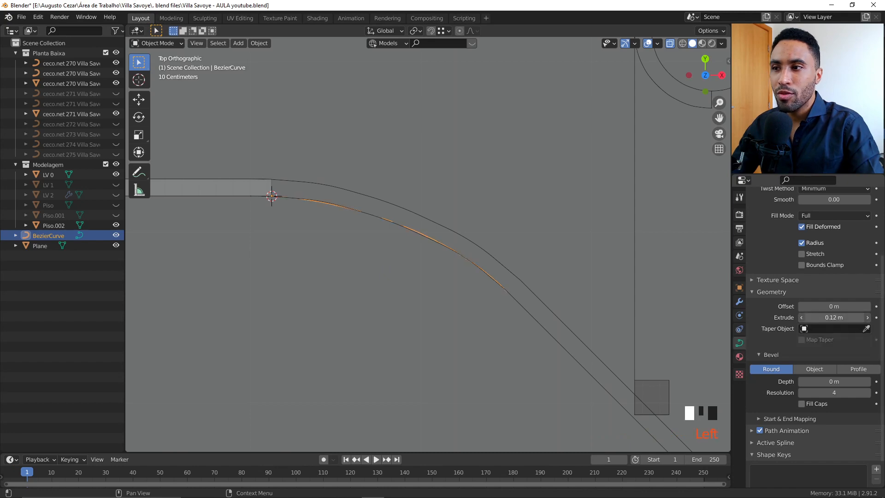
- Try extruding the curve vertically by about 1.06 m, and undo that change
{"action": "middle_click_drag", "start_coordinate": [451, 295], "coordinate": [685, 265]}
{"action": "left_click_drag", "start_coordinate": [832, 317], "coordinate": [856, 317]}
{"action": "mouse_move", "coordinate": [622, 258]}
{"action": "middle_mouse_down"}
{"action": "mouse_move", "coordinate": [548, 227]}
{"action": "mouse_move", "coordinate": [607, 258]}
{"action": "middle_mouse_up"}
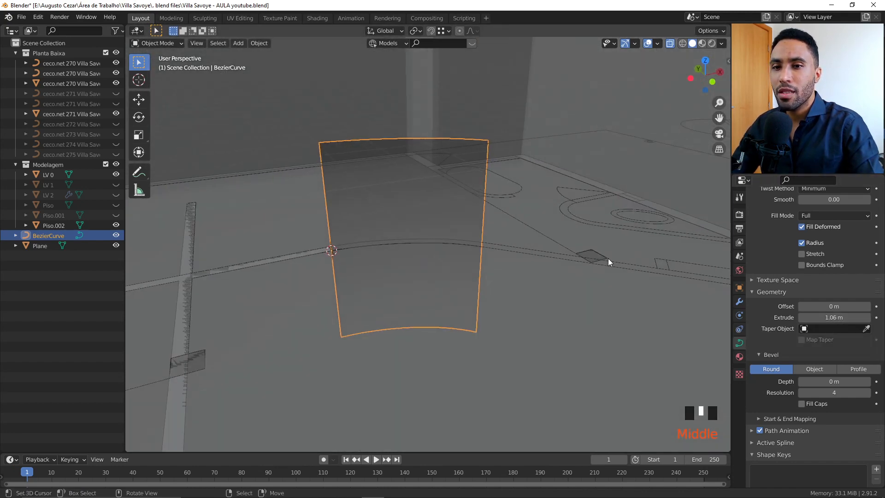
{"action": "key", "text": "ctrl+z"}
- Try out the offset and bevel depth settings on the extruded curve while viewing it from above
{"action": "mouse_move", "coordinate": [832, 306]}
{"action": "left_mouse_down"}
{"action": "mouse_move", "coordinate": [848, 317]}
{"action": "mouse_move", "coordinate": [833, 306]}
{"action": "left_mouse_up"}
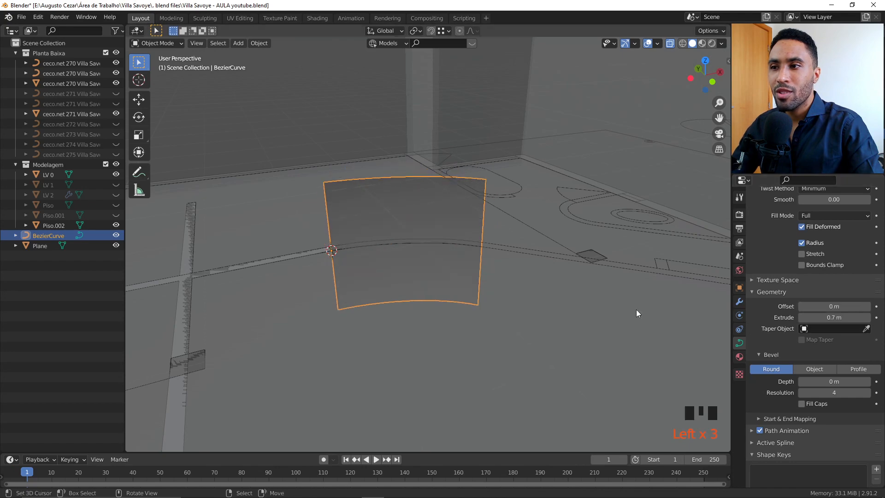
{"action": "key", "text": "KP_7"}
{"action": "mouse_move", "coordinate": [834, 381]}
{"action": "left_mouse_down"}
{"action": "mouse_move", "coordinate": [850, 381]}
{"action": "mouse_move", "coordinate": [832, 381]}
{"action": "left_mouse_up"}
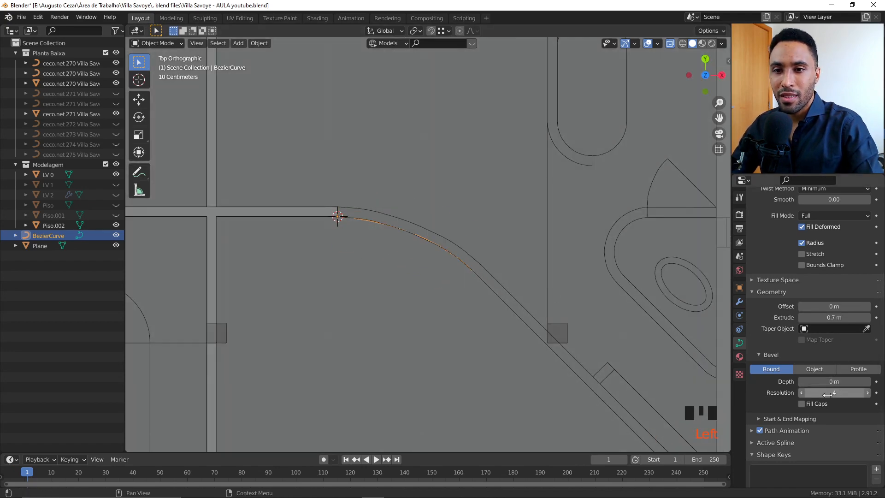
{"action": "mouse_move", "coordinate": [834, 306]}
{"action": "left_mouse_down"}
{"action": "mouse_move", "coordinate": [843, 306]}
{"action": "mouse_move", "coordinate": [829, 306]}
{"action": "left_mouse_up"}
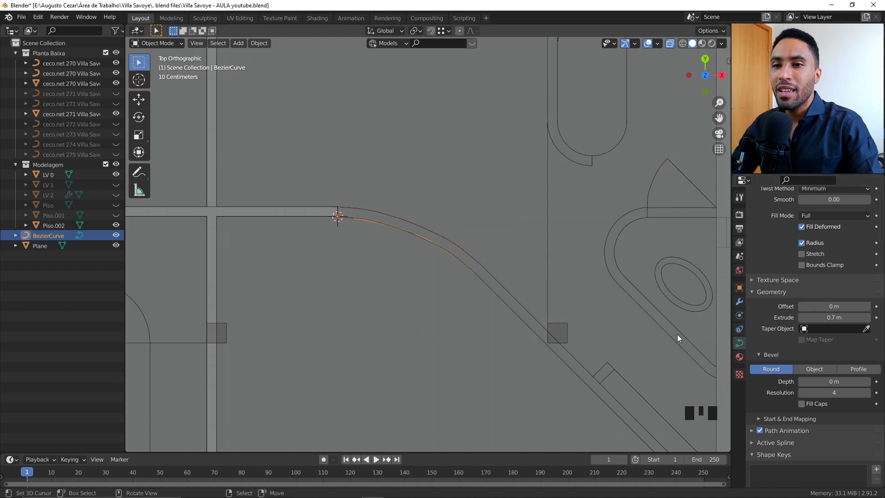
- Reset the curve's offset and extrude to 0 m
{"action": "middle_click_drag", "start_coordinate": [677, 336], "coordinate": [484, 276]}
{"action": "mouse_move", "coordinate": [838, 317]}
{"action": "left_mouse_down"}
{"action": "mouse_move", "coordinate": [811, 317]}
{"action": "mouse_move", "coordinate": [843, 306]}
{"action": "left_mouse_up"}
{"action": "left_click", "coordinate": [800, 306]}
{"action": "left_click", "coordinate": [801, 306]}
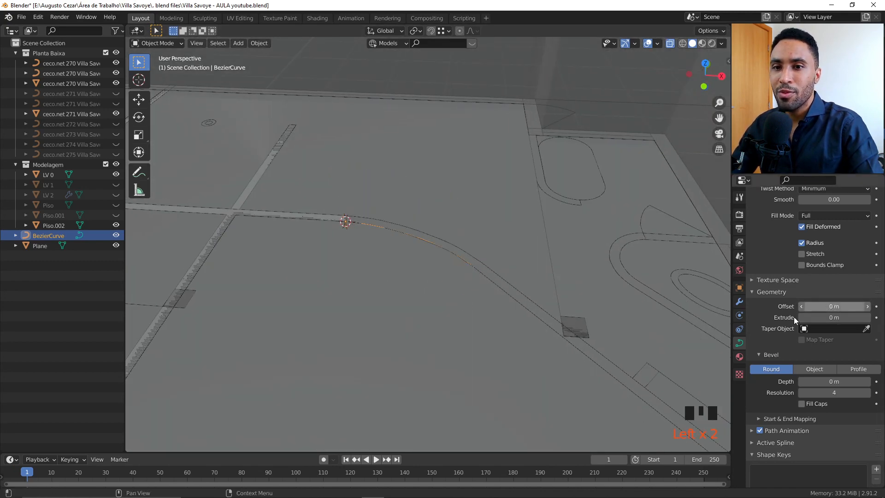
- Duplicate the Bezier curve in place
{"action": "key", "text": "KP_7"}
{"action": "scroll", "coordinate": [369, 249], "scroll_direction": "up", "scroll_amount": 2}
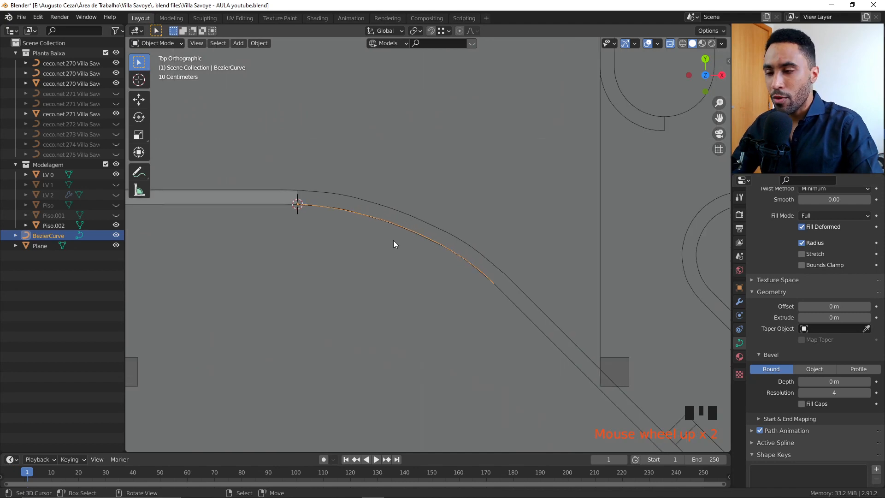
{"action": "key", "text": "shift+d"}
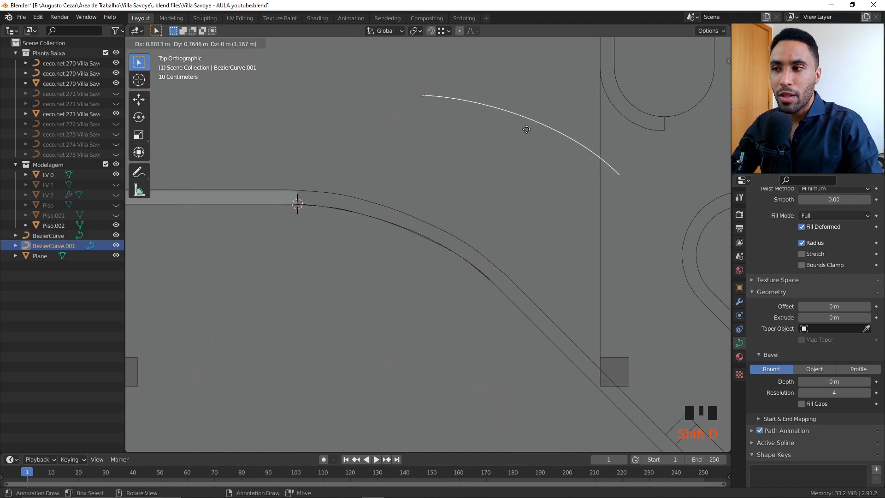
{"action": "right_click", "coordinate": [540, 184]}
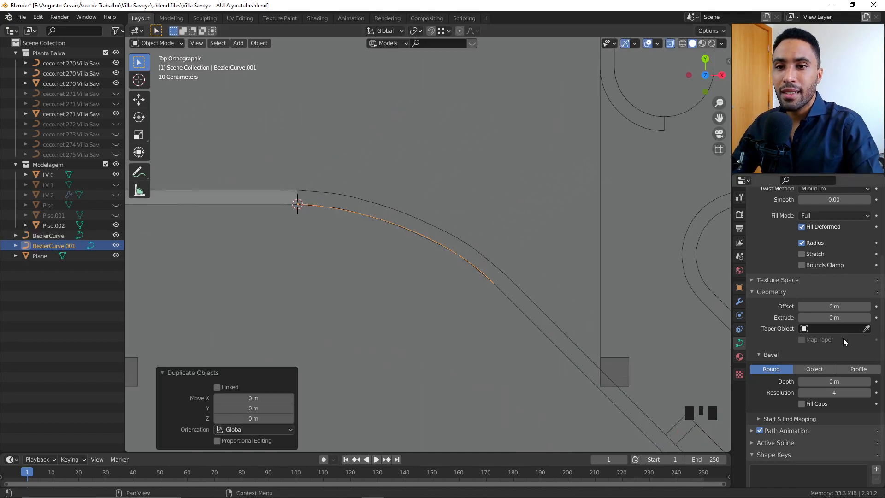
- Set the duplicate curve's extrude to 0.02 m and its offset to 0.1 m, after trying 0.2 m, to match the wall's outer arc
{"action": "left_click", "coordinate": [834, 307]}
{"action": "type", "text": "0.2"}
{"action": "key", "text": "Return"}
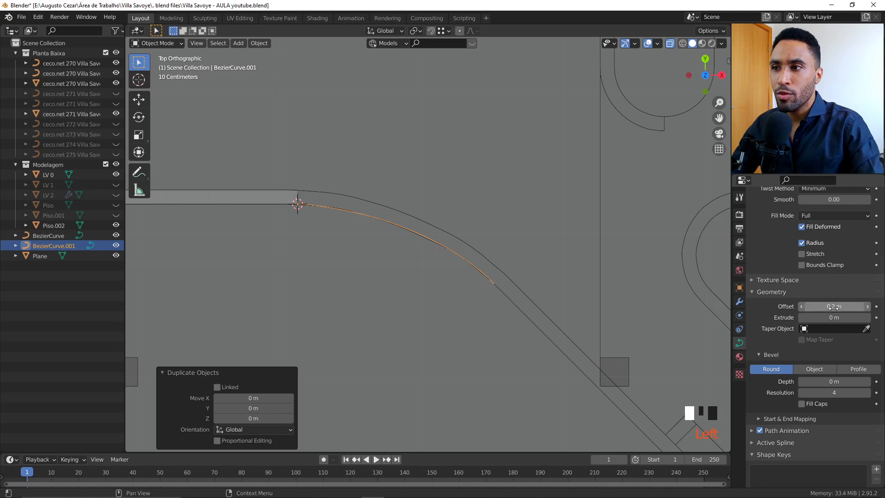
{"action": "left_click", "coordinate": [834, 317]}
{"action": "type", "text": "0.02"}
{"action": "key", "text": "Return"}
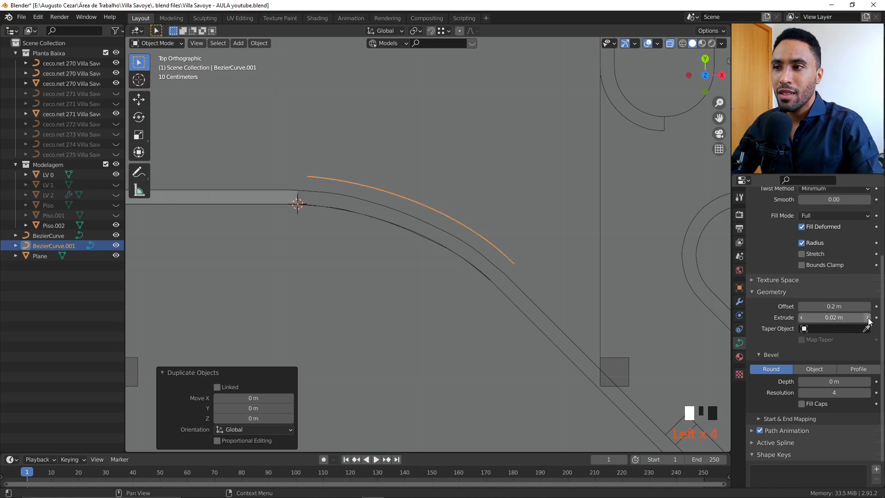
{"action": "left_click_drag", "start_coordinate": [846, 307], "coordinate": [843, 309]}
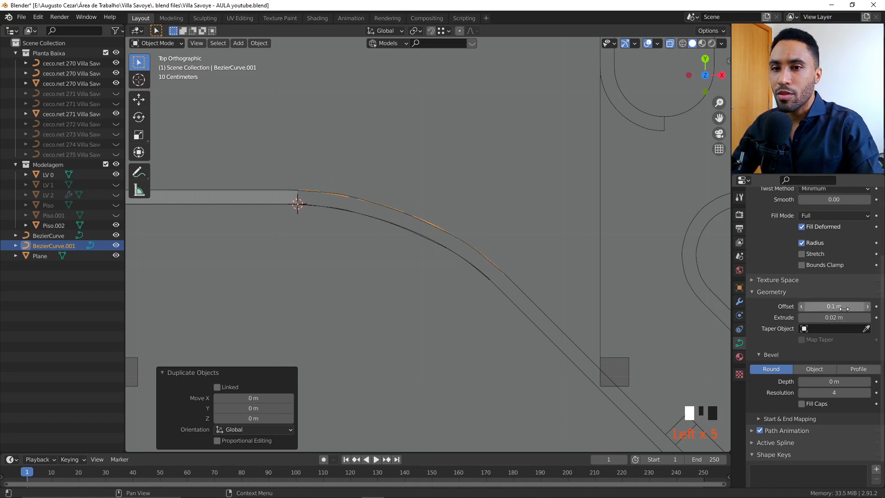
- Select the original inner-arc curve and set its extrude to 0.03 m
{"action": "middle_click_drag", "start_coordinate": [318, 312], "coordinate": [533, 211]}
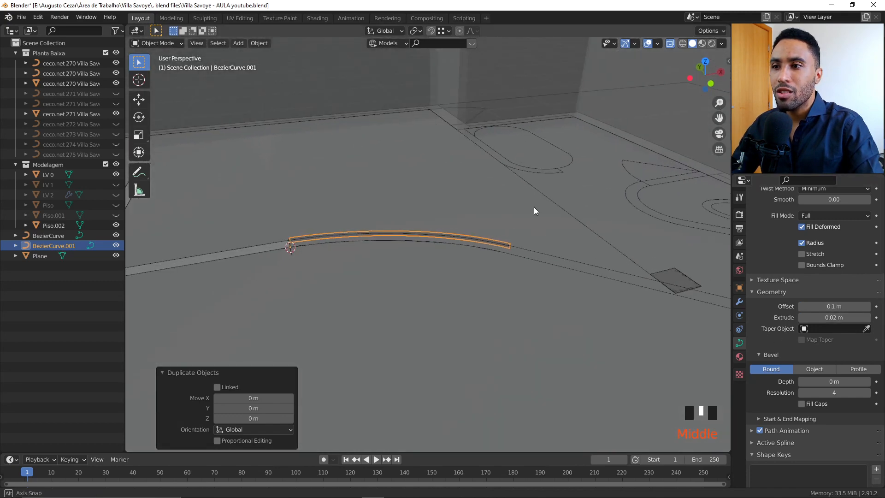
{"action": "scroll", "coordinate": [533, 212], "scroll_direction": "up", "scroll_amount": 2}
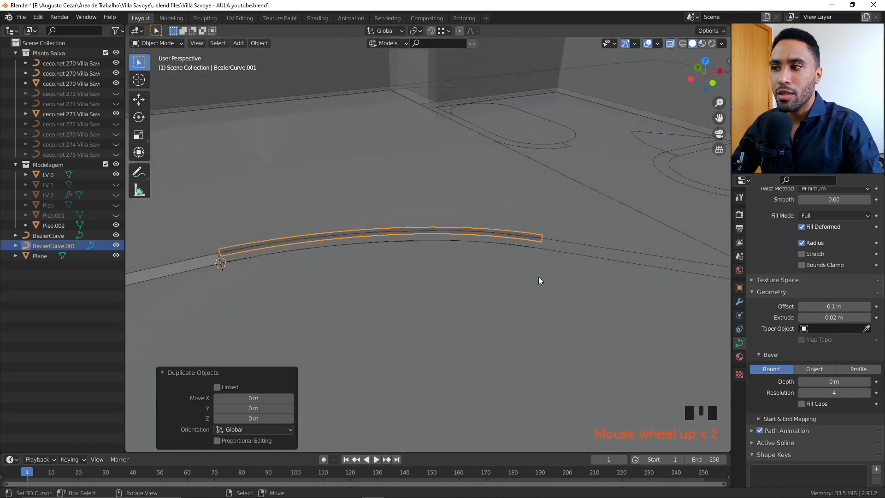
{"action": "scroll", "coordinate": [478, 292], "scroll_direction": "down", "scroll_amount": 1}
{"action": "right_click", "coordinate": [488, 245]}
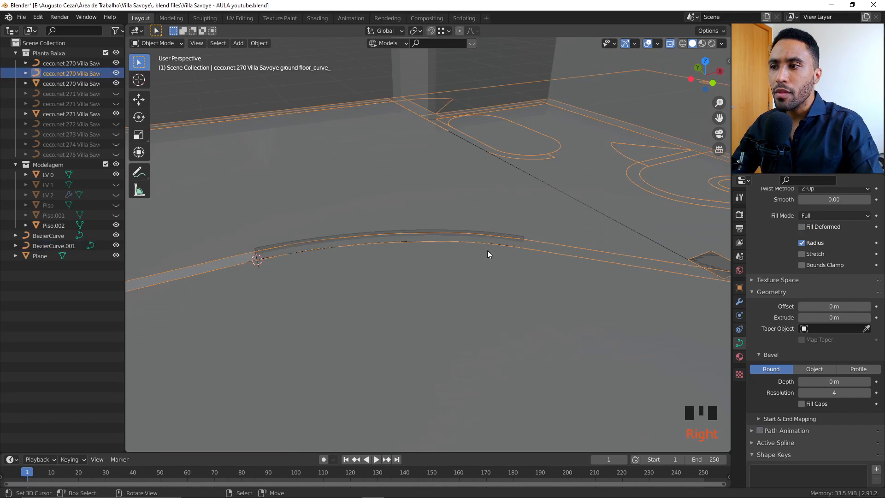
{"action": "right_click", "coordinate": [472, 237]}
{"action": "right_click", "coordinate": [463, 244]}
{"action": "middle_click_drag", "start_coordinate": [463, 241], "coordinate": [637, 311]}
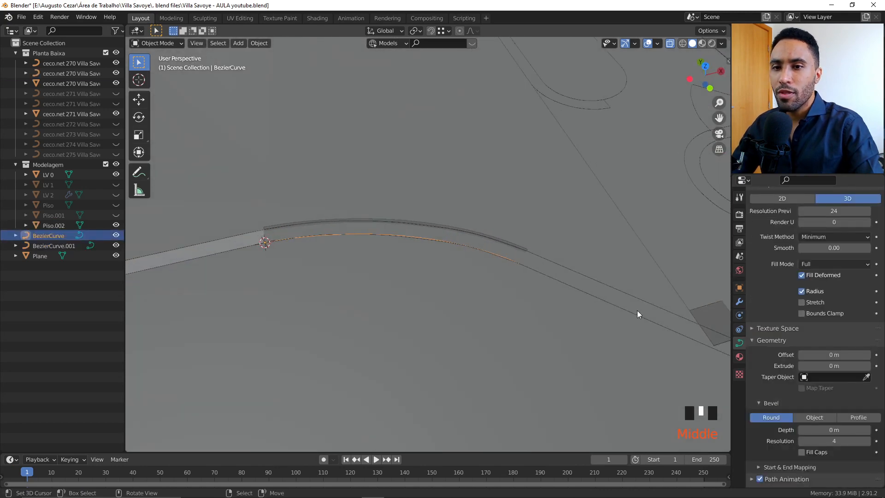
{"action": "left_click_drag", "start_coordinate": [863, 369], "coordinate": [871, 370]}
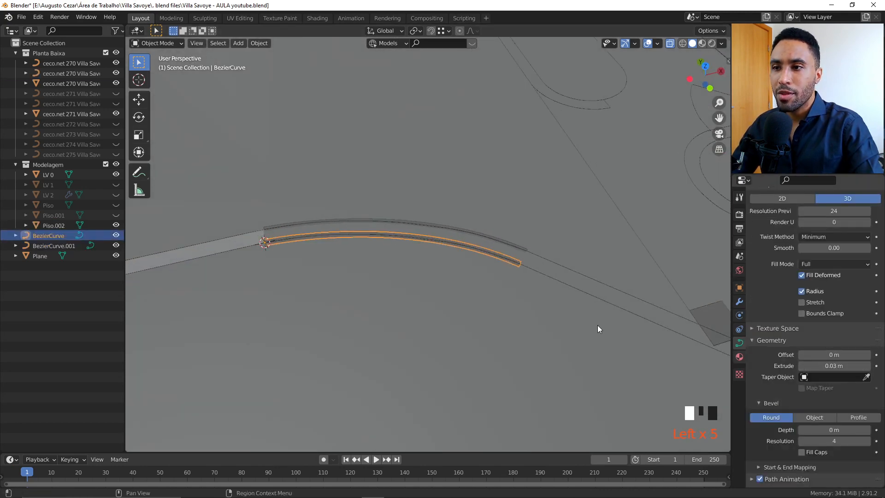
- Select the inner-arc and outer-arc curves together, and try joining them before undoing the join
{"action": "middle_click_drag", "start_coordinate": [597, 325], "coordinate": [513, 218]}
{"action": "scroll", "coordinate": [468, 293], "scroll_direction": "up", "scroll_amount": 2}
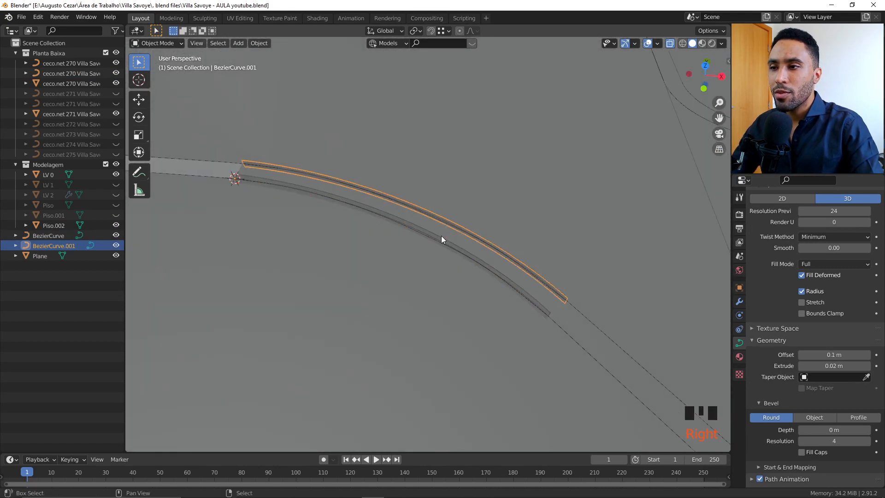
{"action": "right_click", "coordinate": [441, 236], "text": "shift"}
{"action": "right_click", "coordinate": [440, 236]}
{"action": "right_click", "coordinate": [452, 220], "text": "shift"}
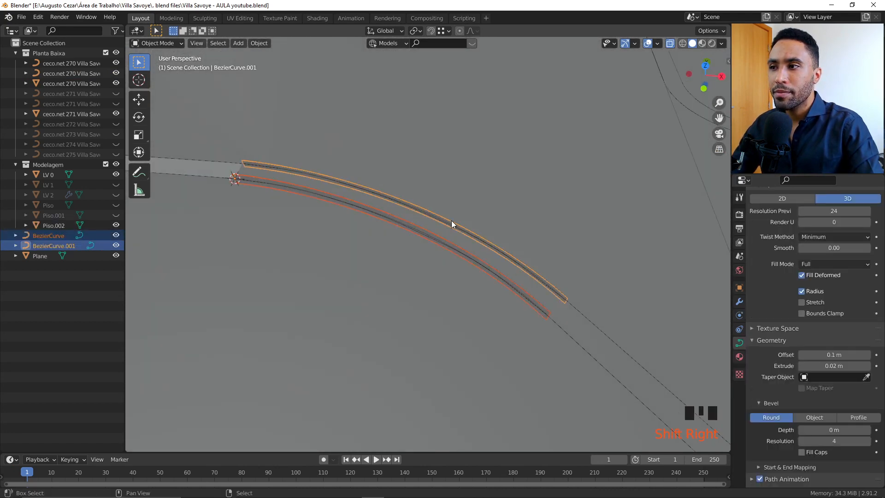
{"action": "right_click", "coordinate": [452, 220]}
{"action": "right_click", "coordinate": [452, 221]}
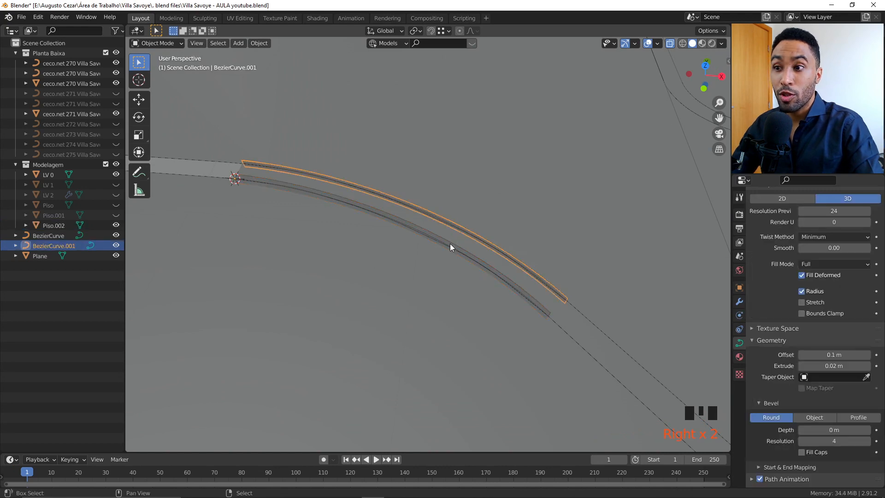
{"action": "right_click", "coordinate": [450, 243]}
{"action": "right_click", "coordinate": [452, 239]}
{"action": "right_click", "coordinate": [452, 238]}
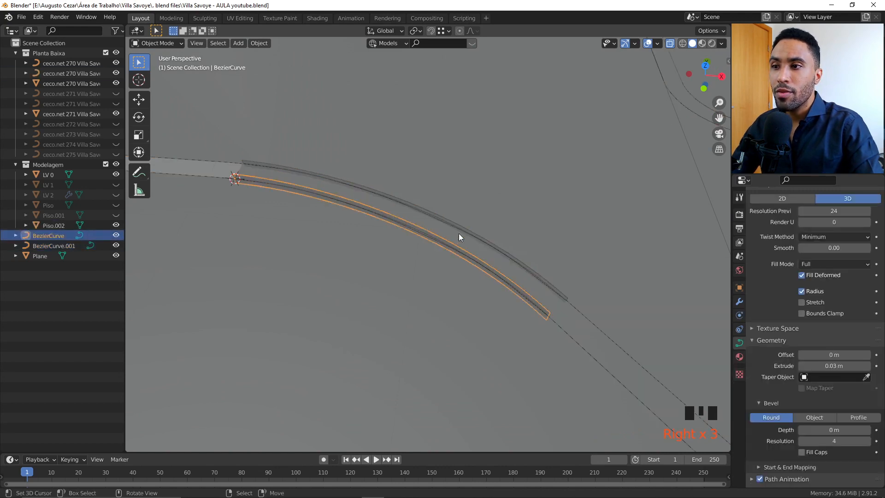
{"action": "right_click", "coordinate": [463, 225], "text": "shift"}
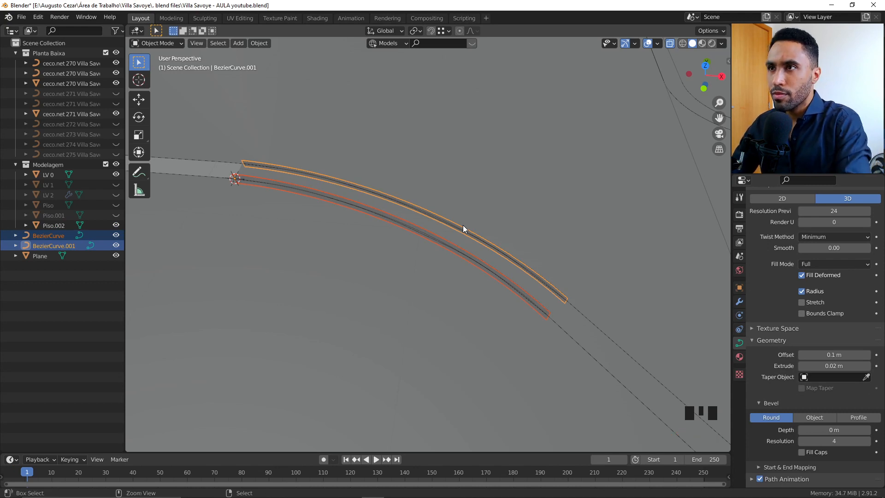
{"action": "key", "text": "ctrl+j"}
{"action": "key", "text": "ctrl+z"}
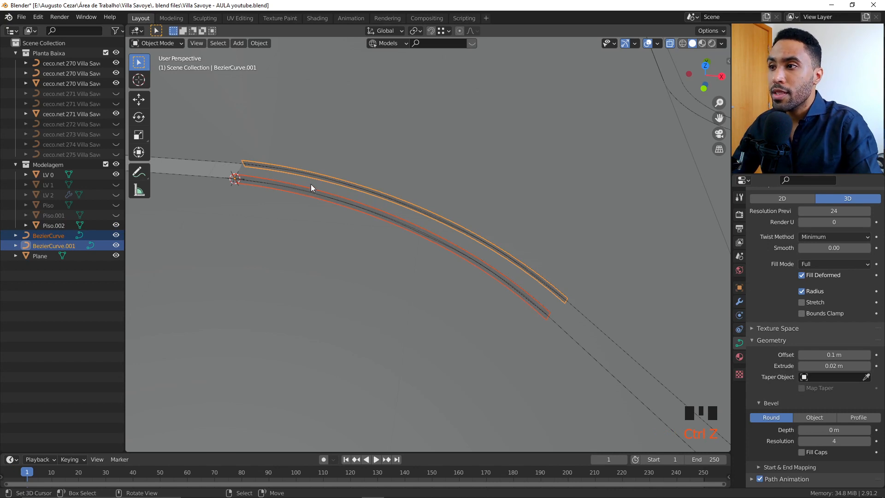
- Convert the two selected arc curves to meshes
{"action": "key", "text": "w"}
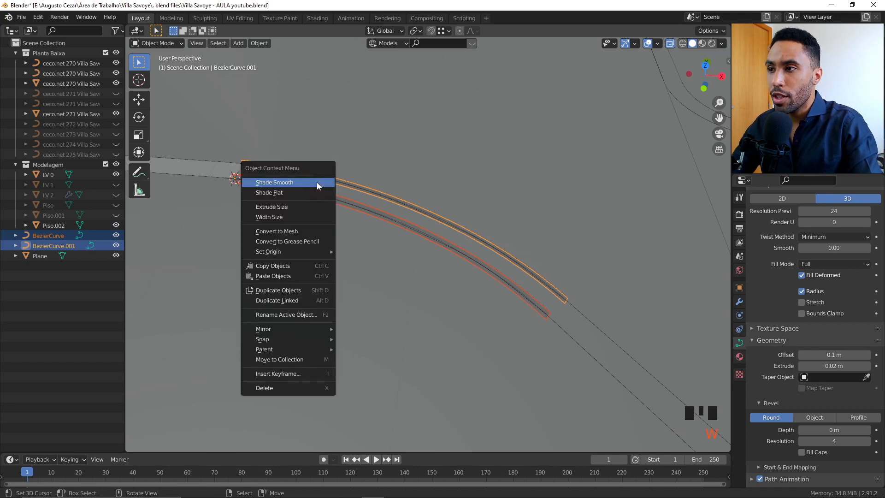
{"action": "left_click", "coordinate": [292, 230]}
{"action": "scroll", "coordinate": [368, 228], "scroll_direction": "down", "scroll_amount": 2}
{"action": "key", "text": "Tab"}
{"action": "key", "text": "Tab"}
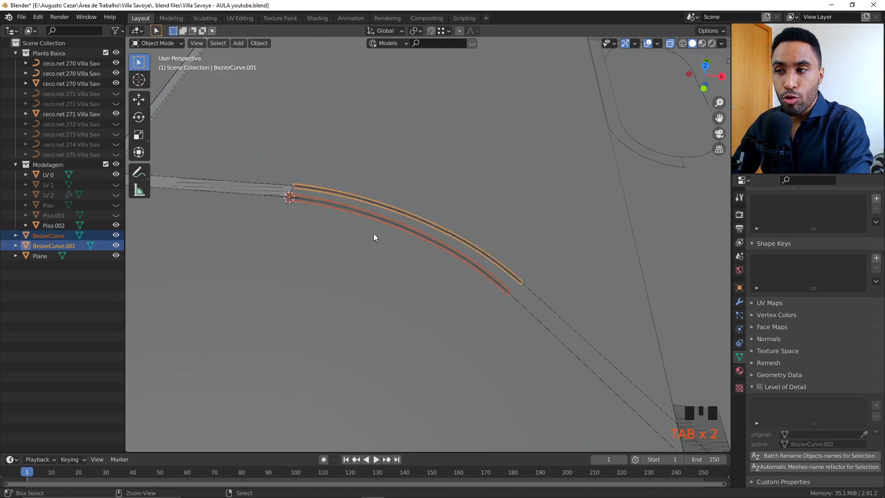
- Join the two arc meshes into one object and open it for mesh editing
{"action": "key", "text": "ctrl+j"}
{"action": "key", "text": "Tab"}
{"action": "middle_click_drag", "start_coordinate": [397, 292], "coordinate": [476, 249]}
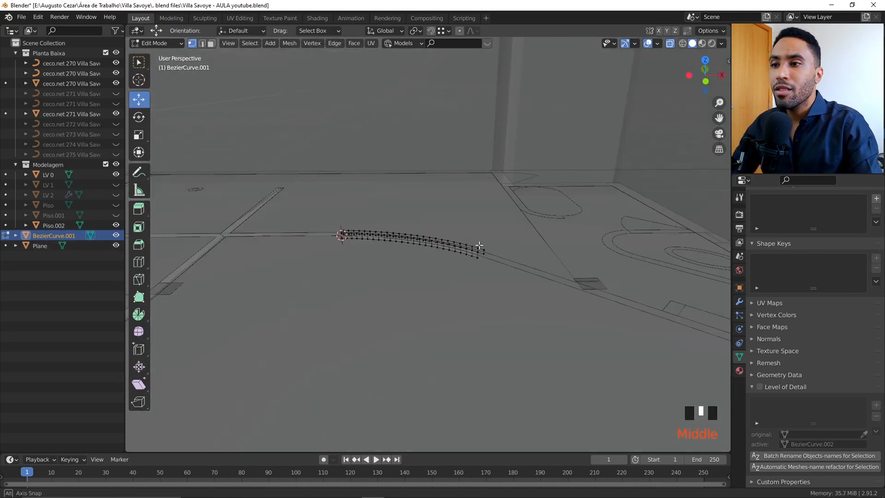
- Flatten all vertices of the joined arcs by scaling them to 0 along the global Z axis
{"action": "scroll", "coordinate": [476, 248], "scroll_direction": "up", "scroll_amount": 4}
{"action": "key", "text": "a"}
{"action": "middle_click_drag", "start_coordinate": [550, 259], "coordinate": [553, 231]}
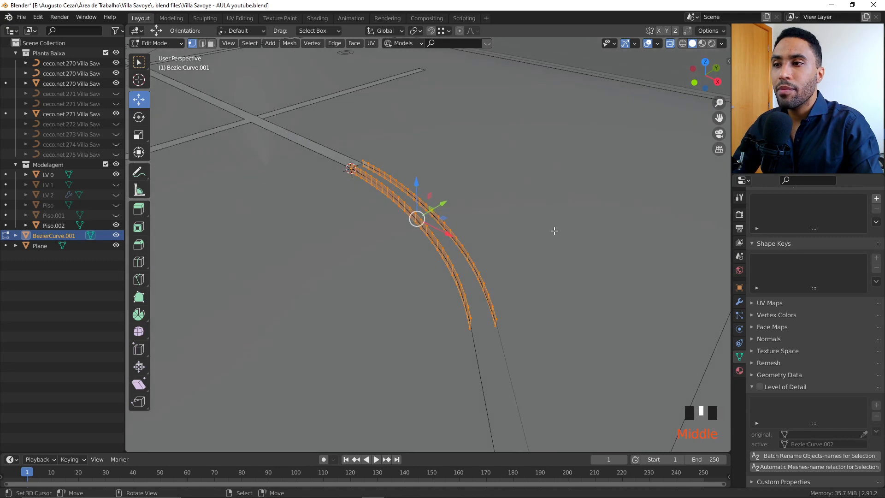
{"action": "key", "text": "s"}
{"action": "type", "text": "z"}
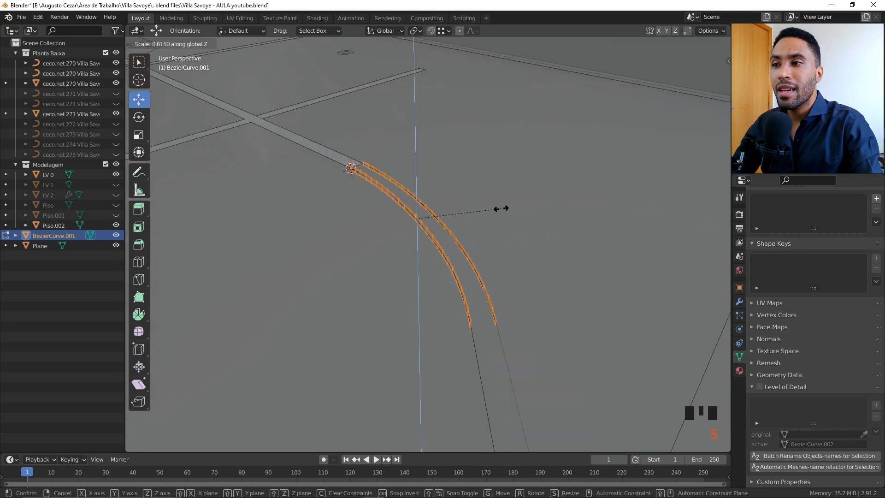
{"action": "type", "text": "0"}
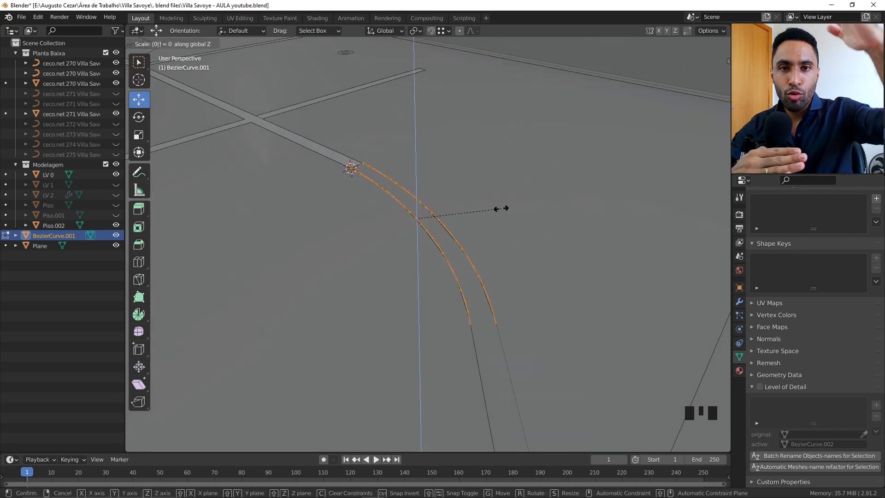
{"action": "key", "text": "Return"}
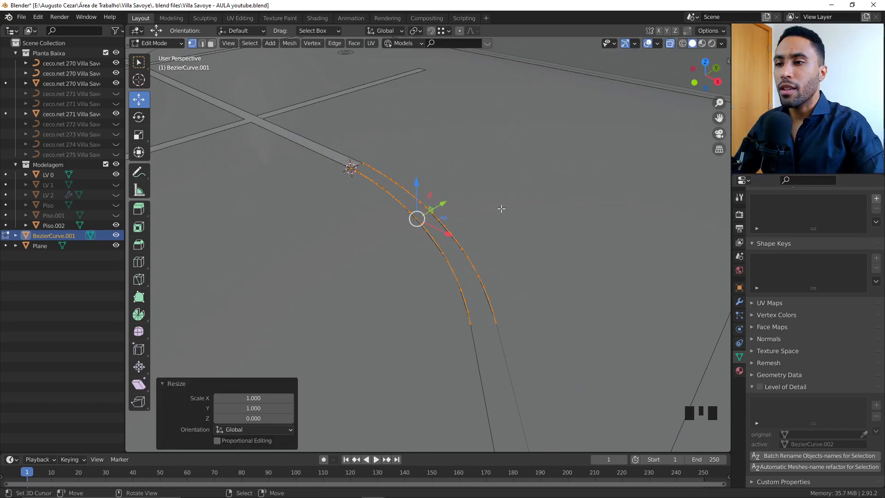
- Merge the overlapping vertices of both arcs by distance
{"action": "middle_click_drag", "start_coordinate": [502, 208], "coordinate": [481, 236]}
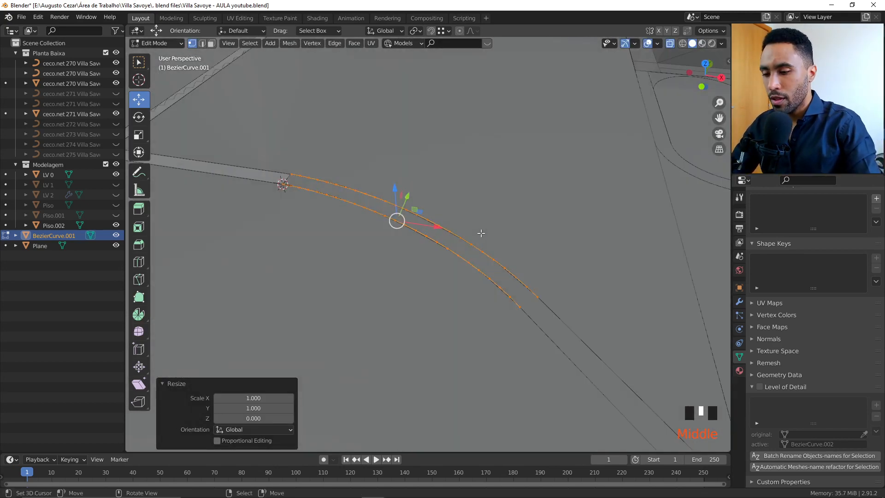
{"action": "key", "text": "m"}
{"action": "left_click", "coordinate": [480, 233]}
{"action": "scroll", "coordinate": [335, 244], "scroll_direction": "up", "scroll_amount": 3}
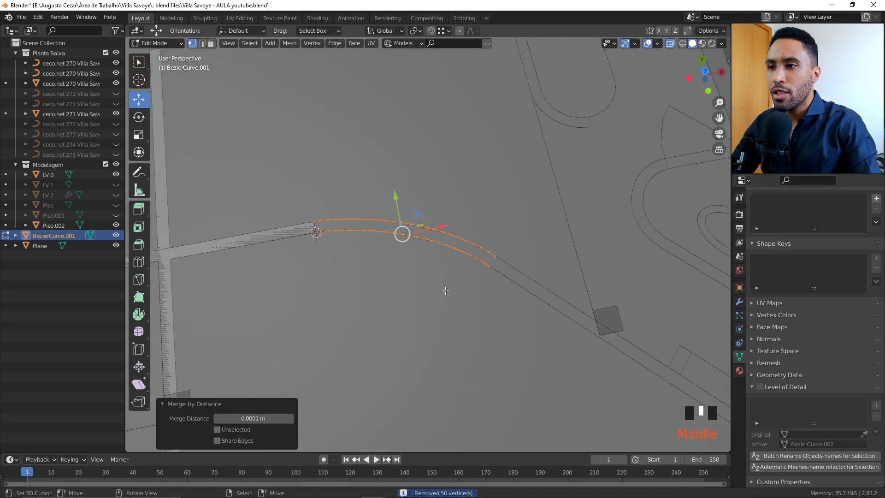
- Fill a first face between the four vertices where the two arcs meet the straight wall
{"action": "middle_click_drag", "start_coordinate": [334, 244], "coordinate": [427, 258], "text": "shift"}
{"action": "key", "text": "alt+a"}
{"action": "key", "text": "b"}
{"action": "left_click_drag", "start_coordinate": [301, 201], "coordinate": [339, 278]}
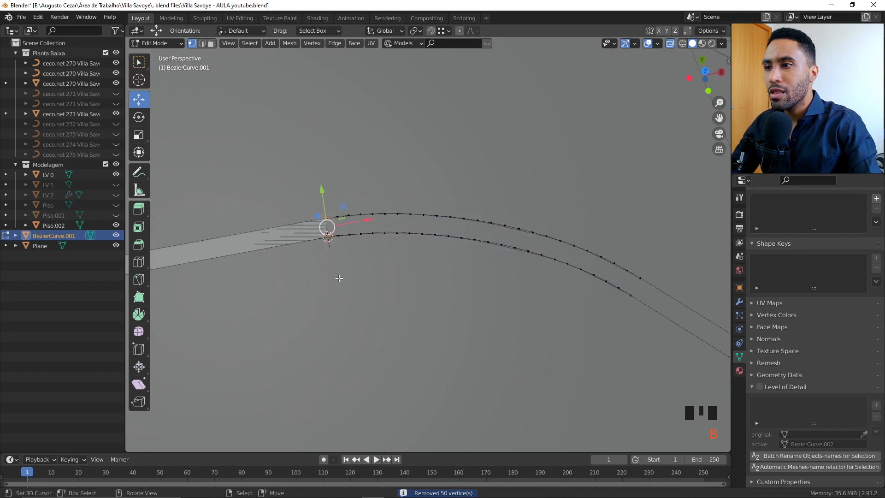
{"action": "scroll", "coordinate": [369, 266], "scroll_direction": "up", "scroll_amount": 4}
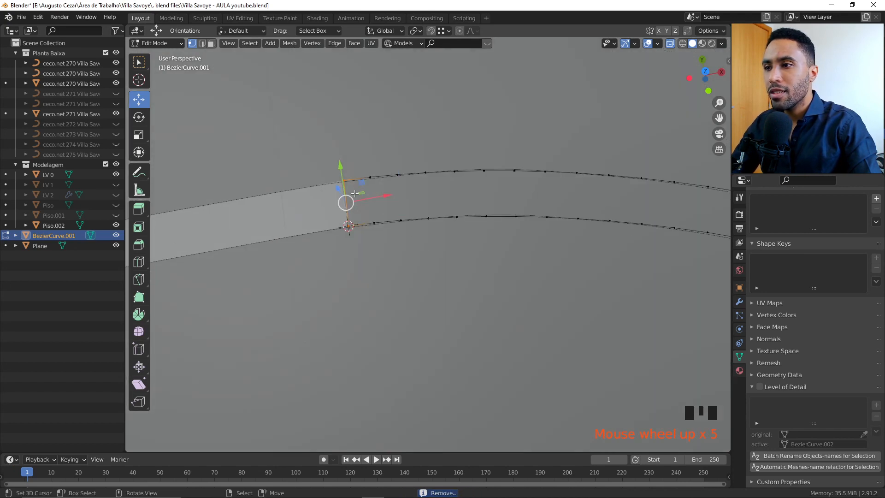
{"action": "key", "text": "b"}
{"action": "left_click_drag", "start_coordinate": [303, 147], "coordinate": [383, 248]}
{"action": "key", "text": "f"}
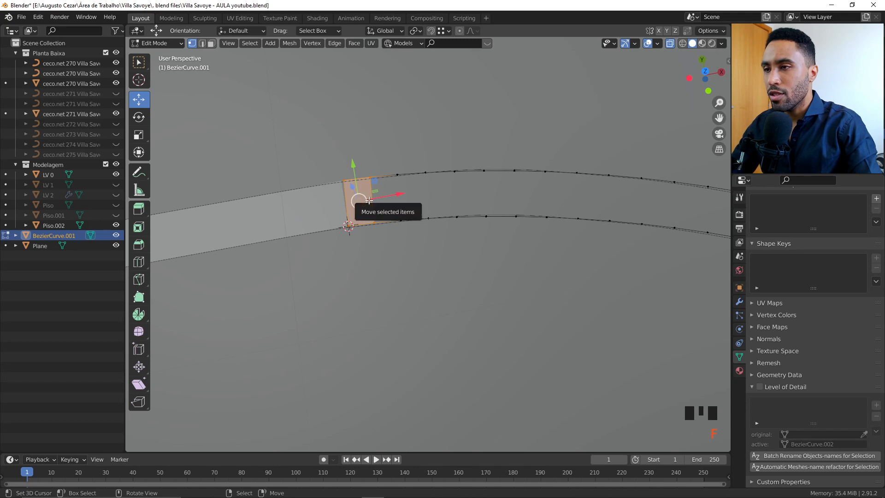
- In edge selection mode, fill the remaining faces between the inner and outer arcs up to their far end
{"action": "key", "text": "2"}
{"action": "key", "text": "f"}
{"action": "key", "text": "f"}
{"action": "key", "text": "f"}
{"action": "key", "text": "f"}
{"action": "key", "text": "f"}
{"action": "key", "text": "f"}
{"action": "key", "text": "f"}
{"action": "key", "text": "f"}
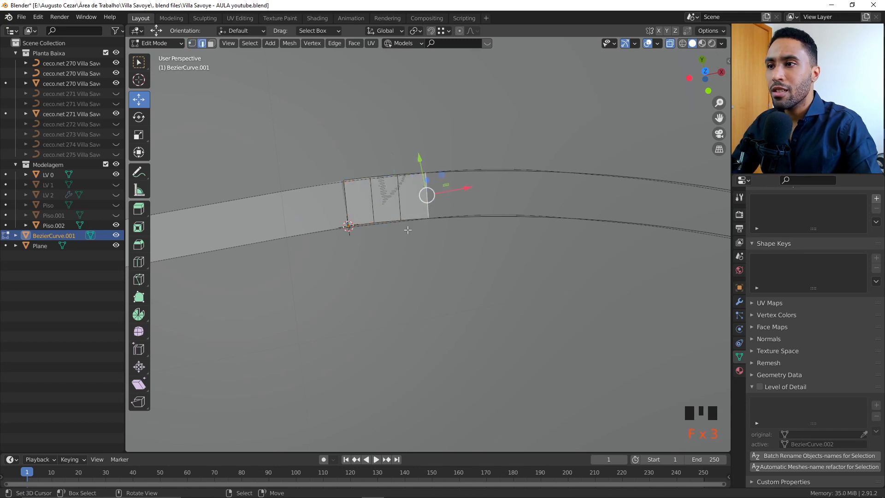
{"action": "scroll", "coordinate": [424, 193], "scroll_direction": "down", "scroll_amount": 2}
{"action": "key", "text": "f"}
{"action": "key", "text": "f"}
{"action": "key", "text": "f"}
{"action": "key", "text": "f"}
{"action": "key", "text": "f"}
{"action": "key", "text": "f"}
{"action": "key", "text": "f"}
{"action": "key", "text": "f"}
{"action": "key", "text": "f"}
{"action": "key", "text": "f"}
{"action": "key", "text": "f"}
{"action": "key", "text": "f"}
{"action": "key", "text": "f"}
{"action": "key", "text": "f"}
{"action": "key", "text": "f"}
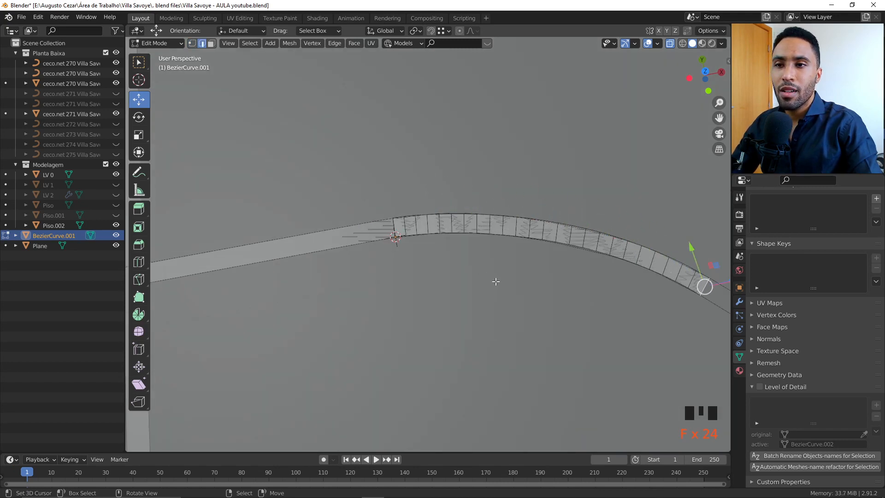
- Using the Normal orientation, extrude the curved strip's end edge about 3.54 m along its normal Z axis, following the diagonal wall to the outer wall
{"action": "scroll", "coordinate": [495, 281], "scroll_direction": "down", "scroll_amount": 4}
{"action": "middle_click_drag", "start_coordinate": [411, 251], "coordinate": [404, 229]}
{"action": "scroll", "coordinate": [404, 230], "scroll_direction": "down", "scroll_amount": 2}
{"action": "key", "text": "KP_7"}
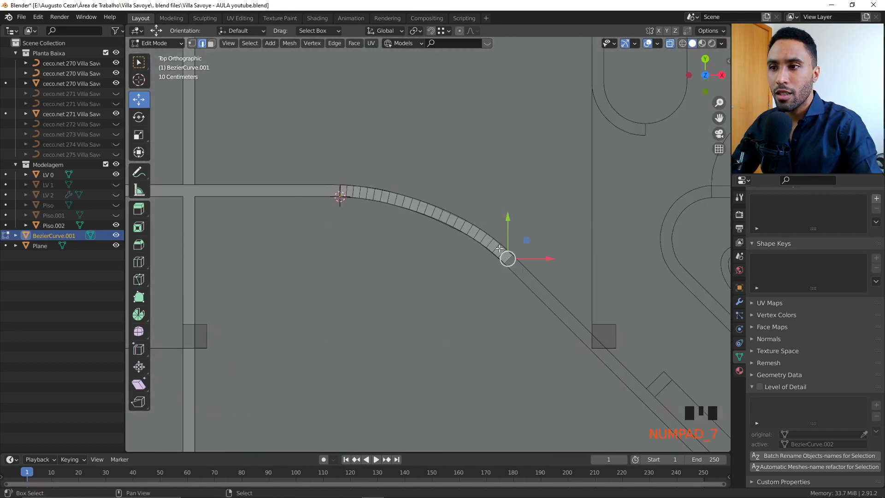
{"action": "middle_click_drag", "start_coordinate": [532, 300], "coordinate": [411, 208], "text": "shift"}
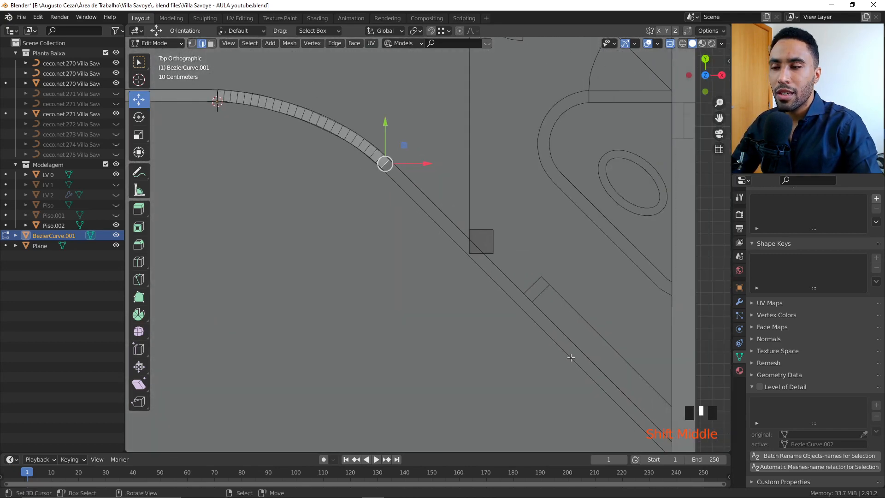
{"action": "middle_click_drag", "start_coordinate": [487, 267], "coordinate": [418, 231], "text": "shift"}
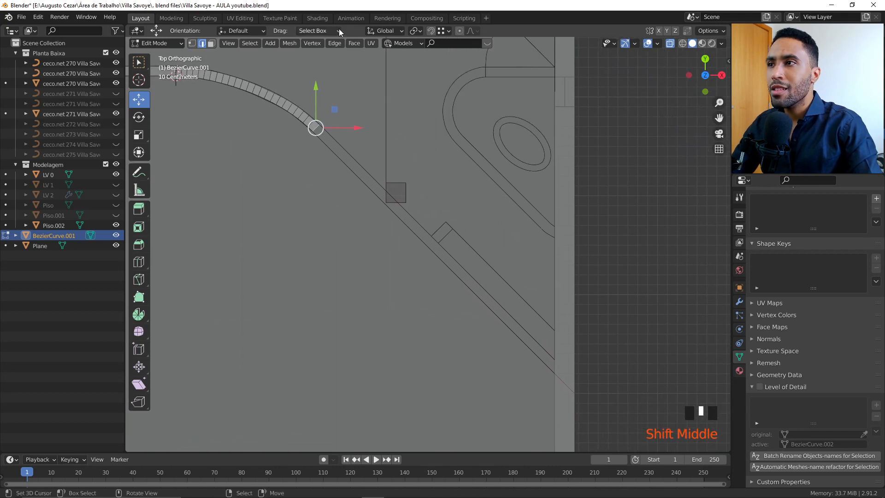
{"action": "left_click", "coordinate": [385, 31]}
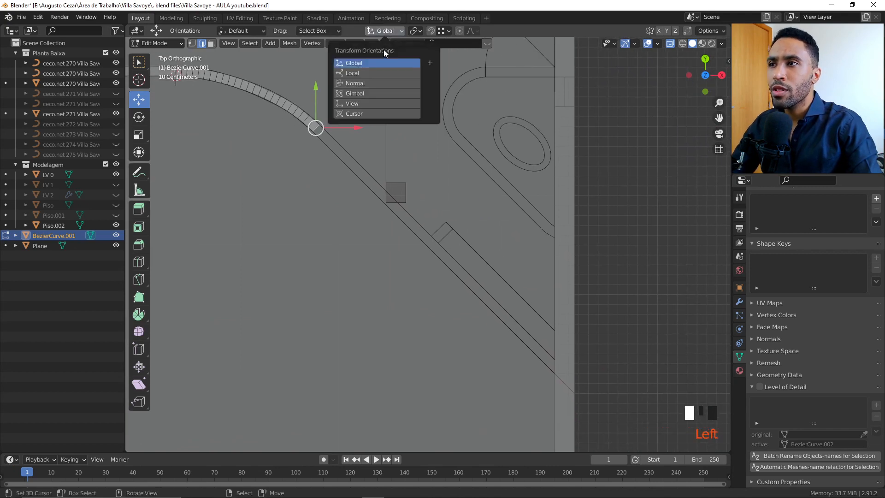
{"action": "left_click", "coordinate": [352, 84]}
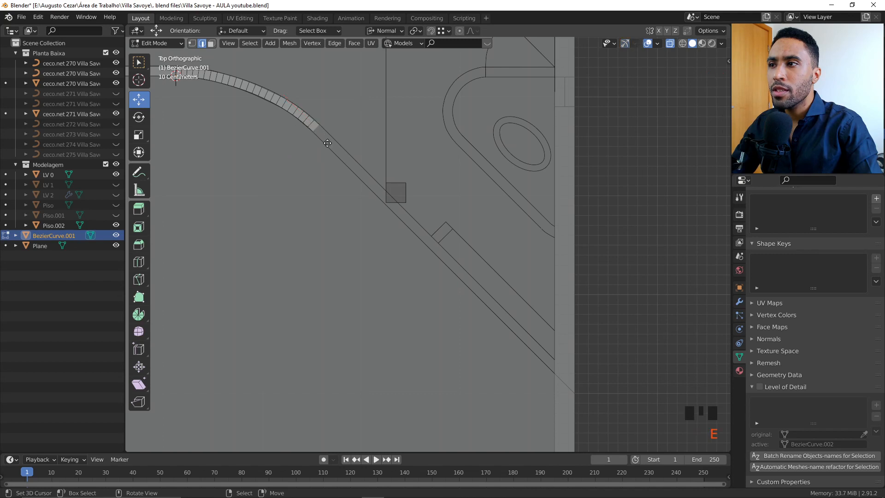
{"action": "key", "text": "e"}
{"action": "key", "text": "z"}
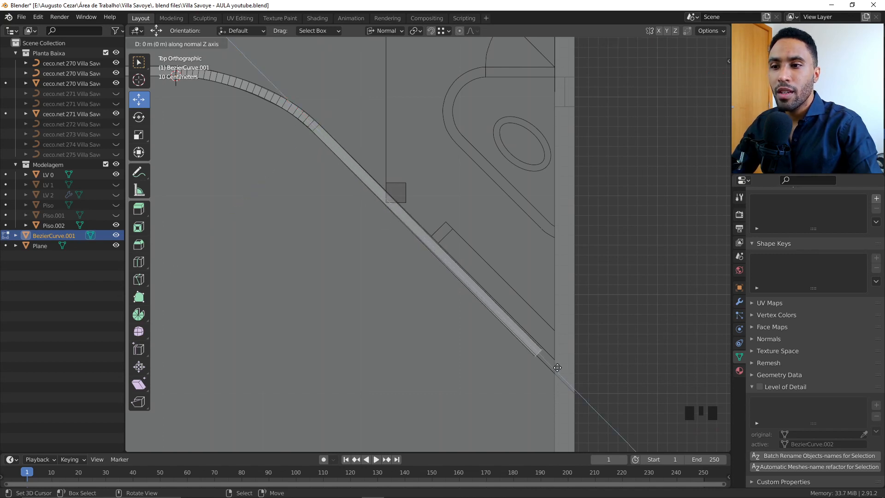
{"action": "left_click", "coordinate": [575, 385]}
- Align the diagonal wall's end edge with the plan by moving it about 0.055 m along normal X and 0.028 m along local Y, and finish mesh editing
{"action": "middle_click_drag", "start_coordinate": [565, 374], "coordinate": [440, 216], "text": "shift"}
{"action": "scroll", "coordinate": [460, 175], "scroll_direction": "up", "scroll_amount": 6}
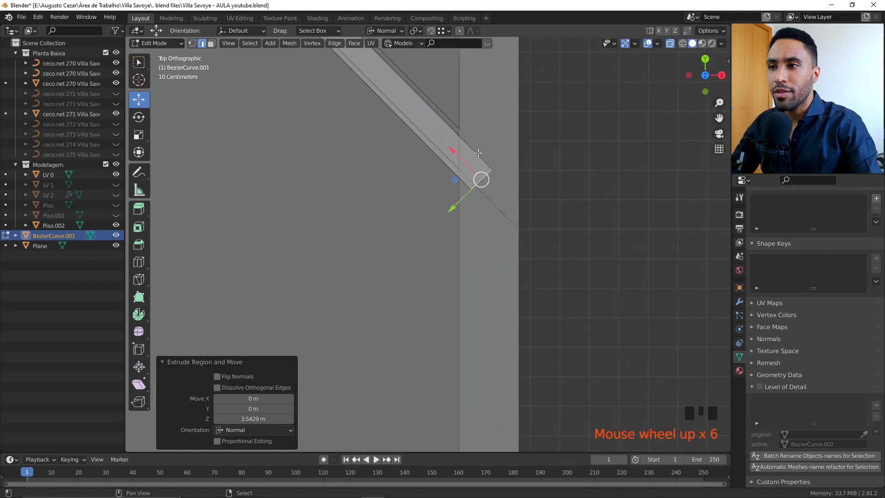
{"action": "scroll", "coordinate": [456, 257], "scroll_direction": "up", "scroll_amount": 2}
{"action": "left_click_drag", "start_coordinate": [447, 266], "coordinate": [443, 237]}
{"action": "left_click", "coordinate": [386, 30]}
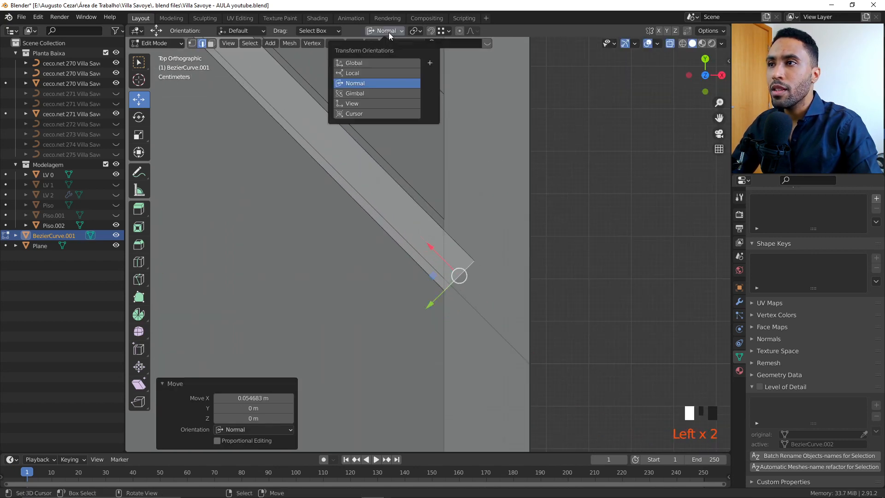
{"action": "left_click", "coordinate": [359, 73]}
{"action": "scroll", "coordinate": [389, 241], "scroll_direction": "down", "scroll_amount": 5}
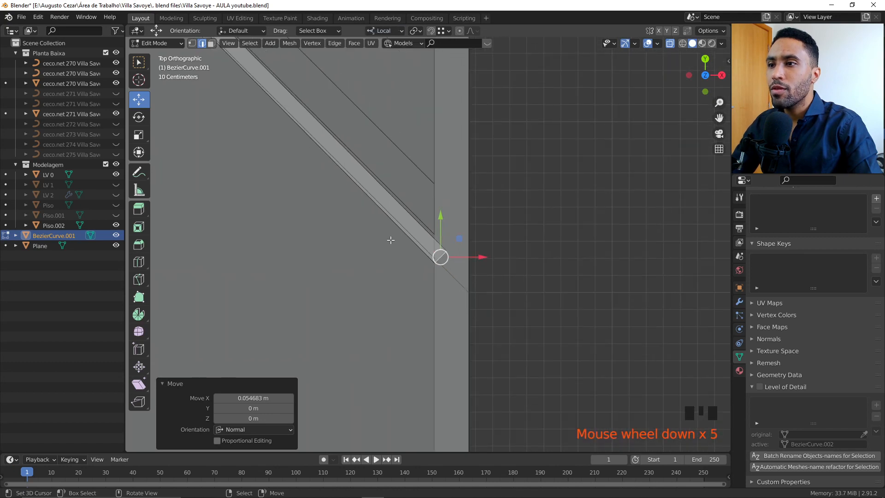
{"action": "scroll", "coordinate": [411, 239], "scroll_direction": "up", "scroll_amount": 8}
{"action": "left_click_drag", "start_coordinate": [485, 260], "coordinate": [485, 233]}
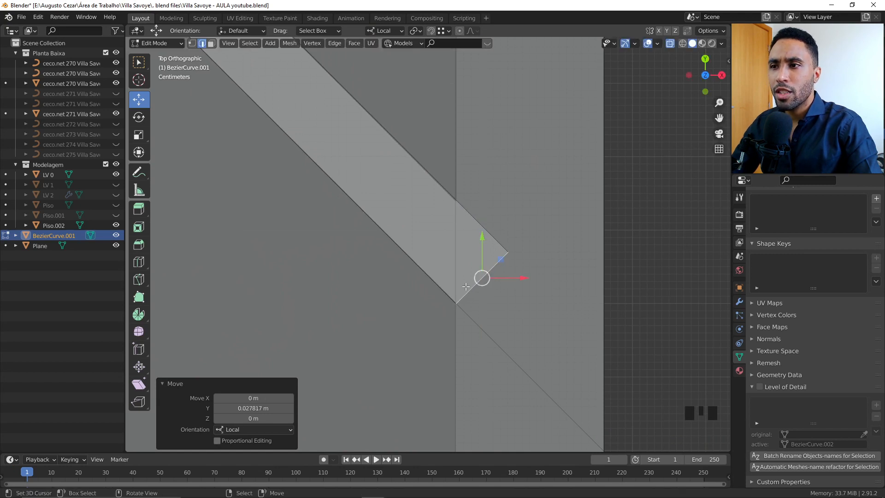
{"action": "scroll", "coordinate": [465, 286], "scroll_direction": "down", "scroll_amount": 13}
{"action": "middle_click_drag", "start_coordinate": [359, 166], "coordinate": [346, 180], "text": "shift"}
{"action": "scroll", "coordinate": [452, 336], "scroll_direction": "up", "scroll_amount": 6}
{"action": "key", "text": "Tab"}
- Join the curved and diagonal wall mesh with the straight interior walls into one object
{"action": "scroll", "coordinate": [415, 347], "scroll_direction": "down", "scroll_amount": 1}
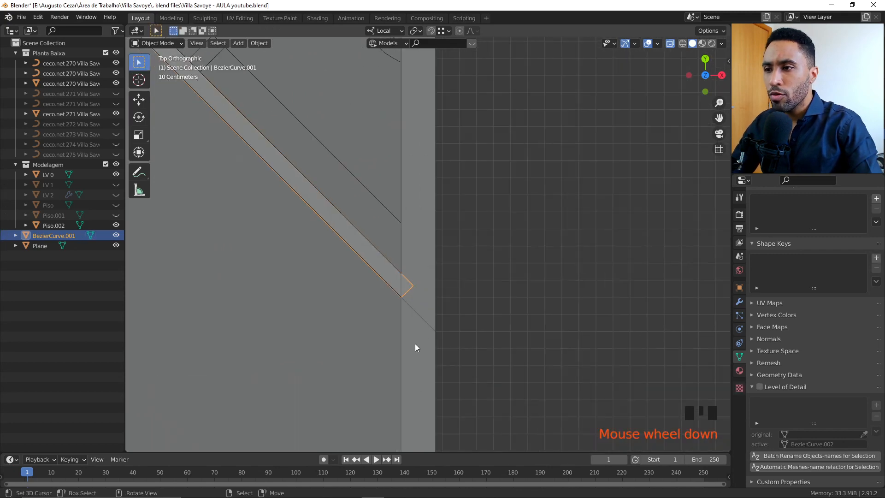
{"action": "middle_click_drag", "start_coordinate": [414, 347], "coordinate": [472, 284]}
{"action": "scroll", "coordinate": [466, 279], "scroll_direction": "down", "scroll_amount": 10}
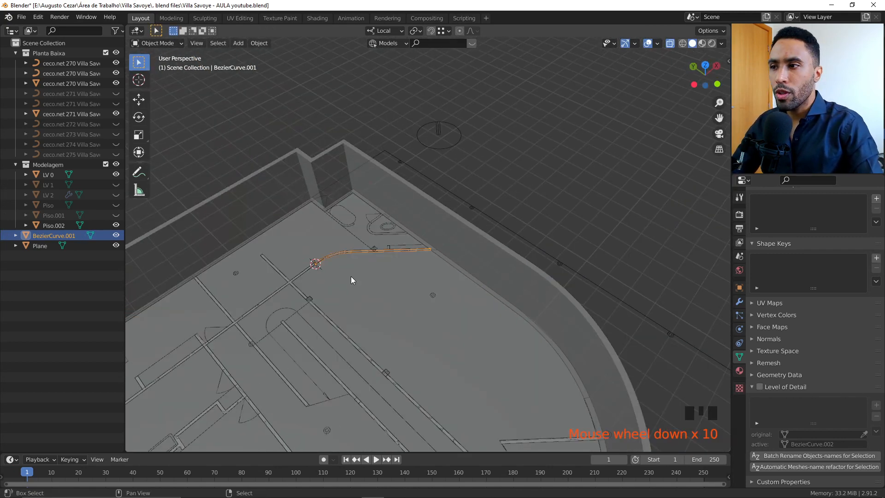
{"action": "scroll", "coordinate": [494, 247], "scroll_direction": "up", "scroll_amount": 8}
{"action": "right_click", "coordinate": [458, 272], "text": "shift"}
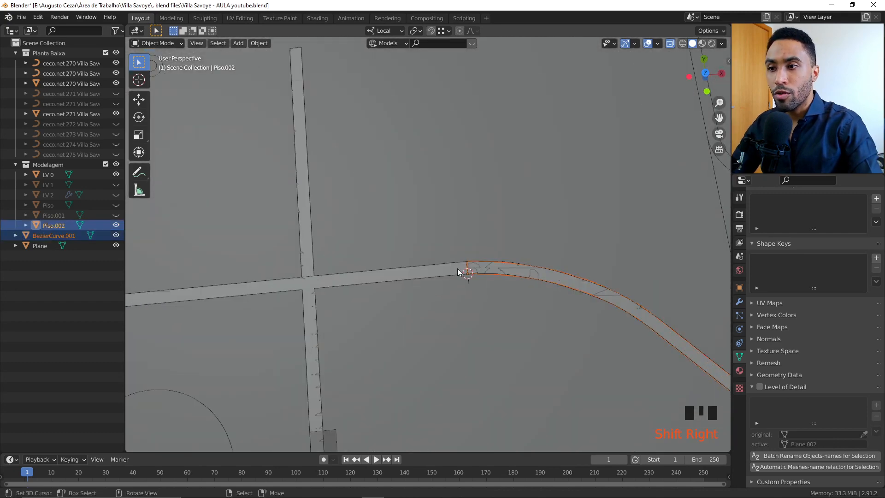
{"action": "right_click", "coordinate": [508, 268], "text": "shift"}
{"action": "right_click", "coordinate": [454, 269], "text": "shift"}
{"action": "scroll", "coordinate": [453, 268], "scroll_direction": "down", "scroll_amount": 3}
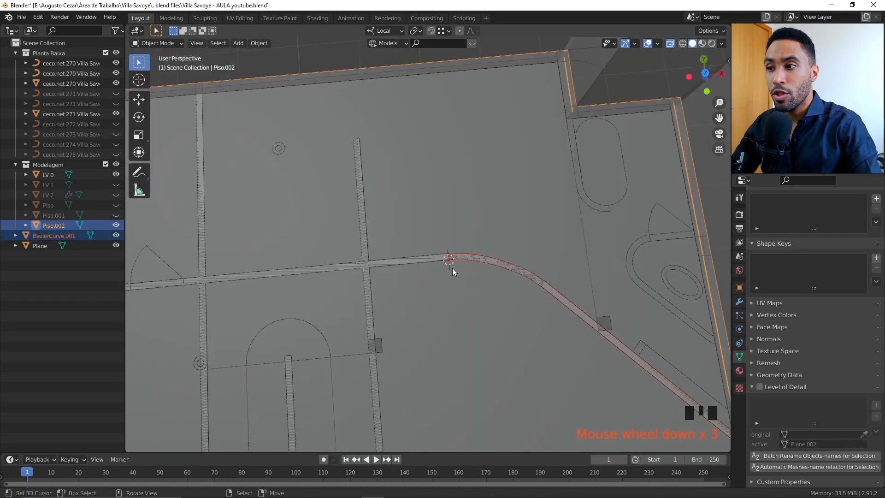
{"action": "scroll", "coordinate": [452, 268], "scroll_direction": "down", "scroll_amount": 2}
{"action": "scroll", "coordinate": [461, 277], "scroll_direction": "up", "scroll_amount": 6}
{"action": "right_click", "coordinate": [455, 265]}
{"action": "right_click", "coordinate": [486, 264], "text": "shift"}
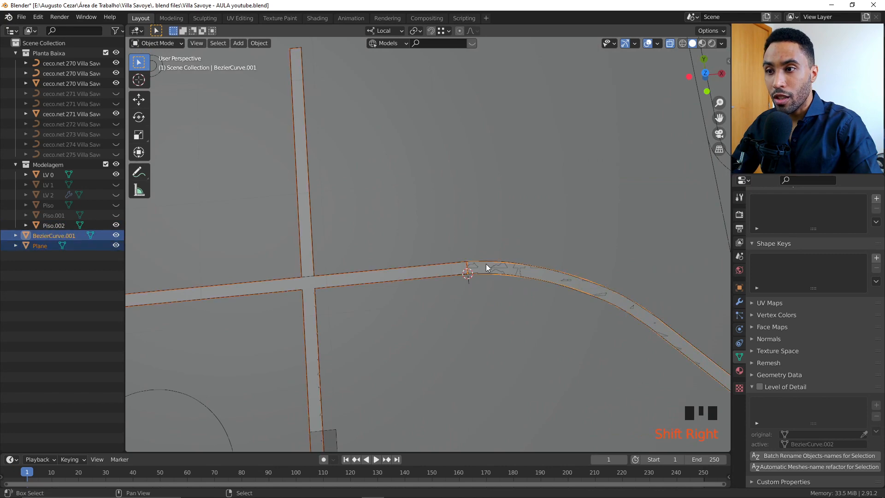
{"action": "scroll", "coordinate": [486, 264], "scroll_direction": "down", "scroll_amount": 6}
{"action": "middle_click_drag", "start_coordinate": [494, 294], "coordinate": [433, 260]}
{"action": "key", "text": "g"}
{"action": "right_click", "coordinate": [423, 234]}
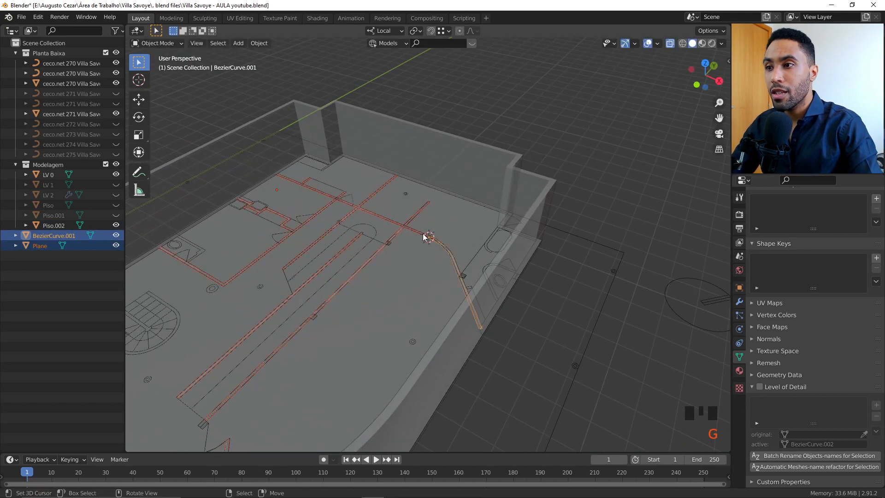
{"action": "right_click", "coordinate": [423, 236]}
{"action": "scroll", "coordinate": [423, 237], "scroll_direction": "up", "scroll_amount": 7}
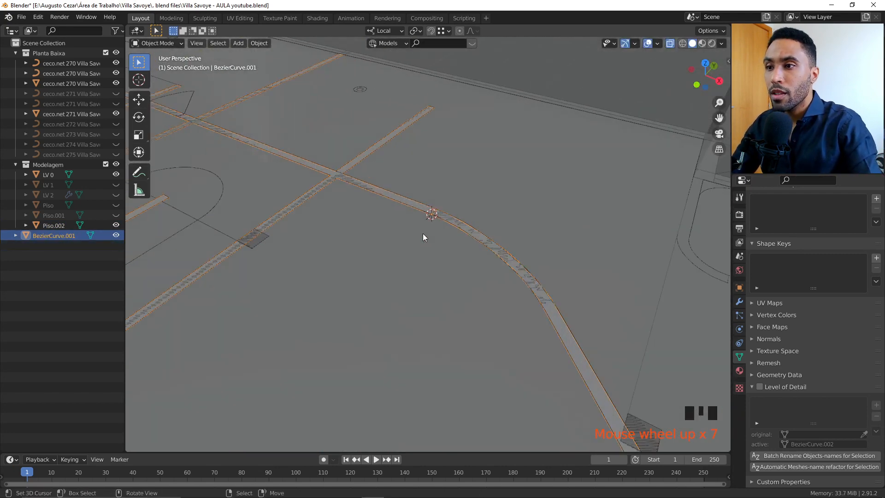
- Snap the curved strip's upper starting vertex onto the straight wall's corner, moving it about -0.0049 m along local X and -0.0003 m along local Y
{"action": "key", "text": "Tab"}
{"action": "middle_click_drag", "start_coordinate": [422, 234], "coordinate": [456, 272]}
{"action": "scroll", "coordinate": [457, 277], "scroll_direction": "up", "scroll_amount": 3}
{"action": "right_click", "coordinate": [487, 320]}
{"action": "middle_click_drag", "start_coordinate": [495, 338], "coordinate": [459, 270], "text": "shift"}
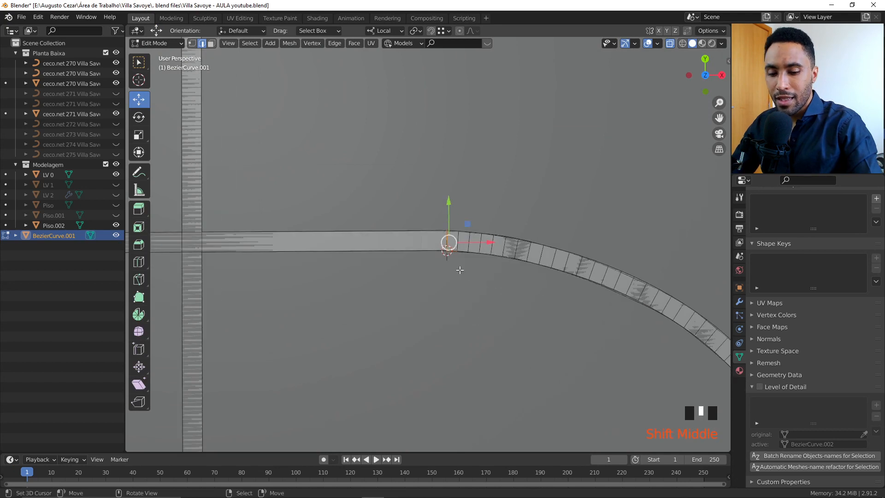
{"action": "key", "text": "KP_7"}
{"action": "scroll", "coordinate": [428, 183], "scroll_direction": "down", "scroll_amount": 4}
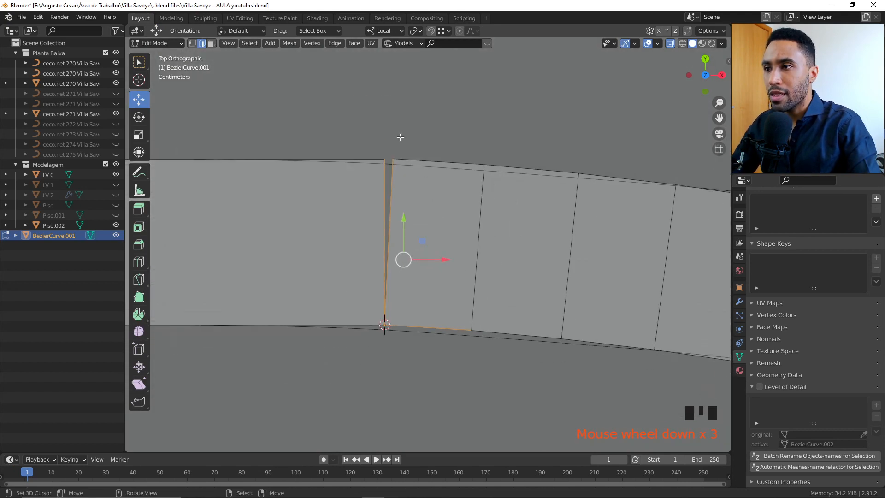
{"action": "key", "text": "1"}
{"action": "right_click", "coordinate": [395, 172]}
{"action": "scroll", "coordinate": [407, 134], "scroll_direction": "up", "scroll_amount": 3}
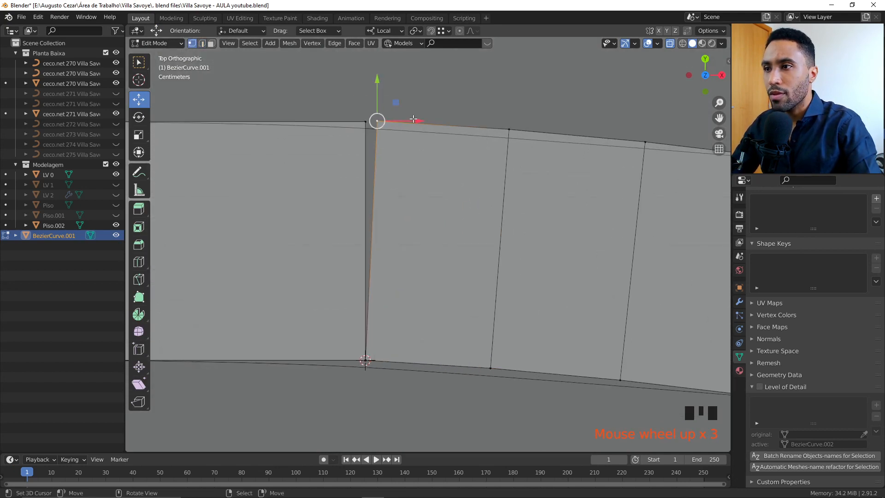
{"action": "left_click_drag", "start_coordinate": [416, 123], "coordinate": [368, 123], "text": "ctrl"}
{"action": "left_click_drag", "start_coordinate": [366, 89], "coordinate": [367, 118], "text": "ctrl"}
- Merge the vertices at the joint between the straight and curved walls by distance, and check the result in the info log
{"action": "scroll", "coordinate": [377, 190], "scroll_direction": "down", "scroll_amount": 3}
{"action": "key", "text": "a"}
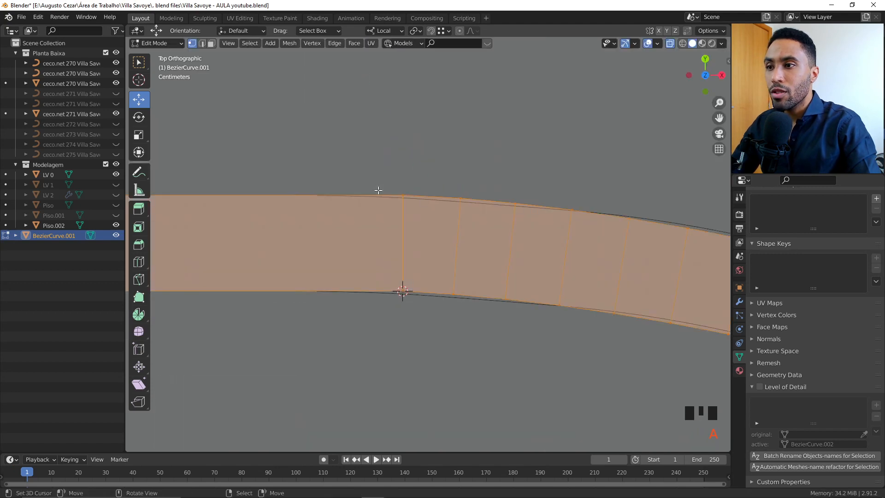
{"action": "left_click_drag", "start_coordinate": [362, 153], "coordinate": [429, 366]}
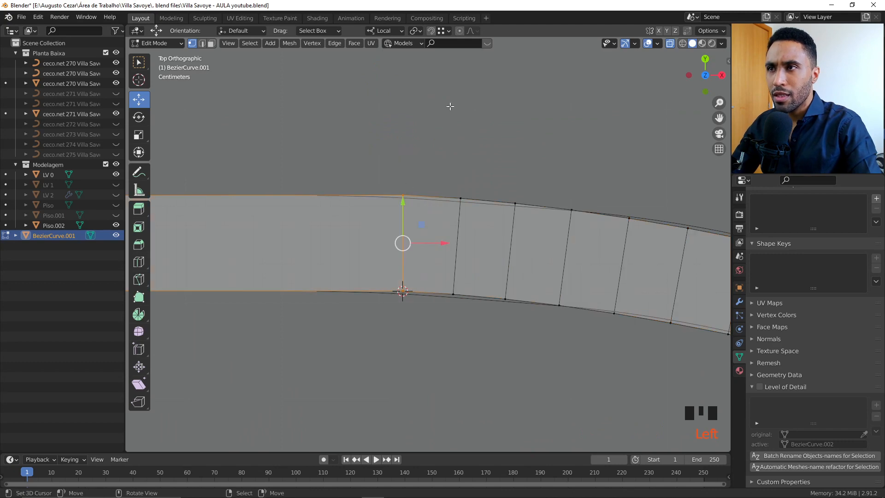
{"action": "key", "text": "m"}
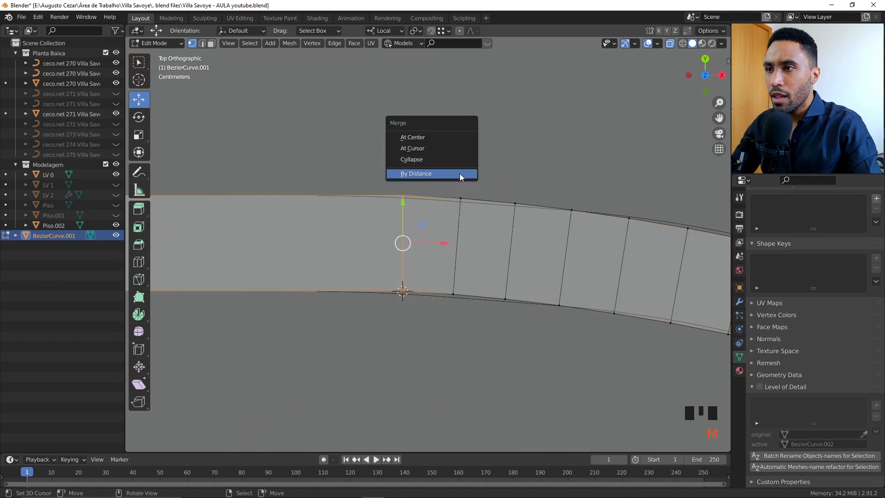
{"action": "left_click", "coordinate": [460, 175]}
{"action": "left_click", "coordinate": [449, 493]}
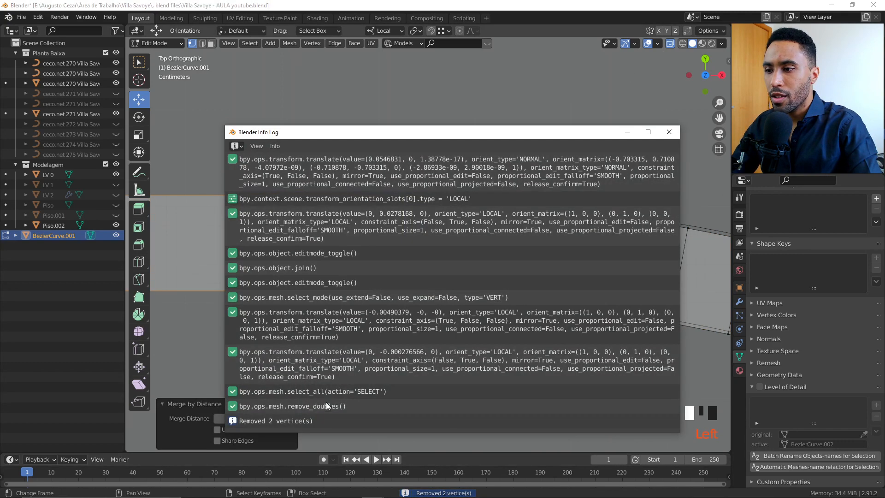
{"action": "left_click", "coordinate": [273, 420]}
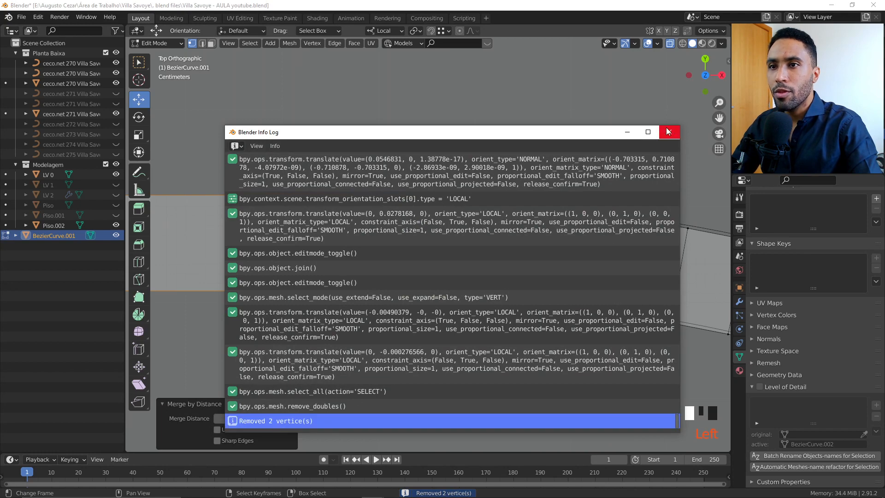
{"action": "left_click", "coordinate": [669, 132]}
- Try moving the joint's upper corner vertex to test whether the two wall pieces are welded
{"action": "scroll", "coordinate": [409, 283], "scroll_direction": "down", "scroll_amount": 5}
{"action": "left_click", "coordinate": [418, 224]}
{"action": "key", "text": "g"}
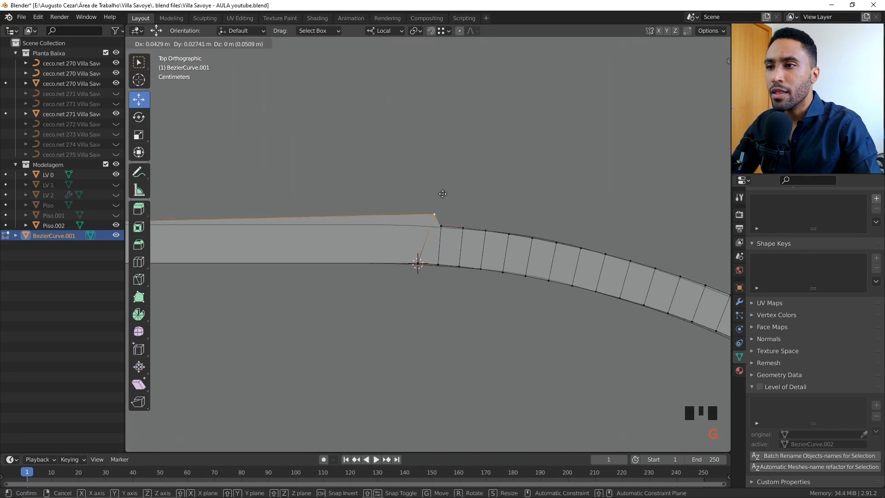
{"action": "right_click", "coordinate": [432, 209]}
- Extrude the entire interior wall mesh about 2.95 m upward, finish mesh editing and deselect everything
{"action": "scroll", "coordinate": [432, 208], "scroll_direction": "down", "scroll_amount": 3}
{"action": "middle_click_drag", "start_coordinate": [431, 245], "coordinate": [448, 269]}
{"action": "scroll", "coordinate": [465, 253], "scroll_direction": "down", "scroll_amount": 2}
{"action": "scroll", "coordinate": [465, 253], "scroll_direction": "down", "scroll_amount": 2}
{"action": "key", "text": "a"}
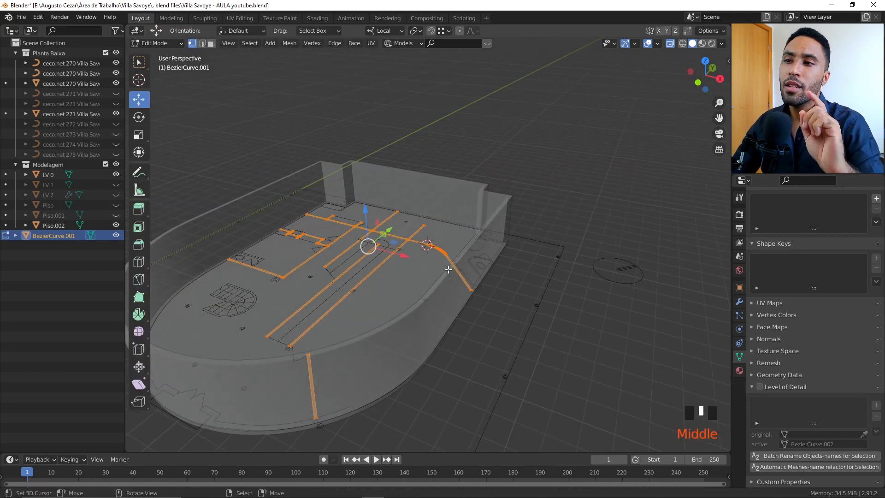
{"action": "key", "text": "e"}
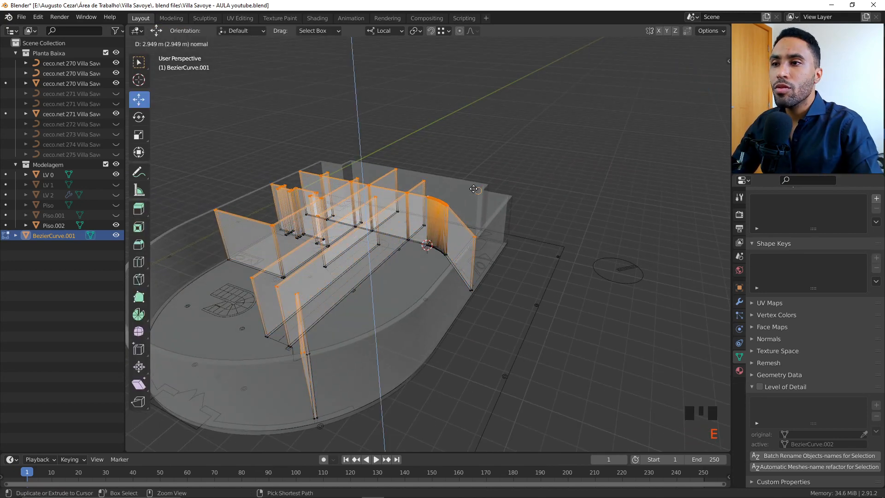
{"action": "left_click", "coordinate": [473, 189]}
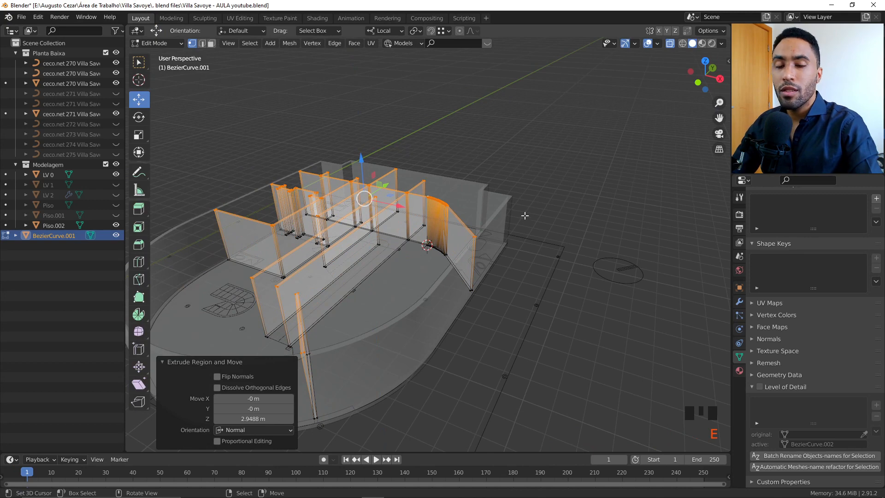
{"action": "key", "text": "Tab"}
{"action": "scroll", "coordinate": [406, 219], "scroll_direction": "down", "scroll_amount": 3}
{"action": "key", "text": "alt+a"}
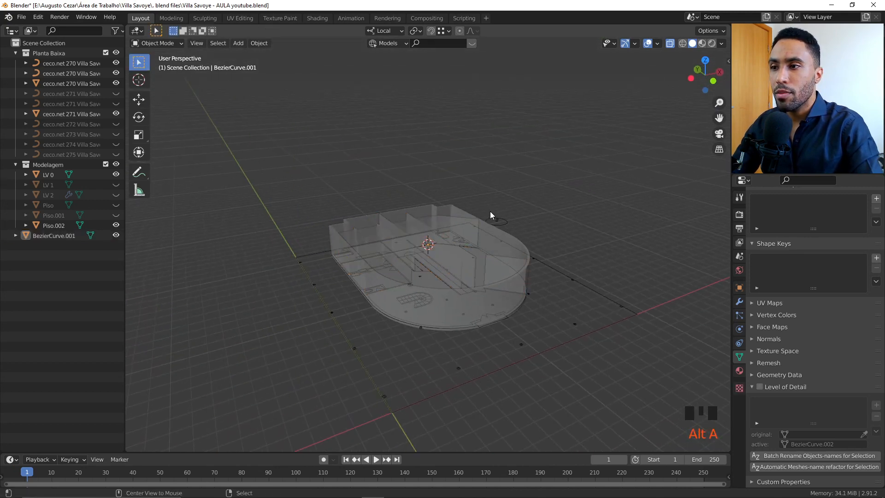
- Turn off X-ray display and inspect the extruded interior walls as opaque solids
{"action": "scroll", "coordinate": [490, 211], "scroll_direction": "up", "scroll_amount": 4}
{"action": "key", "text": "z"}
{"action": "left_click", "coordinate": [450, 309]}
{"action": "scroll", "coordinate": [512, 247], "scroll_direction": "down", "scroll_amount": 3}
{"action": "middle_click_drag", "start_coordinate": [513, 247], "coordinate": [496, 289]}
{"action": "scroll", "coordinate": [532, 270], "scroll_direction": "up", "scroll_amount": 2}
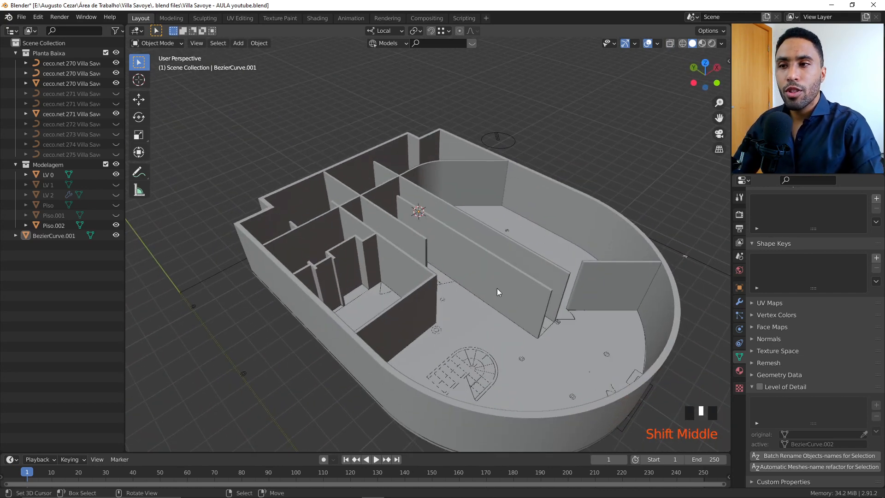
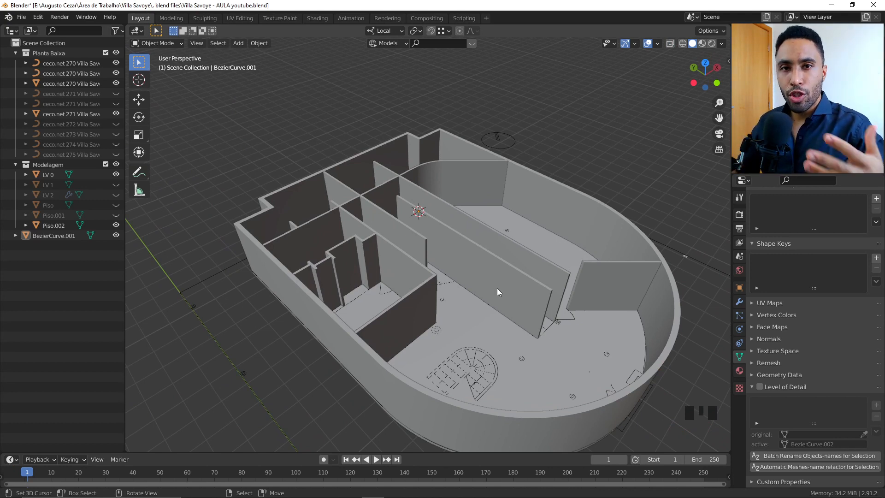
{"action": "middle_click_drag", "start_coordinate": [492, 245], "coordinate": [501, 263]}
{"action": "scroll", "coordinate": [471, 256], "scroll_direction": "down", "scroll_amount": 2}
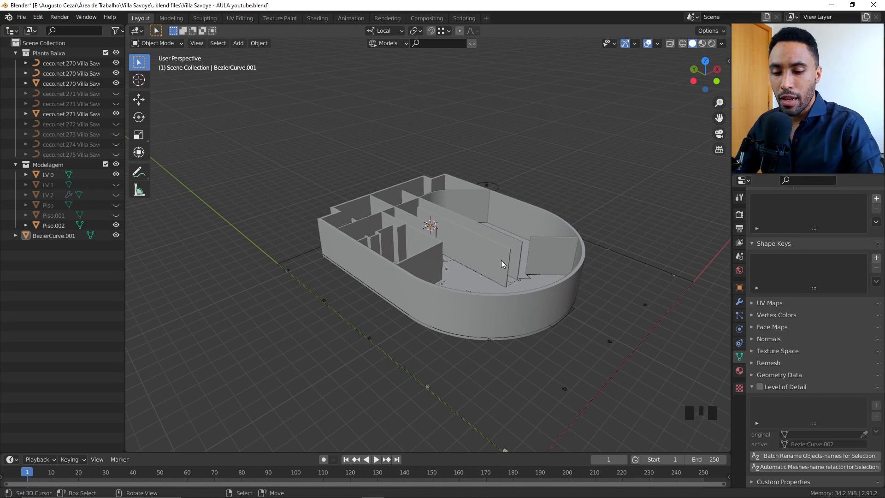
- Reveal all hidden objects, then hide the Piso and Piso.001 slabs that cover the interior
{"action": "key", "text": "alt+h"}
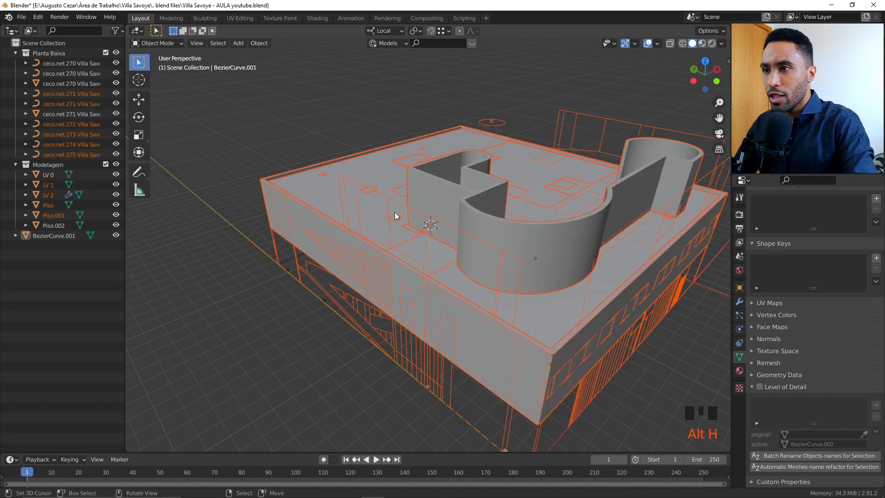
{"action": "key", "text": "alt+a"}
{"action": "middle_click_drag", "start_coordinate": [395, 212], "coordinate": [533, 149]}
{"action": "right_click", "coordinate": [444, 158]}
{"action": "key", "text": "h"}
{"action": "scroll", "coordinate": [477, 232], "scroll_direction": "up", "scroll_amount": 2}
{"action": "right_click", "coordinate": [462, 206]}
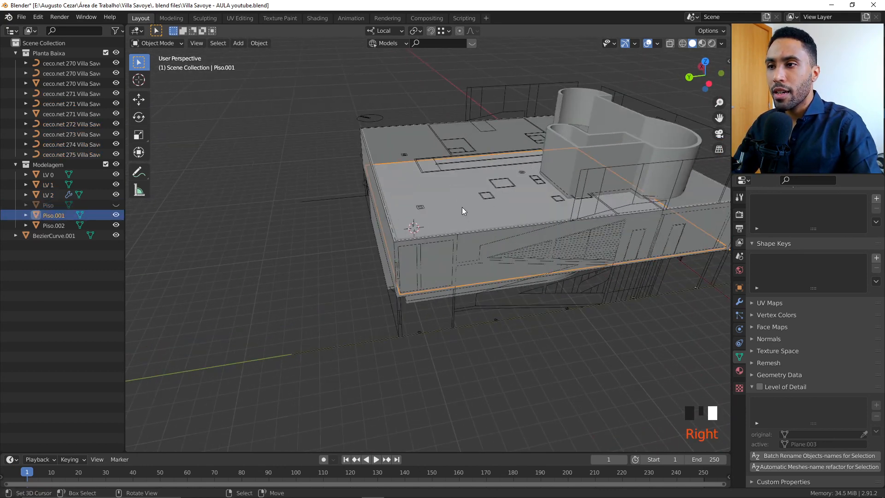
{"action": "key", "text": "h"}
{"action": "scroll", "coordinate": [467, 222], "scroll_direction": "up", "scroll_amount": 2}
- Isolate the first-floor plan curve (ceco.net 271) in local view, show it from the top and deselect it
{"action": "right_click", "coordinate": [435, 198]}
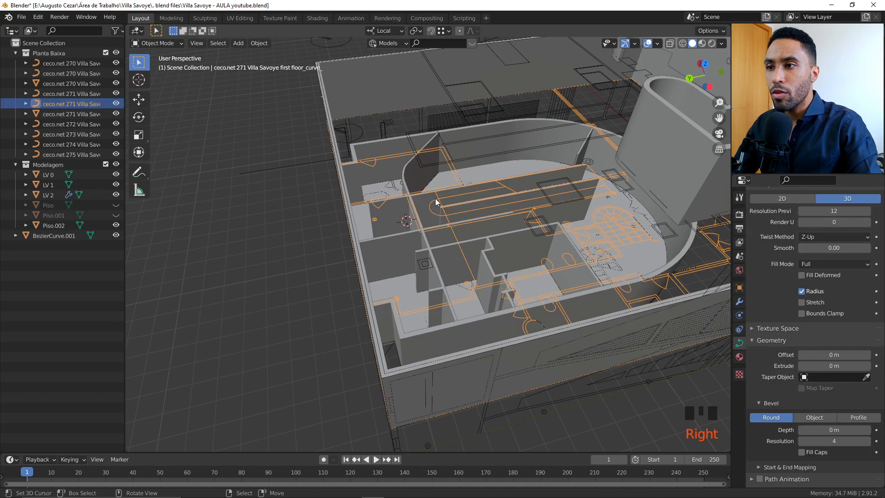
{"action": "middle_click_drag", "start_coordinate": [435, 198], "coordinate": [526, 248]}
{"action": "key", "text": "KP_Divide"}
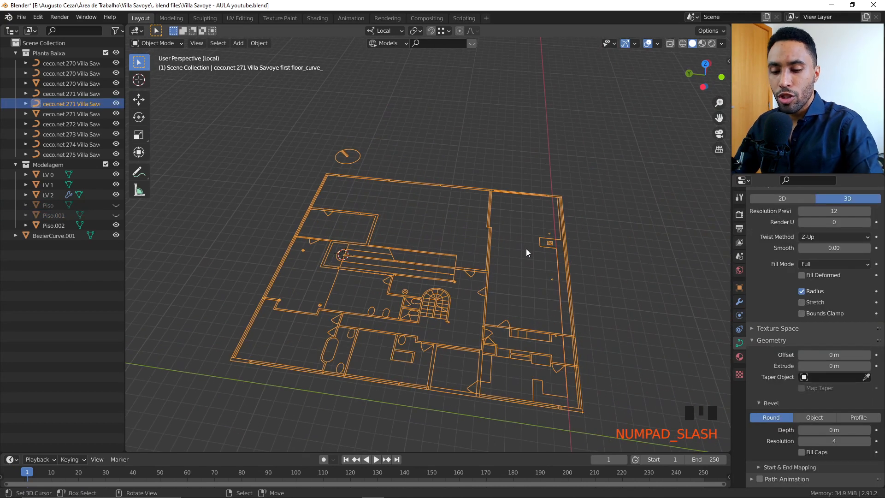
{"action": "key", "text": "KP_7"}
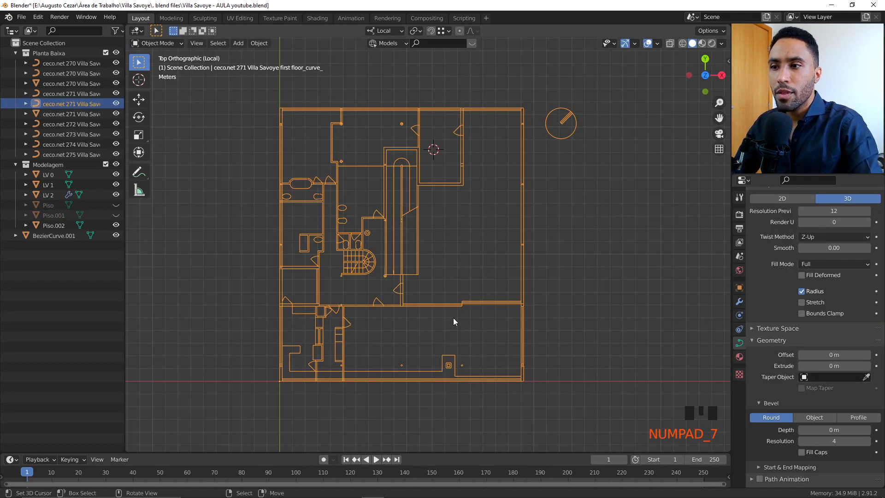
{"action": "scroll", "coordinate": [481, 259], "scroll_direction": "up", "scroll_amount": 3}
{"action": "key", "text": "alt+a"}
{"action": "scroll", "coordinate": [462, 161], "scroll_direction": "down", "scroll_amount": 2}
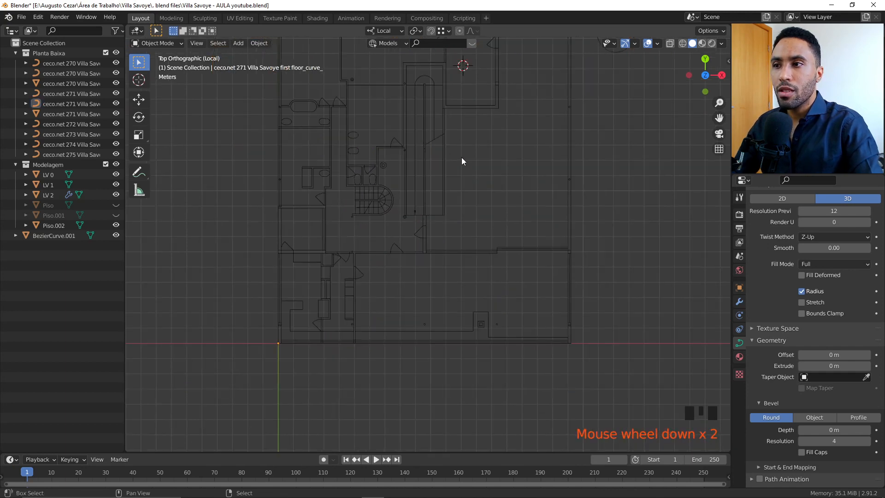
{"action": "middle_click_drag", "start_coordinate": [463, 161], "coordinate": [480, 234], "text": "shift"}
{"action": "middle_click_drag", "start_coordinate": [459, 203], "coordinate": [418, 206], "text": "shift"}
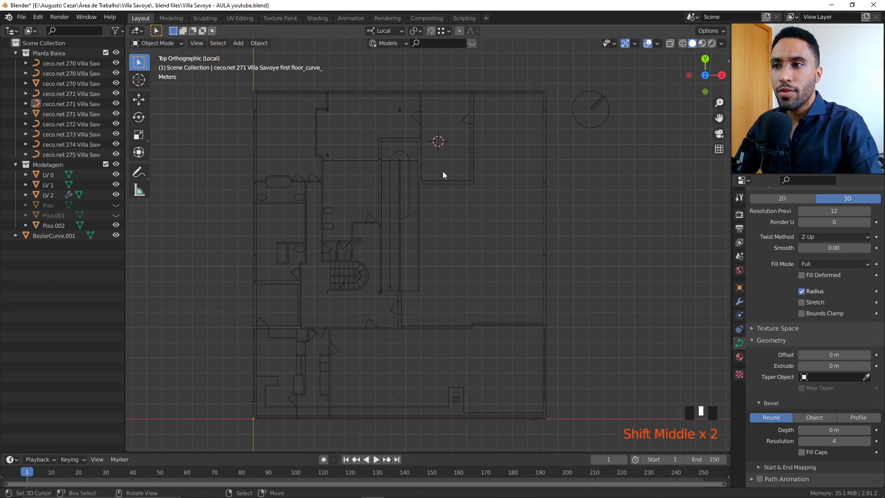
- Set the solid shading background to a custom viewport colour of white to make the first-floor plan lines readable
{"action": "left_click", "coordinate": [657, 44]}
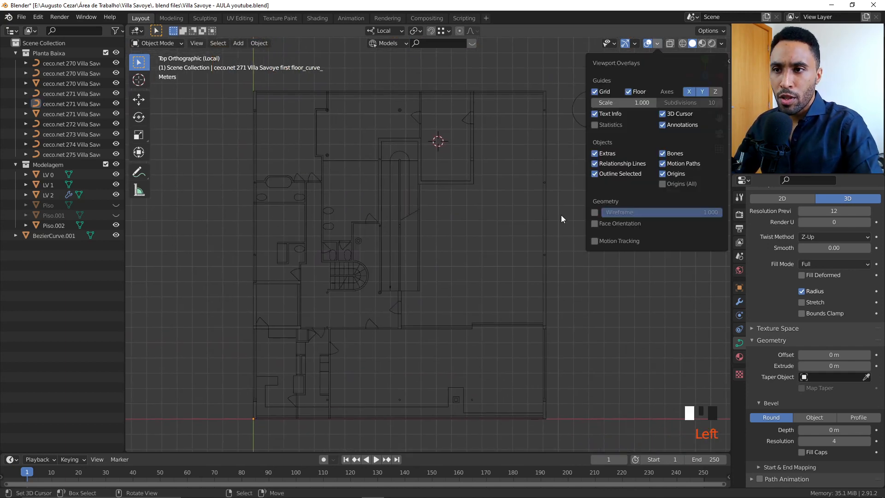
{"action": "left_click", "coordinate": [721, 43]}
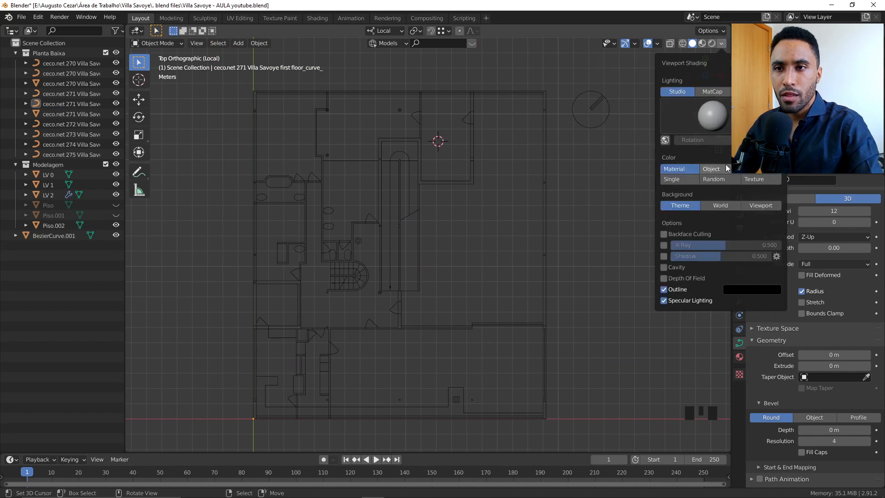
{"action": "left_click", "coordinate": [758, 205]}
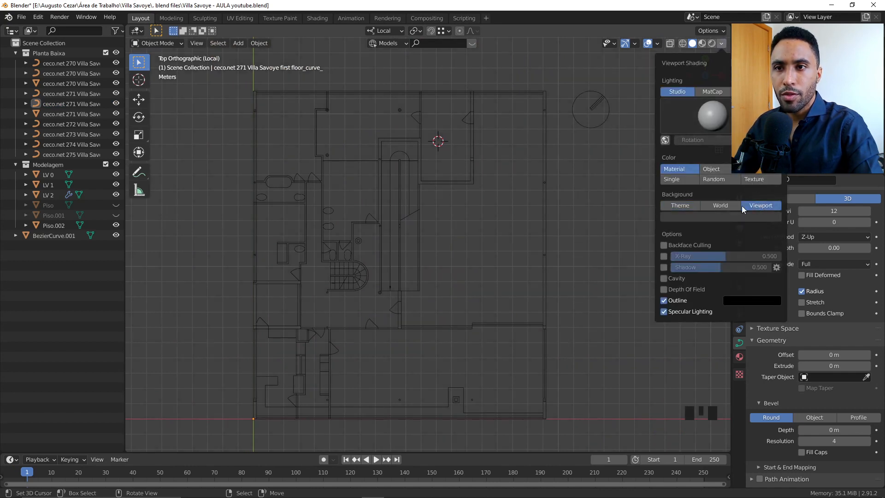
{"action": "left_click", "coordinate": [715, 217]}
{"action": "left_click_drag", "start_coordinate": [740, 118], "coordinate": [740, 81]}
{"action": "scroll", "coordinate": [677, 441], "scroll_direction": "down", "scroll_amount": 3}
{"action": "scroll", "coordinate": [678, 441], "scroll_direction": "up", "scroll_amount": 1}
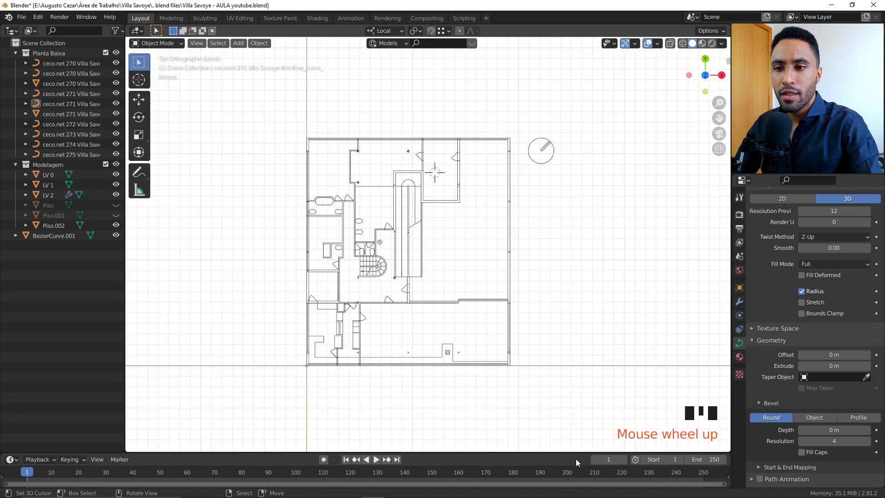
{"action": "scroll", "coordinate": [677, 442], "scroll_direction": "up", "scroll_amount": 3}
{"action": "middle_click_drag", "start_coordinate": [677, 442], "coordinate": [654, 415], "text": "shift"}
{"action": "scroll", "coordinate": [654, 415], "scroll_direction": "up", "scroll_amount": 4}
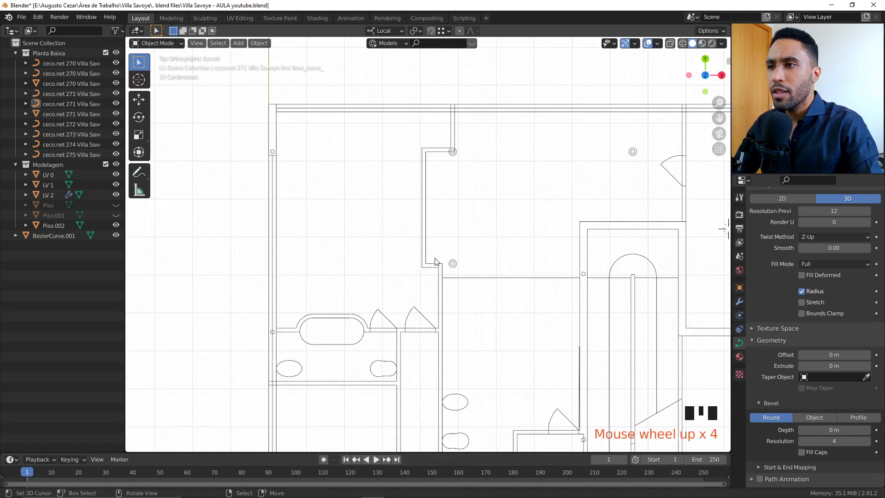
- Add a 2 m plane over the upper-left room of the first-floor plan and turn on X-ray display
{"action": "left_click", "coordinate": [356, 171]}
{"action": "key", "text": "shift+a"}
{"action": "mouse_move", "coordinate": [395, 187]}
{"action": "left_click", "coordinate": [442, 189]}
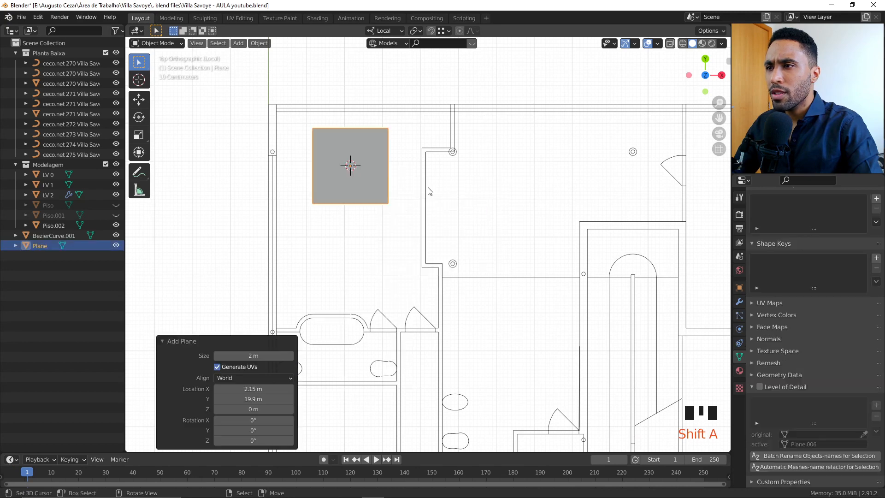
{"action": "scroll", "coordinate": [470, 258], "scroll_direction": "up", "scroll_amount": 1}
{"action": "scroll", "coordinate": [470, 262], "scroll_direction": "up", "scroll_amount": 3}
{"action": "key", "text": "z"}
{"action": "left_click", "coordinate": [476, 317]}
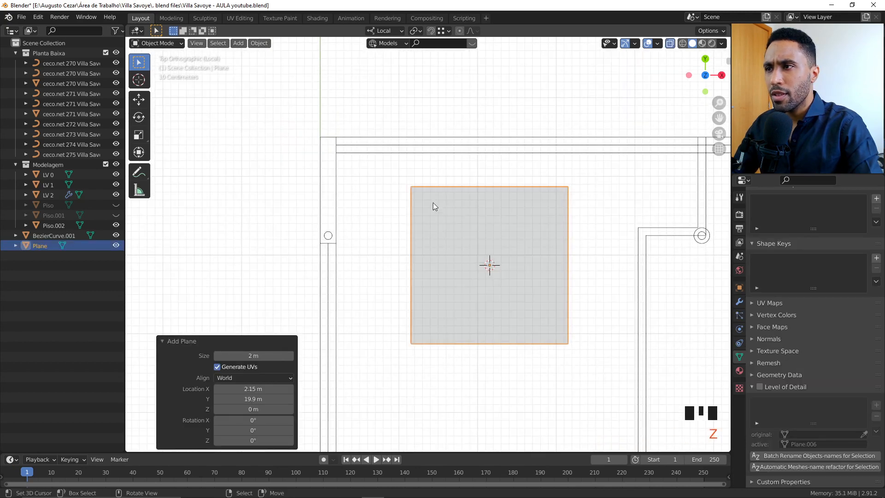
- Move the plane so its upper-left corner snaps to the top of the short vertical partition meeting the upper outer wall
{"action": "key", "text": "g"}
{"action": "left_click", "coordinate": [436, 236]}
{"action": "scroll", "coordinate": [424, 225], "scroll_direction": "down", "scroll_amount": 3}
{"action": "scroll", "coordinate": [339, 260], "scroll_direction": "up", "scroll_amount": 3}
{"action": "key", "text": "g"}
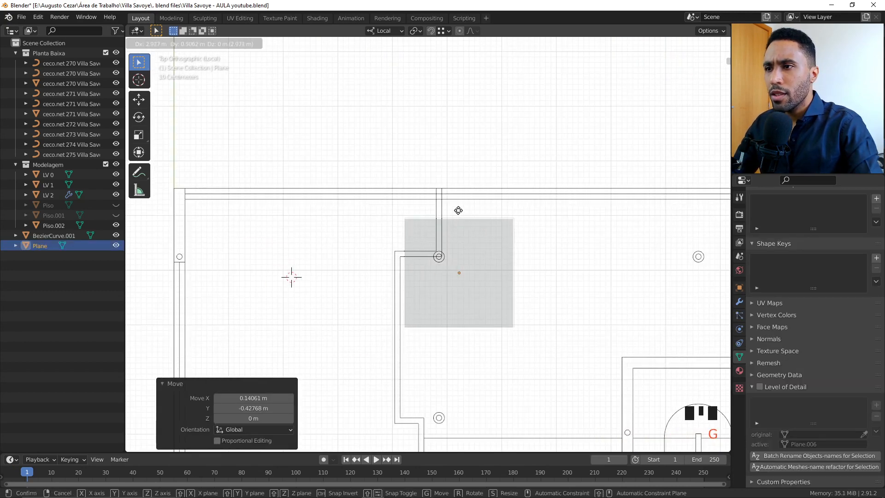
{"action": "left_click", "coordinate": [517, 198]}
{"action": "key", "text": "g"}
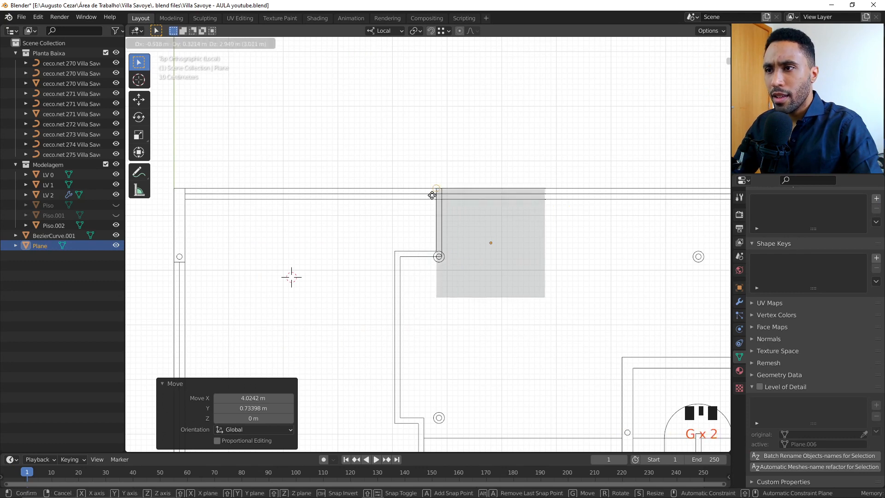
{"action": "left_click", "coordinate": [437, 199]}
- Move the plane's right edge about 1.9 m inward in Edit Mode to match the partition's thickness
{"action": "key", "text": "Tab"}
{"action": "scroll", "coordinate": [547, 217], "scroll_direction": "up", "scroll_amount": 3}
{"action": "left_click_drag", "start_coordinate": [617, 125], "coordinate": [656, 348]}
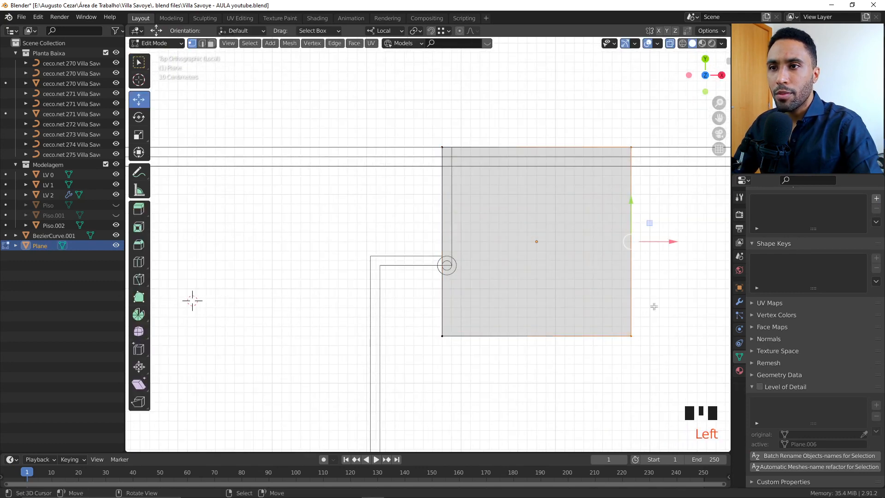
{"action": "left_click_drag", "start_coordinate": [671, 241], "coordinate": [494, 241]}
- Raise the strip's lower edge about 0.85 m to the wall corner at the column and extrude it across the wall's thickness
{"action": "left_click_drag", "start_coordinate": [429, 134], "coordinate": [465, 159]}
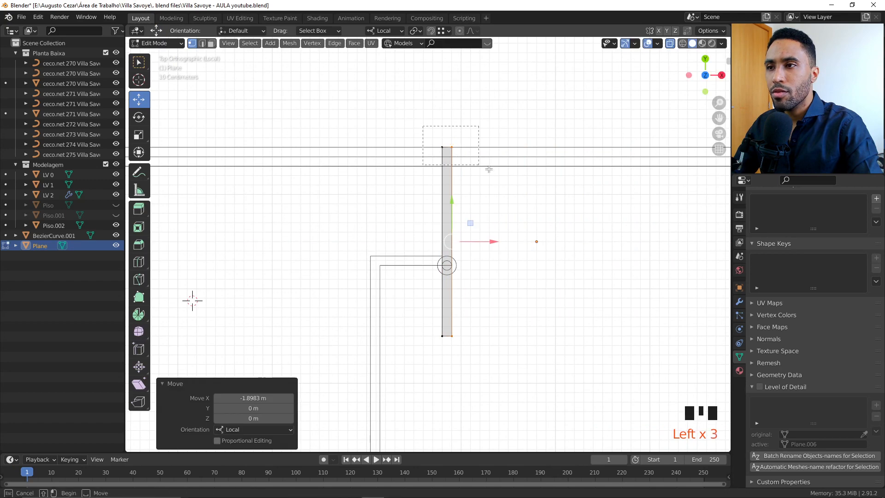
{"action": "middle_click_drag", "start_coordinate": [475, 166], "coordinate": [525, 202], "text": "shift"}
{"action": "left_click_drag", "start_coordinate": [498, 140], "coordinate": [191, 198]}
{"action": "scroll", "coordinate": [409, 236], "scroll_direction": "down", "scroll_amount": 2}
{"action": "scroll", "coordinate": [408, 235], "scroll_direction": "up", "scroll_amount": 2}
{"action": "left_click_drag", "start_coordinate": [417, 241], "coordinate": [529, 330]}
{"action": "scroll", "coordinate": [530, 330], "scroll_direction": "up", "scroll_amount": 4}
{"action": "left_click_drag", "start_coordinate": [438, 313], "coordinate": [433, 202]}
{"action": "scroll", "coordinate": [433, 201], "scroll_direction": "up", "scroll_amount": 3}
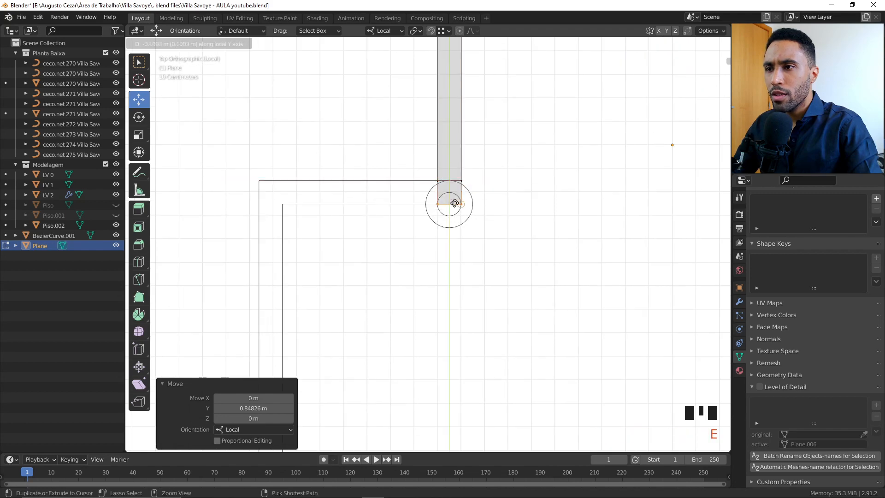
{"action": "scroll", "coordinate": [418, 176], "scroll_direction": "down", "scroll_amount": 2}
{"action": "left_click", "coordinate": [435, 202]}
- Extrude the corner's left side about 0.66 m along the short horizontal wall, plus a wall-thickness segment for the next corner
{"action": "key", "text": "alt+a"}
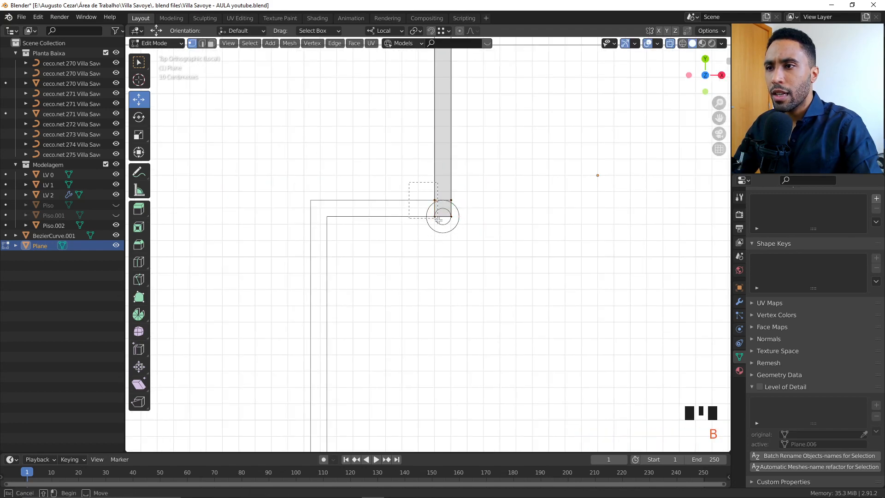
{"action": "left_click_drag", "start_coordinate": [437, 219], "coordinate": [438, 220]}
{"action": "scroll", "coordinate": [423, 238], "scroll_direction": "down", "scroll_amount": 3}
{"action": "scroll", "coordinate": [500, 222], "scroll_direction": "up", "scroll_amount": 3}
{"action": "middle_click_drag", "start_coordinate": [407, 239], "coordinate": [502, 215], "text": "shift"}
{"action": "key", "text": "KP_7"}
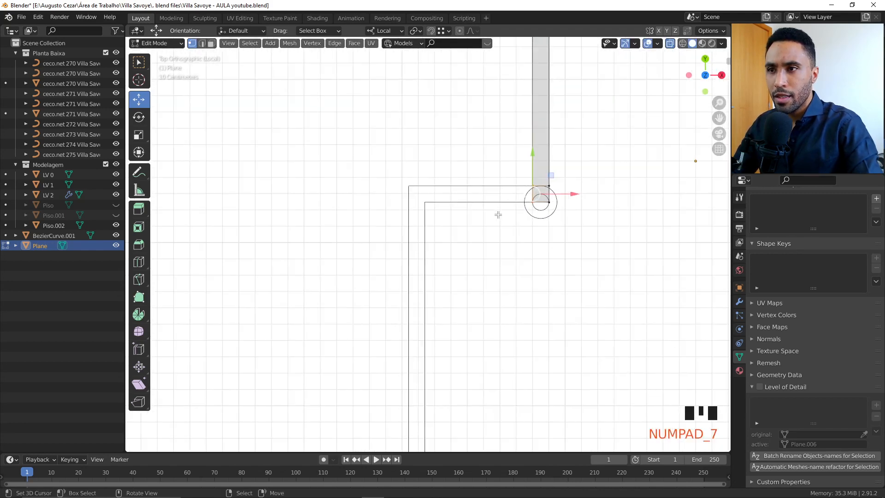
{"action": "key", "text": "e"}
{"action": "left_click", "coordinate": [424, 196]}
{"action": "key", "text": "e"}
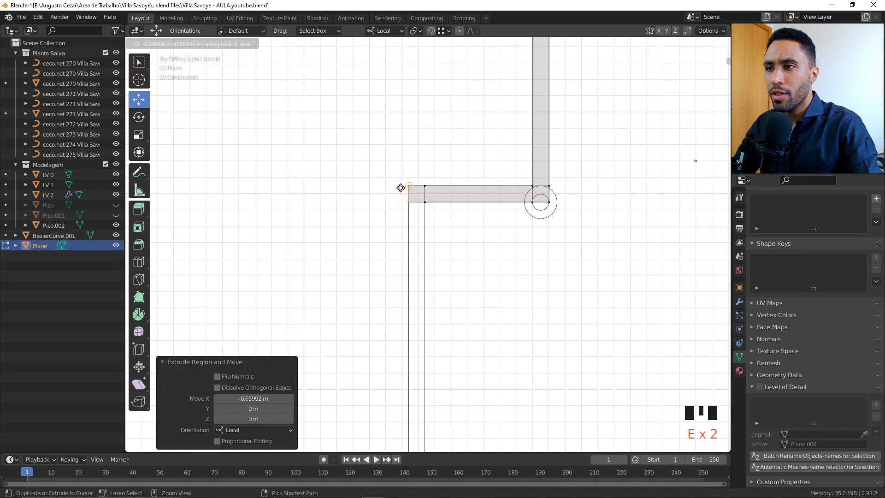
{"action": "left_click", "coordinate": [400, 188], "text": "ctrl"}
- Extrude the corner's lower edge about 2.95 m down the vertical wall, plus a wall-thickness segment at its lower corner
{"action": "left_click_drag", "start_coordinate": [386, 192], "coordinate": [438, 215]}
{"action": "scroll", "coordinate": [437, 244], "scroll_direction": "down", "scroll_amount": 7}
{"action": "middle_click_drag", "start_coordinate": [436, 288], "coordinate": [419, 228], "text": "shift"}
{"action": "scroll", "coordinate": [417, 234], "scroll_direction": "up", "scroll_amount": 3}
{"action": "key", "text": "e"}
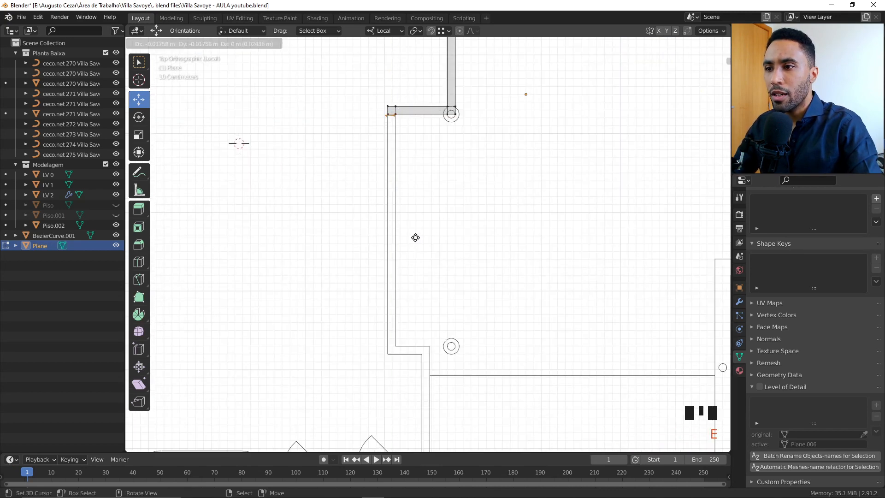
{"action": "left_click", "coordinate": [421, 343]}
{"action": "key", "text": "e"}
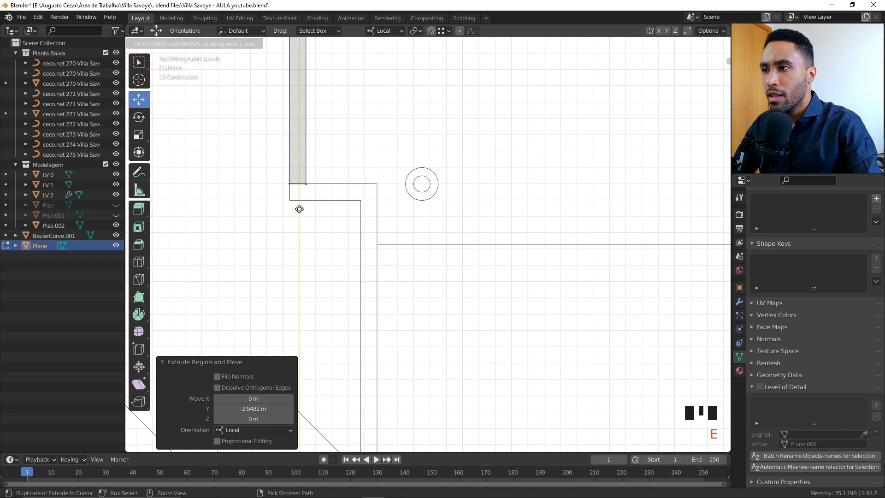
{"action": "left_click", "coordinate": [326, 212]}
{"action": "key", "text": "ctrl+z"}
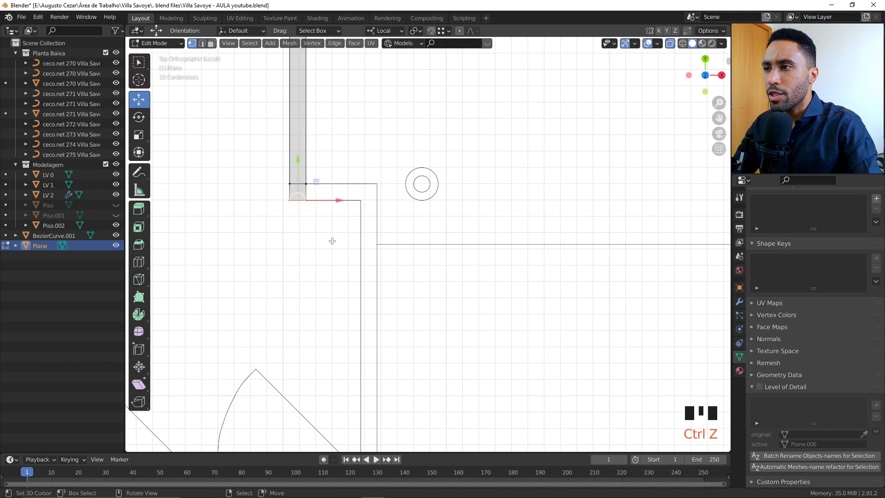
- Extrude the lower corner's right side about 0.34 m to the next vertical wall, plus a segment across that wall's thickness
{"action": "key", "text": "alt+a"}
{"action": "key", "text": "b"}
{"action": "left_click_drag", "start_coordinate": [300, 174], "coordinate": [339, 242]}
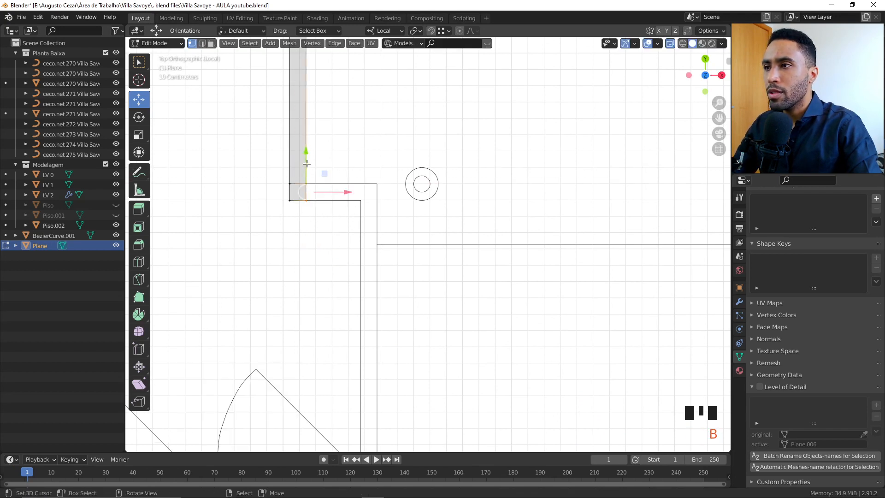
{"action": "key", "text": "e"}
{"action": "left_click", "coordinate": [362, 211]}
{"action": "scroll", "coordinate": [415, 212], "scroll_direction": "down", "scroll_amount": 4}
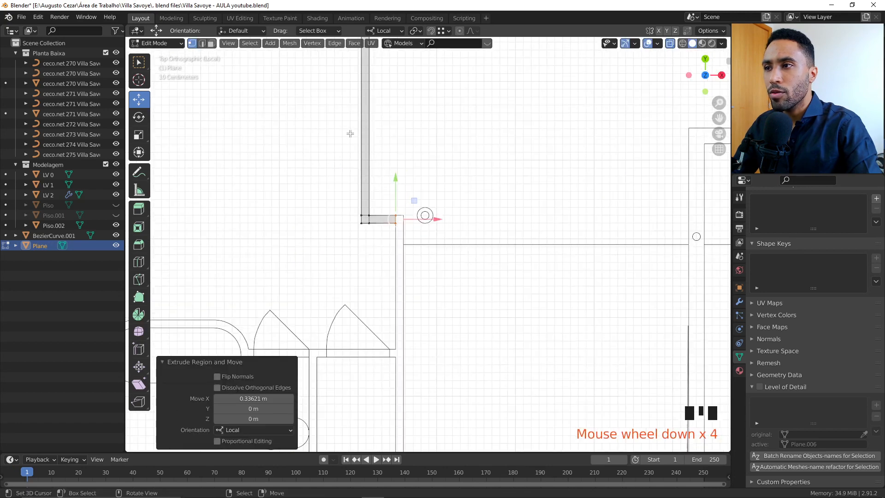
{"action": "scroll", "coordinate": [421, 222], "scroll_direction": "up", "scroll_amount": 1}
{"action": "key", "text": "ctrl+r"}
{"action": "key", "text": "Escape"}
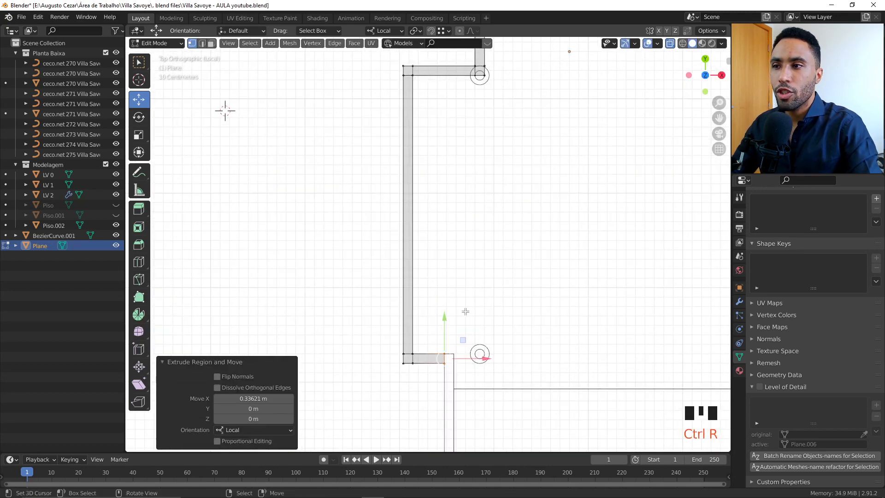
{"action": "scroll", "coordinate": [426, 244], "scroll_direction": "up", "scroll_amount": 2}
{"action": "key", "text": "e"}
{"action": "left_click", "coordinate": [431, 243]}
- Extrude the new corner's lower edge 1.6 m down to the bathroom wall, plus a 0.10 m segment across that junction
{"action": "key", "text": "alt+a"}
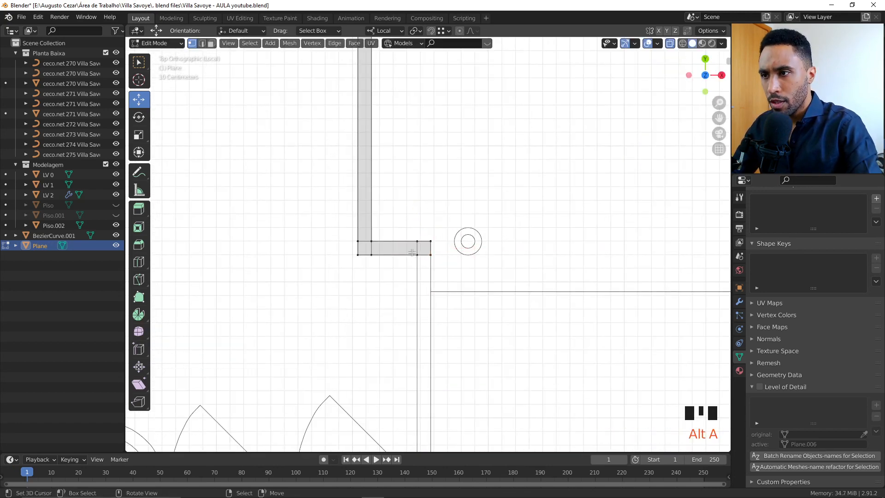
{"action": "key", "text": "b"}
{"action": "left_click_drag", "start_coordinate": [408, 248], "coordinate": [446, 268]}
{"action": "scroll", "coordinate": [447, 265], "scroll_direction": "down", "scroll_amount": 4}
{"action": "middle_click_drag", "start_coordinate": [448, 254], "coordinate": [450, 175], "text": "shift"}
{"action": "key", "text": "e"}
{"action": "left_click", "coordinate": [435, 285]}
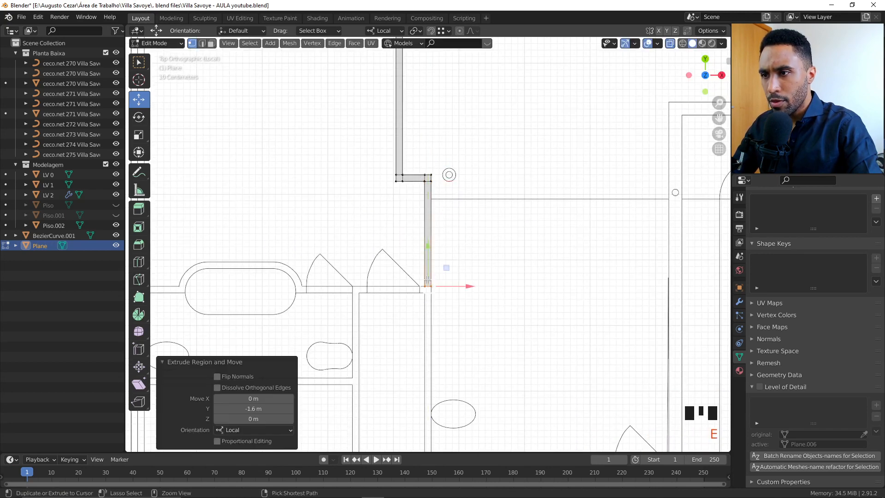
{"action": "scroll", "coordinate": [458, 143], "scroll_direction": "up", "scroll_amount": 1}
{"action": "scroll", "coordinate": [463, 221], "scroll_direction": "down", "scroll_amount": 4}
{"action": "middle_click_drag", "start_coordinate": [463, 221], "coordinate": [461, 242], "text": "shift"}
{"action": "scroll", "coordinate": [463, 261], "scroll_direction": "down", "scroll_amount": 2}
{"action": "scroll", "coordinate": [443, 178], "scroll_direction": "up", "scroll_amount": 2}
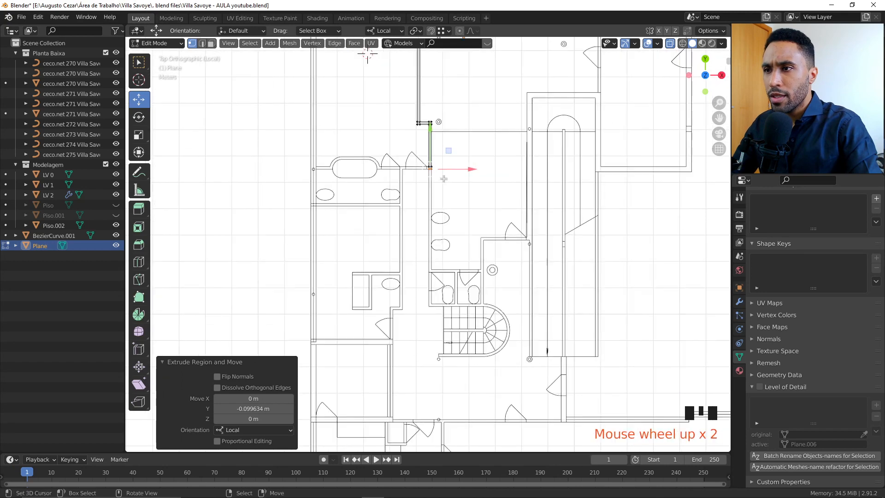
- Extrude the wall's lower end about 3.9 m down to the toilet block and align its edge with the block's upper wall line
{"action": "key", "text": "e"}
{"action": "key", "text": "y"}
{"action": "left_click", "coordinate": [429, 277]}
{"action": "scroll", "coordinate": [454, 272], "scroll_direction": "up", "scroll_amount": 4}
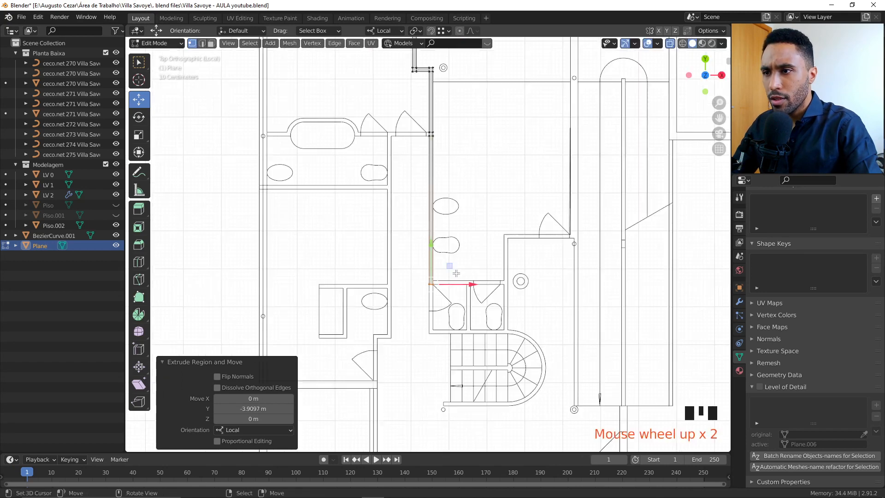
{"action": "middle_click_drag", "start_coordinate": [468, 285], "coordinate": [446, 234], "text": "shift"}
{"action": "scroll", "coordinate": [451, 138], "scroll_direction": "up", "scroll_amount": 4}
{"action": "scroll", "coordinate": [442, 234], "scroll_direction": "up", "scroll_amount": 2}
{"action": "left_click_drag", "start_coordinate": [407, 185], "coordinate": [414, 211]}
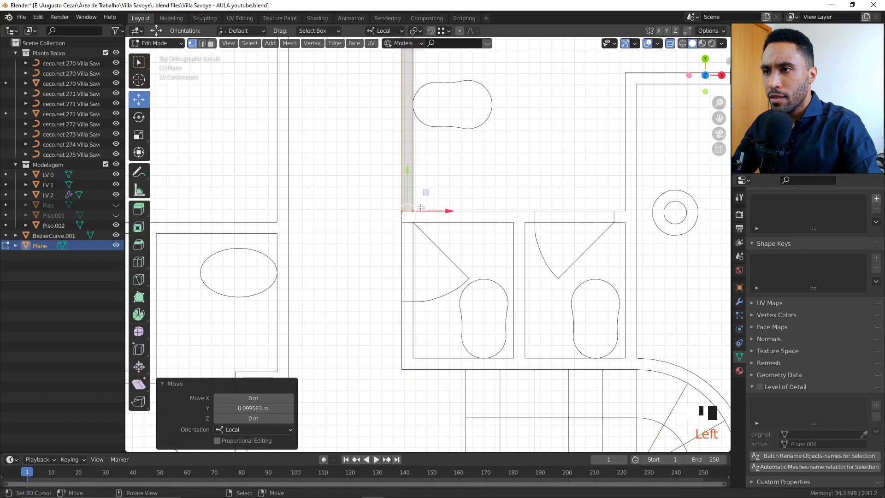
- Extend the wall down alongside the toilet block to its lower outer line, with wall-thickness segments at both junctions
{"action": "key", "text": "e"}
{"action": "key", "text": "y"}
{"action": "left_click", "coordinate": [414, 222]}
{"action": "key", "text": "e"}
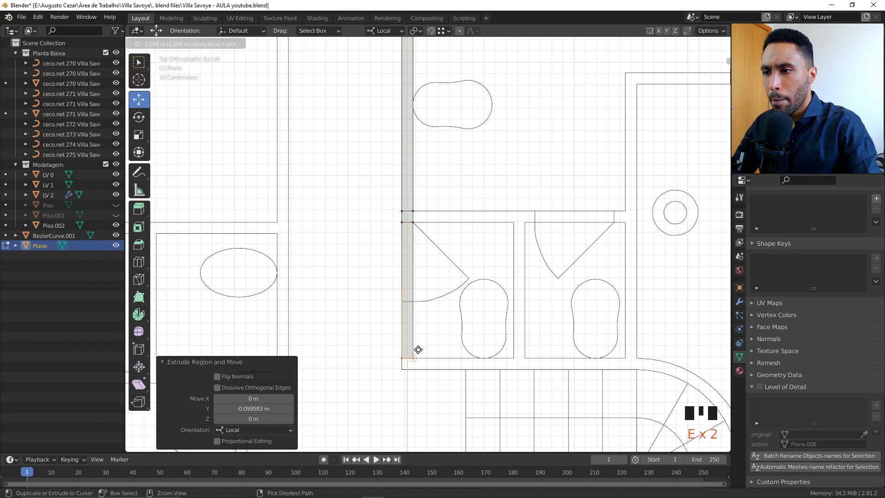
{"action": "left_click", "coordinate": [417, 356]}
{"action": "middle_click_drag", "start_coordinate": [436, 334], "coordinate": [421, 247], "text": "shift"}
- Extrude the lower corner's right side about 0.89 m along the toilet block's lower wall to the line of the dividing partition
{"action": "key", "text": "b"}
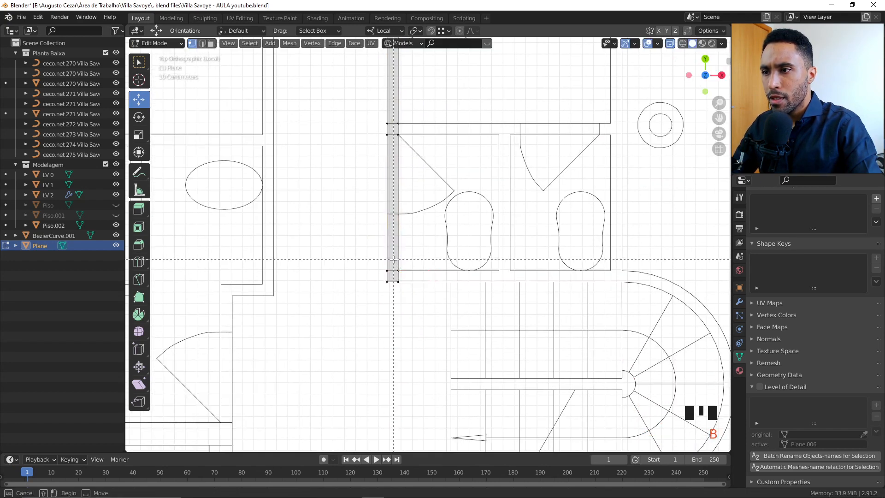
{"action": "scroll", "coordinate": [427, 293], "scroll_direction": "up", "scroll_amount": 2}
{"action": "left_click_drag", "start_coordinate": [334, 265], "coordinate": [363, 297]}
{"action": "key", "text": "e"}
{"action": "key", "text": "x"}
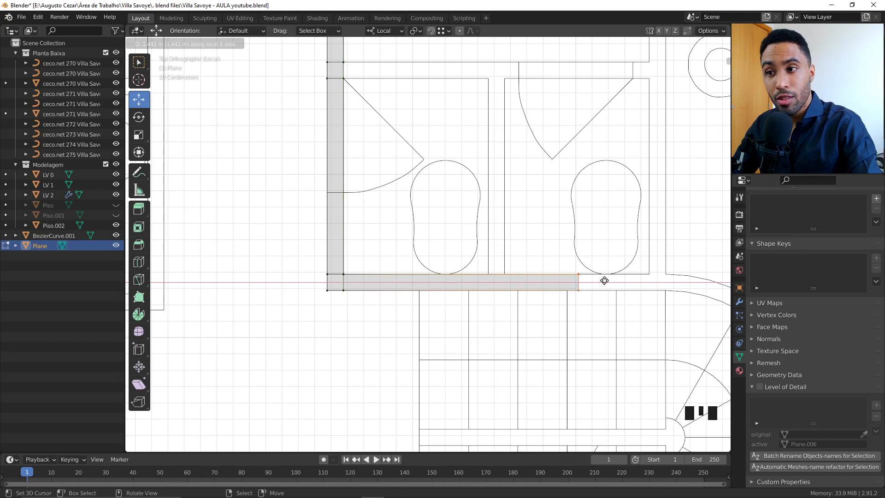
{"action": "key", "text": "ctrl"}
{"action": "left_click", "coordinate": [486, 272]}
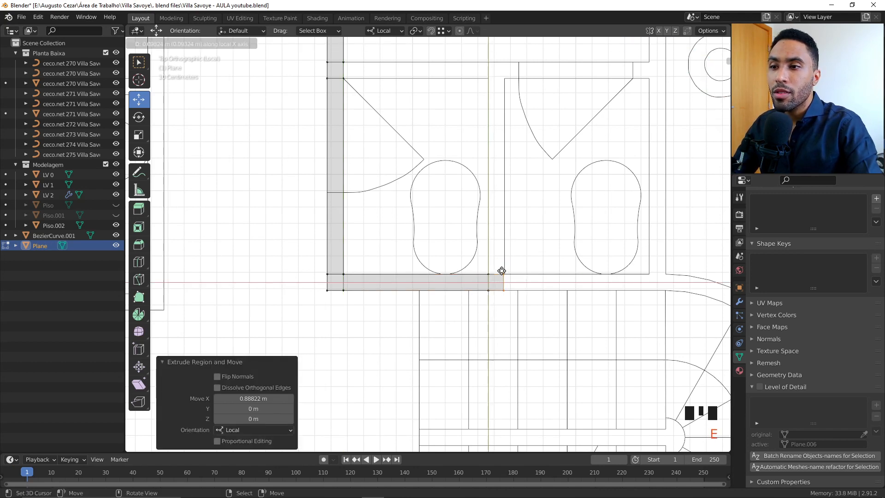
- Add the partition junction and extrude the dividing partition 1.2 m upward between the two toilets, plus a segment across the upper wall's thickness
{"action": "key", "text": "b"}
{"action": "left_click_drag", "start_coordinate": [473, 263], "coordinate": [471, 261]}
{"action": "key", "text": "e"}
{"action": "middle_click_drag", "start_coordinate": [489, 246], "coordinate": [498, 216]}
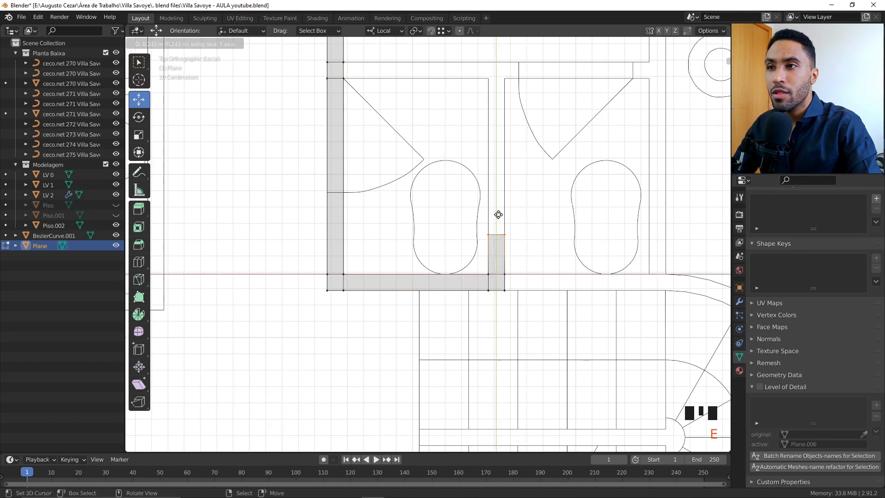
{"action": "left_click", "coordinate": [504, 83], "text": "ctrl"}
{"action": "middle_click_drag", "start_coordinate": [504, 120], "coordinate": [508, 236], "text": "shift"}
{"action": "scroll", "coordinate": [508, 237], "scroll_direction": "up", "scroll_amount": 1}
{"action": "key", "text": "e"}
{"action": "middle_click_drag", "start_coordinate": [503, 205], "coordinate": [503, 198]}
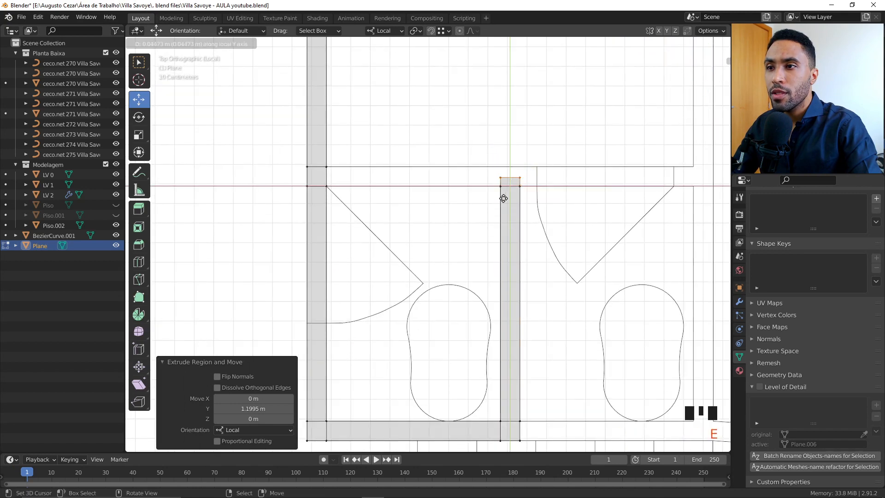
{"action": "left_click", "coordinate": [331, 168]}
- Fill the upper wall section between the main vertical wall and the top of the dividing partition
{"action": "left_click_drag", "start_coordinate": [315, 143], "coordinate": [397, 202]}
{"action": "left_click_drag", "start_coordinate": [509, 234], "coordinate": [510, 234]}
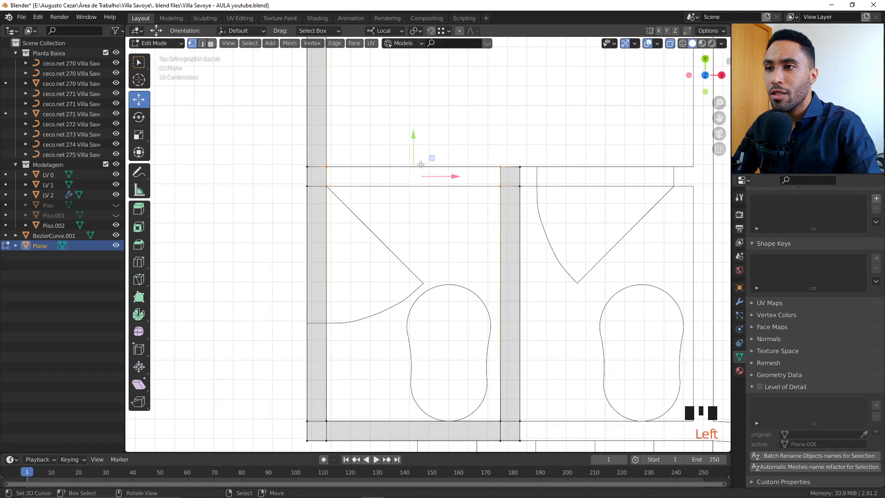
{"action": "scroll", "coordinate": [425, 169], "scroll_direction": "down", "scroll_amount": 2}
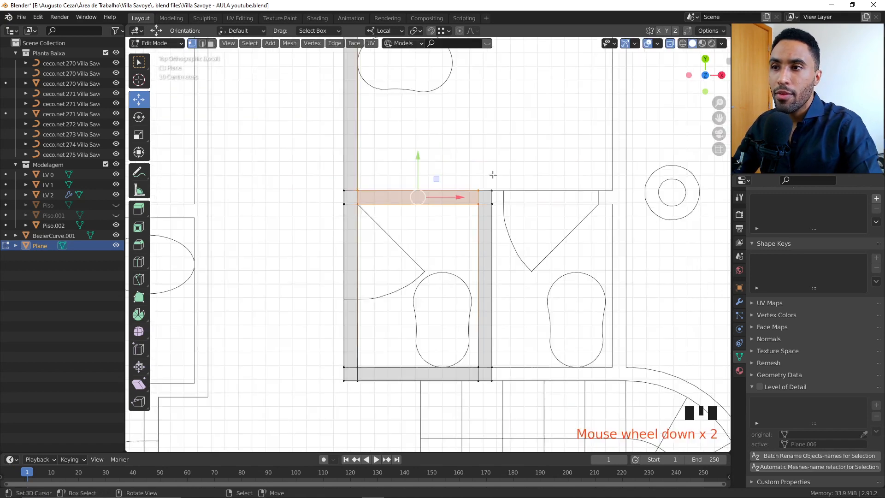
{"action": "scroll", "coordinate": [392, 207], "scroll_direction": "up", "scroll_amount": 1}
- Extrude the toilet block's upper and lower walls from the dividing partition to the inner line of its right wall
{"action": "key", "text": "alt+a"}
{"action": "key", "text": "b"}
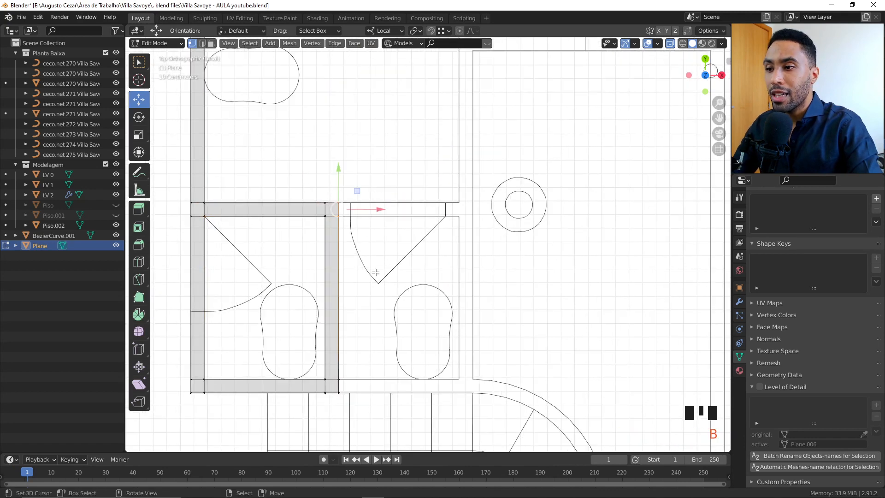
{"action": "key", "text": "e"}
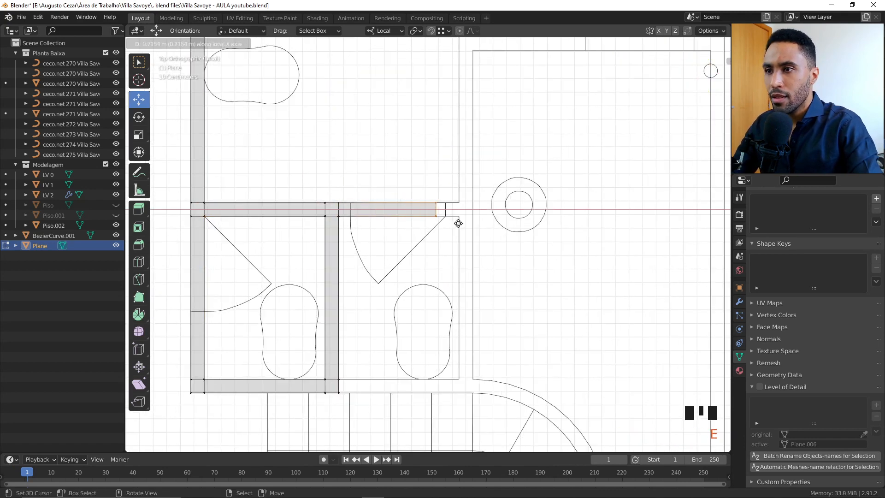
{"action": "left_click", "coordinate": [459, 217]}
{"action": "middle_click_drag", "start_coordinate": [346, 365], "coordinate": [335, 290], "text": "shift"}
{"action": "key", "text": "b"}
{"action": "left_click_drag", "start_coordinate": [355, 340], "coordinate": [355, 340]}
{"action": "key", "text": "e"}
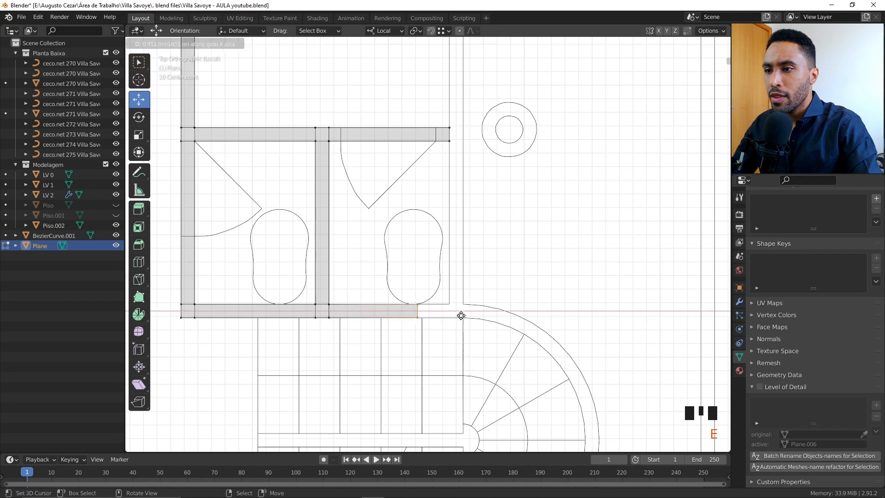
{"action": "left_click", "coordinate": [445, 306]}
- Extrude the right ends of the toilet block's upper and lower walls about 0.10 m across the right wall's thickness
{"action": "scroll", "coordinate": [483, 290], "scroll_direction": "down", "scroll_amount": 1}
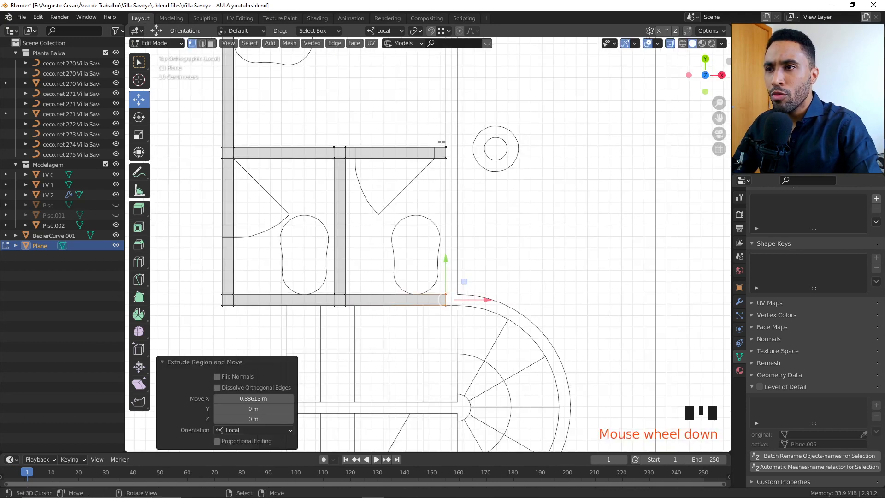
{"action": "key", "text": "e"}
{"action": "left_click", "coordinate": [456, 295]}
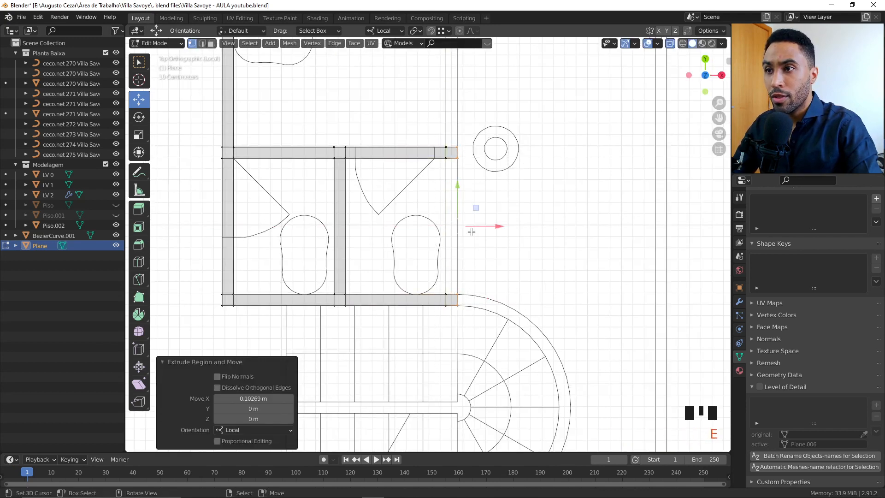
- Fill the toilet block's right wall between the ends of its upper and lower walls
{"action": "key", "text": "b"}
{"action": "left_click_drag", "start_coordinate": [481, 297], "coordinate": [481, 296]}
{"action": "scroll", "coordinate": [479, 297], "scroll_direction": "down", "scroll_amount": 5}
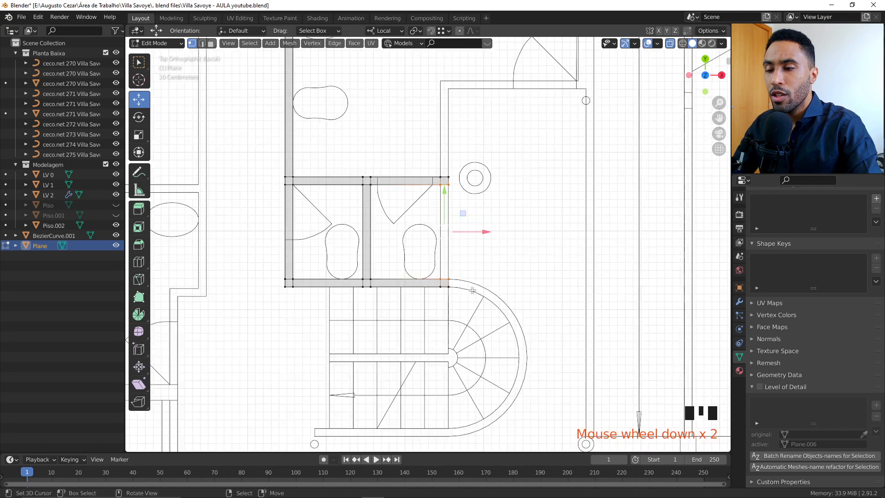
{"action": "key", "text": "f"}
{"action": "scroll", "coordinate": [442, 239], "scroll_direction": "up", "scroll_amount": 4}
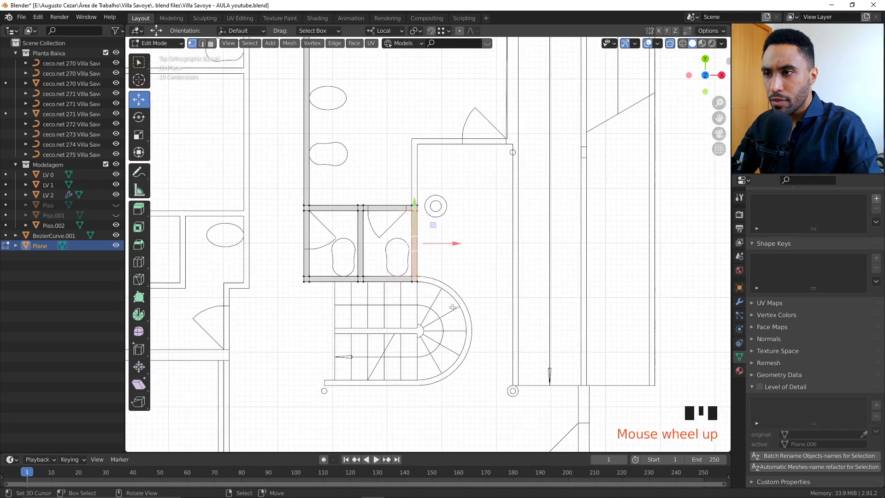
- Extrude the toilet block's right wall 1.12 m upward from its top, plus about 0.10 m more across the adjoining wall's thickness
{"action": "key", "text": "b"}
{"action": "left_click_drag", "start_coordinate": [437, 224], "coordinate": [410, 212]}
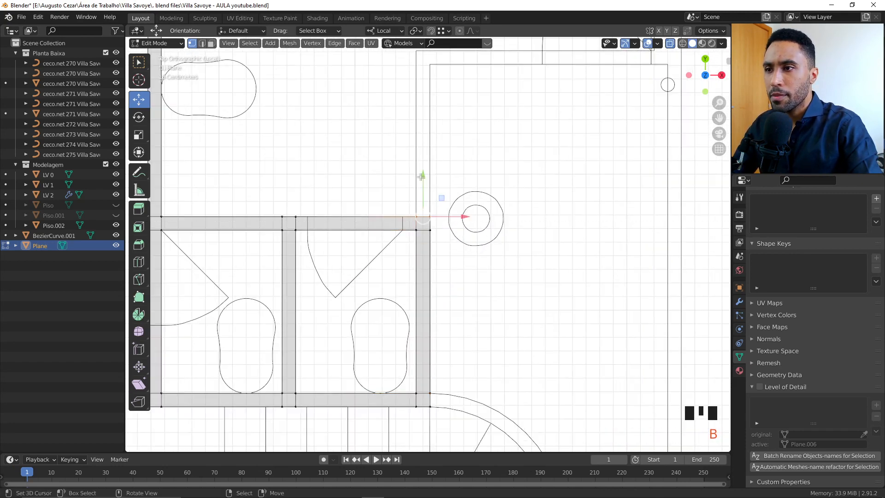
{"action": "middle_click_drag", "start_coordinate": [433, 154], "coordinate": [436, 285], "text": "shift"}
{"action": "key", "text": "e"}
{"action": "left_click", "coordinate": [432, 198]}
{"action": "key", "text": "e"}
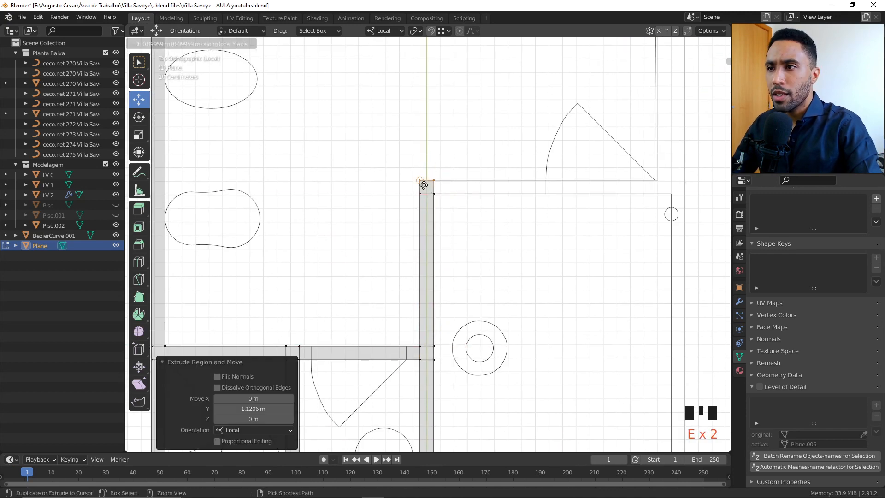
{"action": "left_click", "coordinate": [449, 221]}
- Extrude the side edge of the new corner 1.65 m rightward past the door to the wall's end
{"action": "scroll", "coordinate": [456, 204], "scroll_direction": "down", "scroll_amount": 2}
{"action": "middle_click_drag", "start_coordinate": [456, 205], "coordinate": [421, 214], "text": "shift"}
{"action": "key", "text": "e"}
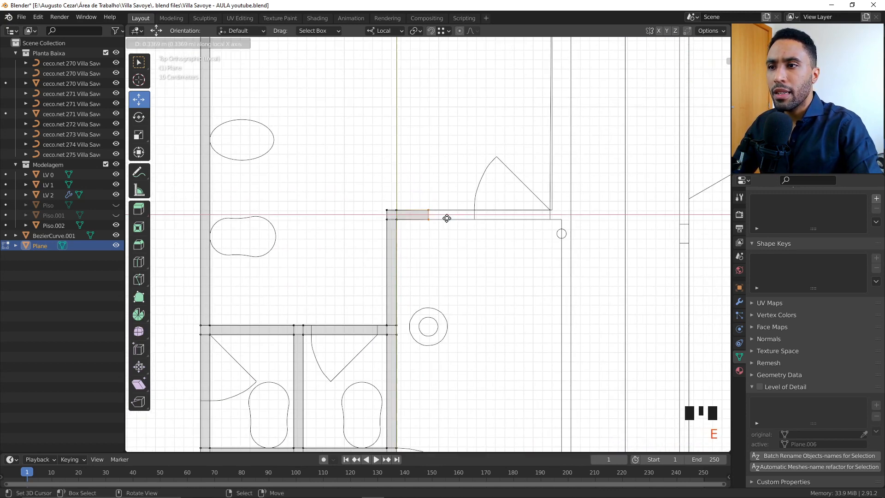
{"action": "left_click", "coordinate": [559, 203]}
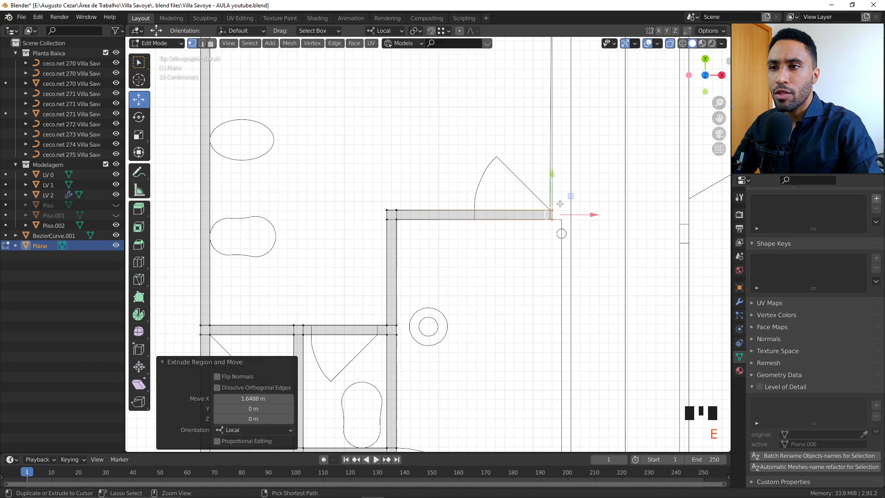
- Select the entire connected wall mesh to review the traced walls against the plan
{"action": "scroll", "coordinate": [559, 204], "scroll_direction": "down", "scroll_amount": 2}
{"action": "middle_click_drag", "start_coordinate": [559, 203], "coordinate": [455, 255], "text": "shift"}
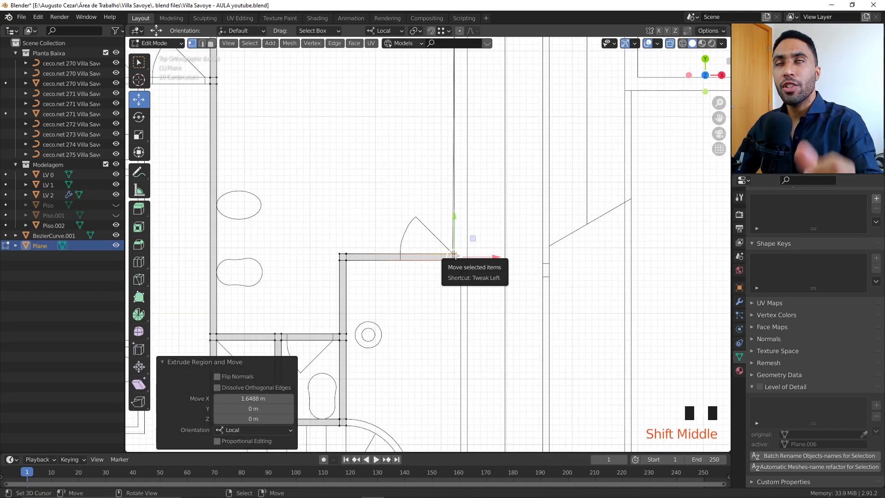
{"action": "scroll", "coordinate": [457, 237], "scroll_direction": "down", "scroll_amount": 4}
{"action": "scroll", "coordinate": [485, 280], "scroll_direction": "down", "scroll_amount": 3}
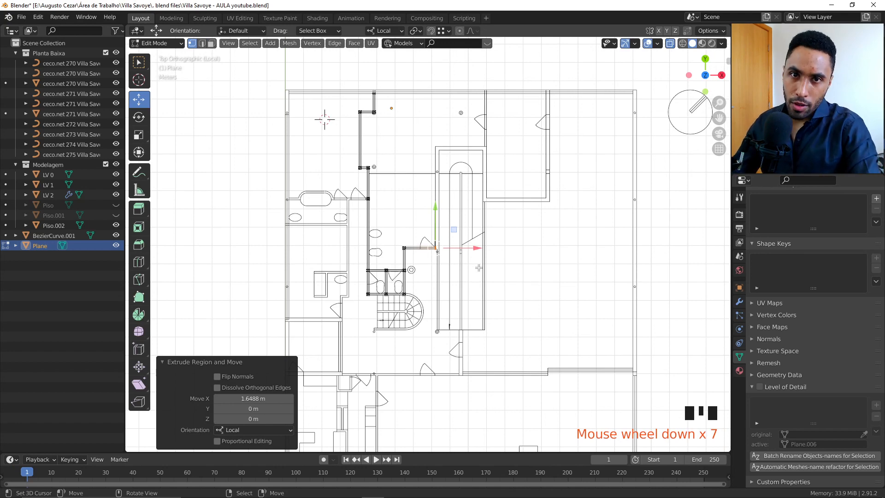
{"action": "scroll", "coordinate": [479, 267], "scroll_direction": "down", "scroll_amount": 1}
{"action": "key", "text": "ctrl+l"}
{"action": "scroll", "coordinate": [432, 272], "scroll_direction": "up", "scroll_amount": 2}
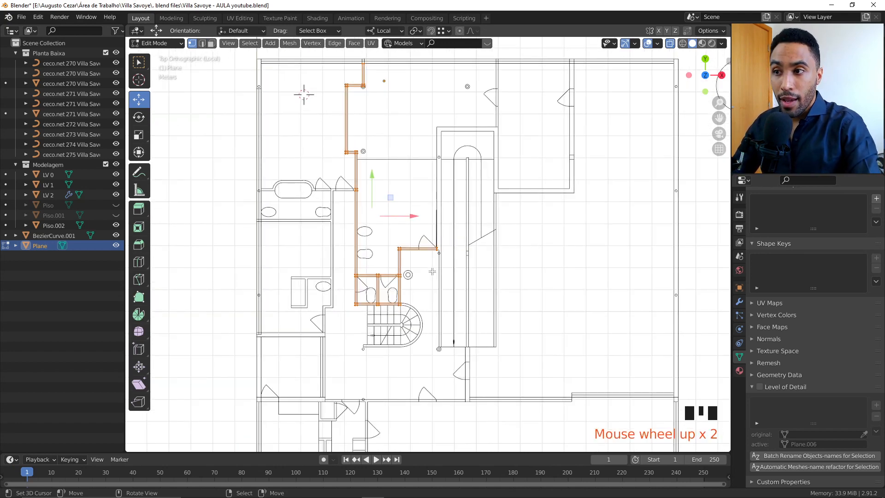
{"action": "scroll", "coordinate": [407, 229], "scroll_direction": "up", "scroll_amount": 2}
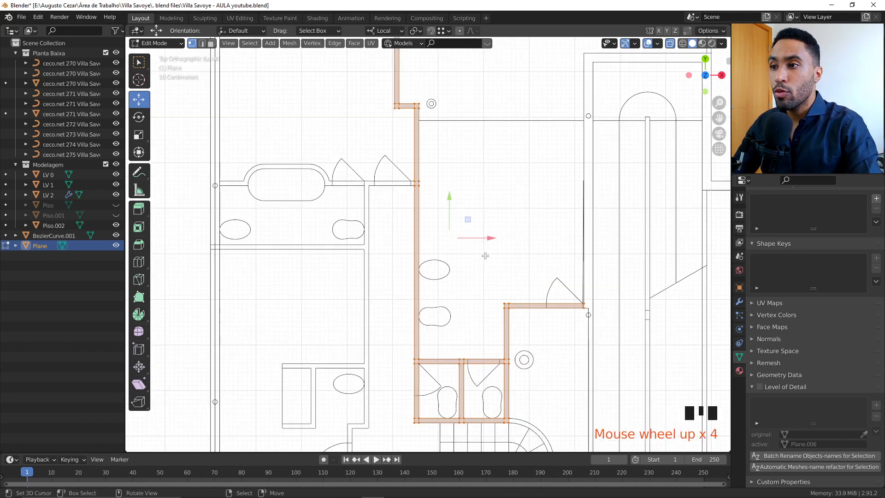
- Check how the first-floor plan curve's points join at the wall end beside the door by test-moving the corner points
{"action": "middle_click_drag", "start_coordinate": [469, 256], "coordinate": [447, 248], "text": "shift"}
{"action": "scroll", "coordinate": [391, 238], "scroll_direction": "up", "scroll_amount": 4}
{"action": "scroll", "coordinate": [446, 248], "scroll_direction": "up", "scroll_amount": 7}
{"action": "scroll", "coordinate": [543, 276], "scroll_direction": "up", "scroll_amount": 1}
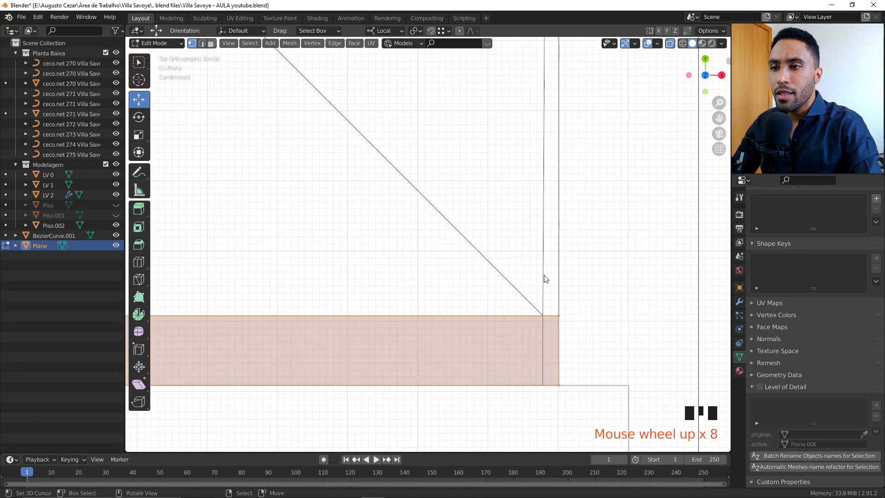
{"action": "key", "text": "Tab"}
{"action": "left_click", "coordinate": [542, 277]}
{"action": "scroll", "coordinate": [542, 277], "scroll_direction": "down", "scroll_amount": 1}
{"action": "key", "text": "Tab"}
{"action": "scroll", "coordinate": [509, 329], "scroll_direction": "up", "scroll_amount": 2}
{"action": "scroll", "coordinate": [509, 329], "scroll_direction": "up", "scroll_amount": 1}
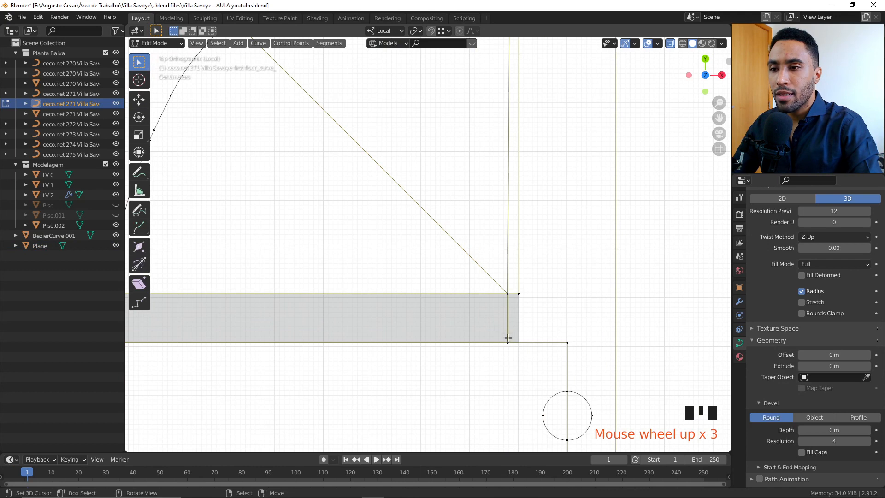
{"action": "right_click", "coordinate": [507, 339]}
{"action": "key", "text": "g"}
{"action": "right_click", "coordinate": [508, 294]}
{"action": "key", "text": "g"}
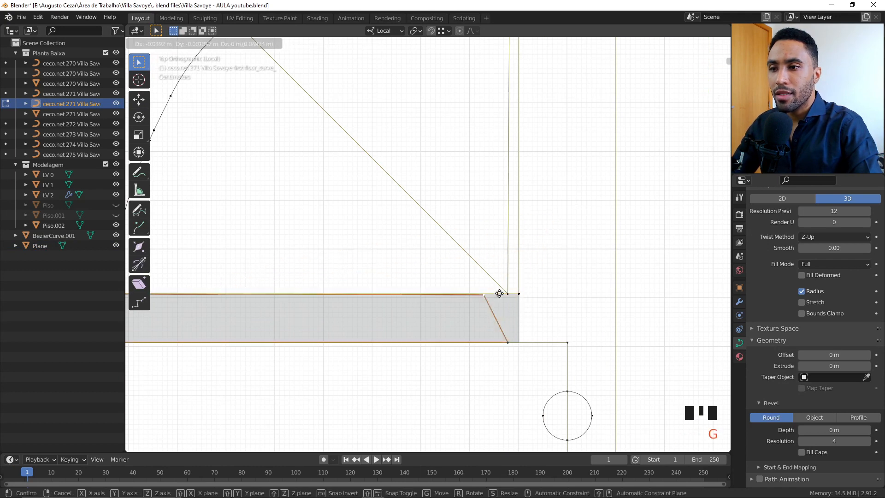
{"action": "right_click", "coordinate": [507, 290]}
{"action": "right_click", "coordinate": [510, 283]}
{"action": "key", "text": "g"}
{"action": "right_click", "coordinate": [523, 289]}
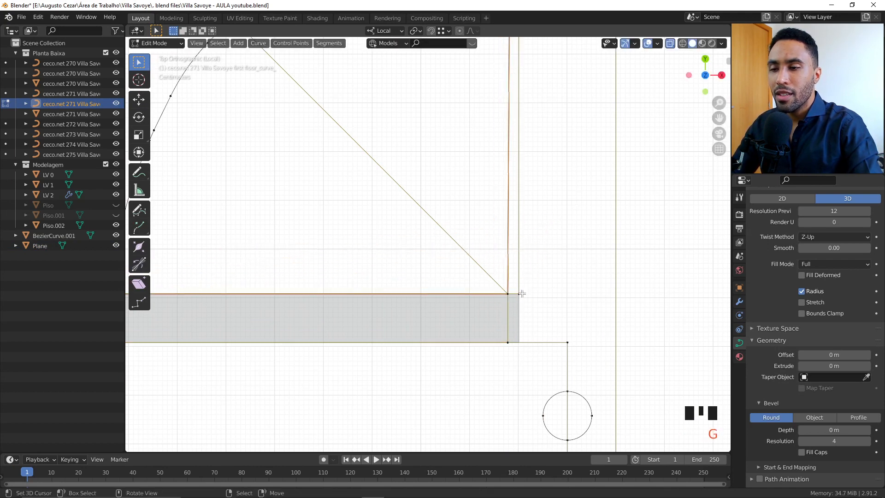
{"action": "key", "text": "g"}
{"action": "left_click", "coordinate": [526, 293]}
- Leave the plan curve and resume editing the wall plane's mesh in top view
{"action": "key", "text": "Tab"}
{"action": "scroll", "coordinate": [489, 299], "scroll_direction": "down", "scroll_amount": 4}
{"action": "scroll", "coordinate": [489, 299], "scroll_direction": "down", "scroll_amount": 4}
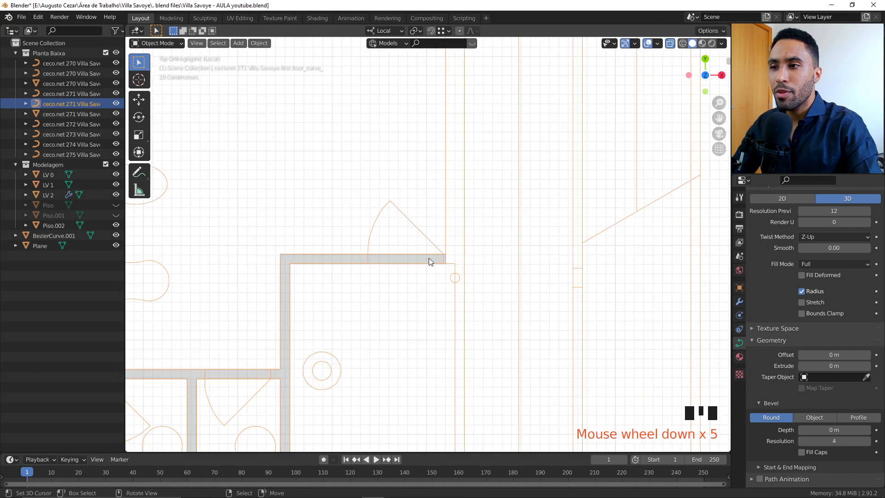
{"action": "right_click", "coordinate": [453, 275]}
{"action": "scroll", "coordinate": [410, 287], "scroll_direction": "down", "scroll_amount": 5}
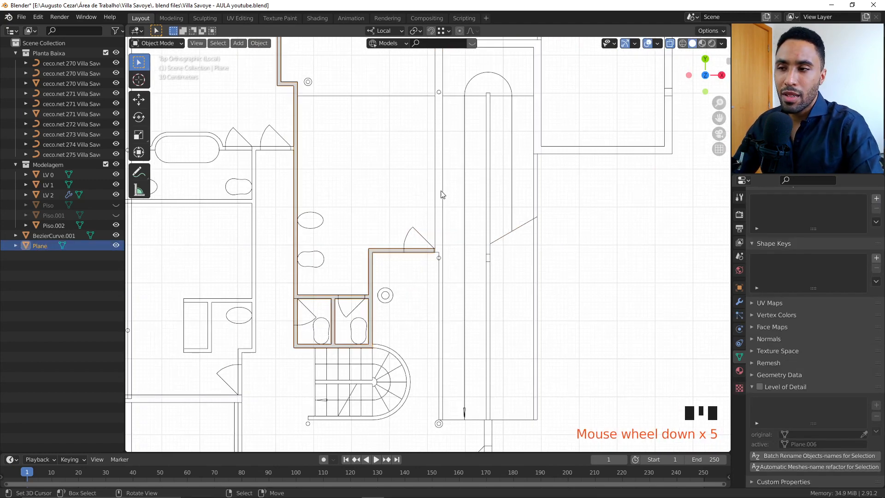
{"action": "middle_click_drag", "start_coordinate": [441, 194], "coordinate": [488, 282], "text": "shift"}
{"action": "scroll", "coordinate": [488, 283], "scroll_direction": "down", "scroll_amount": 4}
{"action": "middle_click_drag", "start_coordinate": [501, 364], "coordinate": [525, 266]}
{"action": "key", "text": "g"}
{"action": "right_click", "coordinate": [503, 285]}
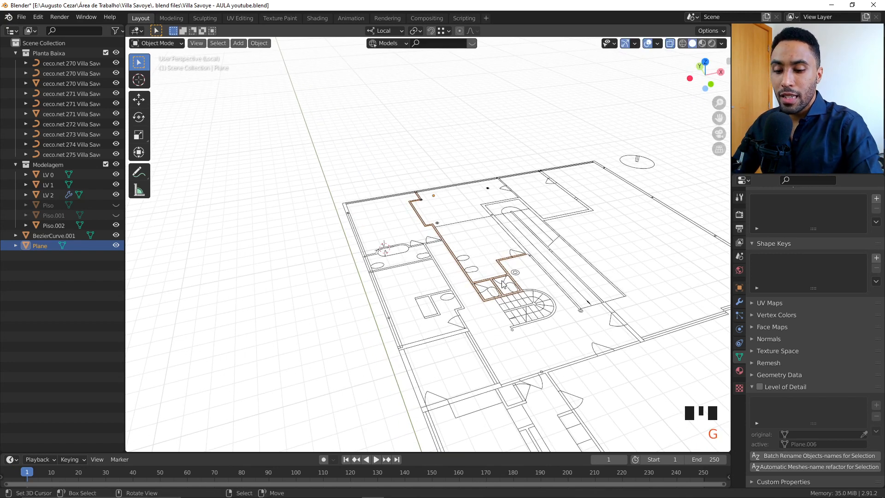
{"action": "key", "text": "KP_7"}
{"action": "key", "text": "Tab"}
{"action": "scroll", "coordinate": [486, 261], "scroll_direction": "down", "scroll_amount": 6}
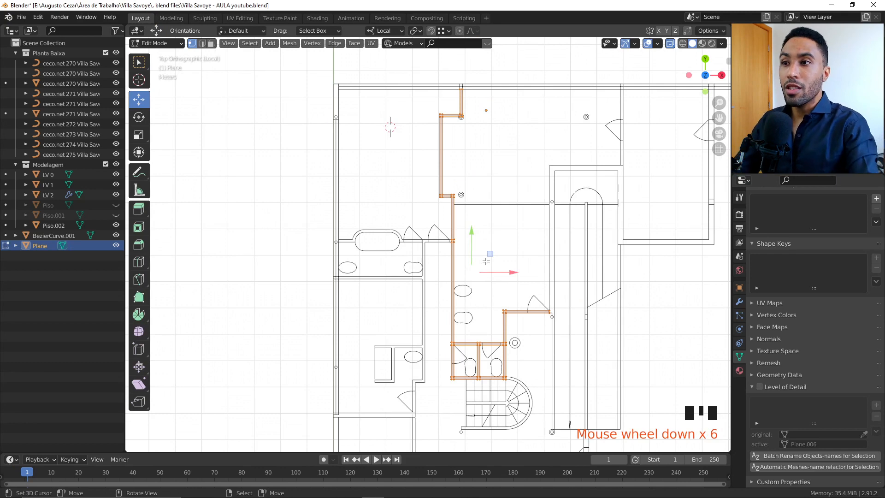
- Try to extrude a side wall leftward from the main vertical wall's junction beside the bathroom doors
{"action": "scroll", "coordinate": [488, 267], "scroll_direction": "up", "scroll_amount": 8}
{"action": "key", "text": "alt+a"}
{"action": "key", "text": "b"}
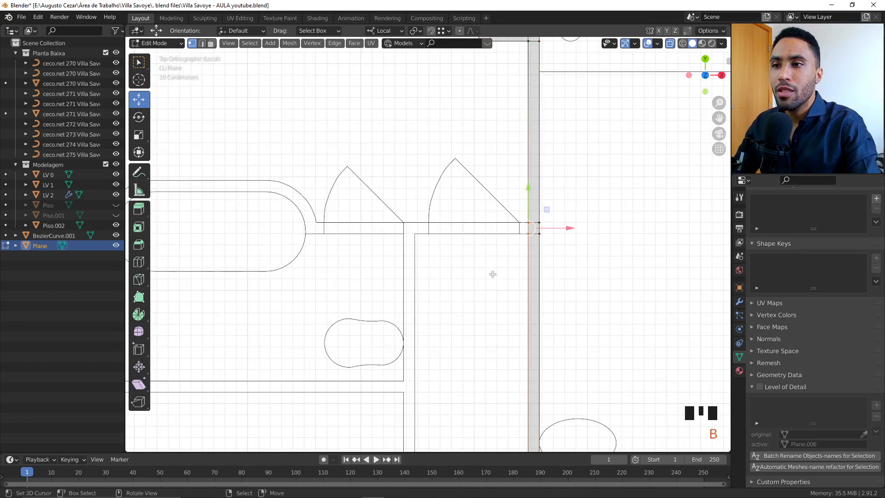
{"action": "scroll", "coordinate": [493, 274], "scroll_direction": "down", "scroll_amount": 3}
{"action": "key", "text": "e"}
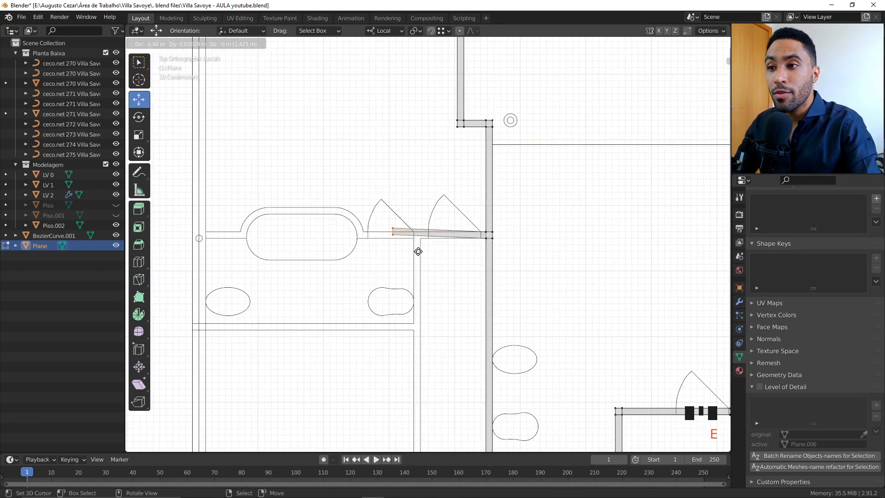
{"action": "left_click", "coordinate": [438, 252]}
{"action": "scroll", "coordinate": [462, 268], "scroll_direction": "down", "scroll_amount": 3}
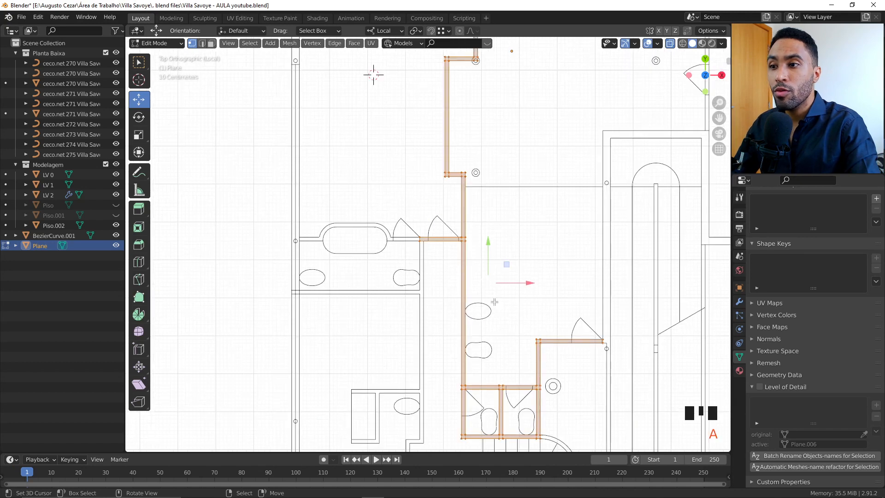
- Delete the end vertices of the side wall extruded beside the bathroom doors
{"action": "key", "text": "b"}
{"action": "scroll", "coordinate": [452, 256], "scroll_direction": "up", "scroll_amount": 3}
{"action": "left_click_drag", "start_coordinate": [453, 251], "coordinate": [393, 191]}
{"action": "key", "text": "x"}
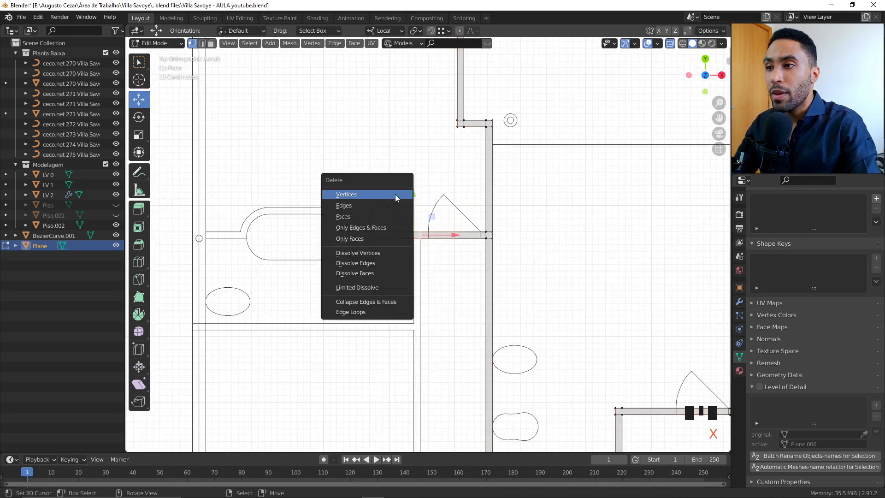
{"action": "key", "text": "x"}
- Duplicate the junction edge beside the bathroom doors in place and extrude it leftward to the bathroom partition's right line
{"action": "left_click", "coordinate": [458, 235]}
{"action": "left_click", "coordinate": [480, 235]}
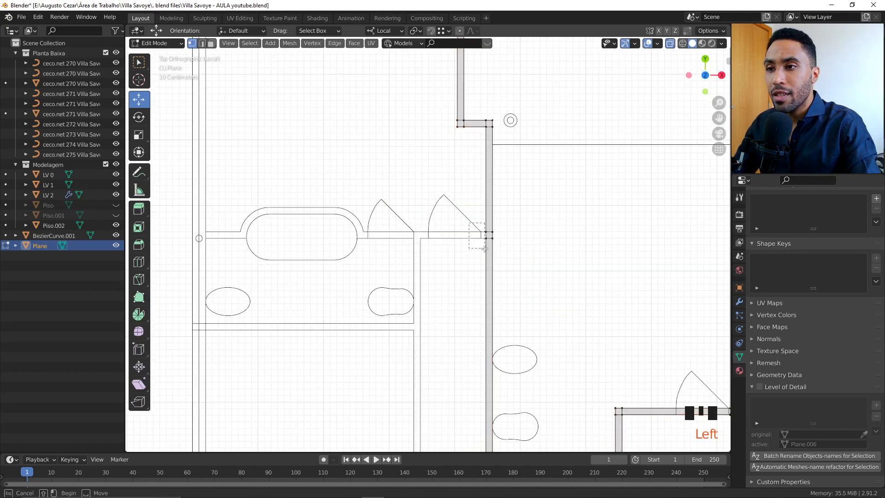
{"action": "scroll", "coordinate": [443, 299], "scroll_direction": "up", "scroll_amount": 6}
{"action": "key", "text": "shift+d"}
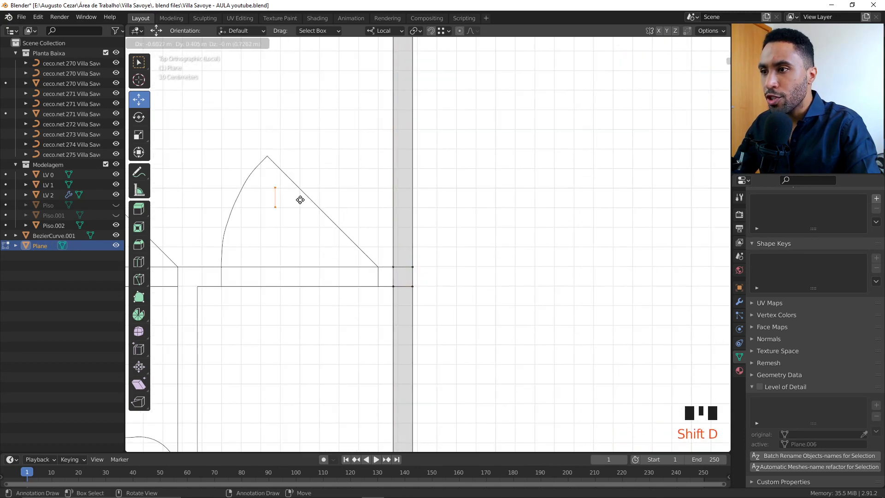
{"action": "right_click", "coordinate": [278, 193]}
{"action": "scroll", "coordinate": [278, 194], "scroll_direction": "down", "scroll_amount": 2}
{"action": "middle_click_drag", "start_coordinate": [278, 194], "coordinate": [517, 247], "text": "shift"}
{"action": "key", "text": "e"}
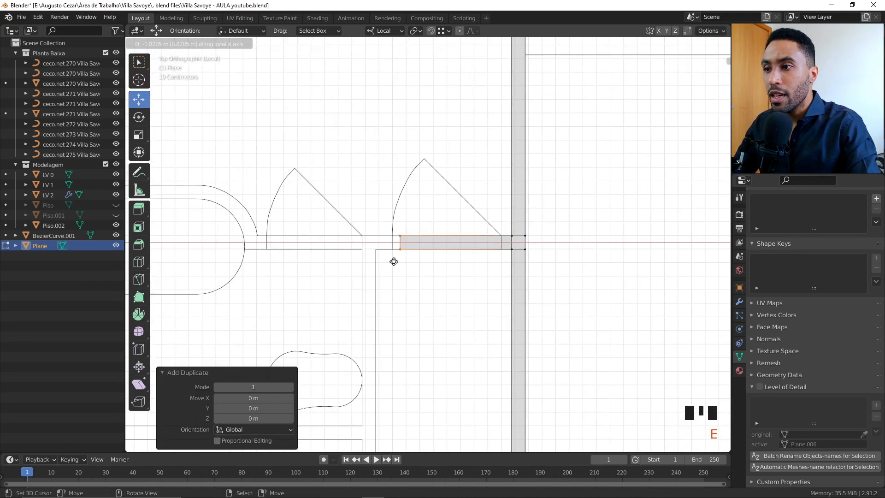
{"action": "left_click", "coordinate": [381, 249]}
- Extrude the door wall across the bathroom partition's thickness and on to the end of the bathtub recess
{"action": "key", "text": "e"}
{"action": "left_click", "coordinate": [360, 236]}
{"action": "middle_click_drag", "start_coordinate": [360, 236], "coordinate": [457, 220], "text": "shift"}
{"action": "key", "text": "e"}
{"action": "left_click", "coordinate": [394, 221]}
- Extrude the bathroom partition down from the junction to the bathroom's lower wall, plus about 0.10 m across that wall's thickness
{"action": "middle_click_drag", "start_coordinate": [511, 251], "coordinate": [486, 208], "text": "shift"}
{"action": "key", "text": "b"}
{"action": "left_click_drag", "start_coordinate": [446, 182], "coordinate": [490, 210]}
{"action": "scroll", "coordinate": [495, 218], "scroll_direction": "down", "scroll_amount": 1}
{"action": "middle_click_drag", "start_coordinate": [475, 226], "coordinate": [474, 185], "text": "shift"}
{"action": "key", "text": "e"}
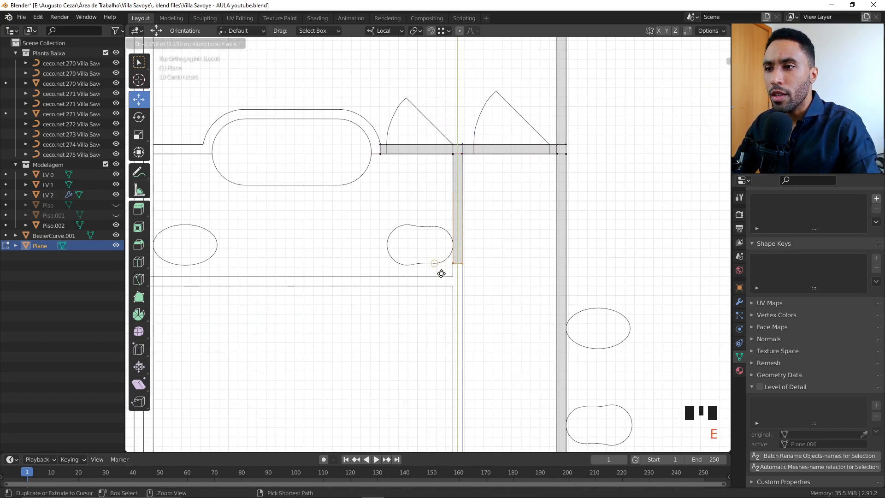
{"action": "left_click", "coordinate": [441, 270]}
{"action": "middle_click_drag", "start_coordinate": [470, 272], "coordinate": [468, 239], "text": "shift"}
{"action": "key", "text": "e"}
{"action": "left_click", "coordinate": [449, 263], "text": "ctrl"}
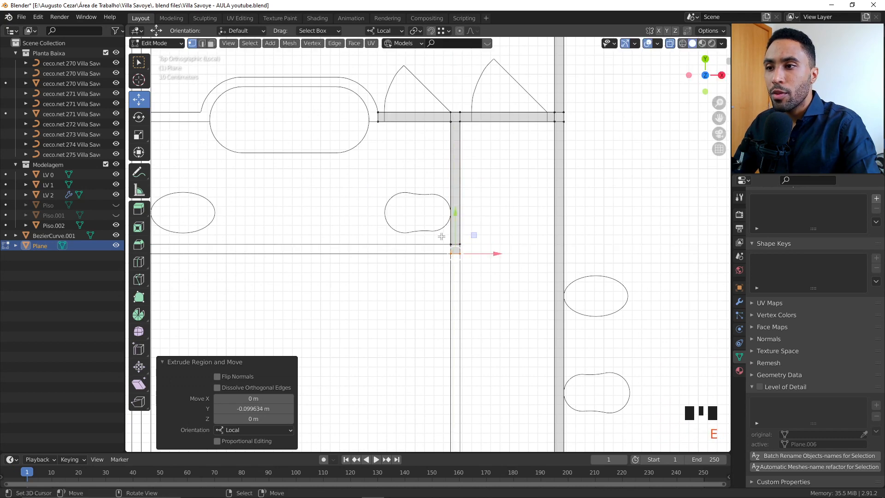
- Extrude the bathroom's lower wall leftward from the partition to the inner line of the outer wall
{"action": "left_click_drag", "start_coordinate": [440, 235], "coordinate": [453, 270]}
{"action": "scroll", "coordinate": [456, 274], "scroll_direction": "down", "scroll_amount": 2}
{"action": "middle_click_drag", "start_coordinate": [471, 272], "coordinate": [568, 252], "text": "shift"}
{"action": "key", "text": "e"}
{"action": "key", "text": "x"}
{"action": "key", "text": "ctrl"}
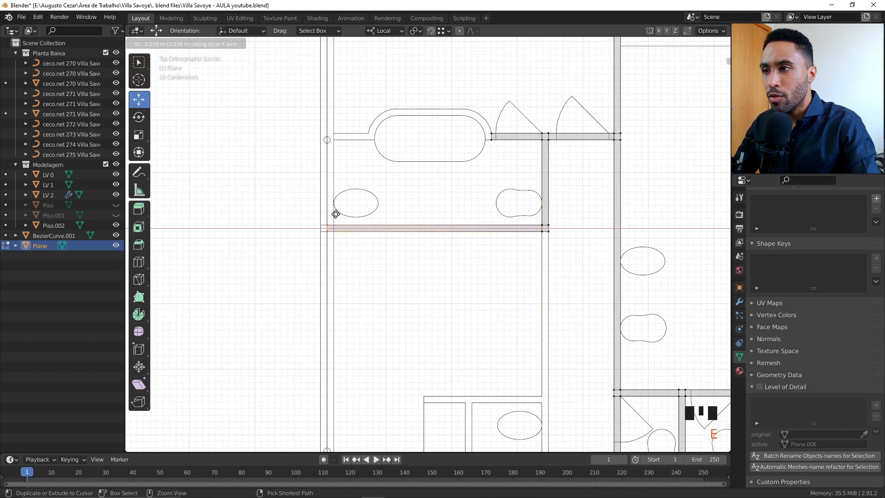
{"action": "left_click", "coordinate": [336, 140]}
{"action": "middle_click_drag", "start_coordinate": [526, 234], "coordinate": [430, 184], "text": "shift"}
- Extrude the vertical partition down from the bathroom's lower wall to the closet's upper wall and across its thickness
{"action": "key", "text": "alt+a"}
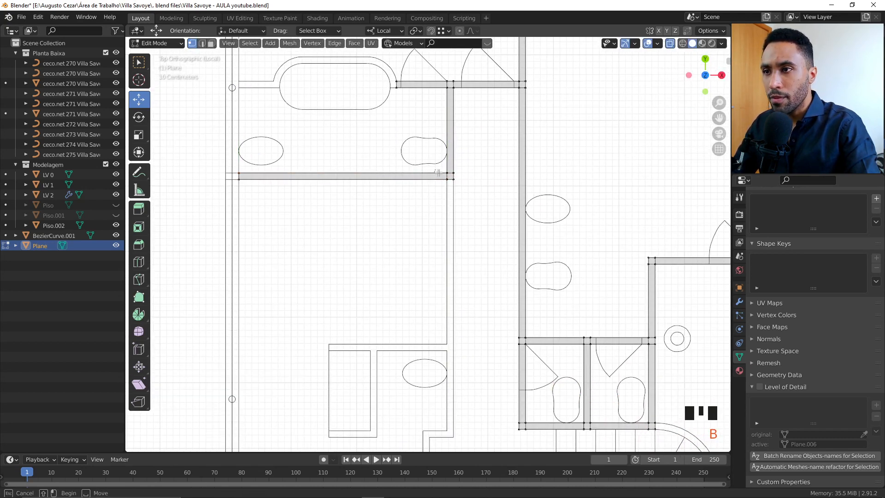
{"action": "middle_click_drag", "start_coordinate": [470, 238], "coordinate": [459, 176], "text": "shift"}
{"action": "key", "text": "e"}
{"action": "middle_click_drag", "start_coordinate": [458, 185], "coordinate": [439, 291]}
{"action": "left_click", "coordinate": [438, 283], "text": "ctrl"}
{"action": "key", "text": "e"}
{"action": "left_click", "coordinate": [439, 291], "text": "ctrl"}
{"action": "key", "text": "a"}
{"action": "key", "text": "alt+a"}
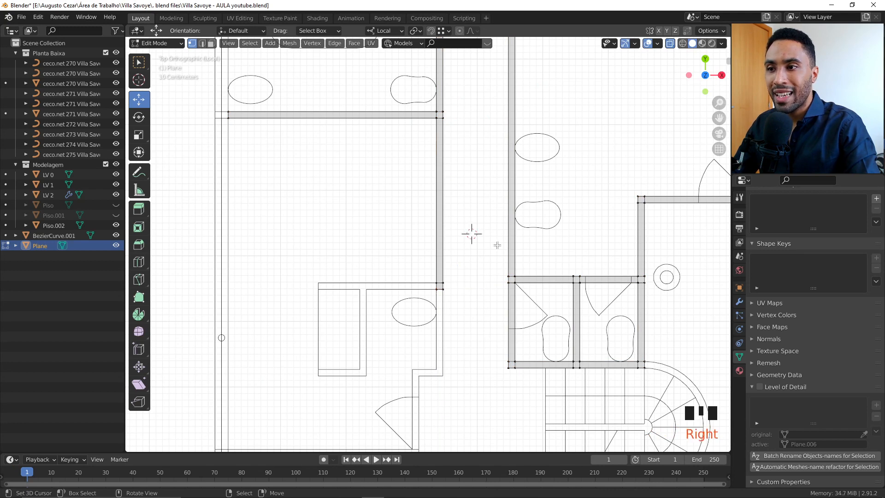
- Extrude the closet's upper wall leftward to its divider, about 0.10 m across the divider's thickness, and on to its left end
{"action": "left_click_drag", "start_coordinate": [438, 309], "coordinate": [439, 309]}
{"action": "middle_click_drag", "start_coordinate": [438, 309], "coordinate": [511, 258], "text": "shift"}
{"action": "key", "text": "e"}
{"action": "middle_click_drag", "start_coordinate": [511, 258], "coordinate": [467, 240]}
{"action": "left_click", "coordinate": [476, 232], "text": "ctrl"}
{"action": "key", "text": "e"}
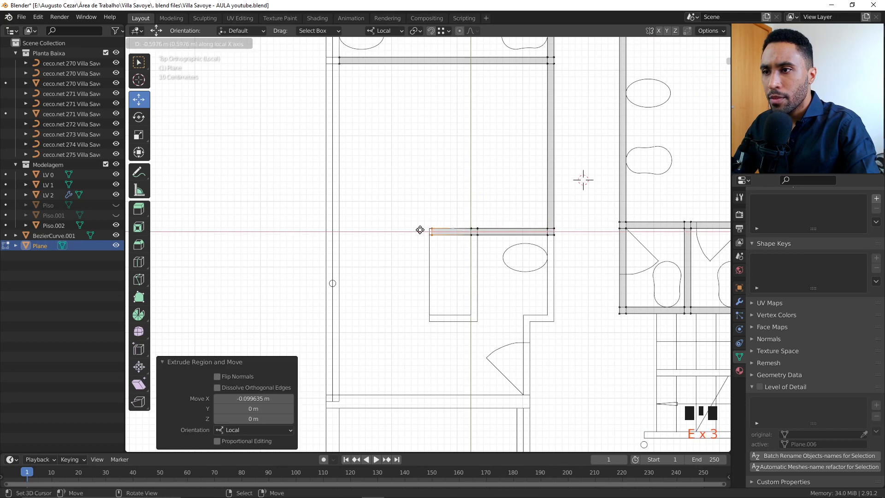
- Extrude the closet's divider 1.22 m downward and its lower wall leftward to the closet's left edge
{"action": "key", "text": "y"}
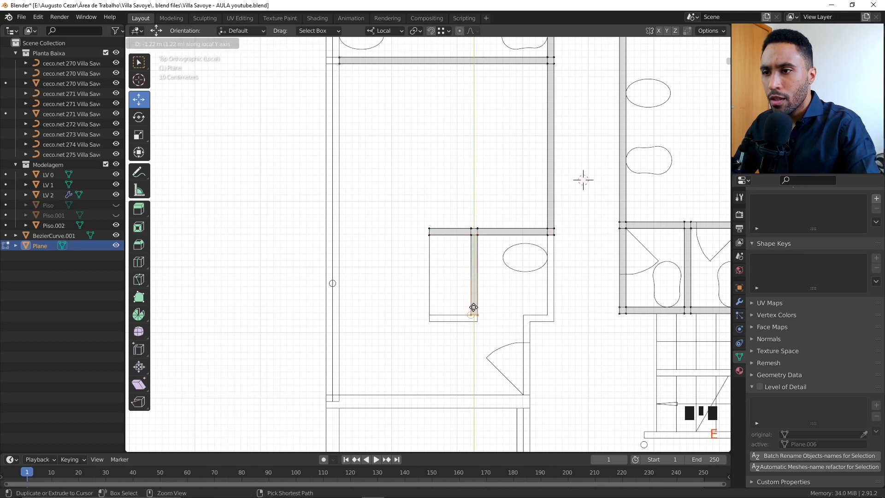
{"action": "left_click", "coordinate": [474, 315]}
{"action": "key", "text": "b"}
{"action": "left_click_drag", "start_coordinate": [473, 333], "coordinate": [450, 330]}
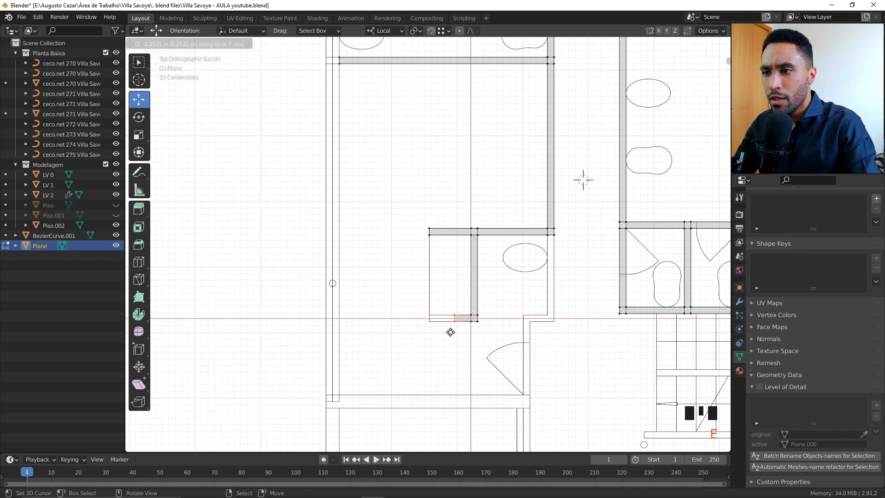
{"action": "scroll", "coordinate": [466, 241], "scroll_direction": "down", "scroll_amount": 3}
- Extrude the washbasin room's right wall 1.22 m downward and about 0.10 m across the lower wall's thickness
{"action": "key", "text": "alt+a"}
{"action": "left_click", "coordinate": [456, 219]}
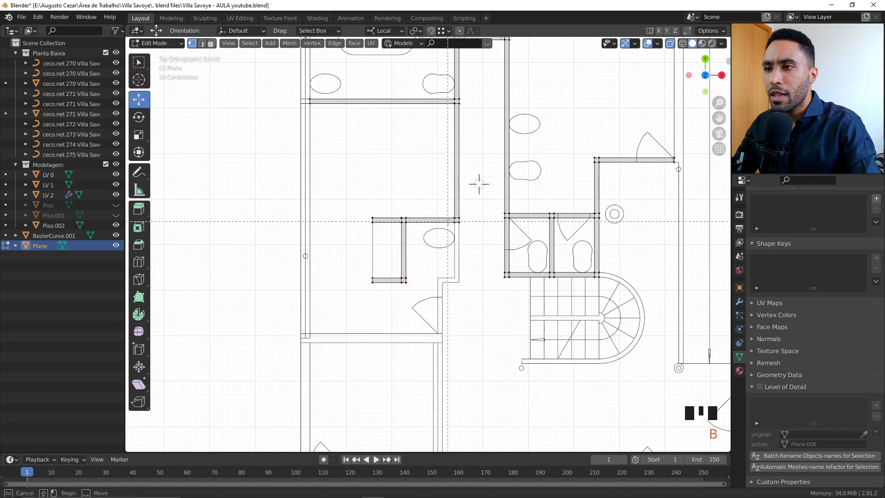
{"action": "key", "text": "e"}
{"action": "left_click", "coordinate": [466, 272]}
{"action": "key", "text": "e"}
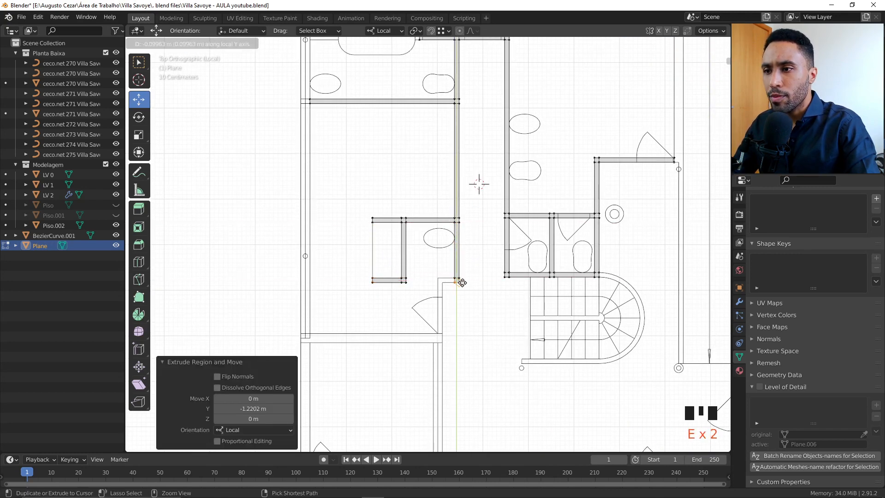
{"action": "key", "text": "Escape"}
- Extrude the washbasin room's short lower wall leftward from its right wall to the outer face of the door wall
{"action": "key", "text": "alt+a"}
{"action": "left_click", "coordinate": [456, 278]}
{"action": "key", "text": "e"}
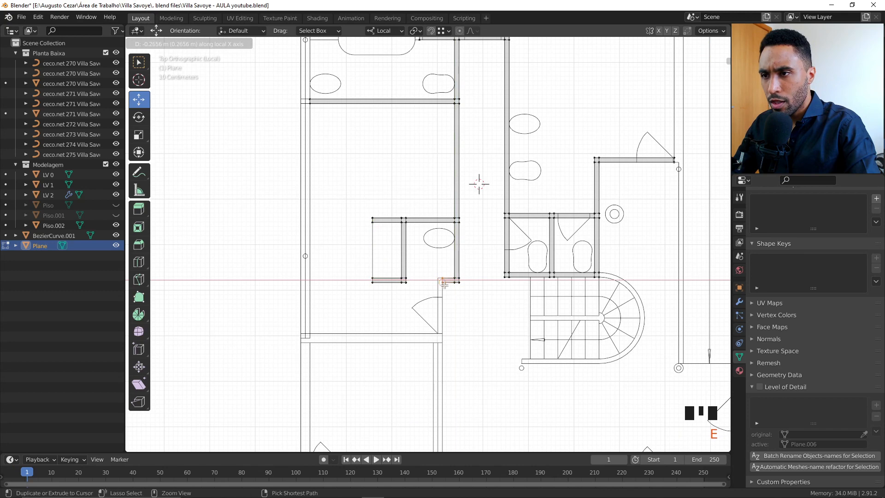
{"action": "left_click", "coordinate": [437, 276]}
{"action": "key", "text": "e"}
{"action": "right_click", "coordinate": [433, 278]}
- Extrude the door wall downward from the short lower wall to the upper line of the next horizontal wall
{"action": "key", "text": "b"}
{"action": "left_click_drag", "start_coordinate": [431, 279], "coordinate": [445, 284]}
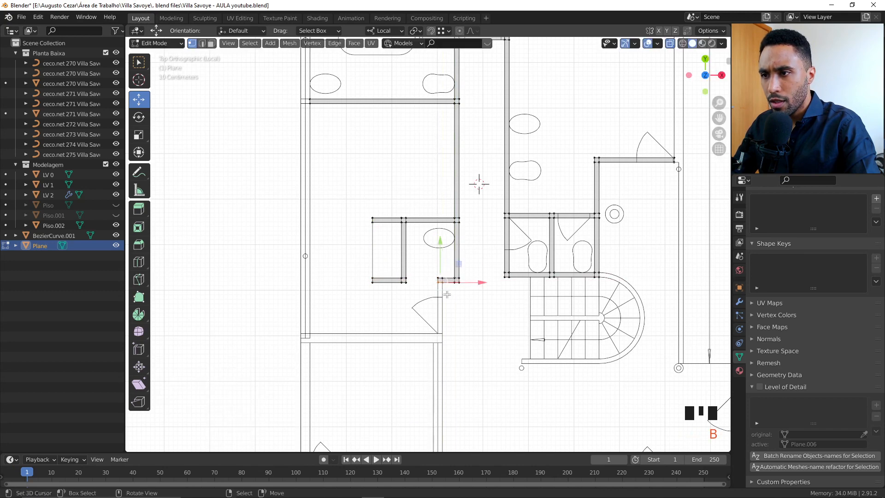
{"action": "key", "text": "e"}
{"action": "left_click", "coordinate": [442, 334]}
- Select the walls linked to the bathroom and closet and try moving the group away from the plan
{"action": "key", "text": "a"}
{"action": "scroll", "coordinate": [474, 307], "scroll_direction": "down", "scroll_amount": 3}
{"action": "middle_click_drag", "start_coordinate": [474, 307], "coordinate": [418, 322], "text": "shift"}
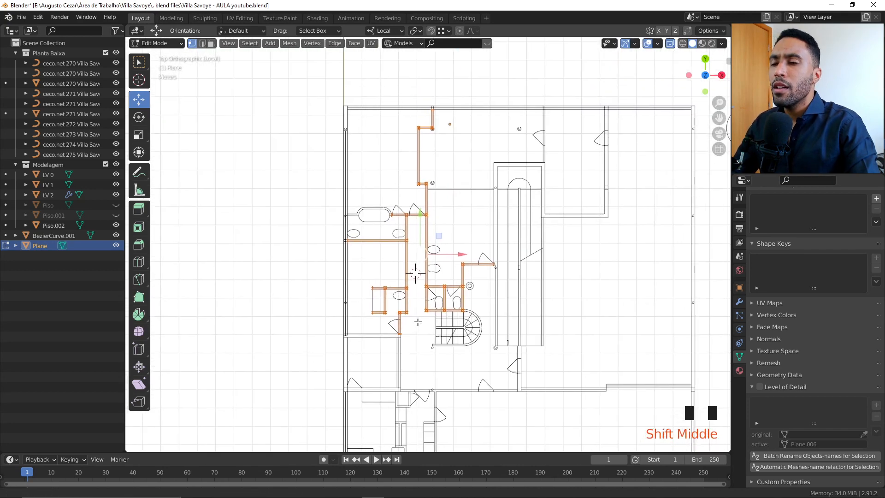
{"action": "right_click", "coordinate": [408, 287]}
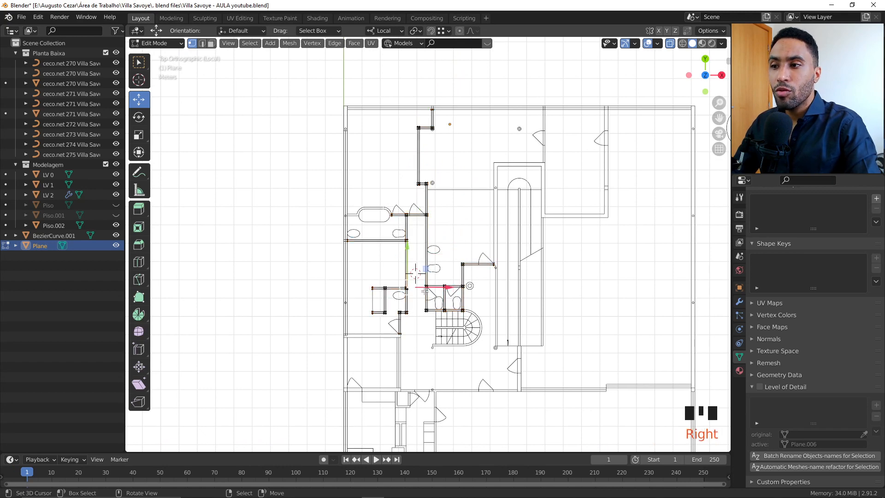
{"action": "scroll", "coordinate": [406, 295], "scroll_direction": "up", "scroll_amount": 4}
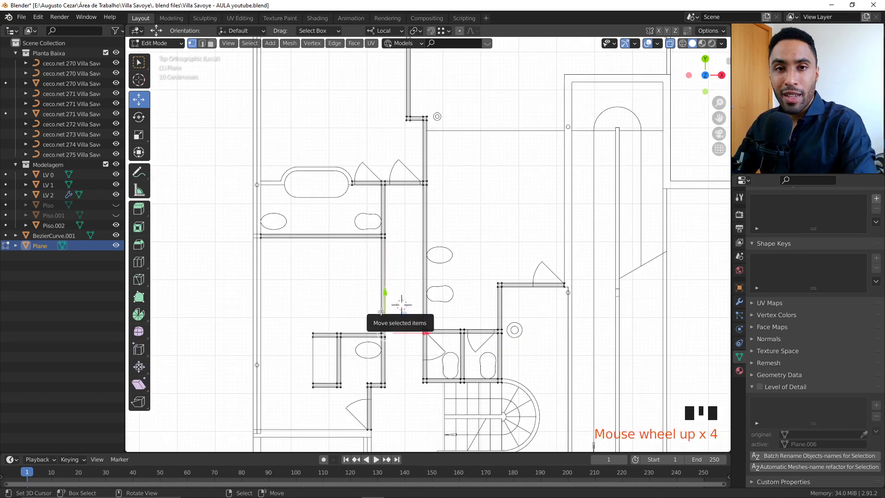
{"action": "key", "text": "ctrl+l"}
{"action": "scroll", "coordinate": [381, 312], "scroll_direction": "down", "scroll_amount": 2}
{"action": "key", "text": "g"}
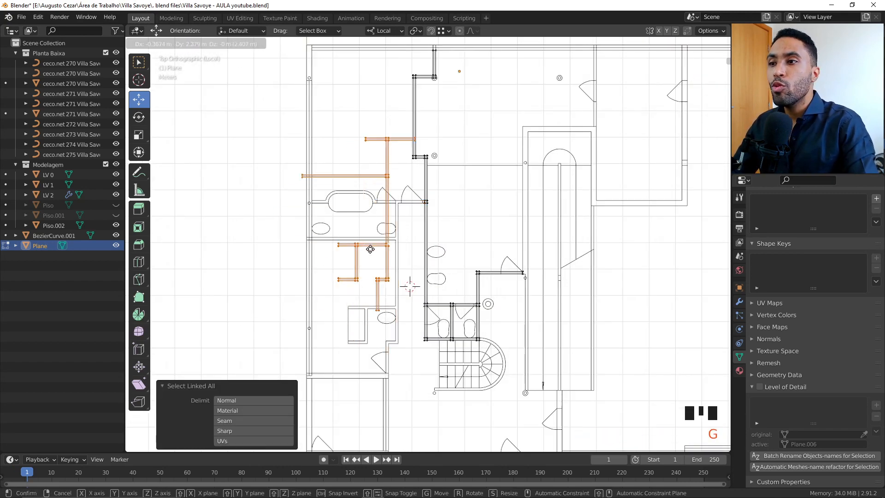
{"action": "right_click", "coordinate": [370, 248]}
- Select the walls linked to the toilets above the curved stair and open the vertex merge options
{"action": "right_click", "coordinate": [475, 288]}
{"action": "key", "text": "ctrl+l"}
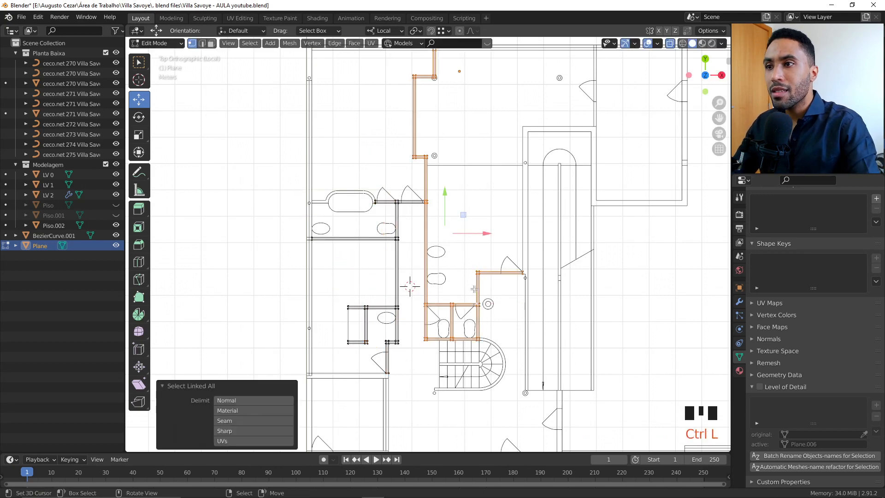
{"action": "scroll", "coordinate": [511, 249], "scroll_direction": "down", "scroll_amount": 4}
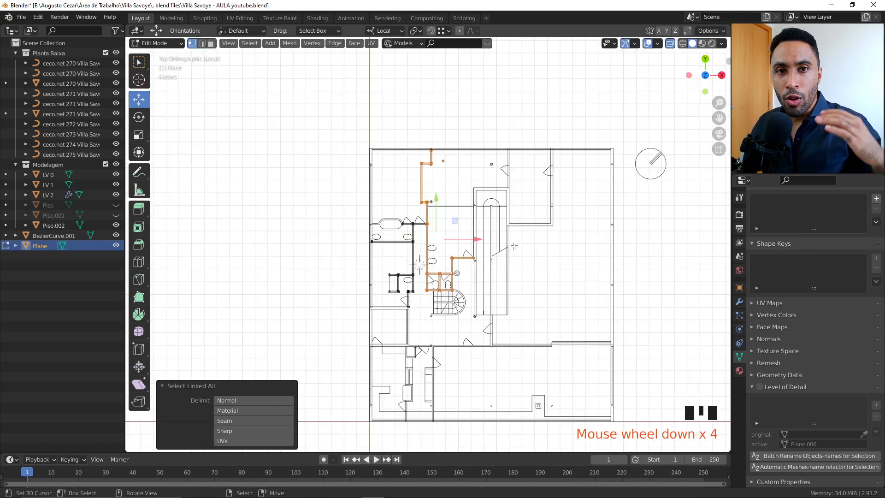
{"action": "key", "text": "m"}
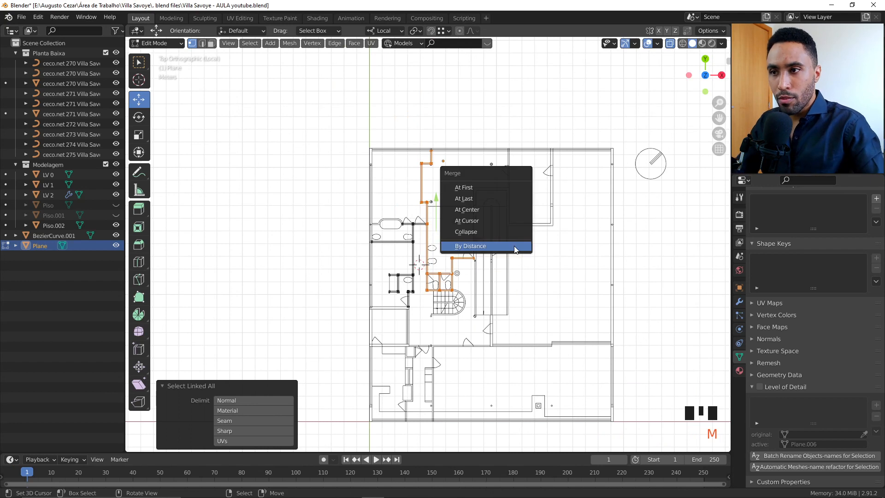
{"action": "left_click", "coordinate": [515, 249]}
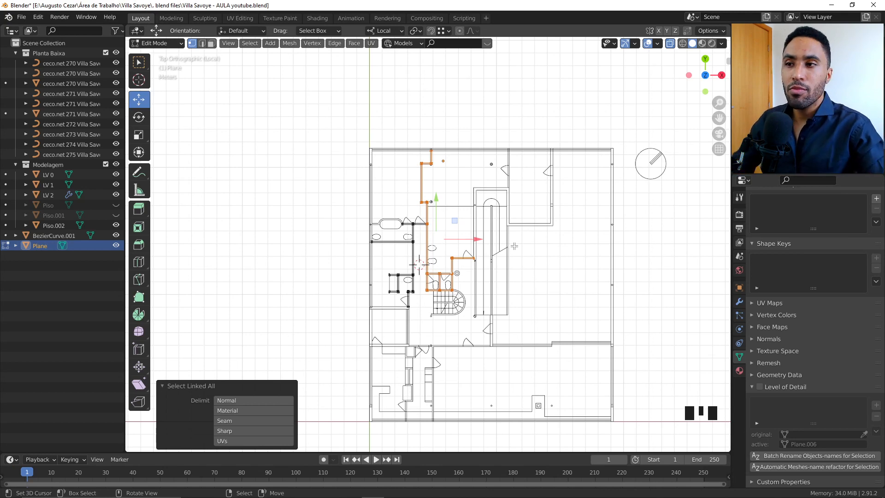
- Select all the walls linked to the bathroom partition and closet again
{"action": "scroll", "coordinate": [514, 246], "scroll_direction": "up", "scroll_amount": 3}
{"action": "right_click", "coordinate": [401, 240]}
{"action": "key", "text": "ctrl+l"}
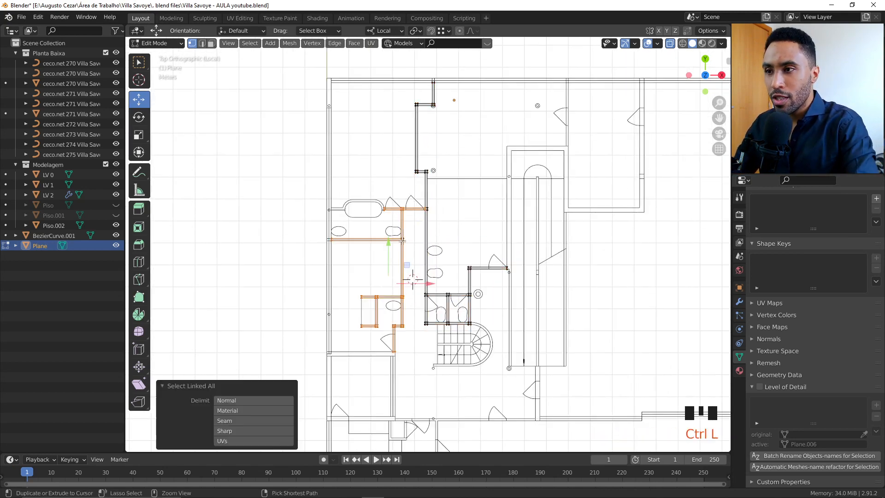
{"action": "key", "text": "g"}
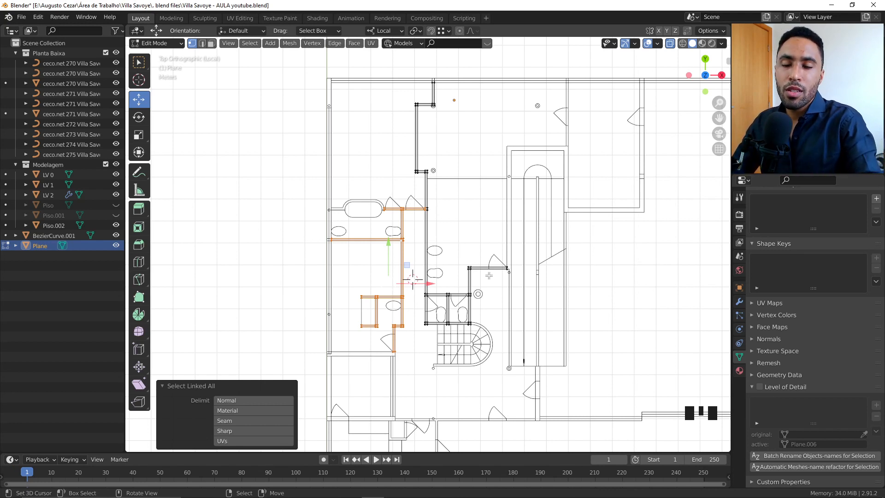
- Examine the traced walls in perspective and the untraced wall junction below the closet from the top view
{"action": "middle_click_drag", "start_coordinate": [517, 321], "coordinate": [527, 224], "text": "shift"}
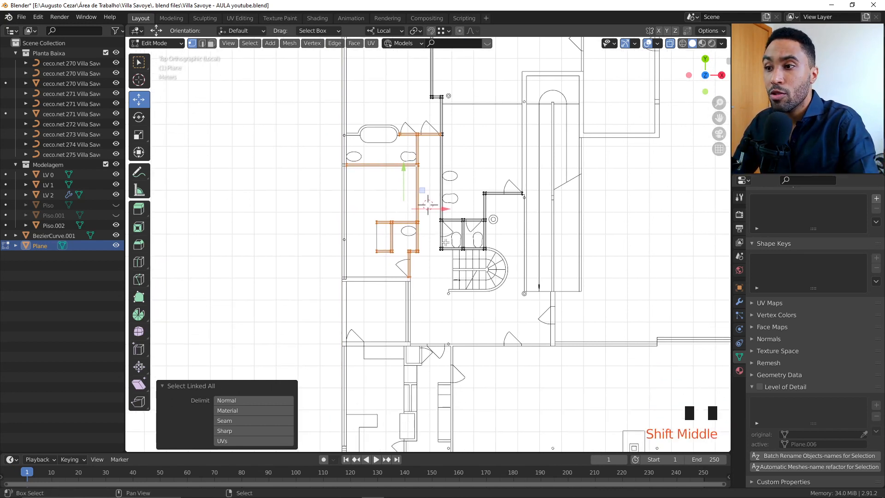
{"action": "scroll", "coordinate": [445, 241], "scroll_direction": "up", "scroll_amount": 3}
{"action": "scroll", "coordinate": [445, 241], "scroll_direction": "down", "scroll_amount": 2}
{"action": "middle_click_drag", "start_coordinate": [445, 241], "coordinate": [460, 210]}
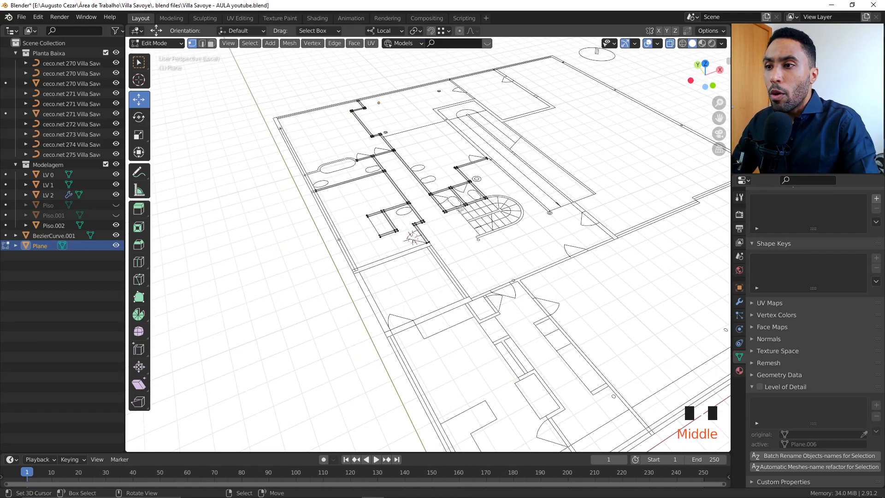
{"action": "middle_click_drag", "start_coordinate": [400, 252], "coordinate": [453, 283]}
{"action": "key", "text": "KP_7"}
{"action": "scroll", "coordinate": [451, 152], "scroll_direction": "up", "scroll_amount": 7}
{"action": "scroll", "coordinate": [454, 283], "scroll_direction": "down", "scroll_amount": 4}
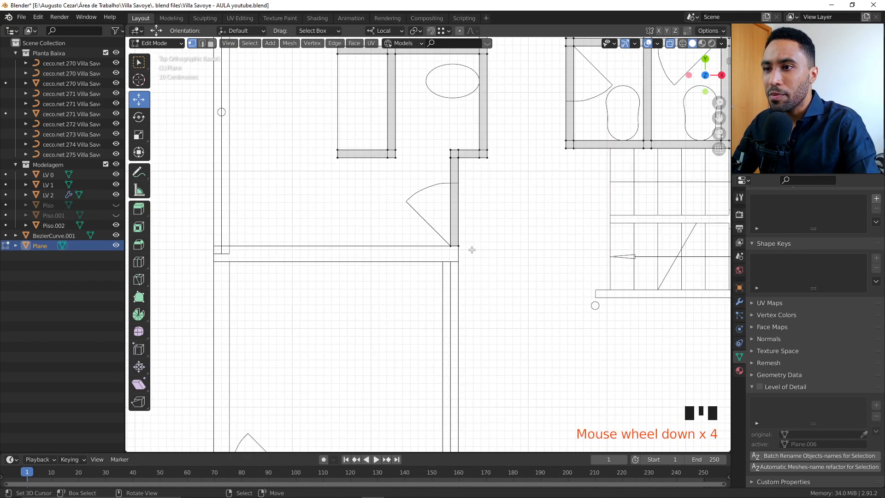
- Select the lower end edge of the door wall and consult the villa's reference photo
{"action": "left_click", "coordinate": [447, 240]}
{"action": "scroll", "coordinate": [467, 281], "scroll_direction": "down", "scroll_amount": 4}
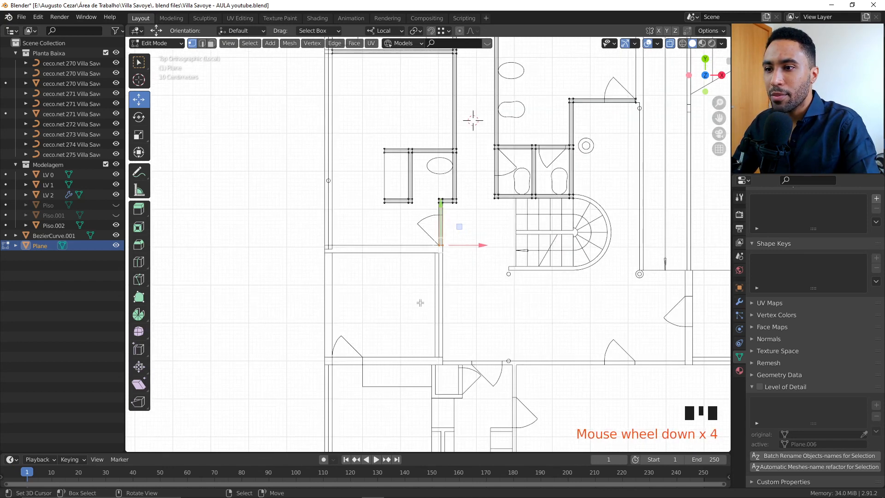
{"action": "scroll", "coordinate": [437, 248], "scroll_direction": "up", "scroll_amount": 5}
{"action": "scroll", "coordinate": [437, 247], "scroll_direction": "down", "scroll_amount": 4}
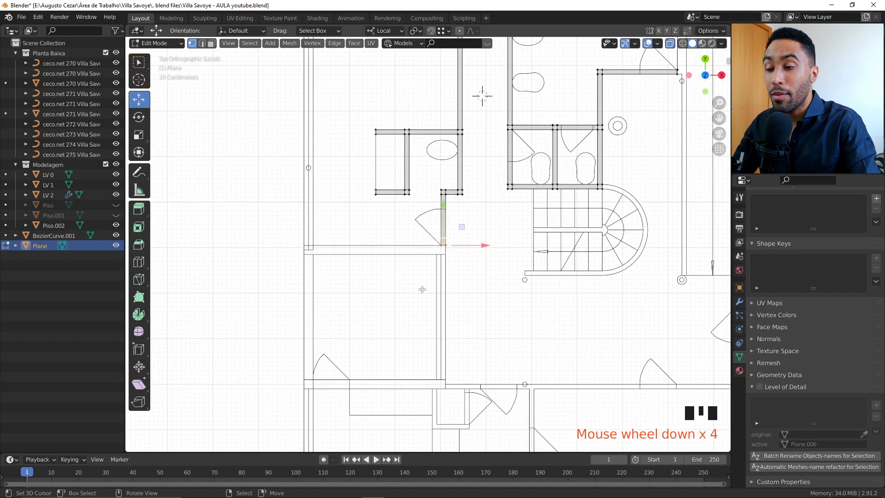
{"action": "key", "text": "alt+Tab"}
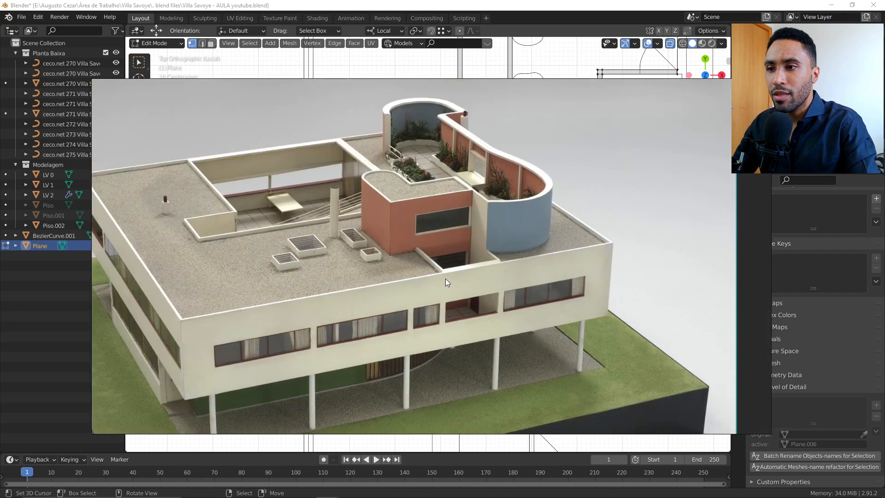
{"action": "scroll", "coordinate": [439, 208], "scroll_direction": "up", "scroll_amount": 5}
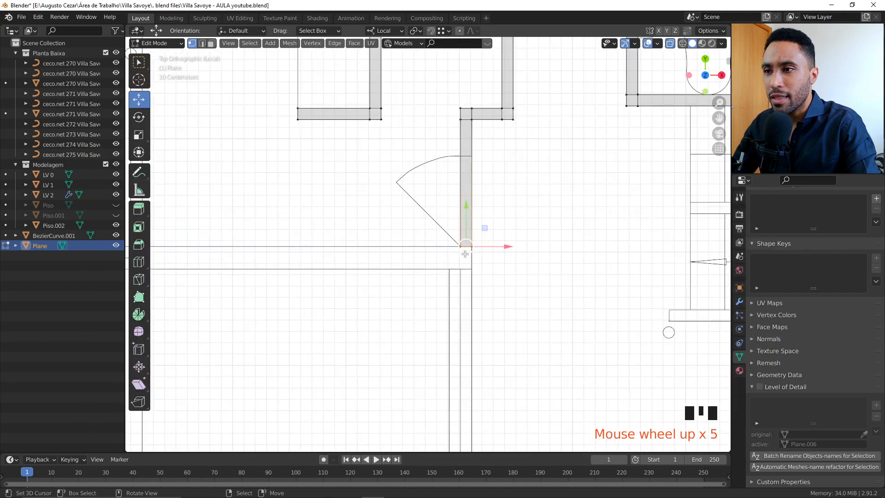
- Duplicate the door wall's lower end edge in place, extrude it about 0.20 m downward, and select the separate block
{"action": "key", "text": "shift+d"}
{"action": "right_click", "coordinate": [573, 191]}
{"action": "key", "text": "e"}
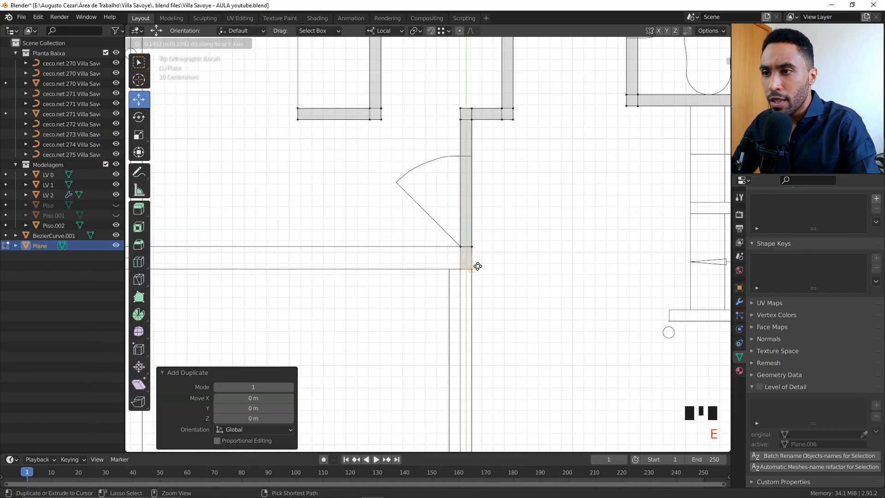
{"action": "left_click", "coordinate": [474, 267]}
{"action": "key", "text": "alt+a"}
{"action": "left_click", "coordinate": [472, 266]}
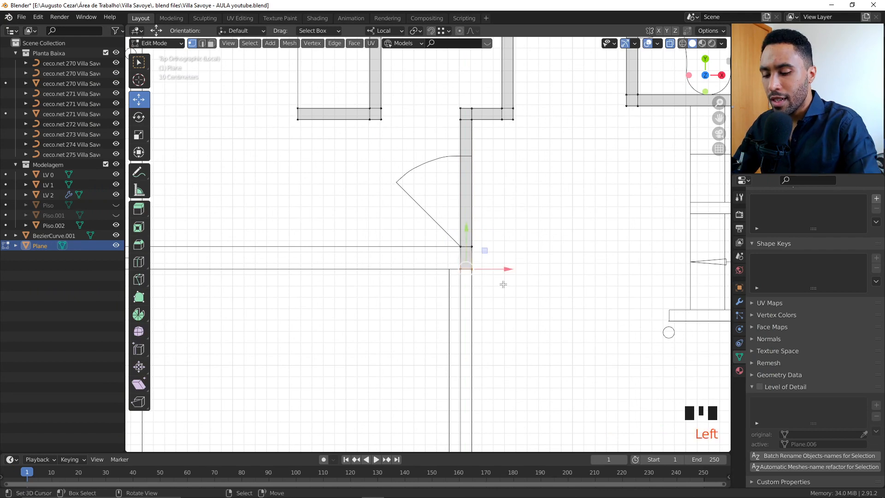
{"action": "key", "text": "ctrl+l"}
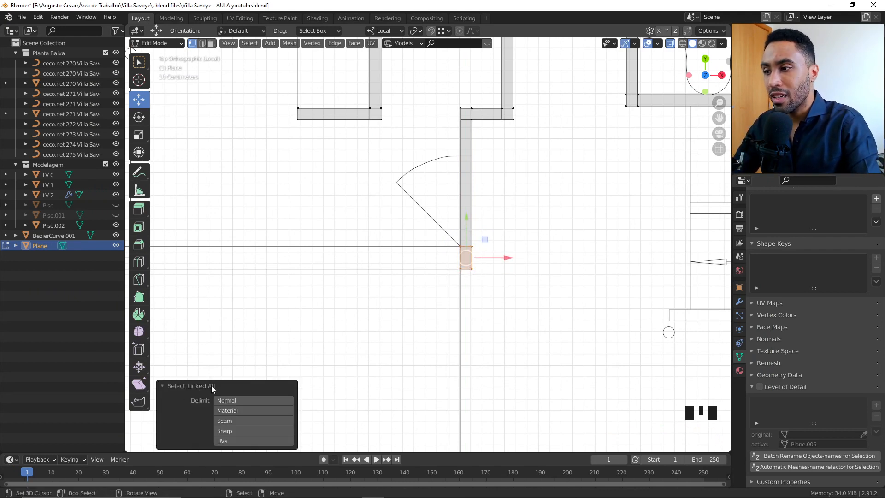
- Move the block's left edge about 0.10 m leftward and extrude it 2.71 m to the outer wall's inner line
{"action": "key", "text": "b"}
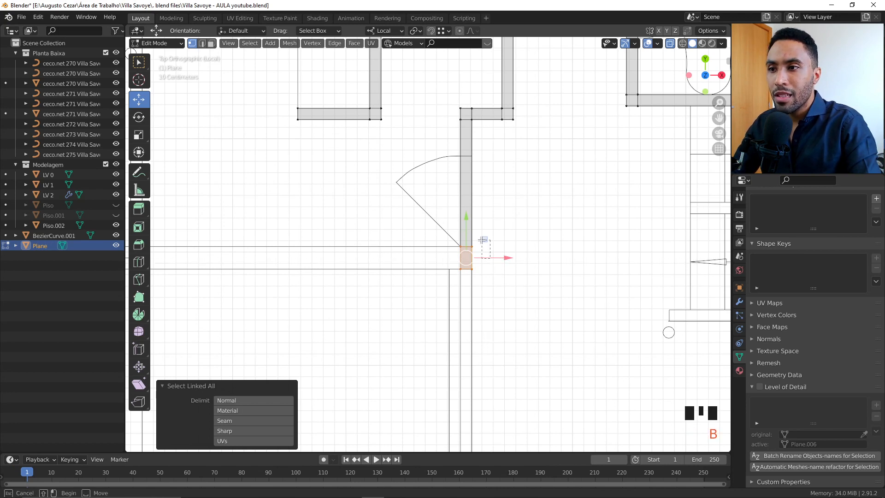
{"action": "middle_click_drag", "start_coordinate": [482, 240], "coordinate": [466, 232]}
{"action": "key", "text": "b"}
{"action": "middle_click_drag", "start_coordinate": [502, 268], "coordinate": [469, 278]}
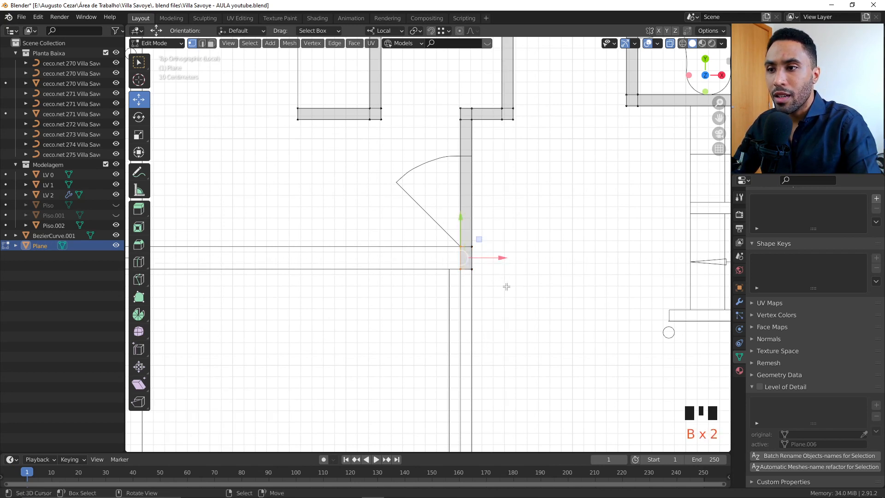
{"action": "key", "text": "b"}
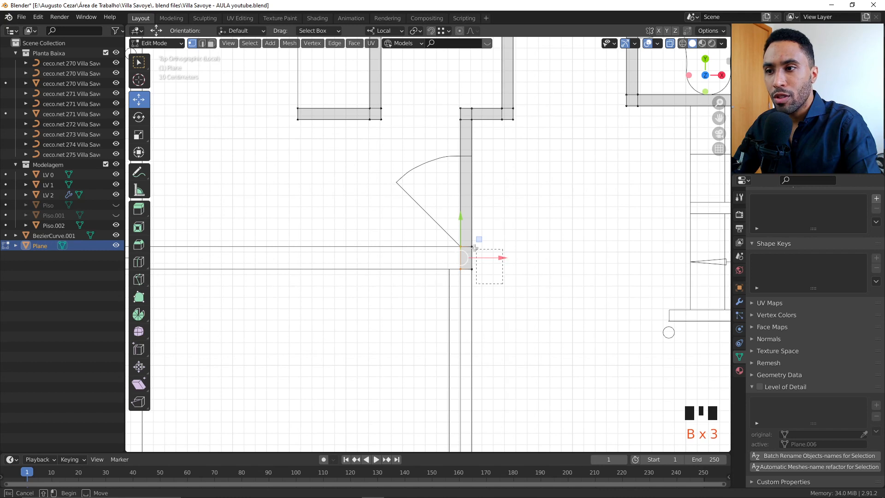
{"action": "middle_click_drag", "start_coordinate": [466, 236], "coordinate": [466, 237]}
{"action": "scroll", "coordinate": [461, 279], "scroll_direction": "down", "scroll_amount": 3}
{"action": "middle_click_drag", "start_coordinate": [463, 278], "coordinate": [570, 264], "text": "shift"}
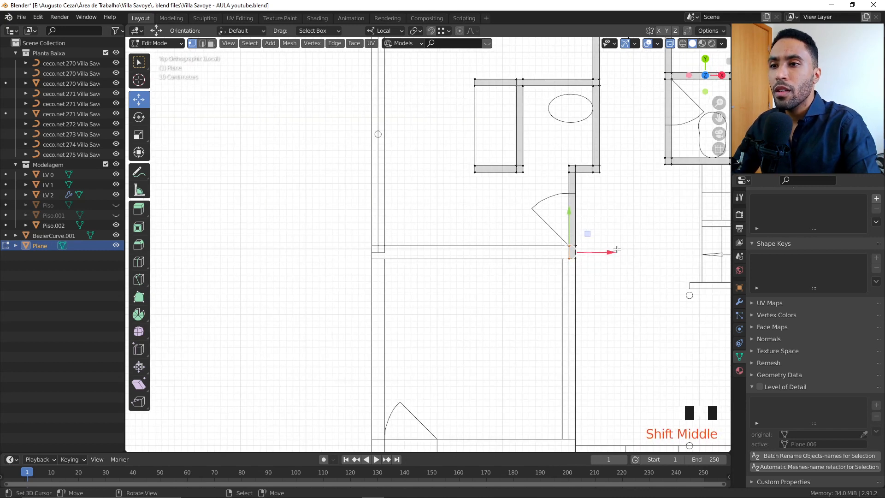
{"action": "left_click_drag", "start_coordinate": [611, 254], "coordinate": [564, 261]}
{"action": "key", "text": "e"}
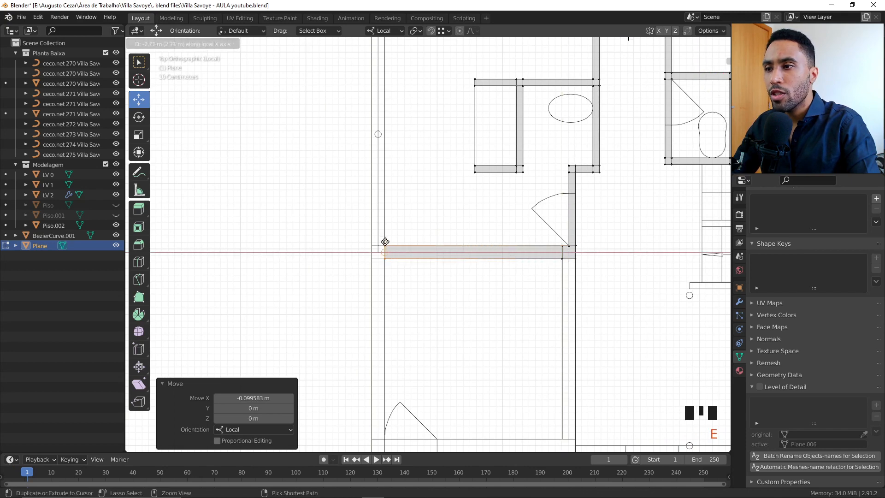
{"action": "left_click", "coordinate": [385, 241]}
- Extrude the room's right wall 2.75 m downward from the junction and about 0.20 m across the lower wall's thickness
{"action": "middle_click_drag", "start_coordinate": [503, 274], "coordinate": [478, 249], "text": "shift"}
{"action": "left_click_drag", "start_coordinate": [526, 225], "coordinate": [566, 245]}
{"action": "key", "text": "e"}
{"action": "left_click", "coordinate": [549, 404]}
{"action": "scroll", "coordinate": [555, 400], "scroll_direction": "up", "scroll_amount": 2}
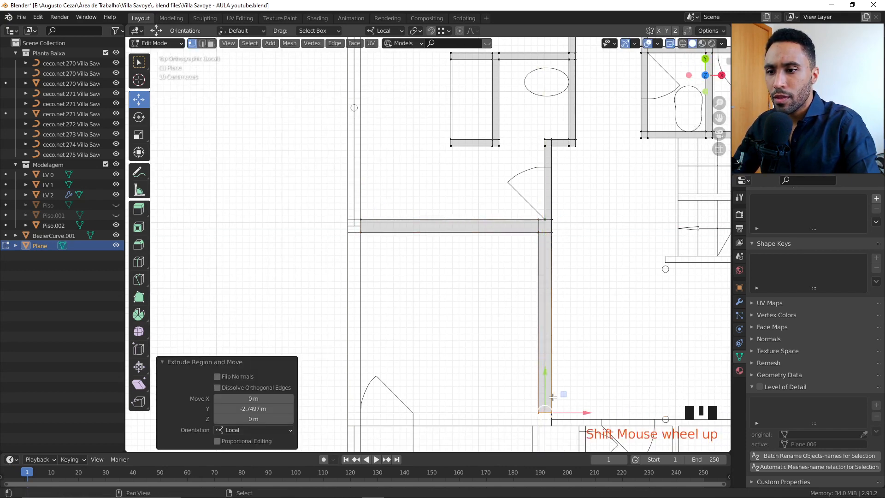
{"action": "middle_click_drag", "start_coordinate": [556, 401], "coordinate": [503, 232], "text": "shift"}
{"action": "key", "text": "e"}
{"action": "left_click", "coordinate": [554, 292]}
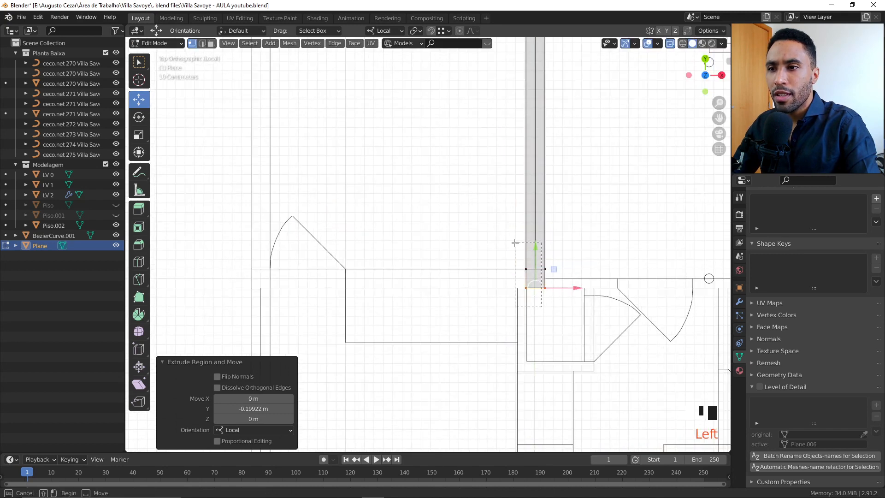
- Extrude the room's lower wall 2.71 m leftward from the corner to the outer wall's inner line
{"action": "left_click_drag", "start_coordinate": [518, 244], "coordinate": [534, 294]}
{"action": "key", "text": "e"}
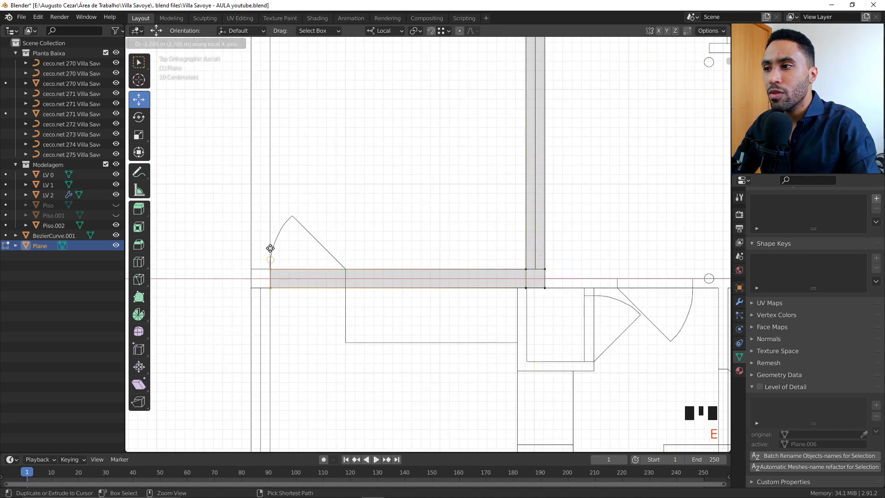
{"action": "left_click", "coordinate": [273, 286]}
{"action": "scroll", "coordinate": [273, 286], "scroll_direction": "down", "scroll_amount": 2}
{"action": "middle_click_drag", "start_coordinate": [424, 210], "coordinate": [465, 267], "text": "shift"}
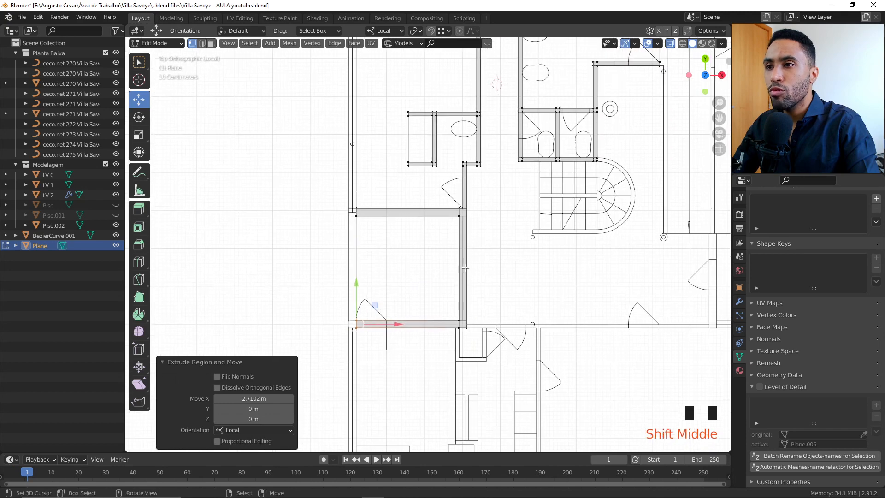
- Inspect the junction below the door wall and return the wall plane to Object Mode
{"action": "scroll", "coordinate": [485, 224], "scroll_direction": "up", "scroll_amount": 2}
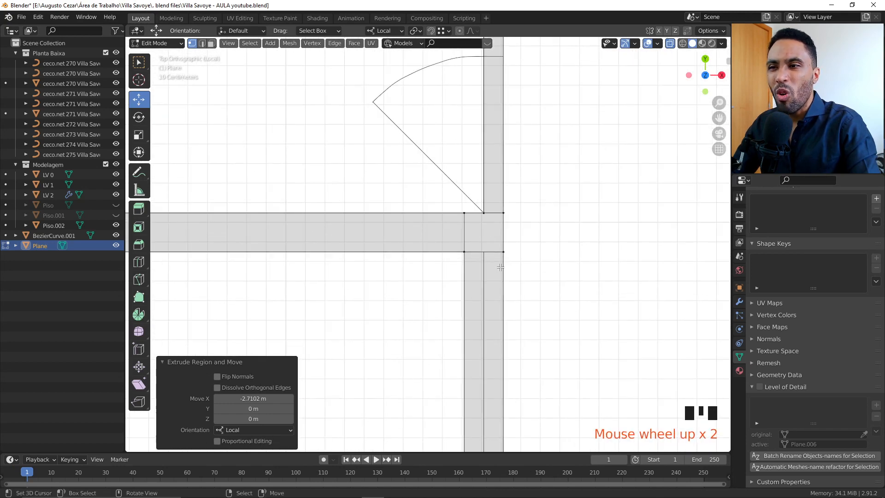
{"action": "scroll", "coordinate": [500, 267], "scroll_direction": "down", "scroll_amount": 6}
{"action": "scroll", "coordinate": [482, 87], "scroll_direction": "up", "scroll_amount": 3}
{"action": "key", "text": "Tab"}
{"action": "middle_click_drag", "start_coordinate": [444, 296], "coordinate": [446, 197], "text": "shift"}
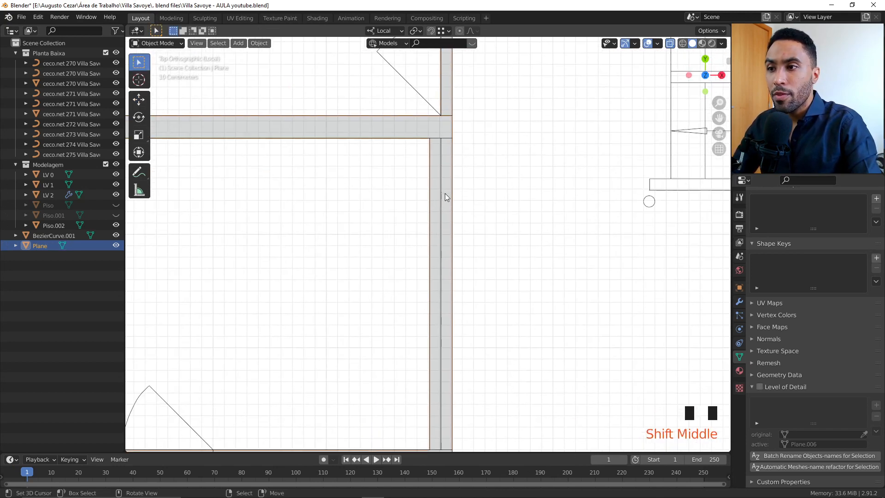
- Reopen the wall plane in Edit Mode and check which faces are linked to the finished room's walls
{"action": "right_click", "coordinate": [440, 195]}
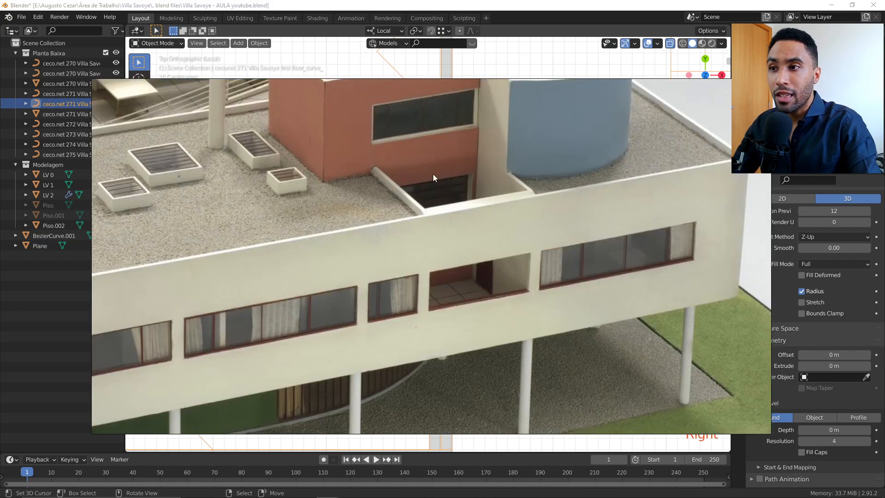
{"action": "scroll", "coordinate": [440, 212], "scroll_direction": "down", "scroll_amount": 9}
{"action": "key", "text": "alt+a"}
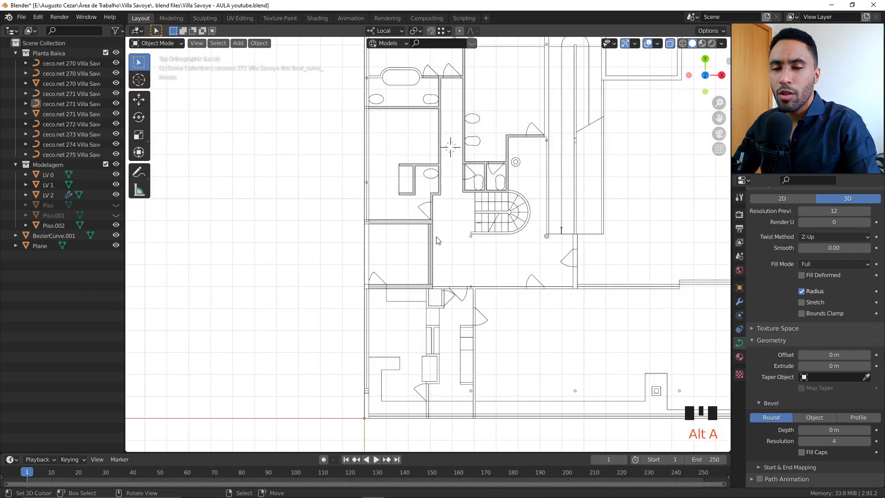
{"action": "right_click", "coordinate": [414, 224]}
{"action": "key", "text": "Tab"}
{"action": "right_click", "coordinate": [368, 224]}
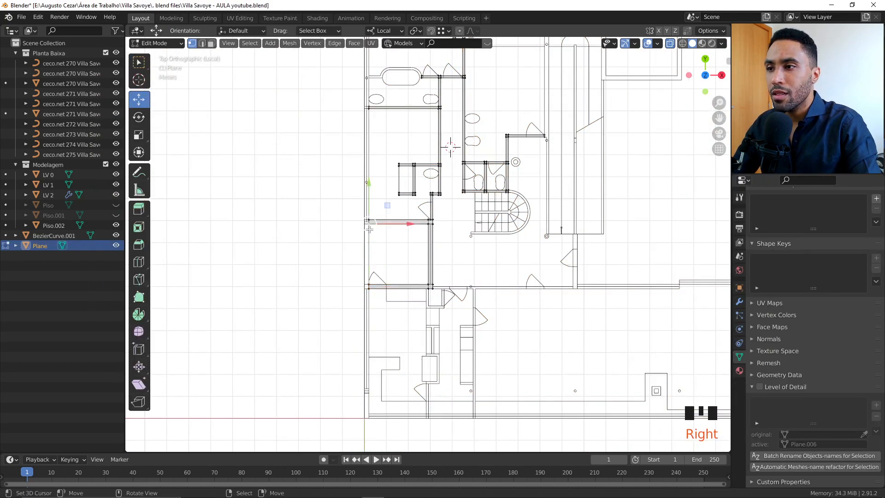
{"action": "key", "text": "ctrl+l"}
{"action": "scroll", "coordinate": [432, 297], "scroll_direction": "up", "scroll_amount": 2}
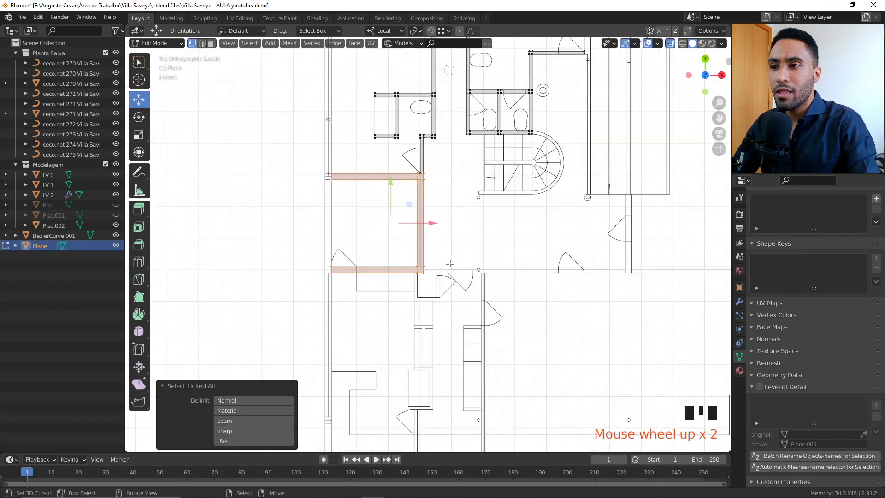
{"action": "key", "text": "alt+a"}
- Duplicate the small square wall block above the room's door about 1.81 m right and 4.25 m down, near the lower wall junction
{"action": "middle_click_drag", "start_coordinate": [452, 235], "coordinate": [378, 227], "text": "shift"}
{"action": "scroll", "coordinate": [378, 227], "scroll_direction": "up", "scroll_amount": 3}
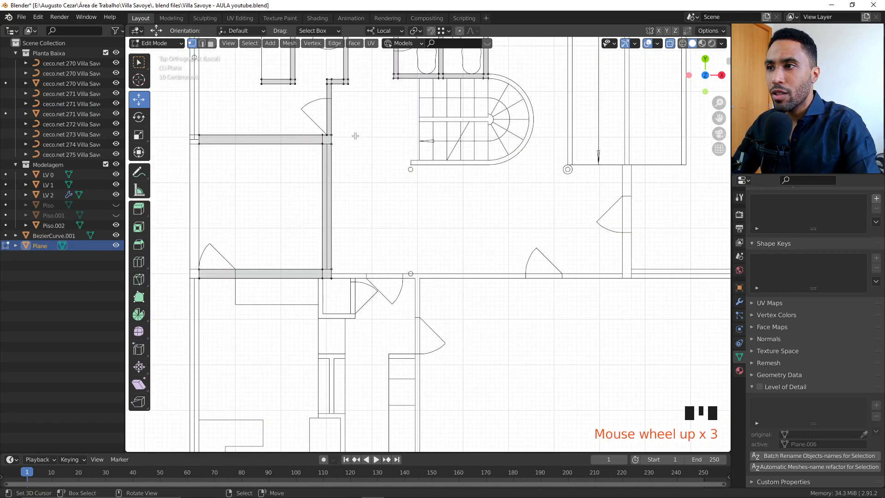
{"action": "middle_click_drag", "start_coordinate": [355, 136], "coordinate": [348, 169], "text": "shift"}
{"action": "left_click", "coordinate": [335, 114]}
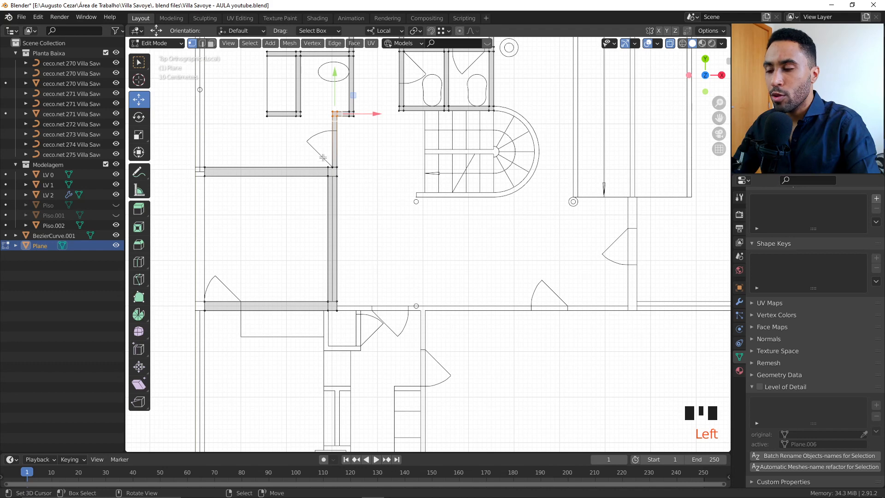
{"action": "key", "text": "shift+d"}
{"action": "left_click", "coordinate": [415, 321]}
{"action": "middle_click_drag", "start_coordinate": [415, 321], "coordinate": [407, 254], "text": "shift"}
{"action": "scroll", "coordinate": [370, 275], "scroll_direction": "up", "scroll_amount": 5}
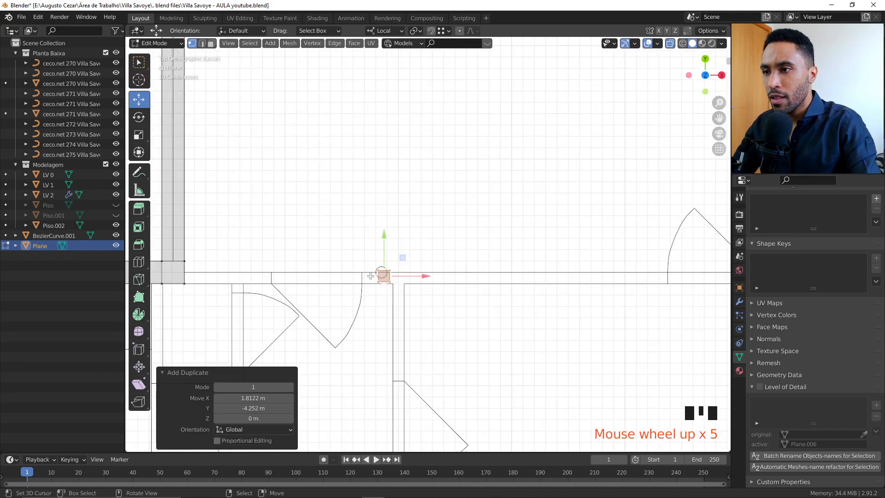
- Align the copied block with the plan lines where the horizontal wall meets the long vertical wall below
{"action": "key", "text": "g"}
{"action": "left_click", "coordinate": [405, 278]}
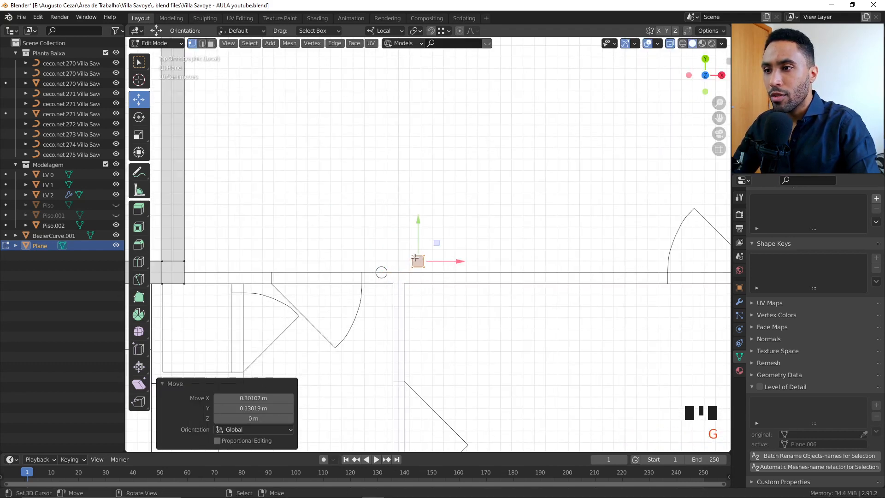
{"action": "key", "text": "g"}
{"action": "left_click", "coordinate": [396, 286]}
{"action": "middle_click_drag", "start_coordinate": [396, 285], "coordinate": [453, 273], "text": "shift"}
- Extrude the junction block's left edge leftward to the corner of the finished room
{"action": "key", "text": "alt+a"}
{"action": "key", "text": "b"}
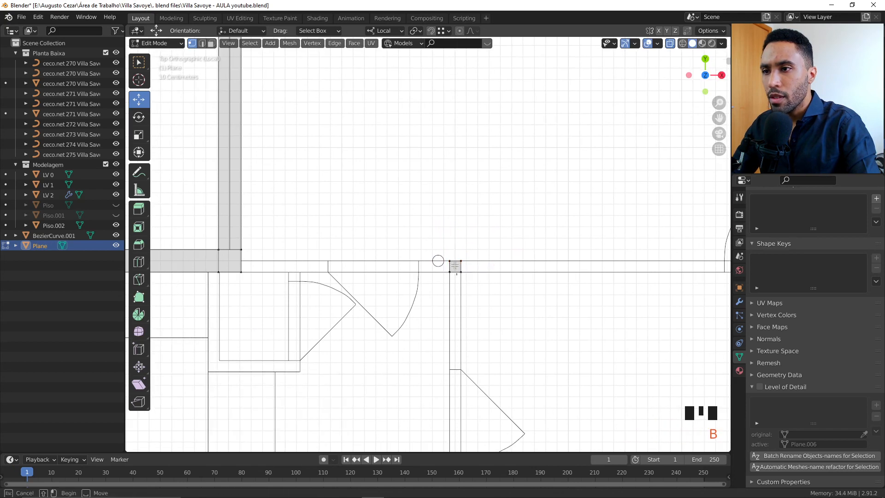
{"action": "left_click_drag", "start_coordinate": [438, 246], "coordinate": [457, 288]}
{"action": "key", "text": "e"}
{"action": "left_click", "coordinate": [257, 275]}
{"action": "key", "text": "alt+a"}
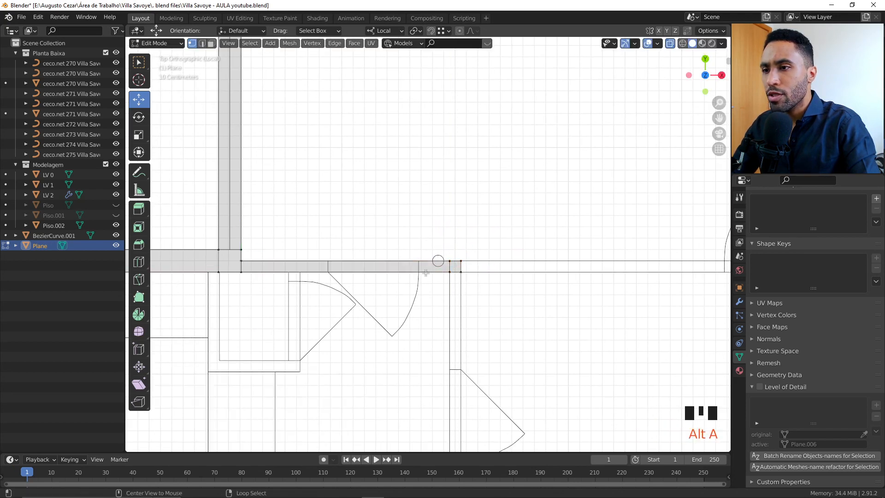
- Extrude the junction block's right edge along the wall lines and move its end a further 1.40 m to the vertical wall below the ramp
{"action": "left_click", "coordinate": [459, 259]}
{"action": "scroll", "coordinate": [520, 285], "scroll_direction": "down", "scroll_amount": 2}
{"action": "middle_click_drag", "start_coordinate": [519, 285], "coordinate": [409, 286], "text": "shift"}
{"action": "key", "text": "e"}
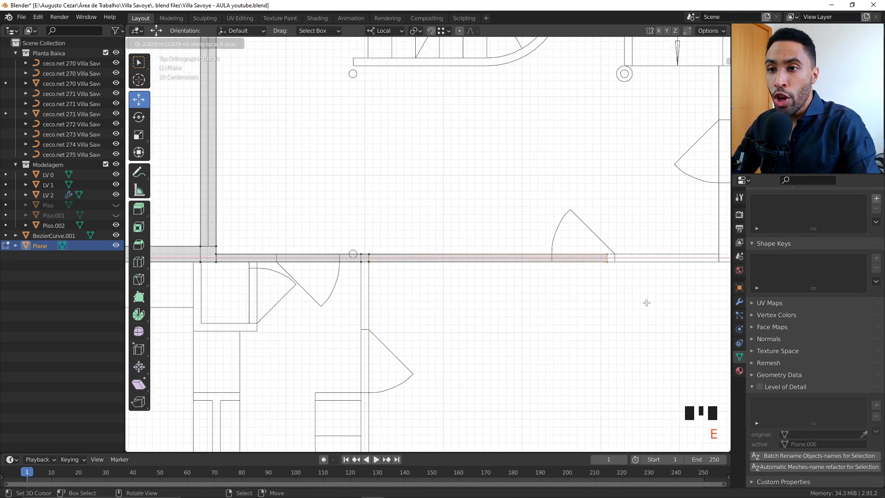
{"action": "left_click", "coordinate": [646, 302]}
{"action": "middle_click_drag", "start_coordinate": [645, 302], "coordinate": [446, 299], "text": "shift"}
{"action": "left_click_drag", "start_coordinate": [455, 259], "coordinate": [520, 247]}
{"action": "scroll", "coordinate": [511, 251], "scroll_direction": "down", "scroll_amount": 5}
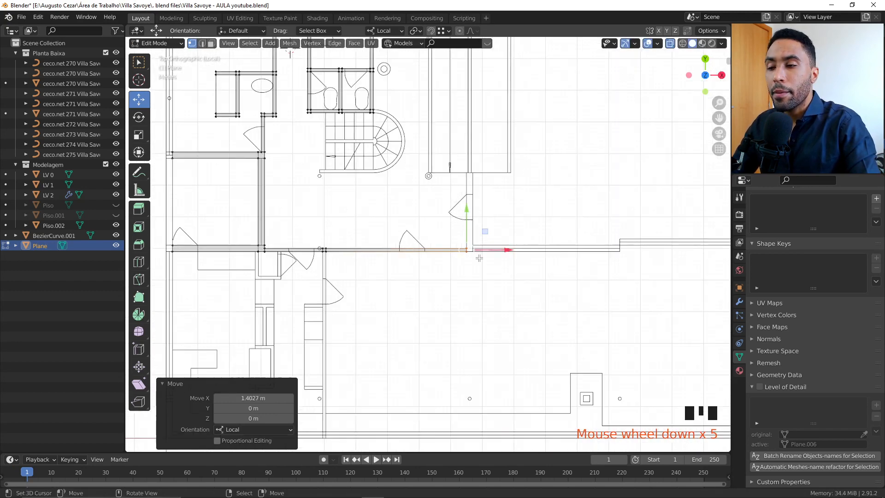
- Extrude the junction block's lower edge 5.70 m downward to the outer wall's inner line
{"action": "scroll", "coordinate": [493, 263], "scroll_direction": "up", "scroll_amount": 3}
{"action": "key", "text": "b"}
{"action": "left_click_drag", "start_coordinate": [446, 239], "coordinate": [427, 225]}
{"action": "scroll", "coordinate": [428, 226], "scroll_direction": "down", "scroll_amount": 1}
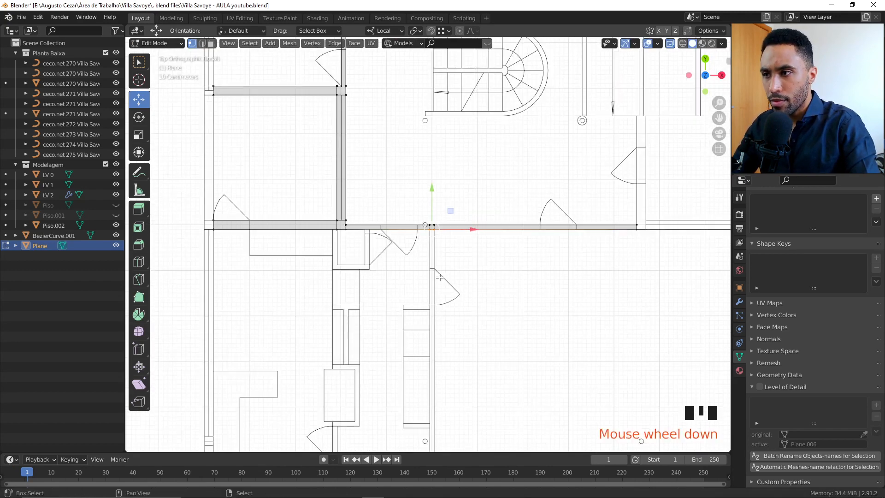
{"action": "scroll", "coordinate": [502, 263], "scroll_direction": "up", "scroll_amount": 2}
{"action": "scroll", "coordinate": [512, 300], "scroll_direction": "down", "scroll_amount": 2}
{"action": "scroll", "coordinate": [469, 162], "scroll_direction": "up", "scroll_amount": 1}
{"action": "key", "text": "e"}
{"action": "key", "text": "y"}
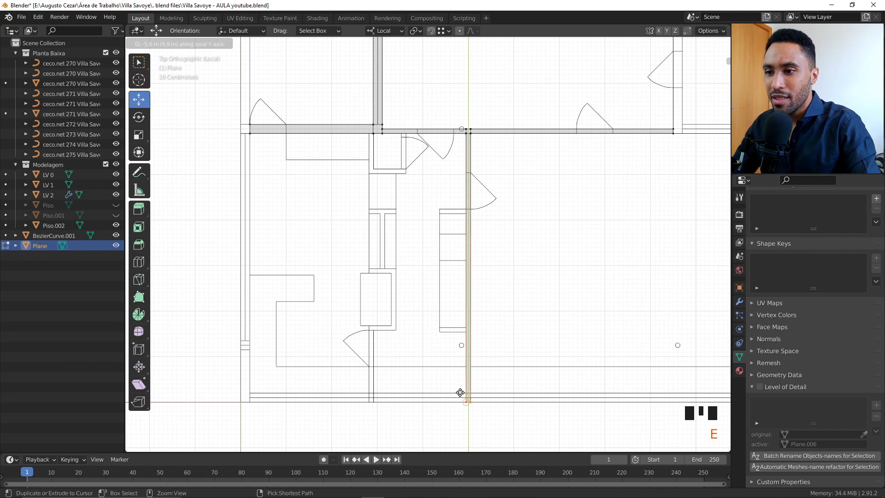
{"action": "left_click", "coordinate": [247, 388]}
{"action": "middle_click_drag", "start_coordinate": [423, 342], "coordinate": [462, 296], "text": "shift"}
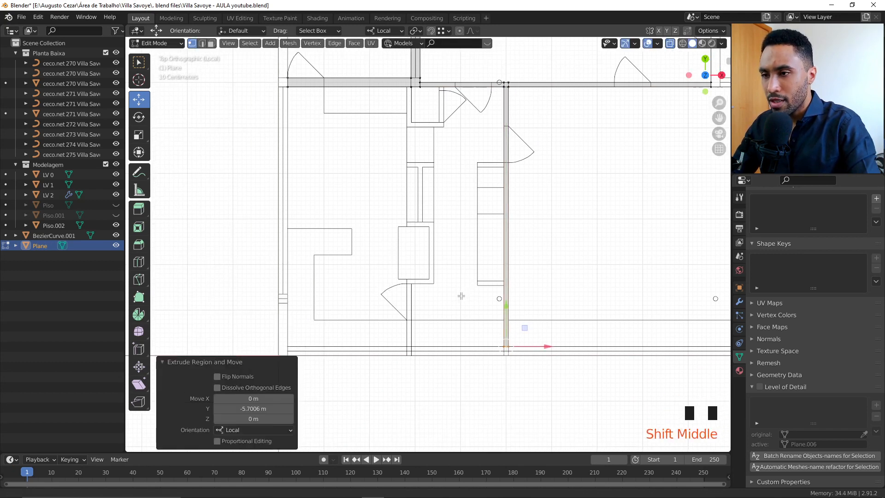
- Duplicate the long wall's lower end edge 2.13 m leftward and extrude it upward past the door, plus about 0.10 m for the crossing wall's thickness
{"action": "key", "text": "shift+d"}
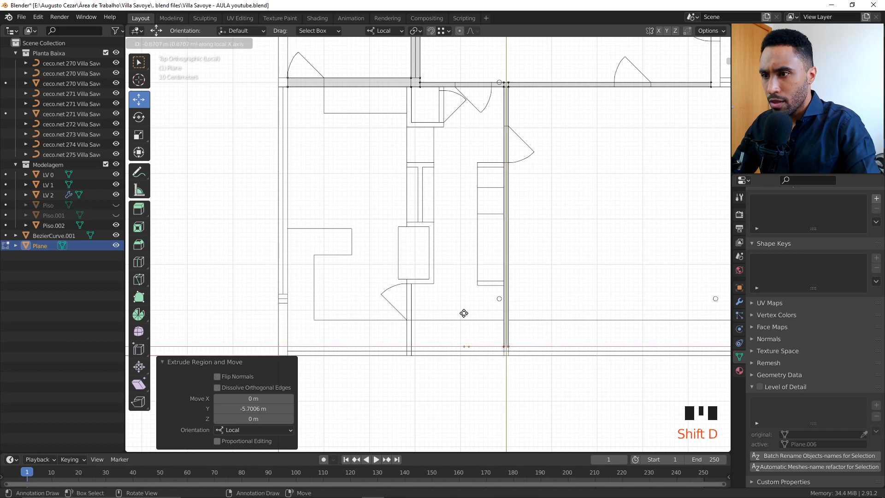
{"action": "left_click", "coordinate": [403, 348]}
{"action": "key", "text": "e"}
{"action": "key", "text": "y"}
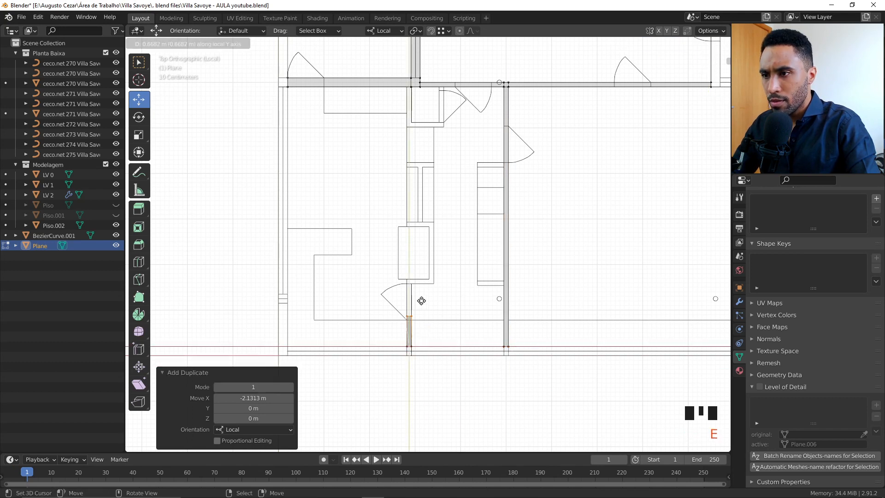
{"action": "left_click", "coordinate": [411, 283]}
{"action": "key", "text": "e"}
{"action": "key", "text": "y"}
{"action": "left_click", "coordinate": [409, 279]}
- Extrude the new wall's top block rightward to the niche's right wall and across that wall's thickness
{"action": "key", "text": "e"}
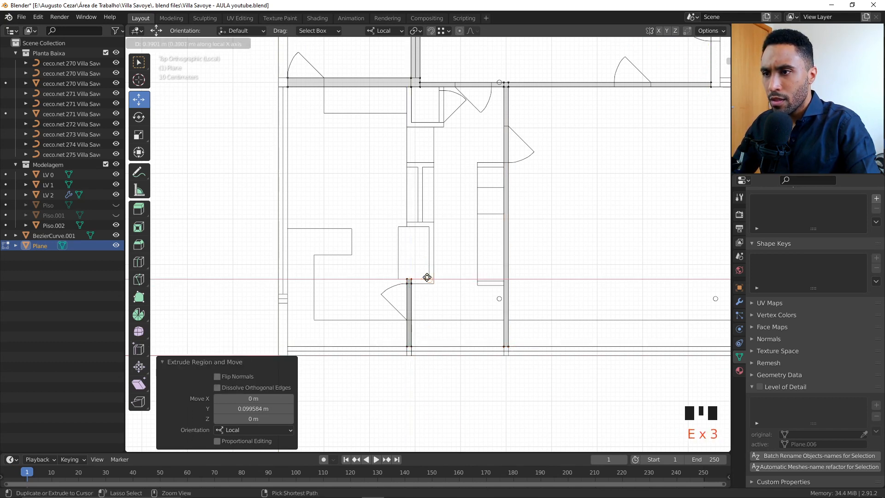
{"action": "left_click", "coordinate": [409, 274]}
{"action": "scroll", "coordinate": [389, 298], "scroll_direction": "up", "scroll_amount": 3}
{"action": "key", "text": "b"}
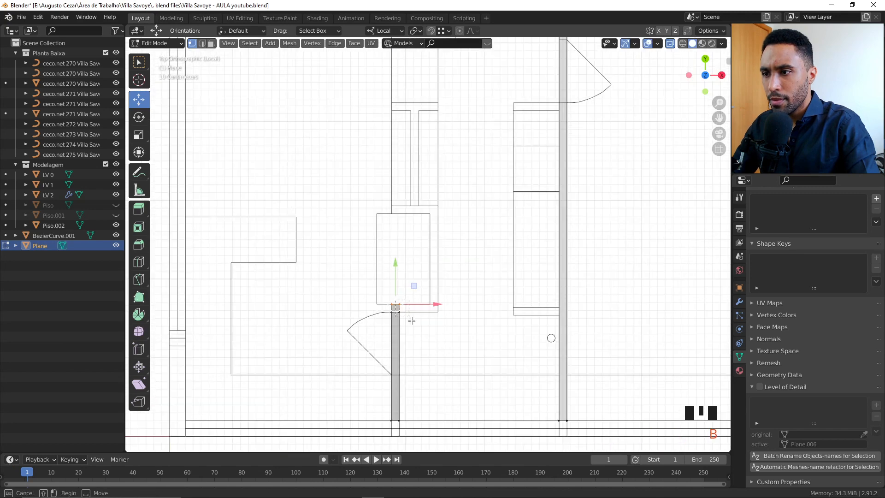
{"action": "left_click_drag", "start_coordinate": [395, 300], "coordinate": [411, 320]}
{"action": "key", "text": "g"}
{"action": "key", "text": "x"}
{"action": "key", "text": "x"}
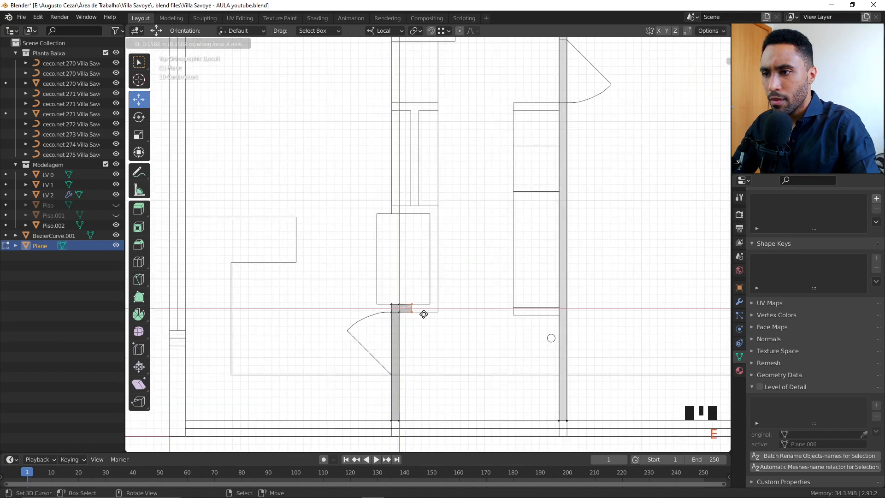
{"action": "left_click", "coordinate": [424, 314]}
{"action": "scroll", "coordinate": [442, 315], "scroll_direction": "up", "scroll_amount": 1}
- Extrude the niche's right wall 1.15 m upward and across the thickness of its upper wall
{"action": "key", "text": "b"}
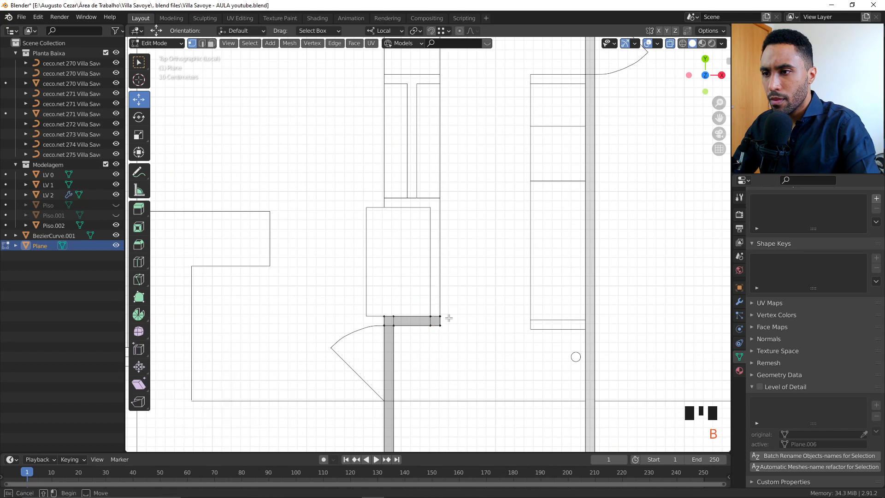
{"action": "left_click_drag", "start_coordinate": [448, 318], "coordinate": [429, 306]}
{"action": "key", "text": "e"}
{"action": "left_click", "coordinate": [429, 210]}
{"action": "key", "text": "e"}
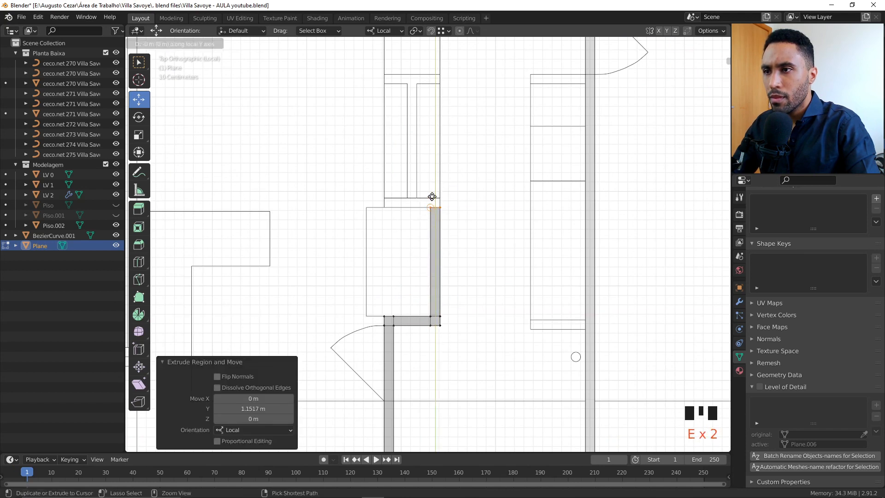
{"action": "key", "text": "Escape"}
- Extrude the niche's upper wall leftward from the corner block to the plan's left wall line
{"action": "key", "text": "b"}
{"action": "left_click_drag", "start_coordinate": [426, 193], "coordinate": [434, 212]}
{"action": "key", "text": "e"}
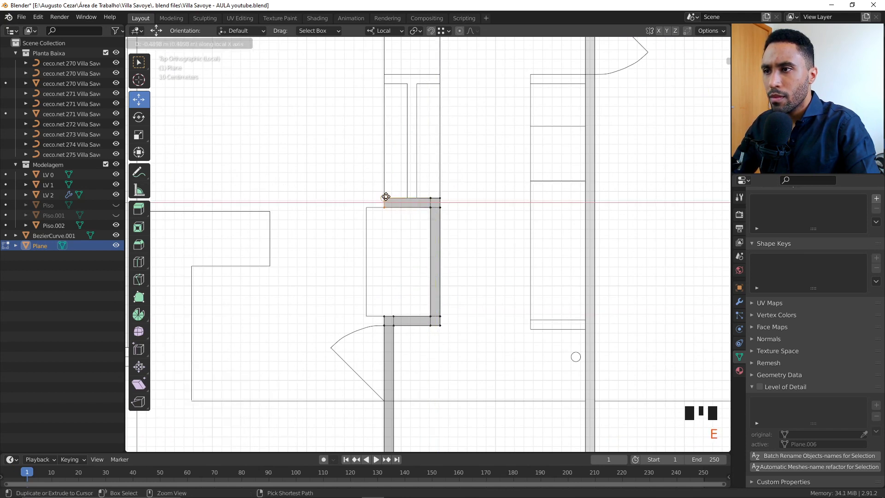
{"action": "left_click", "coordinate": [386, 197]}
- Add two loop cuts across the niche's upper wall, one centred and one slid by -0.187, to match the thin dividing wall's width
{"action": "middle_click_drag", "start_coordinate": [386, 196], "coordinate": [388, 291], "text": "shift"}
{"action": "key", "text": "ctrl+r"}
{"action": "left_click", "coordinate": [428, 312]}
{"action": "right_click", "coordinate": [428, 312]}
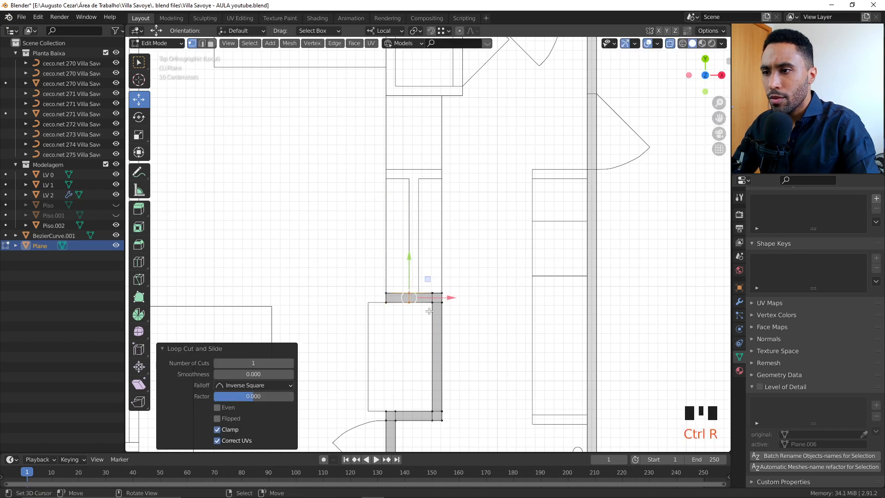
{"action": "scroll", "coordinate": [428, 311], "scroll_direction": "up", "scroll_amount": 4}
{"action": "middle_click_drag", "start_coordinate": [443, 313], "coordinate": [467, 232], "text": "shift"}
{"action": "scroll", "coordinate": [465, 235], "scroll_direction": "up", "scroll_amount": 3}
{"action": "key", "text": "ctrl+r"}
{"action": "left_click", "coordinate": [441, 282]}
{"action": "left_click", "coordinate": [434, 279]}
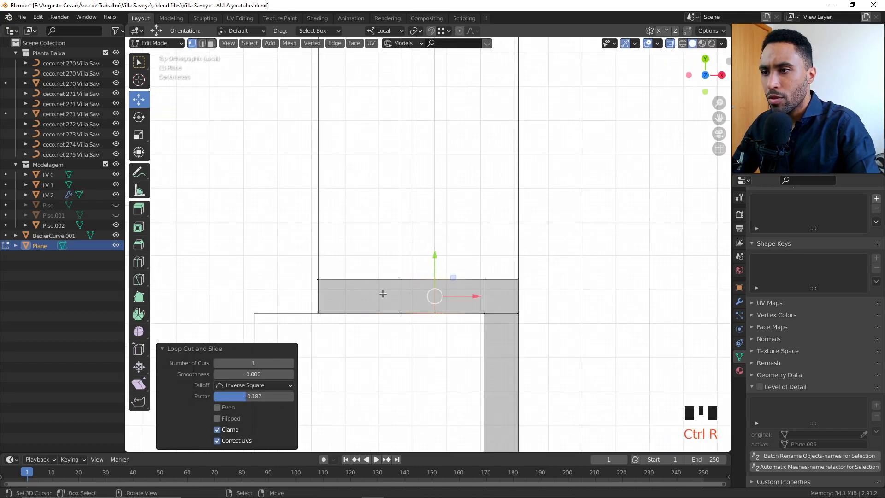
- Extrude the edge between the two cuts about 1.21 m upward as the dividing wall, plus the next crossing wall's thickness
{"action": "left_click", "coordinate": [418, 279]}
{"action": "middle_click_drag", "start_coordinate": [418, 280], "coordinate": [417, 251], "text": "shift"}
{"action": "scroll", "coordinate": [417, 252], "scroll_direction": "down", "scroll_amount": 2}
{"action": "key", "text": "e"}
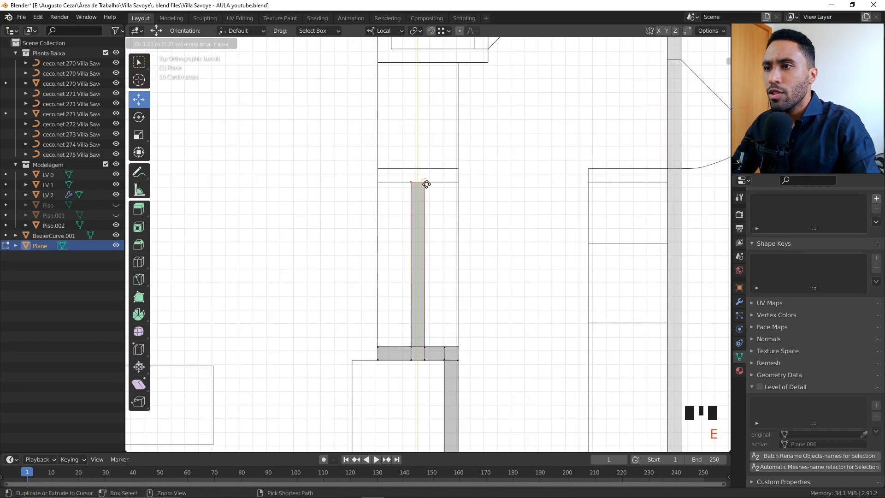
{"action": "left_click", "coordinate": [426, 184]}
{"action": "scroll", "coordinate": [425, 246], "scroll_direction": "up", "scroll_amount": 2}
{"action": "middle_click_drag", "start_coordinate": [421, 183], "coordinate": [462, 233], "text": "shift"}
- Extrude the dividing wall's top block rightward to the plan line and 0.24 m leftward to form the crossing wall
{"action": "key", "text": "alt+a"}
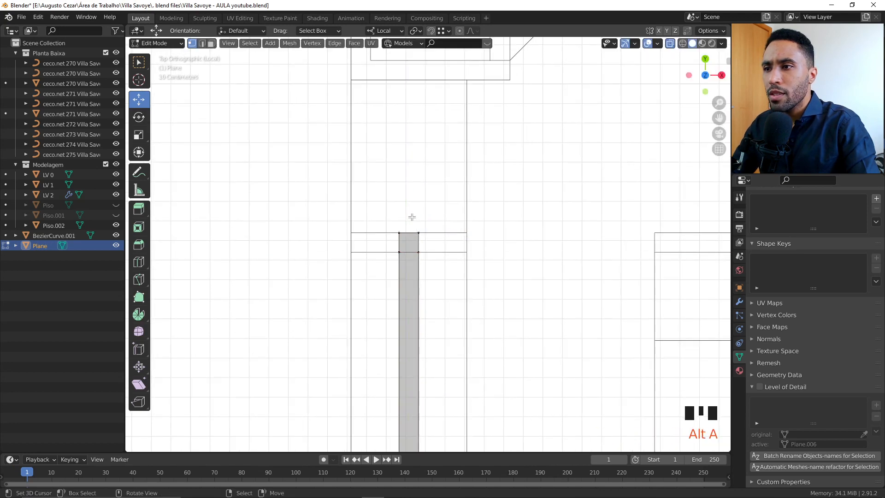
{"action": "left_click_drag", "start_coordinate": [412, 216], "coordinate": [426, 258]}
{"action": "key", "text": "e"}
{"action": "left_click", "coordinate": [463, 263]}
{"action": "scroll", "coordinate": [428, 248], "scroll_direction": "down", "scroll_amount": 3}
{"action": "key", "text": "alt+a"}
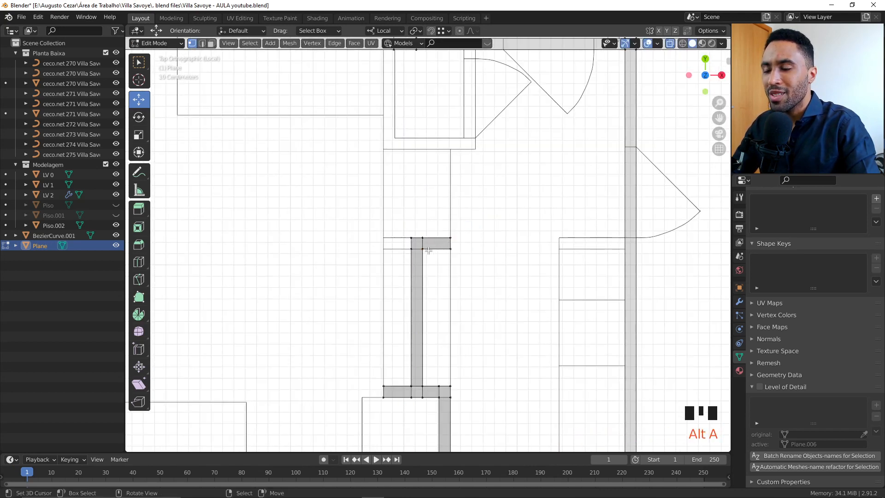
{"action": "left_click_drag", "start_coordinate": [404, 218], "coordinate": [414, 251]}
{"action": "key", "text": "e"}
{"action": "left_click", "coordinate": [381, 249]}
{"action": "scroll", "coordinate": [404, 270], "scroll_direction": "down", "scroll_amount": 5}
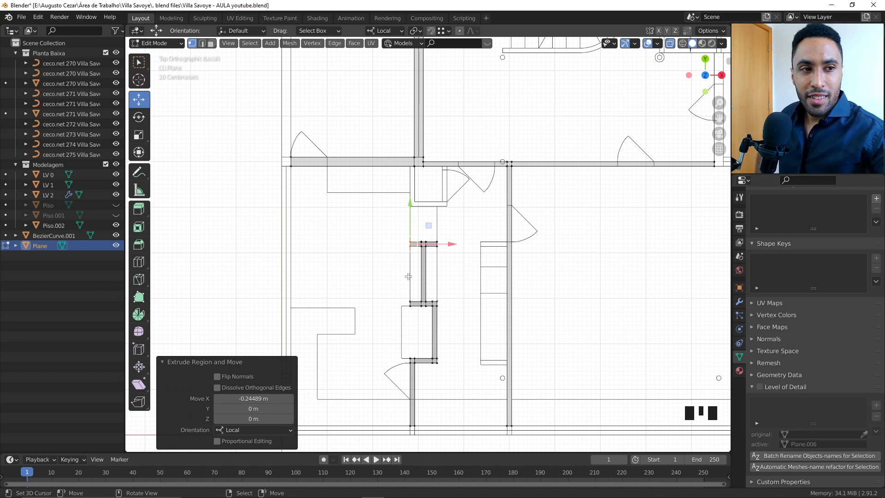
- Duplicate the crossing wall's left end edge upward onto the small upper enclosure's lower wall and extrude it 0.10 m rightward as a corner block
{"action": "scroll", "coordinate": [473, 186], "scroll_direction": "up", "scroll_amount": 2}
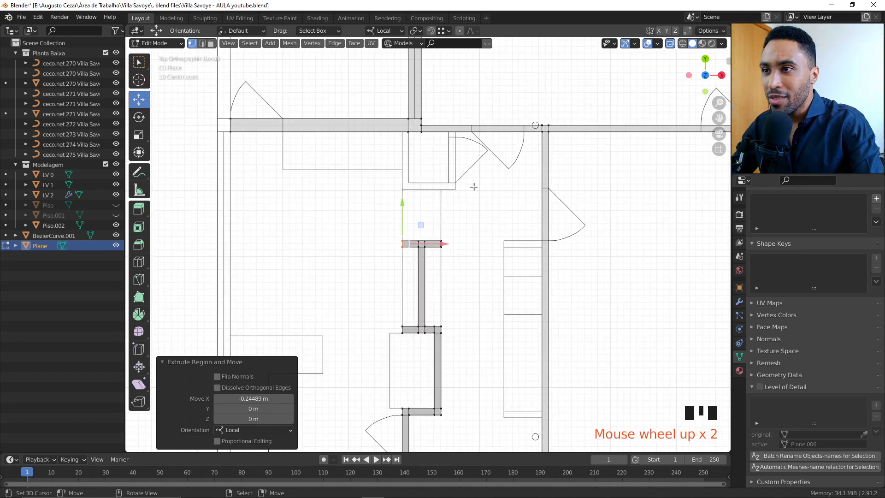
{"action": "scroll", "coordinate": [474, 187], "scroll_direction": "up", "scroll_amount": 3}
{"action": "middle_click_drag", "start_coordinate": [456, 156], "coordinate": [462, 221], "text": "shift"}
{"action": "key", "text": "shift+d"}
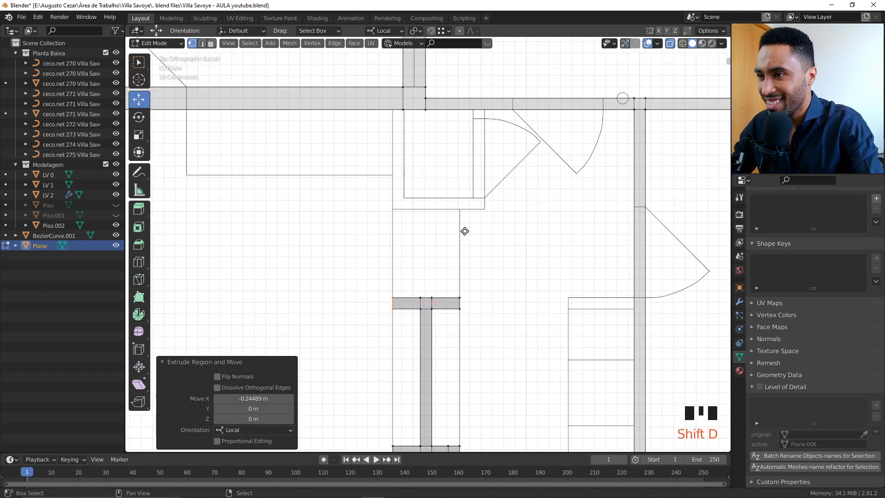
{"action": "key", "text": "y"}
{"action": "left_click", "coordinate": [408, 197]}
{"action": "key", "text": "e"}
{"action": "left_click", "coordinate": [414, 199]}
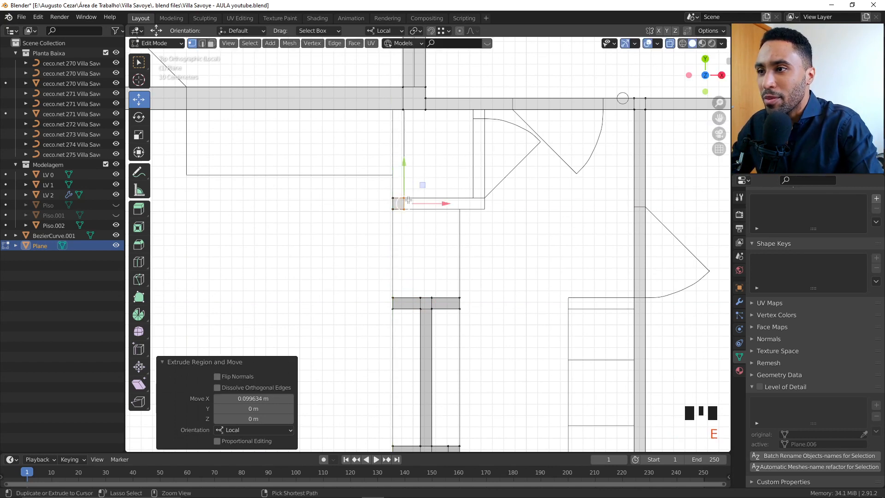
- Extrude the enclosure's lower wall rightward to the right wall's inner line and a further 0.10 m across its thickness
{"action": "key", "text": "e"}
{"action": "left_click", "coordinate": [478, 201]}
{"action": "key", "text": "e"}
{"action": "left_click", "coordinate": [492, 206]}
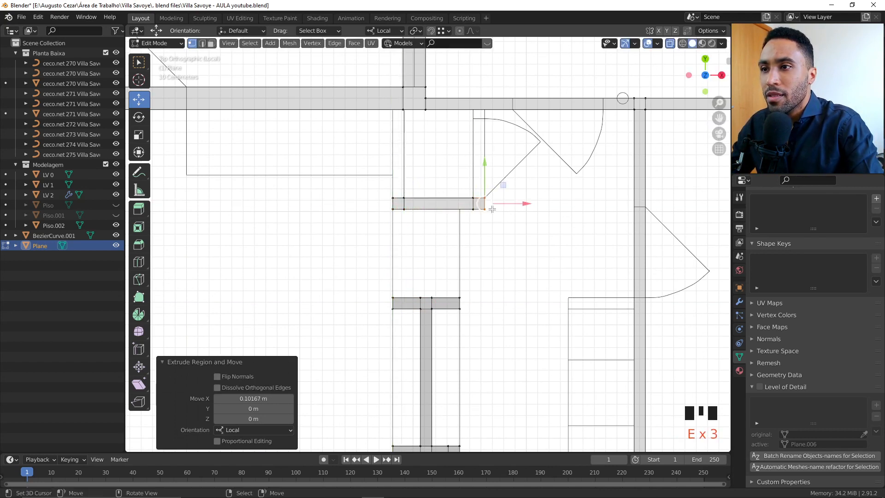
- Extrude the enclosure's right and left walls about 0.78 m upward from the corner blocks to the horizontal walls above
{"action": "key", "text": "b"}
{"action": "key", "text": "e"}
{"action": "left_click_drag", "start_coordinate": [489, 203], "coordinate": [387, 190]}
{"action": "left_click", "coordinate": [478, 110]}
{"action": "key", "text": "b"}
{"action": "key", "text": "e"}
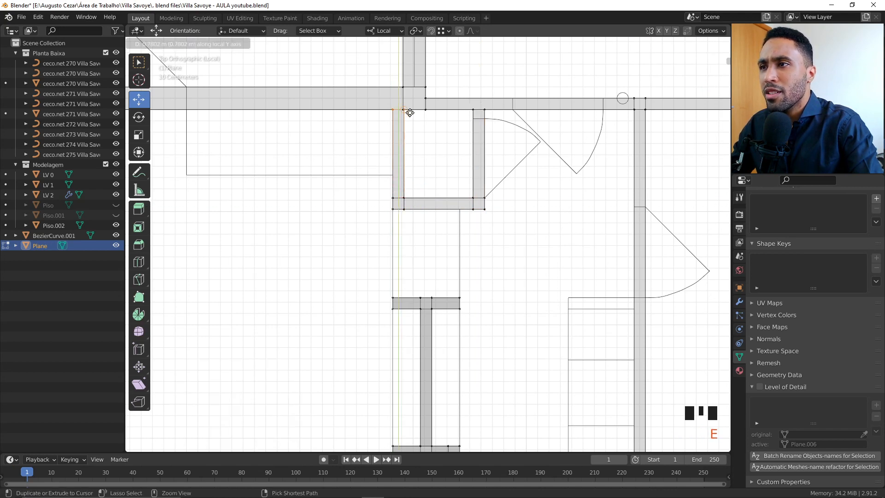
{"action": "left_click", "coordinate": [409, 109]}
{"action": "left_click", "coordinate": [431, 212]}
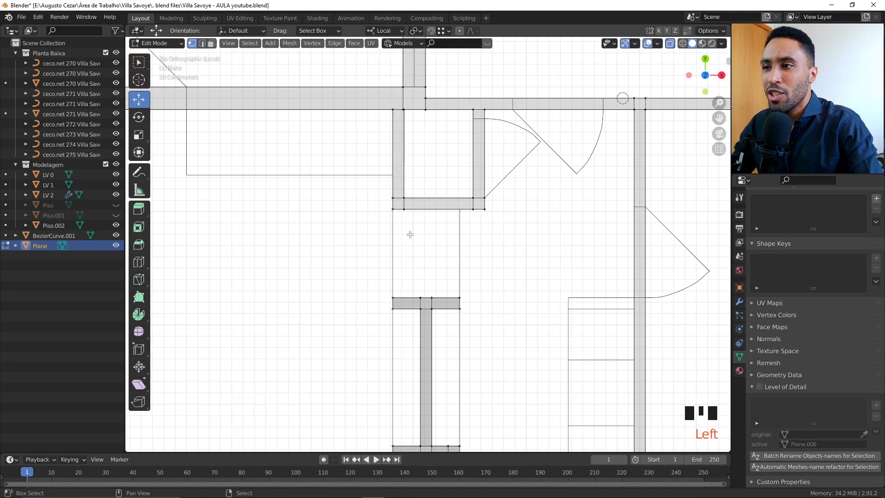
- Select the small upper enclosure's linked walls and try moving them away from the plan
{"action": "key", "text": "shift+d"}
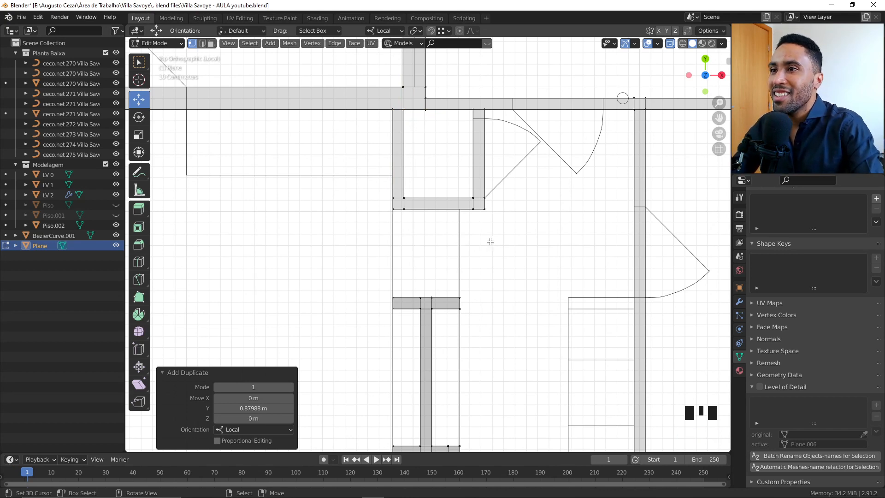
{"action": "scroll", "coordinate": [490, 241], "scroll_direction": "down", "scroll_amount": 9}
{"action": "scroll", "coordinate": [459, 243], "scroll_direction": "up", "scroll_amount": 4}
{"action": "right_click", "coordinate": [450, 231]}
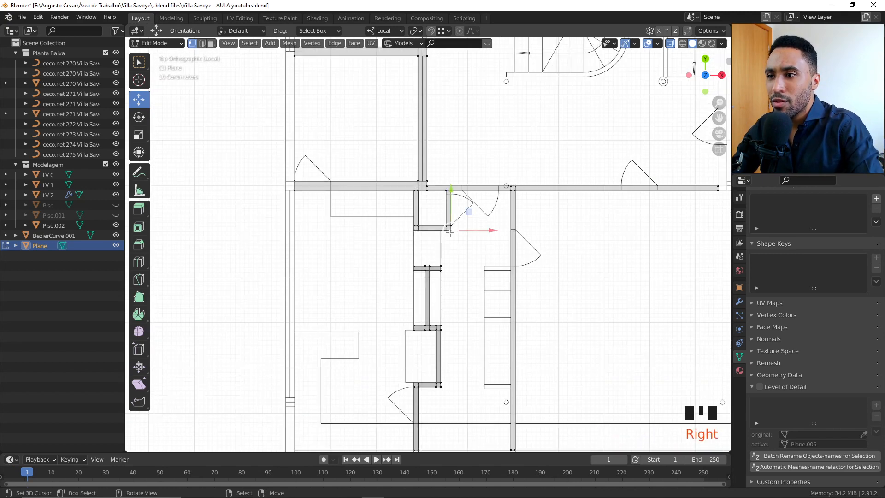
{"action": "scroll", "coordinate": [449, 232], "scroll_direction": "up", "scroll_amount": 2}
{"action": "key", "text": "ctrl+l"}
{"action": "key", "text": "g"}
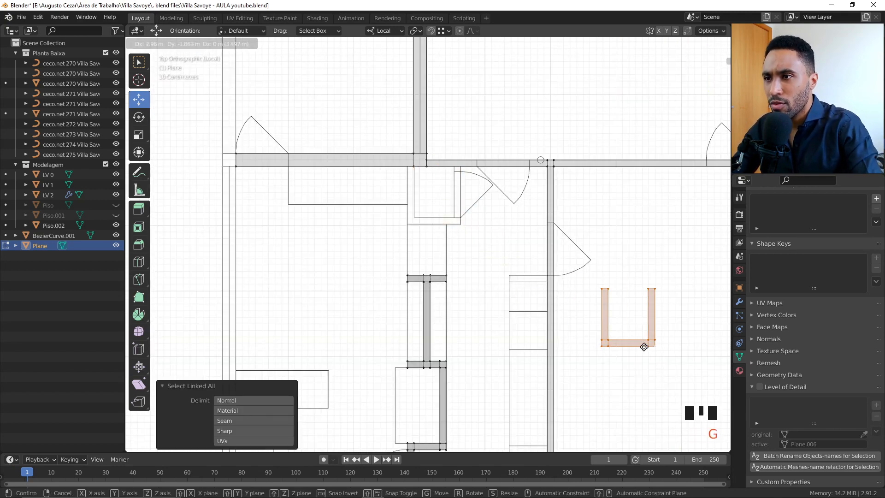
{"action": "key", "text": "Escape"}
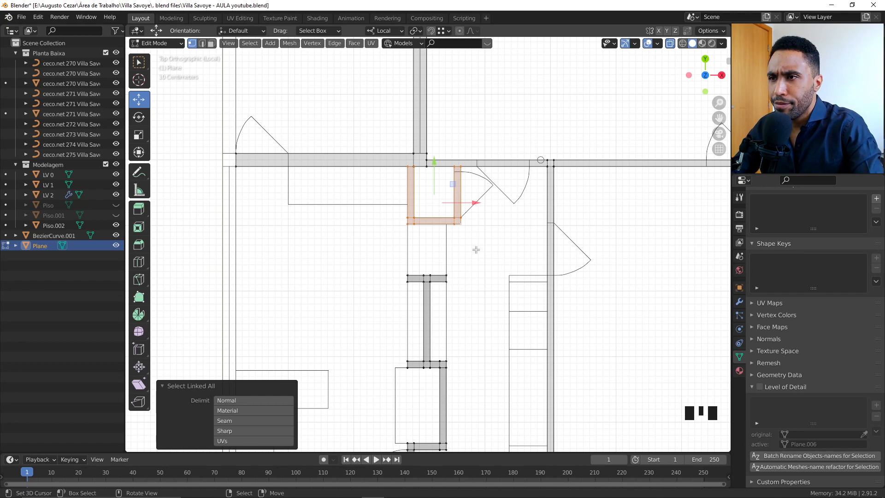
- Extrude the right end of the long horizontal wall about 0.20 m rightward, across the thickness of the vertical door wall
{"action": "scroll", "coordinate": [471, 237], "scroll_direction": "down", "scroll_amount": 5}
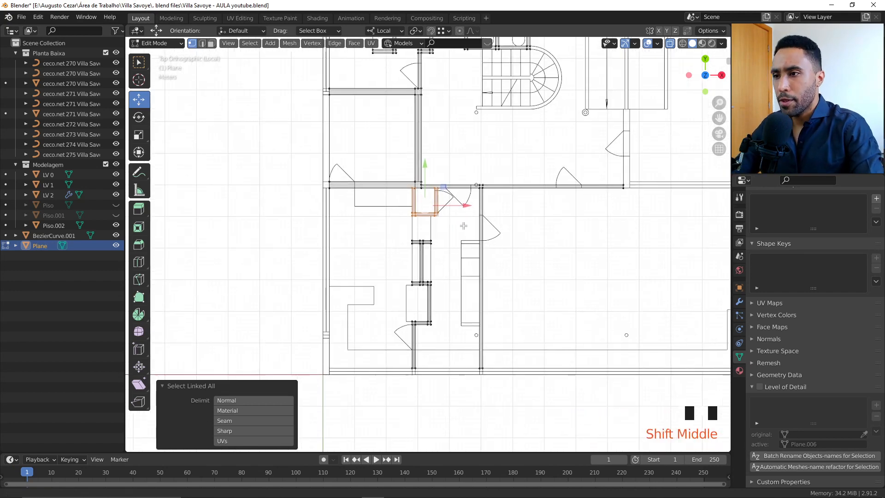
{"action": "middle_click_drag", "start_coordinate": [471, 237], "coordinate": [461, 221], "text": "shift"}
{"action": "middle_click_drag", "start_coordinate": [566, 258], "coordinate": [480, 305], "text": "shift"}
{"action": "key", "text": "alt+a"}
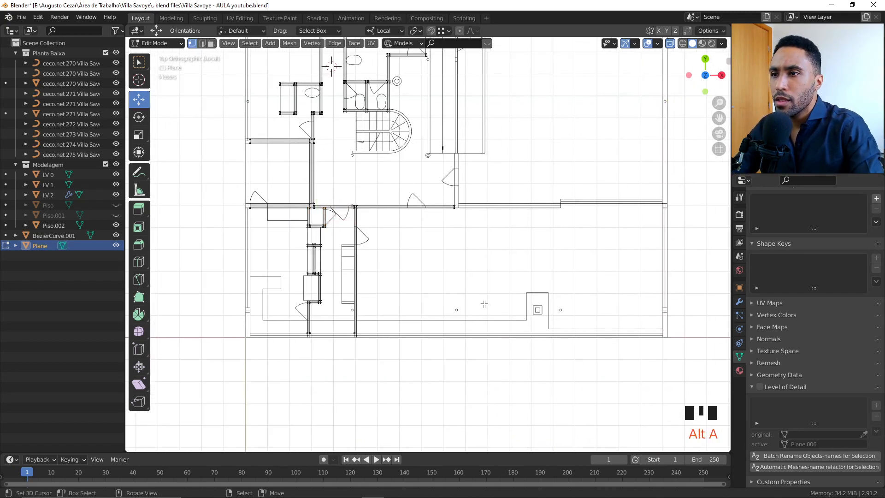
{"action": "middle_click_drag", "start_coordinate": [612, 270], "coordinate": [498, 302], "text": "shift"}
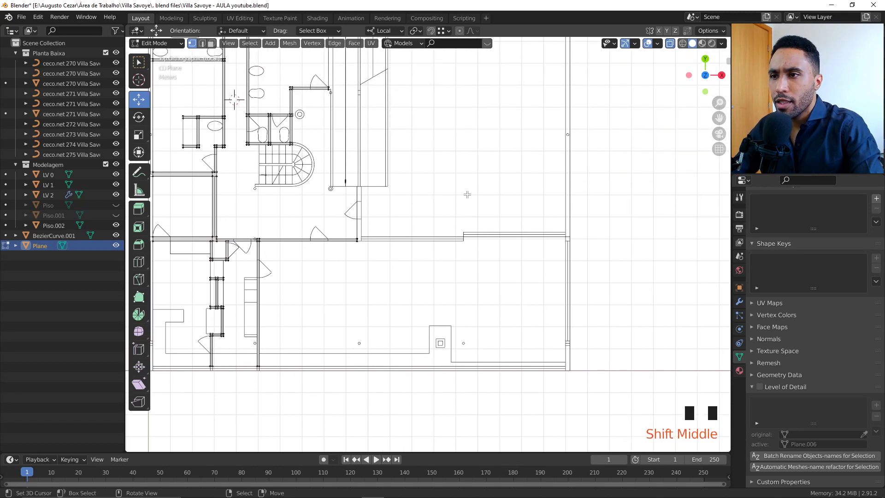
{"action": "left_click", "coordinate": [357, 240]}
{"action": "middle_click_drag", "start_coordinate": [357, 240], "coordinate": [393, 275], "text": "shift"}
{"action": "left_click", "coordinate": [392, 275]}
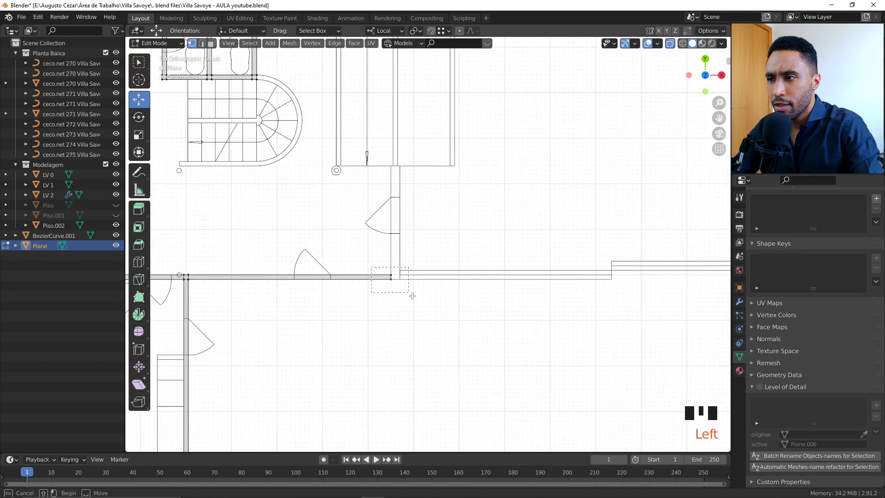
{"action": "scroll", "coordinate": [376, 314], "scroll_direction": "up", "scroll_amount": 4}
{"action": "middle_click_drag", "start_coordinate": [375, 315], "coordinate": [499, 287], "text": "shift"}
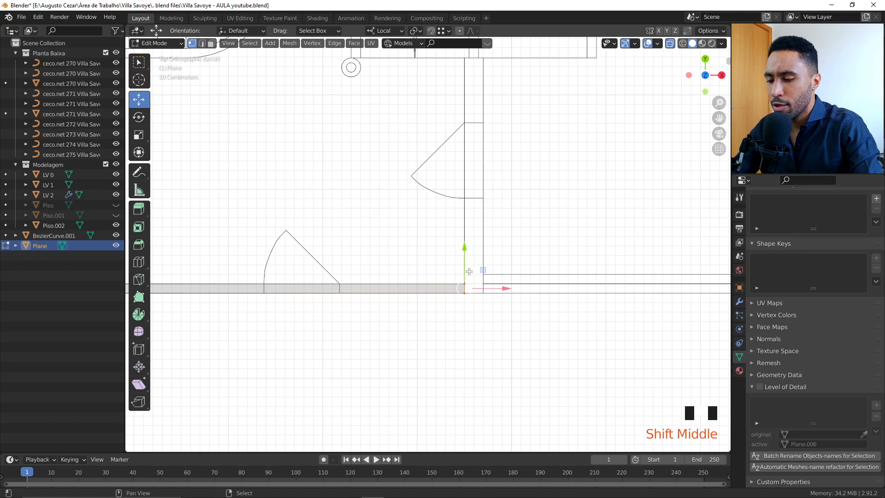
{"action": "key", "text": "shift+d"}
{"action": "key", "text": "e"}
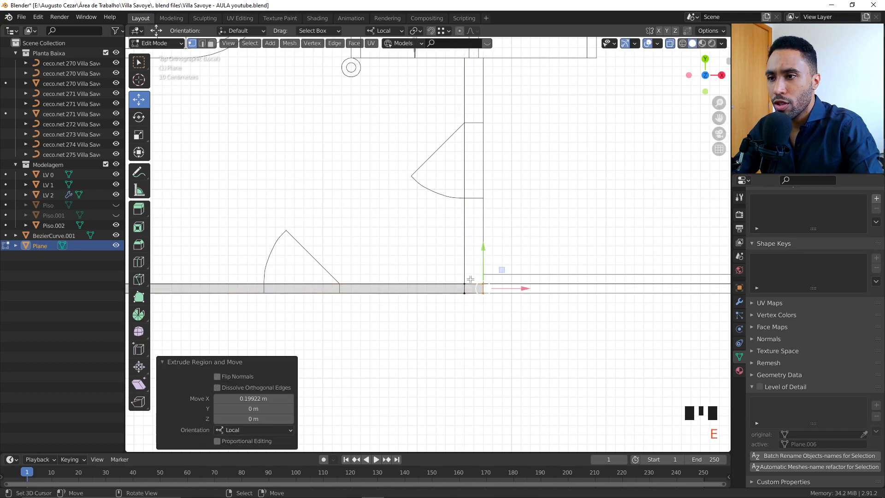
- Extrude the corner block's top edge upward past the door opening to the ramp's lower end line
{"action": "right_click", "coordinate": [472, 279]}
{"action": "scroll", "coordinate": [470, 250], "scroll_direction": "down", "scroll_amount": 3}
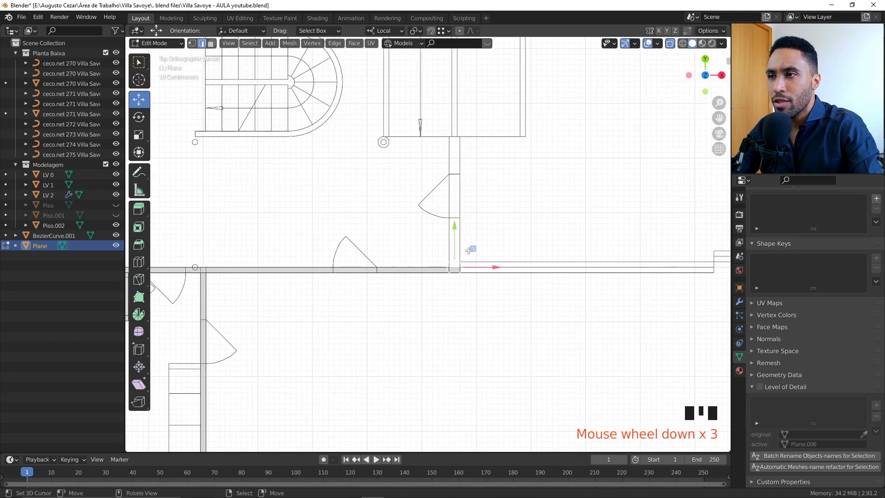
{"action": "left_click", "coordinate": [192, 43]}
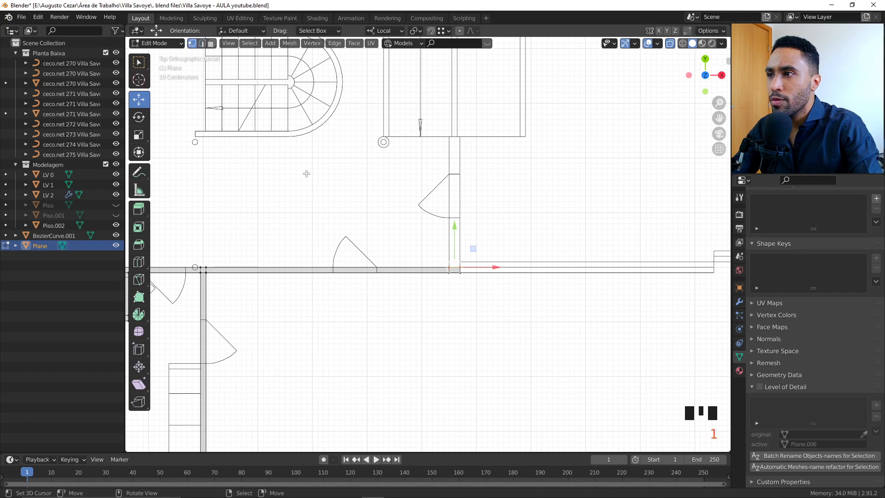
{"action": "key", "text": "3"}
{"action": "right_click", "coordinate": [455, 263]}
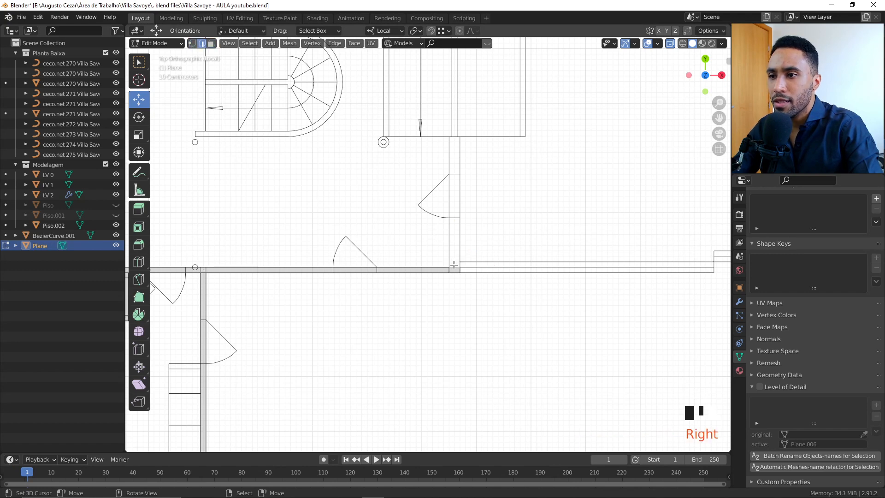
{"action": "scroll", "coordinate": [456, 264], "scroll_direction": "up", "scroll_amount": 3}
{"action": "left_click_drag", "start_coordinate": [474, 235], "coordinate": [475, 128]}
{"action": "middle_click_drag", "start_coordinate": [475, 127], "coordinate": [473, 287], "text": "shift"}
{"action": "scroll", "coordinate": [467, 159], "scroll_direction": "up", "scroll_amount": 1}
{"action": "left_click", "coordinate": [468, 162]}
{"action": "scroll", "coordinate": [469, 163], "scroll_direction": "down", "scroll_amount": 4}
{"action": "scroll", "coordinate": [461, 253], "scroll_direction": "up", "scroll_amount": 7}
{"action": "scroll", "coordinate": [465, 277], "scroll_direction": "down", "scroll_amount": 5}
- Duplicate the door wall's top edge about 4.42 m upward and set the viewport background to Theme
{"action": "key", "text": "shift+d"}
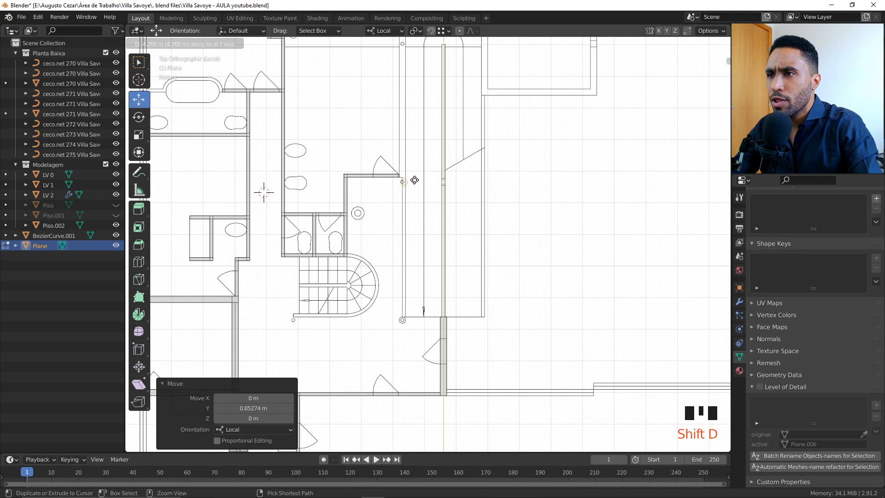
{"action": "left_click", "coordinate": [396, 175]}
{"action": "scroll", "coordinate": [400, 194], "scroll_direction": "up", "scroll_amount": 2}
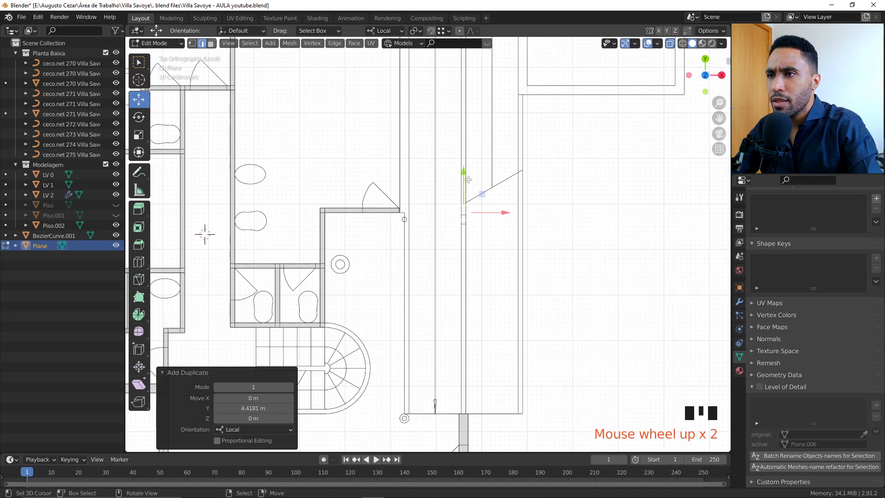
{"action": "left_click_drag", "start_coordinate": [411, 210], "coordinate": [411, 209]}
{"action": "left_click", "coordinate": [721, 43]}
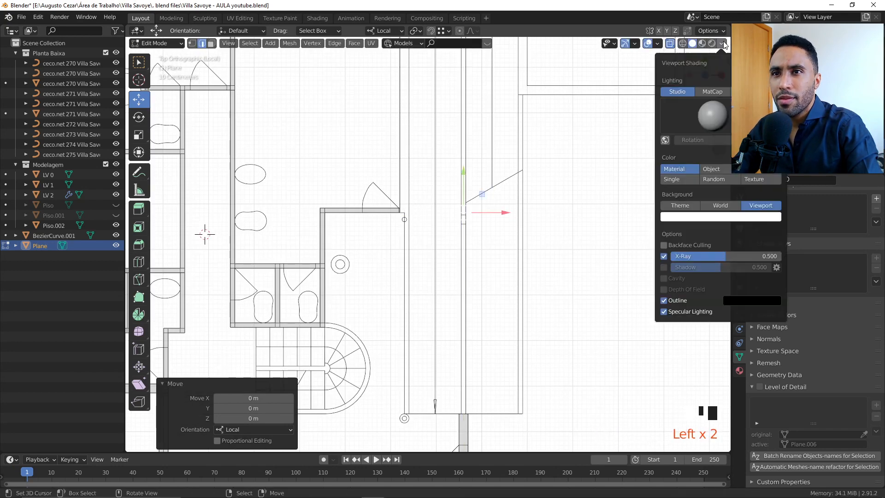
{"action": "left_click", "coordinate": [679, 205]}
- Move the duplicated edge leftward onto the ramp's left wall lines and extrude it about 1.91 m upward
{"action": "scroll", "coordinate": [433, 222], "scroll_direction": "up", "scroll_amount": 4}
{"action": "left_click_drag", "start_coordinate": [545, 180], "coordinate": [422, 179]}
{"action": "middle_click_drag", "start_coordinate": [422, 179], "coordinate": [442, 286], "text": "shift"}
{"action": "key", "text": "e"}
{"action": "left_click", "coordinate": [433, 111]}
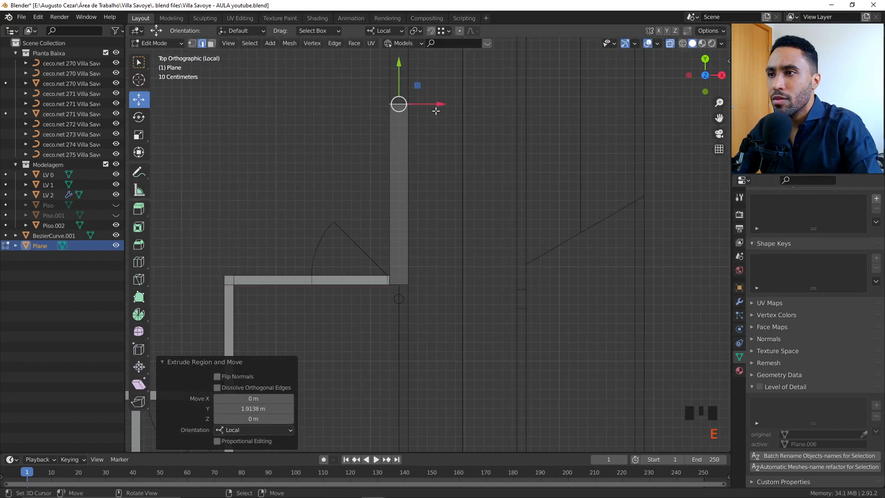
- Deselect the new ramp-side wall and turn on the Face Orientation overlay
{"action": "key", "text": "ctrl+l"}
{"action": "key", "text": "alt+a"}
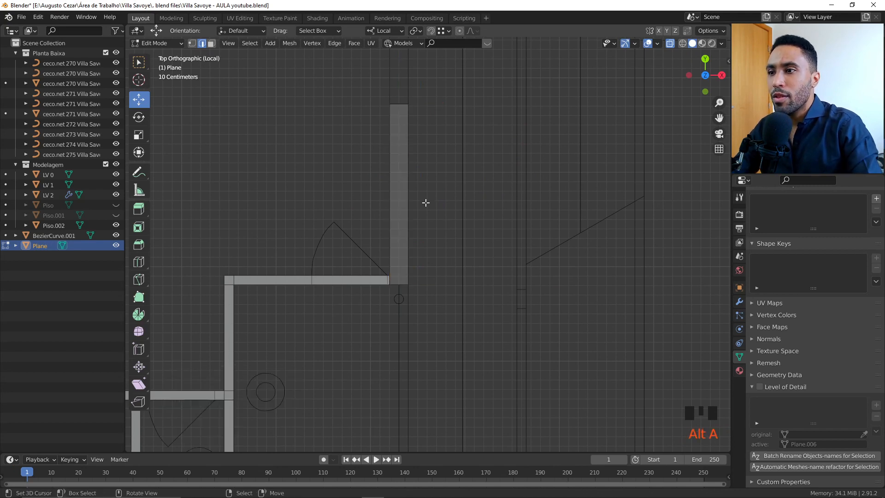
{"action": "key", "text": "3"}
{"action": "right_click", "coordinate": [401, 197]}
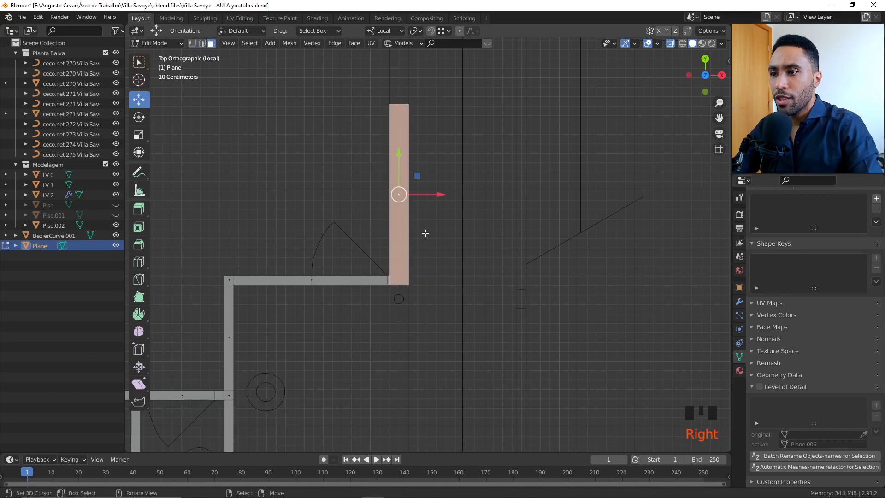
{"action": "key", "text": "alt+a"}
{"action": "scroll", "coordinate": [438, 289], "scroll_direction": "down", "scroll_amount": 3}
{"action": "middle_click_drag", "start_coordinate": [404, 218], "coordinate": [438, 267], "text": "shift"}
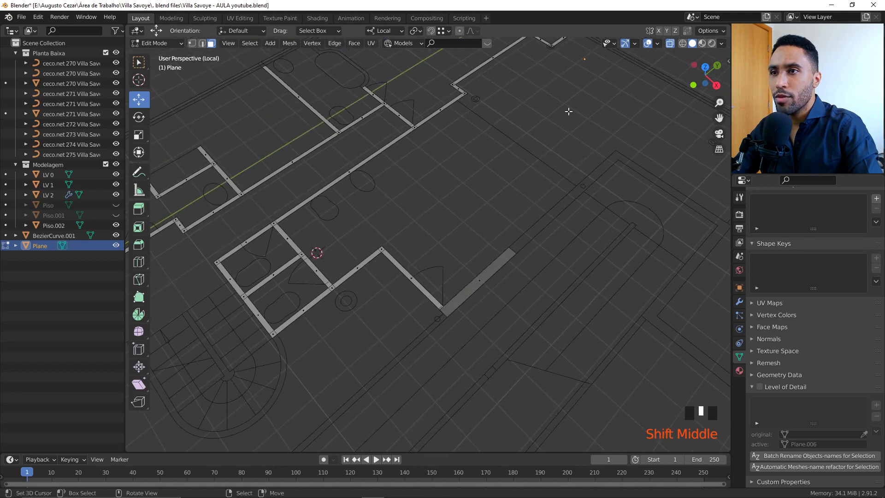
{"action": "left_click", "coordinate": [658, 44]}
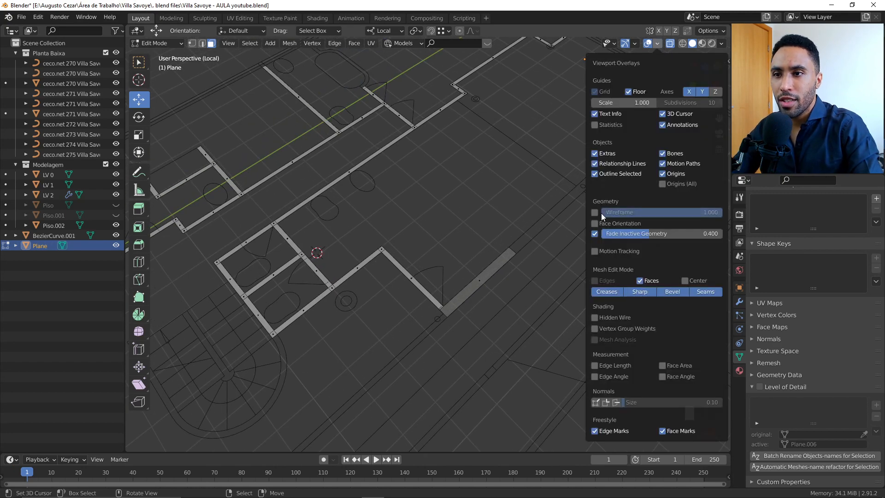
{"action": "left_click", "coordinate": [595, 224]}
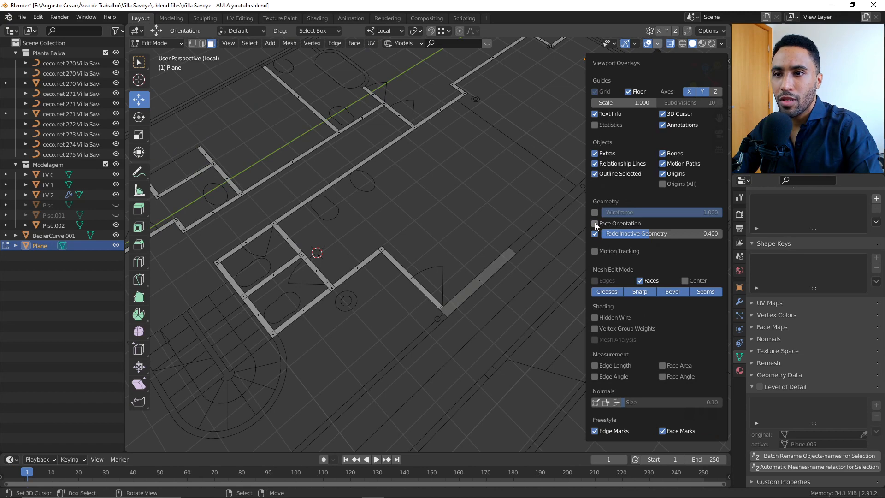
{"action": "left_click", "coordinate": [594, 223]}
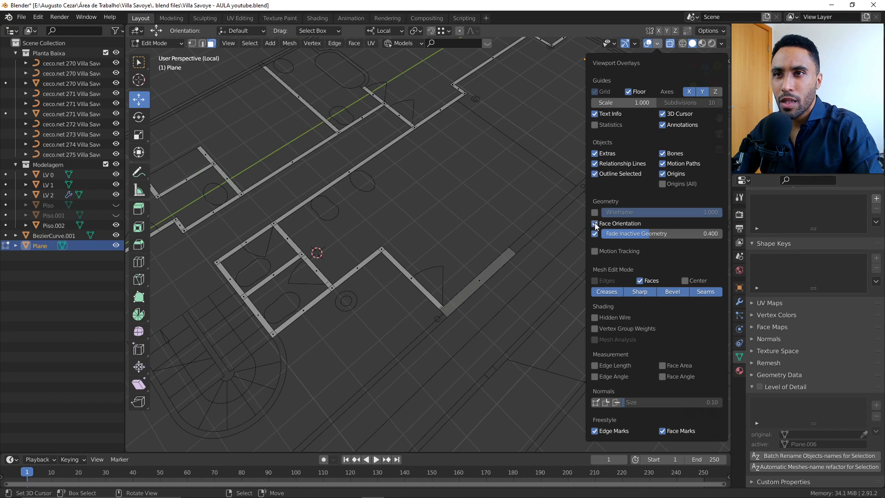
- Examine the face orientation of the new wall against its neighbours and restore the normal X-ray display
{"action": "scroll", "coordinate": [401, 239], "scroll_direction": "down", "scroll_amount": 3}
{"action": "middle_click_drag", "start_coordinate": [396, 231], "coordinate": [432, 238], "text": "shift"}
{"action": "key", "text": "Tab"}
{"action": "scroll", "coordinate": [408, 250], "scroll_direction": "up", "scroll_amount": 3}
{"action": "key", "text": "ctrl+Tab"}
{"action": "left_click", "coordinate": [435, 287]}
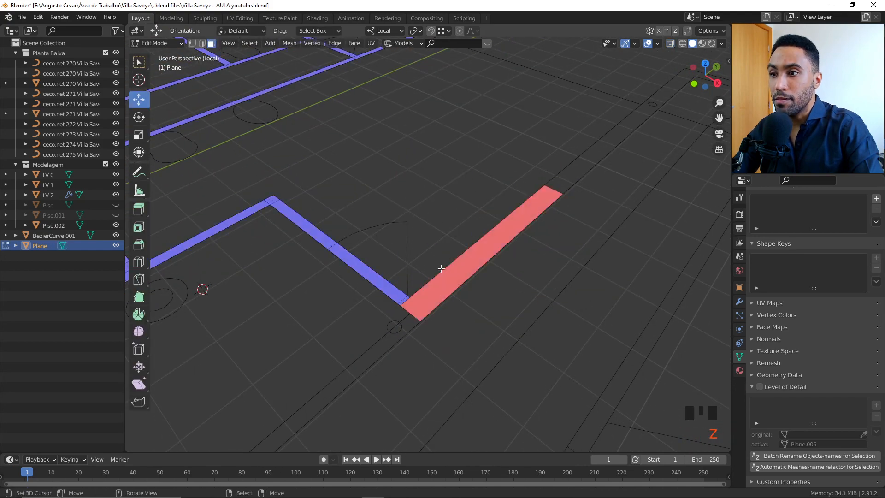
{"action": "middle_click_drag", "start_coordinate": [436, 288], "coordinate": [452, 276]}
{"action": "key", "text": "Tab"}
{"action": "key", "text": "Tab"}
{"action": "key", "text": "Tab"}
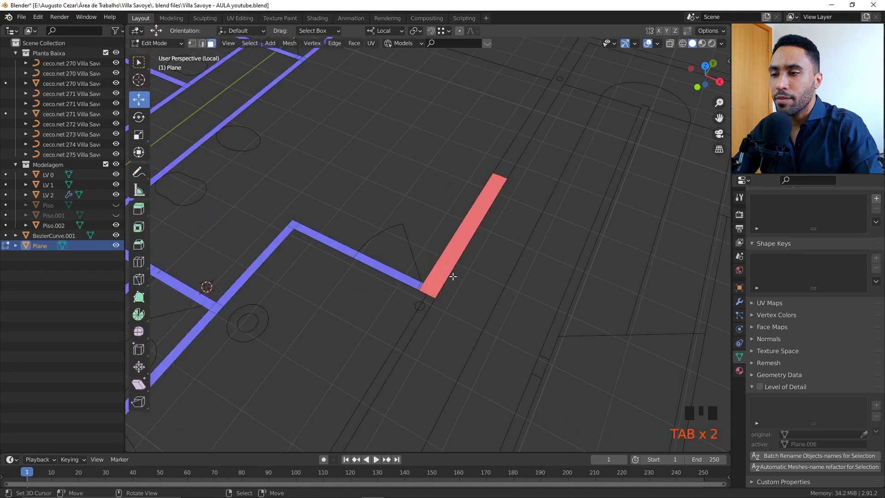
{"action": "key", "text": "ctrl+Tab"}
{"action": "left_click", "coordinate": [468, 302]}
{"action": "scroll", "coordinate": [466, 296], "scroll_direction": "up", "scroll_amount": 3}
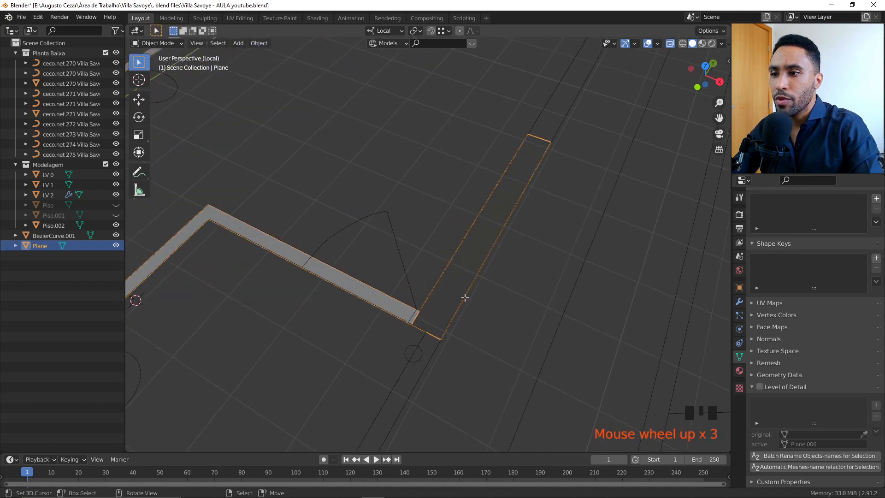
- Recalculate the new wall face's normals with the Inside option enabled
{"action": "key", "text": "Tab"}
{"action": "right_click", "coordinate": [500, 221]}
{"action": "key", "text": "shift+n"}
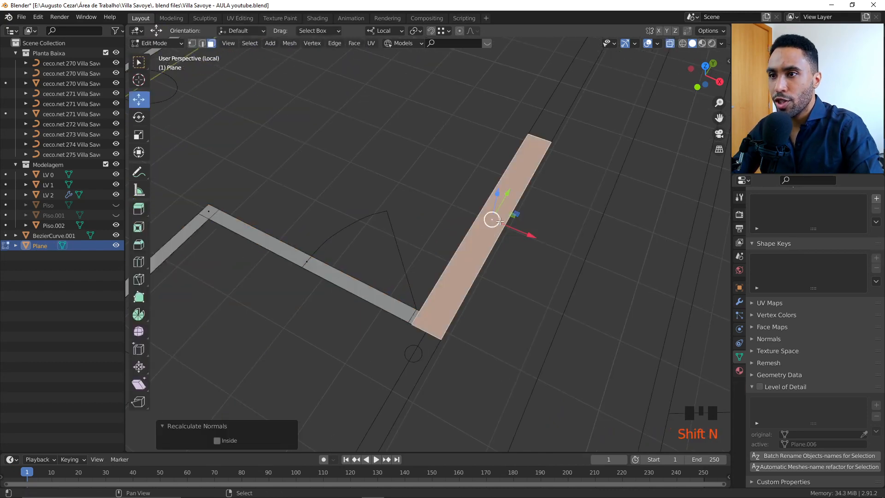
{"action": "left_click", "coordinate": [217, 440]}
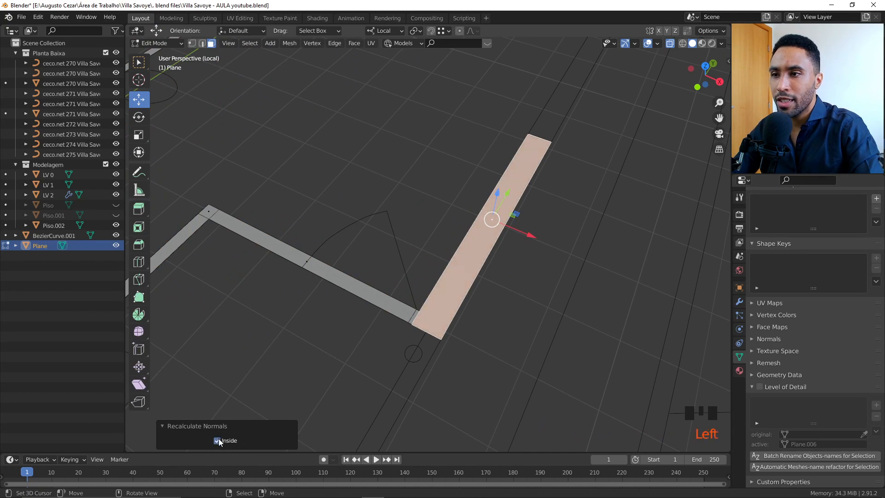
- Check the walls' face orientation again with the Face Orientation overlay and turn the overlay off
{"action": "scroll", "coordinate": [213, 443], "scroll_direction": "down", "scroll_amount": 3}
{"action": "key", "text": "Tab"}
{"action": "middle_click_drag", "start_coordinate": [405, 305], "coordinate": [424, 290]}
{"action": "left_click", "coordinate": [657, 43]}
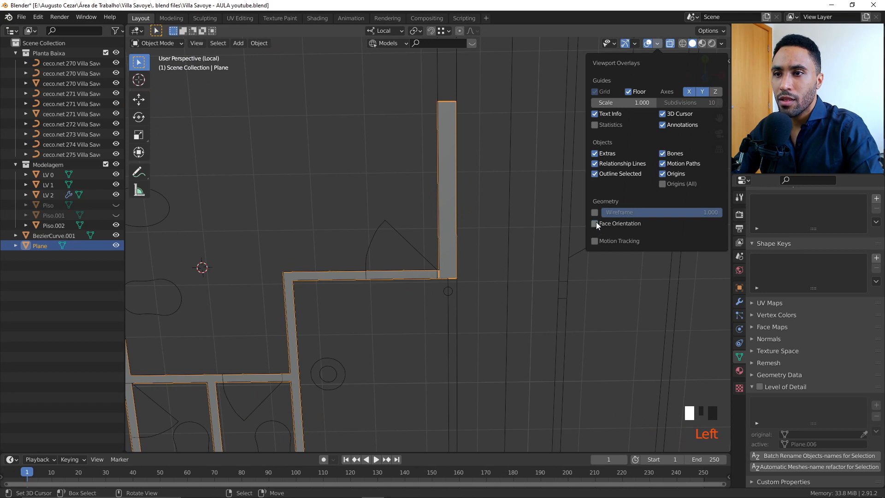
{"action": "key", "text": "z"}
{"action": "left_click", "coordinate": [504, 262]}
{"action": "middle_click_drag", "start_coordinate": [505, 267], "coordinate": [455, 194]}
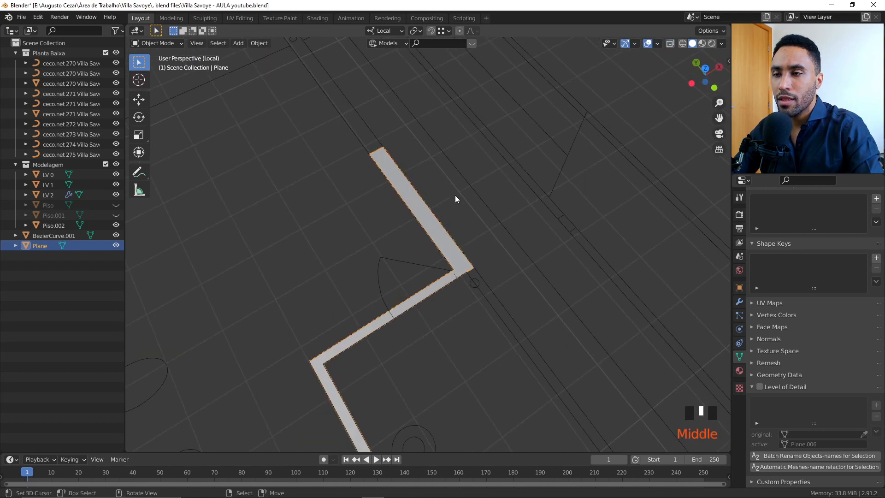
{"action": "left_click", "coordinate": [652, 43]}
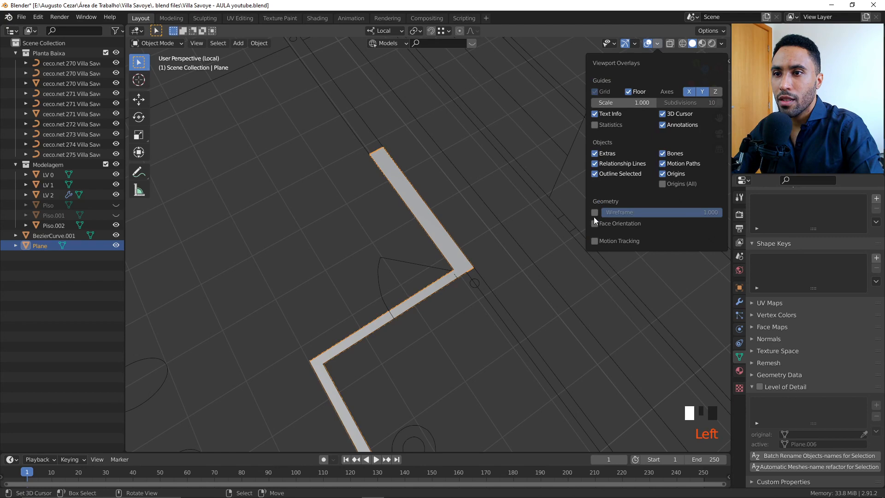
{"action": "left_click", "coordinate": [595, 212]}
{"action": "left_click", "coordinate": [595, 223]}
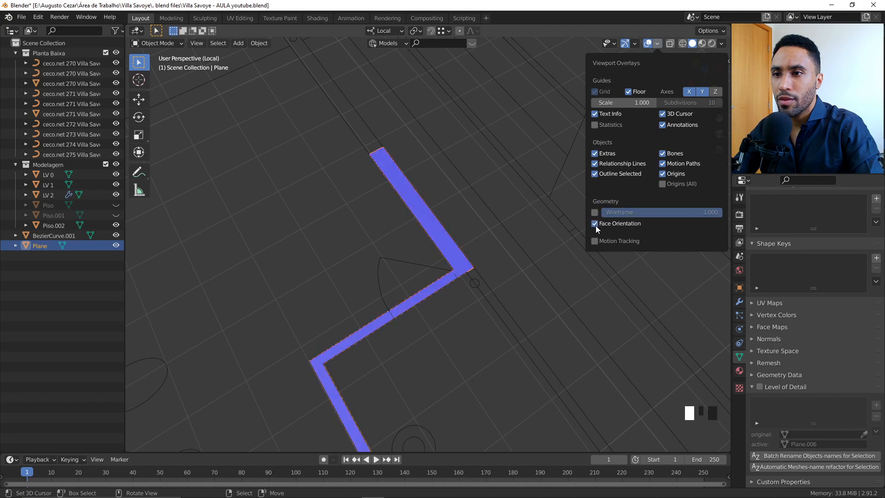
{"action": "left_click", "coordinate": [595, 224]}
- In top view, move the ramp-side wall's top end about 3.49 m upward to the upper wall's inner line
{"action": "middle_click_drag", "start_coordinate": [529, 258], "coordinate": [445, 256]}
{"action": "key", "text": "Tab"}
{"action": "key", "text": "KP_7"}
{"action": "key", "text": "alt+a"}
{"action": "left_click", "coordinate": [435, 215]}
{"action": "scroll", "coordinate": [437, 214], "scroll_direction": "down", "scroll_amount": 2}
{"action": "scroll", "coordinate": [437, 316], "scroll_direction": "down", "scroll_amount": 1}
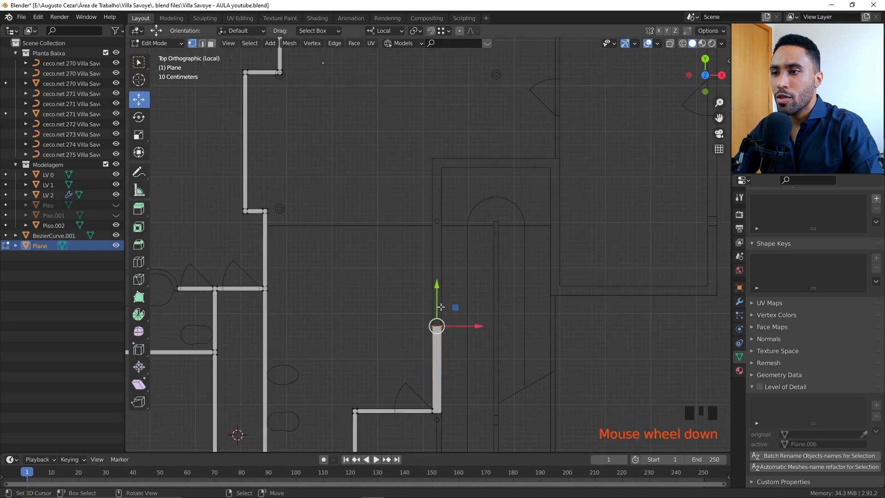
{"action": "left_click_drag", "start_coordinate": [440, 302], "coordinate": [454, 202]}
{"action": "left_click_drag", "start_coordinate": [457, 167], "coordinate": [457, 165]}
{"action": "scroll", "coordinate": [405, 257], "scroll_direction": "up", "scroll_amount": 3}
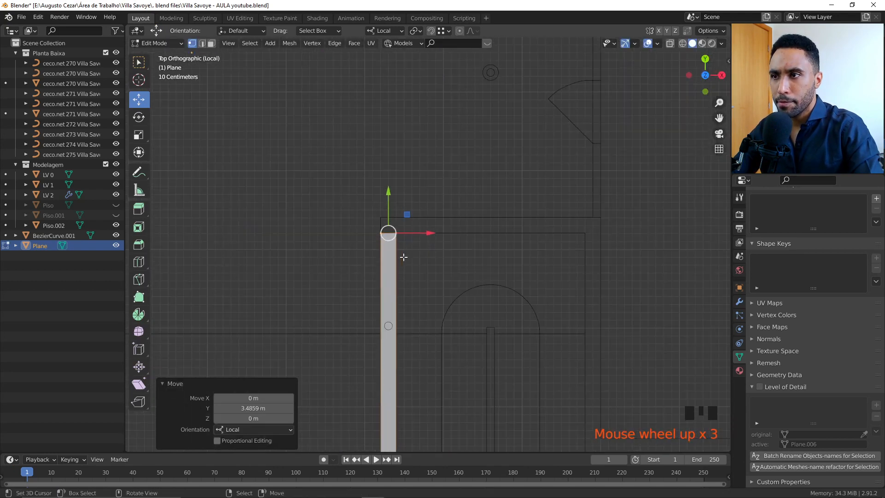
- Extrude the ramp-side wall's top end about 0.20 m along Y to the upper wall's outer line, forming a corner block
{"action": "key", "text": "e"}
{"action": "left_click", "coordinate": [381, 217]}
{"action": "left_click_drag", "start_coordinate": [389, 200], "coordinate": [428, 252]}
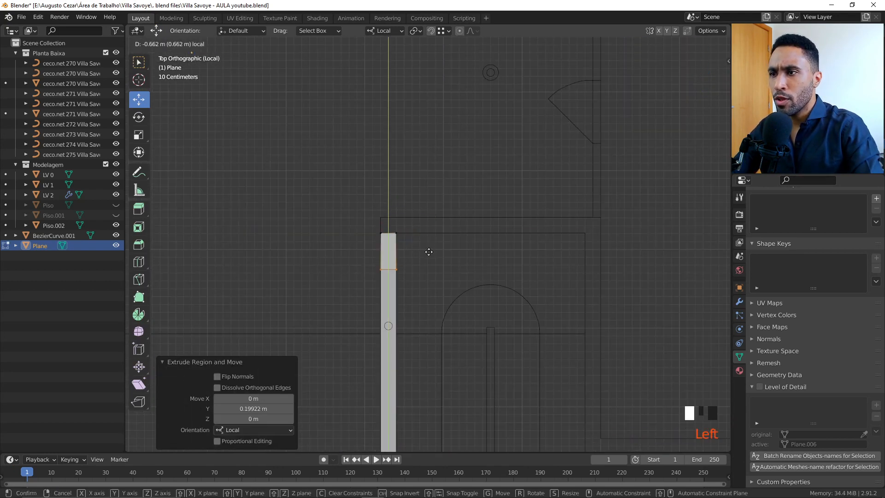
{"action": "left_click", "coordinate": [376, 212]}
- Extrude the corner block's right edge about 2.40 m along X over the upper wall beyond the ramp
{"action": "key", "text": "alt+a"}
{"action": "left_click_drag", "start_coordinate": [381, 204], "coordinate": [432, 270]}
{"action": "scroll", "coordinate": [431, 269], "scroll_direction": "down", "scroll_amount": 2}
{"action": "middle_click_drag", "start_coordinate": [369, 240], "coordinate": [328, 249], "text": "shift"}
{"action": "scroll", "coordinate": [332, 244], "scroll_direction": "up", "scroll_amount": 3}
{"action": "key", "text": "e"}
{"action": "key", "text": "x"}
{"action": "left_click", "coordinate": [551, 242]}
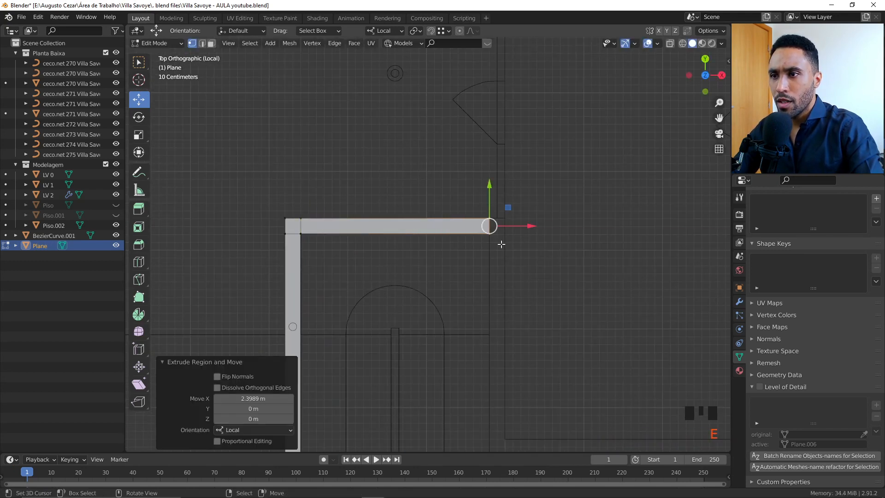
- Extrude the upper wall's right end along X to the outer line of the descending wall
{"action": "middle_click_drag", "start_coordinate": [502, 245], "coordinate": [416, 239], "text": "shift"}
{"action": "scroll", "coordinate": [412, 239], "scroll_direction": "up", "scroll_amount": 2}
{"action": "key", "text": "e"}
{"action": "key", "text": "x"}
{"action": "left_click", "coordinate": [415, 241]}
- Extrude the corner block's lower edge about 2.61 m down along Y over the wall on the ramp's right side
{"action": "key", "text": "alt+a"}
{"action": "scroll", "coordinate": [410, 238], "scroll_direction": "down", "scroll_amount": 2}
{"action": "key", "text": "b"}
{"action": "left_click_drag", "start_coordinate": [391, 220], "coordinate": [426, 235]}
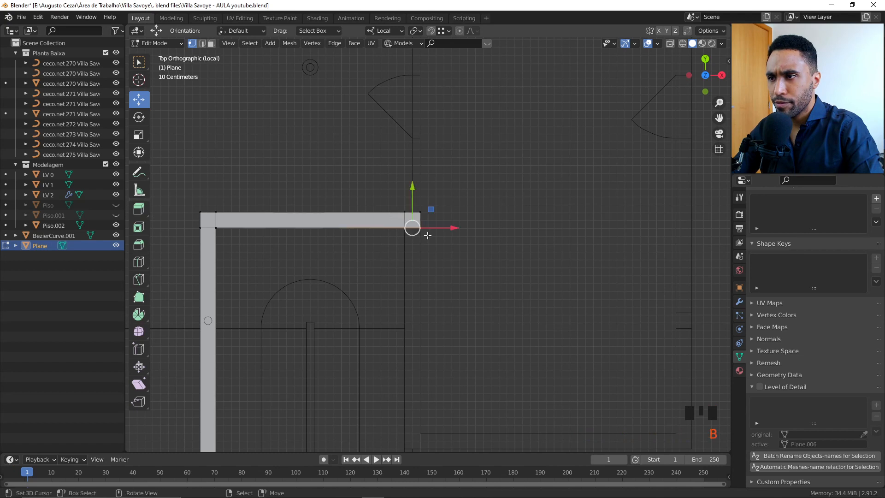
{"action": "scroll", "coordinate": [433, 256], "scroll_direction": "down", "scroll_amount": 3}
{"action": "middle_click_drag", "start_coordinate": [435, 263], "coordinate": [422, 187], "text": "shift"}
{"action": "key", "text": "e"}
{"action": "key", "text": "y"}
{"action": "left_click", "coordinate": [451, 289]}
{"action": "scroll", "coordinate": [461, 283], "scroll_direction": "down", "scroll_amount": 8}
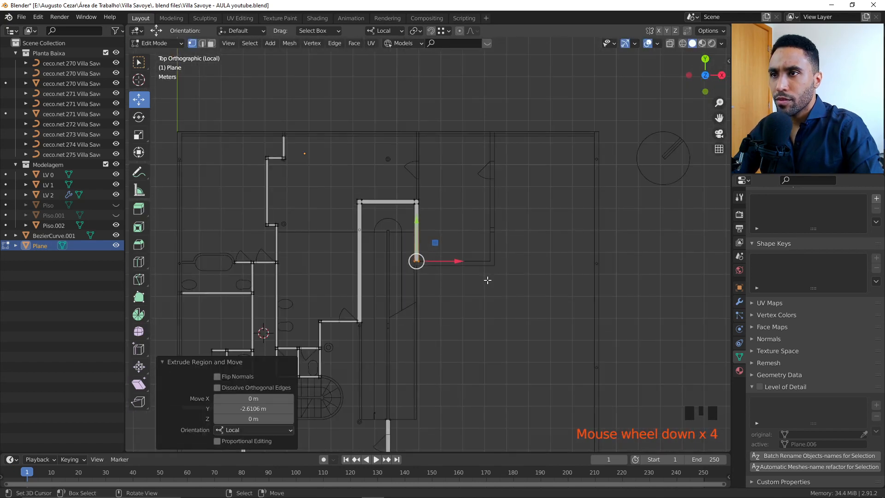
- Extrude the descending wall's lower end along Y to the horizontal wall's outer line, forming a corner block
{"action": "scroll", "coordinate": [441, 286], "scroll_direction": "up", "scroll_amount": 8}
{"action": "key", "text": "e"}
{"action": "key", "text": "y"}
{"action": "left_click", "coordinate": [415, 306]}
- Extrude the lower corner block's right edge about 3.25 m along X over the horizontal wall
{"action": "left_click_drag", "start_coordinate": [381, 300], "coordinate": [401, 350]}
{"action": "scroll", "coordinate": [401, 350], "scroll_direction": "down", "scroll_amount": 2}
{"action": "middle_click_drag", "start_coordinate": [460, 318], "coordinate": [390, 296], "text": "shift"}
{"action": "key", "text": "e"}
{"action": "key", "text": "x"}
{"action": "left_click", "coordinate": [539, 282]}
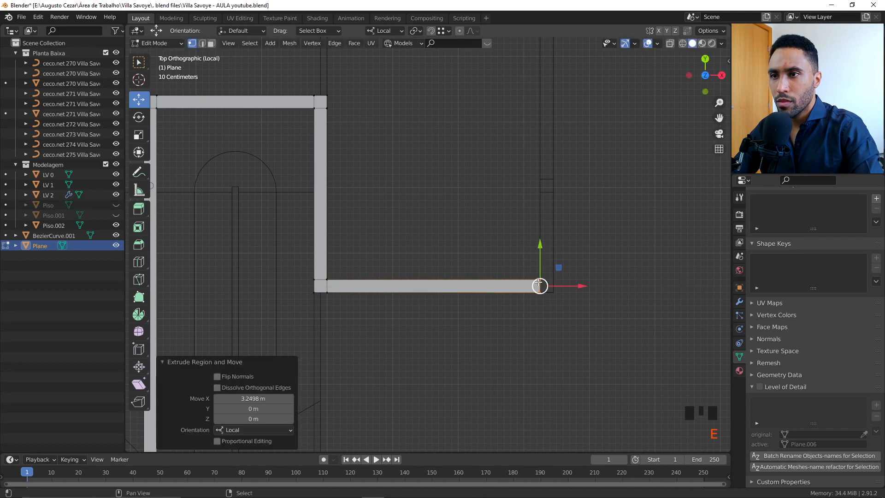
- Add a corner block at the horizontal wall's right end and extrude its upper edge about 5.70 m along Y to the outer wall
{"action": "scroll", "coordinate": [584, 285], "scroll_direction": "up", "scroll_amount": 2}
{"action": "middle_click_drag", "start_coordinate": [584, 286], "coordinate": [493, 294], "text": "shift"}
{"action": "key", "text": "alt+a"}
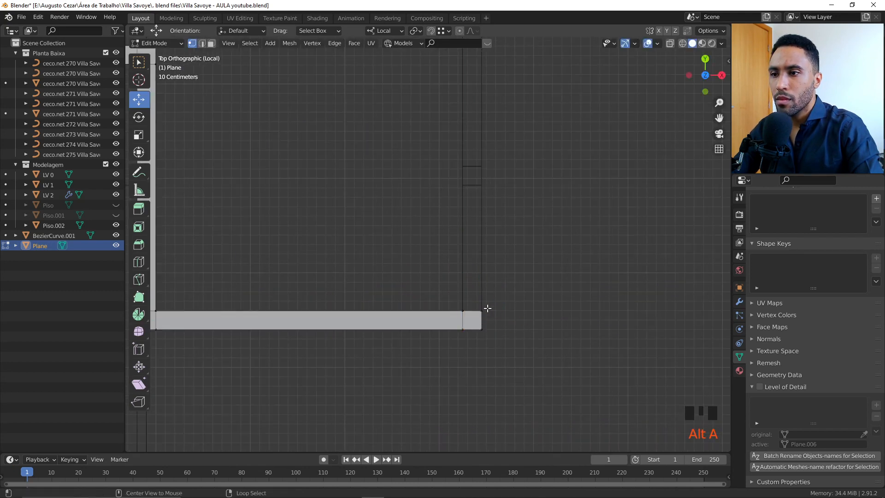
{"action": "key", "text": "b"}
{"action": "left_click_drag", "start_coordinate": [446, 319], "coordinate": [520, 256]}
{"action": "scroll", "coordinate": [521, 256], "scroll_direction": "down", "scroll_amount": 2}
{"action": "middle_click_drag", "start_coordinate": [521, 255], "coordinate": [474, 283], "text": "shift"}
{"action": "key", "text": "e"}
{"action": "key", "text": "y"}
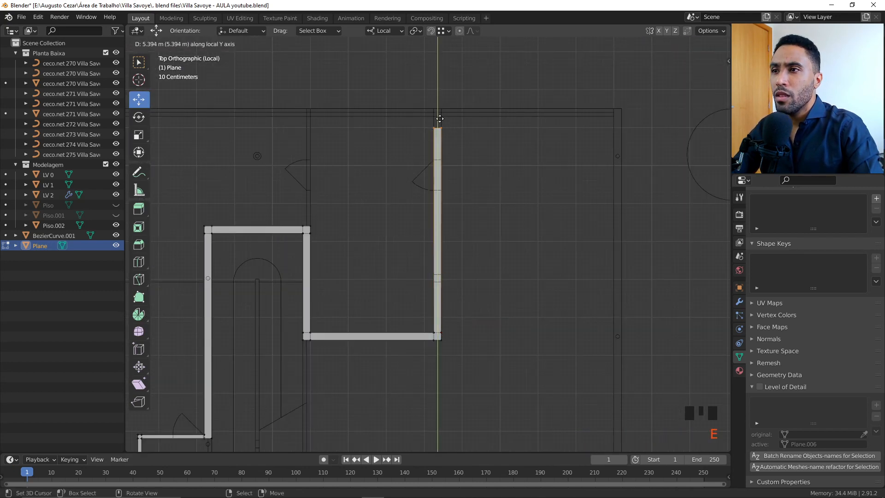
{"action": "left_click", "coordinate": [607, 122]}
{"action": "scroll", "coordinate": [610, 123], "scroll_direction": "down", "scroll_amount": 3}
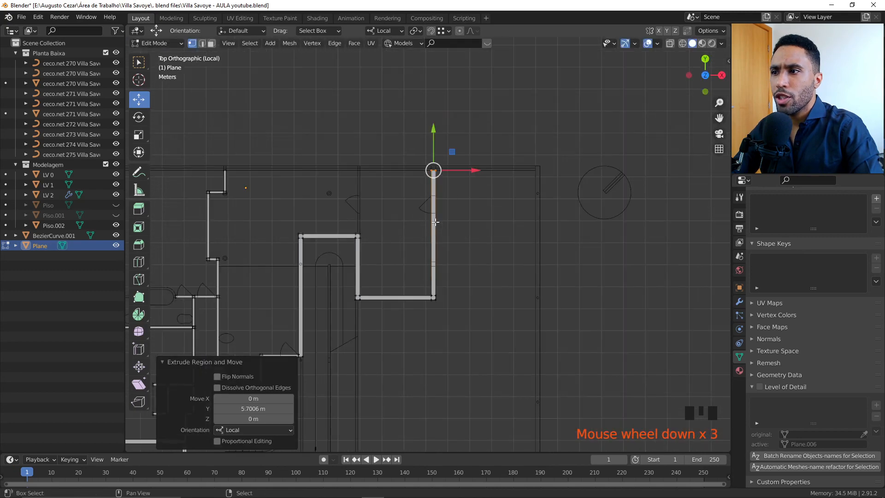
- Examine the traced walls around the ramp and the whole first-floor plan in perspective and top view
{"action": "middle_click_drag", "start_coordinate": [433, 222], "coordinate": [517, 201], "text": "shift"}
{"action": "left_click_drag", "start_coordinate": [418, 122], "coordinate": [476, 203]}
{"action": "scroll", "coordinate": [442, 251], "scroll_direction": "up", "scroll_amount": 2}
{"action": "left_click_drag", "start_coordinate": [346, 181], "coordinate": [461, 250]}
{"action": "scroll", "coordinate": [447, 256], "scroll_direction": "down", "scroll_amount": 3}
{"action": "middle_click_drag", "start_coordinate": [447, 257], "coordinate": [510, 249], "text": "shift"}
{"action": "scroll", "coordinate": [430, 228], "scroll_direction": "up", "scroll_amount": 5}
{"action": "scroll", "coordinate": [430, 228], "scroll_direction": "down", "scroll_amount": 5}
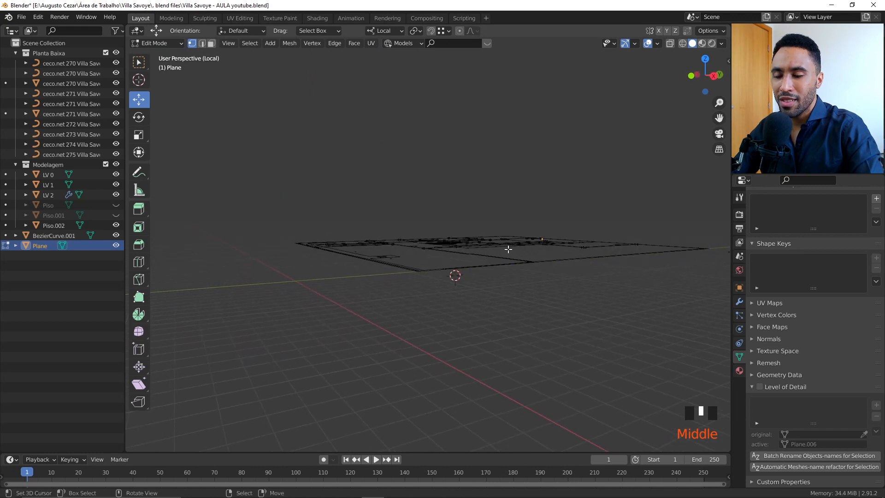
{"action": "key", "text": "KP_7"}
{"action": "middle_click_drag", "start_coordinate": [441, 184], "coordinate": [491, 284], "text": "shift"}
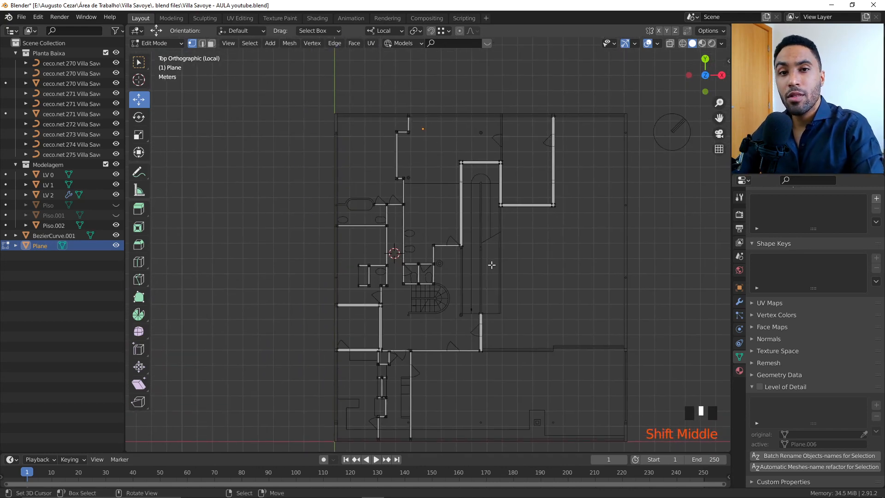
- Duplicate the end edge of the wall beside the bathtub in place
{"action": "scroll", "coordinate": [425, 199], "scroll_direction": "up", "scroll_amount": 4}
{"action": "middle_click_drag", "start_coordinate": [425, 199], "coordinate": [515, 256], "text": "shift"}
{"action": "scroll", "coordinate": [495, 259], "scroll_direction": "up", "scroll_amount": 3}
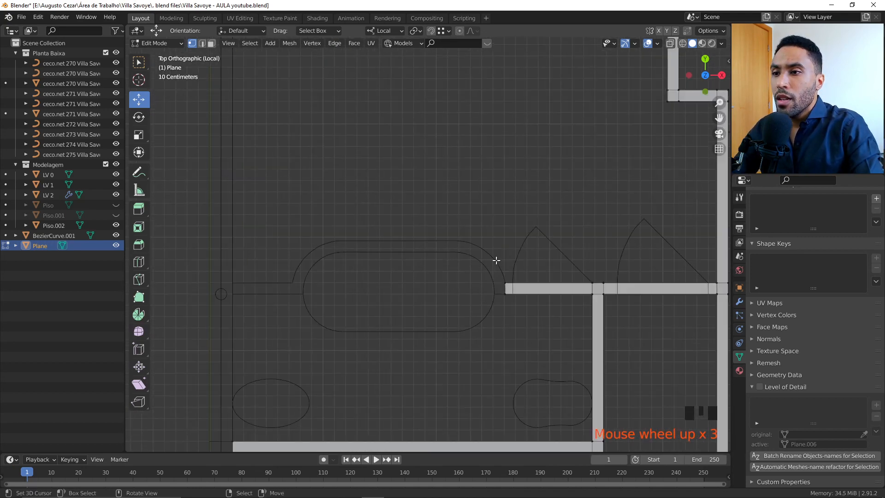
{"action": "key", "text": "b"}
{"action": "left_click_drag", "start_coordinate": [486, 265], "coordinate": [506, 307]}
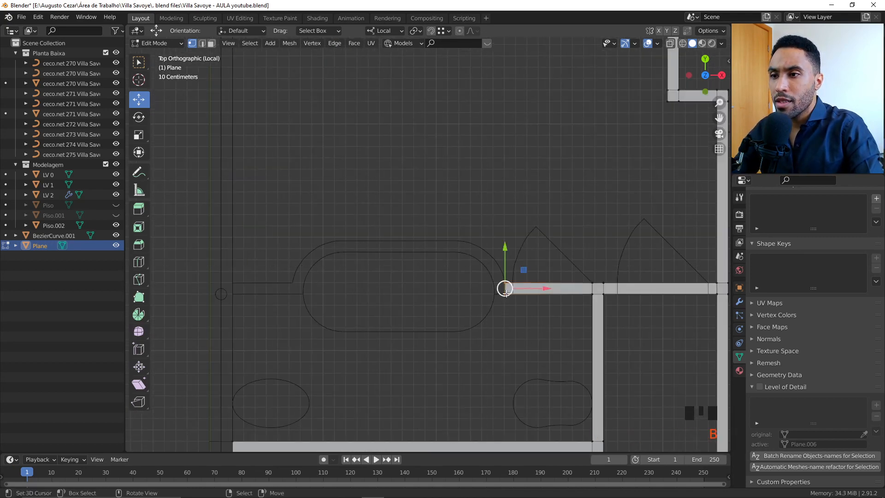
{"action": "key", "text": "shift+d"}
{"action": "key", "text": "Escape"}
{"action": "key", "text": "e"}
{"action": "key", "text": "x"}
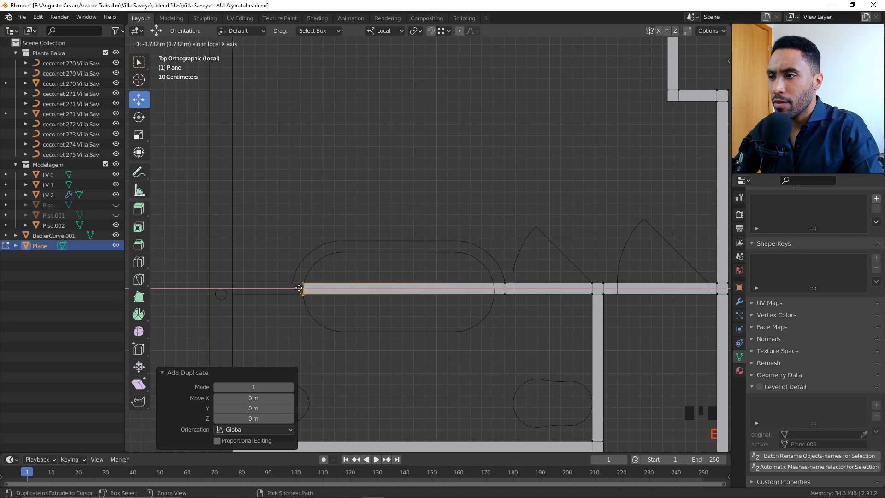
{"action": "left_click", "coordinate": [292, 281]}
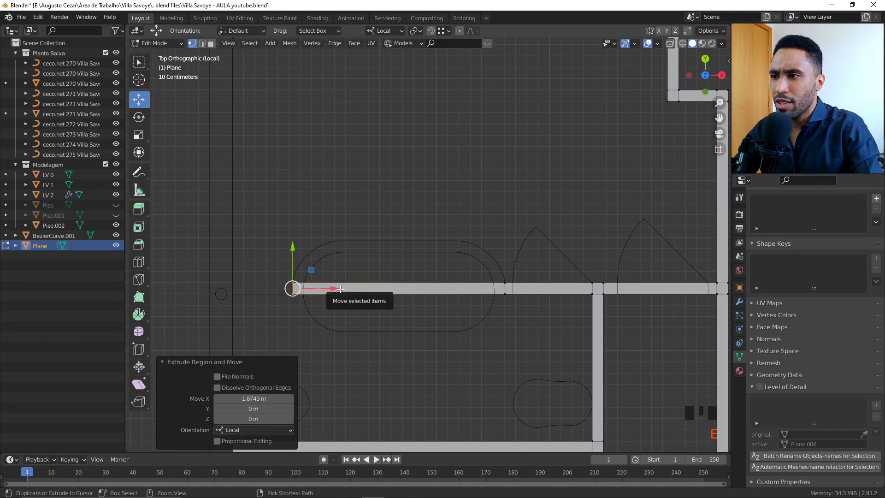
{"action": "key", "text": "ctrl+z"}
- Extrude the duplicated edge along X to the bathtub's inner outline, forming a corner block
{"action": "key", "text": "e"}
{"action": "key", "text": "x"}
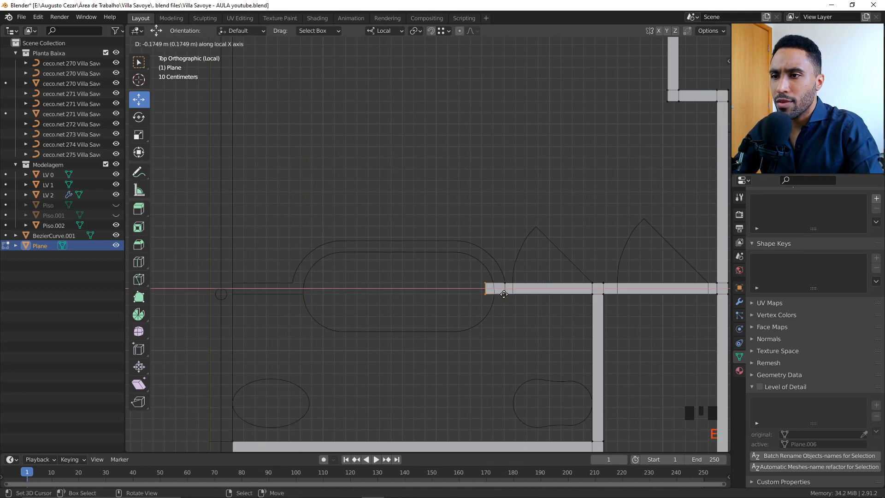
{"action": "left_click", "coordinate": [491, 288]}
- Extrude the corner block's upper edge about 0.27 m along Y and another 0.10 m to the bathtub wall's outer line
{"action": "key", "text": "b"}
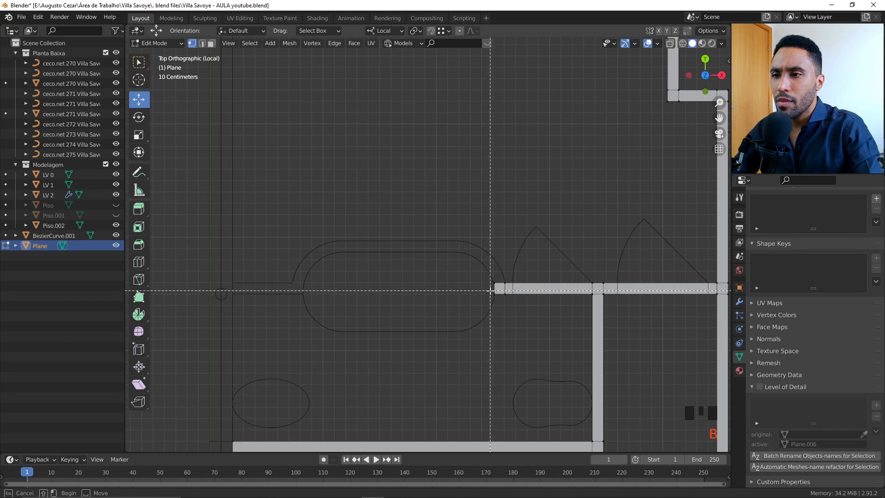
{"action": "left_click_drag", "start_coordinate": [493, 297], "coordinate": [504, 269]}
{"action": "key", "text": "e"}
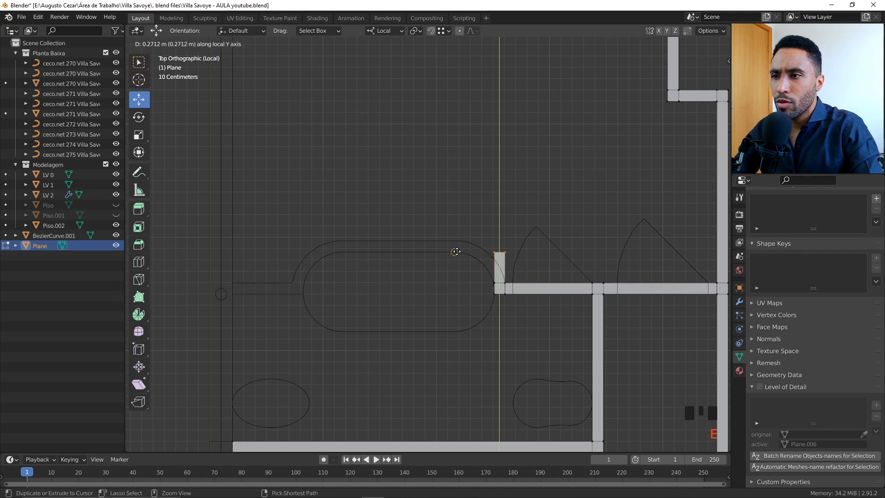
{"action": "left_click", "coordinate": [464, 253]}
{"action": "key", "text": "e"}
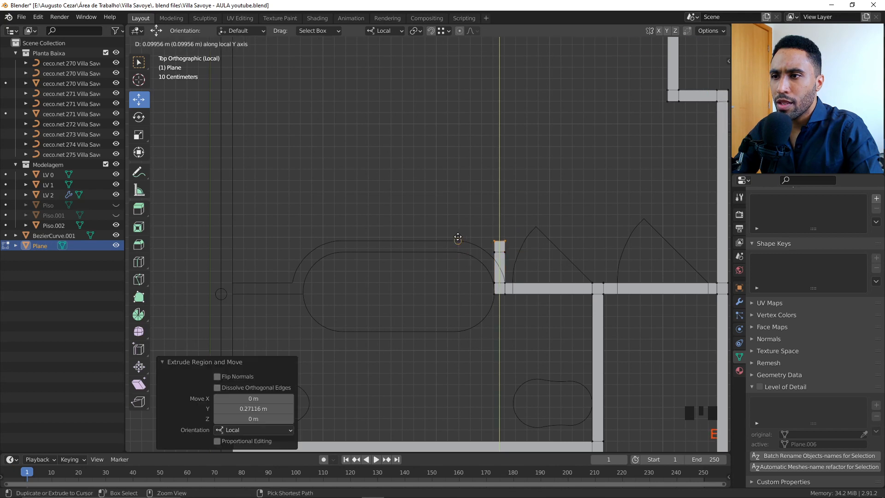
{"action": "left_click", "coordinate": [452, 238]}
- Extrude the raised block's left edge along X over the bathtub wall to the far side of its outer outline
{"action": "key", "text": "e"}
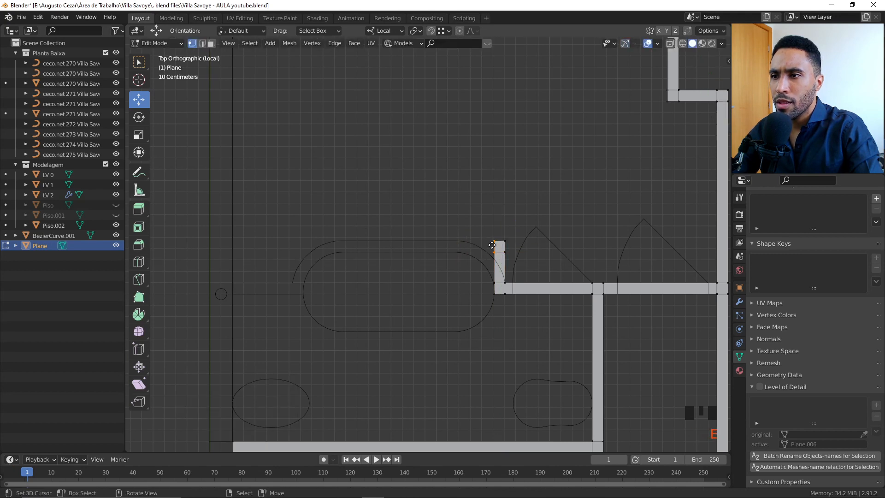
{"action": "key", "text": "x"}
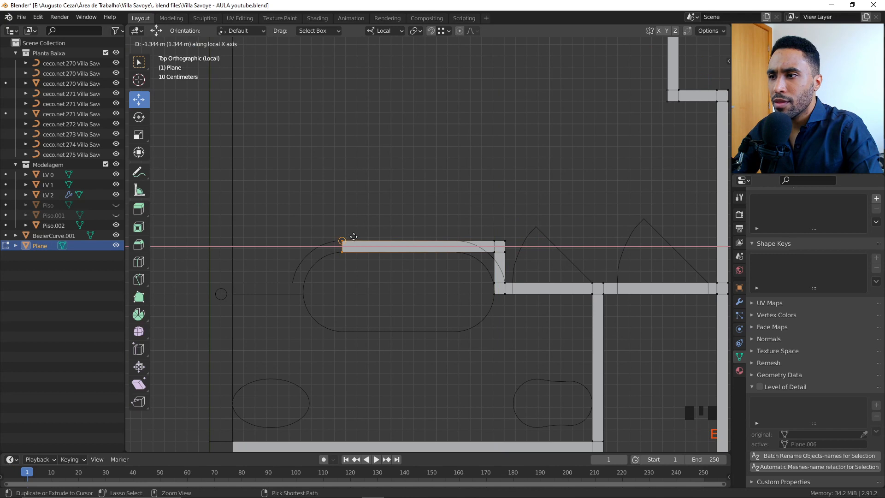
{"action": "left_click", "coordinate": [354, 236]}
{"action": "left_click_drag", "start_coordinate": [384, 247], "coordinate": [307, 274]}
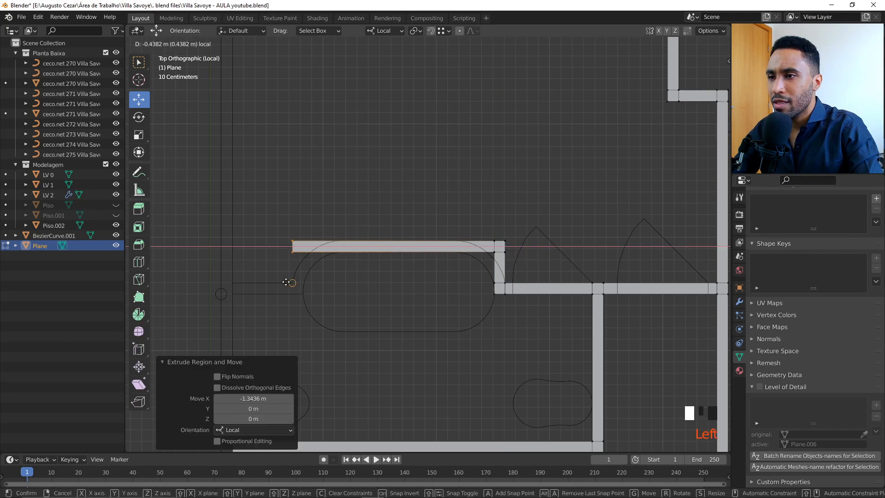
{"action": "left_click_drag", "start_coordinate": [308, 291], "coordinate": [290, 285]}
- Add a centred loop cut to the wall above the bathtub and delete the vertices of its left half
{"action": "key", "text": "ctrl+r"}
{"action": "left_click", "coordinate": [398, 233]}
{"action": "right_click", "coordinate": [398, 234]}
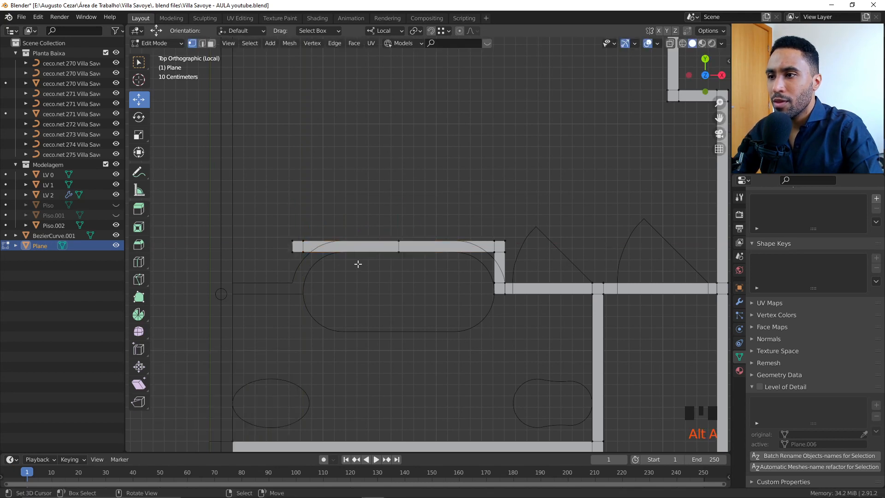
{"action": "left_click_drag", "start_coordinate": [358, 262], "coordinate": [222, 217]}
{"action": "key", "text": "x"}
{"action": "left_click", "coordinate": [290, 275]}
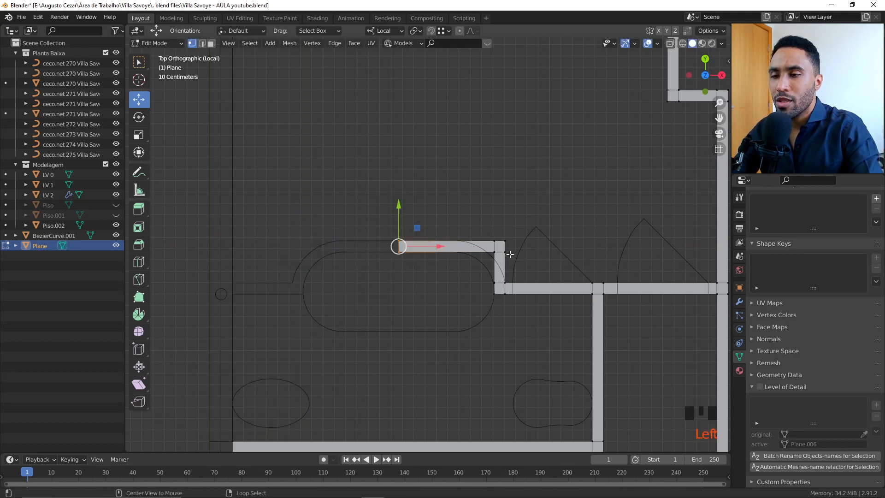
- Bevel the inner corner vertex of the bathtub wall 0.365 m wide with 8 segments
{"action": "left_click_drag", "start_coordinate": [477, 230], "coordinate": [519, 257]}
{"action": "key", "text": "ctrl+b"}
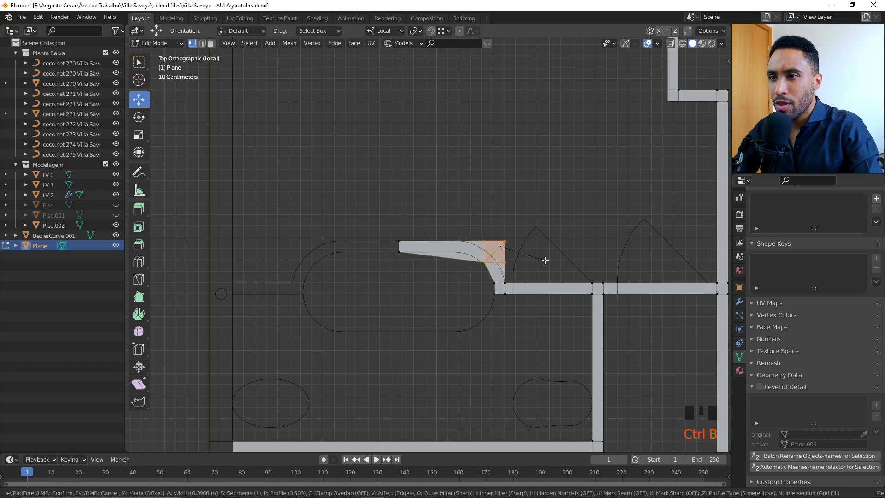
{"action": "key", "text": "Escape"}
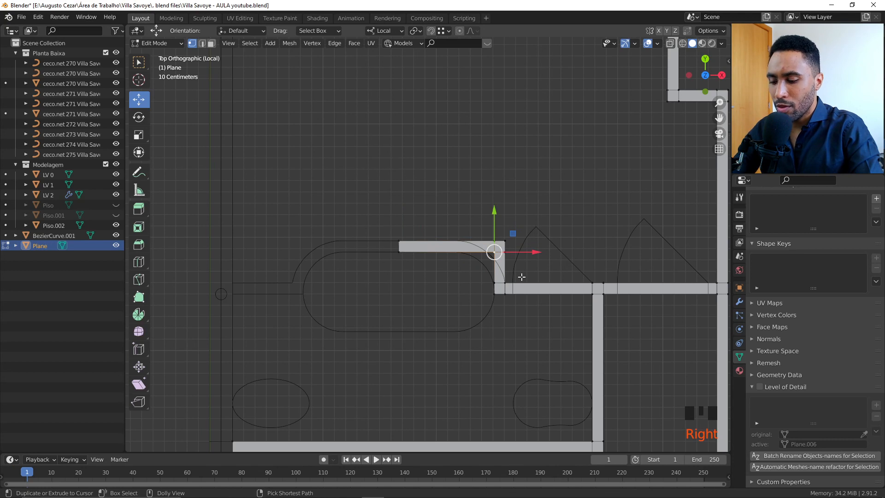
{"action": "key", "text": "ctrl+shift+b"}
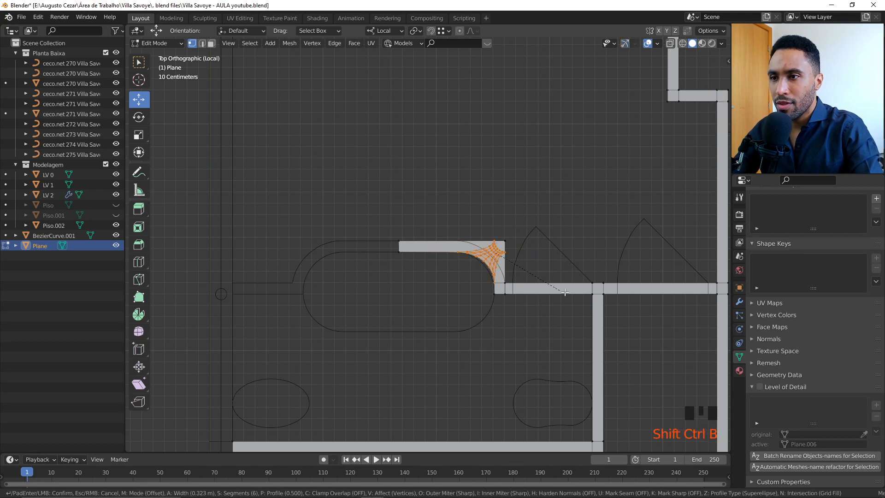
{"action": "scroll", "coordinate": [564, 292], "scroll_direction": "up", "scroll_amount": 2}
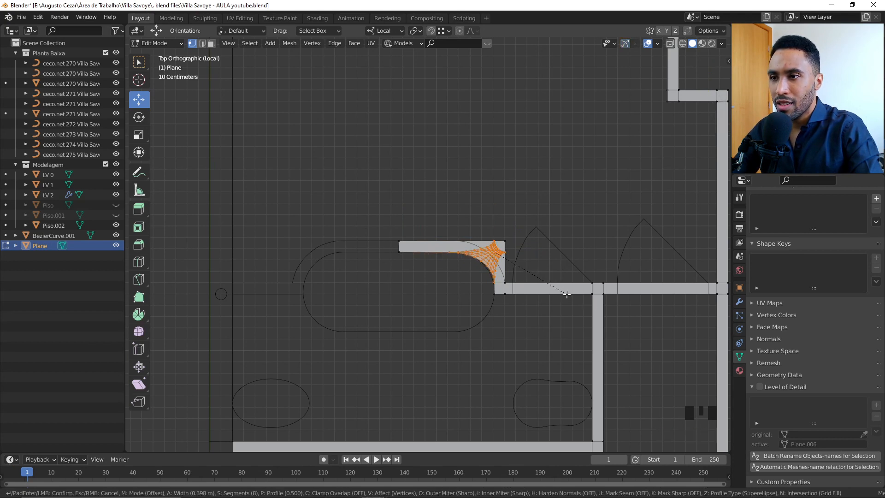
{"action": "left_click", "coordinate": [565, 292]}
- Simplify the bevelled corner's mesh with Limited Dissolve
{"action": "scroll", "coordinate": [571, 277], "scroll_direction": "up", "scroll_amount": 6}
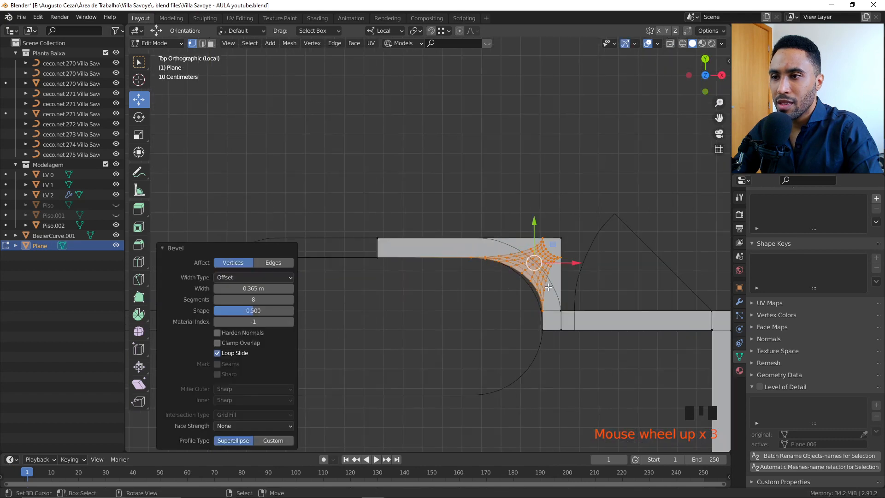
{"action": "middle_click_drag", "start_coordinate": [640, 284], "coordinate": [516, 284], "text": "shift"}
{"action": "key", "text": "x"}
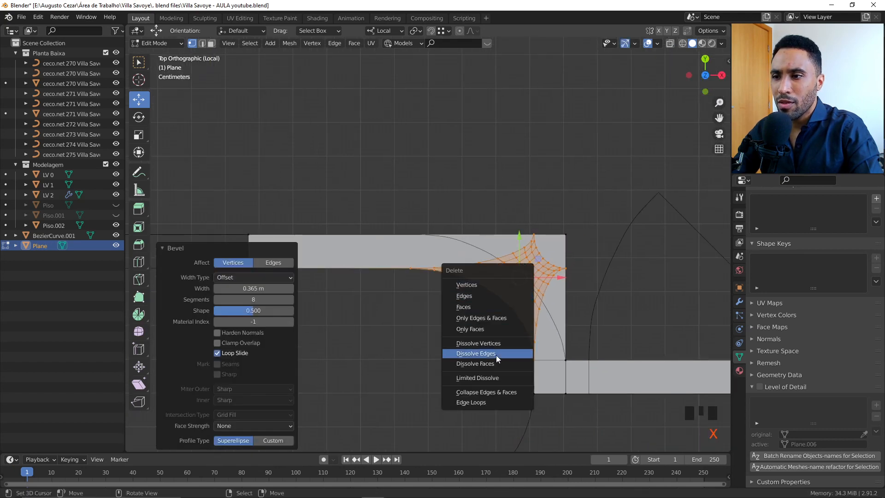
{"action": "left_click", "coordinate": [495, 376]}
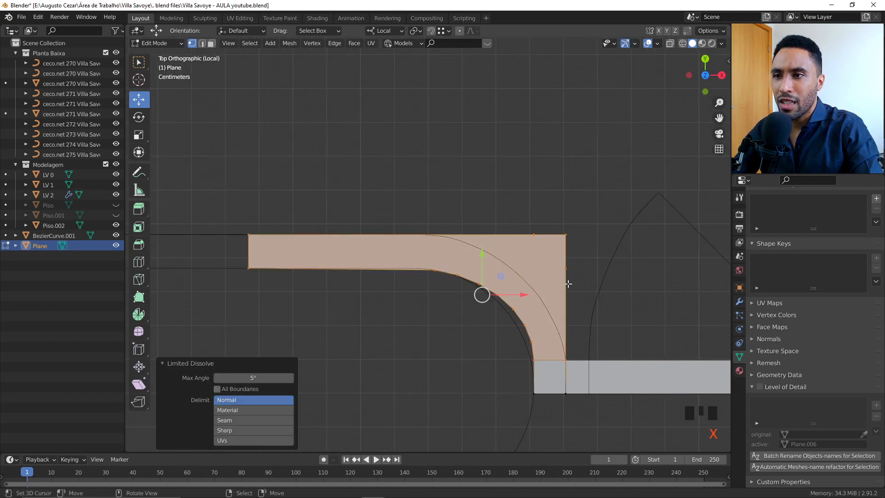
- Slide the two leftover vertices beside the outer corner of the bathtub wall onto the corner point
{"action": "key", "text": "alt+a"}
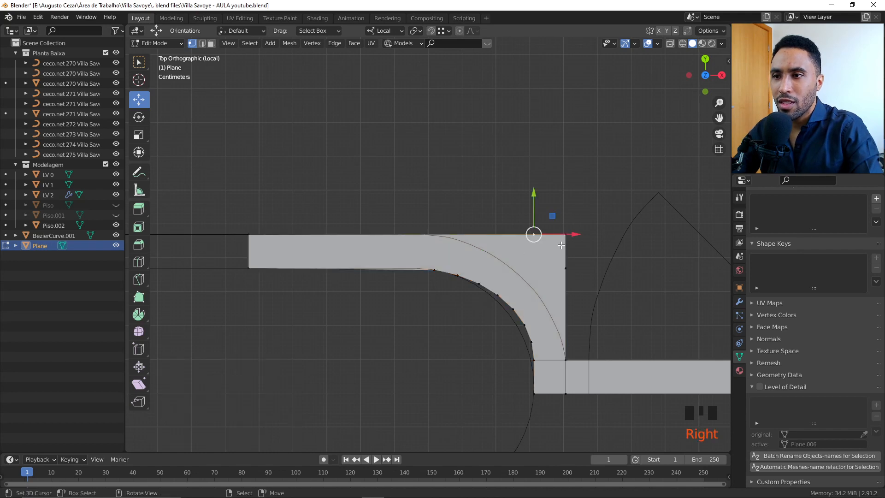
{"action": "key", "text": "g"}
{"action": "key", "text": "g"}
{"action": "left_click", "coordinate": [650, 239]}
{"action": "key", "text": "g"}
{"action": "key", "text": "g"}
{"action": "left_click", "coordinate": [587, 171]}
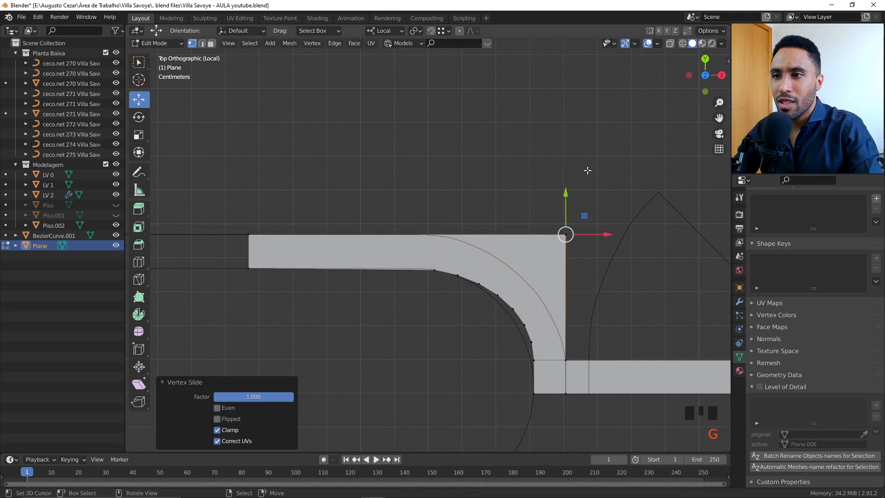
- Merge the overlapping vertices at the outer corner of the bathtub wall by distance
{"action": "left_click", "coordinate": [637, 263]}
{"action": "key", "text": "m"}
{"action": "left_click", "coordinate": [572, 231]}
{"action": "key", "text": "alt+a"}
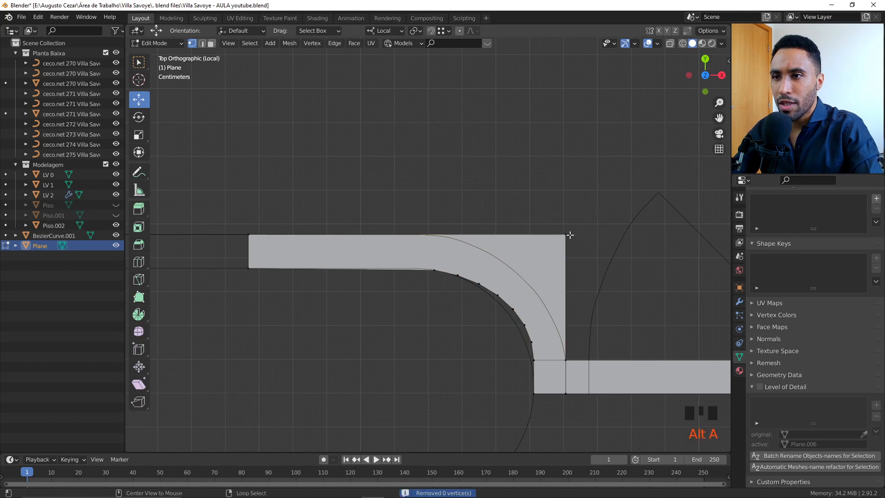
{"action": "key", "text": "a"}
{"action": "key", "text": "alt+a"}
{"action": "key", "text": "b"}
{"action": "left_click_drag", "start_coordinate": [577, 403], "coordinate": [540, 206]}
- Enable X-ray display and merge the overlapping vertices hidden at the bathtub wall's outer corner by distance
{"action": "scroll", "coordinate": [457, 259], "scroll_direction": "down", "scroll_amount": 3}
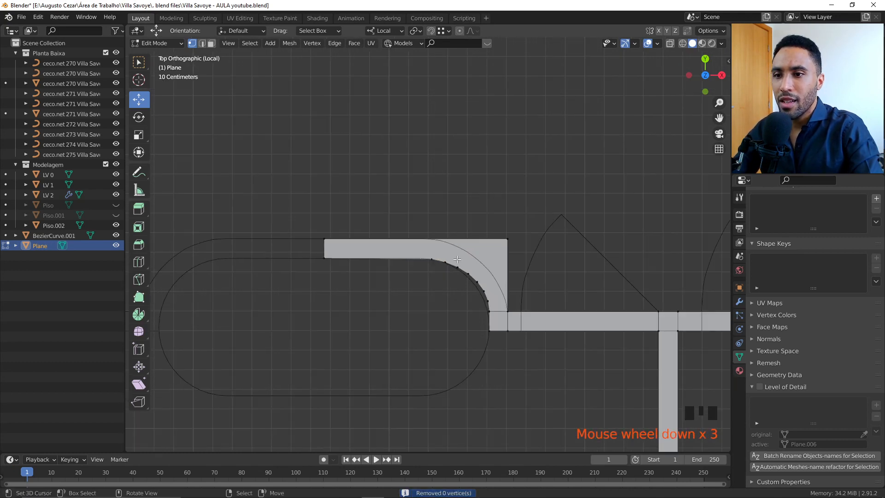
{"action": "left_click_drag", "start_coordinate": [292, 210], "coordinate": [538, 278]}
{"action": "key", "text": "ctrl+l"}
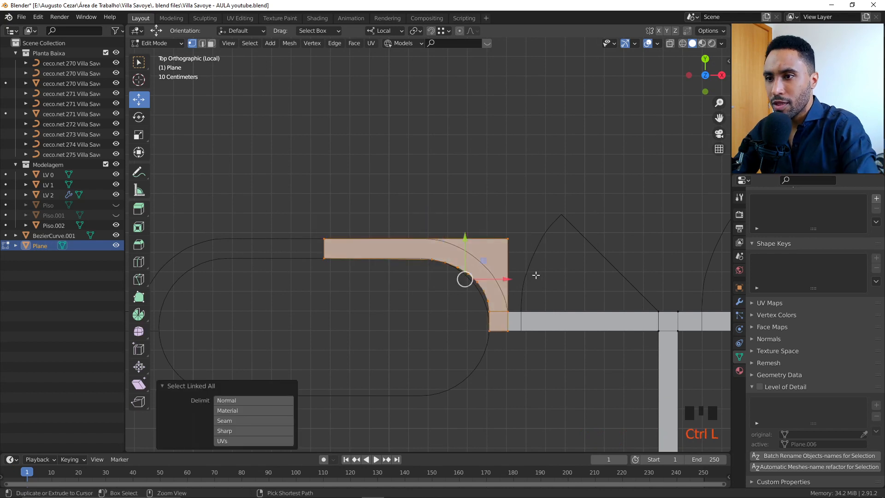
{"action": "middle_click_drag", "start_coordinate": [424, 319], "coordinate": [406, 257], "text": "shift"}
{"action": "scroll", "coordinate": [405, 256], "scroll_direction": "up", "scroll_amount": 3}
{"action": "key", "text": "alt+a"}
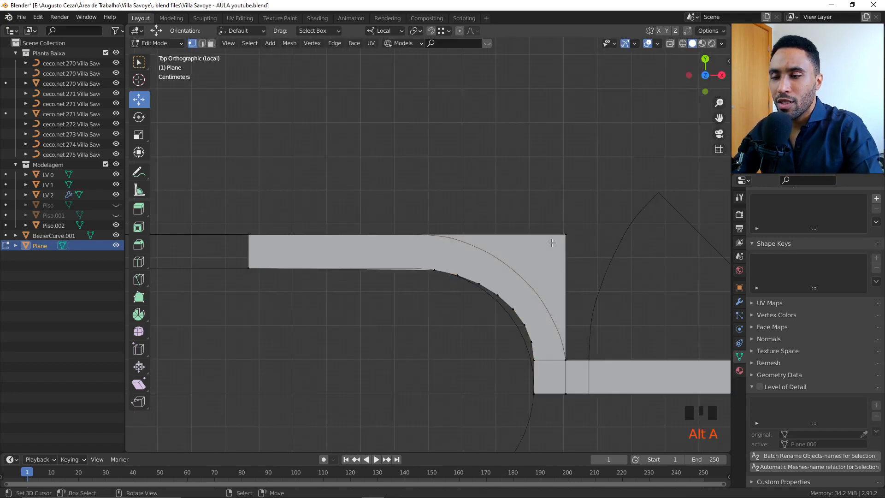
{"action": "key", "text": "z"}
{"action": "left_click", "coordinate": [524, 286]}
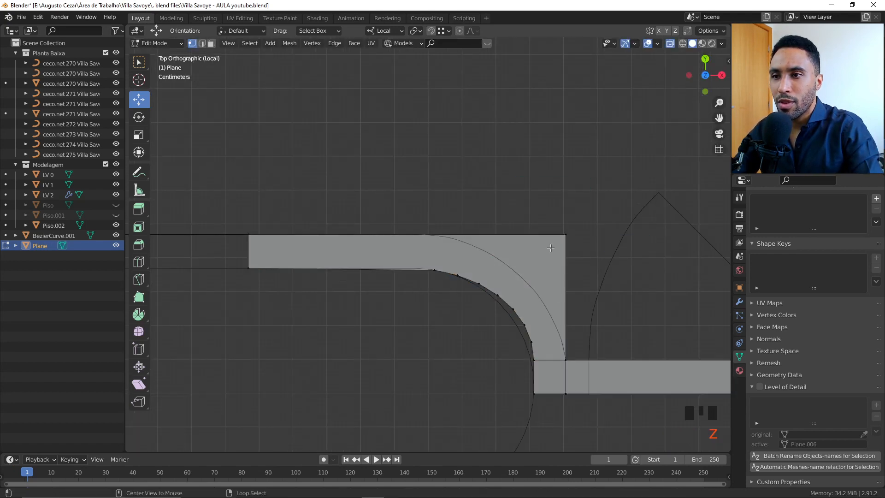
{"action": "key", "text": "m"}
{"action": "left_click", "coordinate": [591, 261]}
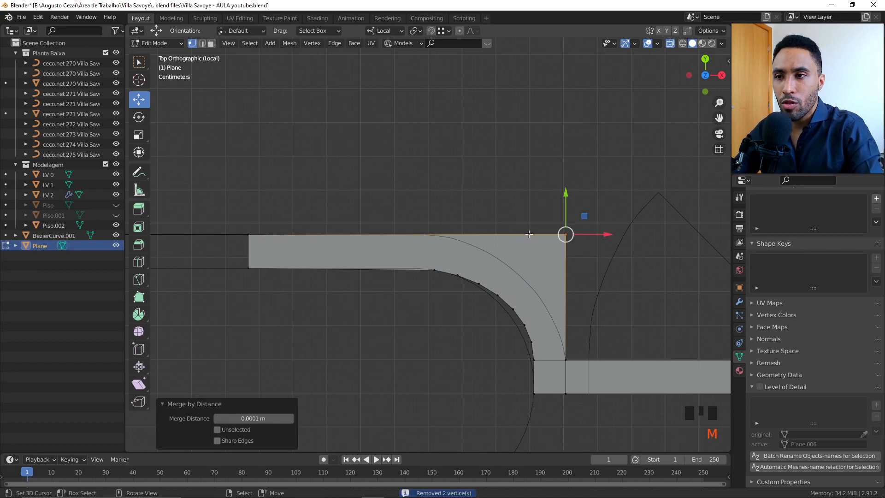
- Bevel the outer corner vertex of the bathtub wall 0.446 m wide with 8 segments
{"action": "key", "text": "shift+ctrl+b"}
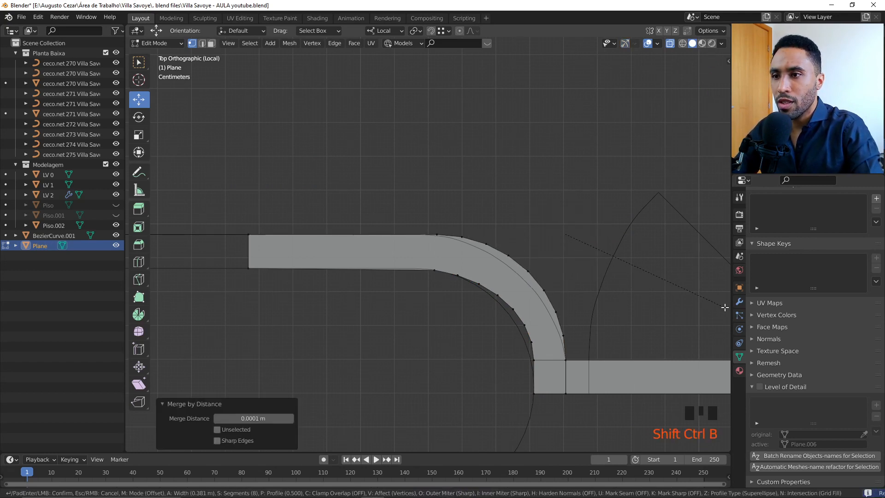
{"action": "key", "text": "Return"}
{"action": "key", "text": "Tab"}
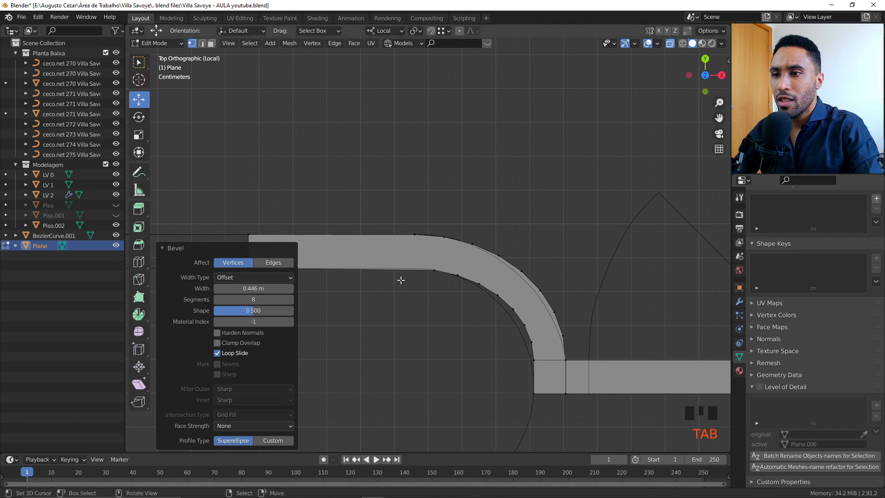
{"action": "middle_click_drag", "start_coordinate": [576, 304], "coordinate": [494, 256]}
{"action": "key", "text": "Tab"}
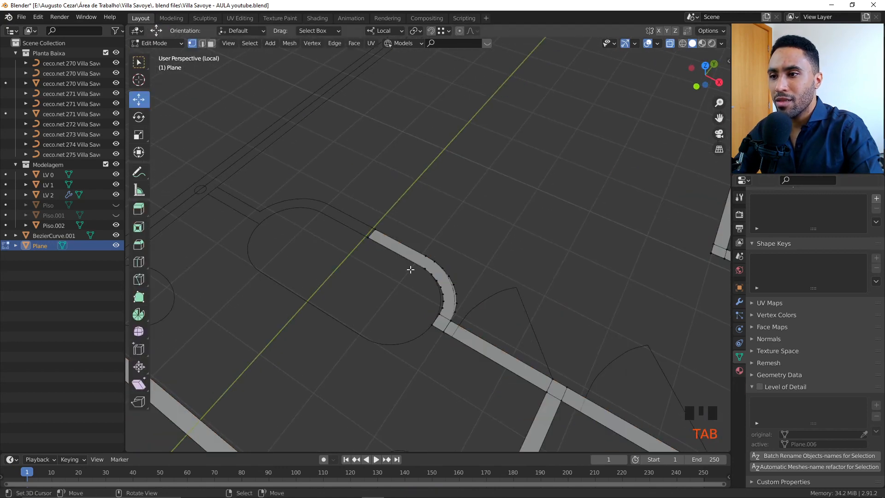
{"action": "key", "text": "Tab"}
{"action": "key", "text": "Tab"}
- Delete all vertices of the curved bathtub wall piece and turn X-ray display off
{"action": "key", "text": "ctrl+l"}
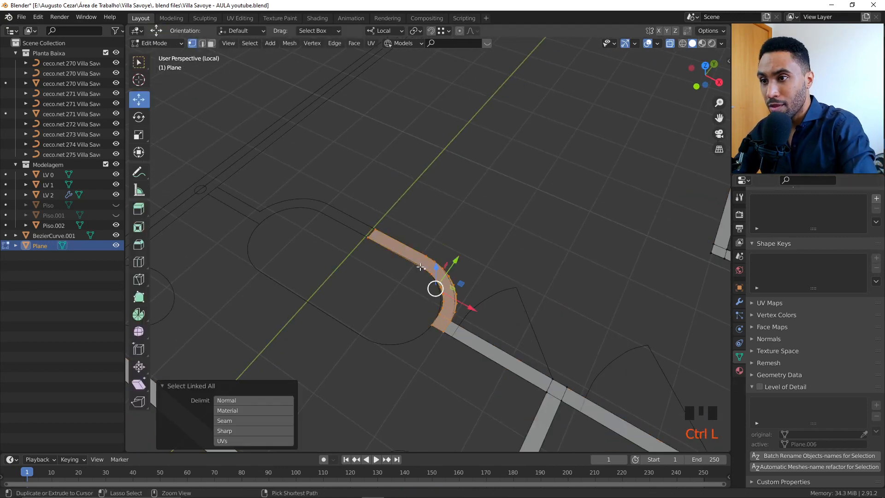
{"action": "key", "text": "Delete"}
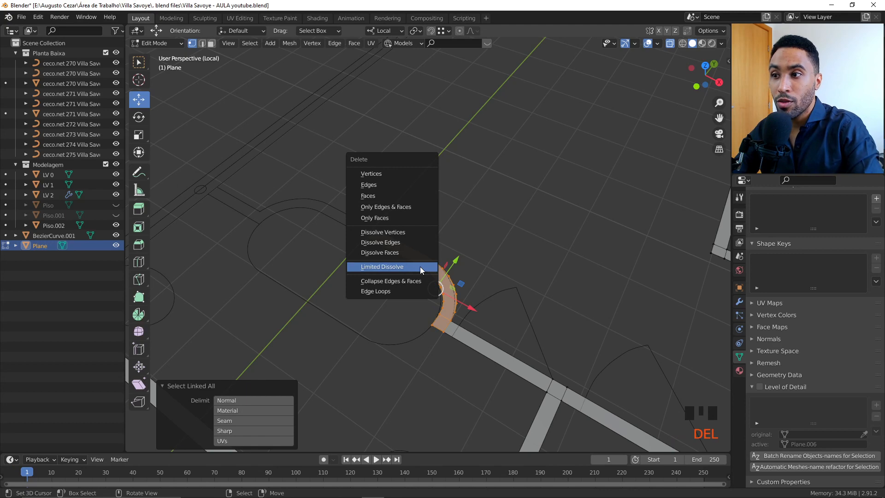
{"action": "left_click", "coordinate": [388, 174]}
{"action": "key", "text": "Tab"}
{"action": "scroll", "coordinate": [477, 274], "scroll_direction": "down", "scroll_amount": 4}
{"action": "key", "text": "alt+a"}
{"action": "scroll", "coordinate": [488, 333], "scroll_direction": "down", "scroll_amount": 3}
{"action": "key", "text": "z"}
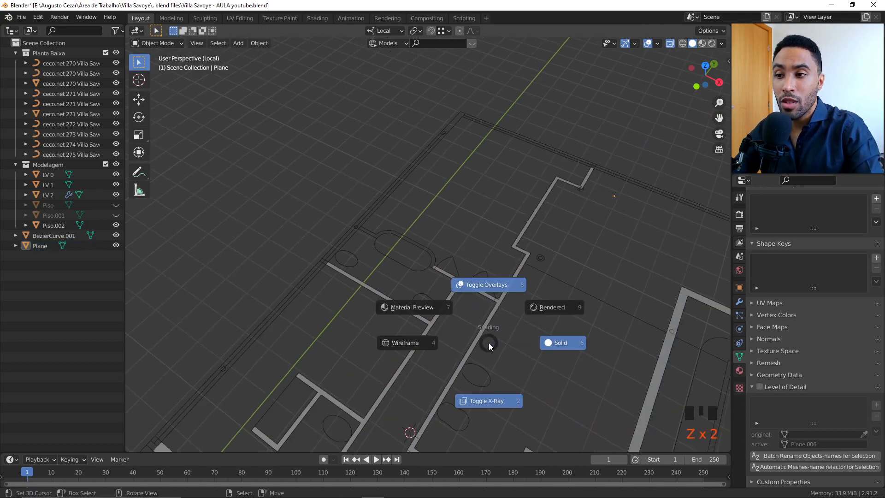
{"action": "left_click", "coordinate": [478, 409]}
- Duplicate the square at the toilet block's outer corner near the spiral stair along X onto the near ramp wall line
{"action": "scroll", "coordinate": [527, 407], "scroll_direction": "down", "scroll_amount": 5}
{"action": "middle_click_drag", "start_coordinate": [527, 407], "coordinate": [458, 307], "text": "shift"}
{"action": "scroll", "coordinate": [457, 307], "scroll_direction": "up", "scroll_amount": 2}
{"action": "key", "text": "KP_7"}
{"action": "scroll", "coordinate": [452, 338], "scroll_direction": "up", "scroll_amount": 4}
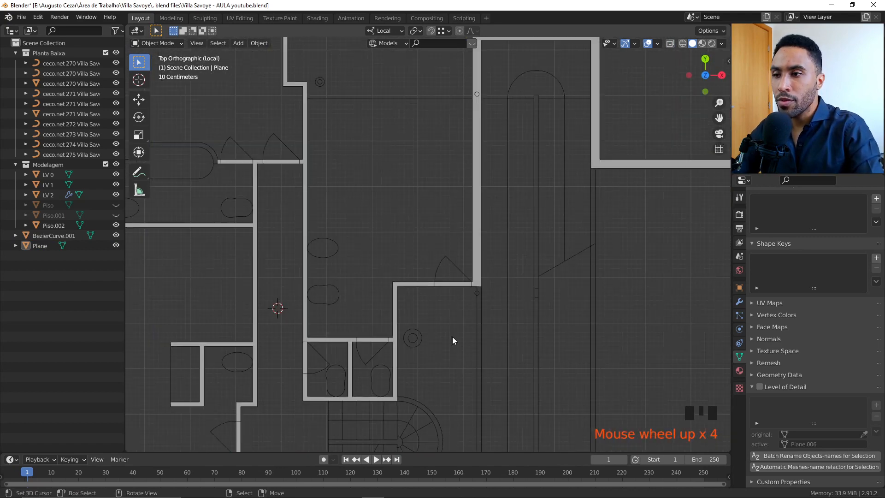
{"action": "scroll", "coordinate": [419, 258], "scroll_direction": "up", "scroll_amount": 3}
{"action": "key", "text": "Tab"}
{"action": "left_click", "coordinate": [340, 358]}
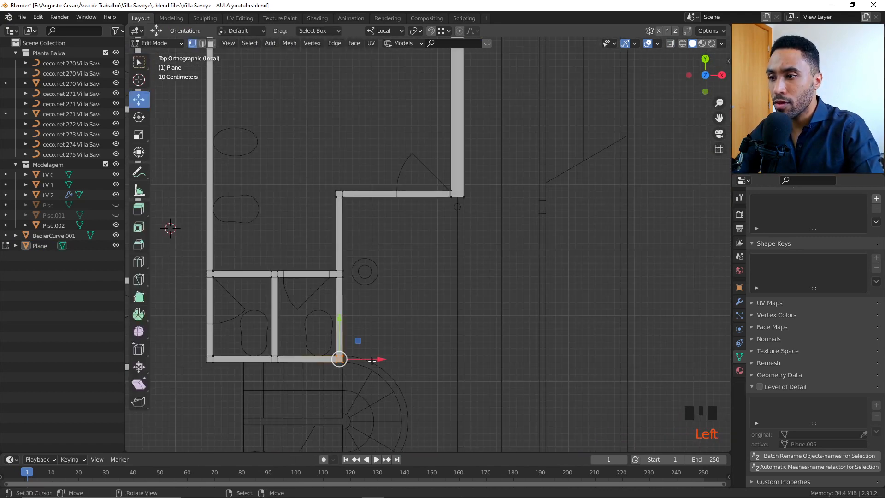
{"action": "key", "text": "shift+d"}
{"action": "key", "text": "x"}
{"action": "left_click", "coordinate": [463, 251]}
- Stretch the copied square about 2.42 m up to the thick ramp wall and down to the ramp's lower end
{"action": "key", "text": "b"}
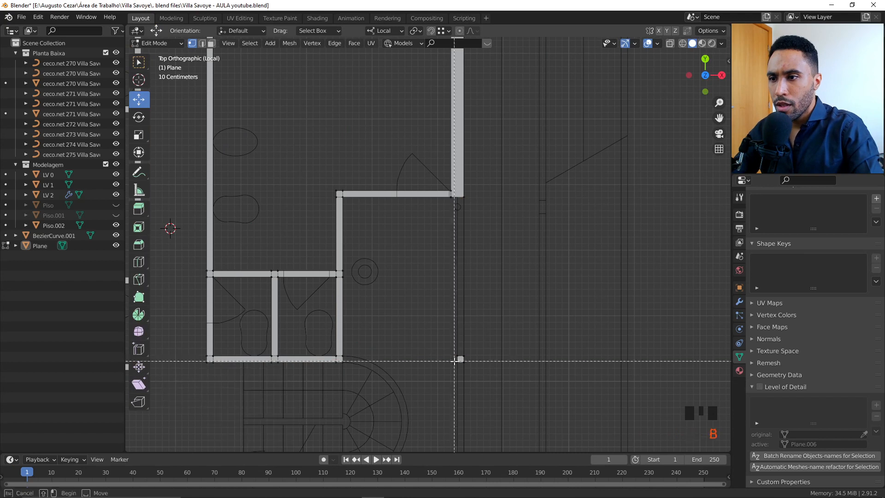
{"action": "left_click_drag", "start_coordinate": [453, 360], "coordinate": [481, 335]}
{"action": "key", "text": "g"}
{"action": "key", "text": "y"}
{"action": "left_click", "coordinate": [451, 202]}
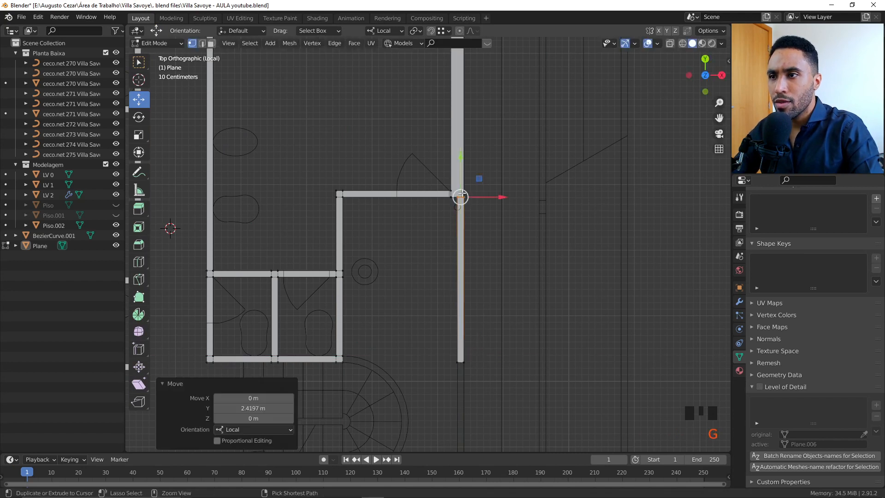
{"action": "middle_click_drag", "start_coordinate": [452, 201], "coordinate": [435, 125], "text": "shift"}
{"action": "left_click", "coordinate": [445, 285]}
{"action": "left_click_drag", "start_coordinate": [445, 285], "coordinate": [451, 408]}
- Duplicate the thin ramp wall along X onto the ramp's central divider line
{"action": "key", "text": "ctrl+l"}
{"action": "scroll", "coordinate": [497, 298], "scroll_direction": "down", "scroll_amount": 2}
{"action": "middle_click_drag", "start_coordinate": [497, 298], "coordinate": [430, 293], "text": "shift"}
{"action": "key", "text": "shift+d"}
{"action": "key", "text": "x"}
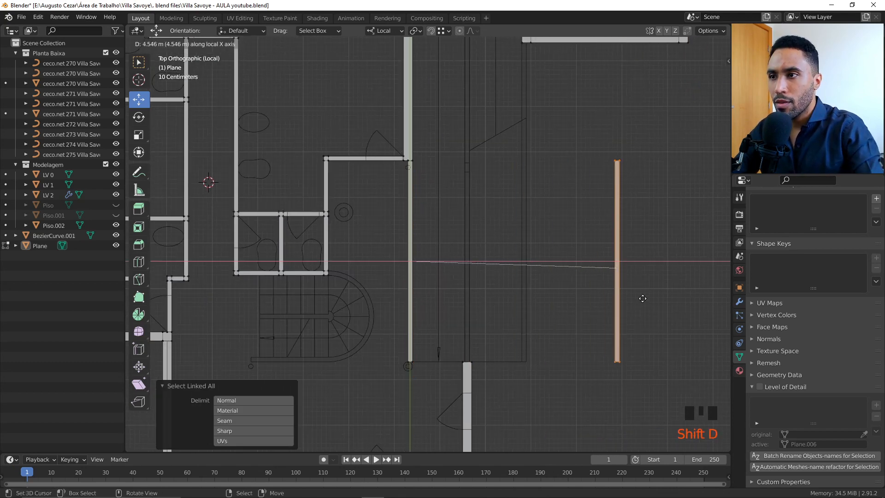
{"action": "left_click", "coordinate": [487, 194]}
{"action": "middle_click_drag", "start_coordinate": [487, 195], "coordinate": [454, 302], "text": "shift"}
{"action": "key", "text": "alt+a"}
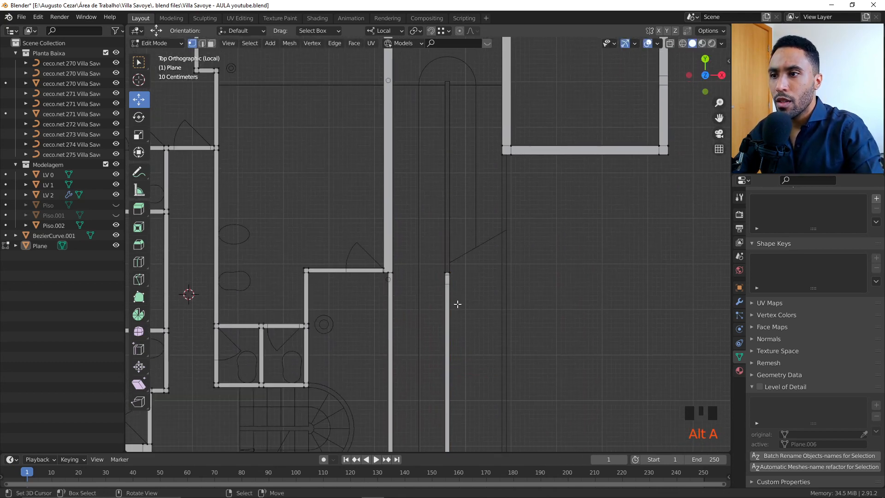
- Extend the upper end of the central ramp divider about 4.2 m along Y to the ramp landing
{"action": "left_click", "coordinate": [447, 273]}
{"action": "left_click_drag", "start_coordinate": [447, 273], "coordinate": [454, 75]}
{"action": "scroll", "coordinate": [462, 300], "scroll_direction": "down", "scroll_amount": 3}
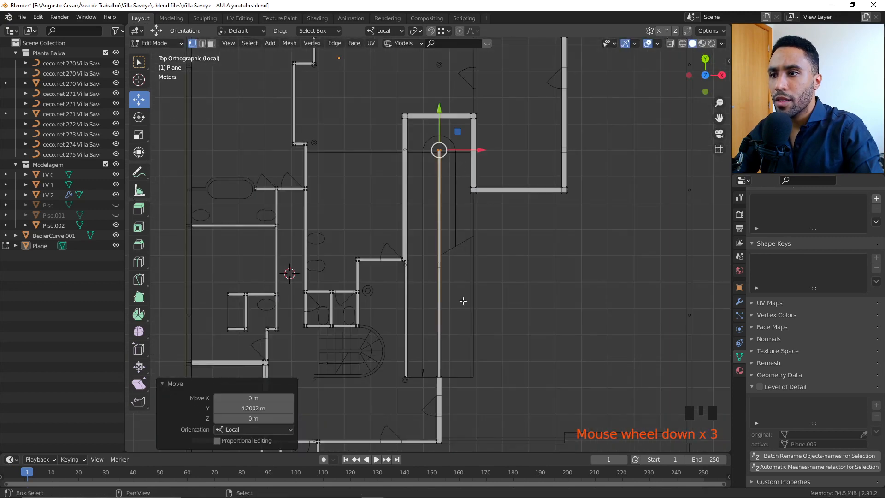
- Duplicate the central ramp divider about 1.25 m along X onto the ramp's far side
{"action": "middle_click_drag", "start_coordinate": [462, 300], "coordinate": [433, 229], "text": "shift"}
{"action": "key", "text": "ctrl+l"}
{"action": "key", "text": "shift+d"}
{"action": "key", "text": "x"}
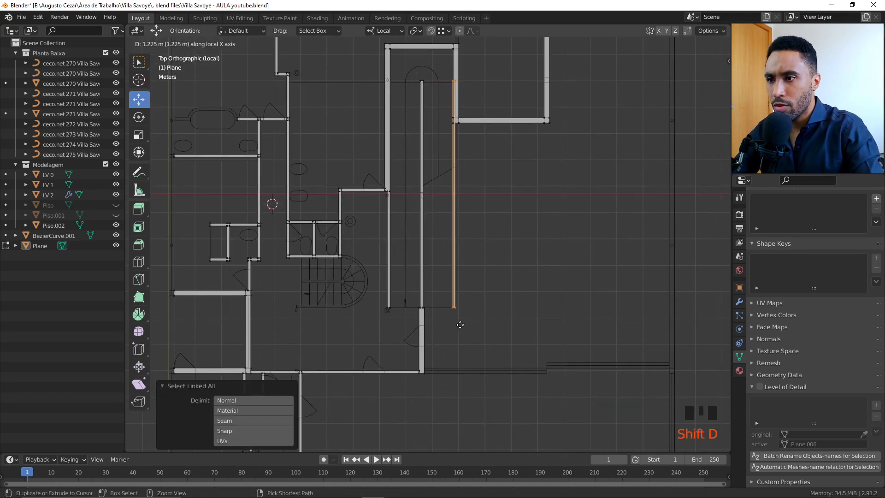
{"action": "left_click", "coordinate": [462, 300]}
{"action": "middle_click_drag", "start_coordinate": [463, 300], "coordinate": [462, 285], "text": "shift"}
{"action": "scroll", "coordinate": [505, 180], "scroll_direction": "up", "scroll_amount": 3}
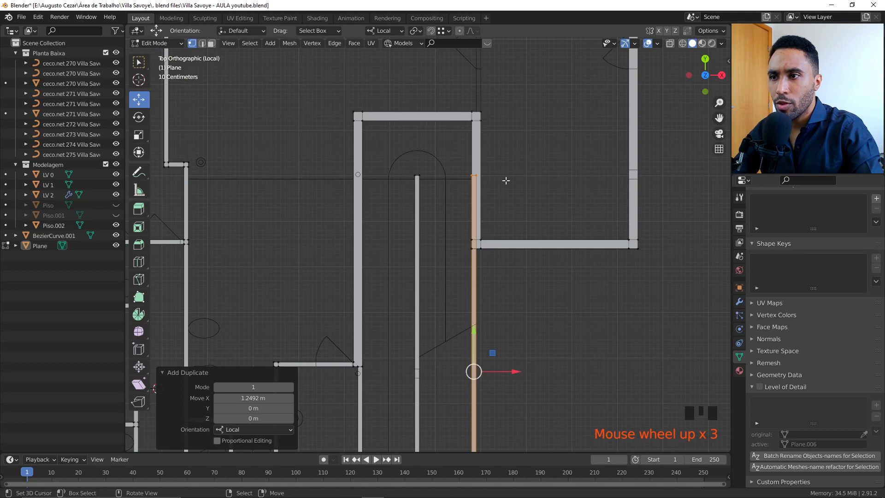
- Shorten the far ramp wall by moving its upper end about 1.61 m down along Y to the thick wall corner
{"action": "scroll", "coordinate": [490, 201], "scroll_direction": "down", "scroll_amount": 6}
{"action": "scroll", "coordinate": [490, 201], "scroll_direction": "up", "scroll_amount": 4}
{"action": "key", "text": "g"}
{"action": "key", "text": "y"}
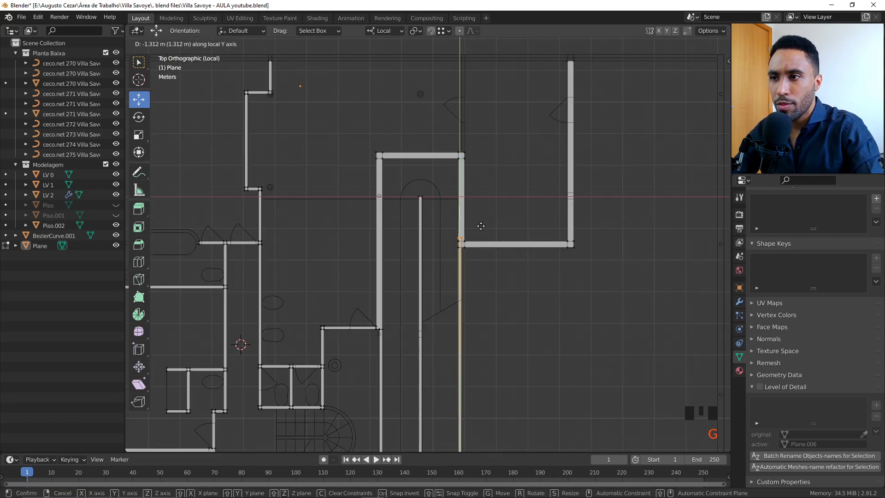
{"action": "left_click", "coordinate": [465, 252]}
- Select all first-floor wall outlines, leave local view and show the whole house in front view
{"action": "scroll", "coordinate": [473, 301], "scroll_direction": "down", "scroll_amount": 4}
{"action": "scroll", "coordinate": [484, 297], "scroll_direction": "down", "scroll_amount": 2}
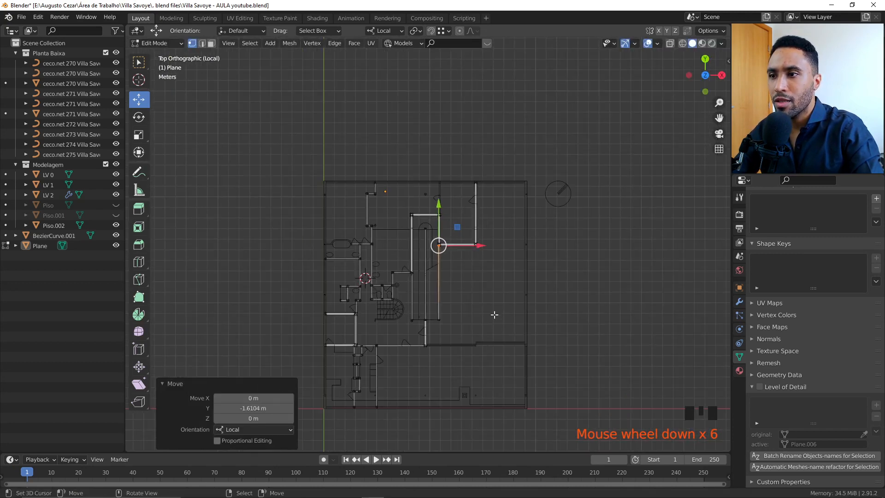
{"action": "middle_click_drag", "start_coordinate": [487, 304], "coordinate": [450, 262]}
{"action": "scroll", "coordinate": [449, 250], "scroll_direction": "up", "scroll_amount": 1}
{"action": "scroll", "coordinate": [450, 250], "scroll_direction": "up", "scroll_amount": 2}
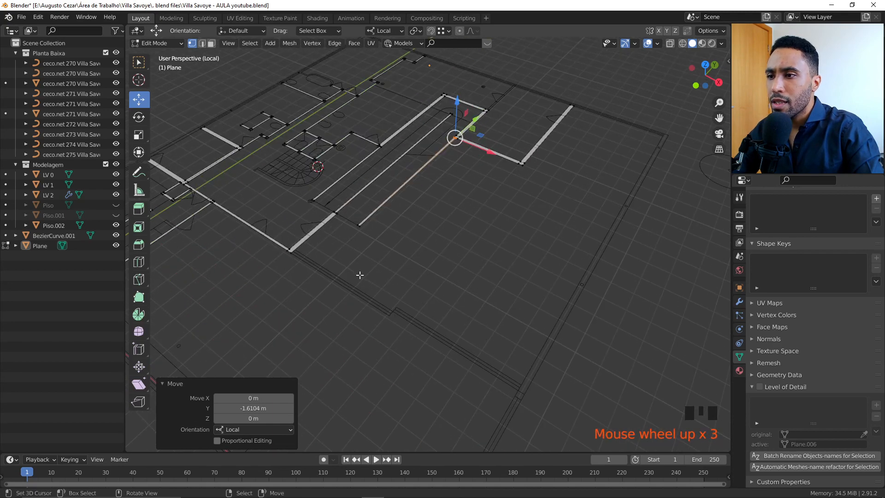
{"action": "left_click_drag", "start_coordinate": [361, 276], "coordinate": [420, 361]}
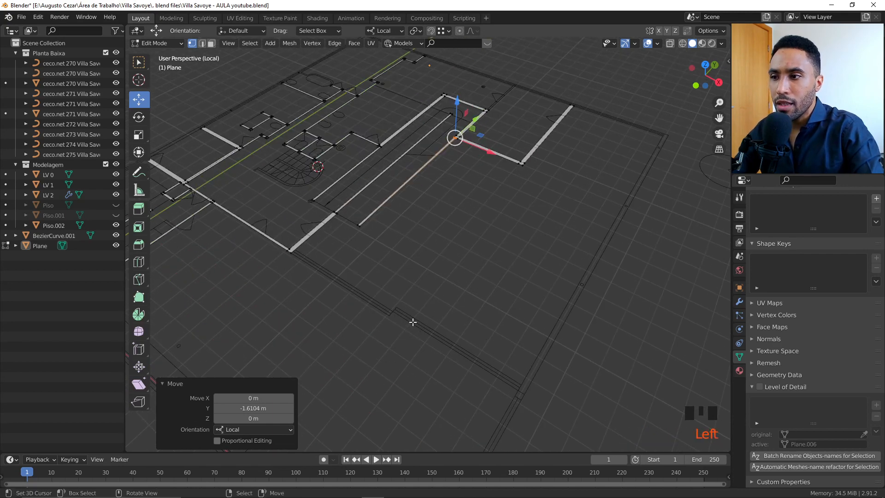
{"action": "key", "text": "a"}
{"action": "scroll", "coordinate": [428, 310], "scroll_direction": "down", "scroll_amount": 3}
{"action": "middle_click_drag", "start_coordinate": [428, 310], "coordinate": [462, 291], "text": "shift"}
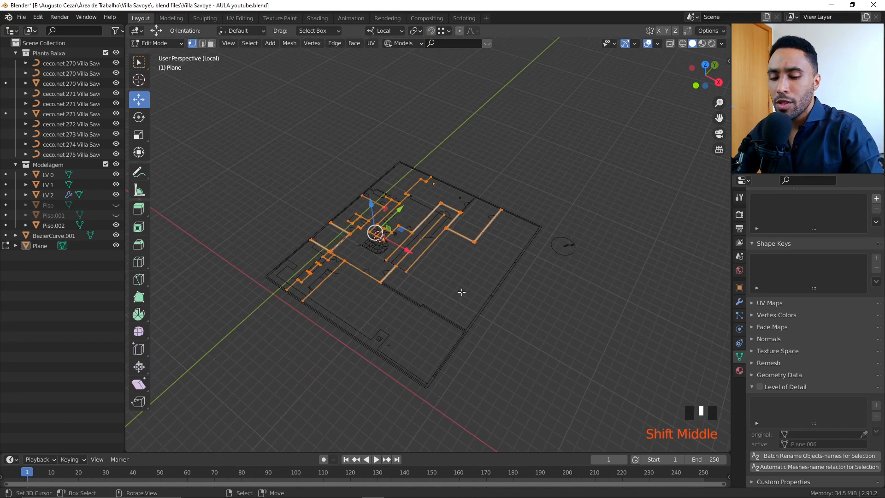
{"action": "key", "text": "KP_Divide"}
{"action": "key", "text": "KP_1"}
{"action": "scroll", "coordinate": [465, 264], "scroll_direction": "up", "scroll_amount": 2}
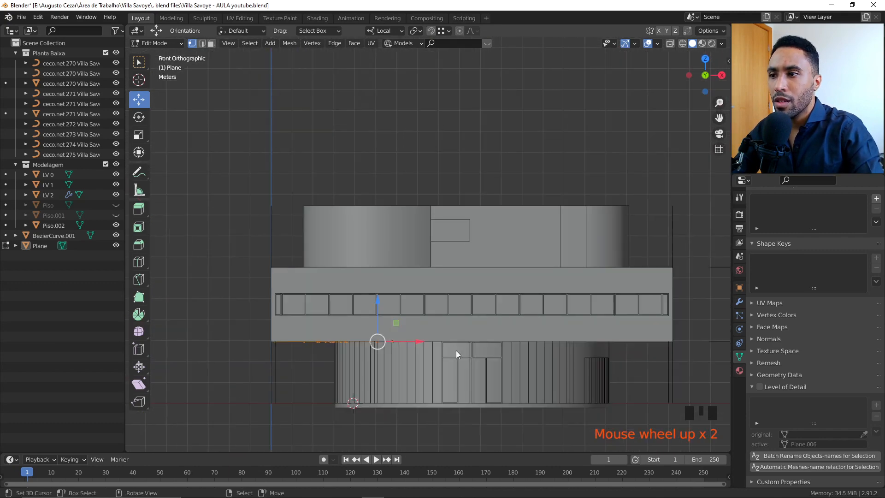
- Extrude the selected wall outlines up to the base of the upper-floor volume, then restore solid shading and leave Edit Mode
{"action": "key", "text": "alt+z"}
{"action": "scroll", "coordinate": [454, 300], "scroll_direction": "up", "scroll_amount": 3}
{"action": "key", "text": "e"}
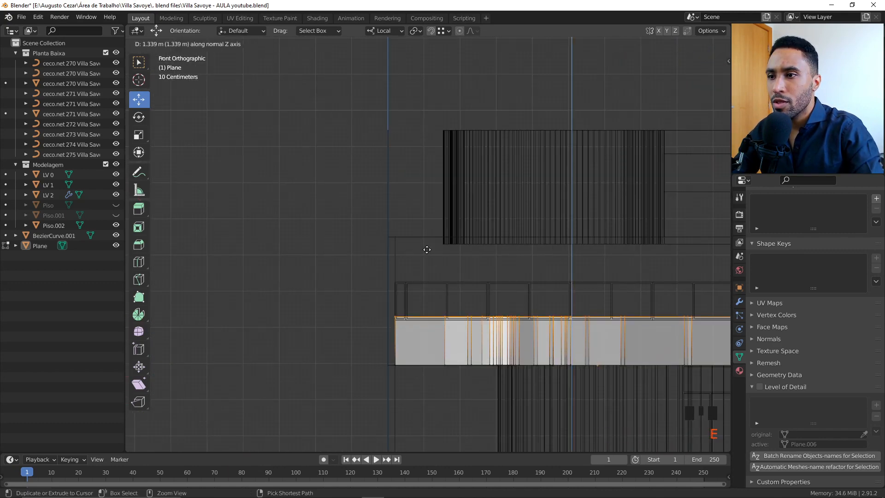
{"action": "left_click", "coordinate": [433, 241]}
{"action": "scroll", "coordinate": [439, 278], "scroll_direction": "down", "scroll_amount": 2}
{"action": "key", "text": "z"}
{"action": "left_click", "coordinate": [526, 278]}
{"action": "middle_click_drag", "start_coordinate": [527, 277], "coordinate": [538, 249]}
{"action": "key", "text": "Tab"}
{"action": "scroll", "coordinate": [411, 287], "scroll_direction": "up", "scroll_amount": 2}
{"action": "middle_click_drag", "start_coordinate": [411, 286], "coordinate": [432, 232]}
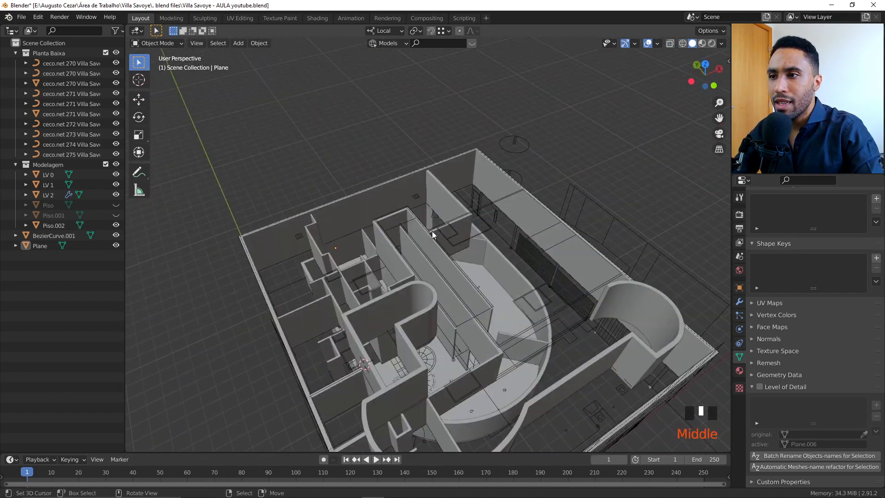
{"action": "middle_click_drag", "start_coordinate": [485, 311], "coordinate": [500, 230]}
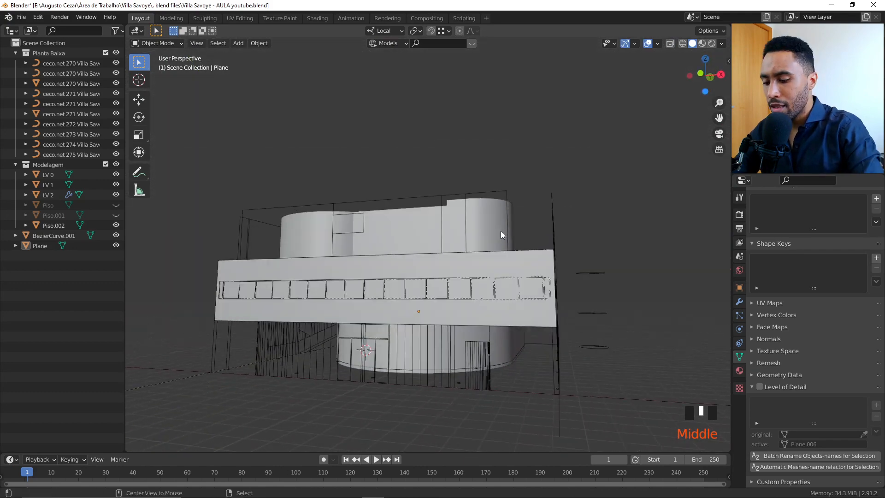
- Unhide the hidden floor slabs and select the roof slab Piso
{"action": "key", "text": "alt+h"}
{"action": "key", "text": "alt+a"}
{"action": "scroll", "coordinate": [497, 234], "scroll_direction": "down", "scroll_amount": 3}
{"action": "middle_click_drag", "start_coordinate": [441, 311], "coordinate": [537, 242]}
{"action": "right_click", "coordinate": [504, 230]}
{"action": "scroll", "coordinate": [538, 242], "scroll_direction": "up", "scroll_amount": 3}
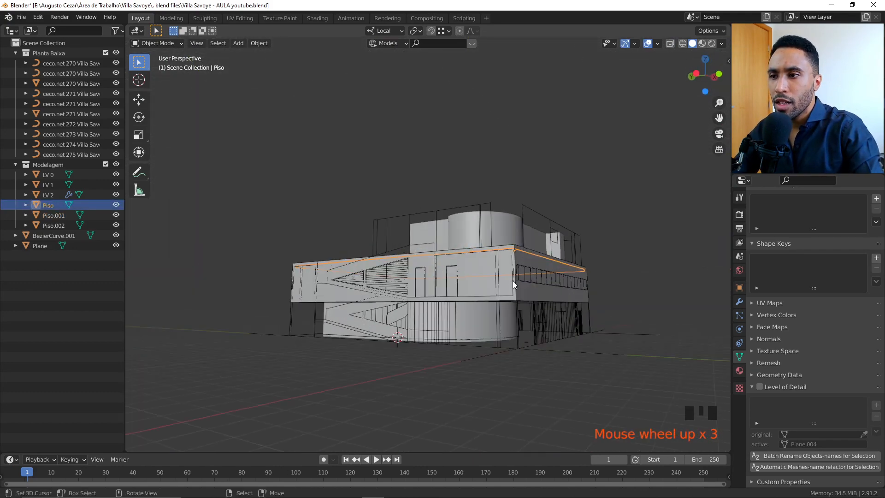
- Exclude the Planta Baixa collection so that only the modelled house is displayed
{"action": "middle_click_drag", "start_coordinate": [512, 280], "coordinate": [438, 332]}
{"action": "scroll", "coordinate": [464, 247], "scroll_direction": "up", "scroll_amount": 3}
{"action": "scroll", "coordinate": [460, 292], "scroll_direction": "down", "scroll_amount": 3}
{"action": "right_click", "coordinate": [462, 290]}
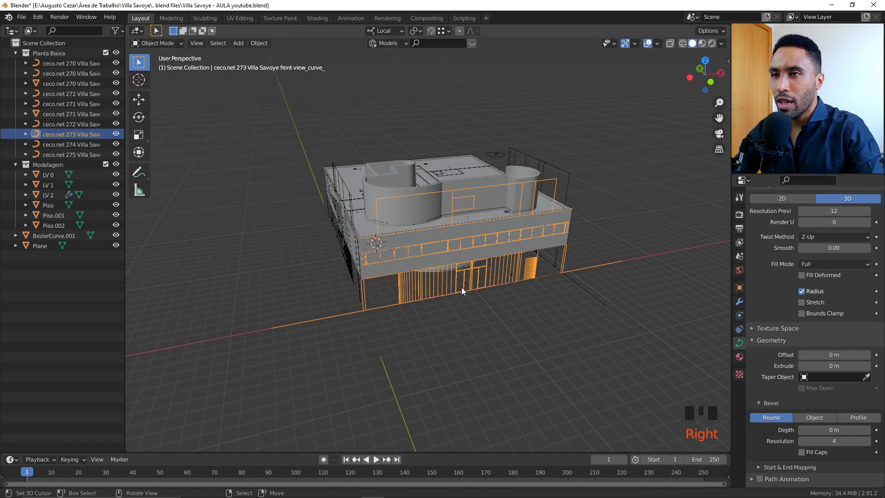
{"action": "left_click", "coordinate": [105, 53]}
{"action": "middle_click_drag", "start_coordinate": [459, 238], "coordinate": [488, 338]}
{"action": "scroll", "coordinate": [487, 338], "scroll_direction": "up", "scroll_amount": 3}
- Lower the top faces of the first-floor walls in Plane to the underside of the roof slab
{"action": "right_click", "coordinate": [441, 225]}
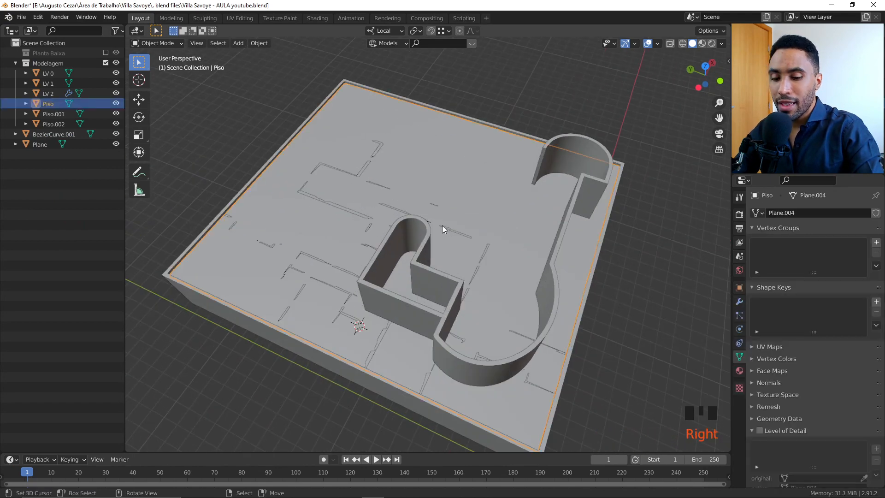
{"action": "right_click", "coordinate": [342, 266]}
{"action": "key", "text": "KP_1"}
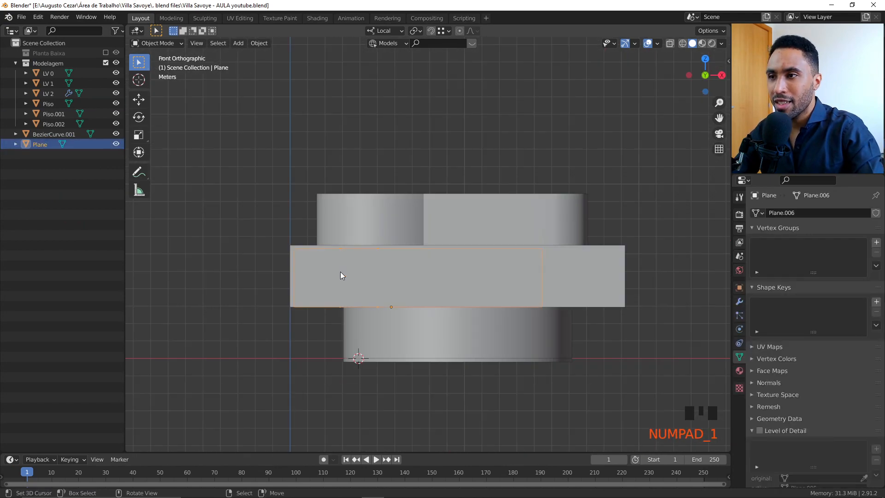
{"action": "key", "text": "Tab"}
{"action": "key", "text": "alt+z"}
{"action": "scroll", "coordinate": [314, 257], "scroll_direction": "up", "scroll_amount": 3}
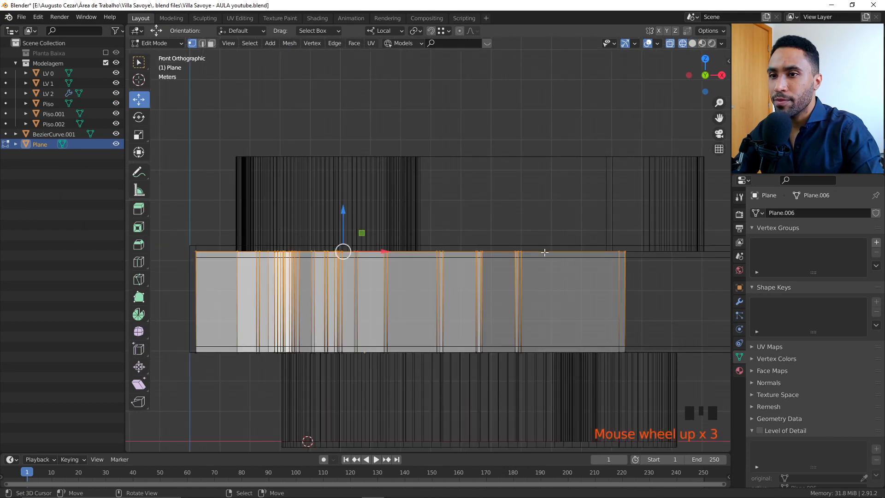
{"action": "mouse_move", "coordinate": [343, 211]}
{"action": "left_mouse_down"}
{"action": "mouse_move", "coordinate": [343, 266]}
{"action": "mouse_move", "coordinate": [343, 217]}
{"action": "left_mouse_up"}
{"action": "scroll", "coordinate": [567, 256], "scroll_direction": "down", "scroll_amount": 2}
{"action": "key", "text": "Tab"}
{"action": "key", "text": "alt+z"}
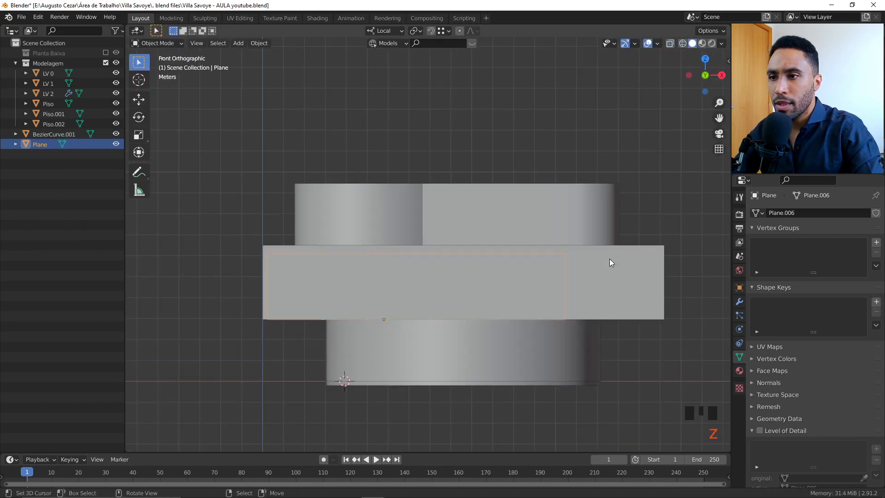
- Examine the modelled house from the front, above and underneath, checking the three floor slabs and how the volumes stack
{"action": "middle_click_drag", "start_coordinate": [610, 259], "coordinate": [482, 306]}
{"action": "key", "text": "alt+a"}
{"action": "scroll", "coordinate": [464, 360], "scroll_direction": "down", "scroll_amount": 1}
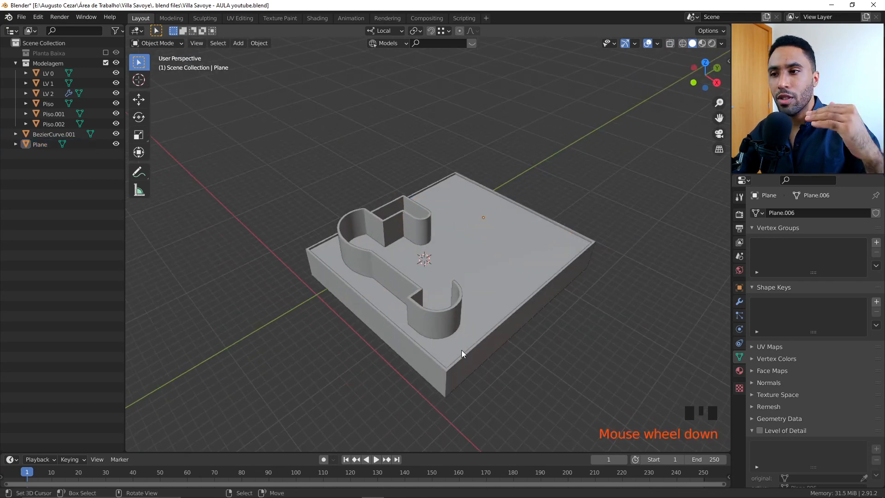
{"action": "key", "text": "KP_1"}
{"action": "key", "text": "alt+a"}
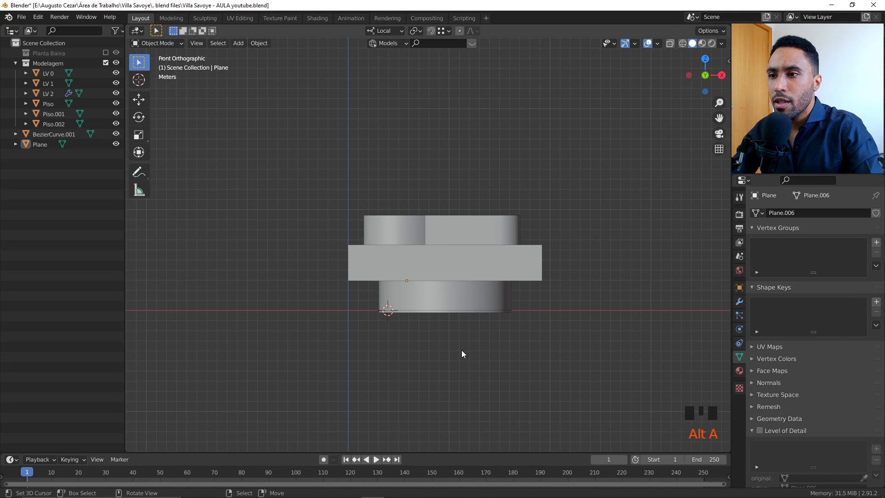
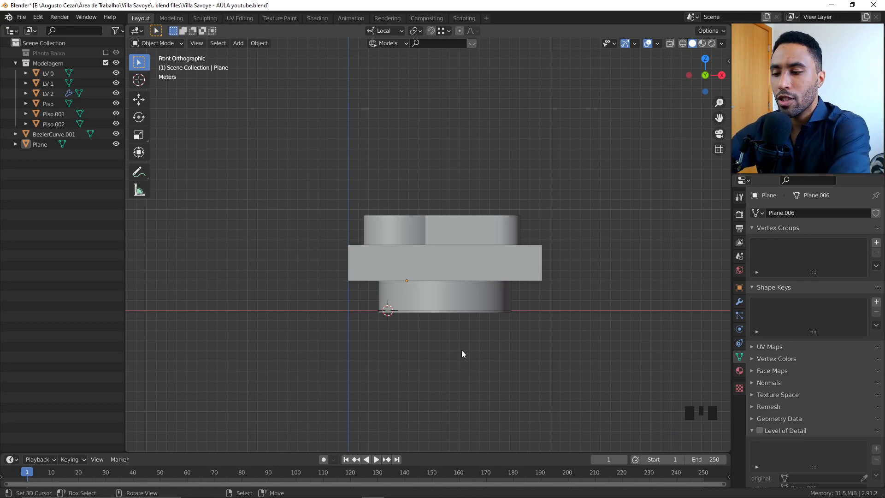
{"action": "middle_click_drag", "start_coordinate": [462, 354], "coordinate": [497, 352]}
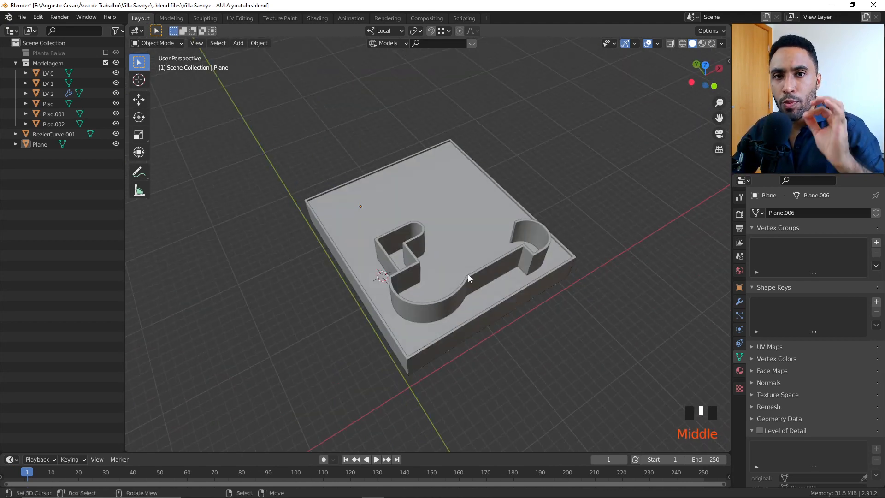
{"action": "mouse_move", "coordinate": [472, 227]}
{"action": "middle_mouse_down"}
{"action": "mouse_move", "coordinate": [493, 161]}
{"action": "mouse_move", "coordinate": [507, 272]}
{"action": "mouse_move", "coordinate": [480, 269]}
{"action": "mouse_move", "coordinate": [481, 234]}
{"action": "middle_mouse_up"}
{"action": "right_click", "coordinate": [518, 278]}
{"action": "right_click", "coordinate": [512, 284], "text": "shift"}
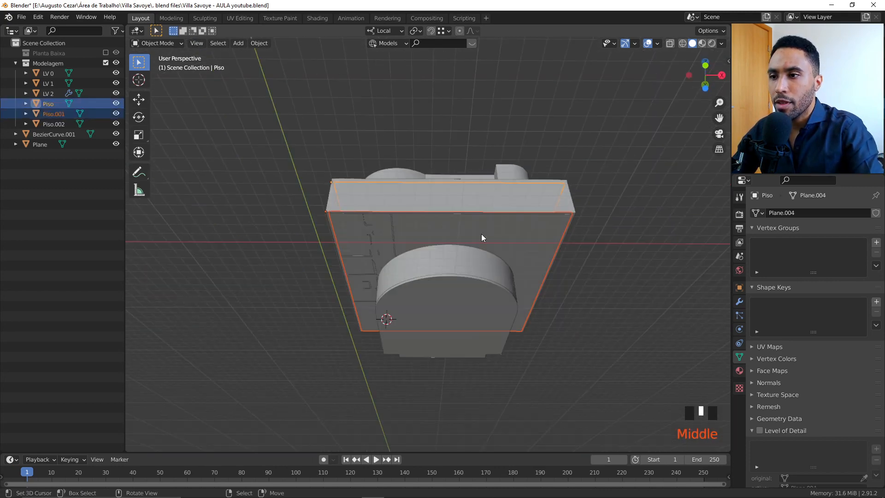
{"action": "right_click", "coordinate": [452, 322]}
{"action": "key", "text": "alt+a"}
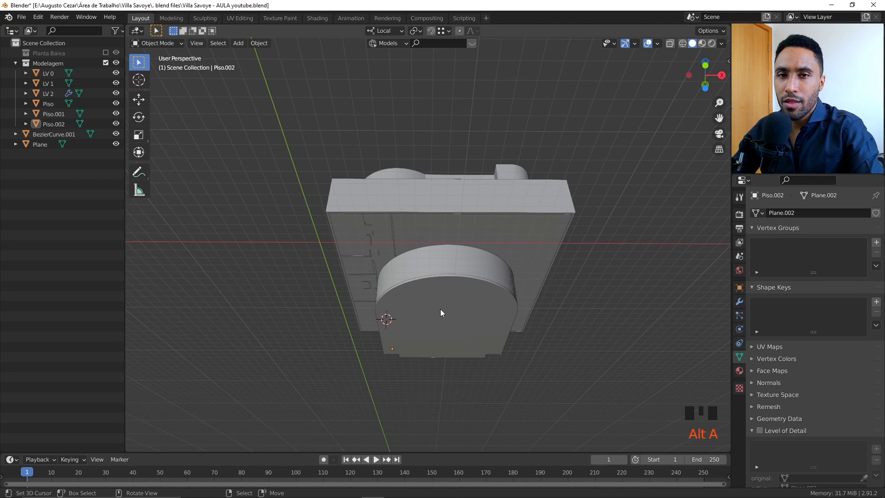
{"action": "right_click", "coordinate": [454, 223]}
{"action": "middle_click_drag", "start_coordinate": [517, 233], "coordinate": [443, 295]}
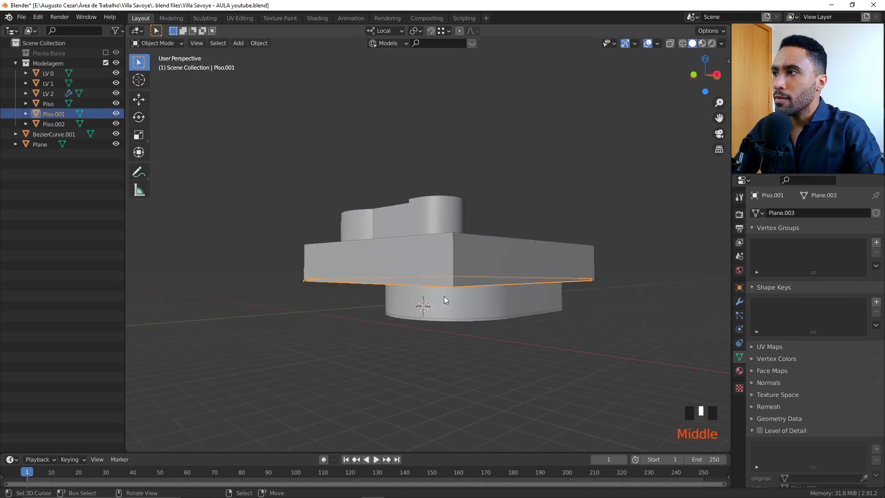
- Move BezierCurve.001 and Plane into the Modelagem collection and clear the selection
{"action": "left_click", "coordinate": [38, 134]}
{"action": "left_click", "coordinate": [41, 145], "text": "shift"}
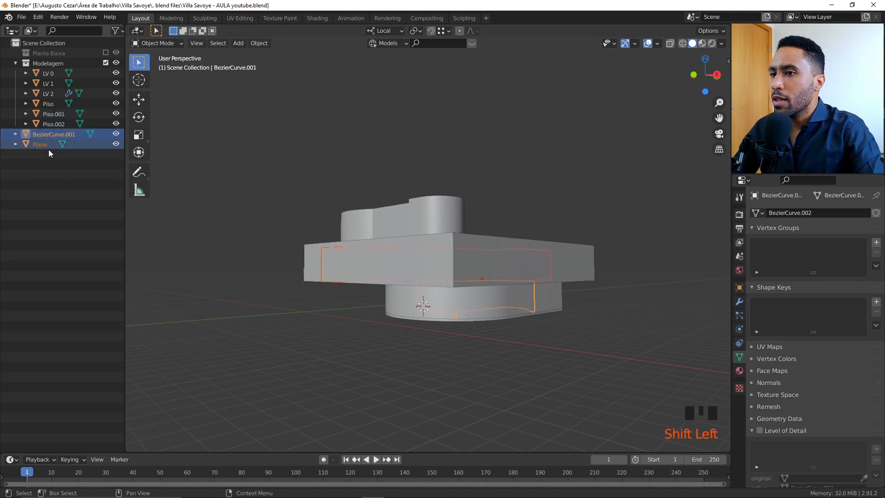
{"action": "left_click_drag", "start_coordinate": [32, 136], "coordinate": [44, 63]}
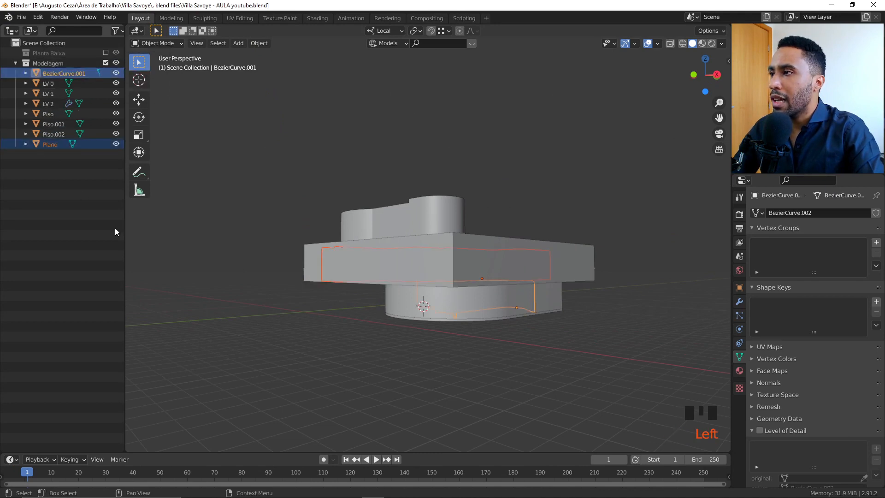
{"action": "key", "text": "alt+a"}
- Show the model in wireframe and rename the first-floor wall object Plane as Parede Interna
{"action": "left_click", "coordinate": [92, 145]}
{"action": "middle_click_drag", "start_coordinate": [350, 277], "coordinate": [482, 294]}
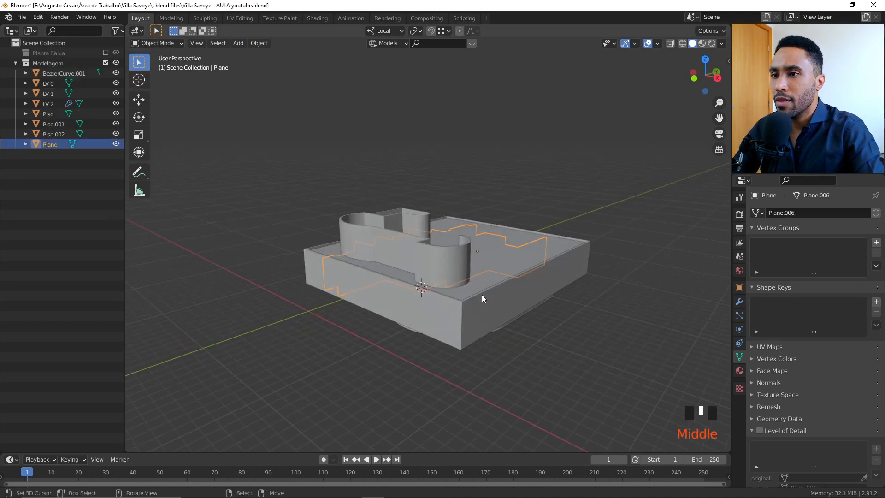
{"action": "key", "text": "z"}
{"action": "middle_click_drag", "start_coordinate": [395, 293], "coordinate": [501, 256]}
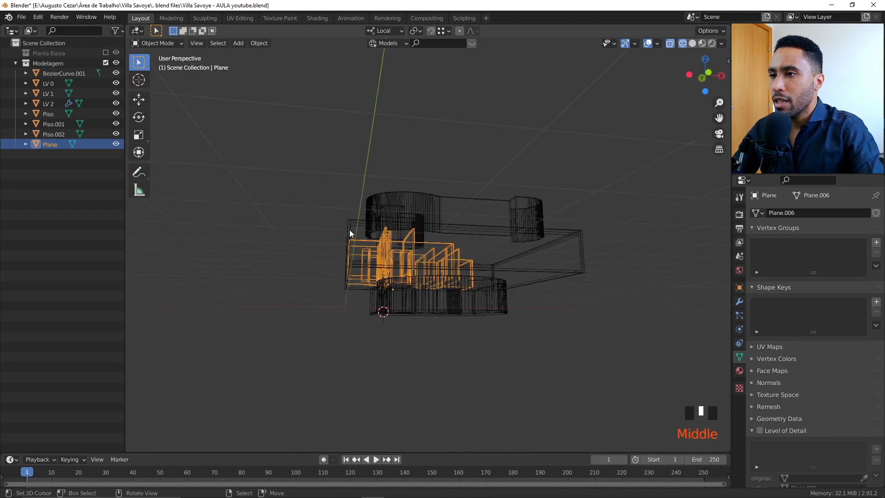
{"action": "key", "text": "F2"}
{"action": "type", "text": "Parede Int"}
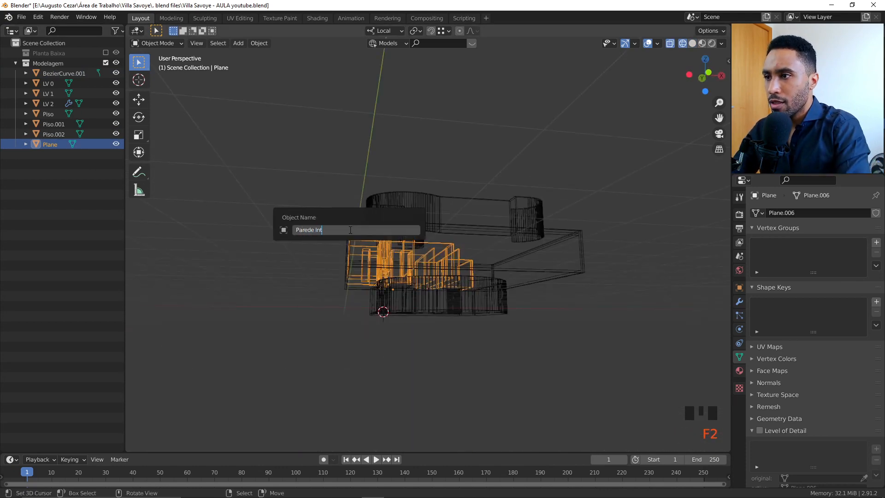
{"action": "type", "text": "erna"}
{"action": "key", "text": "Return"}
{"action": "middle_click_drag", "start_coordinate": [349, 229], "coordinate": [490, 237]}
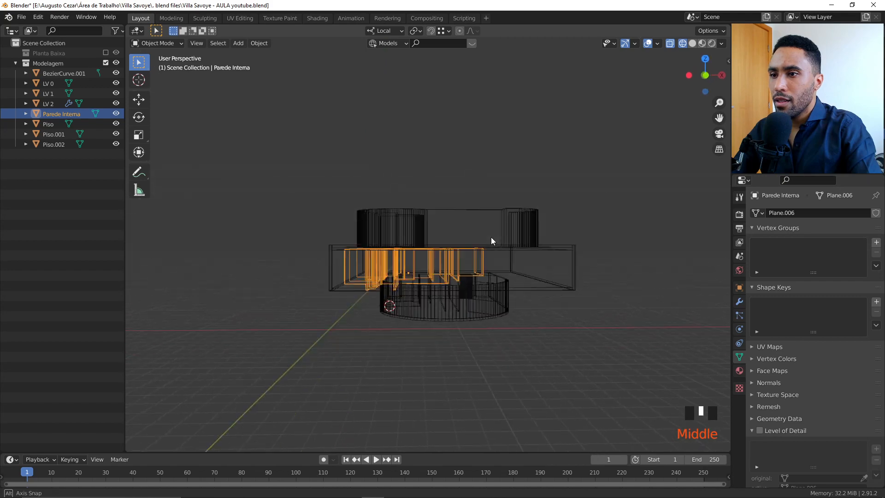
- Select the ground-floor interior walls BezierCurve.001, rename them Parede Interna, and deselect everything
{"action": "right_click", "coordinate": [457, 295]}
{"action": "right_click", "coordinate": [457, 294]}
{"action": "right_click", "coordinate": [457, 294]}
{"action": "right_click", "coordinate": [457, 295]}
{"action": "right_click", "coordinate": [457, 295]}
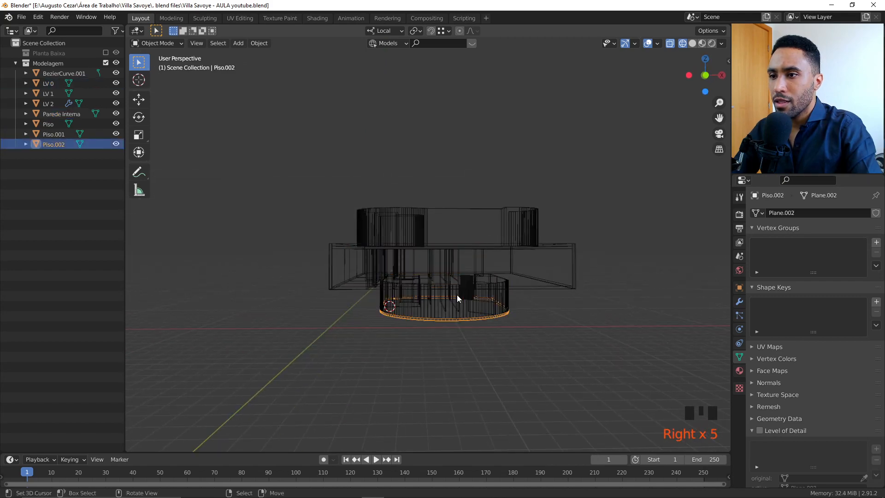
{"action": "scroll", "coordinate": [457, 294], "scroll_direction": "up", "scroll_amount": 3}
{"action": "right_click", "coordinate": [523, 267]}
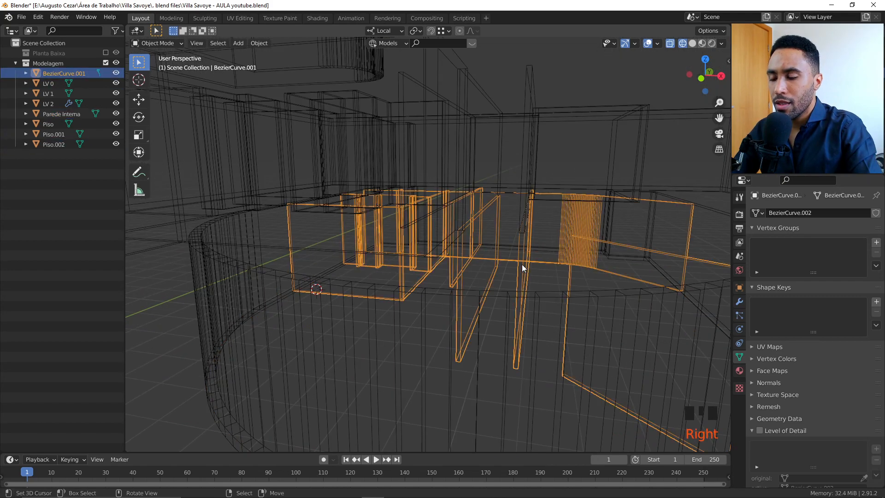
{"action": "key", "text": "F2"}
{"action": "type", "text": "Pa"}
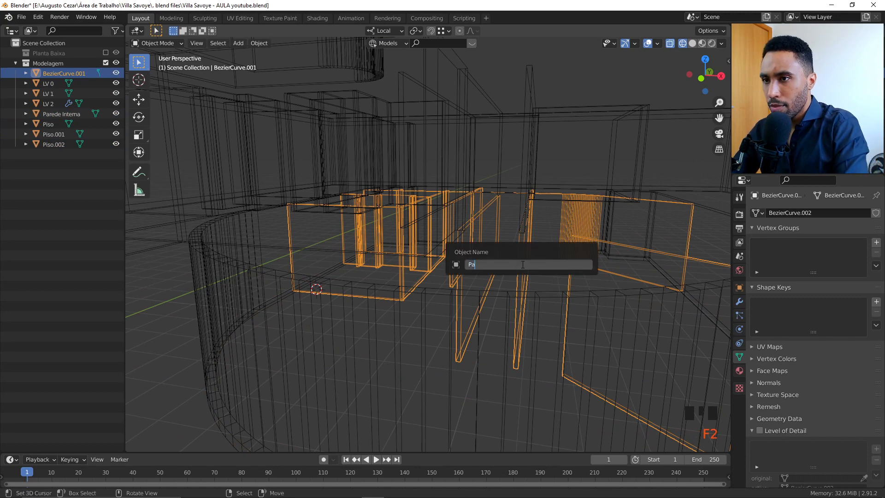
{"action": "type", "text": "rede Interna"}
{"action": "key", "text": "Return"}
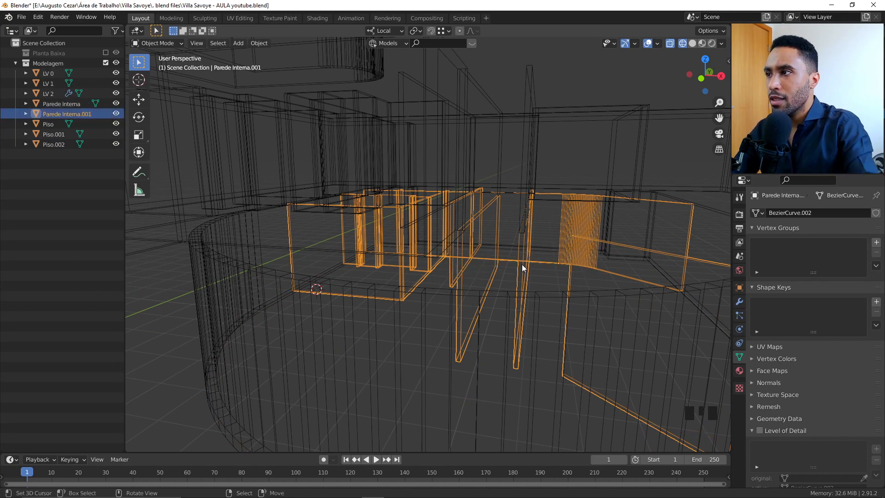
{"action": "scroll", "coordinate": [495, 249], "scroll_direction": "down", "scroll_amount": 3}
{"action": "key", "text": "alt+a"}
{"action": "scroll", "coordinate": [473, 215], "scroll_direction": "down", "scroll_amount": 1}
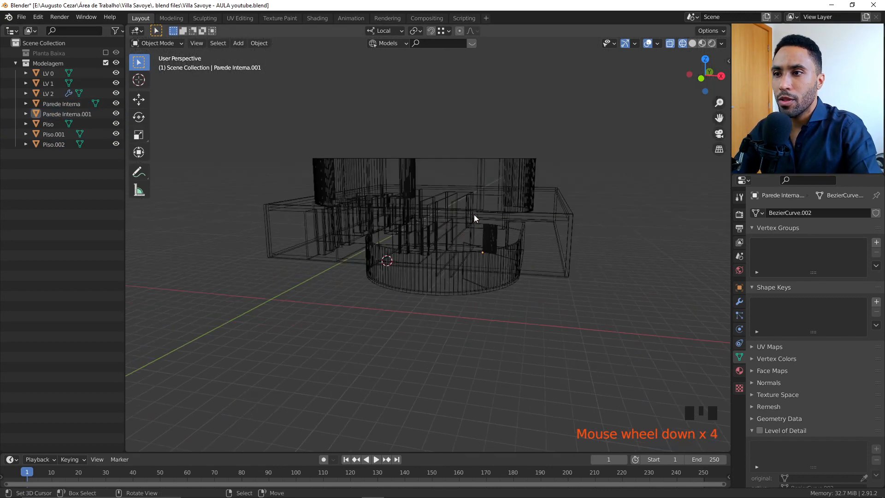
- Select the roof slab Piso in solid shading and display the model as a wireframe in top view
{"action": "mouse_move", "coordinate": [474, 215]}
{"action": "middle_mouse_down"}
{"action": "mouse_move", "coordinate": [525, 277]}
{"action": "mouse_move", "coordinate": [507, 226]}
{"action": "middle_mouse_up"}
{"action": "key", "text": "z"}
{"action": "right_click", "coordinate": [508, 229]}
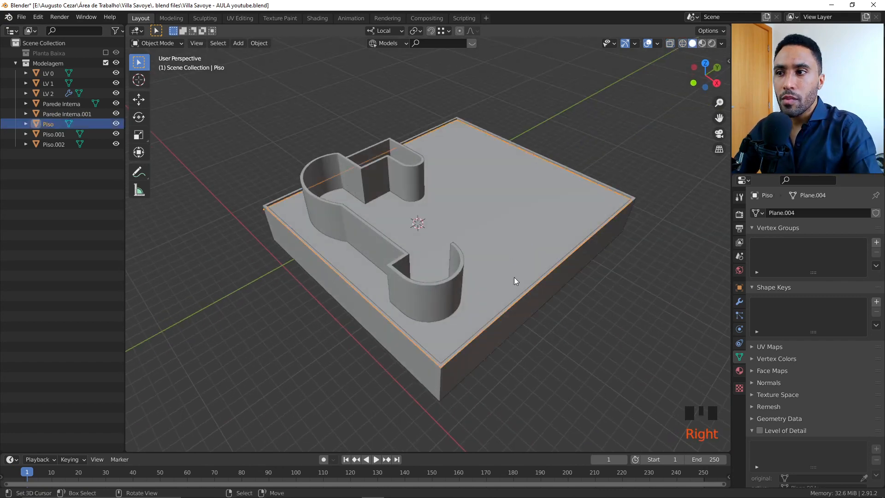
{"action": "middle_click_drag", "start_coordinate": [514, 277], "coordinate": [562, 300]}
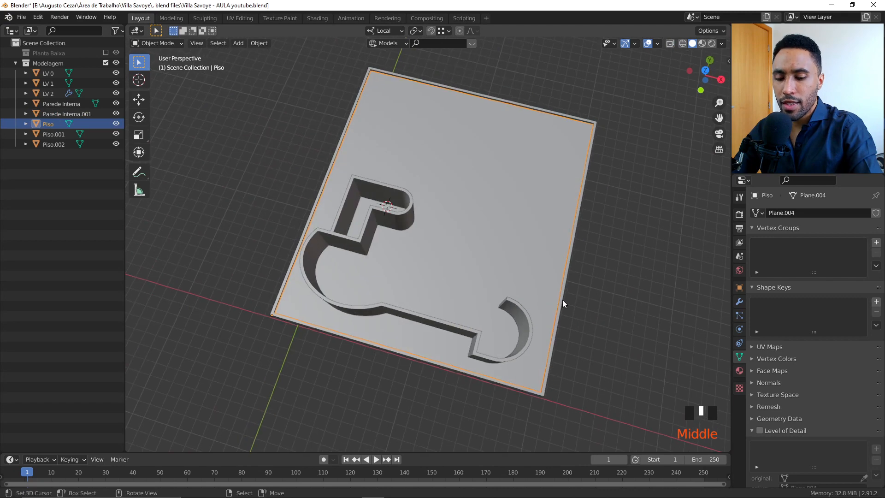
{"action": "key", "text": "KP_7"}
{"action": "key", "text": "z"}
{"action": "middle_click_drag", "start_coordinate": [453, 222], "coordinate": [457, 277], "text": "shift"}
{"action": "scroll", "coordinate": [457, 279], "scroll_direction": "up", "scroll_amount": 3}
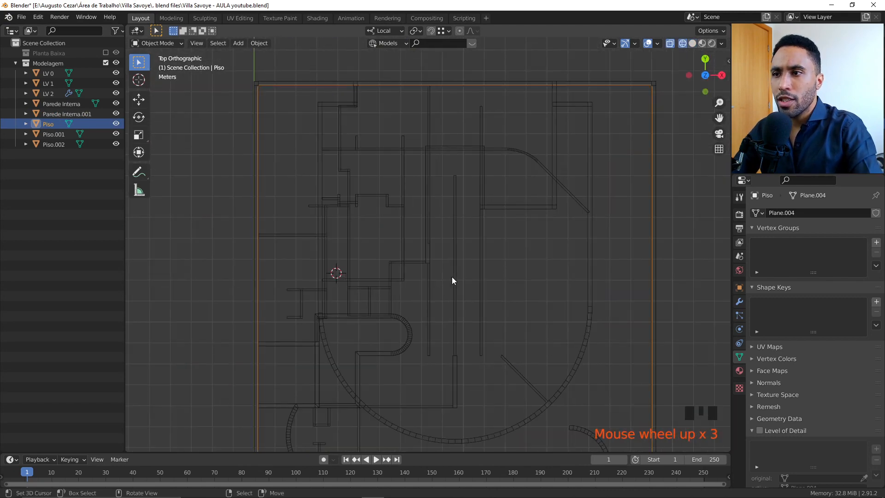
- Add a 2 m plane at the 3D cursor near the ramp
{"action": "scroll", "coordinate": [452, 278], "scroll_direction": "down", "scroll_amount": 4}
{"action": "key", "text": "alt+a"}
{"action": "scroll", "coordinate": [434, 368], "scroll_direction": "up", "scroll_amount": 4}
{"action": "key", "text": "shift+a"}
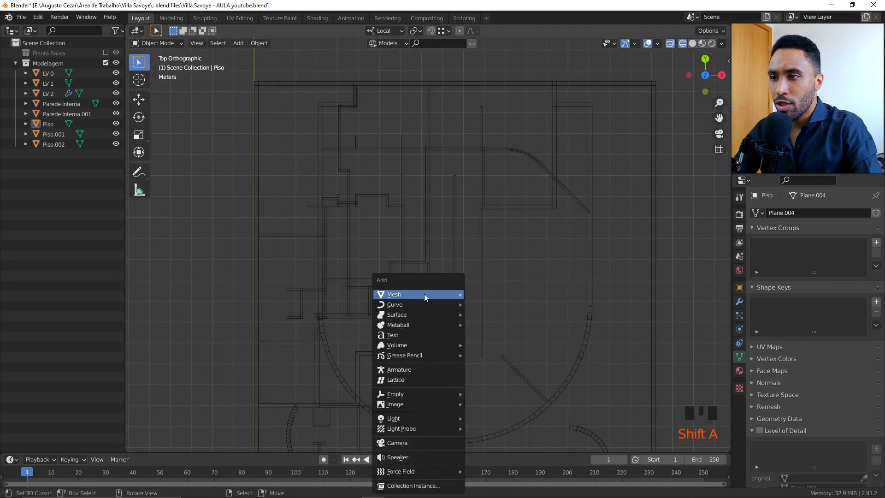
{"action": "left_click", "coordinate": [484, 293]}
{"action": "scroll", "coordinate": [489, 311], "scroll_direction": "down", "scroll_amount": 2}
{"action": "scroll", "coordinate": [436, 234], "scroll_direction": "up", "scroll_amount": 4}
{"action": "scroll", "coordinate": [435, 234], "scroll_direction": "down", "scroll_amount": 10}
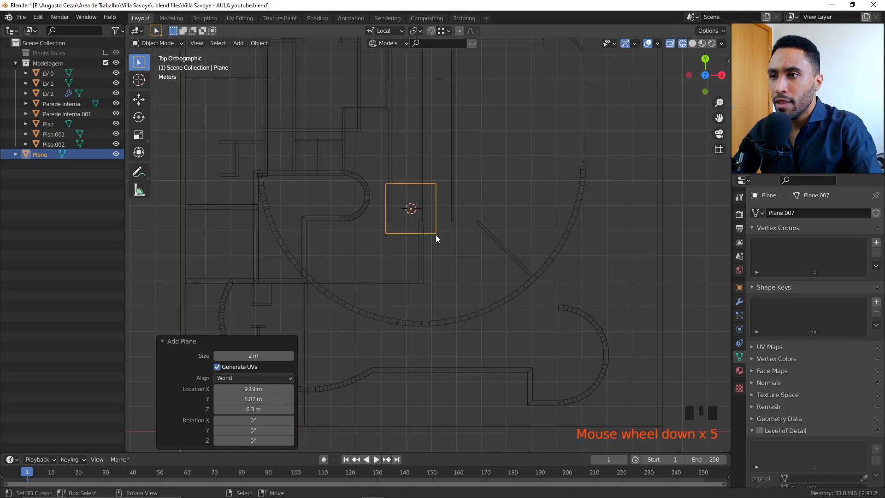
- Show the Planta Baixa collection and select the ceco.net 270 Villa Savoye ground floor curve
{"action": "left_click", "coordinate": [106, 53]}
{"action": "scroll", "coordinate": [411, 209], "scroll_direction": "down", "scroll_amount": 2}
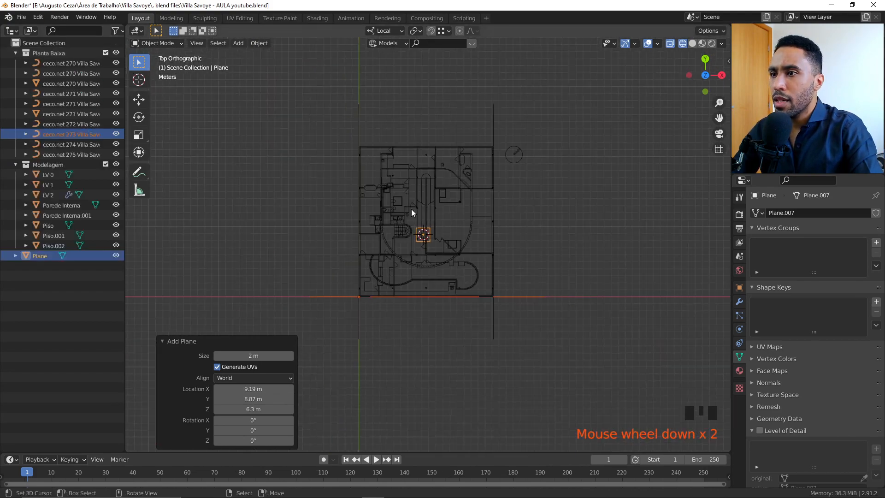
{"action": "scroll", "coordinate": [414, 205], "scroll_direction": "up", "scroll_amount": 4}
{"action": "middle_click_drag", "start_coordinate": [415, 205], "coordinate": [646, 338]}
{"action": "right_click", "coordinate": [663, 309]}
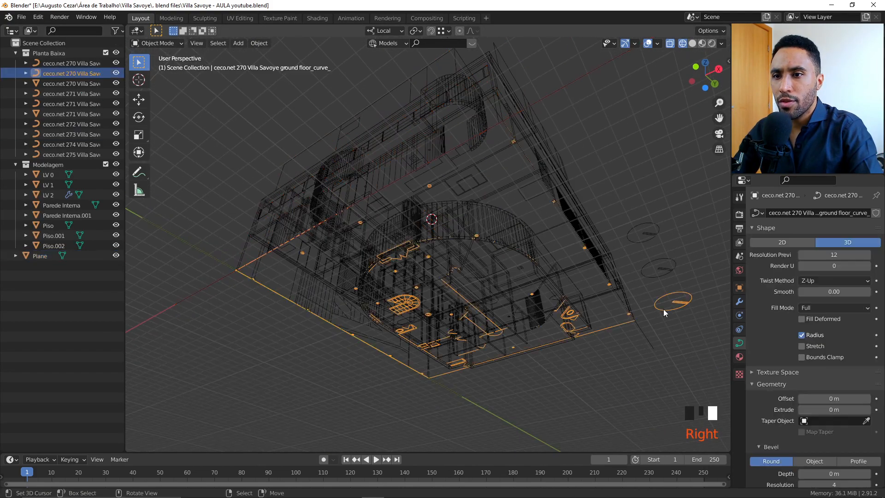
{"action": "middle_click_drag", "start_coordinate": [662, 309], "coordinate": [605, 303]}
{"action": "scroll", "coordinate": [453, 200], "scroll_direction": "up", "scroll_amount": 3}
{"action": "key", "text": "KP_7"}
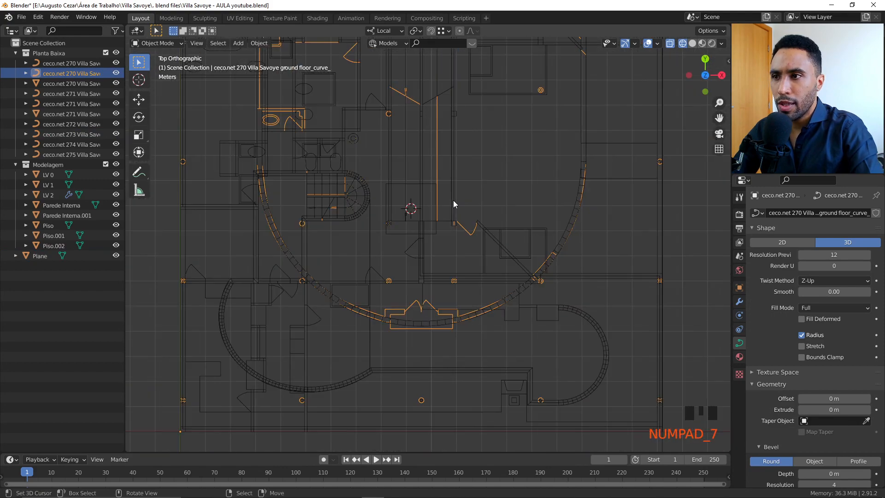
- Add the new plane to the selection and isolate it together with the ground floor curve in local view
{"action": "right_click", "coordinate": [415, 186], "text": "shift"}
{"action": "scroll", "coordinate": [486, 256], "scroll_direction": "down", "scroll_amount": 5}
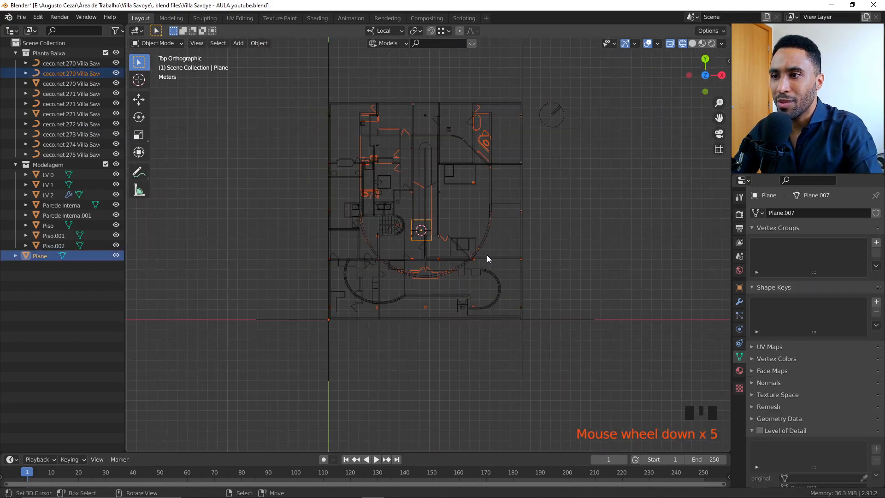
{"action": "scroll", "coordinate": [469, 243], "scroll_direction": "up", "scroll_amount": 3}
{"action": "key", "text": "KP_Divide"}
{"action": "scroll", "coordinate": [359, 291], "scroll_direction": "up", "scroll_amount": 4}
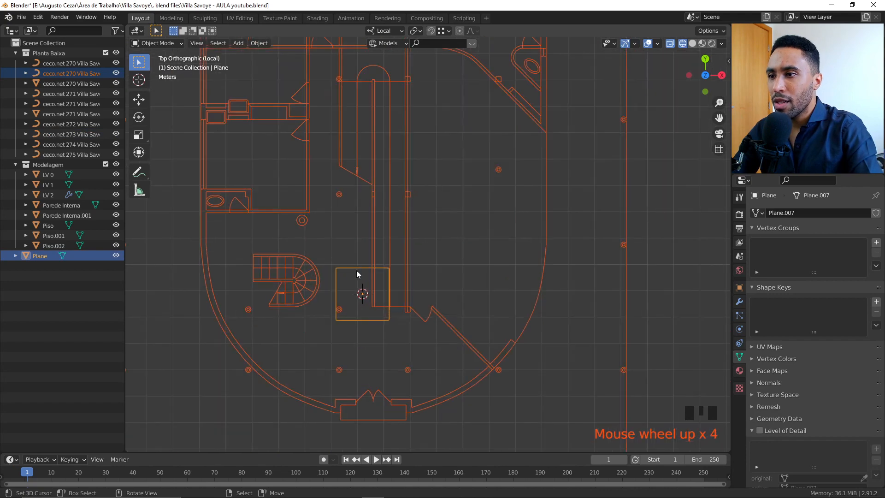
- Move the plane onto the ramp outline, snapping its lower-left corner to the ramp lane's lower inner corner
{"action": "right_click", "coordinate": [378, 288]}
{"action": "scroll", "coordinate": [405, 350], "scroll_direction": "up", "scroll_amount": 4}
{"action": "key", "text": "g"}
{"action": "left_click", "coordinate": [496, 333]}
{"action": "scroll", "coordinate": [496, 334], "scroll_direction": "up", "scroll_amount": 3}
{"action": "key", "text": "g"}
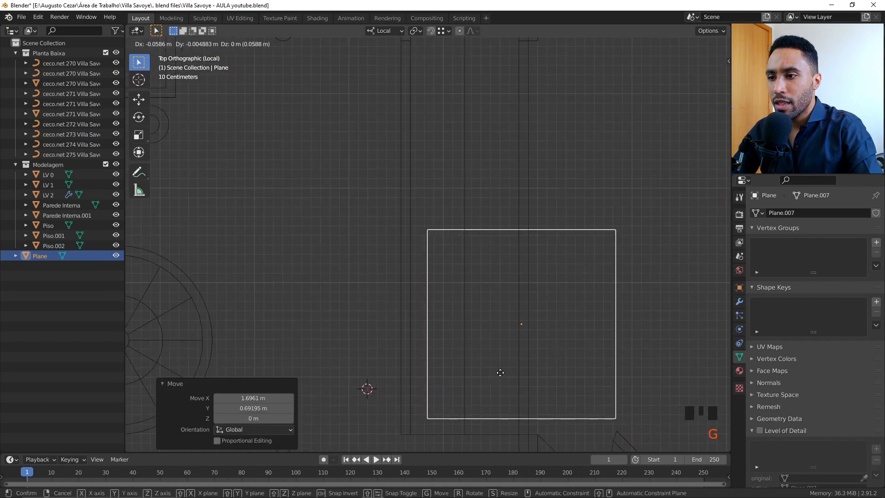
{"action": "key", "text": "x"}
{"action": "left_click", "coordinate": [413, 433], "text": "ctrl"}
{"action": "middle_click_drag", "start_coordinate": [463, 374], "coordinate": [444, 239], "text": "shift"}
{"action": "key", "text": "g"}
{"action": "left_click", "coordinate": [443, 232]}
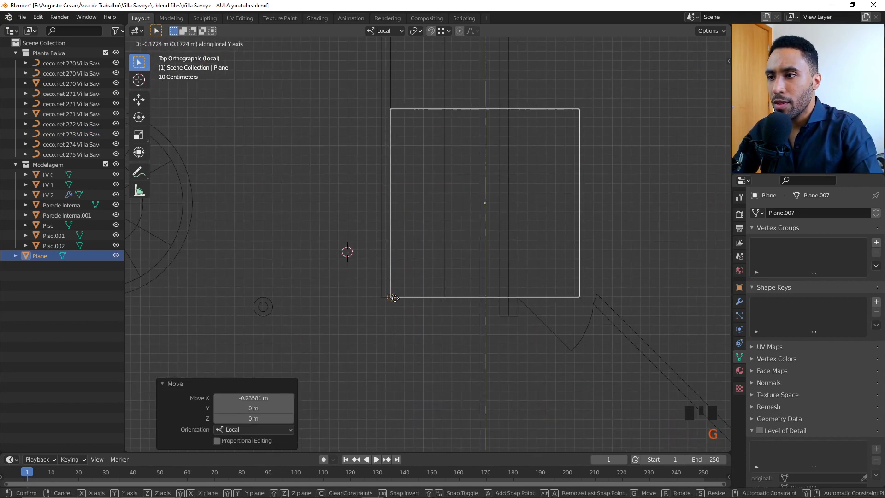
- Cut a vertical edge loop into the plane and slide it left onto the line drawn inside the ramp lane
{"action": "scroll", "coordinate": [450, 266], "scroll_direction": "down", "scroll_amount": 2}
{"action": "key", "text": "Tab"}
{"action": "key", "text": "ctrl+r"}
{"action": "left_click", "coordinate": [466, 216]}
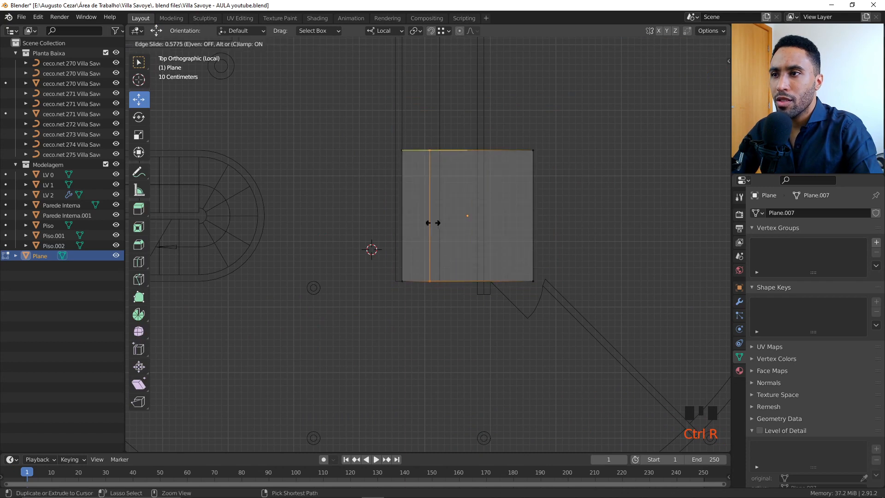
{"action": "left_click", "coordinate": [441, 294], "text": "ctrl"}
{"action": "left_click_drag", "start_coordinate": [475, 215], "coordinate": [435, 281], "text": "ctrl"}
{"action": "key", "text": "alt+a"}
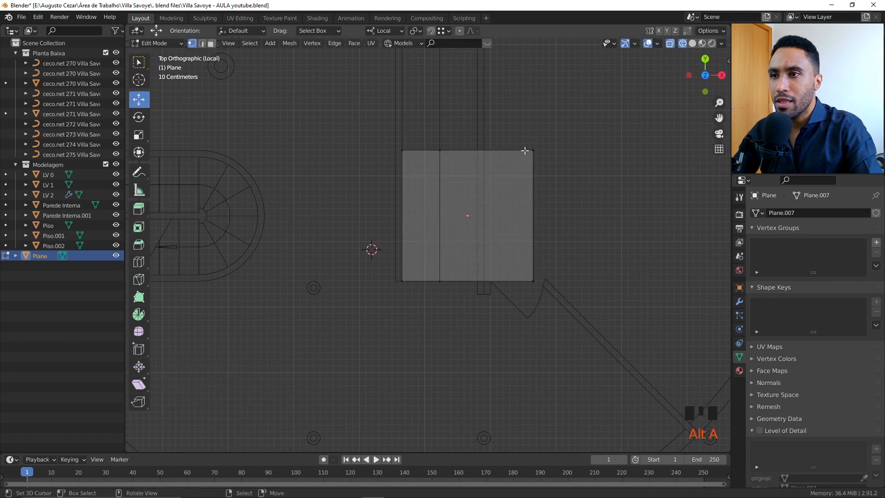
{"action": "left_click_drag", "start_coordinate": [525, 150], "coordinate": [590, 313]}
{"action": "middle_click_drag", "start_coordinate": [562, 216], "coordinate": [565, 292], "text": "shift"}
{"action": "scroll", "coordinate": [548, 284], "scroll_direction": "down", "scroll_amount": 5}
{"action": "scroll", "coordinate": [537, 253], "scroll_direction": "up", "scroll_amount": 3}
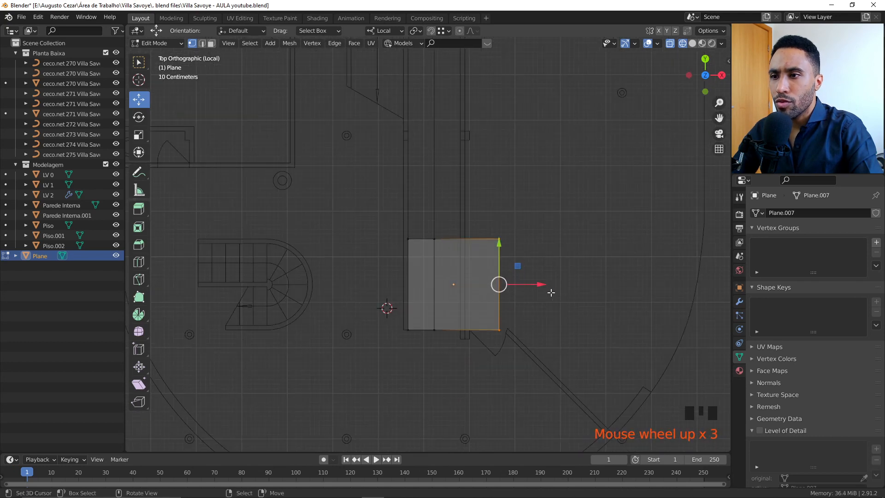
{"action": "key", "text": "ctrl+z"}
{"action": "key", "text": "ctrl+z"}
{"action": "key", "text": "ctrl+z"}
- Shift the edge loop 0.575 m along X to the ramp's right wall line and delete the surplus right-hand vertices
{"action": "left_click_drag", "start_coordinate": [467, 293], "coordinate": [479, 293]}
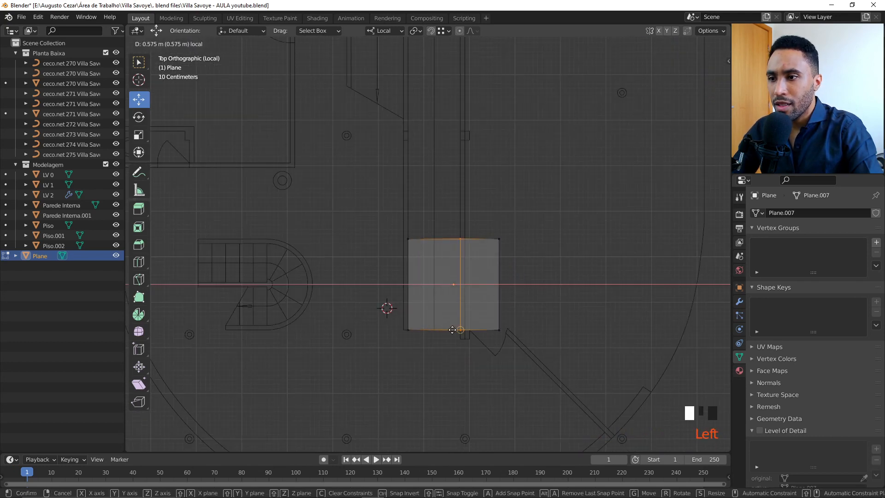
{"action": "left_click", "coordinate": [499, 283]}
{"action": "key", "text": "x"}
{"action": "left_click", "coordinate": [533, 254]}
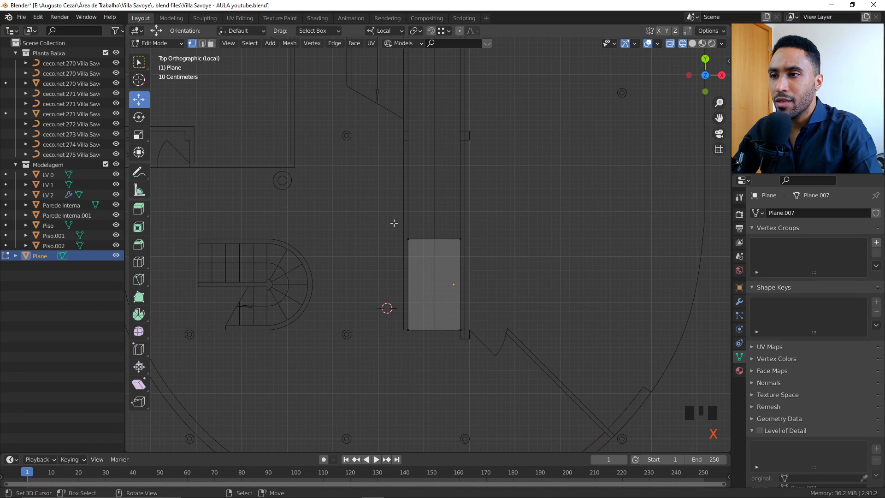
- Stretch the plane's upper edge along Y by about 6.6 m, aligning it with the start of the ramp landing
{"action": "left_click_drag", "start_coordinate": [393, 223], "coordinate": [479, 254]}
{"action": "scroll", "coordinate": [471, 199], "scroll_direction": "down", "scroll_amount": 2}
{"action": "middle_click_drag", "start_coordinate": [472, 199], "coordinate": [509, 298], "text": "shift"}
{"action": "left_click_drag", "start_coordinate": [471, 295], "coordinate": [468, 130]}
{"action": "scroll", "coordinate": [469, 131], "scroll_direction": "up", "scroll_amount": 5}
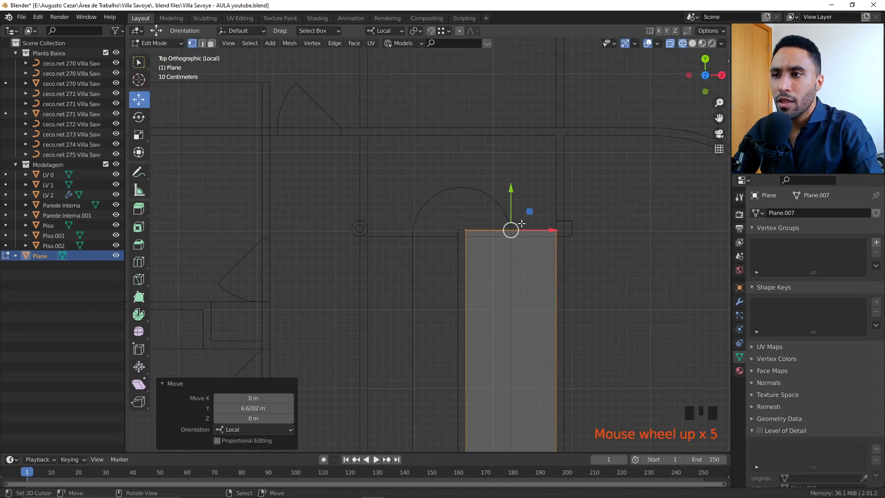
{"action": "left_click", "coordinate": [534, 231]}
- Extrude the landing up to the back wall line, and its left edge by about 0.1 m and 1.15 m across the second lane
{"action": "key", "text": "e"}
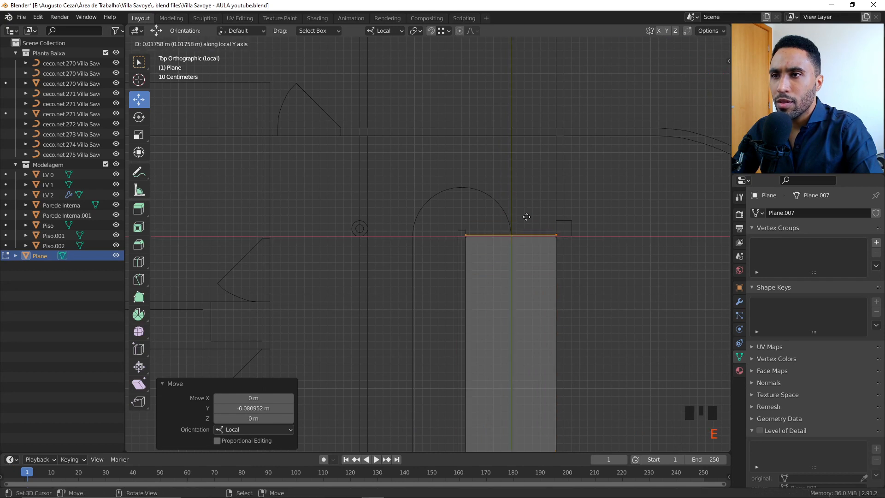
{"action": "left_click", "coordinate": [556, 137]}
{"action": "left_click", "coordinate": [466, 193]}
{"action": "key", "text": "e"}
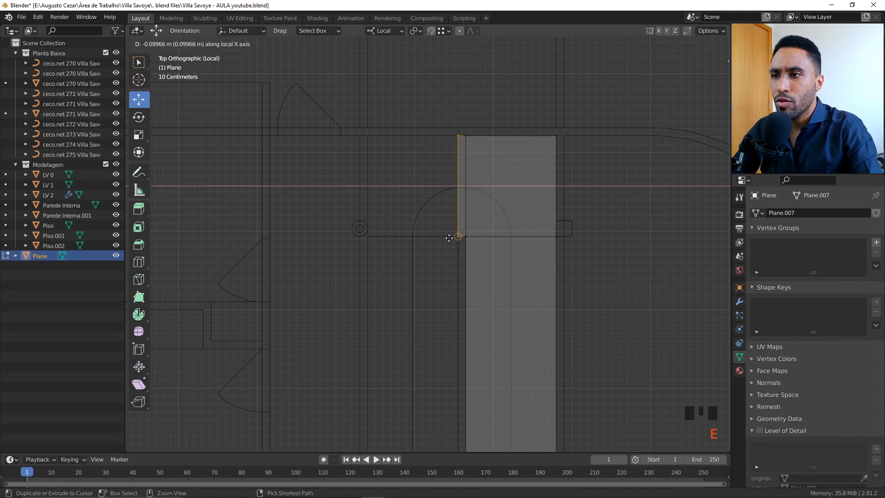
{"action": "left_click", "coordinate": [444, 199]}
{"action": "scroll", "coordinate": [444, 199], "scroll_direction": "up", "scroll_amount": 1}
{"action": "key", "text": "e"}
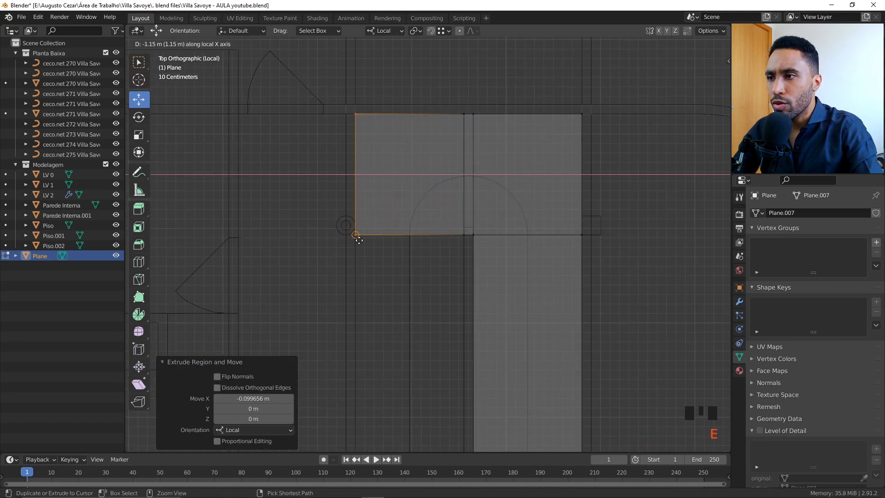
{"action": "scroll", "coordinate": [356, 239], "scroll_direction": "down", "scroll_amount": 2}
{"action": "left_click", "coordinate": [372, 238]}
- Extrude the lower edge of the landing's left part 3.238 m downward along Y to form the second ramp lane
{"action": "left_click_drag", "start_coordinate": [343, 219], "coordinate": [454, 263]}
{"action": "scroll", "coordinate": [453, 263], "scroll_direction": "down", "scroll_amount": 3}
{"action": "middle_click_drag", "start_coordinate": [437, 285], "coordinate": [435, 209], "text": "shift"}
{"action": "key", "text": "e"}
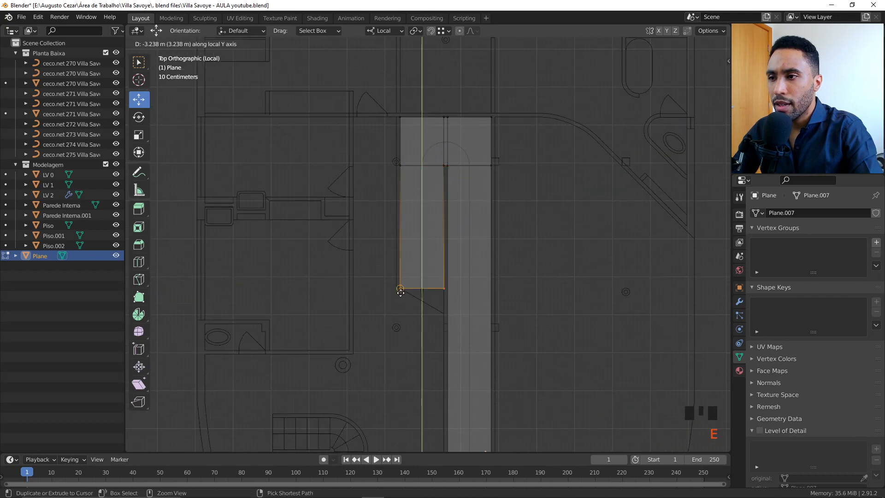
{"action": "left_click", "coordinate": [400, 291]}
{"action": "scroll", "coordinate": [446, 324], "scroll_direction": "down", "scroll_amount": 2}
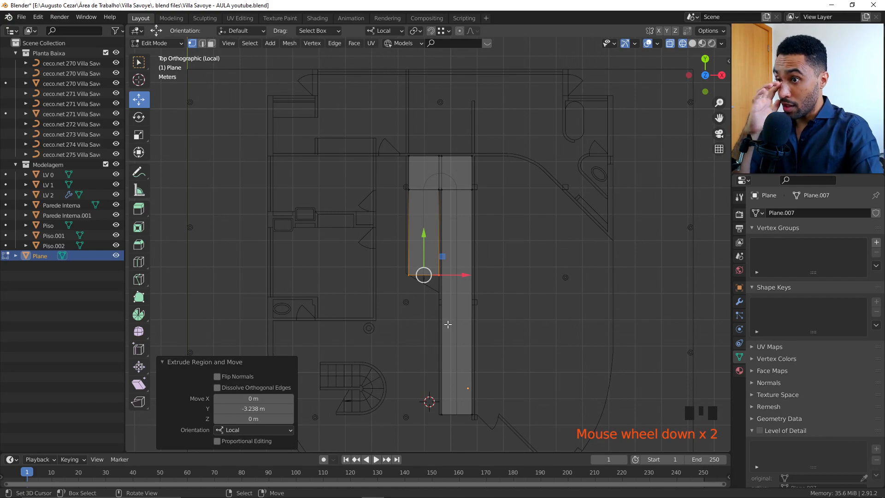
- Switch to PureRef and examine the ramp in the exploded axonometric drawing, on both the upper and ground floors
{"action": "key", "text": "alt+Tab"}
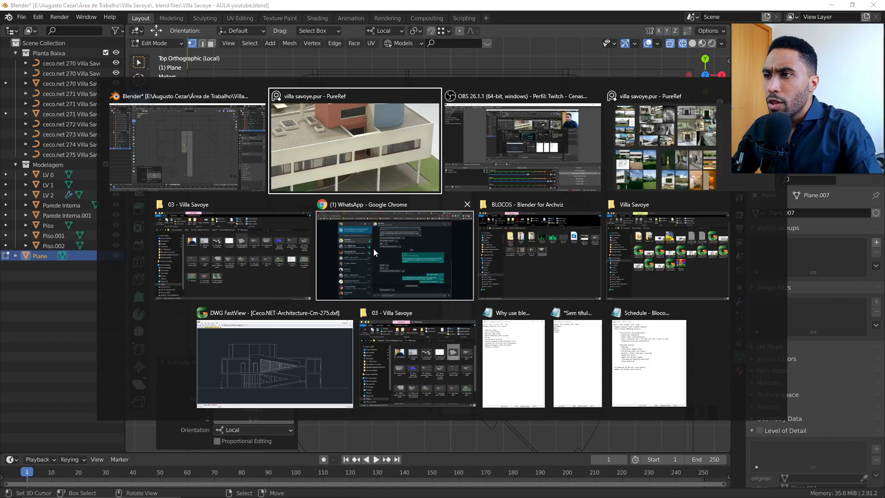
{"action": "scroll", "coordinate": [391, 286], "scroll_direction": "down", "scroll_amount": 3}
{"action": "scroll", "coordinate": [496, 182], "scroll_direction": "down", "scroll_amount": 3}
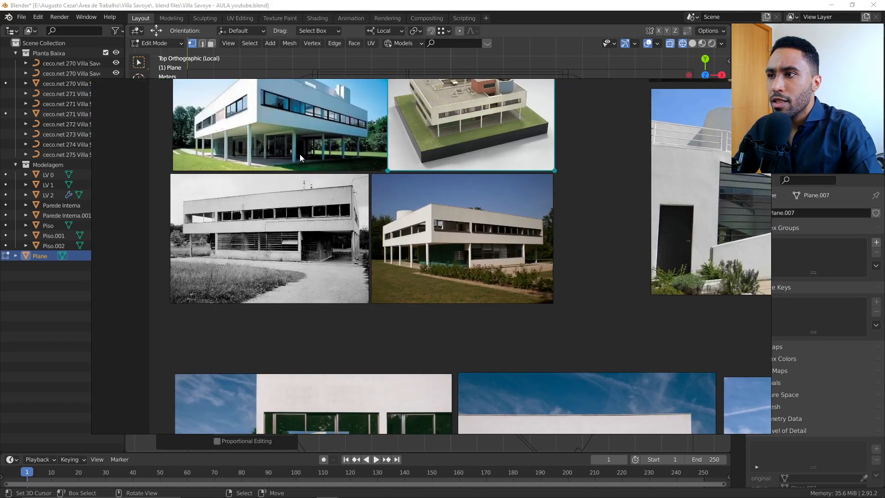
{"action": "scroll", "coordinate": [372, 261], "scroll_direction": "up", "scroll_amount": 2}
{"action": "scroll", "coordinate": [495, 253], "scroll_direction": "up", "scroll_amount": 5}
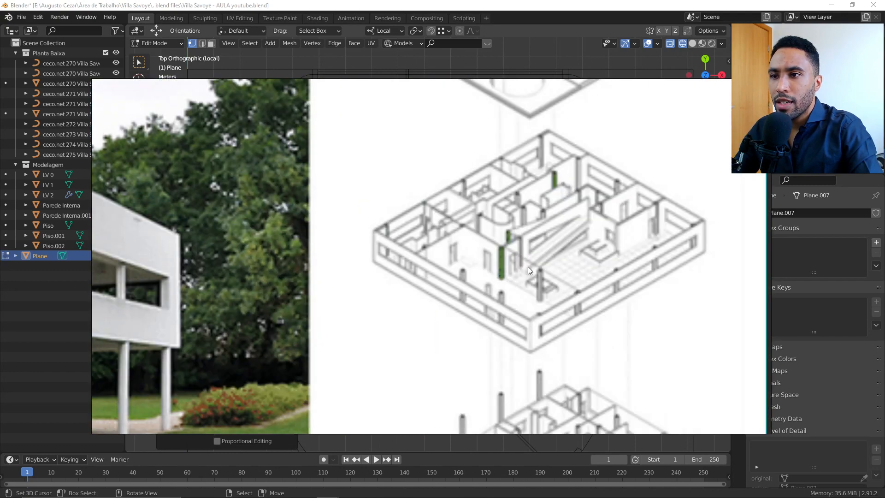
{"action": "scroll", "coordinate": [528, 266], "scroll_direction": "down", "scroll_amount": 3}
{"action": "middle_click_drag", "start_coordinate": [530, 262], "coordinate": [484, 133]}
{"action": "scroll", "coordinate": [502, 268], "scroll_direction": "up", "scroll_amount": 4}
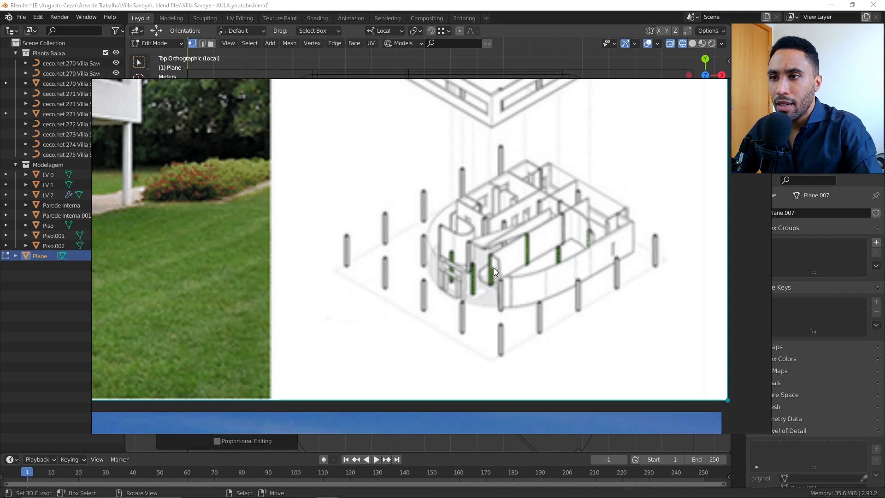
{"action": "key", "text": "alt+Tab"}
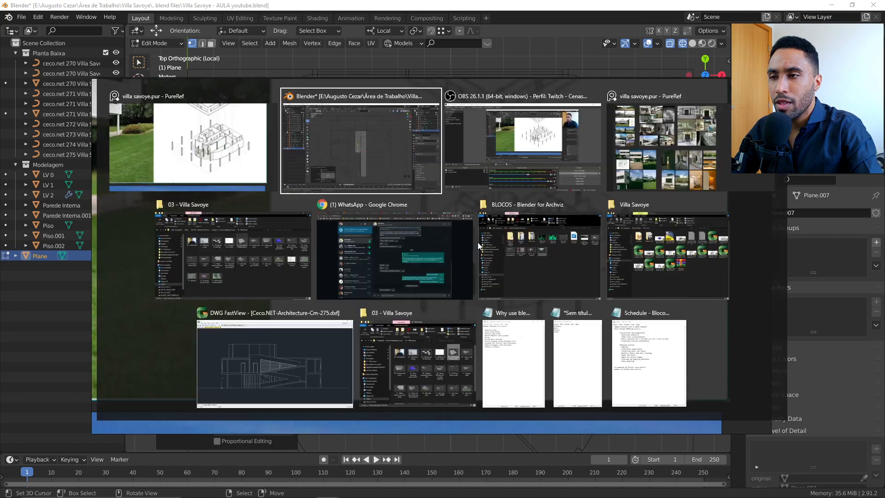
- Stretch the second lane's lower edge level with the first lane's end, and lower the ramp plane 6.2973 m along Z
{"action": "left_click_drag", "start_coordinate": [422, 242], "coordinate": [438, 414]}
{"action": "scroll", "coordinate": [439, 414], "scroll_direction": "down", "scroll_amount": 3}
{"action": "middle_click_drag", "start_coordinate": [438, 414], "coordinate": [436, 273]}
{"action": "key", "text": "Tab"}
{"action": "scroll", "coordinate": [443, 305], "scroll_direction": "down", "scroll_amount": 2}
{"action": "key", "text": "g"}
{"action": "key", "text": "z"}
{"action": "left_click", "coordinate": [427, 321]}
- Compare the flat ramp plane and ground floor plan with the axonometric reference drawing
{"action": "scroll", "coordinate": [426, 322], "scroll_direction": "up", "scroll_amount": 3}
{"action": "key", "text": "KP_7"}
{"action": "scroll", "coordinate": [410, 338], "scroll_direction": "up", "scroll_amount": 4}
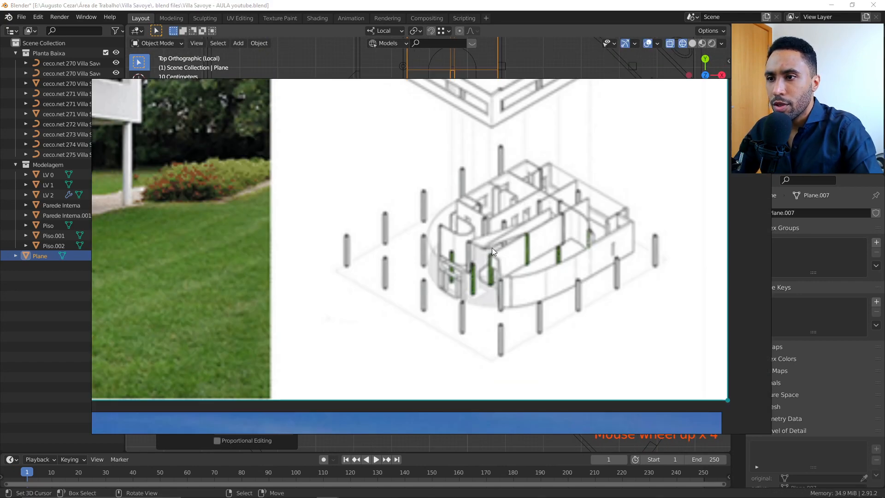
{"action": "scroll", "coordinate": [435, 292], "scroll_direction": "down", "scroll_amount": 2}
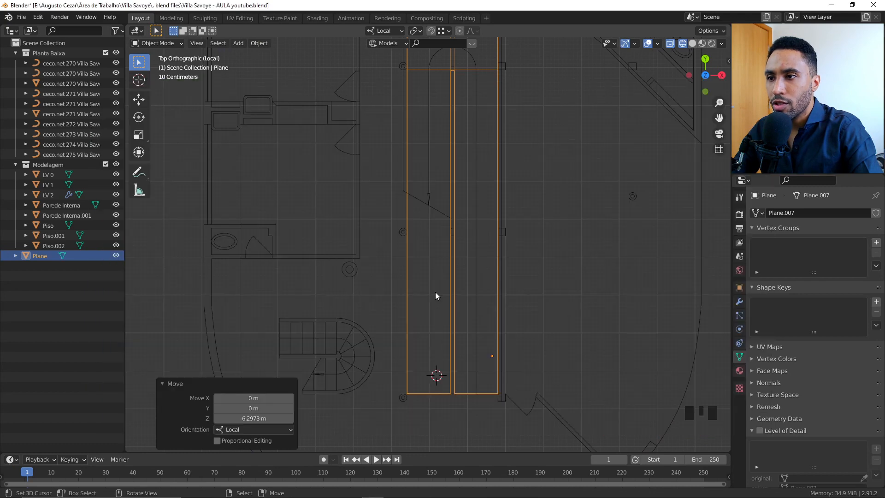
{"action": "scroll", "coordinate": [433, 318], "scroll_direction": "down", "scroll_amount": 3}
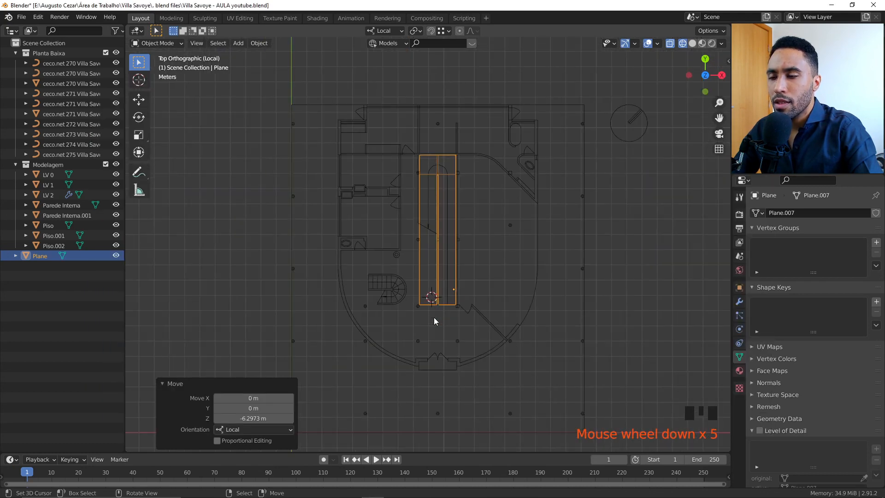
{"action": "middle_click_drag", "start_coordinate": [433, 317], "coordinate": [443, 233]}
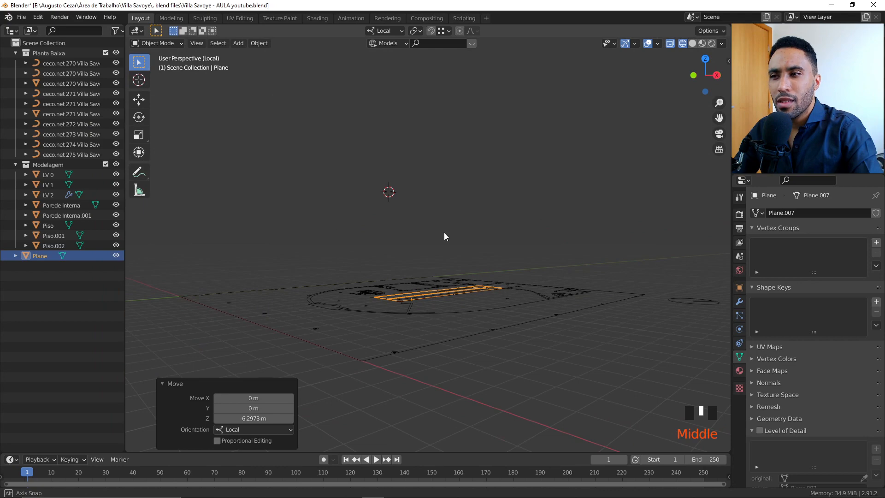
{"action": "key", "text": "KP_7"}
{"action": "scroll", "coordinate": [441, 281], "scroll_direction": "up", "scroll_amount": 4}
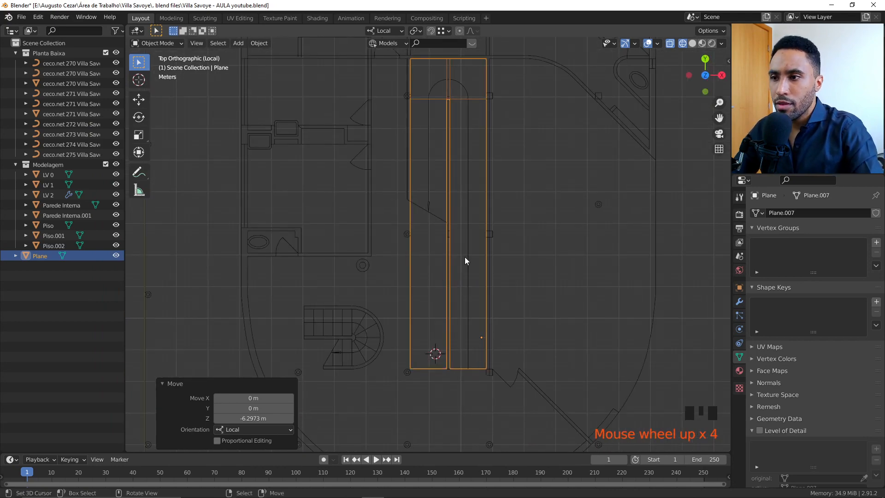
{"action": "scroll", "coordinate": [464, 260], "scroll_direction": "down", "scroll_amount": 2}
{"action": "key", "text": "Tab"}
{"action": "key", "text": "Tab"}
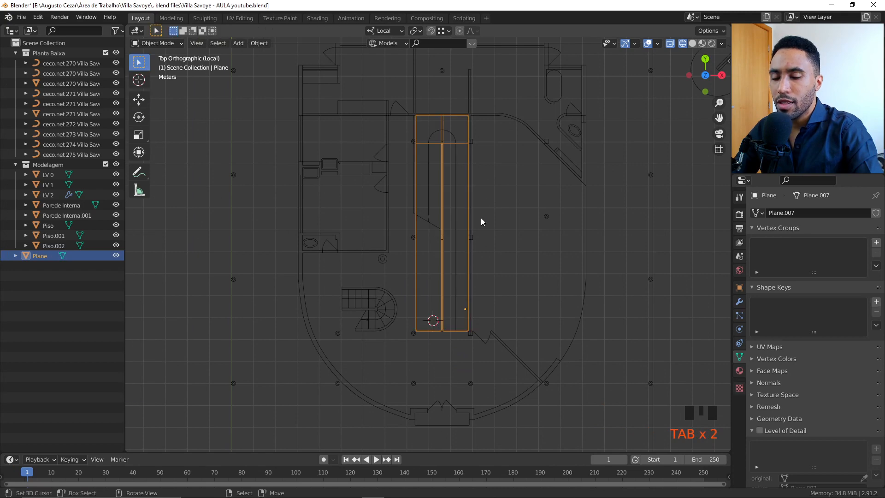
- Leave local view and show the whole model from the front in Object Mode
{"action": "key", "text": "Tab"}
{"action": "key", "text": "KP_Divide"}
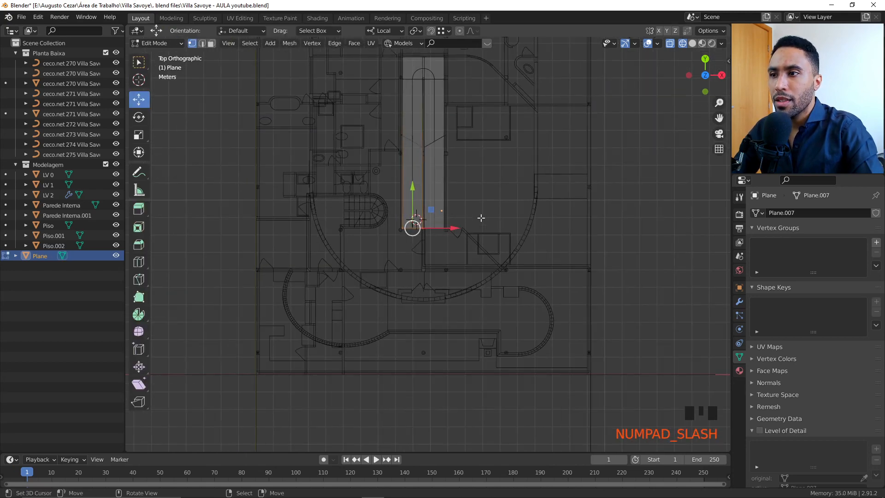
{"action": "key", "text": "KP_1"}
{"action": "key", "text": "Tab"}
- Hide the LV 0 ground-floor walls, then try hiding the front view curve and undo that hiding
{"action": "right_click", "coordinate": [518, 245]}
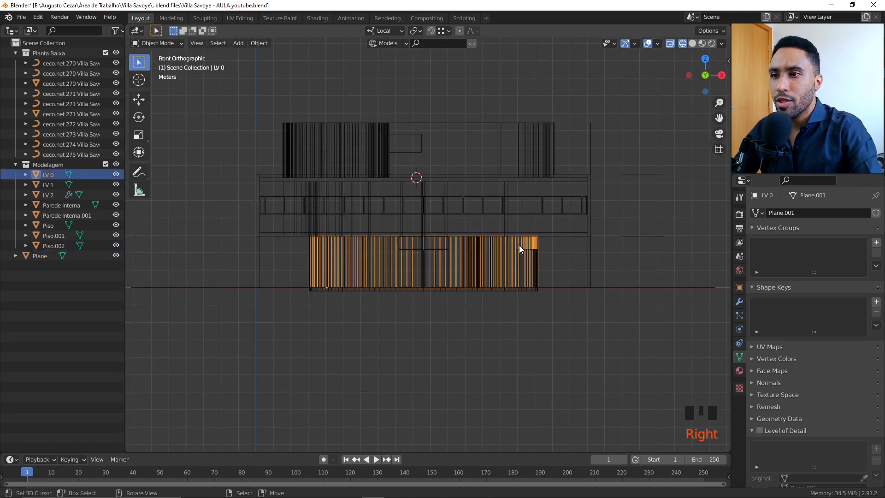
{"action": "scroll", "coordinate": [519, 245], "scroll_direction": "up", "scroll_amount": 2}
{"action": "key", "text": "h"}
{"action": "right_click", "coordinate": [509, 241]}
{"action": "key", "text": "h"}
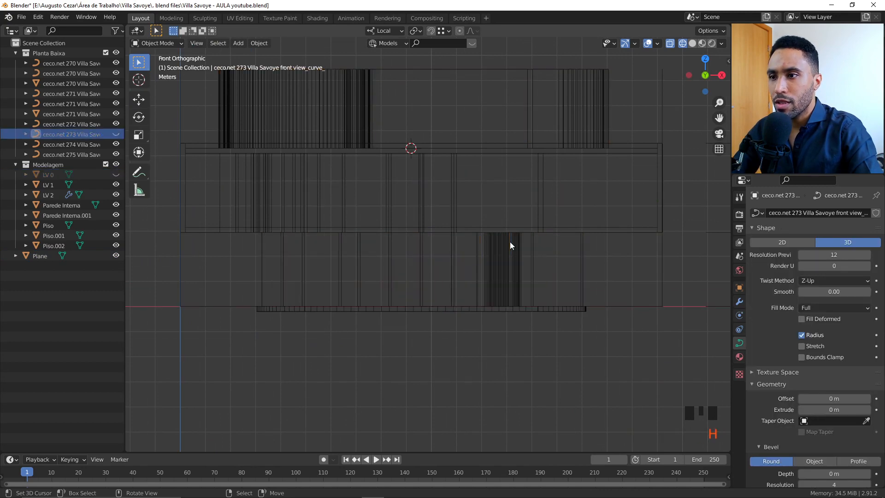
{"action": "right_click", "coordinate": [509, 241]}
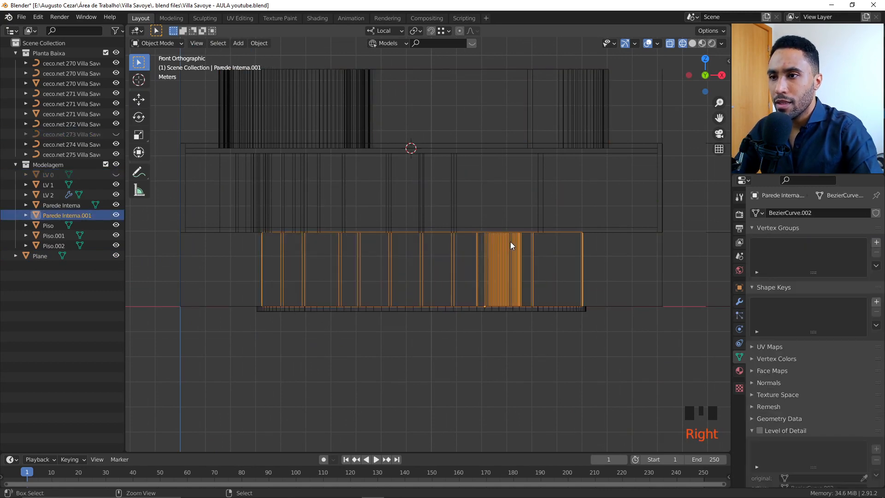
{"action": "key", "text": "ctrl+z"}
{"action": "key", "text": "ctrl+z"}
- Select the flat ramp plane on the ground floor inside the wireframe house model
{"action": "scroll", "coordinate": [510, 242], "scroll_direction": "down", "scroll_amount": 1}
{"action": "middle_click_drag", "start_coordinate": [510, 242], "coordinate": [487, 283]}
{"action": "scroll", "coordinate": [469, 280], "scroll_direction": "up", "scroll_amount": 3}
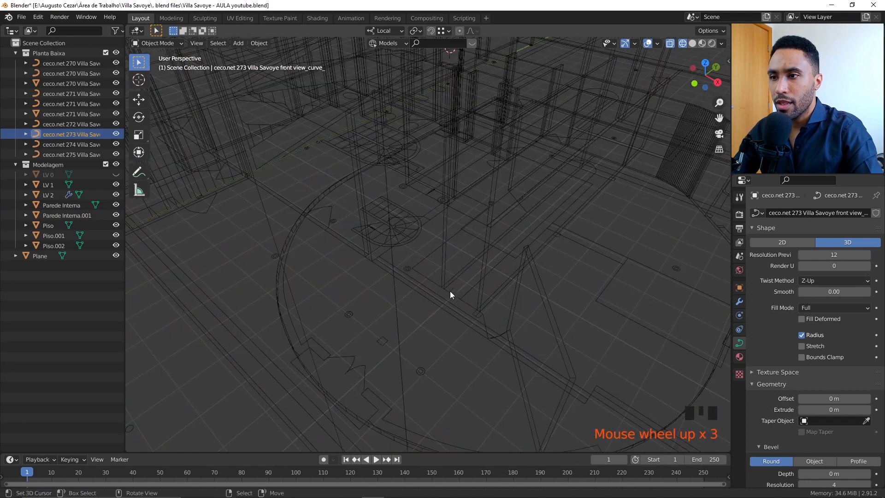
{"action": "right_click", "coordinate": [458, 238]}
{"action": "scroll", "coordinate": [457, 237], "scroll_direction": "down", "scroll_amount": 1}
{"action": "key", "text": "g"}
{"action": "left_click", "coordinate": [486, 244]}
{"action": "scroll", "coordinate": [490, 263], "scroll_direction": "down", "scroll_amount": 5}
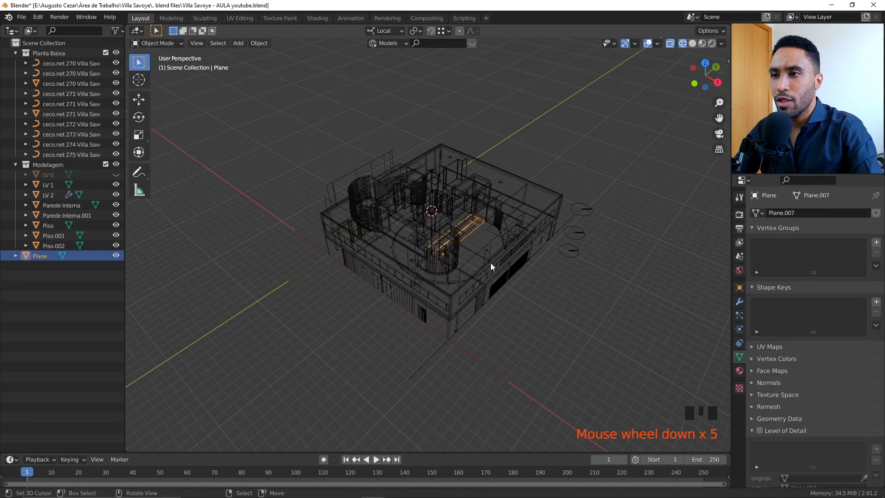
- Try a random wireframe color per object to tell the ramp plane apart from the walls
{"action": "left_click", "coordinate": [722, 44]}
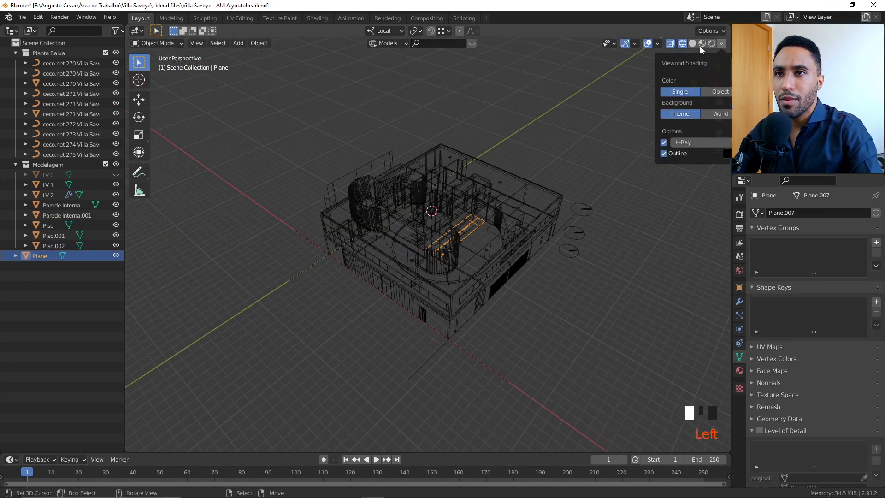
{"action": "left_click", "coordinate": [722, 43]}
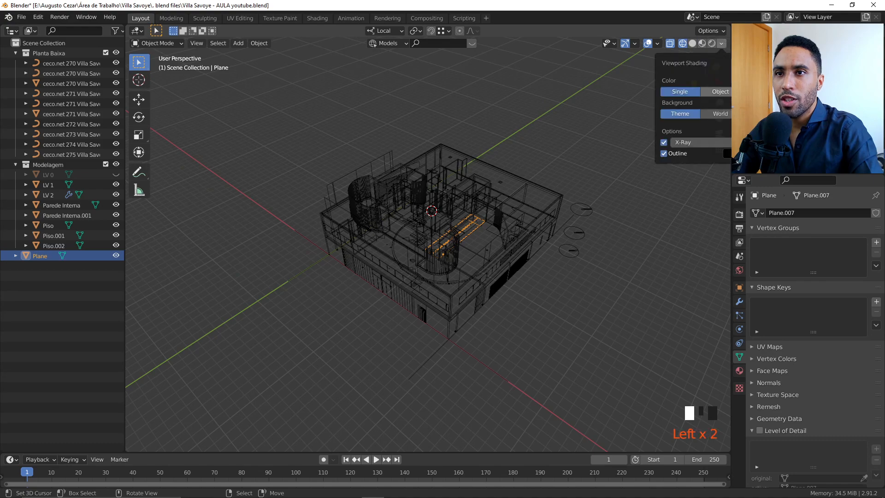
{"action": "left_click", "coordinate": [751, 92]}
{"action": "mouse_move", "coordinate": [507, 175]}
{"action": "middle_mouse_down"}
{"action": "mouse_move", "coordinate": [502, 214]}
{"action": "mouse_move", "coordinate": [518, 289]}
{"action": "mouse_move", "coordinate": [490, 323]}
{"action": "mouse_move", "coordinate": [486, 230]}
{"action": "mouse_move", "coordinate": [495, 281]}
{"action": "middle_mouse_up"}
{"action": "scroll", "coordinate": [410, 248], "scroll_direction": "up", "scroll_amount": 8}
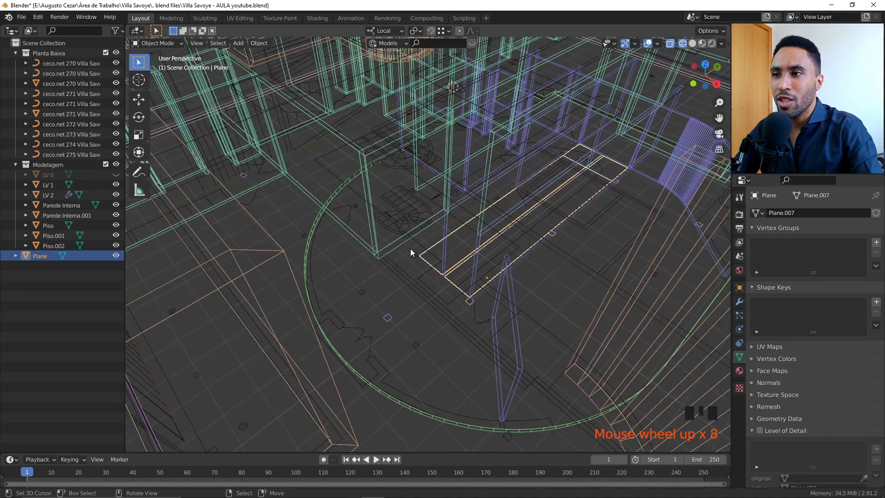
{"action": "scroll", "coordinate": [458, 280], "scroll_direction": "down", "scroll_amount": 3}
- Set the viewport wireframe color mode to Object
{"action": "left_click", "coordinate": [721, 44]}
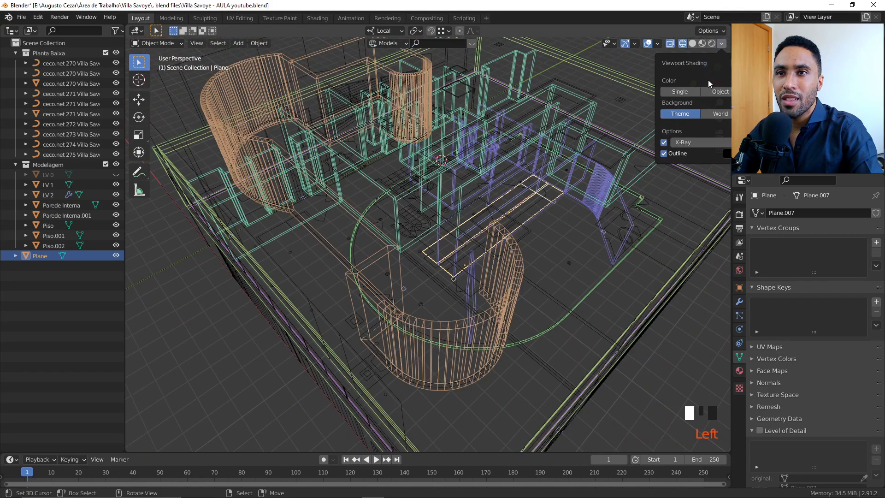
{"action": "left_click", "coordinate": [695, 92]}
{"action": "scroll", "coordinate": [499, 259], "scroll_direction": "down", "scroll_amount": 2}
{"action": "mouse_move", "coordinate": [499, 259]}
{"action": "middle_mouse_down"}
{"action": "mouse_move", "coordinate": [449, 201]}
{"action": "mouse_move", "coordinate": [510, 234]}
{"action": "mouse_move", "coordinate": [451, 307]}
{"action": "mouse_move", "coordinate": [512, 249]}
{"action": "middle_mouse_up"}
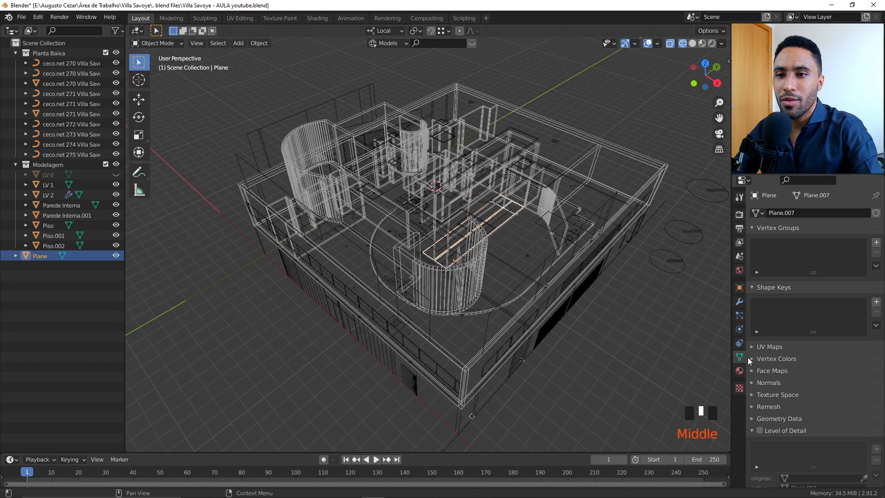
- Expand the ramp plane's Viewport Display settings and try a blue tint as its object color
{"action": "left_click", "coordinate": [739, 288]}
{"action": "left_click", "coordinate": [768, 439]}
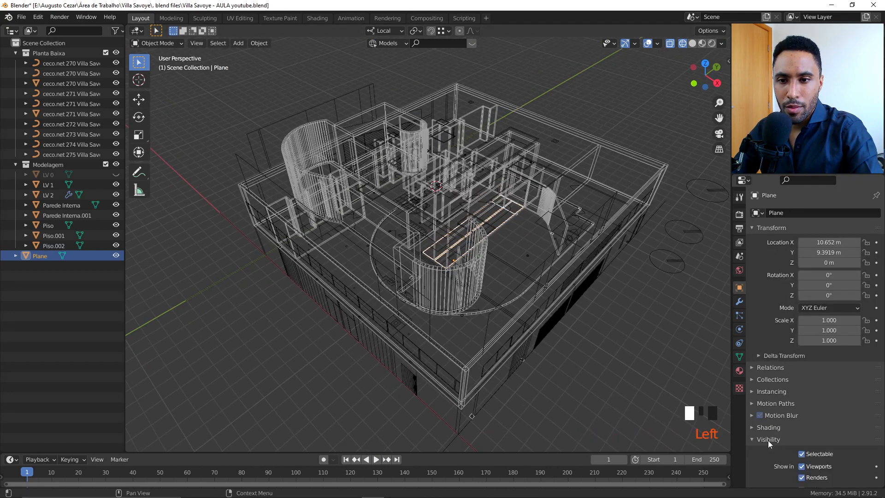
{"action": "scroll", "coordinate": [767, 440], "scroll_direction": "down", "scroll_amount": 7}
{"action": "left_click", "coordinate": [768, 317]}
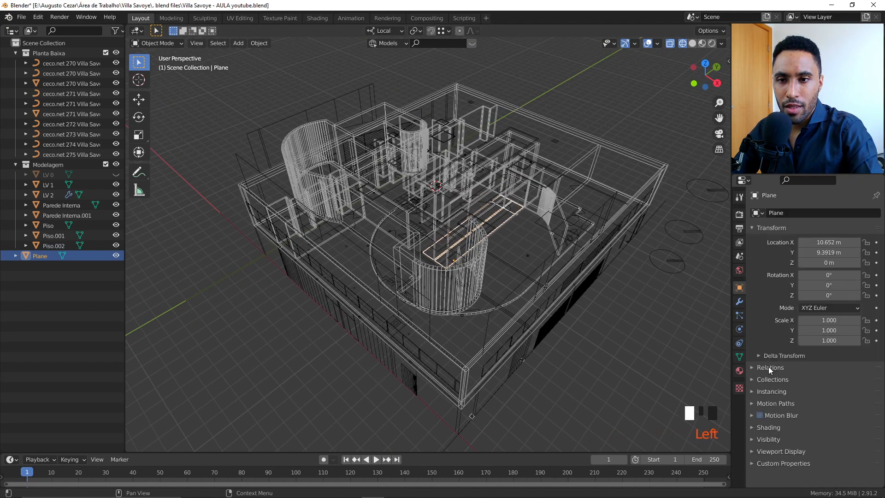
{"action": "left_click", "coordinate": [769, 451]}
{"action": "scroll", "coordinate": [783, 414], "scroll_direction": "down", "scroll_amount": 7}
{"action": "left_click", "coordinate": [834, 441]}
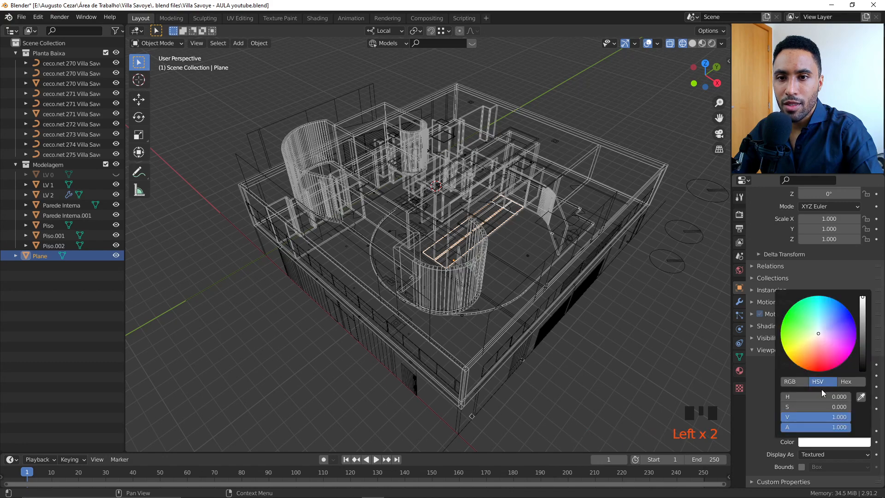
{"action": "left_click", "coordinate": [819, 309]}
{"action": "left_click_drag", "start_coordinate": [819, 309], "coordinate": [818, 333]}
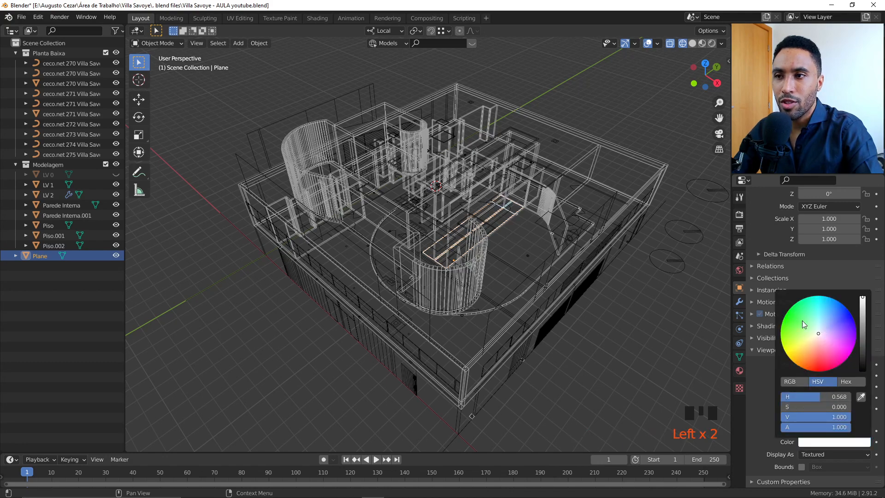
- Try other tints for the ramp plane's object color while viewing it up close
{"action": "scroll", "coordinate": [430, 243], "scroll_direction": "up", "scroll_amount": 6}
{"action": "middle_click_drag", "start_coordinate": [414, 231], "coordinate": [430, 244], "text": "shift"}
{"action": "scroll", "coordinate": [429, 244], "scroll_direction": "up", "scroll_amount": 3}
{"action": "left_click", "coordinate": [823, 442]}
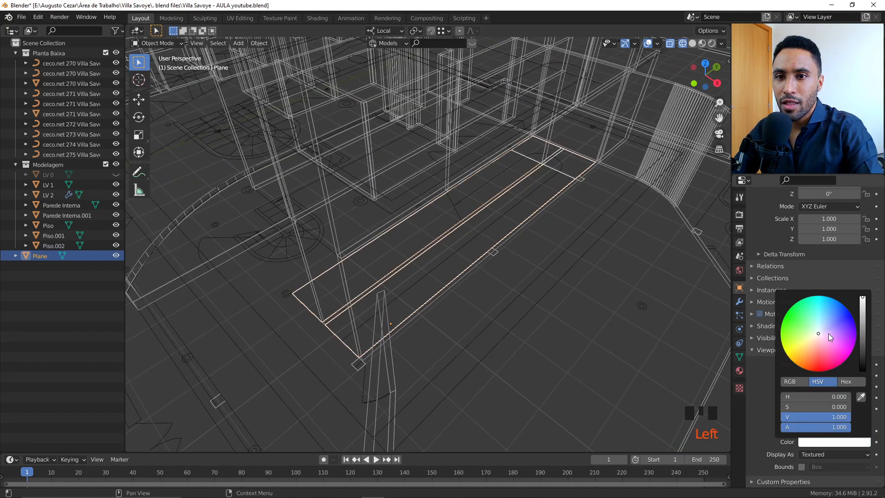
{"action": "mouse_move", "coordinate": [831, 339]}
{"action": "left_mouse_down"}
{"action": "mouse_move", "coordinate": [822, 351]}
{"action": "mouse_move", "coordinate": [815, 343]}
{"action": "left_mouse_up"}
- Switch the viewport to solid shading and unhide all hidden objects
{"action": "scroll", "coordinate": [512, 280], "scroll_direction": "down", "scroll_amount": 6}
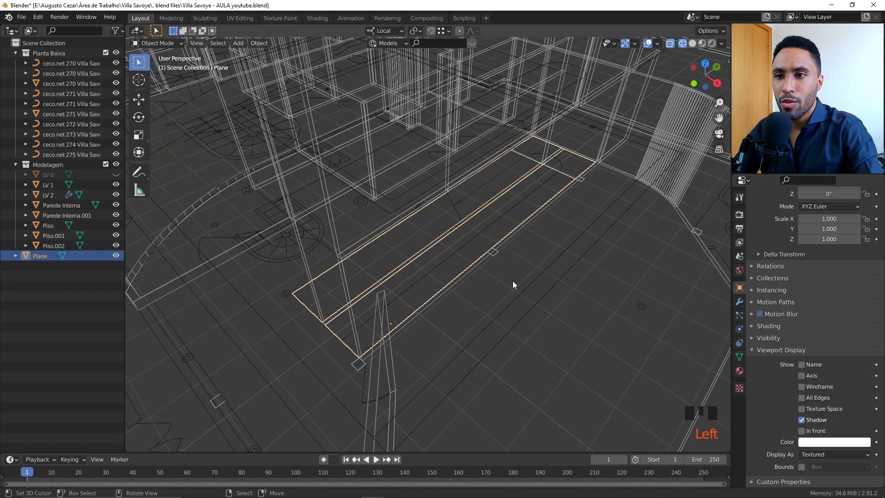
{"action": "scroll", "coordinate": [535, 275], "scroll_direction": "down", "scroll_amount": 2}
{"action": "middle_click_drag", "start_coordinate": [418, 366], "coordinate": [507, 298]}
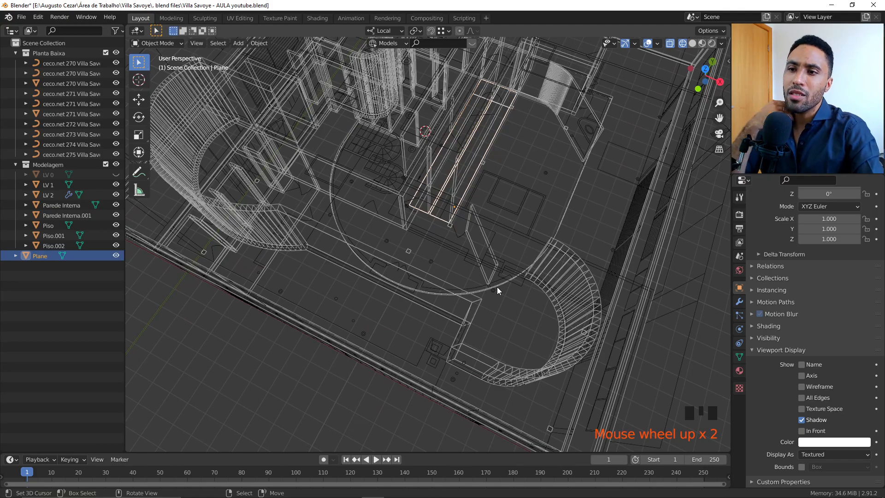
{"action": "middle_click_drag", "start_coordinate": [432, 334], "coordinate": [426, 303]}
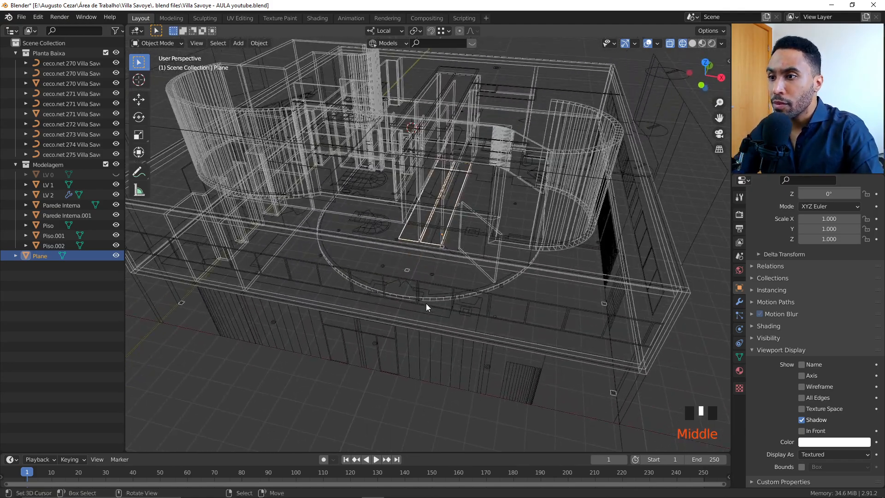
{"action": "scroll", "coordinate": [425, 294], "scroll_direction": "up", "scroll_amount": 12}
{"action": "scroll", "coordinate": [376, 162], "scroll_direction": "down", "scroll_amount": 5}
{"action": "mouse_move", "coordinate": [377, 161]}
{"action": "middle_mouse_down", "text": "shift"}
{"action": "mouse_move", "coordinate": [423, 251]}
{"action": "mouse_move", "coordinate": [475, 267]}
{"action": "middle_mouse_up", "text": "shift"}
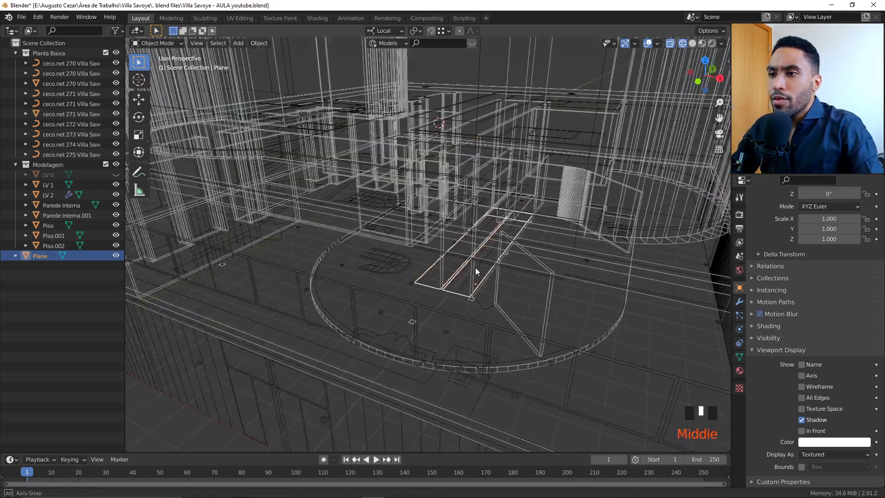
{"action": "key", "text": "z"}
{"action": "left_click", "coordinate": [538, 268]}
{"action": "mouse_move", "coordinate": [538, 268]}
{"action": "middle_mouse_down", "text": "shift"}
{"action": "mouse_move", "coordinate": [474, 165]}
{"action": "mouse_move", "coordinate": [495, 203]}
{"action": "mouse_move", "coordinate": [509, 271]}
{"action": "middle_mouse_up", "text": "shift"}
{"action": "key", "text": "alt+h"}
- Select the ramp plane together with the LV 0 walls and isolate both in local view
{"action": "right_click", "coordinate": [510, 181]}
{"action": "scroll", "coordinate": [508, 272], "scroll_direction": "up", "scroll_amount": 12}
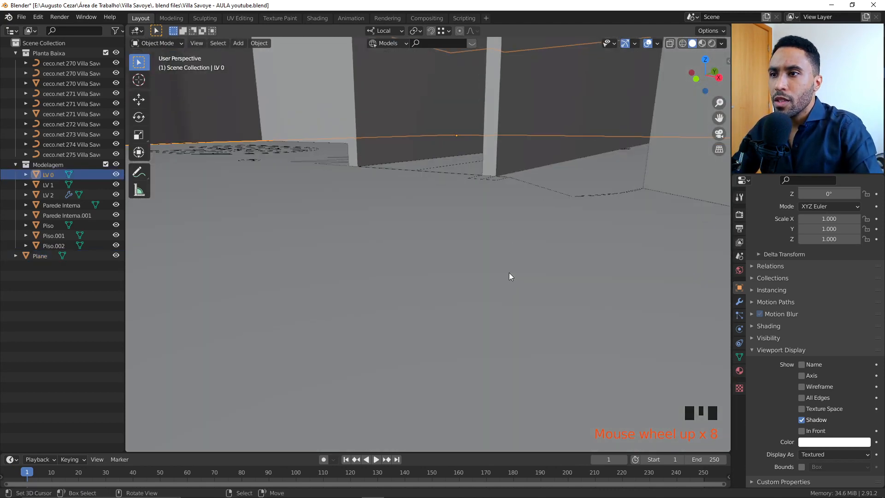
{"action": "middle_click_drag", "start_coordinate": [522, 227], "coordinate": [534, 265], "text": "shift"}
{"action": "right_click", "coordinate": [468, 217]}
{"action": "right_click", "coordinate": [469, 216]}
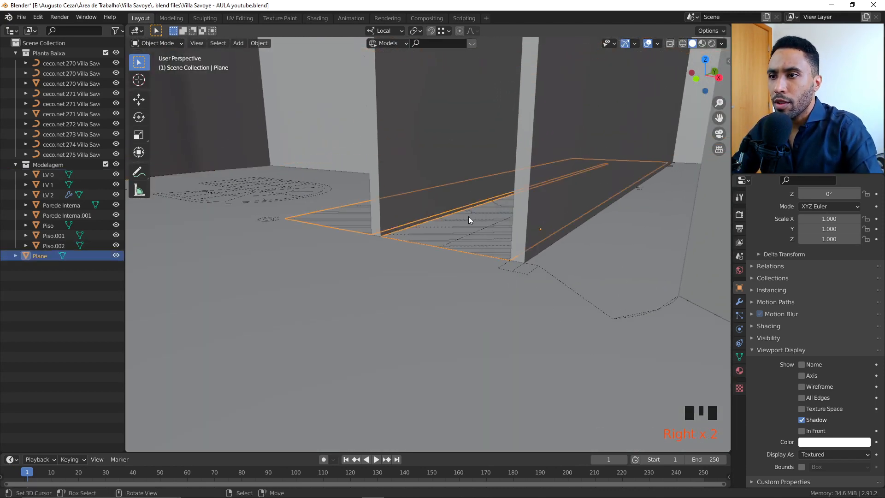
{"action": "scroll", "coordinate": [468, 217], "scroll_direction": "down", "scroll_amount": 11}
{"action": "right_click", "coordinate": [468, 216], "text": "shift"}
{"action": "middle_click_drag", "start_coordinate": [468, 216], "coordinate": [466, 205]}
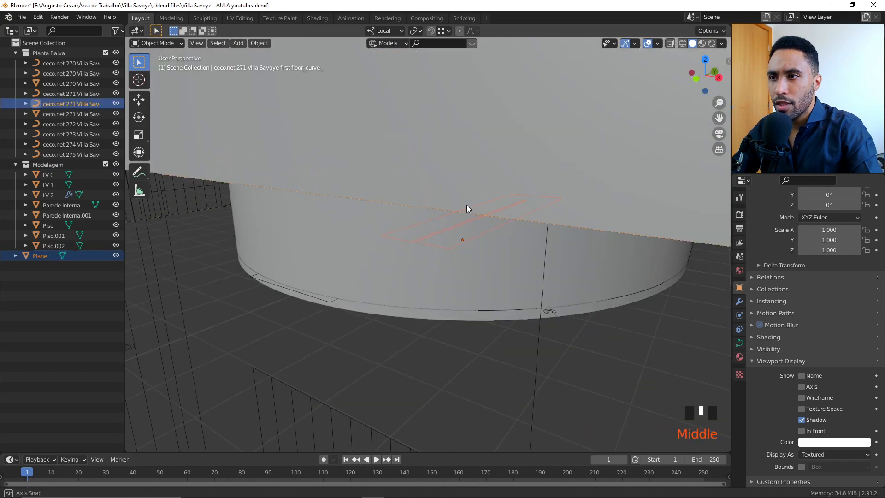
{"action": "scroll", "coordinate": [466, 205], "scroll_direction": "down", "scroll_amount": 4}
{"action": "key", "text": "b"}
{"action": "key", "text": "b"}
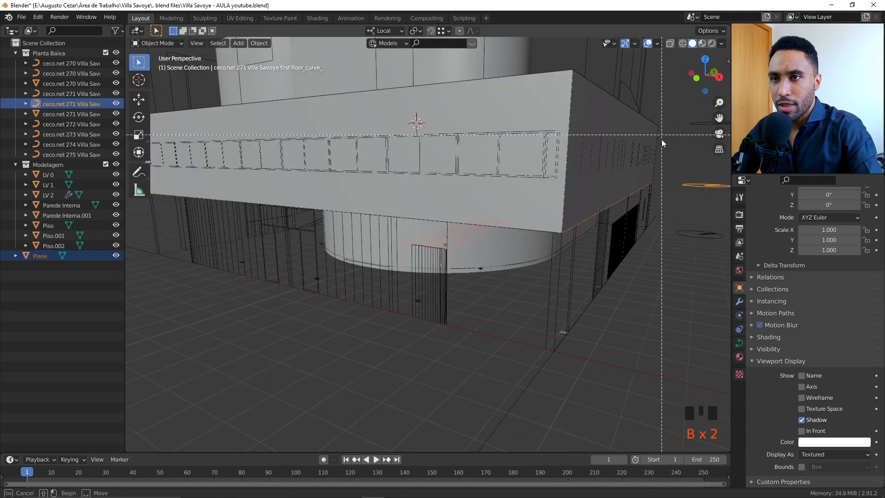
{"action": "scroll", "coordinate": [522, 258], "scroll_direction": "up", "scroll_amount": 3}
{"action": "right_click", "coordinate": [591, 220], "text": "shift"}
{"action": "key", "text": "KP_Divide"}
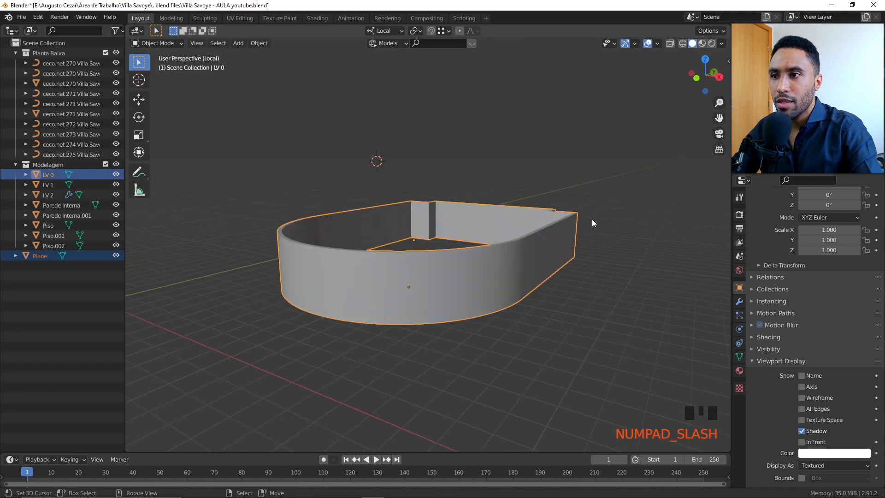
- Open the ramp plane in Edit Mode with wireframe shading
{"action": "scroll", "coordinate": [470, 228], "scroll_direction": "up", "scroll_amount": 3}
{"action": "right_click", "coordinate": [446, 176]}
{"action": "key", "text": "KP_1"}
{"action": "key", "text": "shift+z"}
{"action": "key", "text": "Tab"}
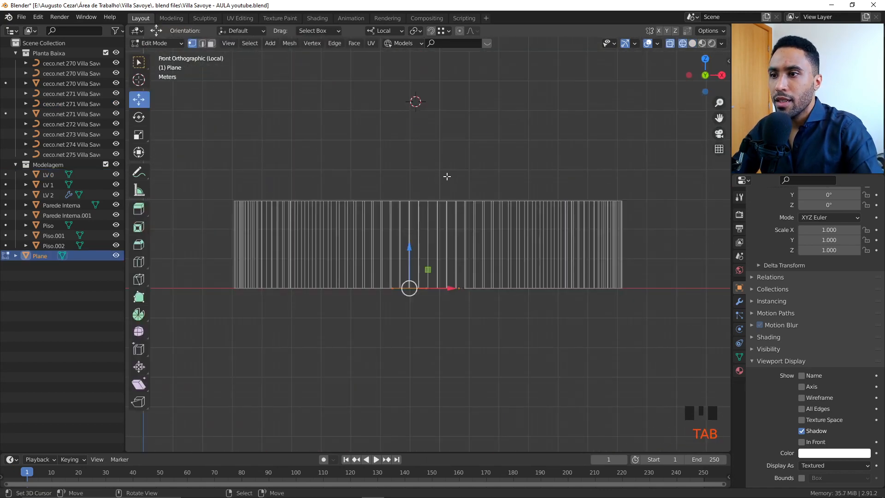
{"action": "middle_click_drag", "start_coordinate": [447, 176], "coordinate": [447, 298]}
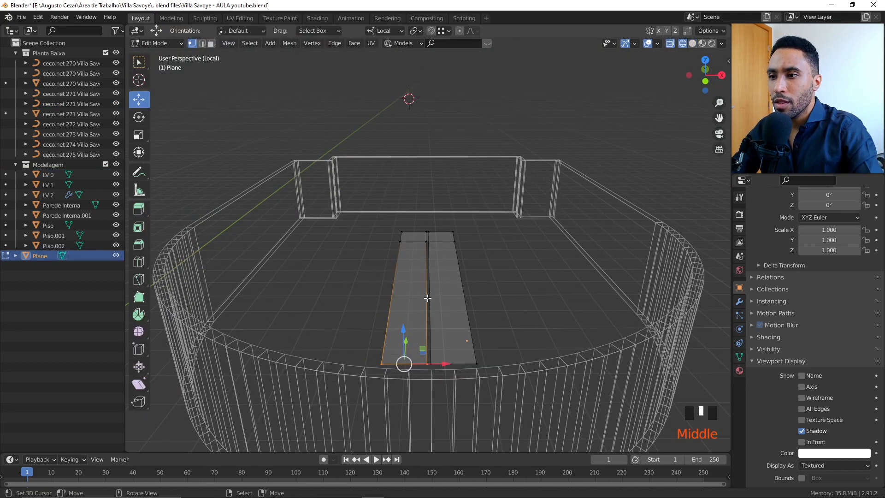
- Select the landing at the ramp's far end and raise it 1.4744 m along Z, with Edge Center added to Vertex snapping
{"action": "right_click", "coordinate": [427, 236]}
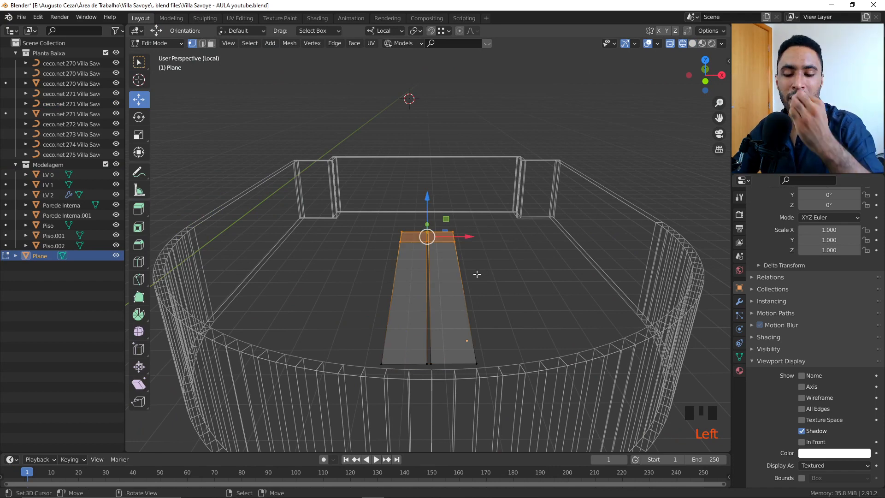
{"action": "key", "text": "KP_1"}
{"action": "left_click_drag", "start_coordinate": [428, 249], "coordinate": [433, 222]}
{"action": "right_click", "coordinate": [433, 221]}
{"action": "left_click", "coordinate": [416, 31]}
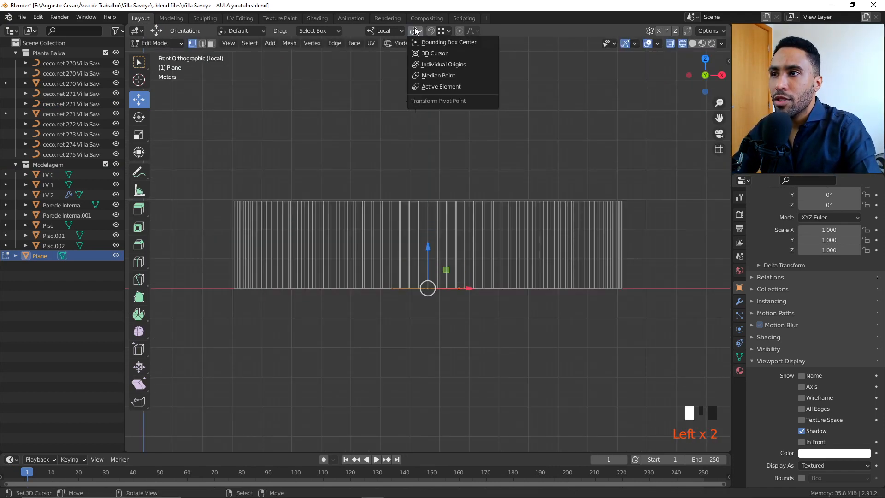
{"action": "left_click", "coordinate": [443, 31]}
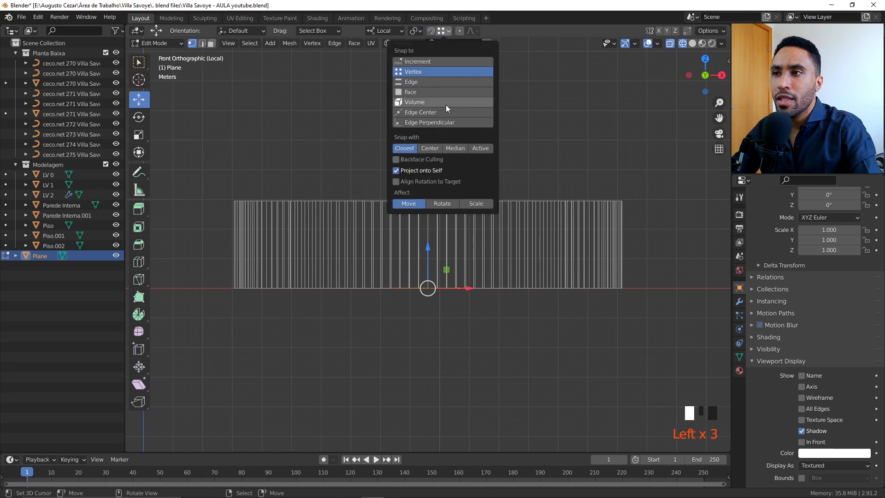
{"action": "left_click", "coordinate": [417, 114], "text": "shift"}
{"action": "left_click_drag", "start_coordinate": [428, 249], "coordinate": [627, 244]}
{"action": "middle_click_drag", "start_coordinate": [627, 244], "coordinate": [317, 336]}
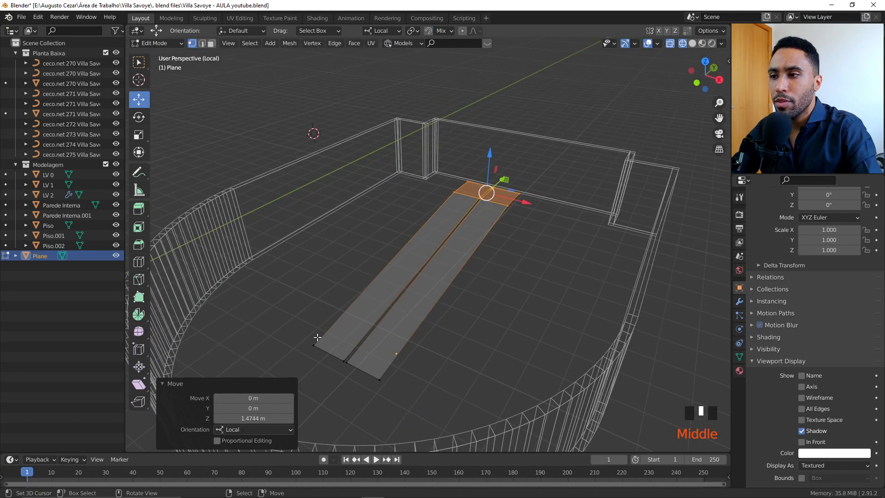
- Raise the near end edge of the ramp's left lane along Z to the top of the LV 0 walls, and leave Edit Mode
{"action": "right_click", "coordinate": [316, 356]}
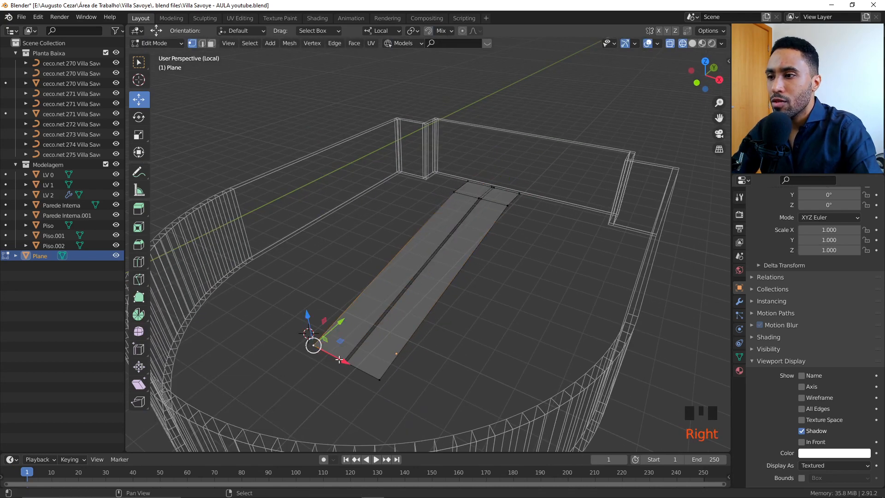
{"action": "right_click", "coordinate": [331, 358], "text": "shift"}
{"action": "key", "text": "2"}
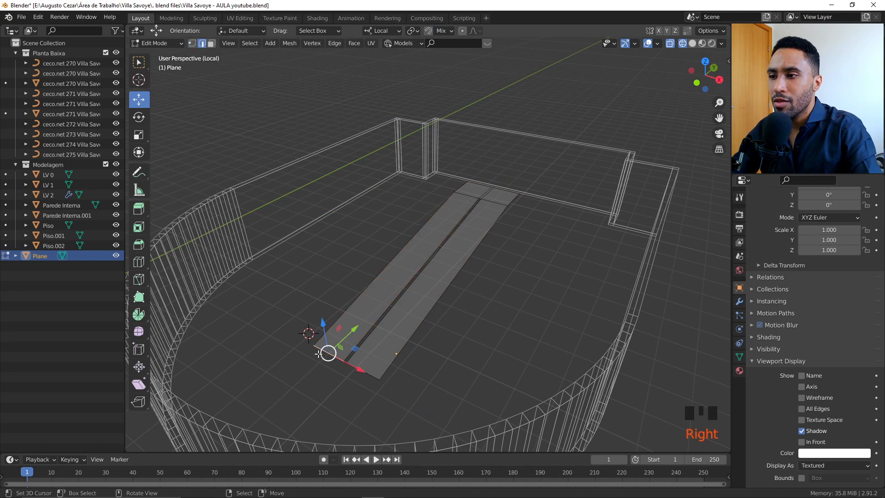
{"action": "scroll", "coordinate": [405, 332], "scroll_direction": "down", "scroll_amount": 4}
{"action": "key", "text": "KP_1"}
{"action": "mouse_move", "coordinate": [420, 219]}
{"action": "left_mouse_down"}
{"action": "mouse_move", "coordinate": [482, 221]}
{"action": "mouse_move", "coordinate": [506, 232]}
{"action": "left_mouse_up"}
{"action": "middle_click_drag", "start_coordinate": [506, 233], "coordinate": [429, 315]}
{"action": "scroll", "coordinate": [429, 316], "scroll_direction": "down", "scroll_amount": 1}
{"action": "key", "text": "Tab"}
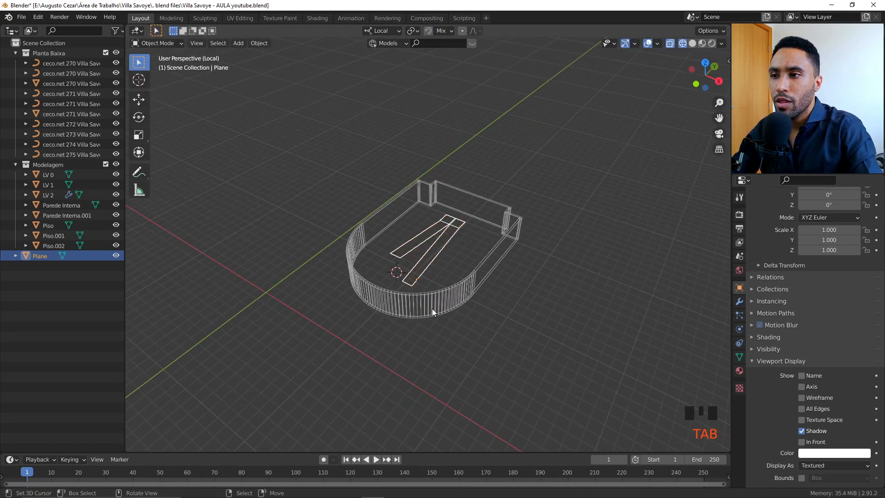
- Inspect the sloped ramp in solid shading, and leave local view to show the whole model from the right
{"action": "key", "text": "z"}
{"action": "scroll", "coordinate": [463, 253], "scroll_direction": "up", "scroll_amount": 2}
{"action": "mouse_move", "coordinate": [463, 253]}
{"action": "middle_mouse_down"}
{"action": "mouse_move", "coordinate": [412, 289]}
{"action": "mouse_move", "coordinate": [577, 229]}
{"action": "mouse_move", "coordinate": [452, 249]}
{"action": "middle_mouse_up"}
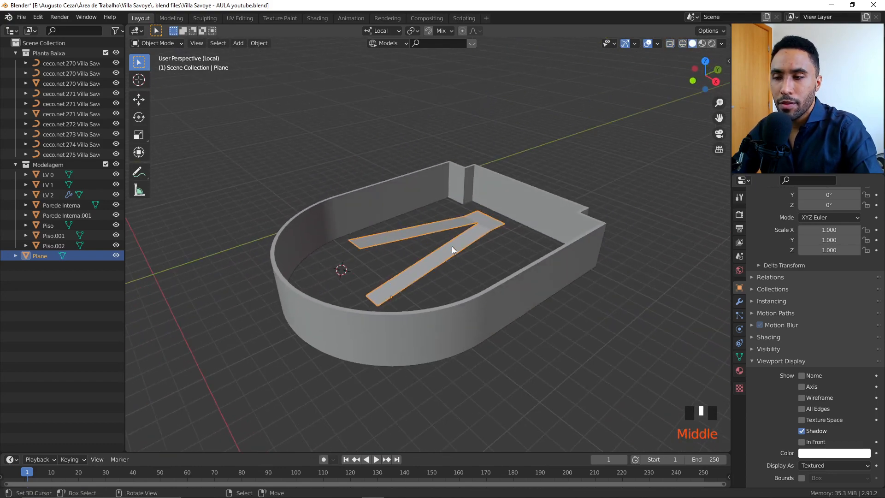
{"action": "key", "text": "KP_Divide"}
{"action": "scroll", "coordinate": [479, 214], "scroll_direction": "down", "scroll_amount": 5}
{"action": "key", "text": "KP_3"}
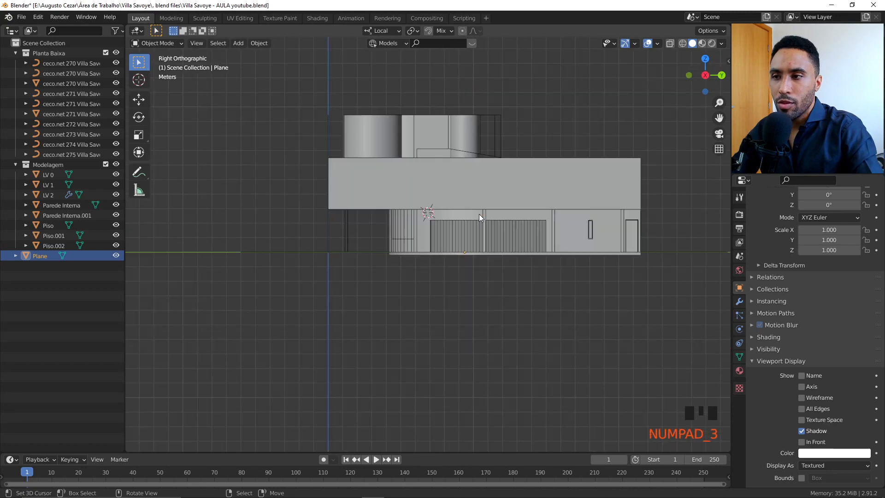
- Make a linked duplicate of the ramp plane 3.1485 m higher along Z, working in wireframe shading
{"action": "key", "text": "z"}
{"action": "middle_click_drag", "start_coordinate": [478, 217], "coordinate": [460, 236], "text": "shift"}
{"action": "scroll", "coordinate": [460, 237], "scroll_direction": "up", "scroll_amount": 3}
{"action": "middle_click_drag", "start_coordinate": [590, 245], "coordinate": [561, 289], "text": "shift"}
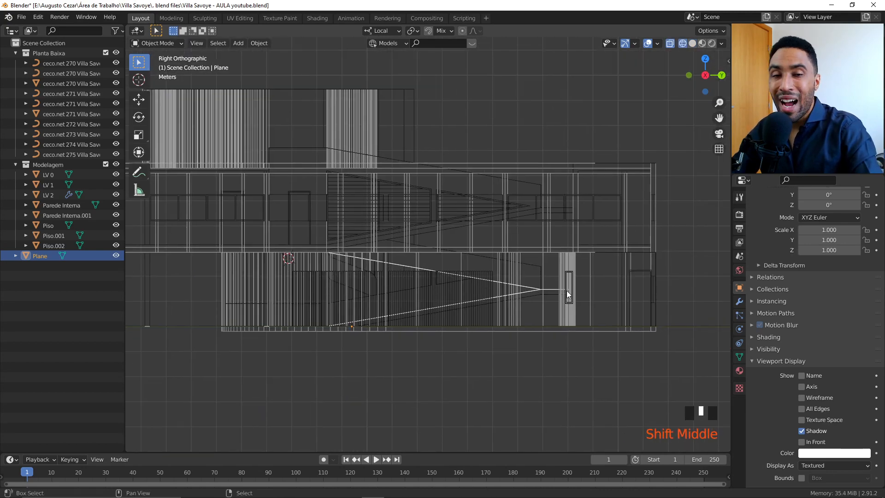
{"action": "key", "text": "alt+d"}
{"action": "key", "text": "z"}
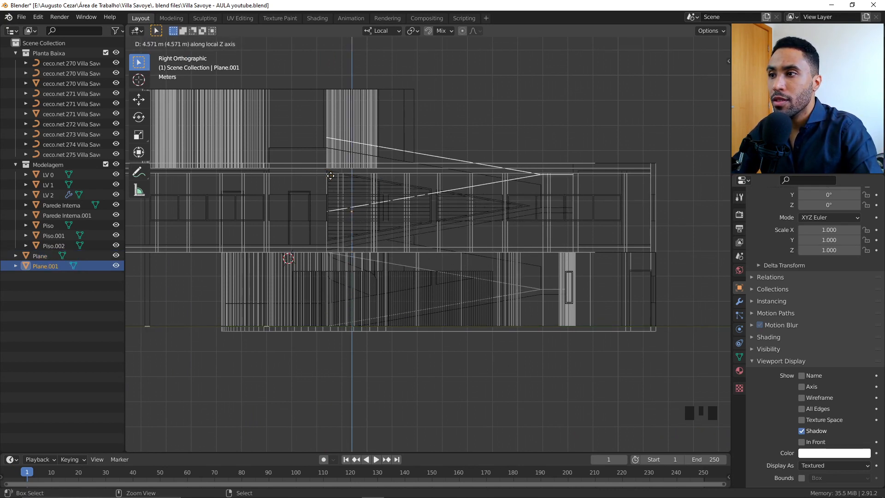
{"action": "scroll", "coordinate": [351, 237], "scroll_direction": "up", "scroll_amount": 4}
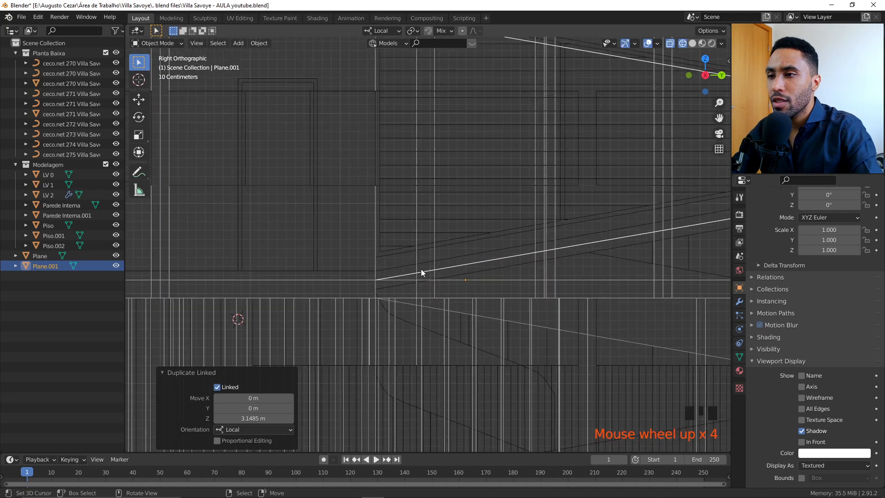
{"action": "key", "text": "g"}
{"action": "key", "text": "z"}
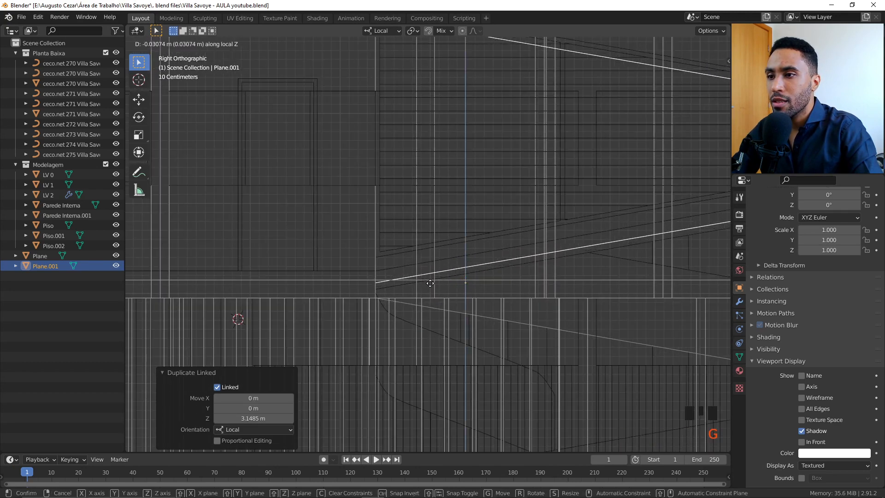
{"action": "key", "text": "Escape"}
- Return to solid shading in perspective, exclude the Planta Baixa collection and hide the LV 1 walls
{"action": "scroll", "coordinate": [449, 274], "scroll_direction": "down", "scroll_amount": 5}
{"action": "middle_click_drag", "start_coordinate": [450, 275], "coordinate": [454, 237], "text": "shift"}
{"action": "scroll", "coordinate": [537, 248], "scroll_direction": "down", "scroll_amount": 3}
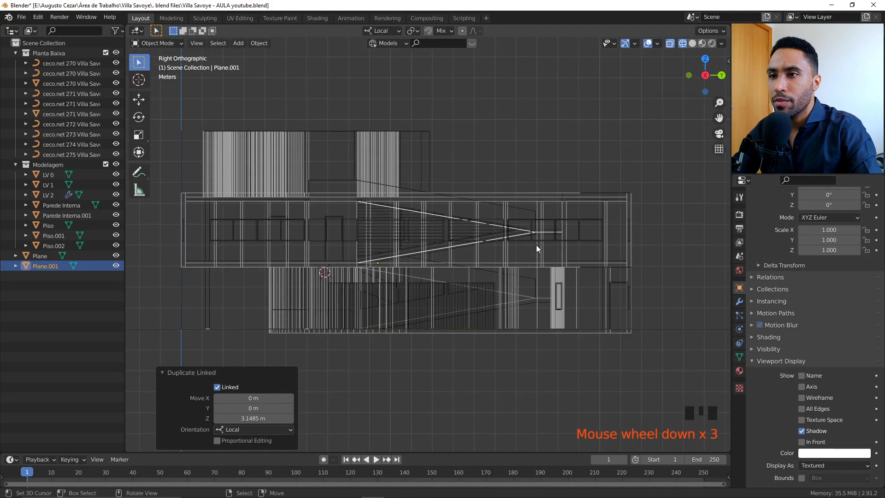
{"action": "scroll", "coordinate": [484, 250], "scroll_direction": "up", "scroll_amount": 4}
{"action": "scroll", "coordinate": [510, 241], "scroll_direction": "down", "scroll_amount": 3}
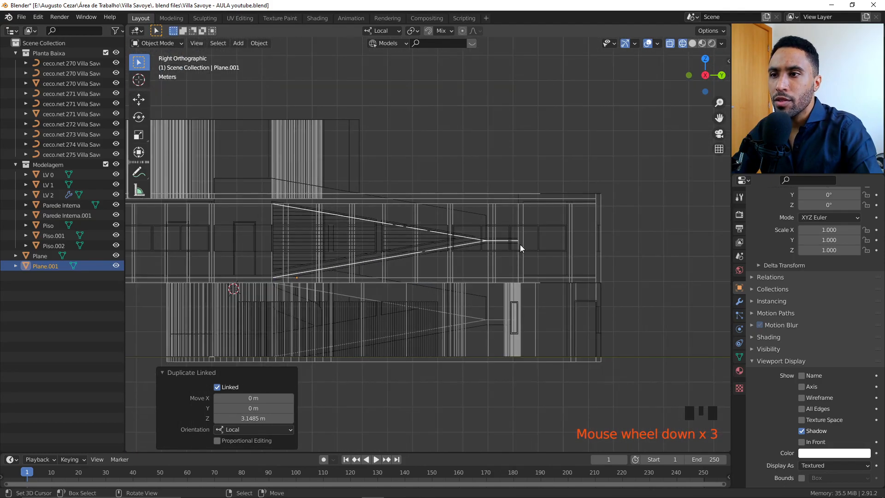
{"action": "mouse_move", "coordinate": [520, 245]}
{"action": "middle_mouse_down"}
{"action": "mouse_move", "coordinate": [575, 307]}
{"action": "mouse_move", "coordinate": [580, 259]}
{"action": "mouse_move", "coordinate": [549, 257]}
{"action": "middle_mouse_up"}
{"action": "scroll", "coordinate": [570, 263], "scroll_direction": "down", "scroll_amount": 2}
{"action": "key", "text": "z"}
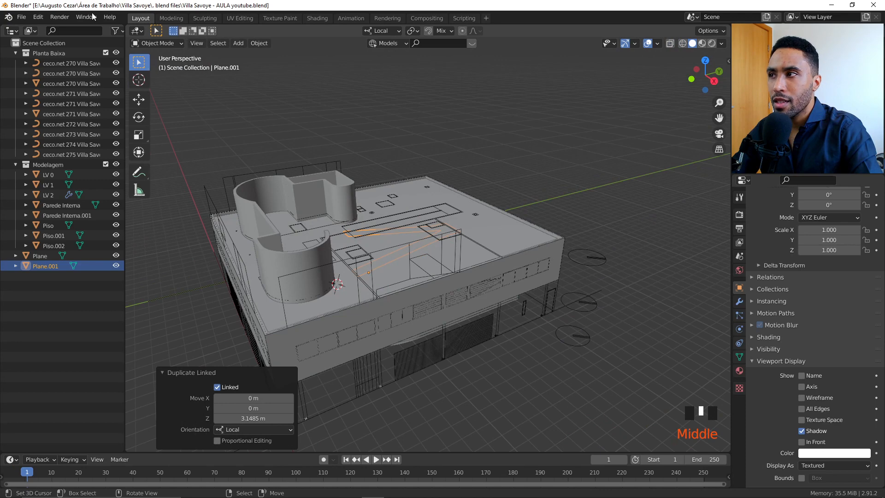
{"action": "left_click", "coordinate": [105, 53]}
{"action": "right_click", "coordinate": [561, 254]}
{"action": "key", "text": "h"}
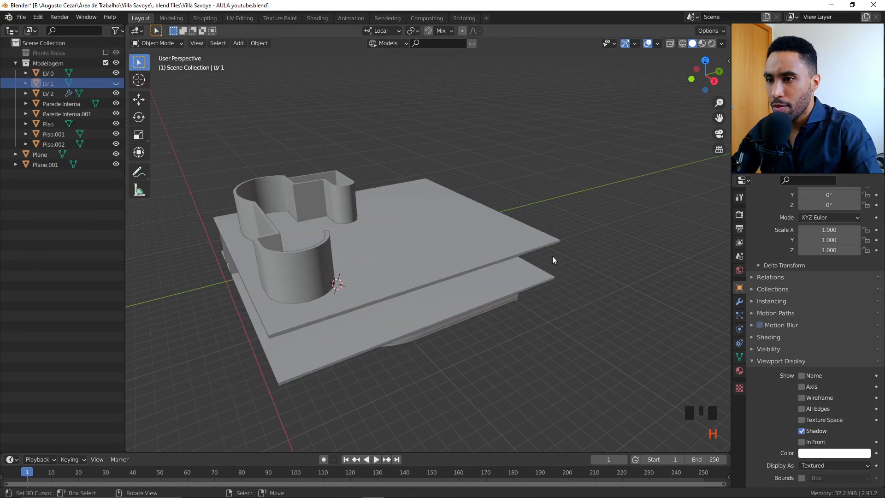
- Hide the LV 0 walls and the interior walls Parede Interna and Parede Interna.001
{"action": "middle_click_drag", "start_coordinate": [553, 258], "coordinate": [486, 293]}
{"action": "right_click", "coordinate": [485, 292]}
{"action": "key", "text": "h"}
{"action": "right_click", "coordinate": [460, 257]}
{"action": "key", "text": "h"}
{"action": "right_click", "coordinate": [446, 289]}
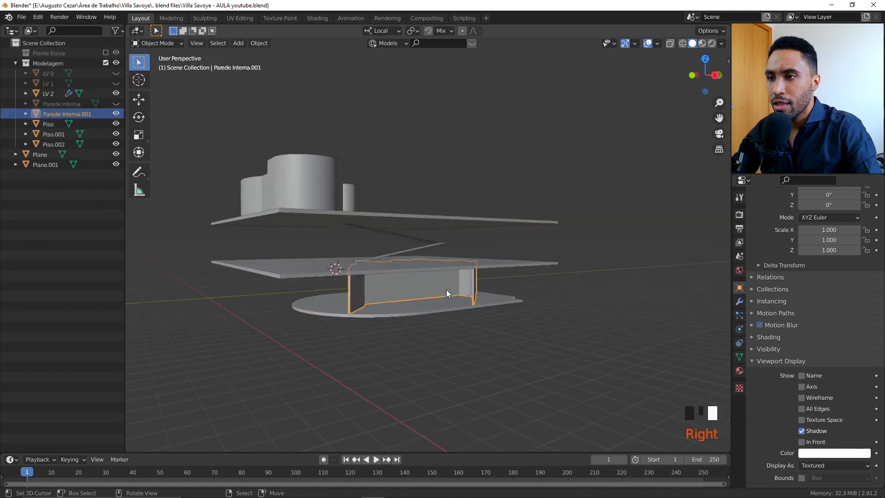
{"action": "key", "text": "h"}
- Add a Solidify modifier with a thickness of 0.2 m to the upper ramp, Plane.001
{"action": "middle_click_drag", "start_coordinate": [449, 264], "coordinate": [430, 272]}
{"action": "scroll", "coordinate": [430, 272], "scroll_direction": "up", "scroll_amount": 3}
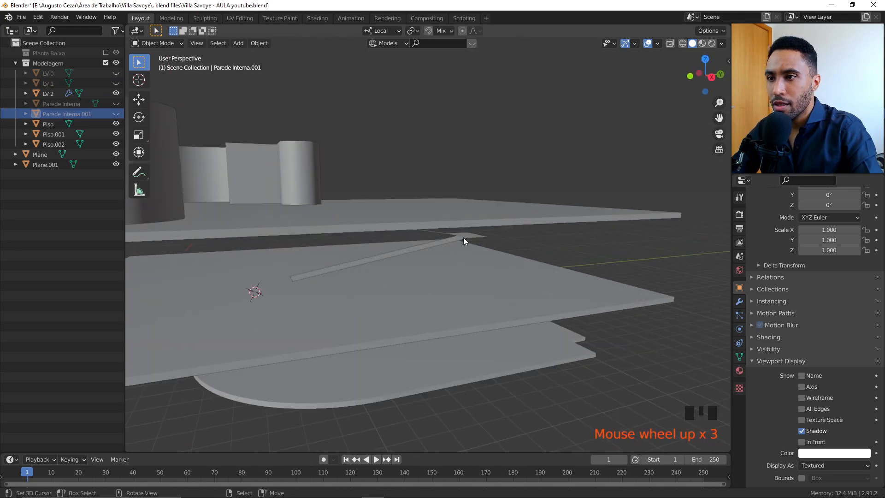
{"action": "right_click", "coordinate": [463, 238]}
{"action": "middle_click_drag", "start_coordinate": [502, 254], "coordinate": [606, 234], "text": "shift"}
{"action": "left_click", "coordinate": [739, 301]}
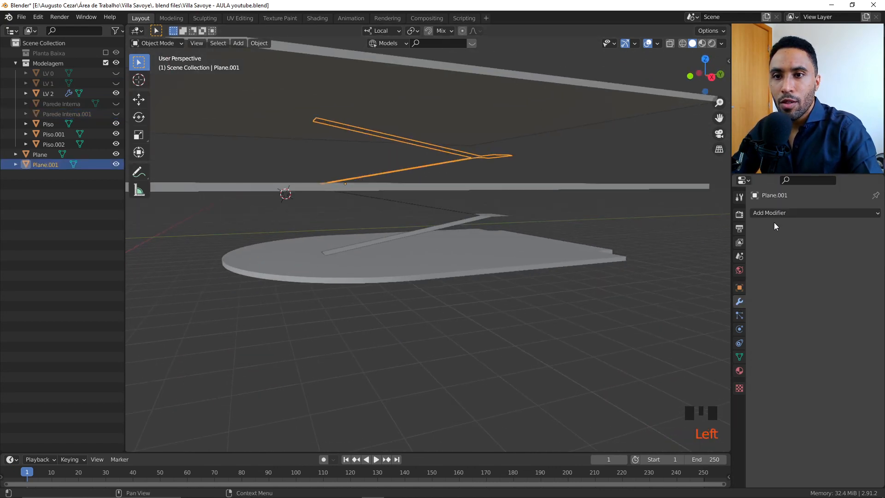
{"action": "left_click", "coordinate": [779, 213]}
{"action": "left_click", "coordinate": [701, 372]}
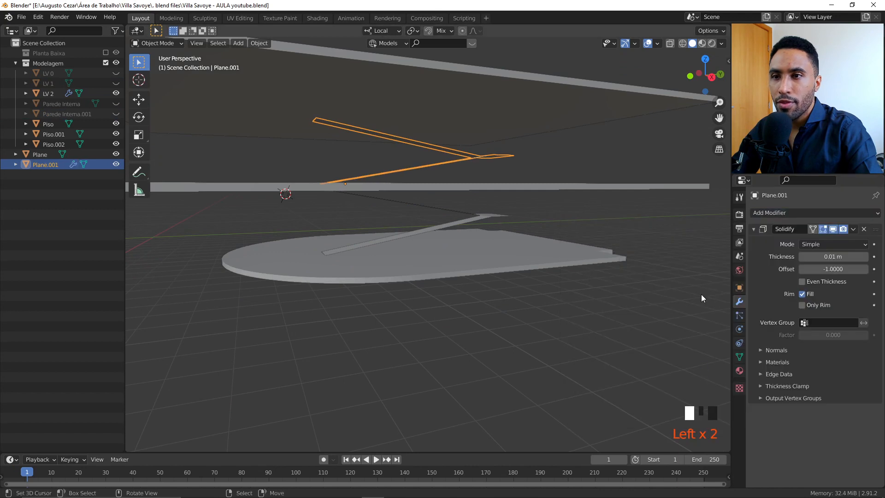
{"action": "left_click", "coordinate": [835, 260]}
{"action": "type", "text": "0.2"}
{"action": "key", "text": "Return"}
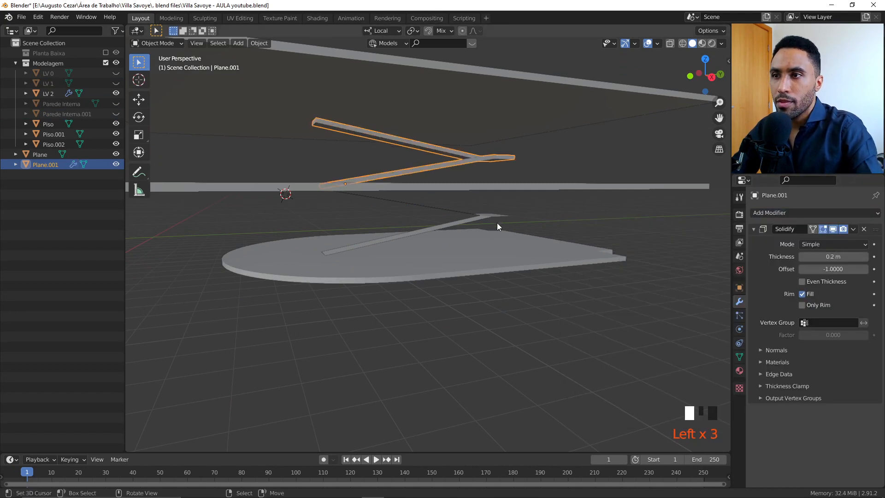
- Rename the upper ramp object as Rampa
{"action": "right_click", "coordinate": [477, 216]}
{"action": "right_click", "coordinate": [481, 165]}
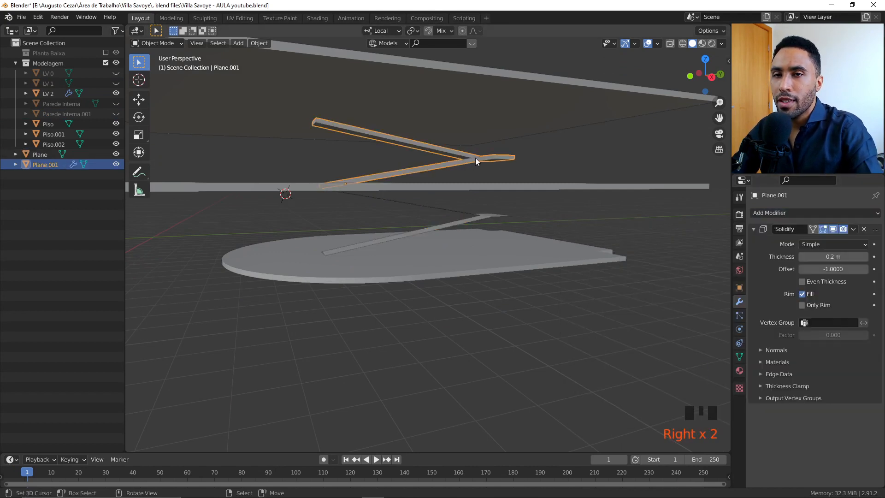
{"action": "right_click", "coordinate": [506, 212]}
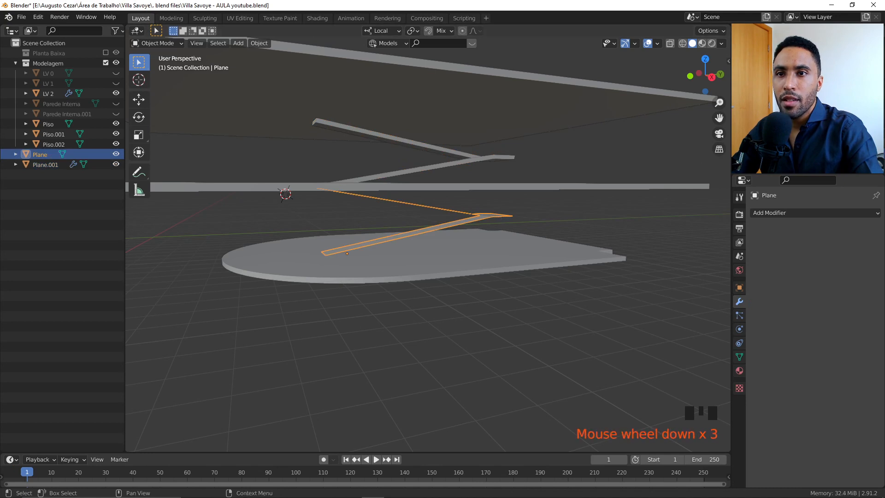
{"action": "right_click", "coordinate": [491, 160]}
{"action": "key", "text": "F2"}
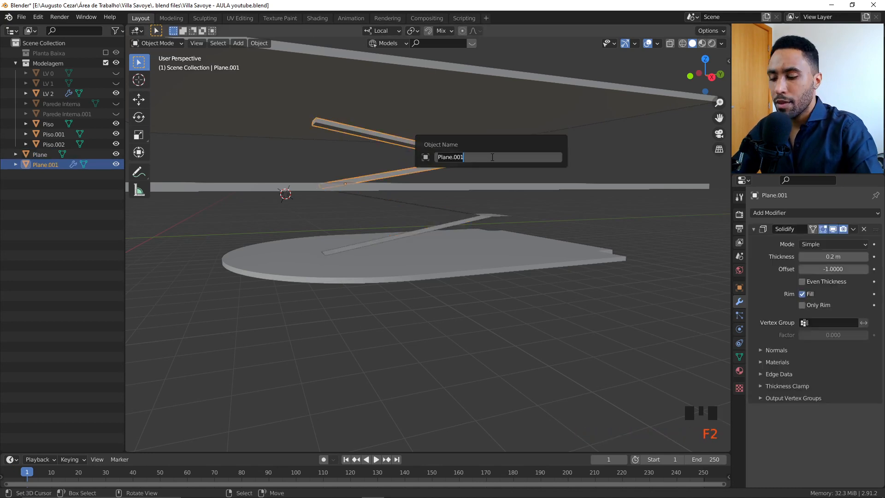
{"action": "type", "text": "Rampa"}
{"action": "key", "text": "Return"}
- Give the lower ramp object the name Rampa as well
{"action": "right_click", "coordinate": [497, 222]}
{"action": "key", "text": "F2"}
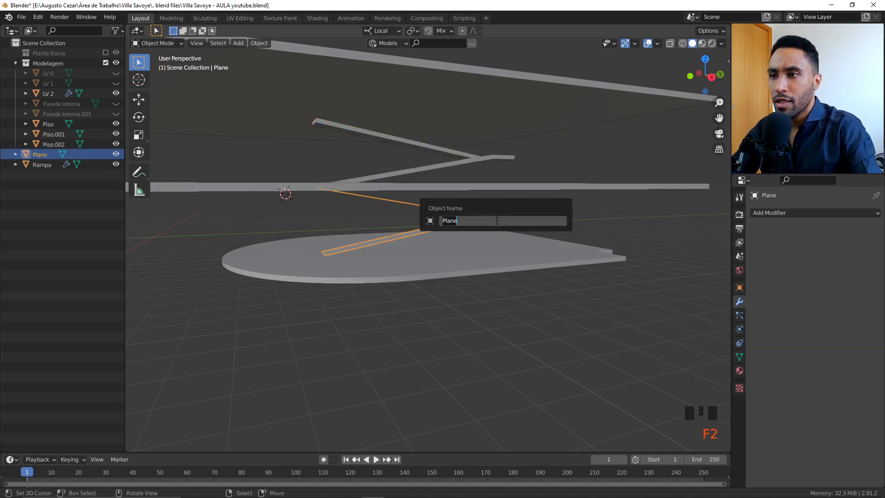
{"action": "type", "text": "Rampa"}
{"action": "key", "text": "Return"}
{"action": "scroll", "coordinate": [62, 277], "scroll_direction": "down", "scroll_amount": 2}
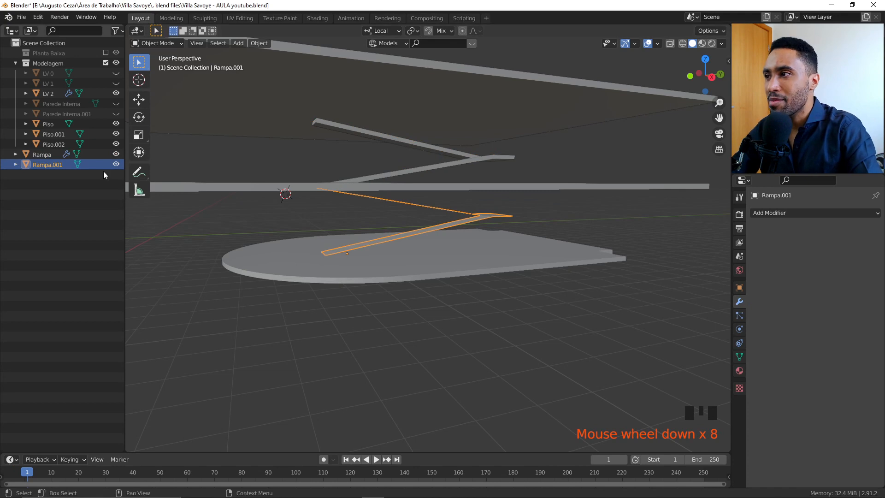
- Copy the modifiers of Rampa onto Rampa.001 within the Outliner and expand Rampa.001's entries
{"action": "left_click", "coordinate": [27, 154]}
{"action": "left_click", "coordinate": [16, 154]}
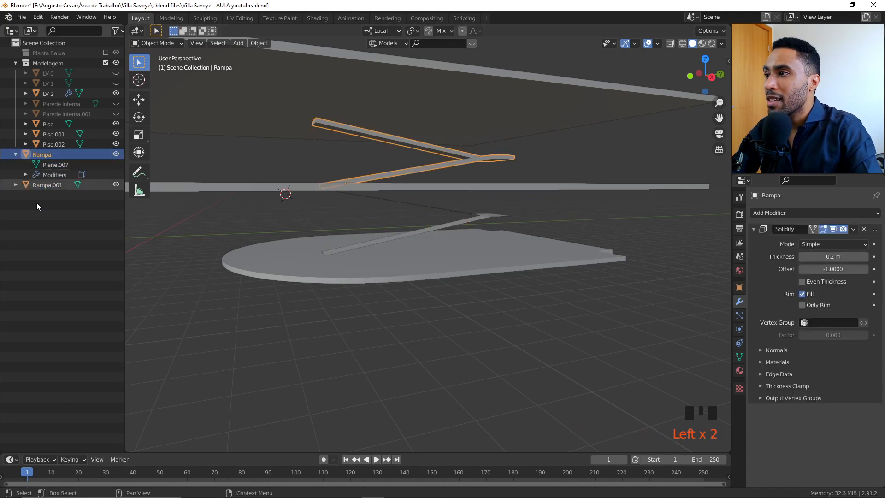
{"action": "left_click", "coordinate": [54, 175]}
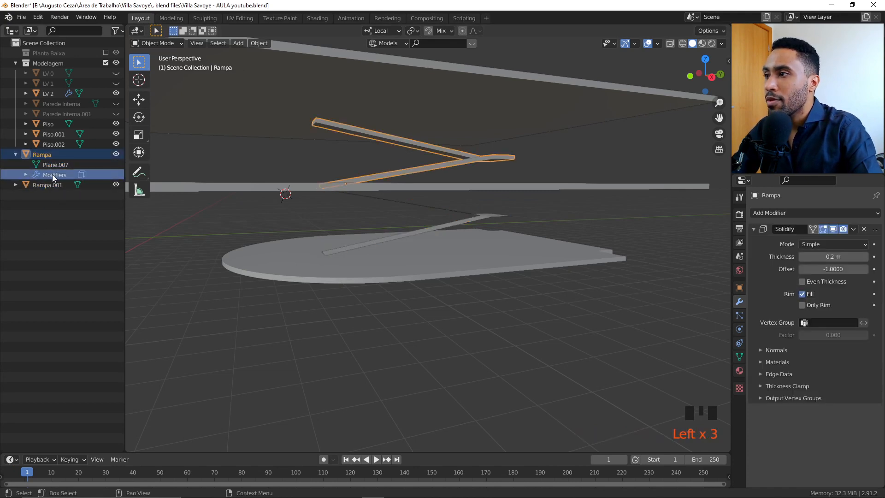
{"action": "left_click_drag", "start_coordinate": [52, 175], "coordinate": [58, 189]}
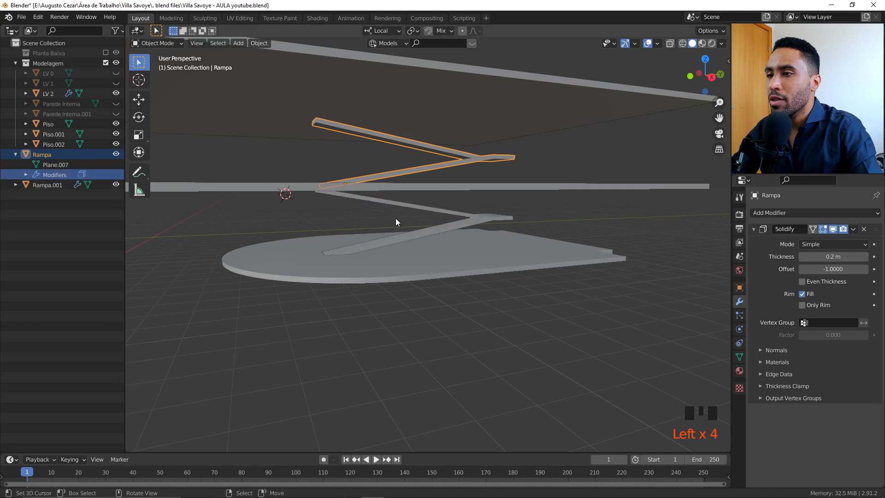
{"action": "right_click", "coordinate": [481, 222]}
{"action": "left_click", "coordinate": [15, 184]}
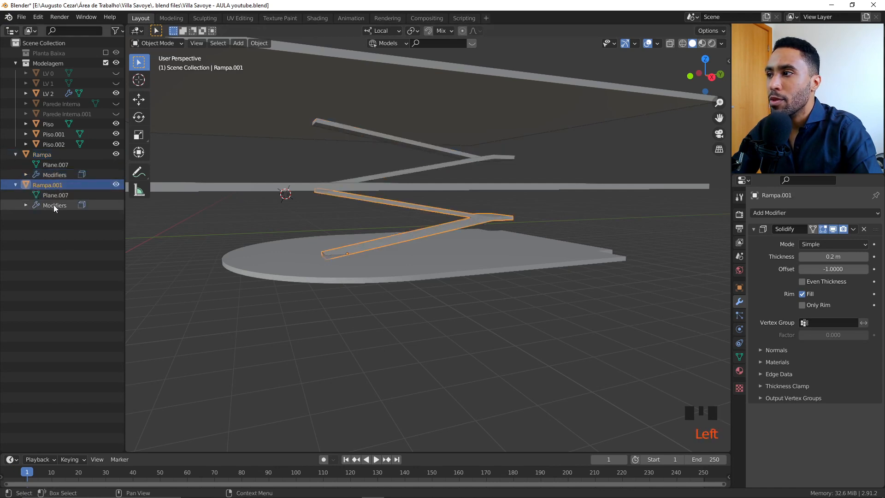
- Undo the copying of the modifiers onto Rampa.001
{"action": "key", "text": "ctrl+z"}
{"action": "key", "text": "ctrl+z"}
{"action": "key", "text": "ctrl+z"}
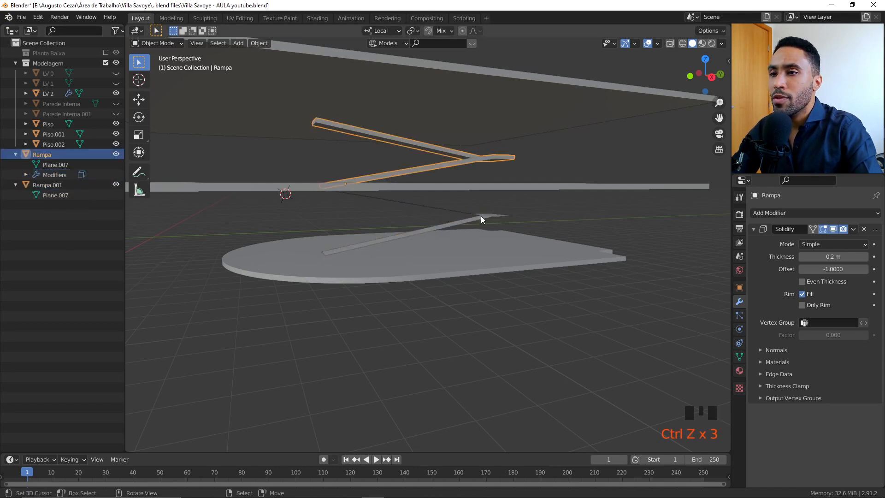
- Link the modifiers of the upper ramp to the lower ramp, deselect everything and collapse the ramps' Outliner entries
{"action": "right_click", "coordinate": [487, 216]}
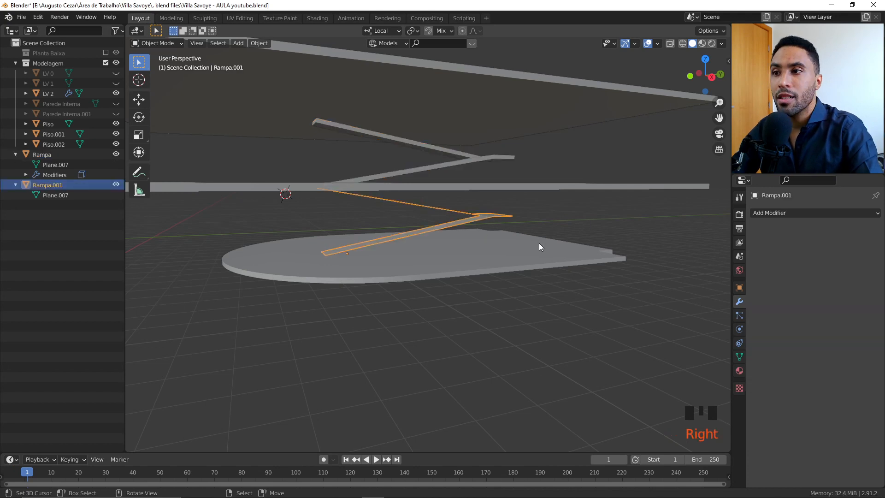
{"action": "right_click", "coordinate": [484, 159], "text": "shift"}
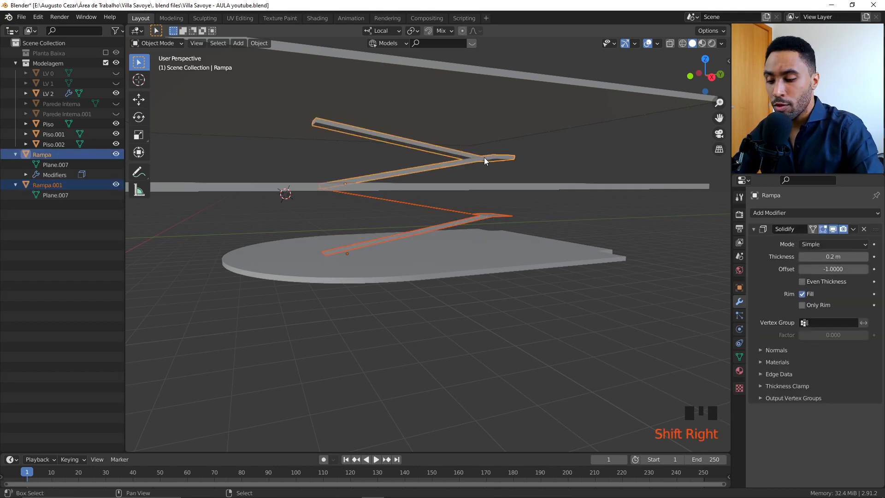
{"action": "key", "text": "ctrl+l"}
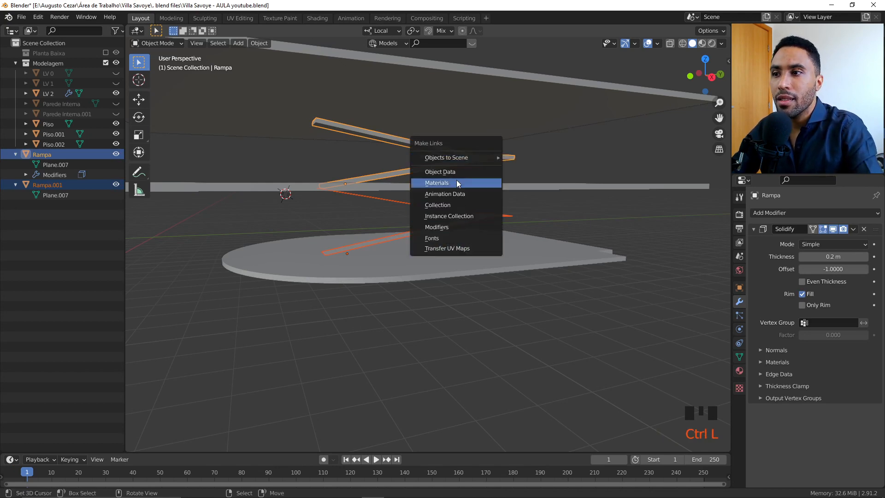
{"action": "left_click", "coordinate": [450, 228]}
{"action": "mouse_move", "coordinate": [449, 228]}
{"action": "middle_mouse_down"}
{"action": "mouse_move", "coordinate": [500, 219]}
{"action": "mouse_move", "coordinate": [453, 224]}
{"action": "middle_mouse_up"}
{"action": "key", "text": "alt+a"}
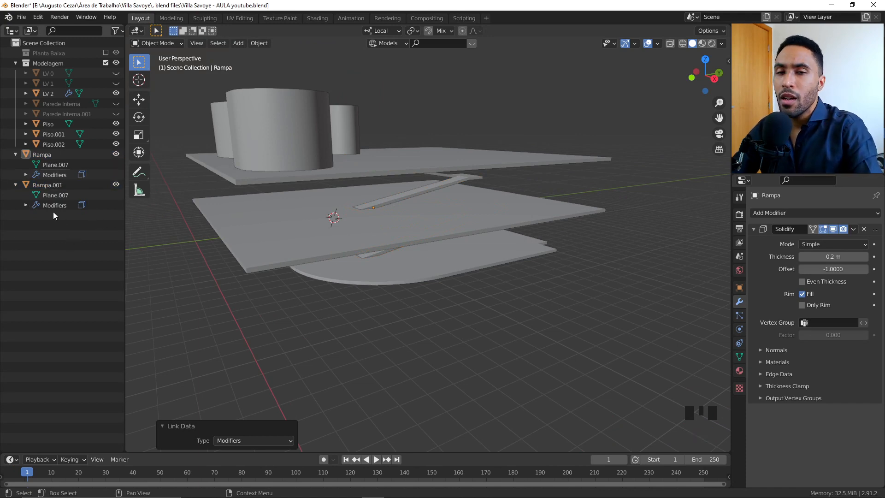
{"action": "left_click", "coordinate": [16, 155]}
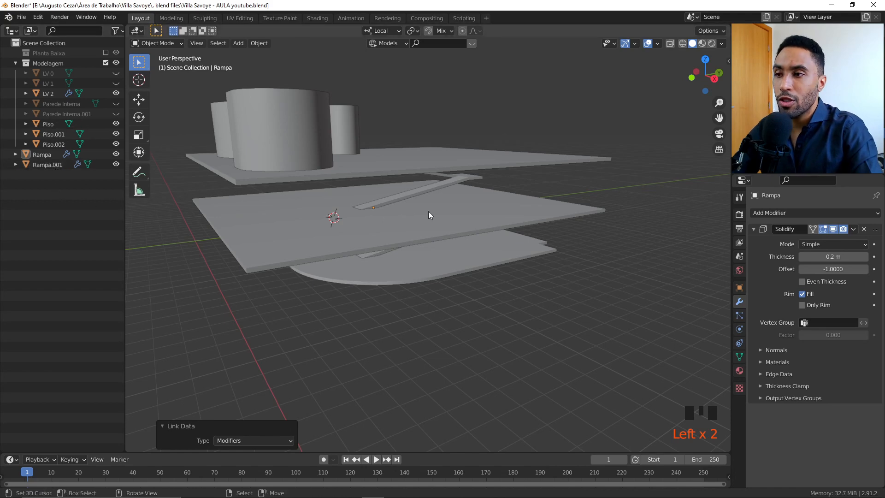
- Open the lower ramp, Rampa.001, in Edit Mode in the front view with wireframe shading
{"action": "middle_click_drag", "start_coordinate": [428, 211], "coordinate": [448, 174]}
{"action": "key", "text": "alt+a"}
{"action": "scroll", "coordinate": [426, 217], "scroll_direction": "up", "scroll_amount": 4}
{"action": "scroll", "coordinate": [309, 170], "scroll_direction": "up", "scroll_amount": 3}
{"action": "right_click", "coordinate": [305, 157]}
{"action": "key", "text": "KP_1"}
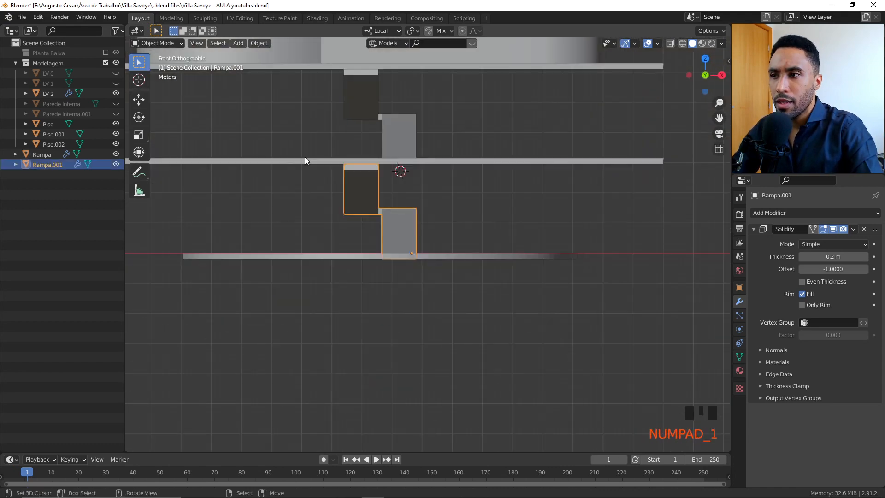
{"action": "key", "text": "z"}
{"action": "middle_click_drag", "start_coordinate": [305, 157], "coordinate": [349, 250], "text": "shift"}
{"action": "scroll", "coordinate": [423, 285], "scroll_direction": "up", "scroll_amount": 2}
{"action": "key", "text": "Tab"}
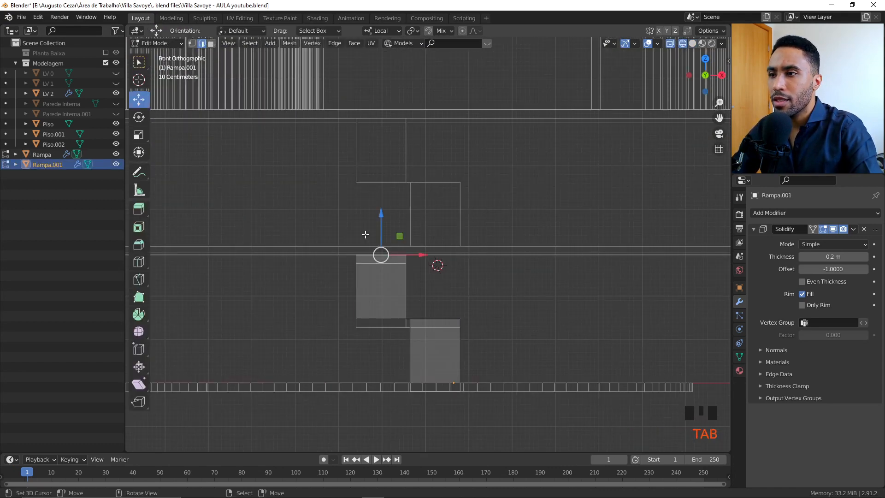
- Raise the ramp's topmost end edge 0.2 m along Z, restore solid shading and leave Edit Mode
{"action": "scroll", "coordinate": [378, 212], "scroll_direction": "down", "scroll_amount": 3}
{"action": "middle_click_drag", "start_coordinate": [378, 211], "coordinate": [429, 214], "text": "shift"}
{"action": "mouse_move", "coordinate": [450, 237]}
{"action": "left_mouse_down"}
{"action": "mouse_move", "coordinate": [399, 227]}
{"action": "mouse_move", "coordinate": [229, 250]}
{"action": "left_mouse_up"}
{"action": "mouse_move", "coordinate": [424, 229]}
{"action": "middle_mouse_down"}
{"action": "mouse_move", "coordinate": [339, 276]}
{"action": "mouse_move", "coordinate": [443, 255]}
{"action": "middle_mouse_up"}
{"action": "key", "text": "z"}
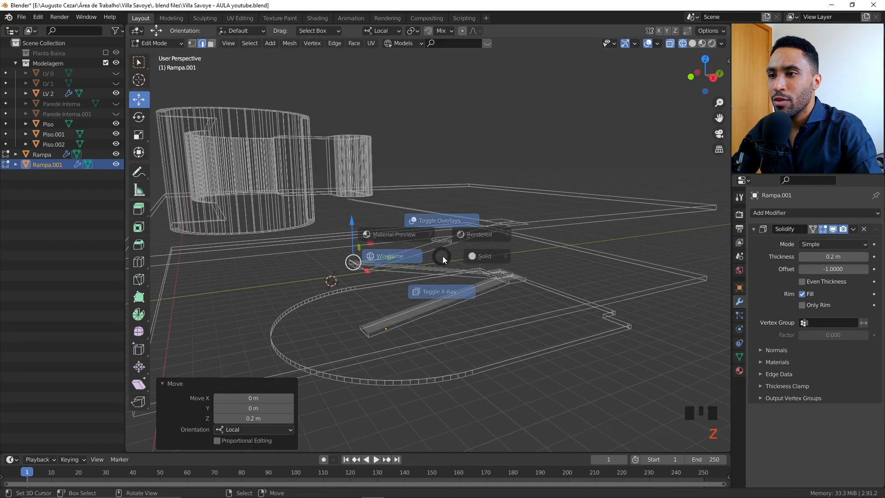
{"action": "left_click", "coordinate": [483, 253]}
{"action": "scroll", "coordinate": [515, 254], "scroll_direction": "down", "scroll_amount": 2}
{"action": "middle_click_drag", "start_coordinate": [515, 254], "coordinate": [507, 236]}
{"action": "scroll", "coordinate": [513, 238], "scroll_direction": "up", "scroll_amount": 3}
{"action": "key", "text": "Tab"}
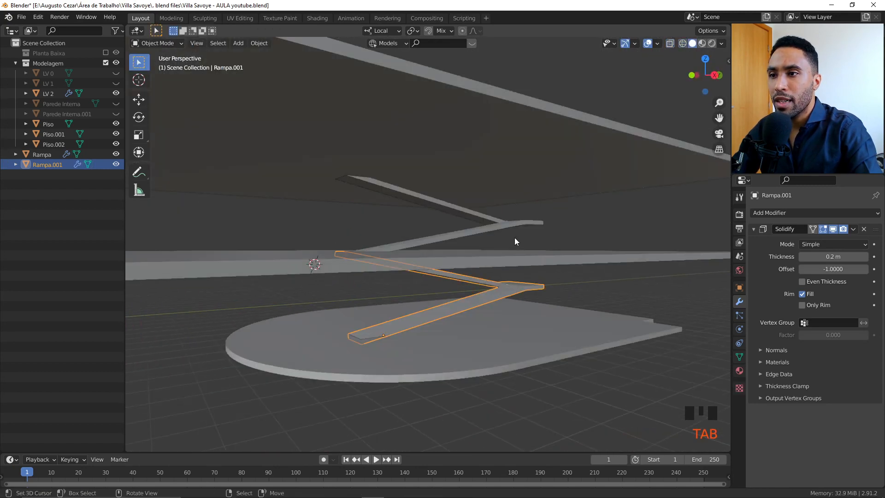
- Examine from several angles how both ramps meet the floor slabs, with nothing selected
{"action": "key", "text": "Tab"}
{"action": "key", "text": "alt+a"}
{"action": "scroll", "coordinate": [408, 276], "scroll_direction": "down", "scroll_amount": 5}
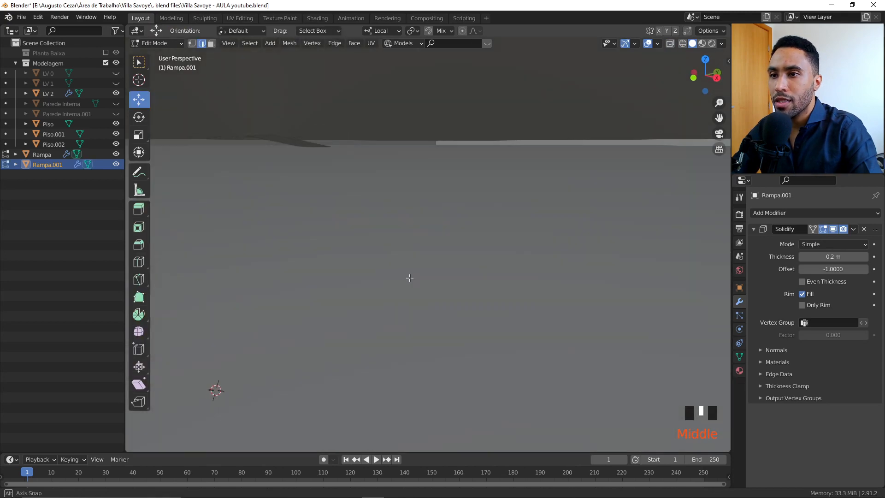
{"action": "key", "text": "Tab"}
{"action": "middle_click_drag", "start_coordinate": [491, 290], "coordinate": [514, 273]}
{"action": "scroll", "coordinate": [473, 281], "scroll_direction": "up", "scroll_amount": 4}
{"action": "key", "text": "alt+a"}
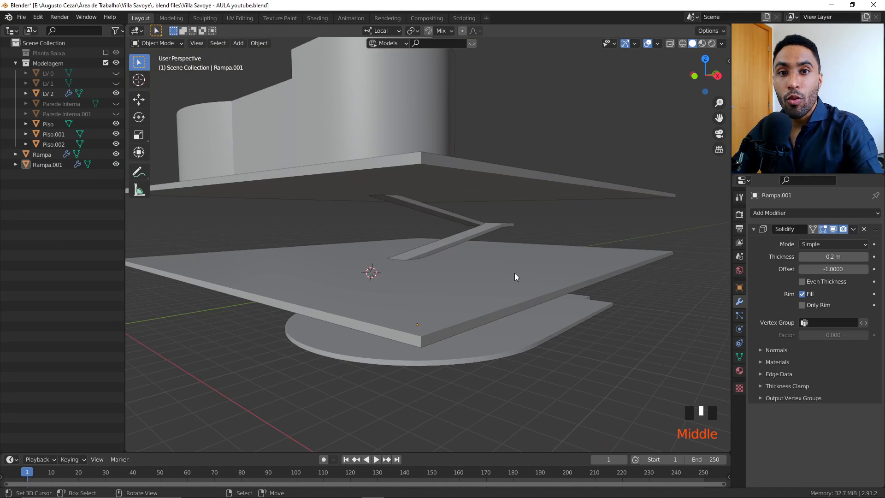
{"action": "scroll", "coordinate": [514, 273], "scroll_direction": "down", "scroll_amount": 4}
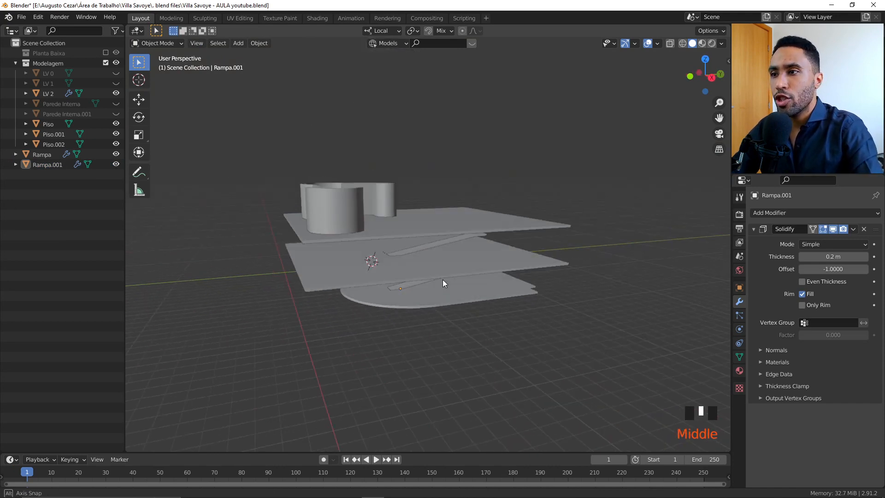
- Hide the LV 2 walls and the top floor slab Piso, and select the middle slab Piso.001
{"action": "middle_click_drag", "start_coordinate": [443, 280], "coordinate": [362, 228]}
{"action": "right_click", "coordinate": [366, 203]}
{"action": "key", "text": "h"}
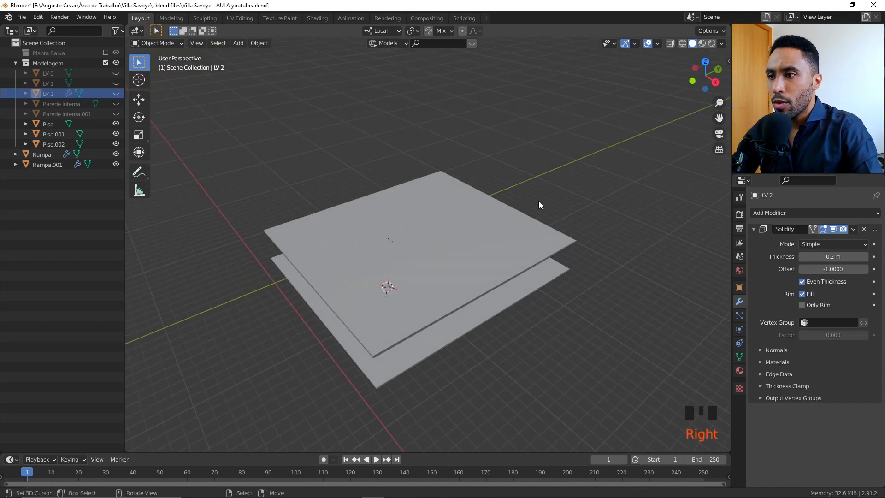
{"action": "middle_click_drag", "start_coordinate": [539, 203], "coordinate": [510, 253]}
{"action": "right_click", "coordinate": [478, 252]}
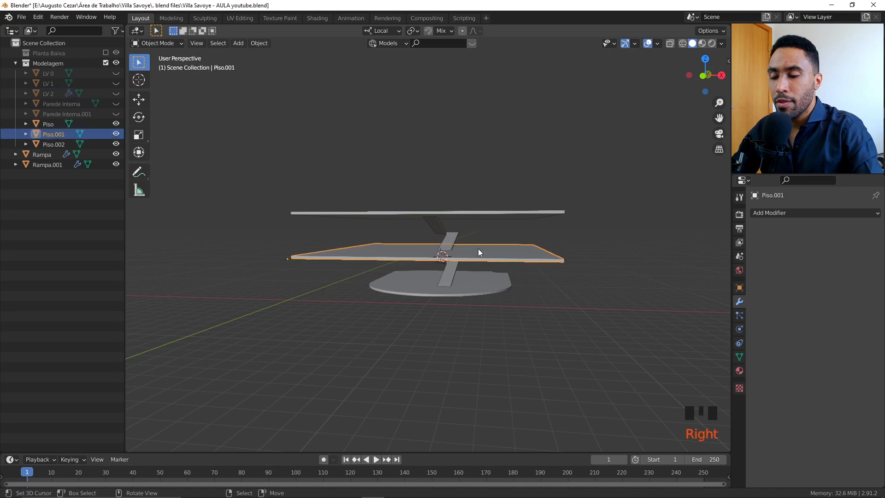
{"action": "right_click", "coordinate": [471, 214]}
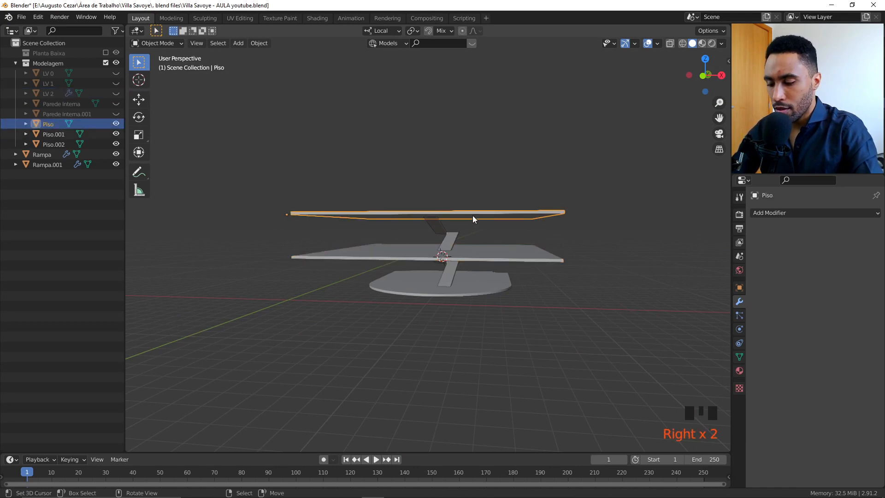
{"action": "key", "text": "h"}
{"action": "right_click", "coordinate": [472, 255]}
- Enable the Planta Baixa collection and hide its second-floor plan curve to expose and select slab Piso.001
{"action": "left_click", "coordinate": [106, 53]}
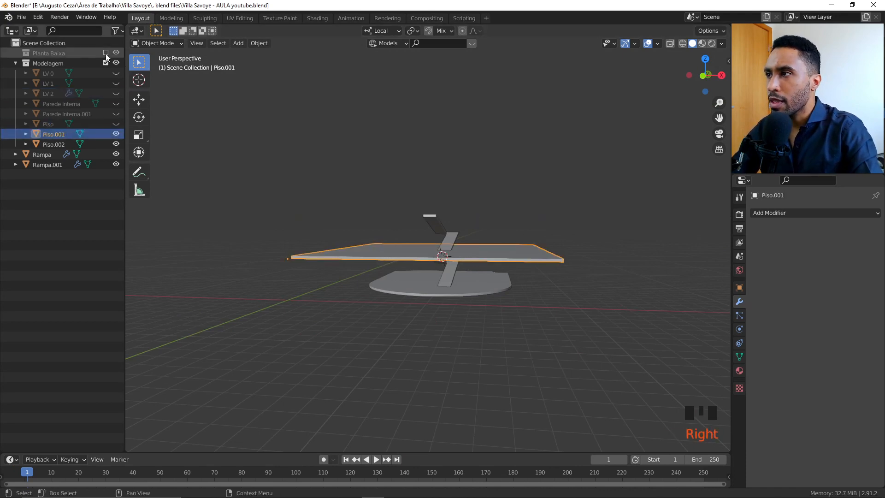
{"action": "middle_click_drag", "start_coordinate": [469, 230], "coordinate": [494, 283]}
{"action": "right_click", "coordinate": [459, 174]}
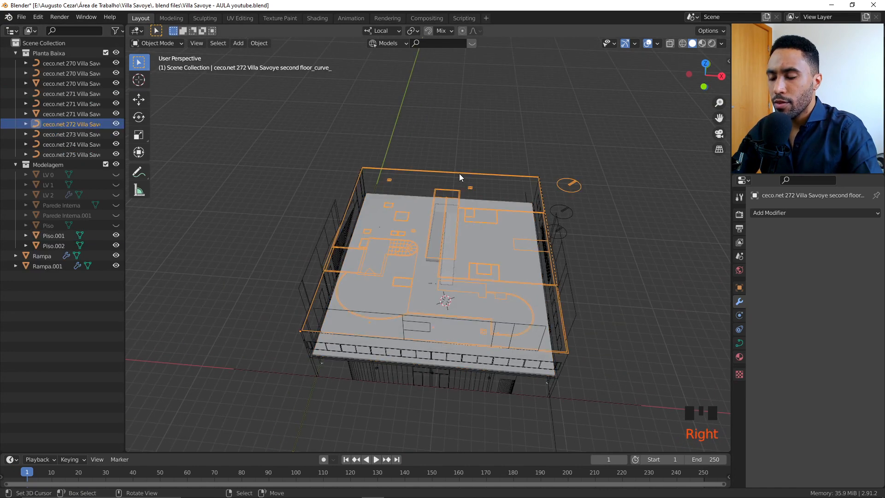
{"action": "key", "text": "h"}
{"action": "right_click", "coordinate": [484, 233]}
{"action": "middle_click_drag", "start_coordinate": [484, 234], "coordinate": [498, 217]}
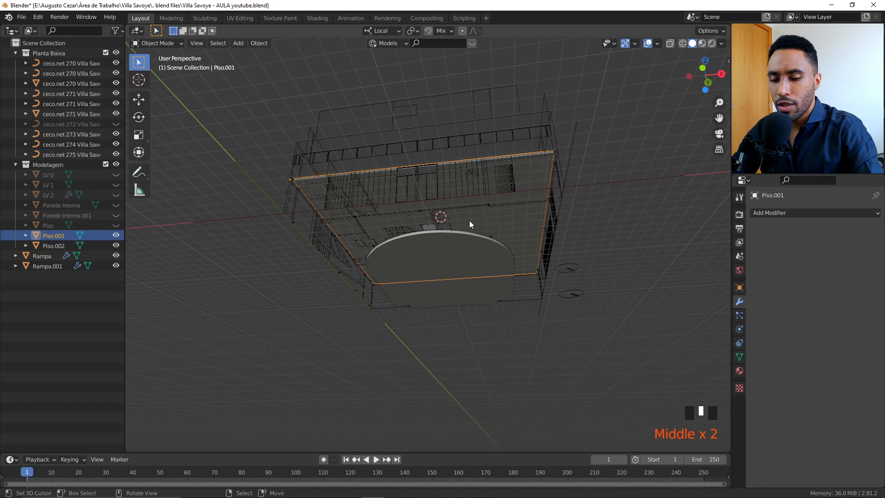
- Reveal all hidden objects of the model and leave nothing selected
{"action": "key", "text": "KP_Divide"}
{"action": "key", "text": "alt+a"}
{"action": "key", "text": "KP_Divide"}
{"action": "key", "text": "alt+h"}
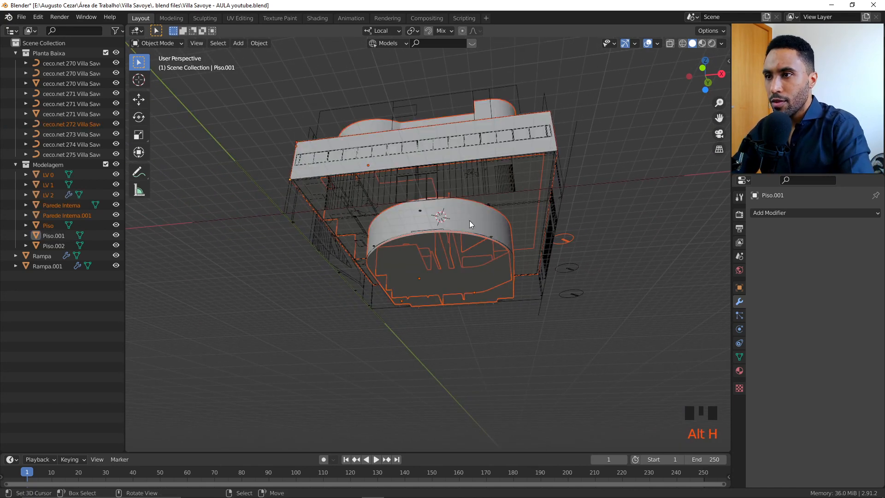
{"action": "key", "text": "alt+a"}
- Isolate slab Piso.001 with the first-floor plan curve in an X-ray top view, then select only the slab
{"action": "scroll", "coordinate": [449, 205], "scroll_direction": "up", "scroll_amount": 3}
{"action": "middle_click_drag", "start_coordinate": [449, 208], "coordinate": [548, 255]}
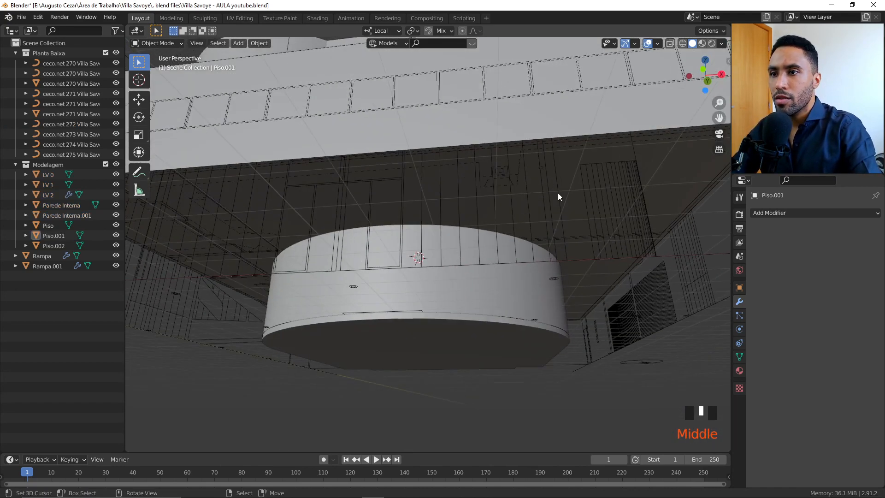
{"action": "right_click", "coordinate": [568, 175]}
{"action": "mouse_move", "coordinate": [568, 175]}
{"action": "middle_mouse_down"}
{"action": "mouse_move", "coordinate": [569, 249]}
{"action": "mouse_move", "coordinate": [545, 272]}
{"action": "mouse_move", "coordinate": [719, 306]}
{"action": "mouse_move", "coordinate": [511, 272]}
{"action": "mouse_move", "coordinate": [546, 294]}
{"action": "middle_mouse_up"}
{"action": "right_click", "coordinate": [719, 306]}
{"action": "scroll", "coordinate": [691, 296], "scroll_direction": "down", "scroll_amount": 3}
{"action": "key", "text": "KP_Divide"}
{"action": "key", "text": "KP_7"}
{"action": "key", "text": "z"}
{"action": "left_click", "coordinate": [483, 301]}
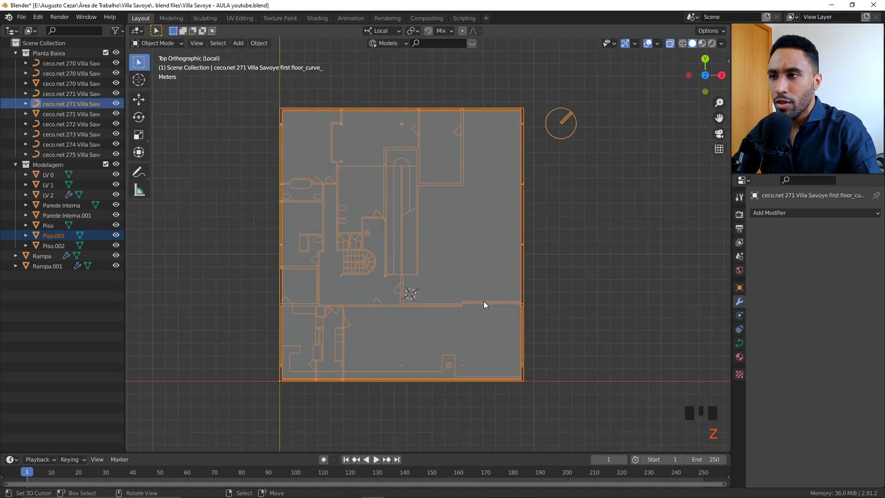
{"action": "scroll", "coordinate": [465, 312], "scroll_direction": "up", "scroll_amount": 2}
{"action": "key", "text": "alt+a"}
{"action": "middle_click_drag", "start_coordinate": [465, 311], "coordinate": [448, 234], "text": "shift"}
{"action": "right_click", "coordinate": [417, 151]}
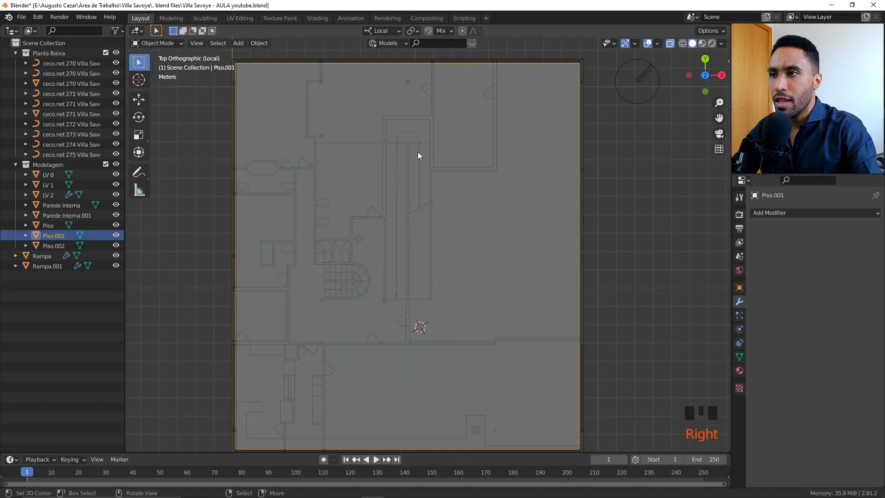
- Examine where the ramp's outline lies on the first-floor plan over the isolated slab
{"action": "scroll", "coordinate": [416, 235], "scroll_direction": "down", "scroll_amount": 2}
{"action": "scroll", "coordinate": [382, 284], "scroll_direction": "up", "scroll_amount": 2}
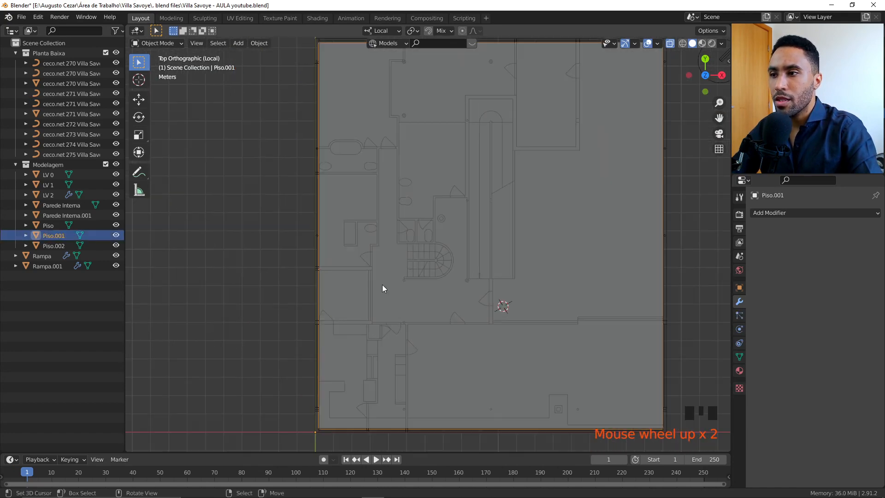
{"action": "scroll", "coordinate": [455, 320], "scroll_direction": "down", "scroll_amount": 2}
{"action": "middle_click_drag", "start_coordinate": [454, 320], "coordinate": [409, 177]}
{"action": "key", "text": "KP_7"}
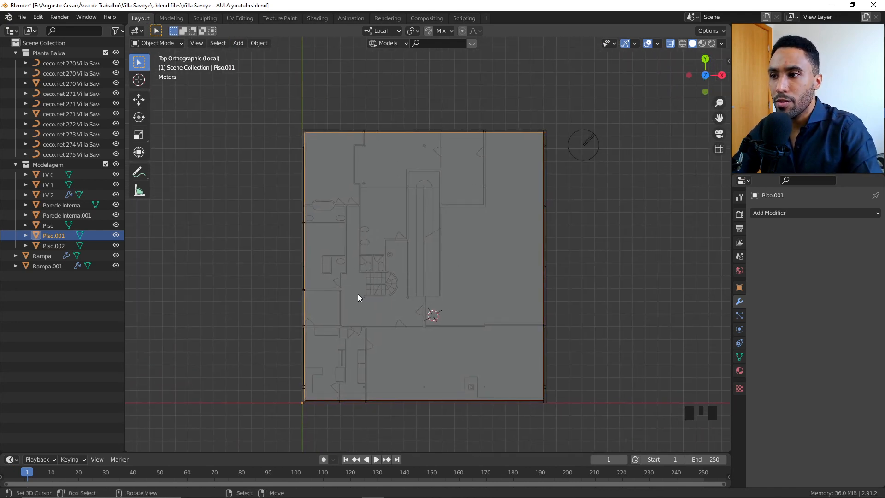
{"action": "scroll", "coordinate": [357, 296], "scroll_direction": "up", "scroll_amount": 3}
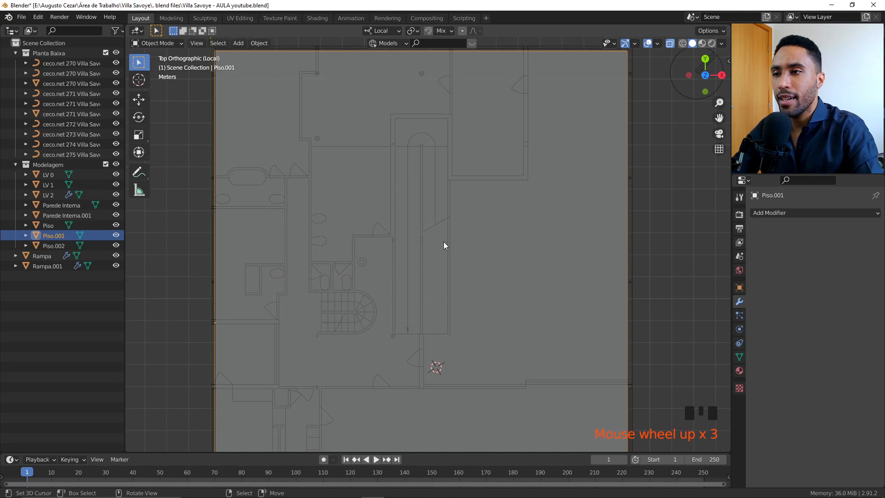
{"action": "scroll", "coordinate": [439, 244], "scroll_direction": "down", "scroll_amount": 3}
{"action": "scroll", "coordinate": [438, 247], "scroll_direction": "up", "scroll_amount": 2}
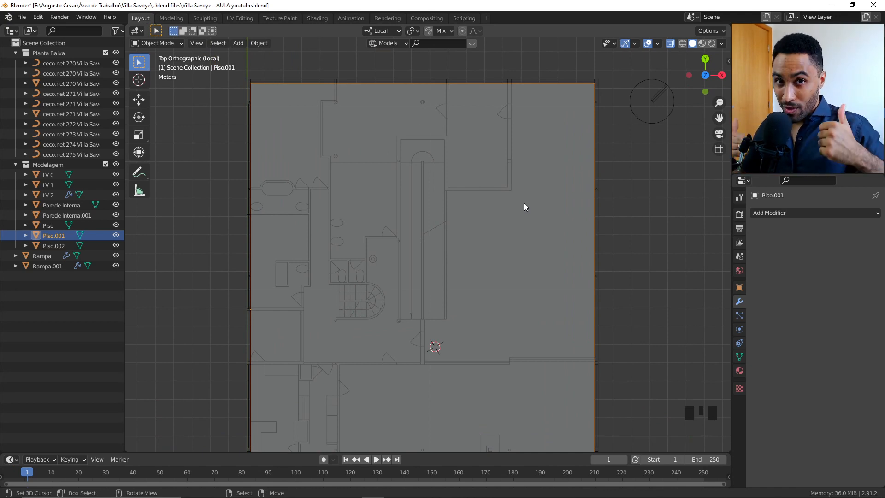
- In Edit Mode, add loop cuts to slab Piso.001 along the left and upper edges of the ramp's plan outline
{"action": "key", "text": "Tab"}
{"action": "scroll", "coordinate": [458, 138], "scroll_direction": "up", "scroll_amount": 1}
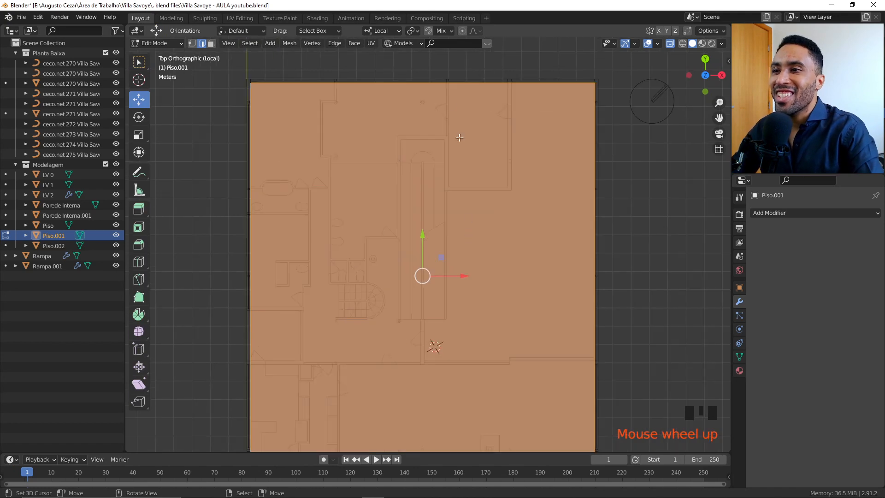
{"action": "key", "text": "ctrl+r"}
{"action": "left_click", "coordinate": [418, 81]}
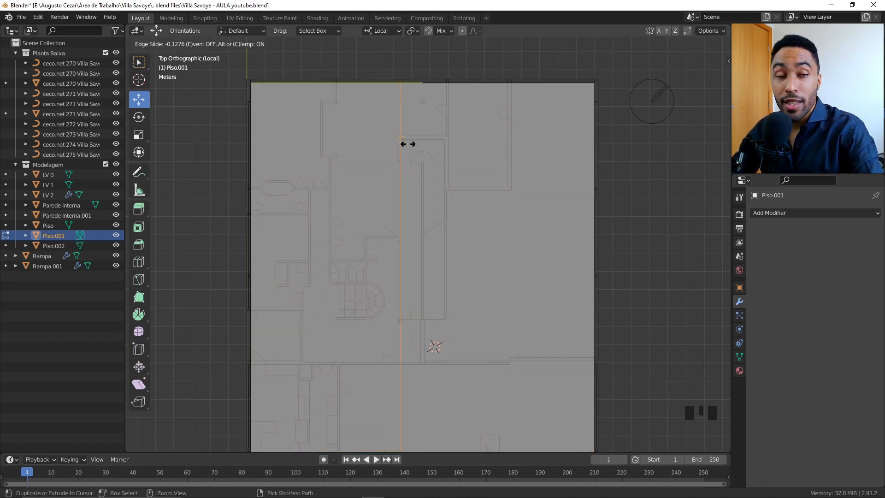
{"action": "left_click", "coordinate": [408, 144]}
{"action": "key", "text": "ctrl+r"}
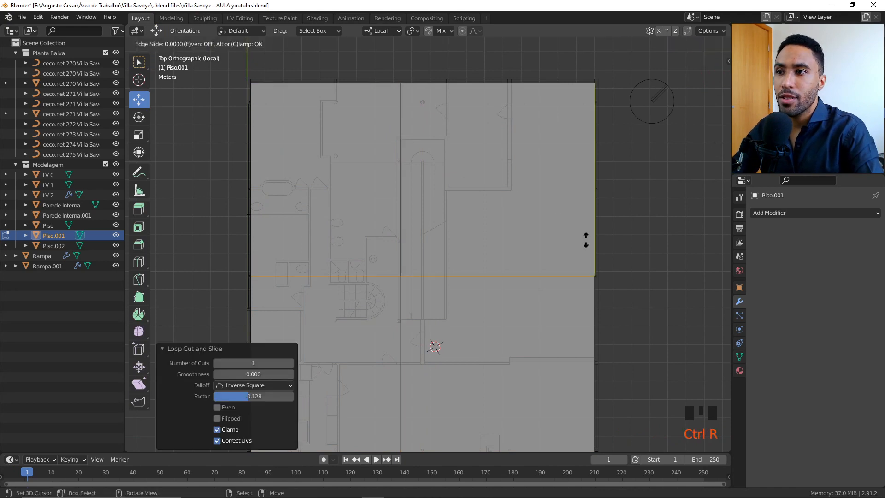
{"action": "left_click", "coordinate": [441, 138]}
{"action": "left_click", "coordinate": [455, 170]}
- Add loop cuts to the slab along the right and lower edges of the ramp's plan outline
{"action": "left_click", "coordinate": [469, 147]}
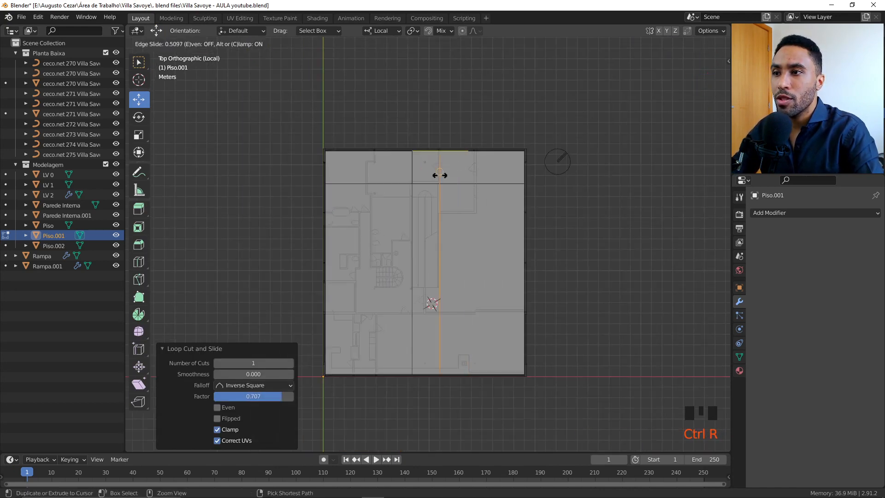
{"action": "left_click", "coordinate": [434, 187]}
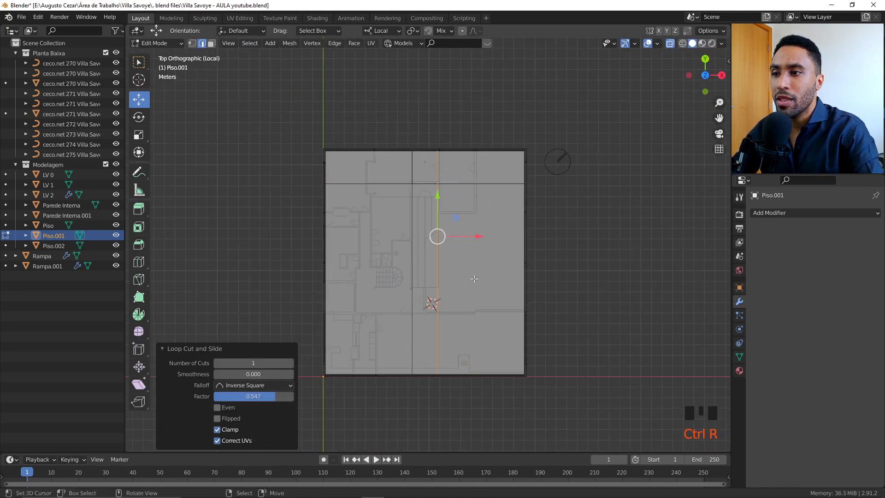
{"action": "scroll", "coordinate": [442, 233], "scroll_direction": "up", "scroll_amount": 2}
{"action": "key", "text": "ctrl+r"}
{"action": "left_click", "coordinate": [442, 231]}
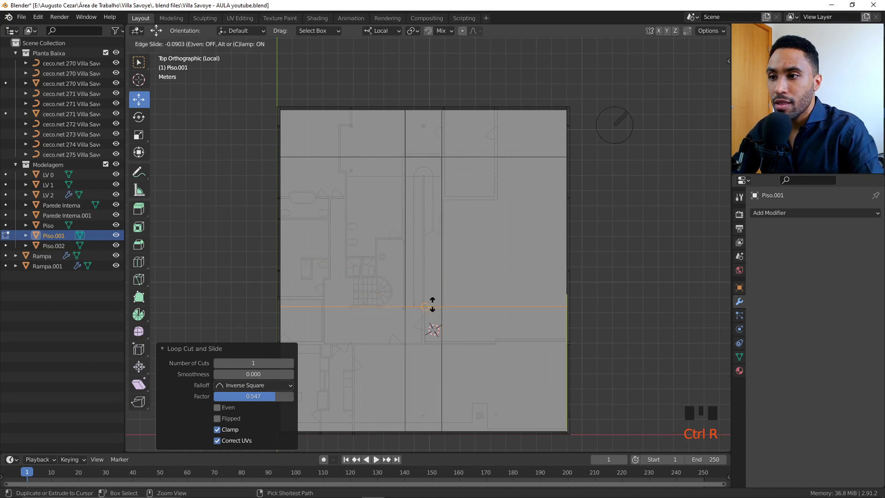
{"action": "left_click", "coordinate": [433, 329]}
{"action": "scroll", "coordinate": [433, 304], "scroll_direction": "down", "scroll_amount": 2}
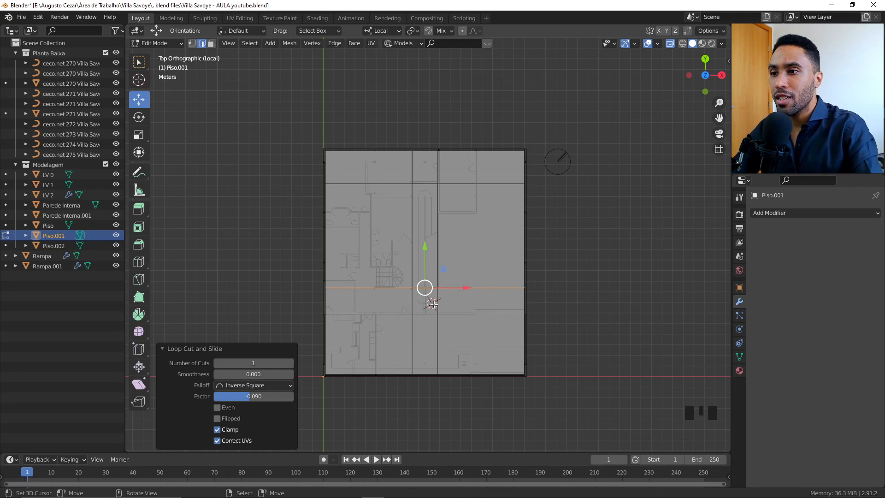
- Select the slab's upper and lower faces inside the ramp outline and cut the ramp opening with Bridge Edge Loops
{"action": "scroll", "coordinate": [431, 304], "scroll_direction": "up", "scroll_amount": 3}
{"action": "middle_click_drag", "start_coordinate": [431, 306], "coordinate": [319, 119], "text": "shift"}
{"action": "scroll", "coordinate": [456, 307], "scroll_direction": "down", "scroll_amount": 1}
{"action": "key", "text": "3"}
{"action": "scroll", "coordinate": [456, 307], "scroll_direction": "down", "scroll_amount": 3}
{"action": "key", "text": "KP_7"}
{"action": "scroll", "coordinate": [431, 320], "scroll_direction": "up", "scroll_amount": 4}
{"action": "scroll", "coordinate": [456, 221], "scroll_direction": "up", "scroll_amount": 1}
{"action": "scroll", "coordinate": [457, 222], "scroll_direction": "down", "scroll_amount": 4}
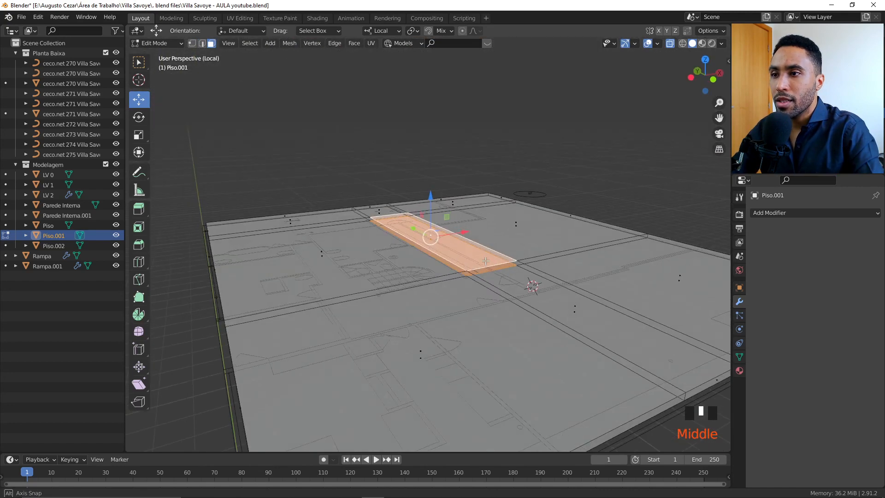
{"action": "left_click", "coordinate": [334, 43]}
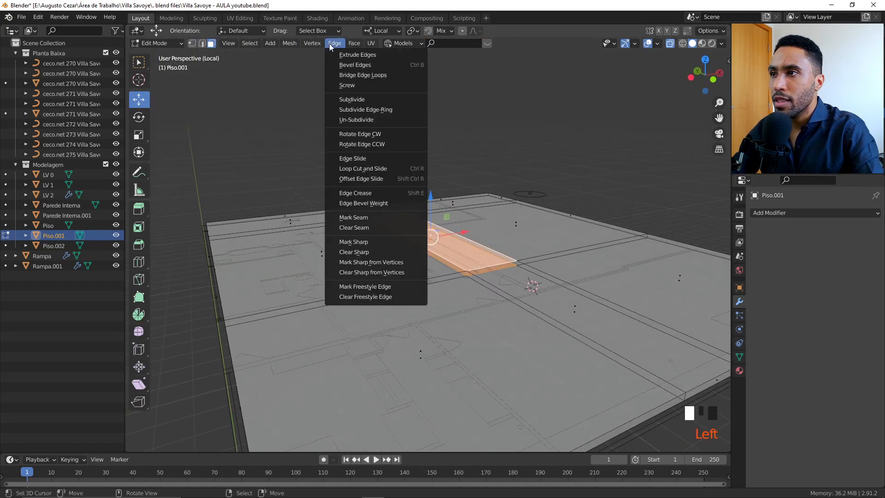
{"action": "left_click", "coordinate": [360, 76]}
{"action": "middle_click_drag", "start_coordinate": [484, 240], "coordinate": [449, 283]}
{"action": "key", "text": "Tab"}
{"action": "middle_click_drag", "start_coordinate": [473, 214], "coordinate": [483, 238]}
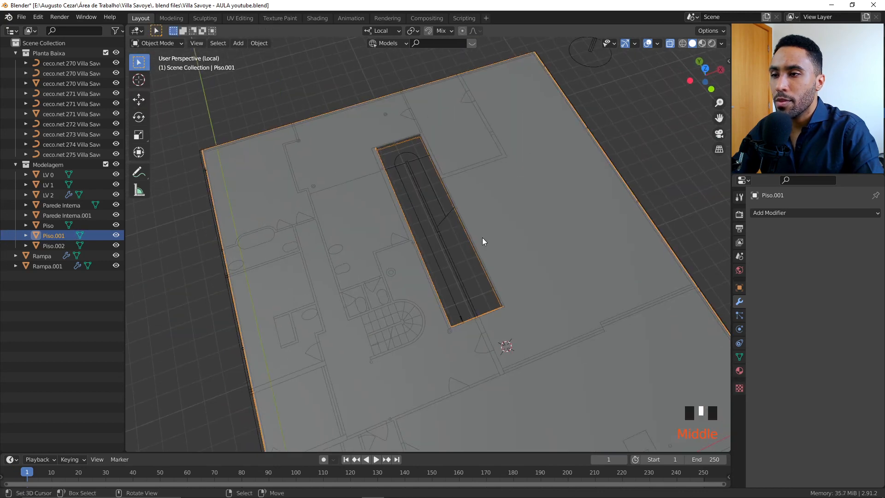
- Add a centred loop cut to the slab on each side of the ramp opening, above and below it in top view
{"action": "key", "text": "Tab"}
{"action": "key", "text": "KP_7"}
{"action": "scroll", "coordinate": [482, 237], "scroll_direction": "down", "scroll_amount": 2}
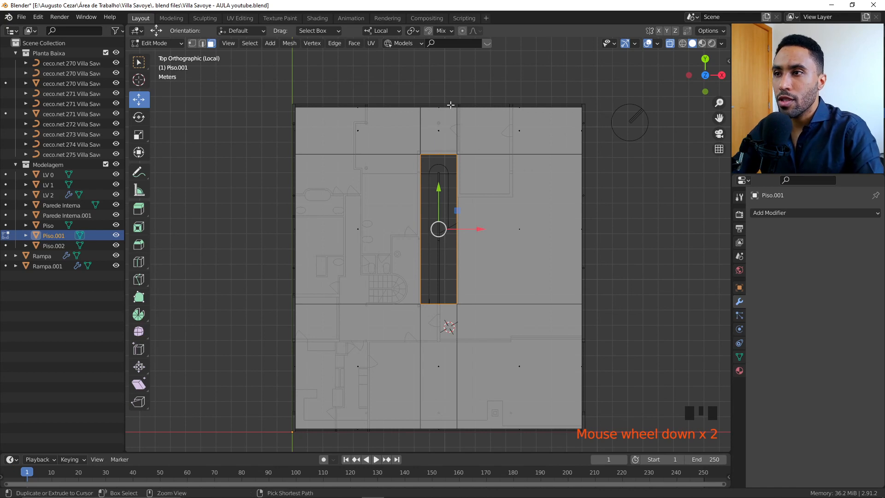
{"action": "key", "text": "ctrl+r"}
{"action": "left_click", "coordinate": [448, 286]}
{"action": "right_click", "coordinate": [449, 286]}
{"action": "key", "text": "ctrl+r"}
{"action": "left_click", "coordinate": [437, 302]}
{"action": "right_click", "coordinate": [437, 302]}
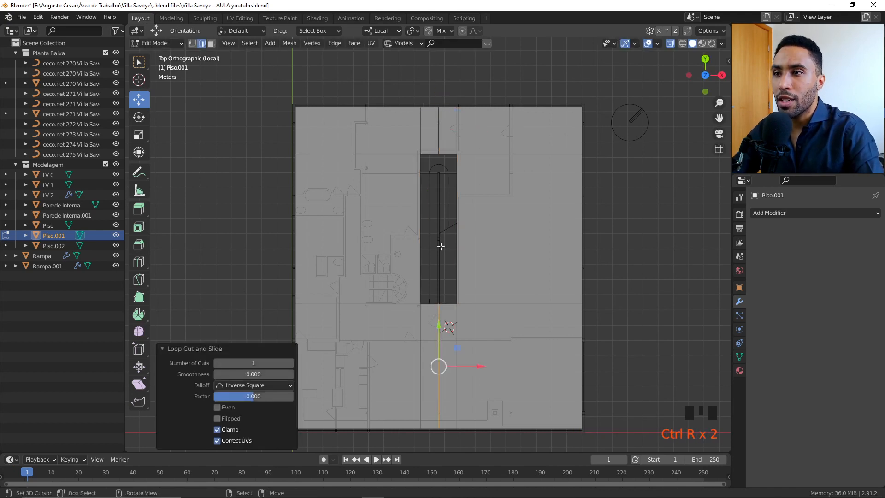
- Circle-select the cut edges extending from the opening's corners, excluding the centre cuts, and simplify them with Limited Dissolve
{"action": "key", "text": "alt+a"}
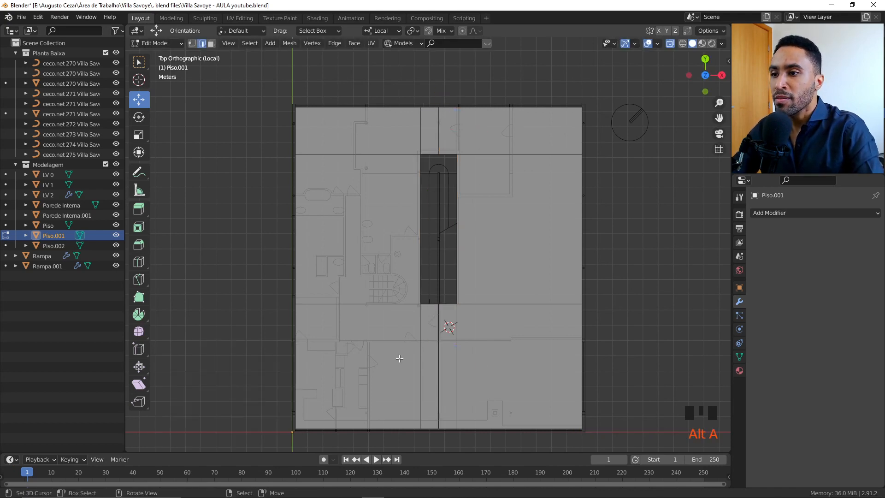
{"action": "key", "text": "c"}
{"action": "mouse_move", "coordinate": [414, 357]}
{"action": "left_mouse_down"}
{"action": "mouse_move", "coordinate": [419, 366]}
{"action": "mouse_move", "coordinate": [361, 149]}
{"action": "left_mouse_up"}
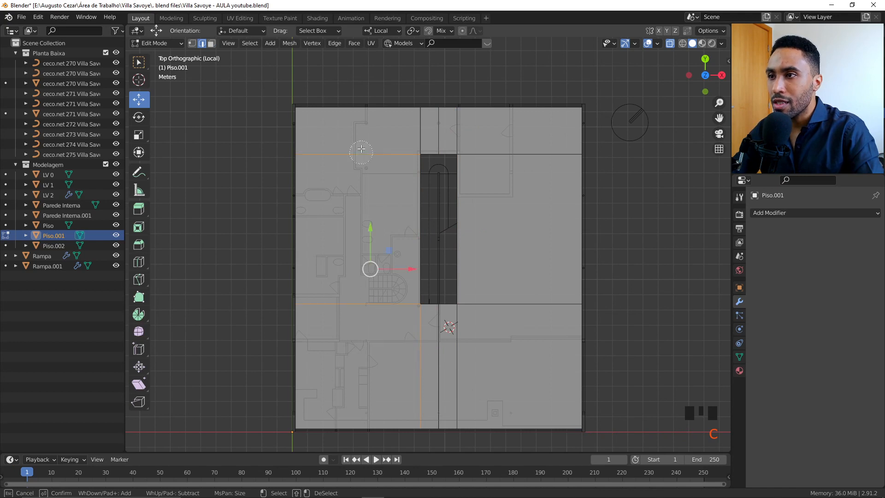
{"action": "left_click", "coordinate": [417, 120]}
{"action": "left_click", "coordinate": [503, 158]}
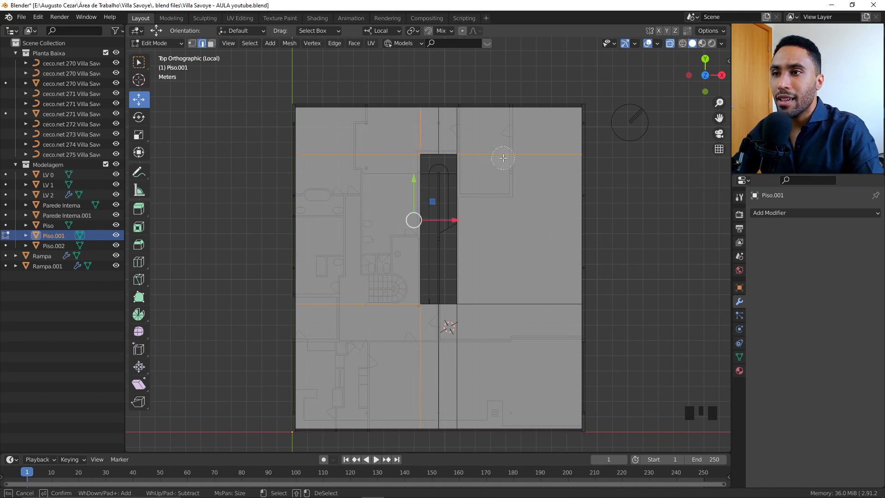
{"action": "left_click", "coordinate": [463, 126]}
{"action": "left_click", "coordinate": [510, 316]}
{"action": "left_click", "coordinate": [469, 351]}
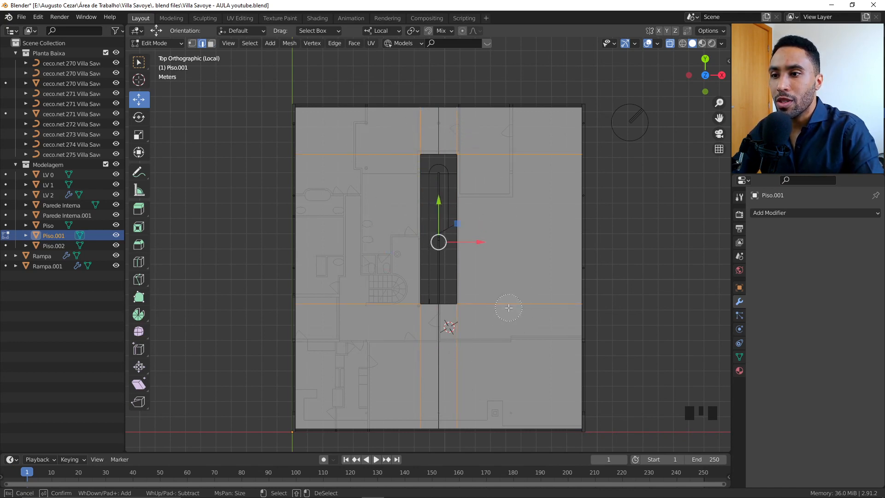
{"action": "right_click", "coordinate": [508, 311]}
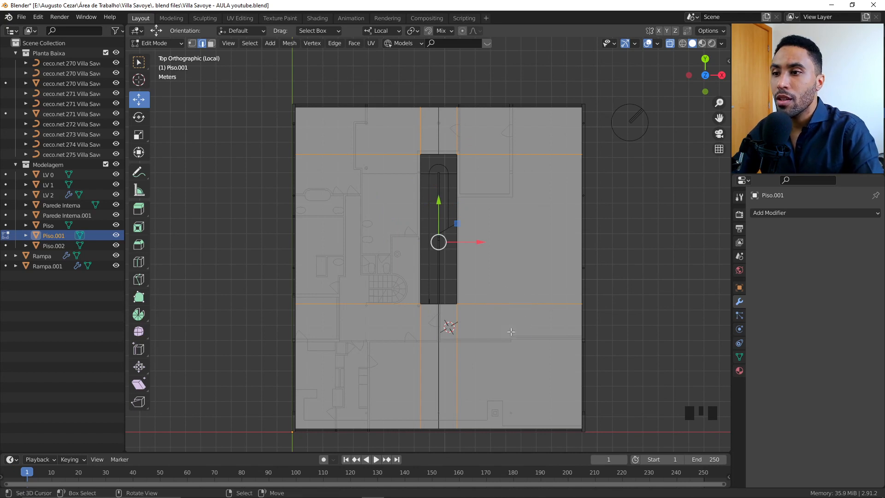
{"action": "key", "text": "x"}
{"action": "left_click", "coordinate": [487, 424]}
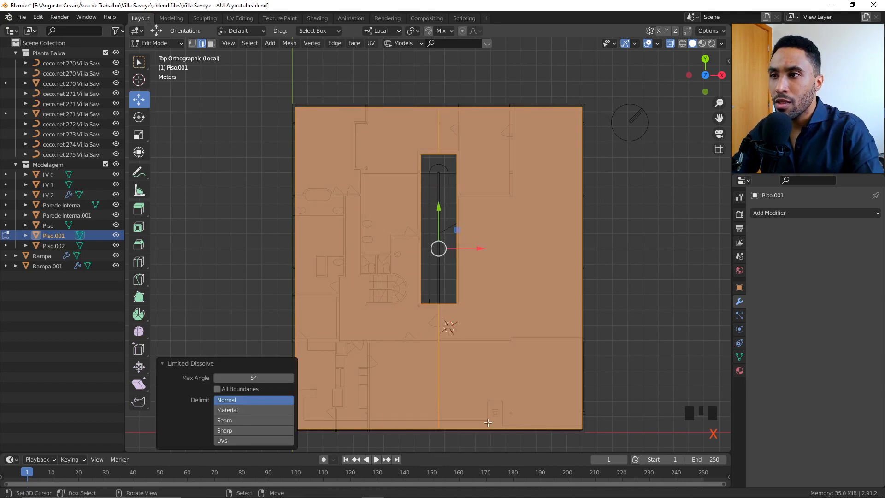
- Examine the slab's remaining edges and the ramp opening from several angles
{"action": "key", "text": "Tab"}
{"action": "key", "text": "Tab"}
{"action": "middle_click_drag", "start_coordinate": [437, 357], "coordinate": [576, 292]}
{"action": "scroll", "coordinate": [553, 292], "scroll_direction": "up", "scroll_amount": 4}
{"action": "scroll", "coordinate": [256, 251], "scroll_direction": "down", "scroll_amount": 3}
{"action": "middle_click_drag", "start_coordinate": [257, 247], "coordinate": [367, 263]}
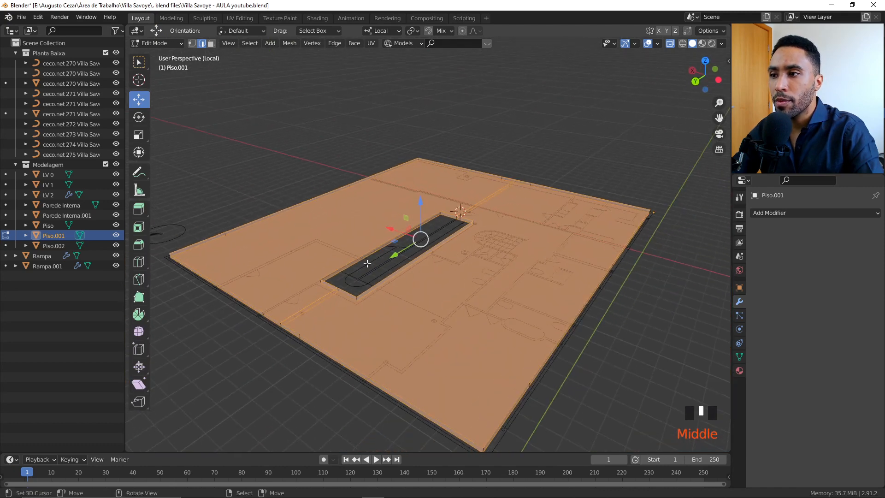
{"action": "middle_click_drag", "start_coordinate": [342, 340], "coordinate": [364, 314]}
- Box-select the slab's outer-edge vertices on all four sides, leaving out the ramp opening, and simplify them with Limited Dissolve
{"action": "key", "text": "KP_7"}
{"action": "middle_click_drag", "start_coordinate": [376, 209], "coordinate": [371, 264], "text": "shift"}
{"action": "key", "text": "1"}
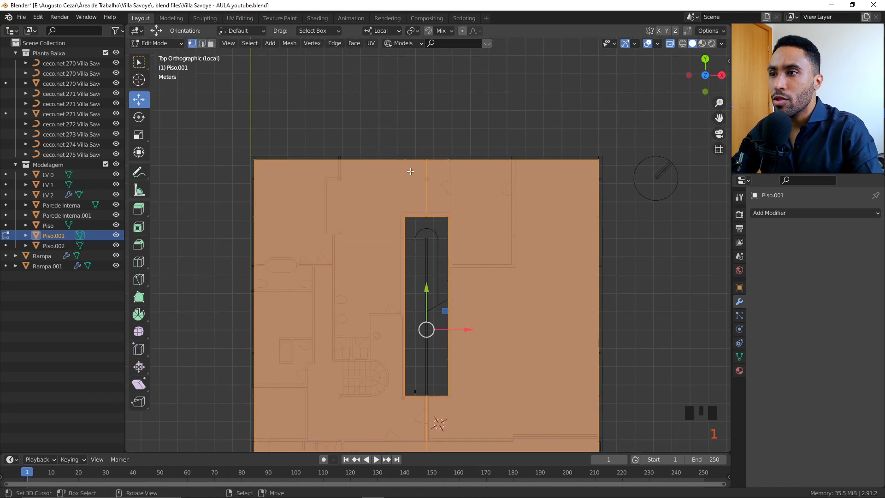
{"action": "key", "text": "alt+a"}
{"action": "key", "text": "b"}
{"action": "key", "text": "b"}
{"action": "left_click_drag", "start_coordinate": [441, 145], "coordinate": [465, 181]}
{"action": "scroll", "coordinate": [470, 218], "scroll_direction": "down", "scroll_amount": 2}
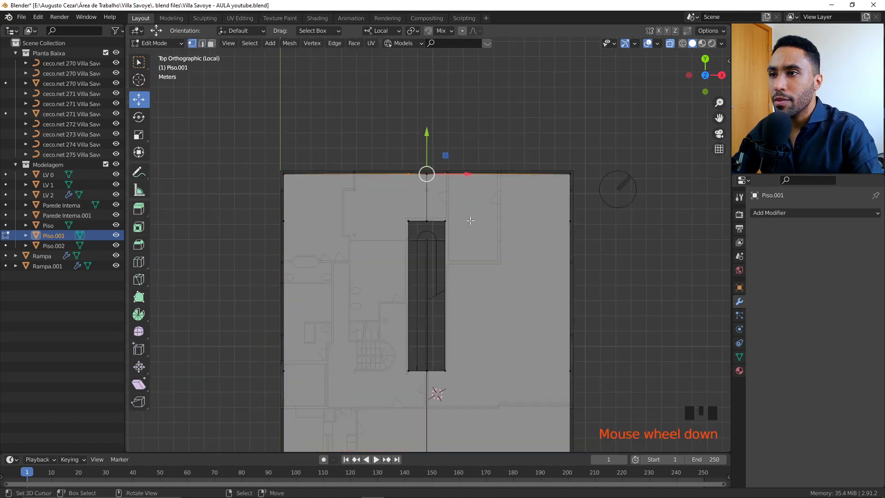
{"action": "middle_click_drag", "start_coordinate": [415, 329], "coordinate": [408, 180], "text": "shift"}
{"action": "scroll", "coordinate": [406, 189], "scroll_direction": "up", "scroll_amount": 3}
{"action": "key", "text": "b"}
{"action": "left_click_drag", "start_coordinate": [379, 324], "coordinate": [404, 374]}
{"action": "key", "text": "b"}
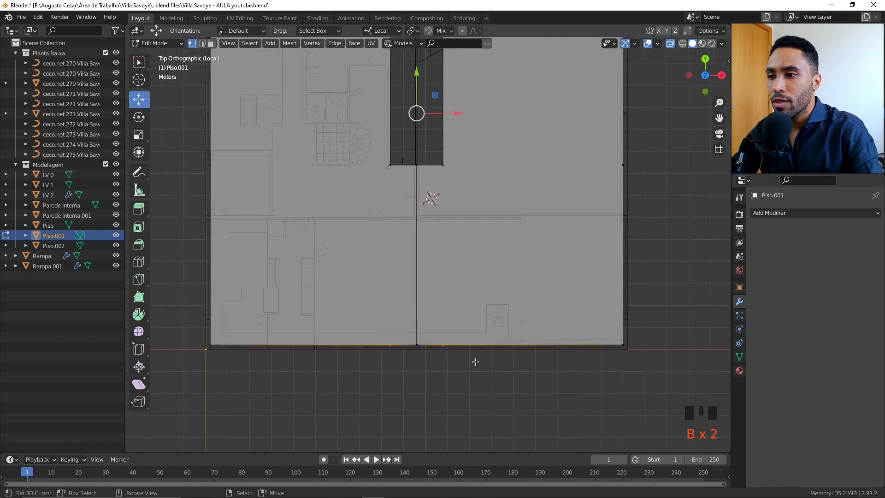
{"action": "scroll", "coordinate": [474, 361], "scroll_direction": "down", "scroll_amount": 3}
{"action": "middle_click_drag", "start_coordinate": [474, 251], "coordinate": [430, 336], "text": "shift"}
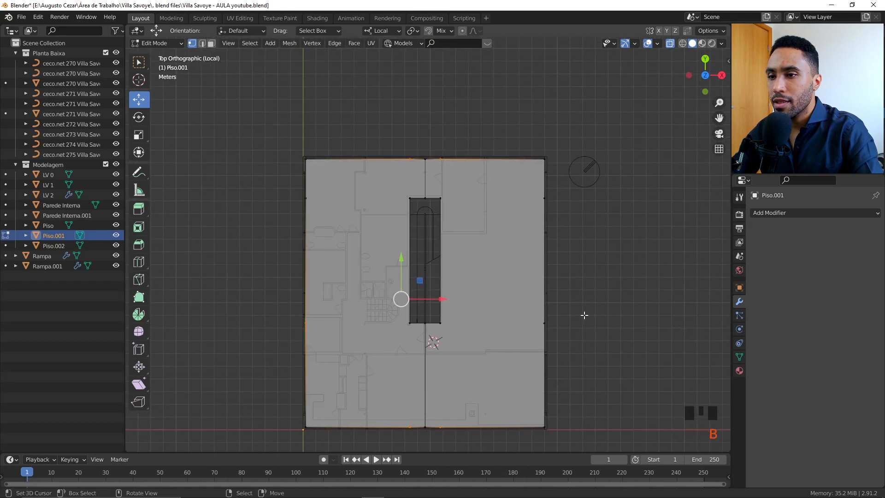
{"action": "left_click_drag", "start_coordinate": [539, 292], "coordinate": [600, 396]}
{"action": "middle_click_drag", "start_coordinate": [490, 282], "coordinate": [506, 258]}
{"action": "key", "text": "x"}
{"action": "left_click", "coordinate": [490, 218]}
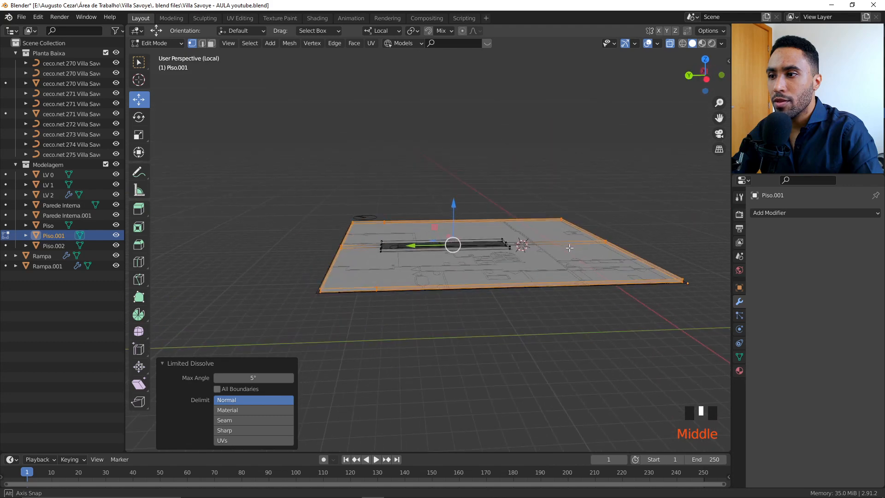
- Select only the edge loop along the slab's long outer side and simplify it with Limited Dissolve
{"action": "key", "text": "alt+a"}
{"action": "left_click", "coordinate": [391, 290], "text": "alt"}
{"action": "key", "text": "x"}
{"action": "left_click", "coordinate": [391, 320]}
{"action": "mouse_move", "coordinate": [391, 242]}
{"action": "middle_mouse_down"}
{"action": "mouse_move", "coordinate": [467, 280]}
{"action": "mouse_move", "coordinate": [460, 254]}
{"action": "mouse_move", "coordinate": [458, 268]}
{"action": "mouse_move", "coordinate": [469, 275]}
{"action": "mouse_move", "coordinate": [443, 295]}
{"action": "middle_mouse_up"}
- Check the slab in Object Mode, turn off X-ray and return to editing its mesh
{"action": "key", "text": "Tab"}
{"action": "key", "text": "z"}
{"action": "key", "text": "z"}
{"action": "left_click", "coordinate": [530, 294]}
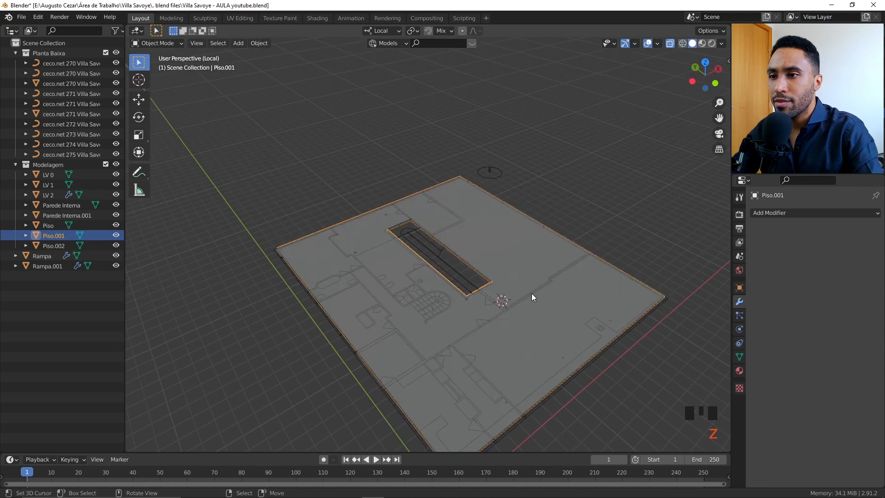
{"action": "key", "text": "z"}
{"action": "left_click", "coordinate": [544, 350]}
{"action": "key", "text": "Tab"}
{"action": "middle_click_drag", "start_coordinate": [510, 359], "coordinate": [556, 302]}
{"action": "scroll", "coordinate": [556, 302], "scroll_direction": "up", "scroll_amount": 3}
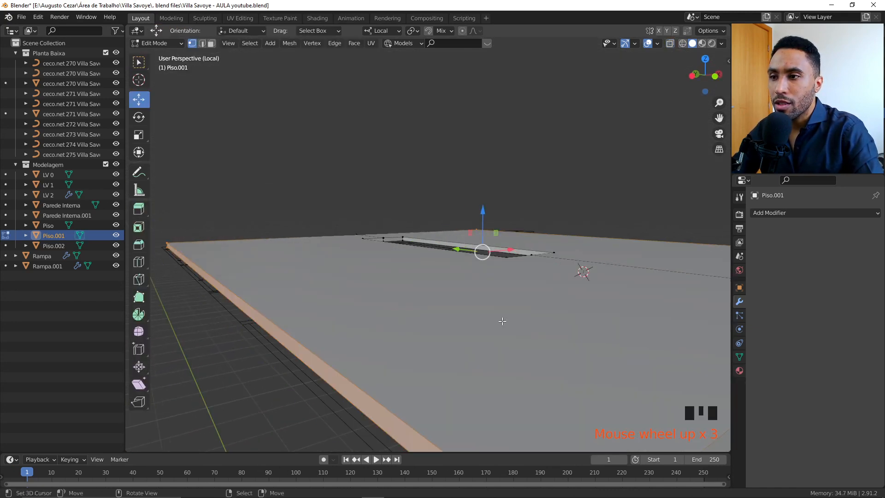
- Try a single centred loop cut on the slab's long outer side, then remove it with Limited Dissolve
{"action": "key", "text": "ctrl+r"}
{"action": "left_click", "coordinate": [203, 272]}
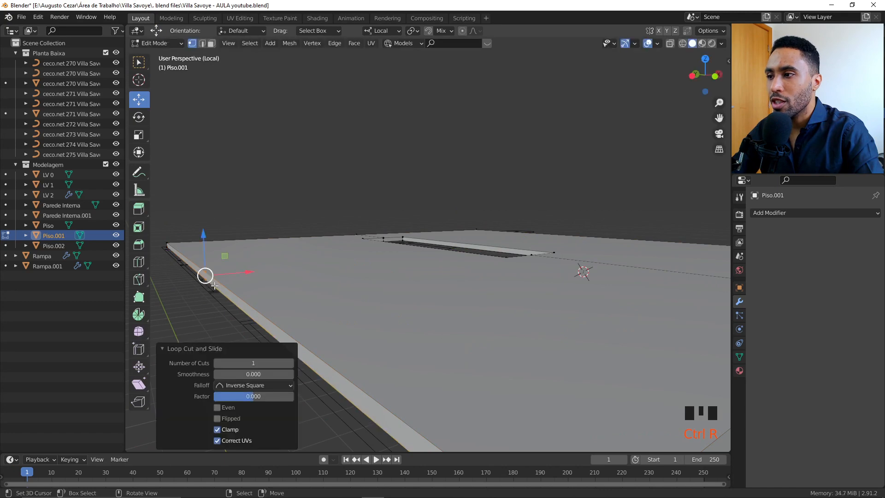
{"action": "scroll", "coordinate": [209, 273], "scroll_direction": "down", "scroll_amount": 7}
{"action": "mouse_move", "coordinate": [444, 249]}
{"action": "middle_mouse_down"}
{"action": "mouse_move", "coordinate": [576, 278]}
{"action": "mouse_move", "coordinate": [452, 257]}
{"action": "middle_mouse_up"}
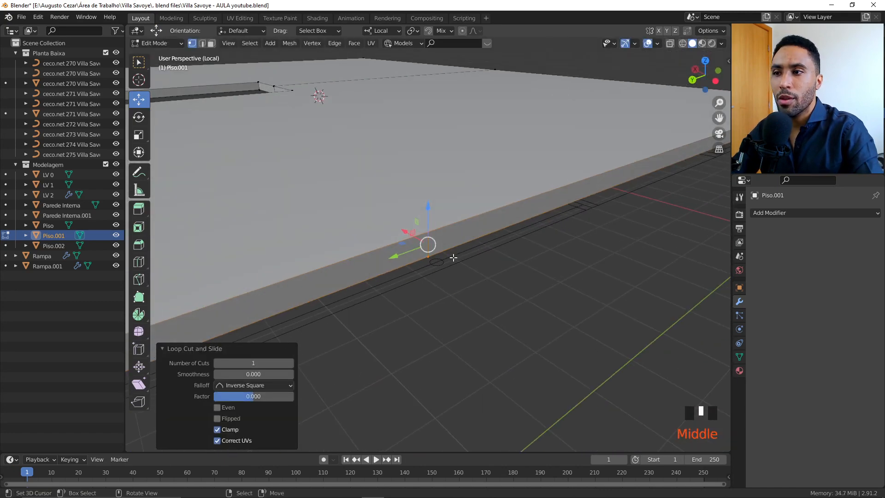
{"action": "scroll", "coordinate": [452, 257], "scroll_direction": "down", "scroll_amount": 5}
{"action": "middle_click_drag", "start_coordinate": [457, 304], "coordinate": [535, 265]}
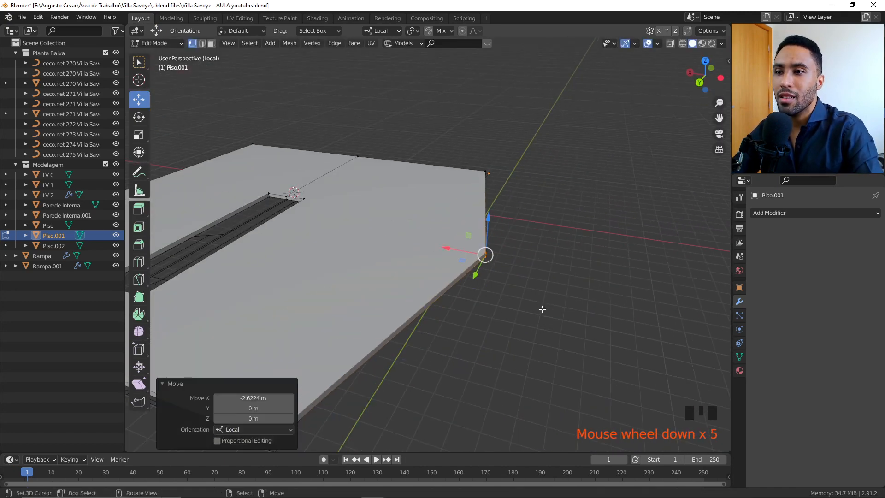
{"action": "middle_click_drag", "start_coordinate": [540, 308], "coordinate": [450, 208]}
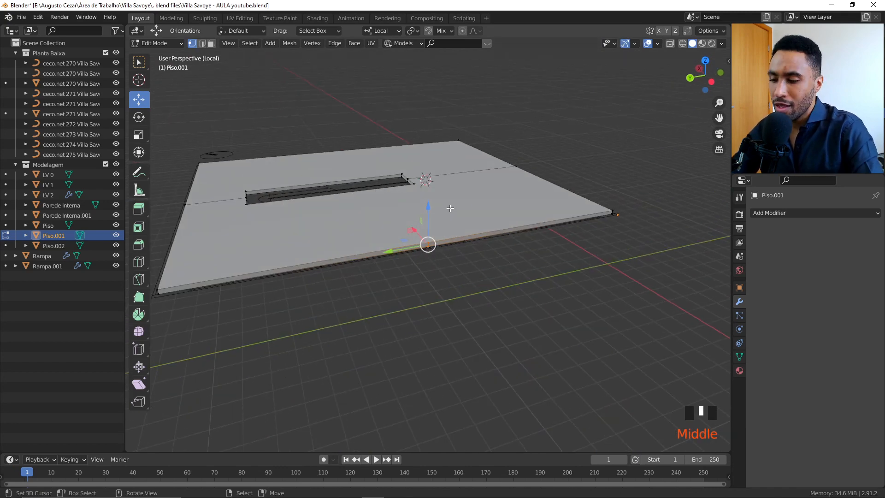
{"action": "key", "text": "x"}
{"action": "left_click", "coordinate": [450, 237]}
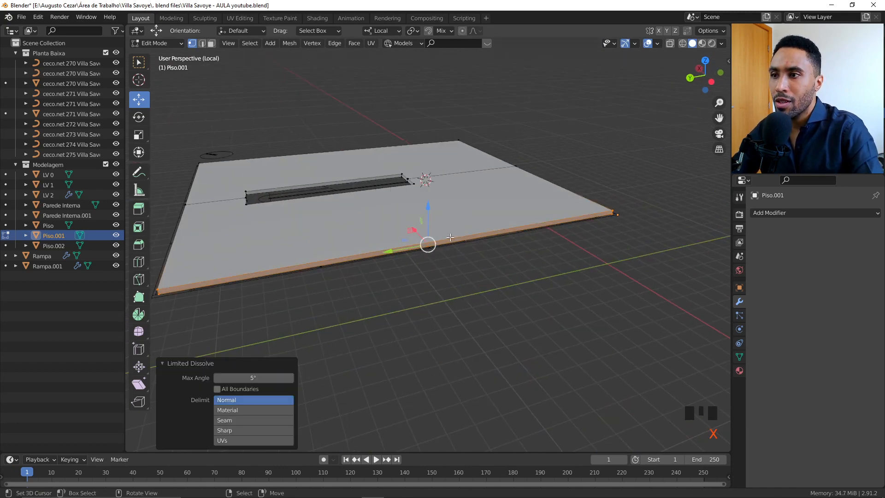
- Examine the centre cut between the ramp opening and the slab's upper outer edge in top view
{"action": "middle_click_drag", "start_coordinate": [403, 224], "coordinate": [556, 252]}
{"action": "scroll", "coordinate": [417, 228], "scroll_direction": "down", "scroll_amount": 2}
{"action": "left_click", "coordinate": [459, 265]}
{"action": "key", "text": "KP_7"}
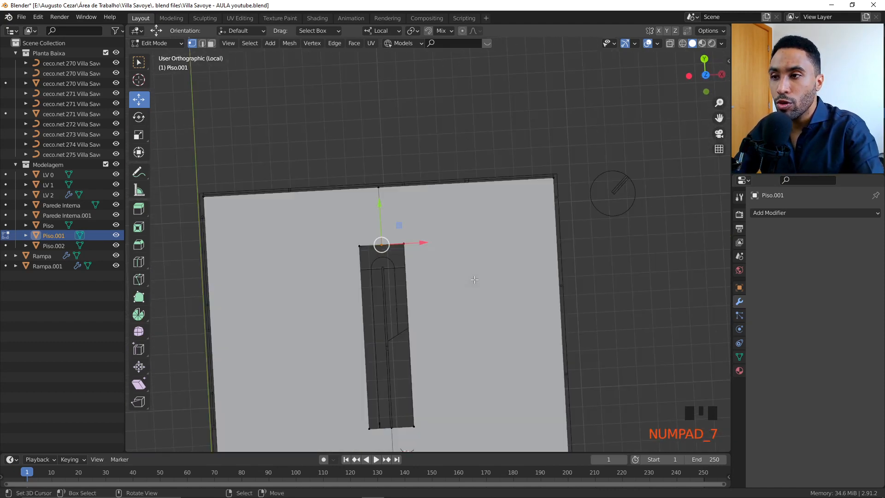
{"action": "key", "text": "alt+a"}
{"action": "left_click_drag", "start_coordinate": [365, 158], "coordinate": [399, 256]}
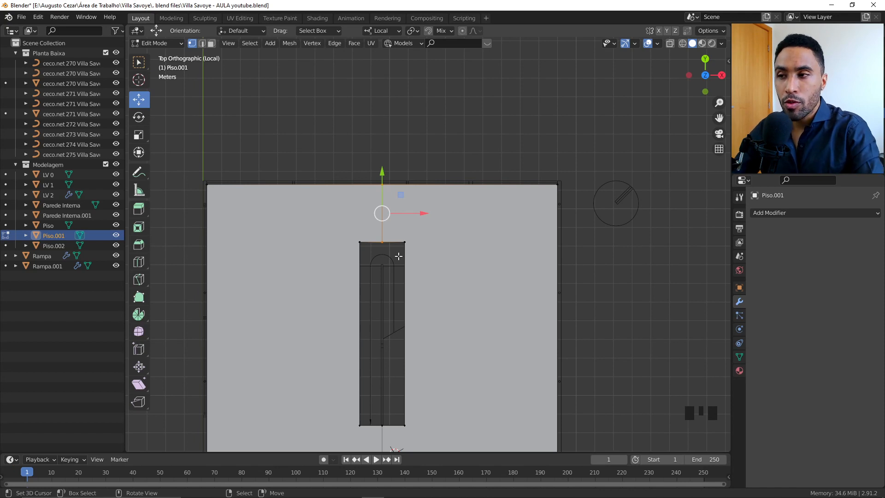
{"action": "scroll", "coordinate": [398, 256], "scroll_direction": "down", "scroll_amount": 3}
{"action": "middle_click_drag", "start_coordinate": [445, 321], "coordinate": [455, 292], "text": "shift"}
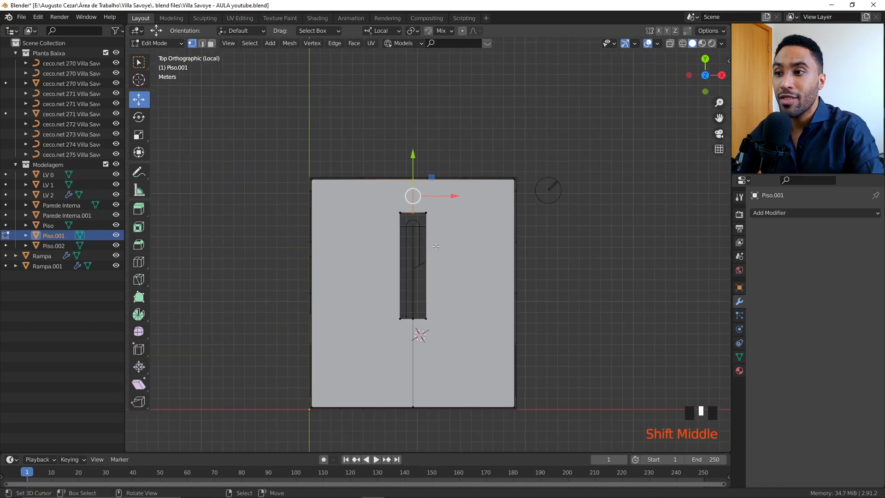
- Return to Object Mode, show the floor plan through the solid slab with X-ray and place the 3D cursor on the staircase
{"action": "key", "text": "Tab"}
{"action": "scroll", "coordinate": [469, 234], "scroll_direction": "up", "scroll_amount": 2}
{"action": "key", "text": "alt+a"}
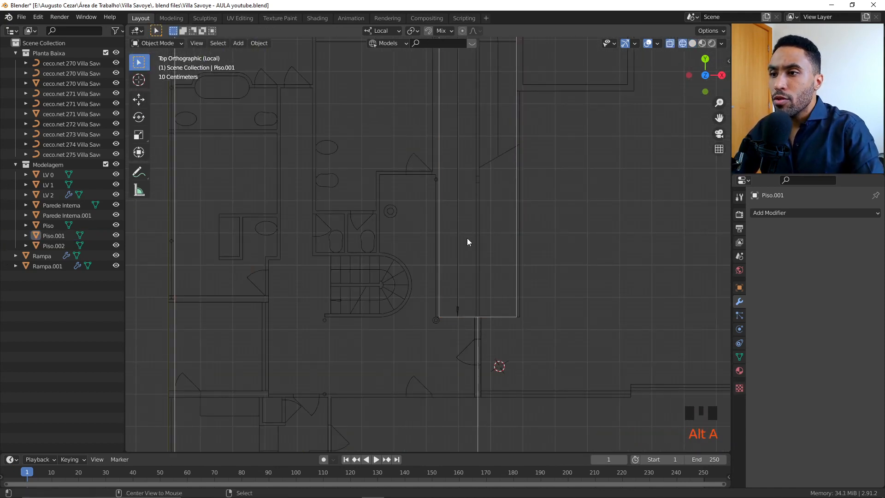
{"action": "key", "text": "z"}
{"action": "left_click", "coordinate": [468, 298]}
{"action": "scroll", "coordinate": [447, 258], "scroll_direction": "down", "scroll_amount": 2}
{"action": "key", "text": "z"}
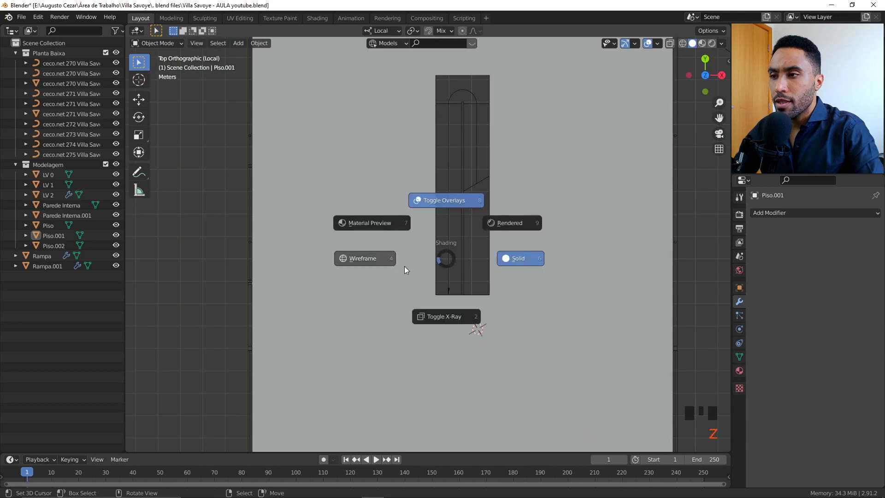
{"action": "left_click", "coordinate": [429, 315]}
{"action": "scroll", "coordinate": [360, 280], "scroll_direction": "up", "scroll_amount": 3}
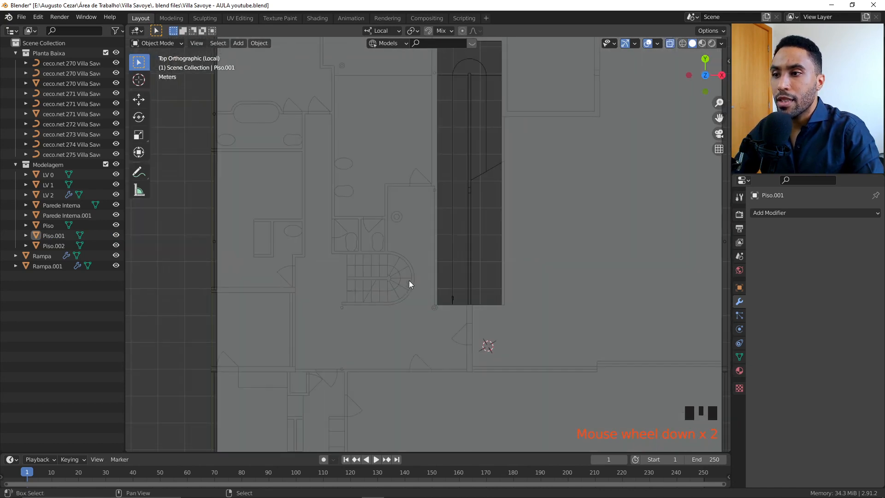
{"action": "scroll", "coordinate": [463, 271], "scroll_direction": "up", "scroll_amount": 1}
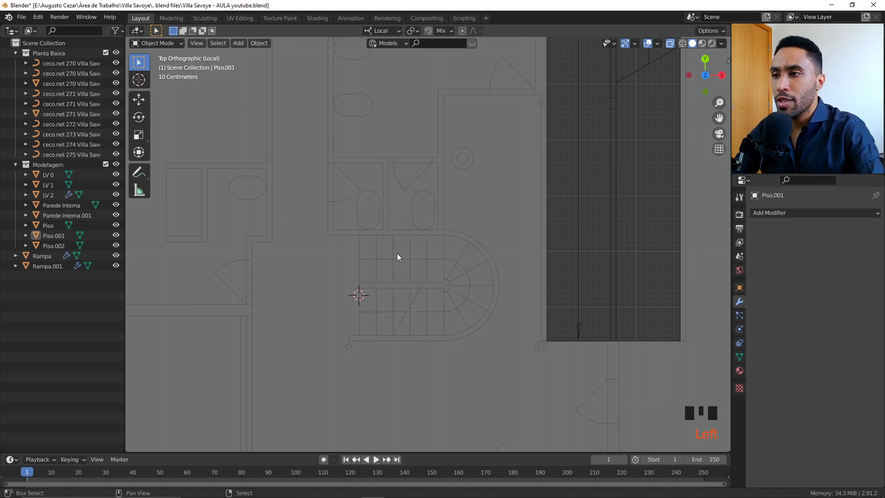
- Add a 2 m plane at the staircase and move it about 0.82 m in X and 0.28 m in Y over the steps
{"action": "key", "text": "shift+a"}
{"action": "mouse_move", "coordinate": [397, 253]}
{"action": "left_click", "coordinate": [458, 252]}
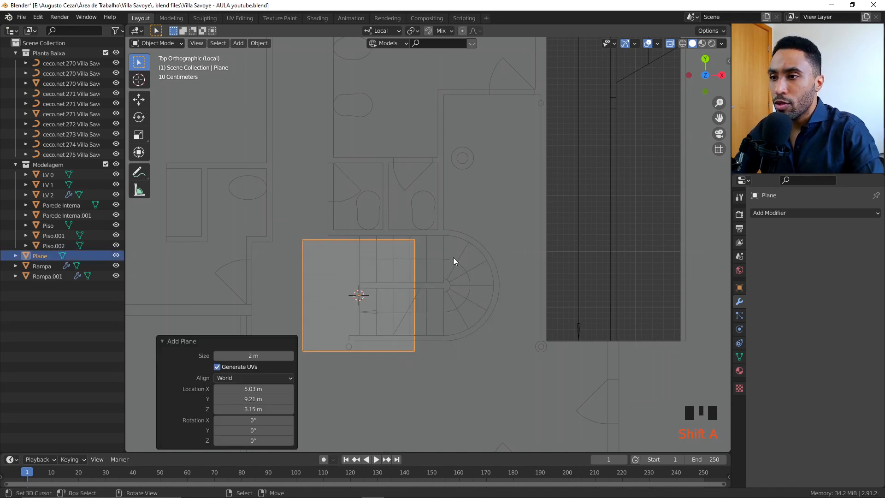
{"action": "scroll", "coordinate": [374, 304], "scroll_direction": "down", "scroll_amount": 1}
{"action": "scroll", "coordinate": [337, 367], "scroll_direction": "up", "scroll_amount": 3}
{"action": "middle_click_drag", "start_coordinate": [336, 367], "coordinate": [476, 298], "text": "shift"}
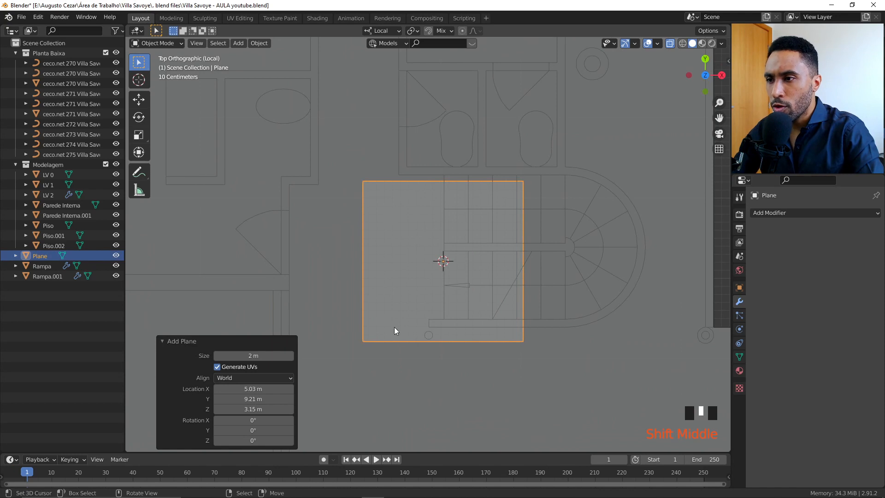
{"action": "key", "text": "g"}
{"action": "left_click", "coordinate": [432, 316]}
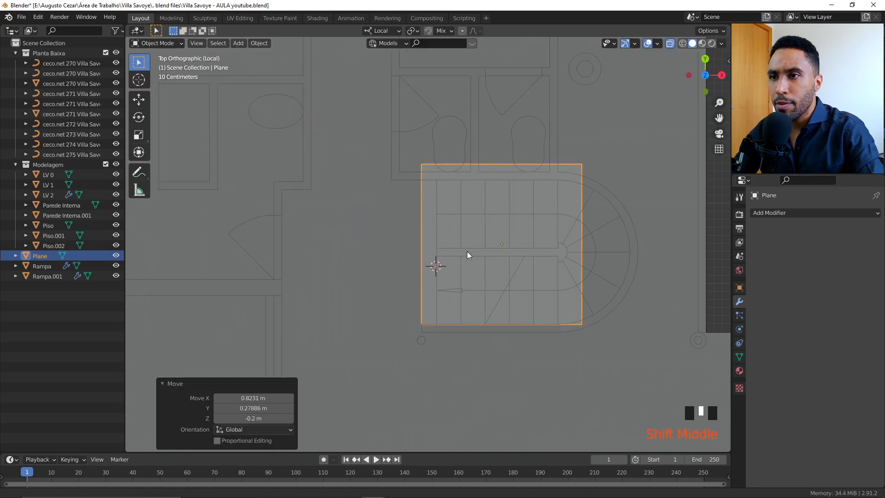
- Move the plane's upper edge about 0.20 m down and its right edge about 0.30 m inward to where the stair's curve begins
{"action": "key", "text": "Tab"}
{"action": "scroll", "coordinate": [467, 251], "scroll_direction": "up", "scroll_amount": 1}
{"action": "left_click_drag", "start_coordinate": [470, 146], "coordinate": [403, 206]}
{"action": "scroll", "coordinate": [402, 207], "scroll_direction": "down", "scroll_amount": 2}
{"action": "middle_click_drag", "start_coordinate": [497, 282], "coordinate": [481, 281], "text": "shift"}
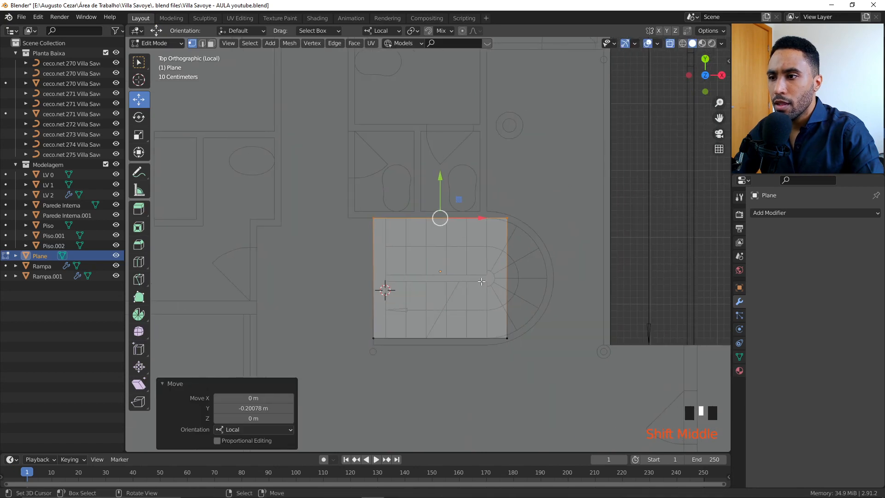
{"action": "left_click_drag", "start_coordinate": [497, 204], "coordinate": [552, 364]}
{"action": "left_click_drag", "start_coordinate": [549, 279], "coordinate": [487, 223]}
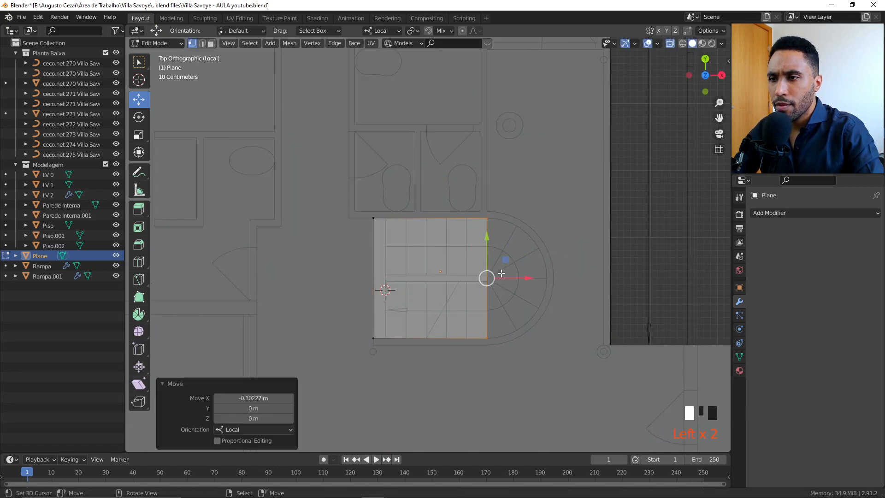
- Set the 3D cursor at the plane's right-edge midpoint and spin its upper right vertex 180° in 32 steps around it
{"action": "key", "text": "shift+s"}
{"action": "left_click", "coordinate": [502, 309]}
{"action": "right_click", "coordinate": [490, 221]}
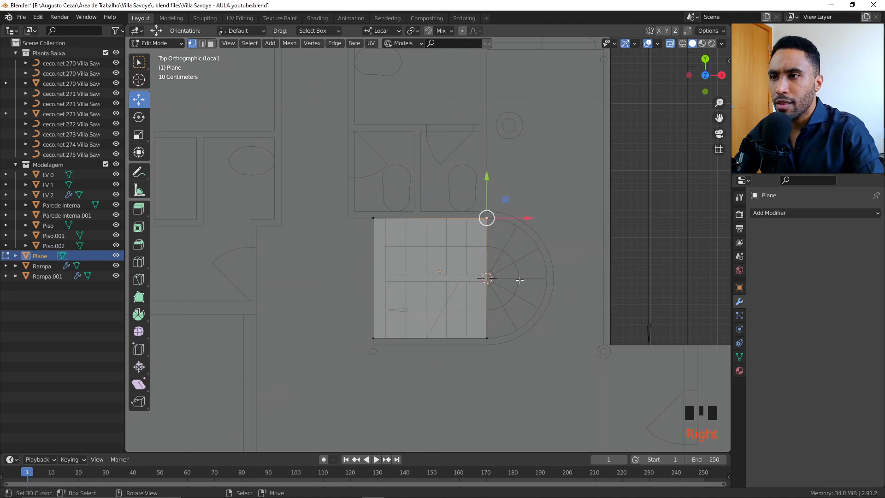
{"action": "left_click", "coordinate": [139, 314]}
{"action": "left_click_drag", "start_coordinate": [548, 216], "coordinate": [416, 341]}
{"action": "double_click", "coordinate": [253, 356]}
{"action": "type", "text": "180"}
{"action": "key", "text": "Return"}
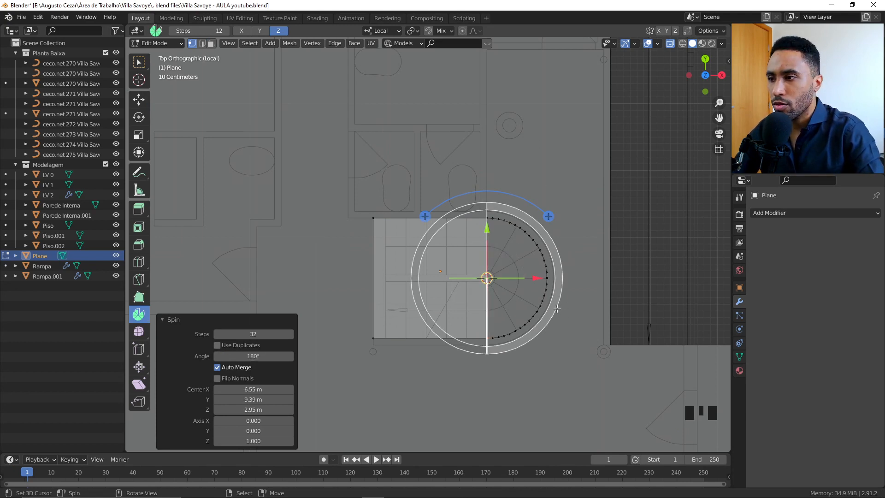
- Merge all the plane's vertices by distance at 0.0001 m and fill the semicircular stair outline with a face
{"action": "left_click", "coordinate": [139, 99]}
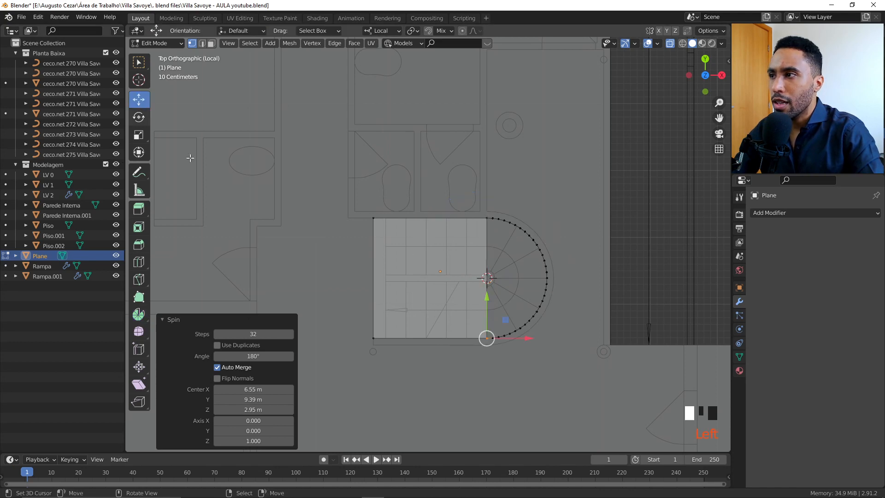
{"action": "key", "text": "a"}
{"action": "key", "text": "m"}
{"action": "left_click", "coordinate": [509, 306]}
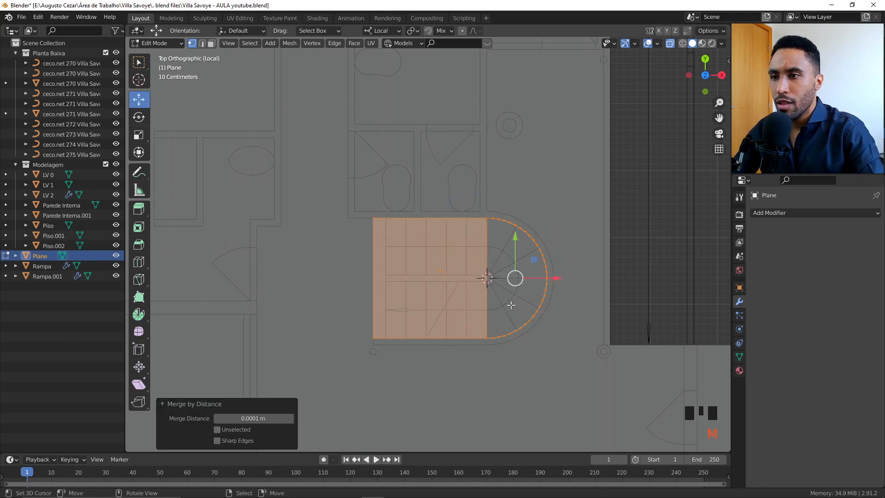
{"action": "left_click_drag", "start_coordinate": [469, 203], "coordinate": [580, 369]}
{"action": "key", "text": "f"}
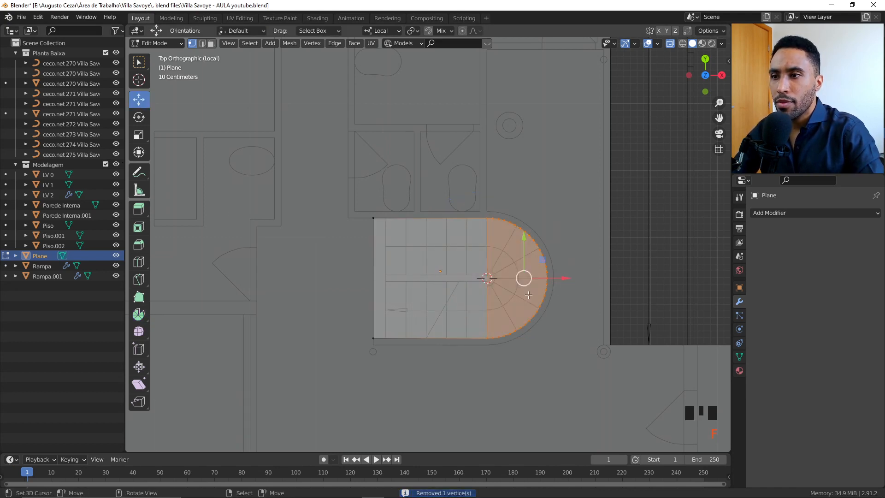
- Select all the stair outline's edges and simplify it into one face with Limited Dissolve
{"action": "key", "text": "2"}
{"action": "key", "text": "a"}
{"action": "key", "text": "x"}
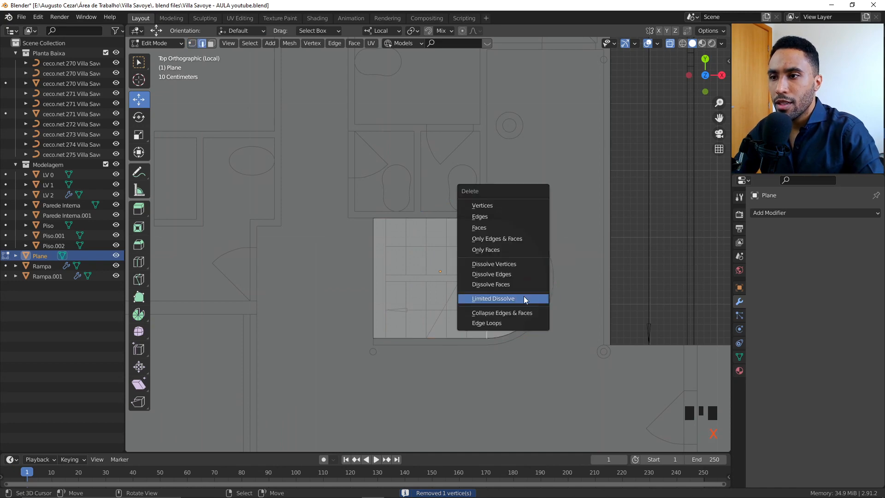
{"action": "left_click", "coordinate": [523, 297]}
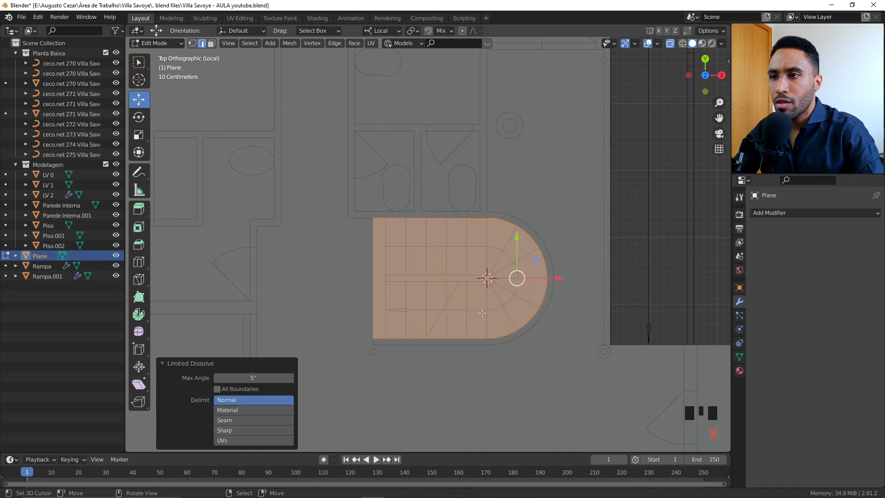
- Extrude the stair-shaped face upward into a solid block and return to Object Mode
{"action": "mouse_move", "coordinate": [481, 313]}
{"action": "middle_mouse_down"}
{"action": "mouse_move", "coordinate": [512, 274]}
{"action": "mouse_move", "coordinate": [457, 242]}
{"action": "middle_mouse_up"}
{"action": "key", "text": "e"}
{"action": "left_click", "coordinate": [511, 228]}
{"action": "key", "text": "Tab"}
{"action": "scroll", "coordinate": [489, 289], "scroll_direction": "down", "scroll_amount": 3}
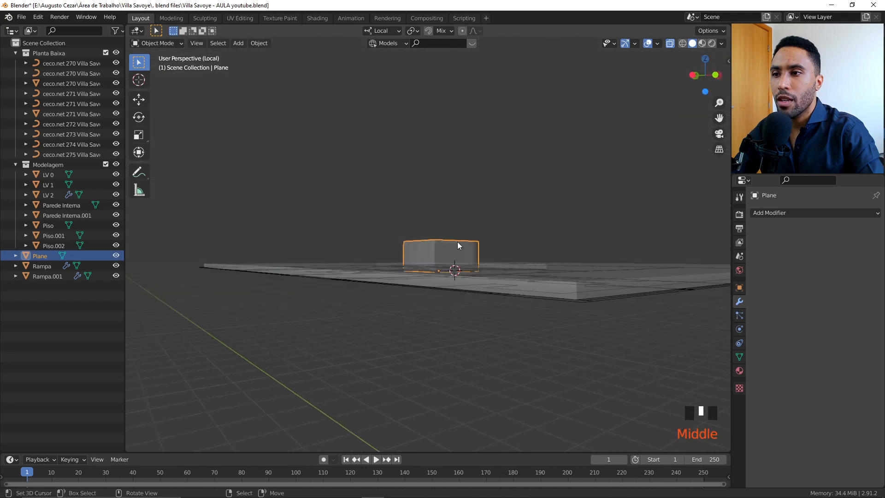
- Lower the stair-shaped block about 0.48 m along Z so it passes through the floor slab
{"action": "key", "text": "z"}
{"action": "scroll", "coordinate": [457, 241], "scroll_direction": "up", "scroll_amount": 2}
{"action": "key", "text": "g"}
{"action": "key", "text": "z"}
{"action": "left_click", "coordinate": [460, 261]}
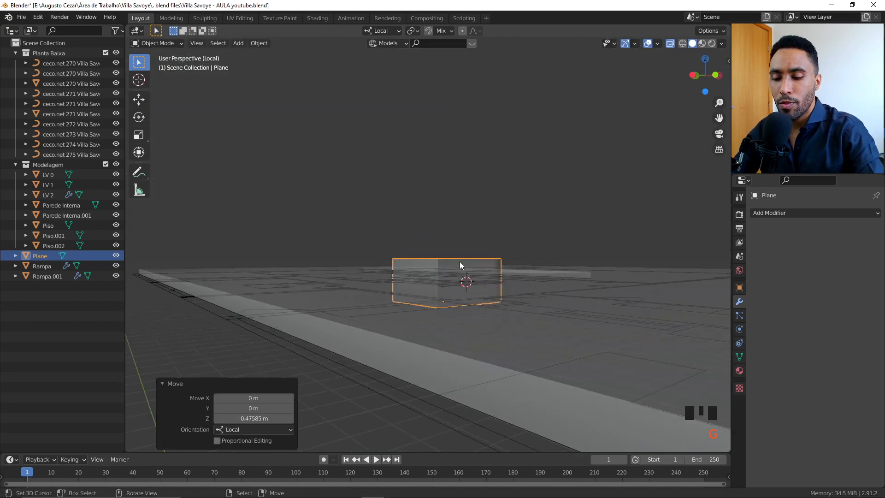
{"action": "key", "text": "KP_1"}
{"action": "middle_click_drag", "start_coordinate": [449, 278], "coordinate": [529, 316]}
{"action": "scroll", "coordinate": [497, 282], "scroll_direction": "down", "scroll_amount": 2}
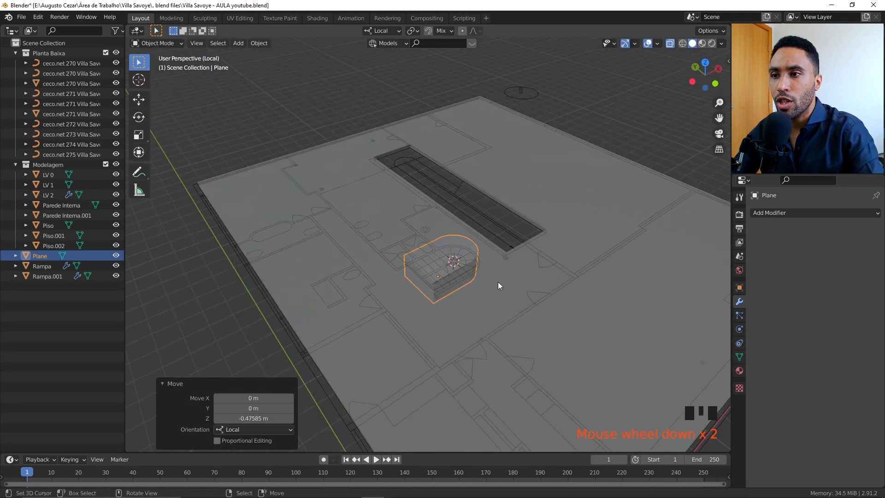
- Turn off X-ray display and select the stair-shaped block Plane in the 3D view
{"action": "key", "text": "z"}
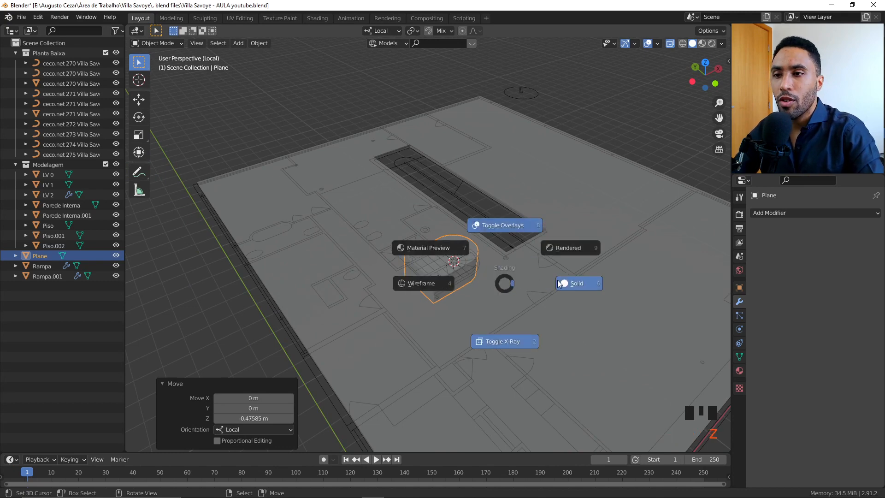
{"action": "left_click", "coordinate": [508, 339]}
{"action": "middle_click_drag", "start_coordinate": [508, 312], "coordinate": [502, 259]}
{"action": "right_click", "coordinate": [503, 259]}
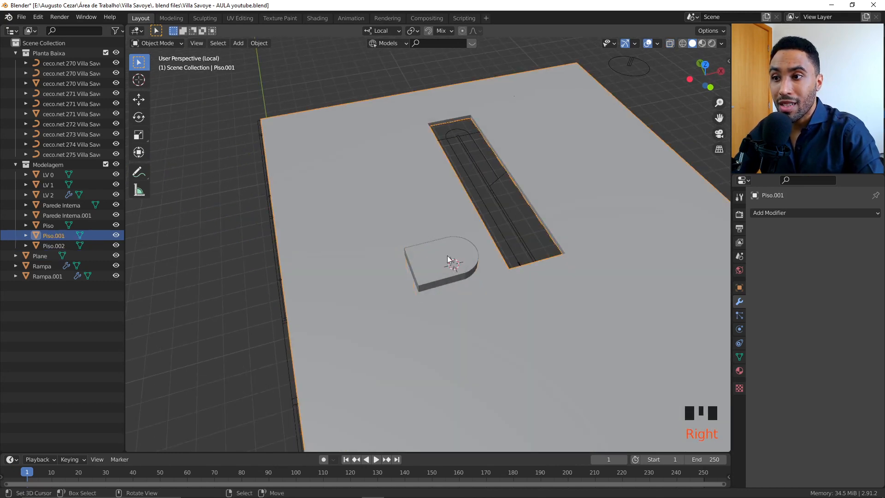
{"action": "right_click", "coordinate": [455, 265]}
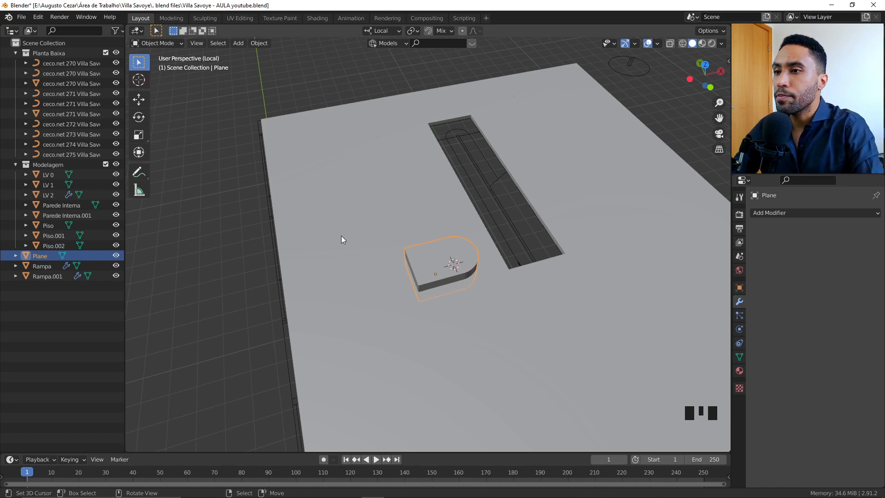
{"action": "left_click", "coordinate": [766, 212]}
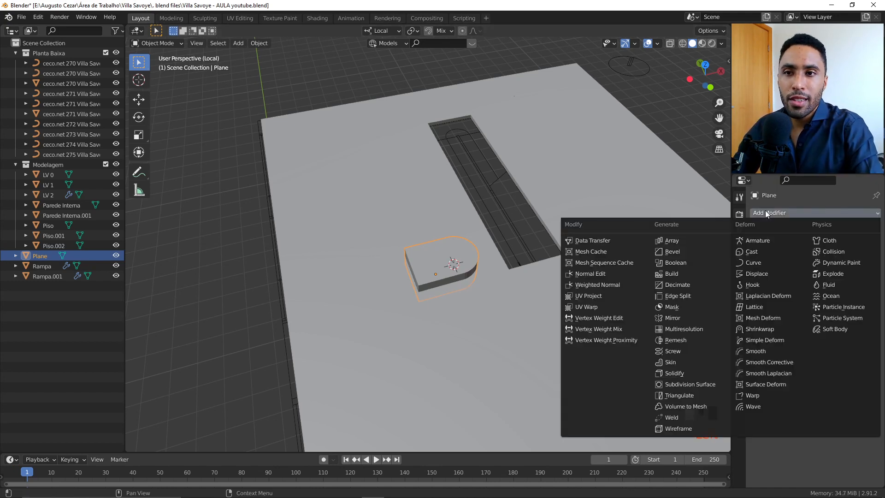
{"action": "left_click", "coordinate": [670, 251]}
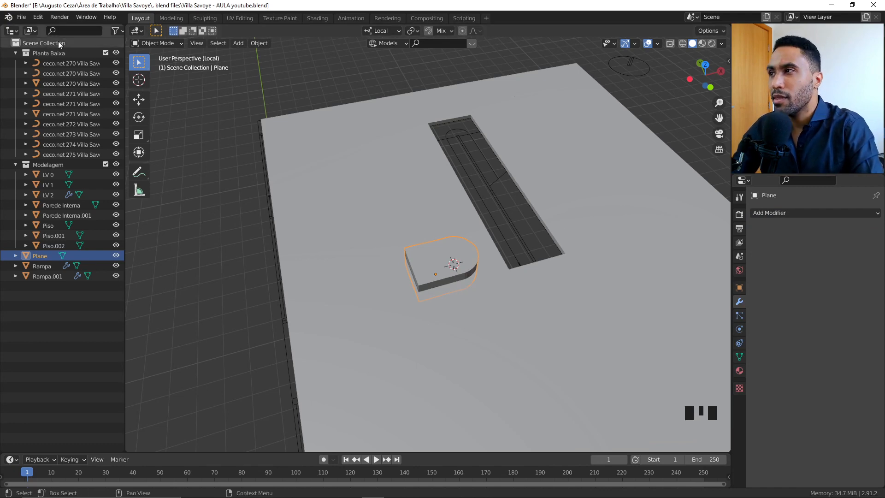
- Open the add-on preferences and search for "boo" to locate the Bool Tool add-on
{"action": "left_click", "coordinate": [38, 17]}
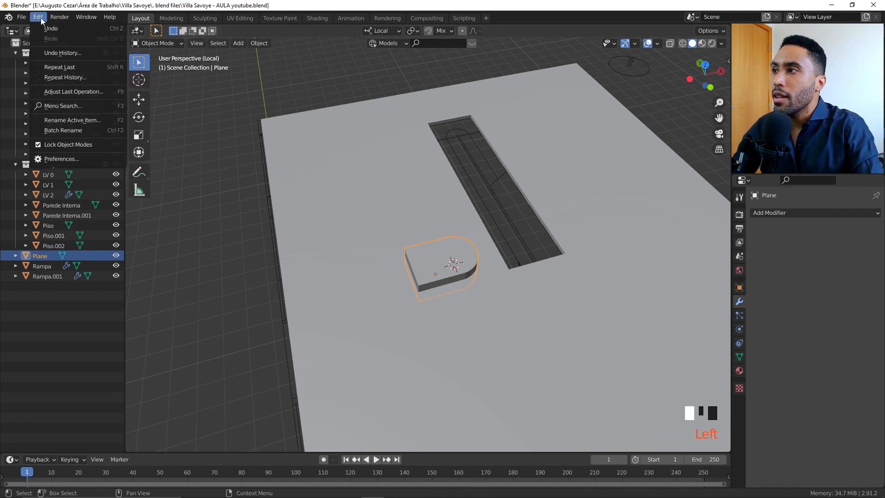
{"action": "left_click", "coordinate": [65, 158]}
{"action": "left_click_drag", "start_coordinate": [141, 37], "coordinate": [304, 90]}
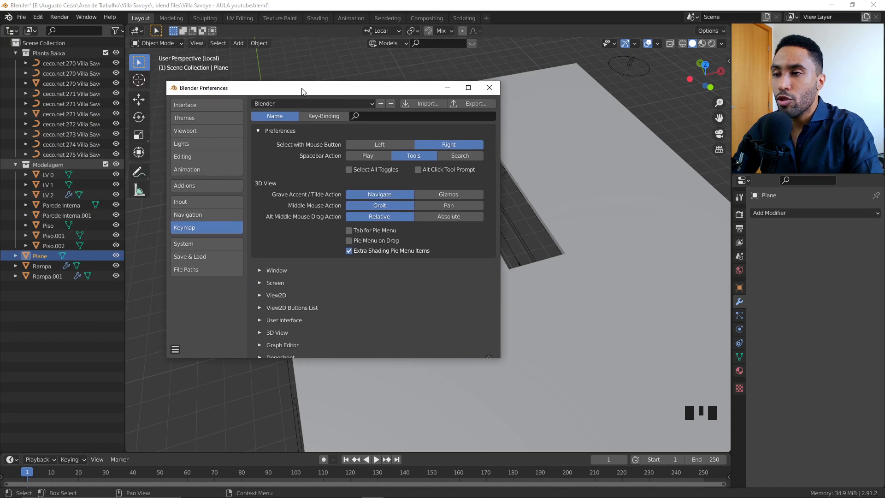
{"action": "left_click", "coordinate": [220, 184]}
{"action": "left_click", "coordinate": [451, 115]}
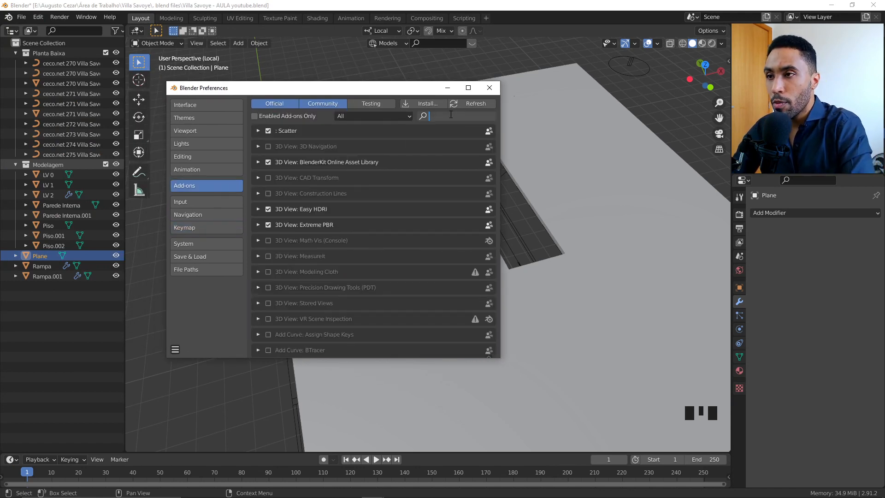
{"action": "type", "text": "boo"}
{"action": "key", "text": "Return"}
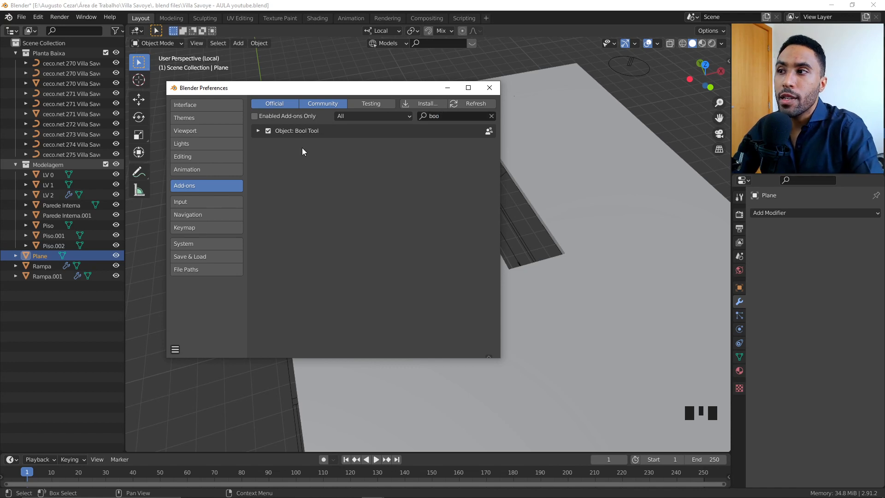
- Examine the Bool Tool add-on's details and shortcut list, and close the preferences
{"action": "left_click", "coordinate": [258, 130]}
{"action": "left_click", "coordinate": [355, 261]}
{"action": "scroll", "coordinate": [351, 266], "scroll_direction": "down", "scroll_amount": 5}
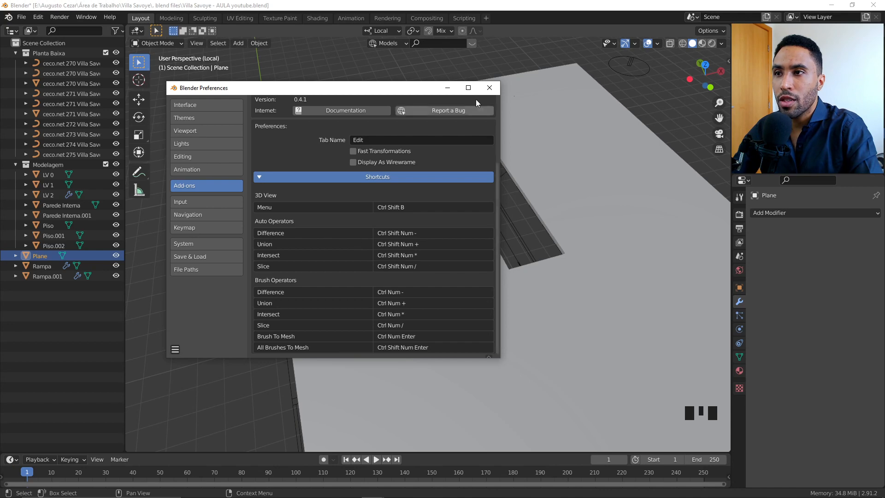
{"action": "left_click", "coordinate": [489, 87]}
- Subtract the stair-shaped block from floor slab Piso.001 with the Bool Tool brush Difference
{"action": "middle_click_drag", "start_coordinate": [460, 256], "coordinate": [511, 253]}
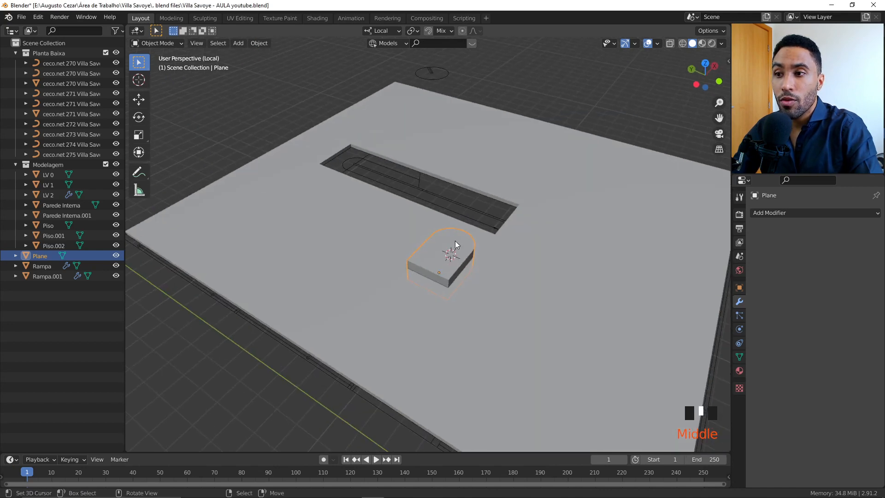
{"action": "right_click", "coordinate": [542, 229], "text": "shift"}
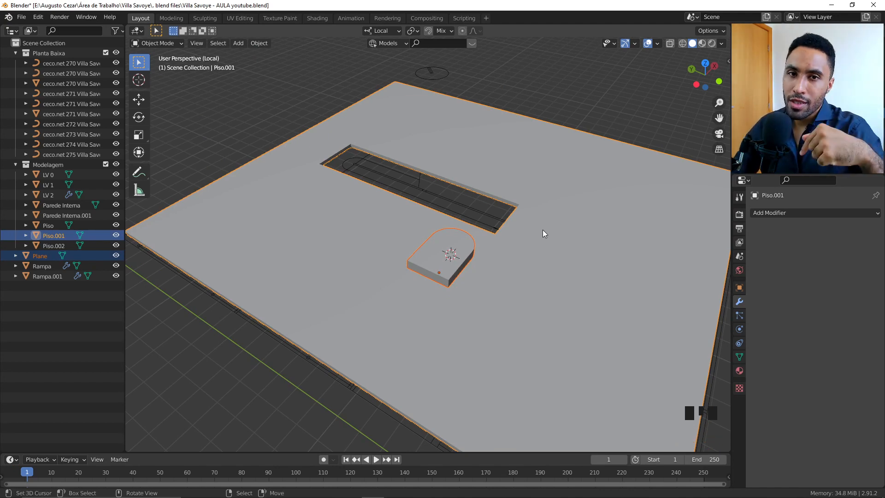
{"action": "key", "text": "ctrl+KP_Subtract"}
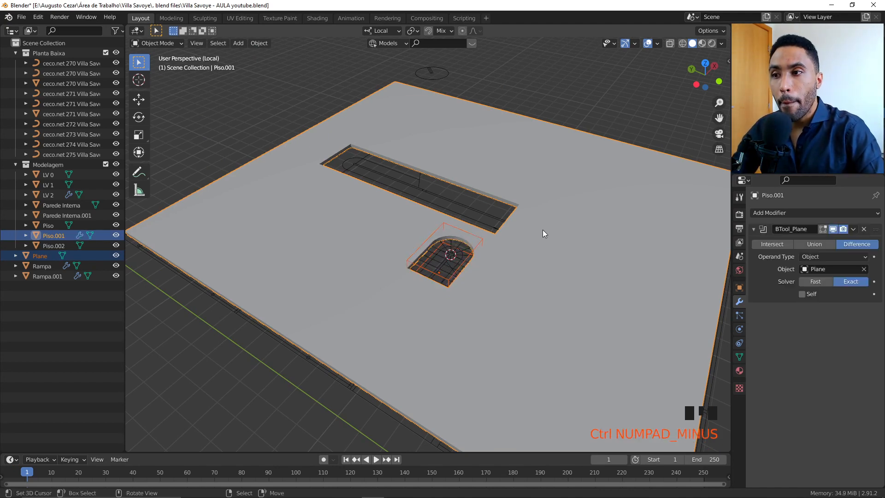
{"action": "scroll", "coordinate": [456, 251], "scroll_direction": "up", "scroll_amount": 2}
{"action": "scroll", "coordinate": [453, 251], "scroll_direction": "up", "scroll_amount": 2}
{"action": "middle_click_drag", "start_coordinate": [452, 251], "coordinate": [403, 224]}
{"action": "scroll", "coordinate": [403, 224], "scroll_direction": "down", "scroll_amount": 7}
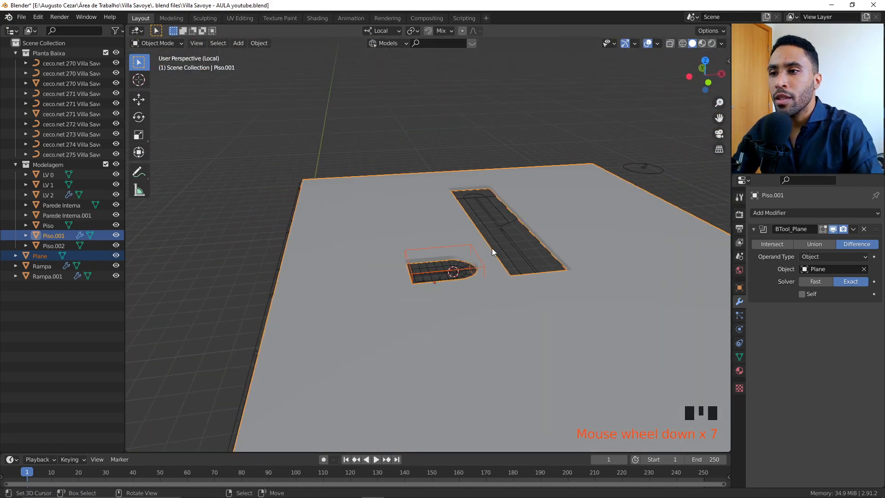
{"action": "middle_click_drag", "start_coordinate": [491, 248], "coordinate": [509, 211]}
{"action": "scroll", "coordinate": [477, 279], "scroll_direction": "up", "scroll_amount": 3}
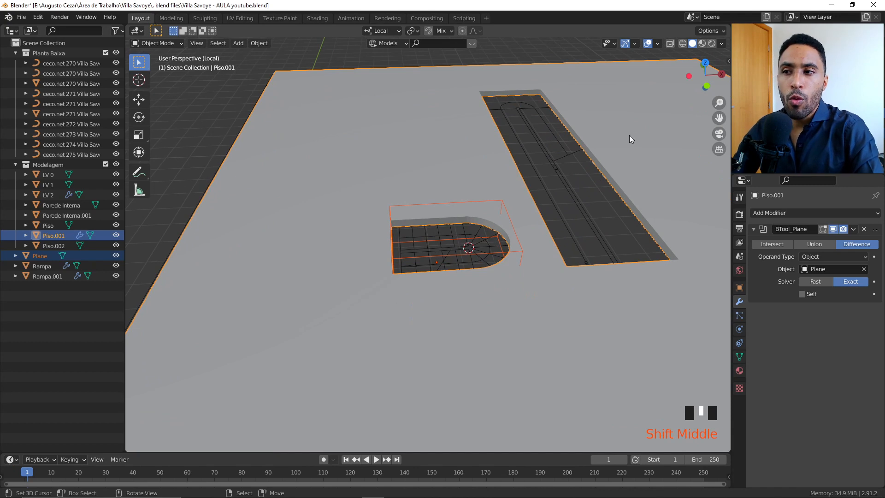
- Enable the Wireframe viewport overlay and examine the slab's edges around the ramp and stair openings
{"action": "left_click", "coordinate": [656, 43]}
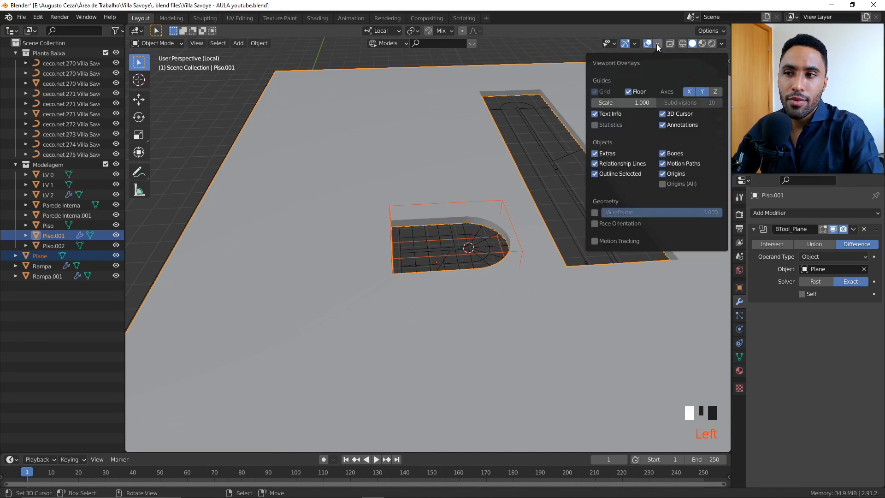
{"action": "left_click", "coordinate": [595, 213]}
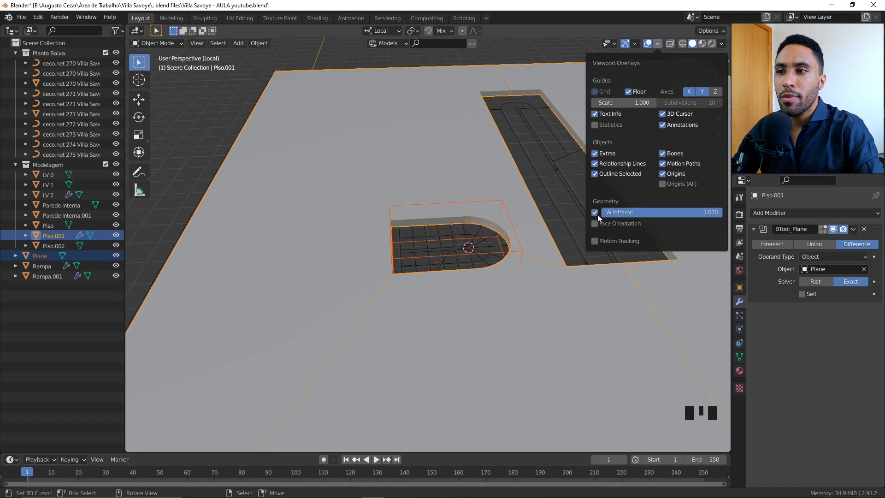
{"action": "scroll", "coordinate": [449, 236], "scroll_direction": "down", "scroll_amount": 3}
{"action": "middle_click_drag", "start_coordinate": [450, 236], "coordinate": [477, 279]}
{"action": "middle_click_drag", "start_coordinate": [428, 290], "coordinate": [560, 283]}
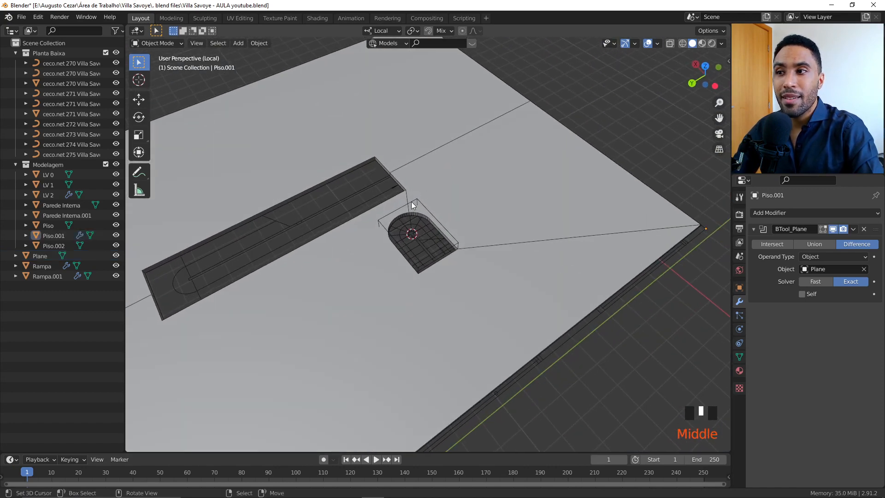
{"action": "middle_click_drag", "start_coordinate": [504, 234], "coordinate": [394, 251]}
- Knife a straight cut-through line across Piso.001 from the ramp opening through the stair opening to the slab's edge, and return to Object Mode
{"action": "key", "text": "KP_7"}
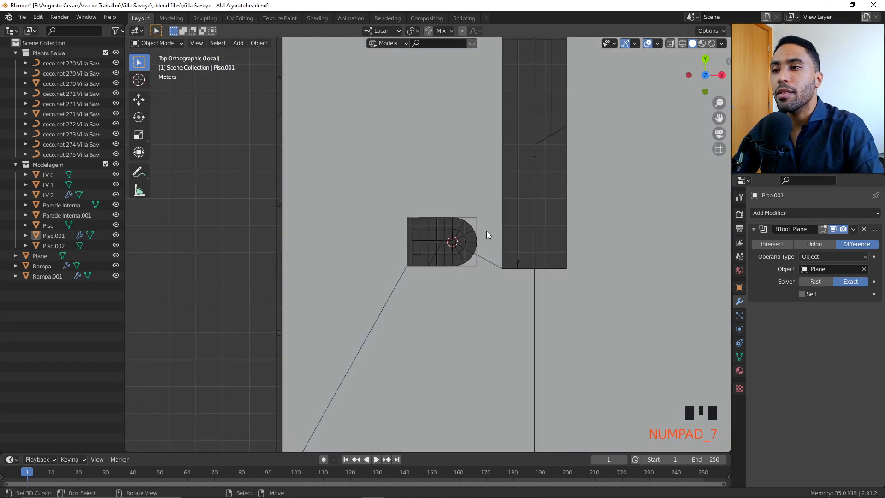
{"action": "middle_click_drag", "start_coordinate": [438, 305], "coordinate": [423, 292], "text": "shift"}
{"action": "key", "text": "Tab"}
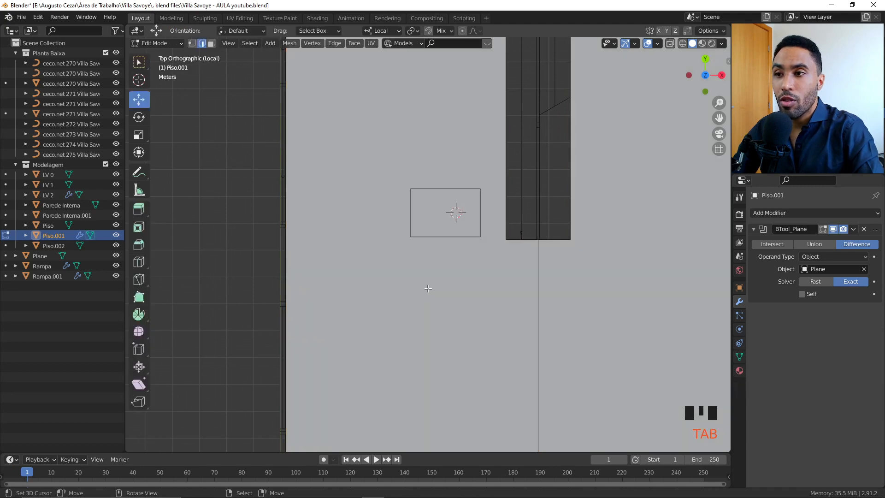
{"action": "scroll", "coordinate": [454, 273], "scroll_direction": "up", "scroll_amount": 2}
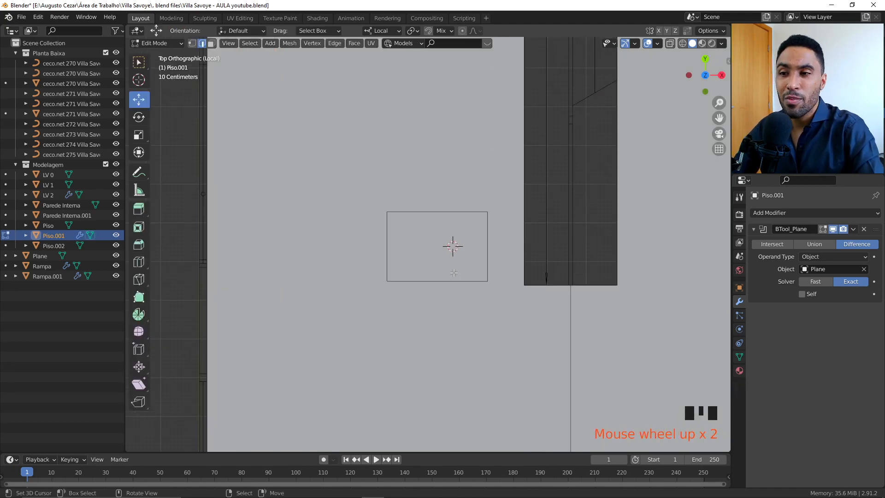
{"action": "scroll", "coordinate": [456, 259], "scroll_direction": "down", "scroll_amount": 2}
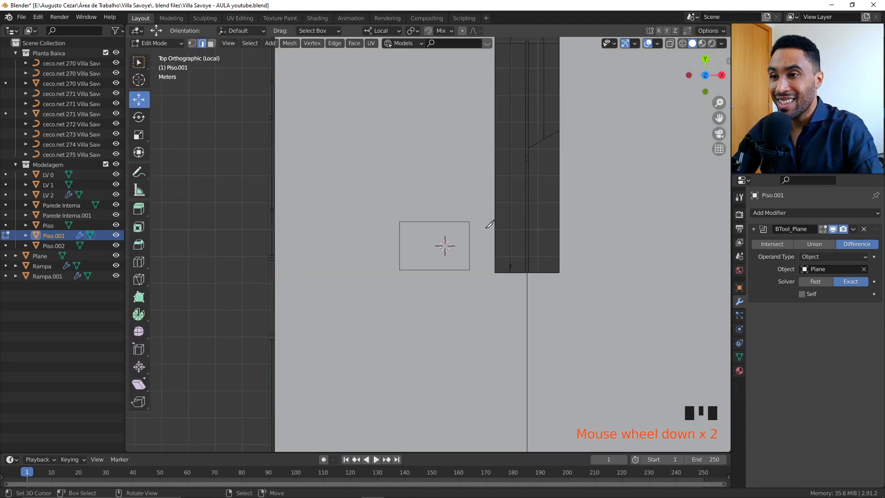
{"action": "key", "text": "k"}
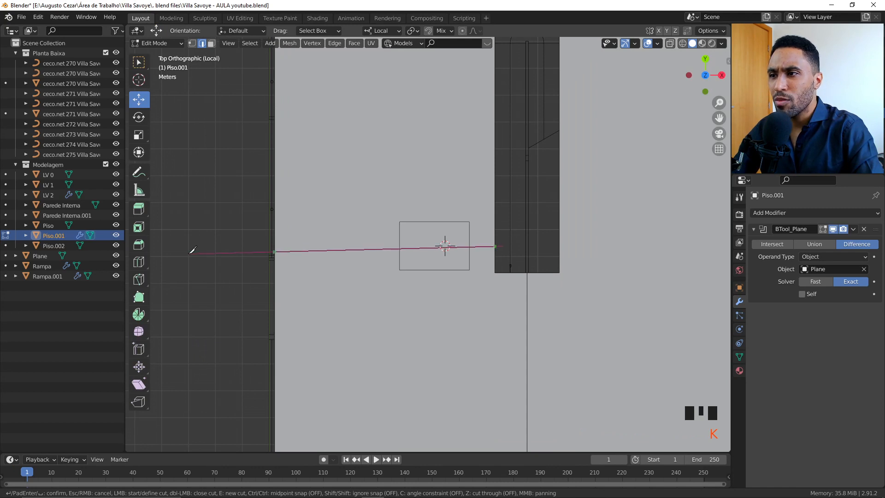
{"action": "key", "text": "c"}
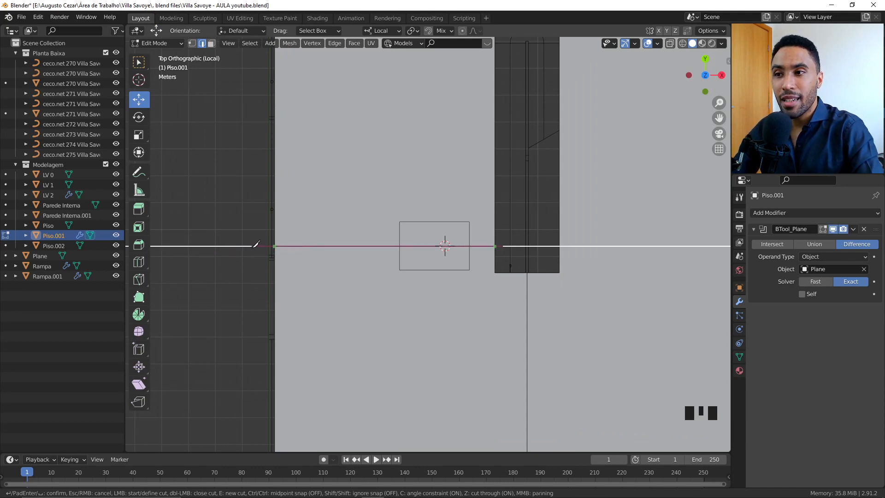
{"action": "key", "text": "Return"}
{"action": "scroll", "coordinate": [300, 251], "scroll_direction": "down", "scroll_amount": 2}
{"action": "middle_click_drag", "start_coordinate": [300, 250], "coordinate": [399, 255]}
{"action": "scroll", "coordinate": [405, 254], "scroll_direction": "up", "scroll_amount": 3}
{"action": "key", "text": "Tab"}
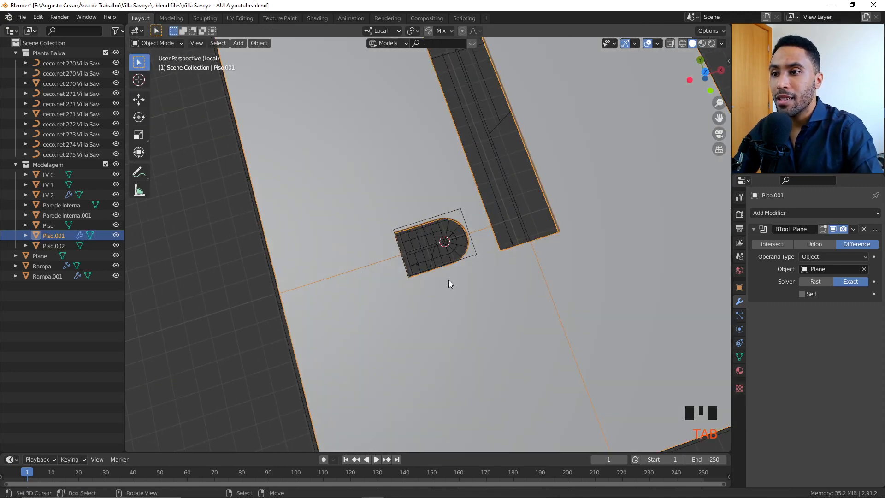
{"action": "left_click", "coordinate": [449, 280]}
- Examine the finished stair opening and the new edges on the slab from several angles
{"action": "scroll", "coordinate": [466, 278], "scroll_direction": "up", "scroll_amount": 3}
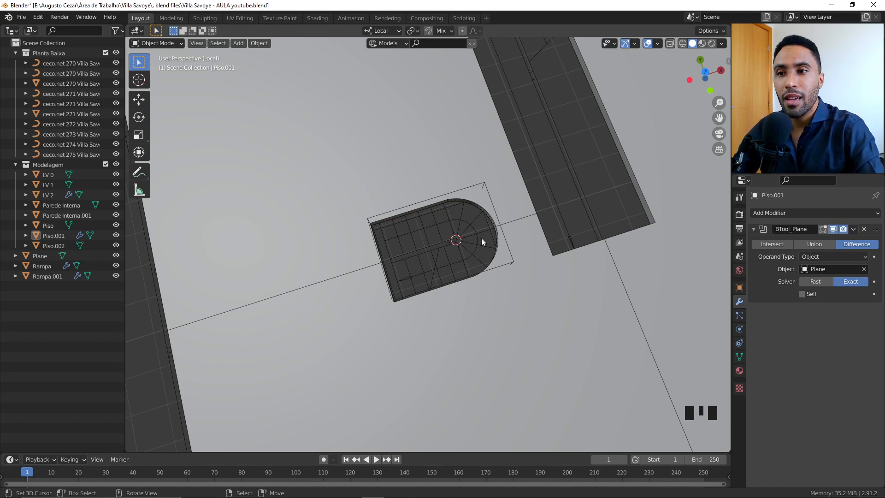
{"action": "scroll", "coordinate": [481, 241], "scroll_direction": "down", "scroll_amount": 3}
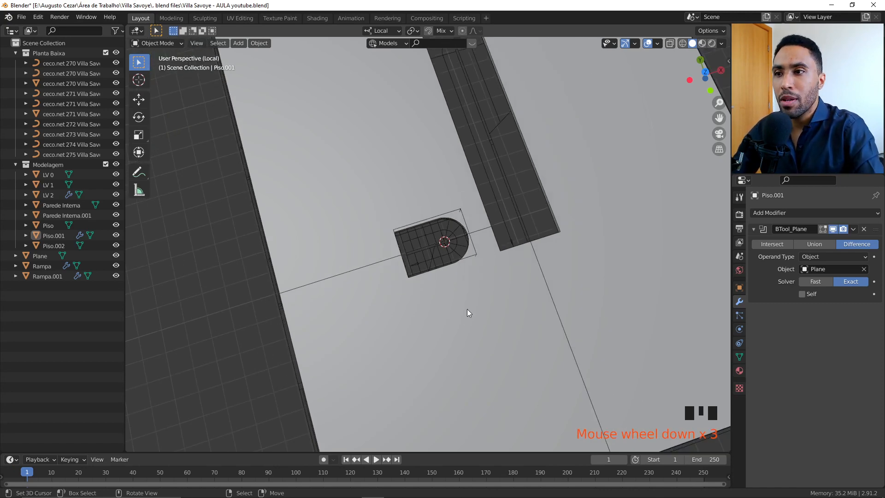
{"action": "middle_click_drag", "start_coordinate": [467, 308], "coordinate": [571, 142]}
{"action": "middle_click_drag", "start_coordinate": [432, 273], "coordinate": [428, 350]}
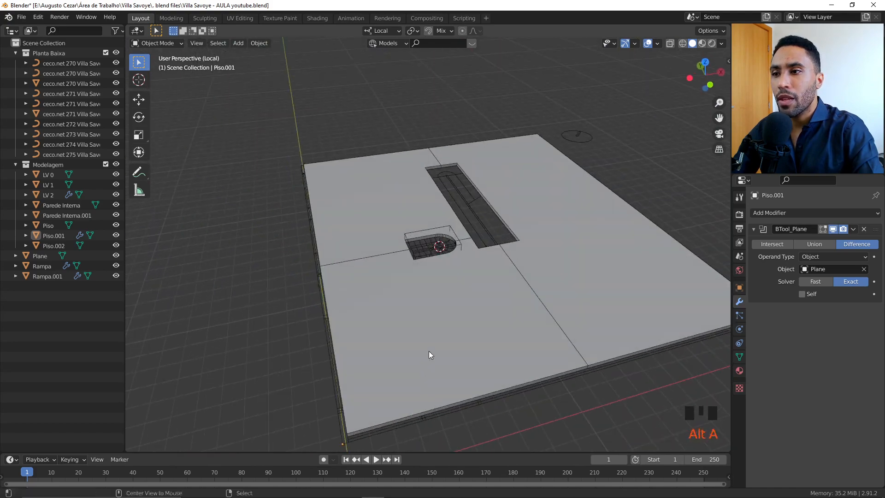
{"action": "scroll", "coordinate": [447, 245], "scroll_direction": "up", "scroll_amount": 2}
{"action": "scroll", "coordinate": [454, 280], "scroll_direction": "down", "scroll_amount": 2}
{"action": "middle_click_drag", "start_coordinate": [454, 280], "coordinate": [455, 303]}
- Switch to the PureRef board, examine the spiral staircase photo and return to Blender
{"action": "key", "text": "alt+Tab"}
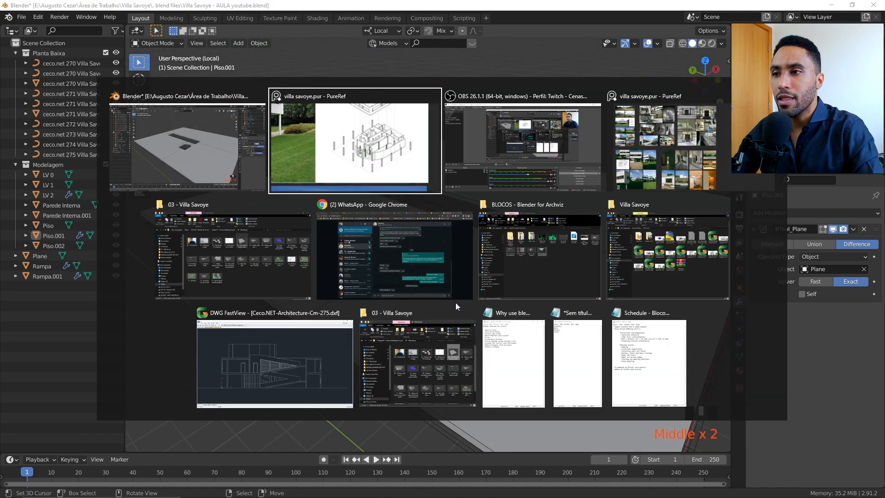
{"action": "left_click", "coordinate": [366, 149]}
{"action": "scroll", "coordinate": [440, 263], "scroll_direction": "down", "scroll_amount": 3}
{"action": "middle_click_drag", "start_coordinate": [446, 272], "coordinate": [355, 303]}
{"action": "scroll", "coordinate": [493, 306], "scroll_direction": "up", "scroll_amount": 5}
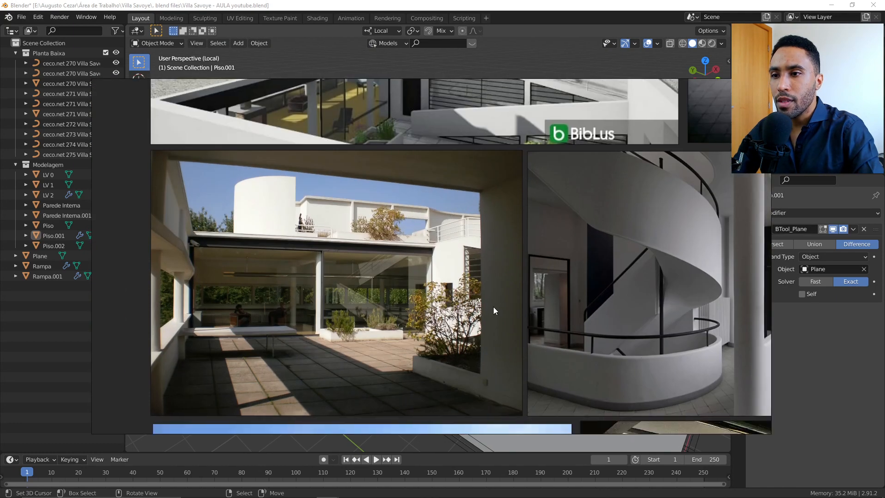
{"action": "middle_click_drag", "start_coordinate": [493, 306], "coordinate": [303, 284]}
{"action": "double_click", "coordinate": [470, 242]}
{"action": "key", "text": "alt+Tab"}
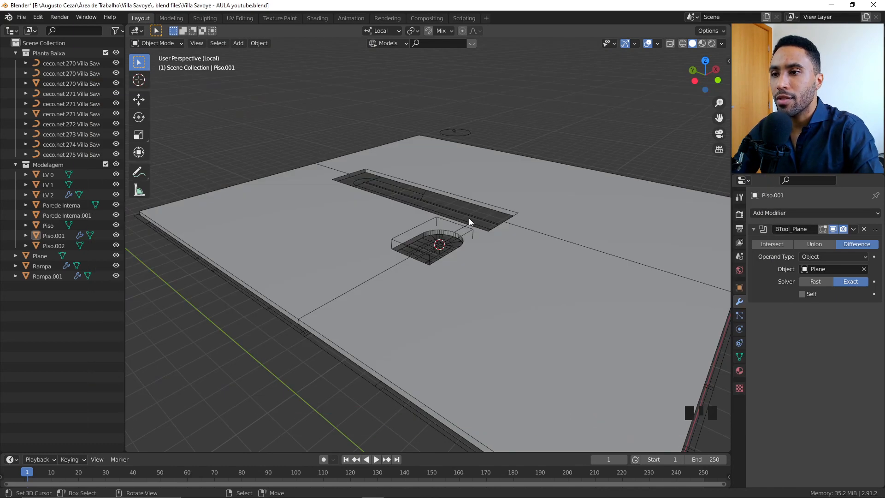
- Leave local view and isolate the roof slab Piso together with the second floor plan curve, seen from the top
{"action": "middle_click_drag", "start_coordinate": [468, 218], "coordinate": [475, 265]}
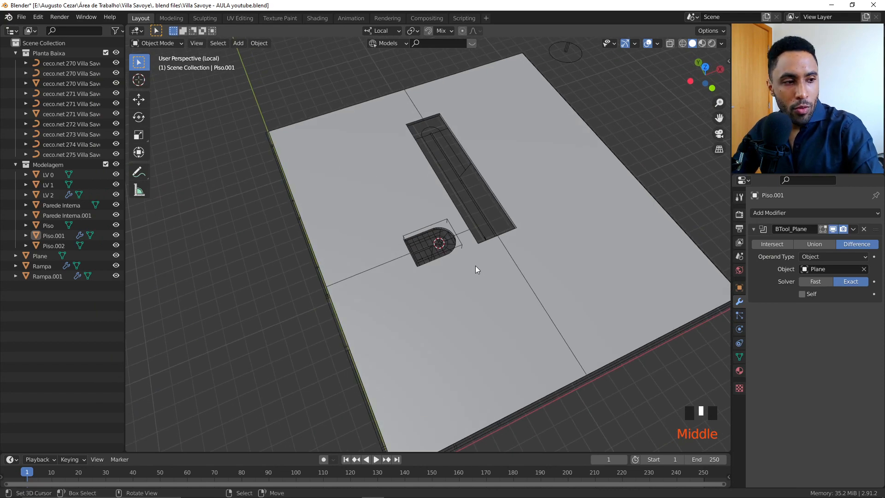
{"action": "scroll", "coordinate": [551, 325], "scroll_direction": "down", "scroll_amount": 3}
{"action": "middle_click_drag", "start_coordinate": [551, 325], "coordinate": [436, 288]}
{"action": "key", "text": "KP_Divide"}
{"action": "key", "text": "alt+a"}
{"action": "right_click", "coordinate": [486, 238]}
{"action": "scroll", "coordinate": [436, 289], "scroll_direction": "up", "scroll_amount": 2}
{"action": "right_click", "coordinate": [604, 258], "text": "shift"}
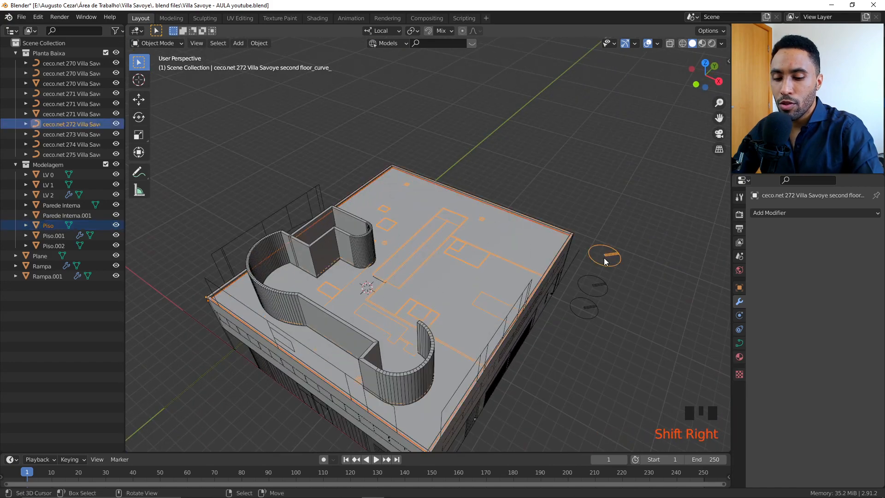
{"action": "key", "text": "KP_Divide"}
{"action": "middle_click_drag", "start_coordinate": [604, 258], "coordinate": [451, 269]}
{"action": "key", "text": "KP_7"}
- Switch to the PureRef board, examine the roof terrace, ramp and stair openings in the physical model photo, and return to Blender
{"action": "key", "text": "alt+Tab"}
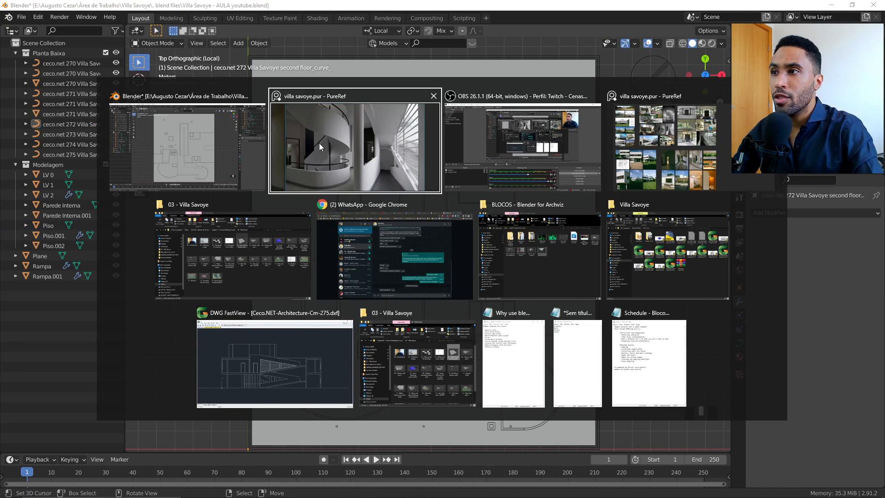
{"action": "left_click", "coordinate": [334, 141]}
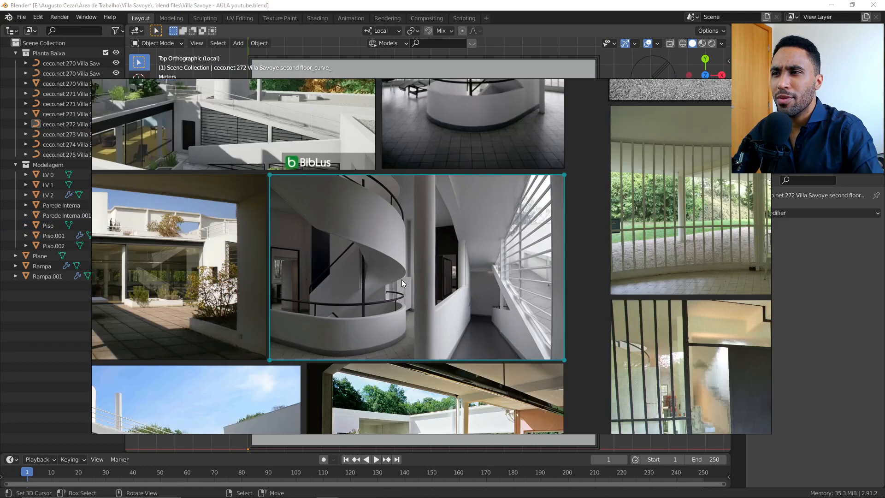
{"action": "scroll", "coordinate": [381, 271], "scroll_direction": "down", "scroll_amount": 4}
{"action": "scroll", "coordinate": [571, 301], "scroll_direction": "up", "scroll_amount": 2}
{"action": "scroll", "coordinate": [488, 313], "scroll_direction": "up", "scroll_amount": 4}
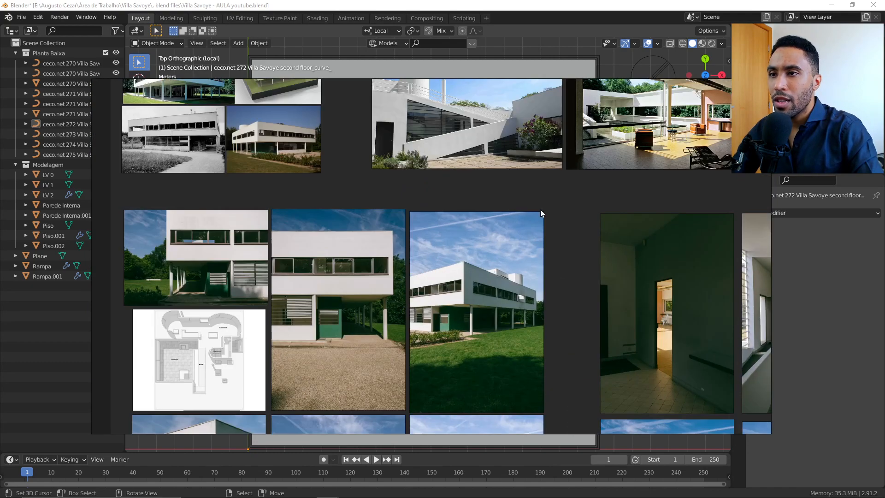
{"action": "scroll", "coordinate": [488, 193], "scroll_direction": "down", "scroll_amount": 4}
{"action": "middle_click_drag", "start_coordinate": [420, 137], "coordinate": [451, 258]}
{"action": "double_click", "coordinate": [436, 260]}
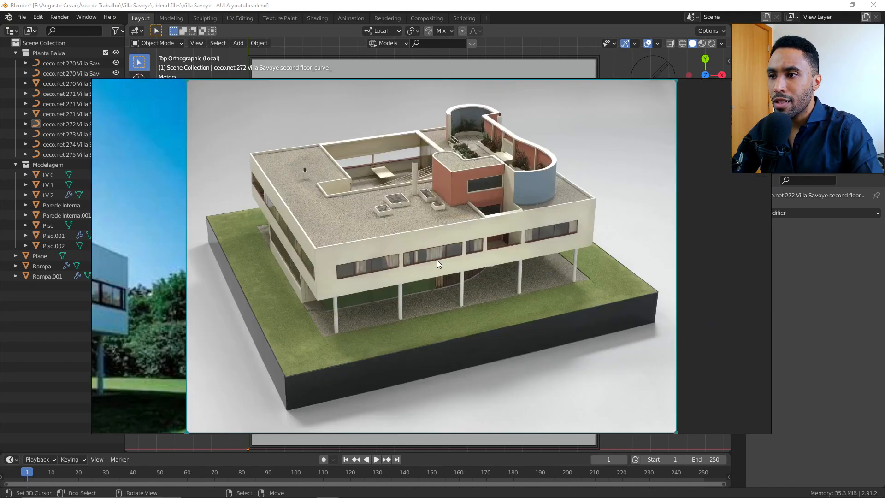
{"action": "scroll", "coordinate": [506, 156], "scroll_direction": "up", "scroll_amount": 3}
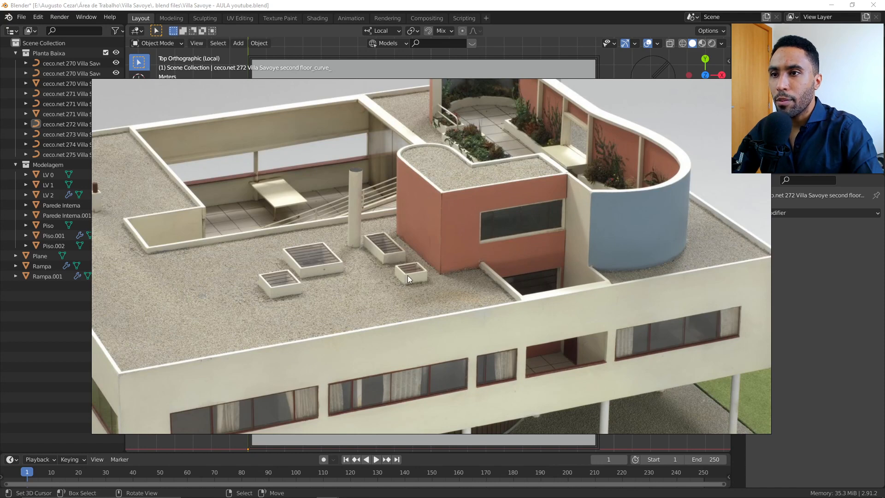
{"action": "middle_click_drag", "start_coordinate": [317, 275], "coordinate": [435, 268]}
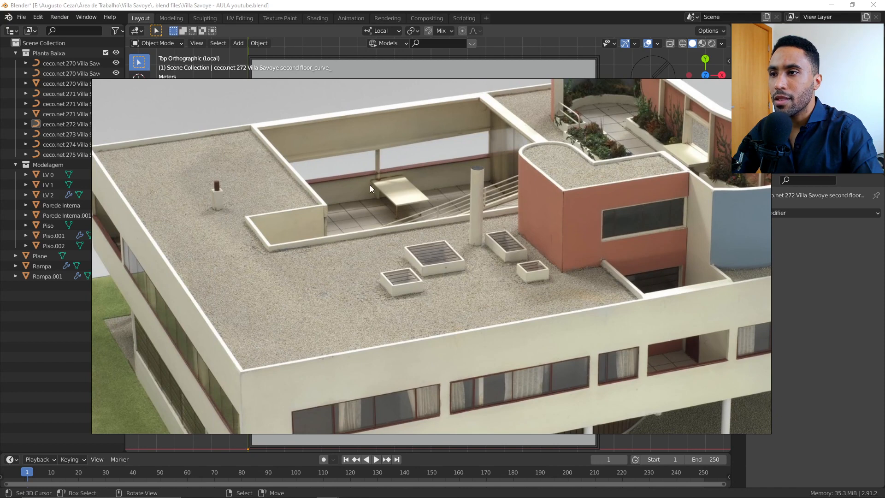
{"action": "middle_click_drag", "start_coordinate": [466, 173], "coordinate": [493, 219]}
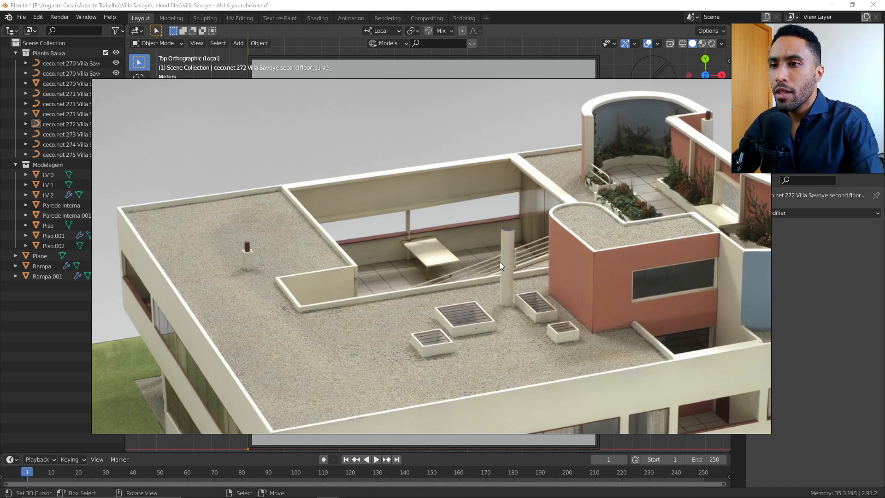
{"action": "key", "text": "alt+Tab"}
- Select only the roof slab Piso beneath the second floor plan and compare it with the model photo in PureRef
{"action": "scroll", "coordinate": [453, 201], "scroll_direction": "down", "scroll_amount": 2}
{"action": "scroll", "coordinate": [441, 275], "scroll_direction": "up", "scroll_amount": 3}
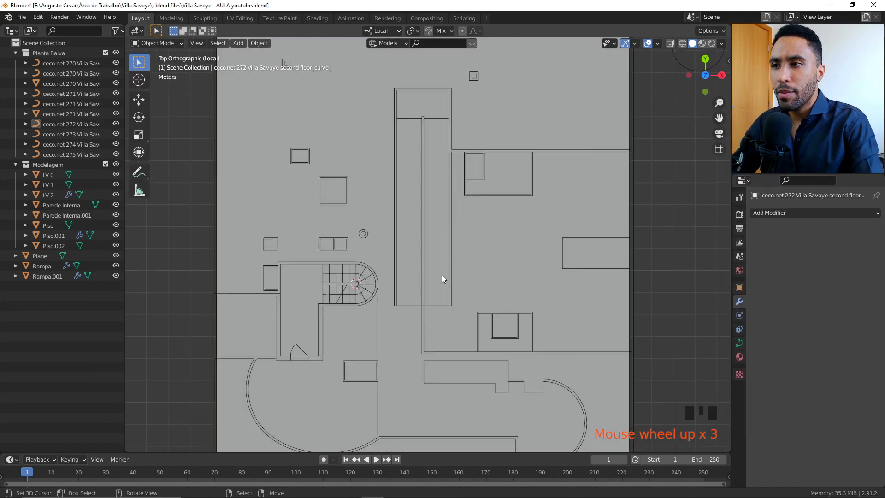
{"action": "left_click_drag", "start_coordinate": [622, 137], "coordinate": [679, 377]}
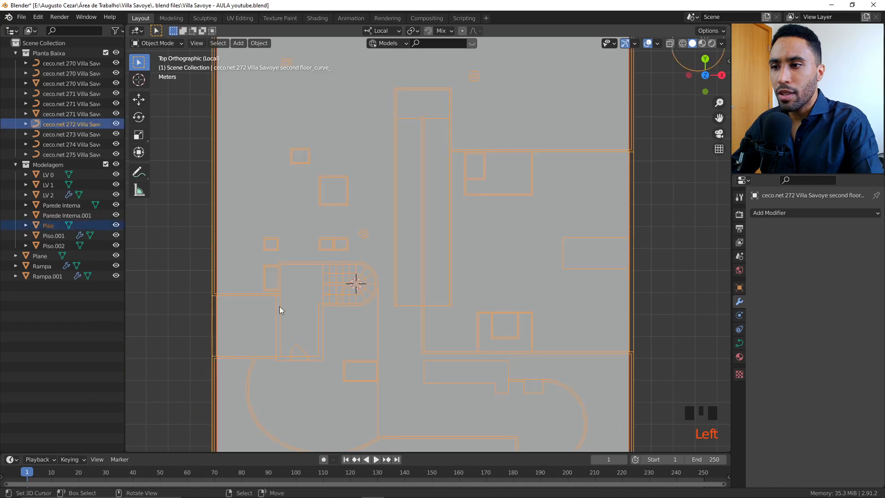
{"action": "key", "text": "alt+a"}
{"action": "left_click_drag", "start_coordinate": [188, 280], "coordinate": [300, 359]}
{"action": "scroll", "coordinate": [407, 315], "scroll_direction": "down", "scroll_amount": 3}
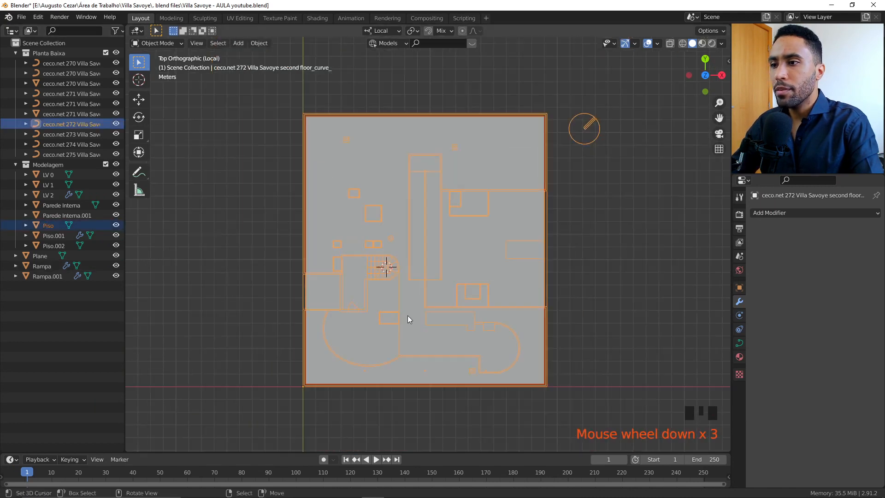
{"action": "key", "text": "alt+a"}
{"action": "scroll", "coordinate": [441, 275], "scroll_direction": "up", "scroll_amount": 1}
{"action": "middle_click_drag", "start_coordinate": [441, 274], "coordinate": [469, 269], "text": "shift"}
{"action": "right_click", "coordinate": [541, 248]}
{"action": "middle_click_drag", "start_coordinate": [541, 248], "coordinate": [519, 248], "text": "shift"}
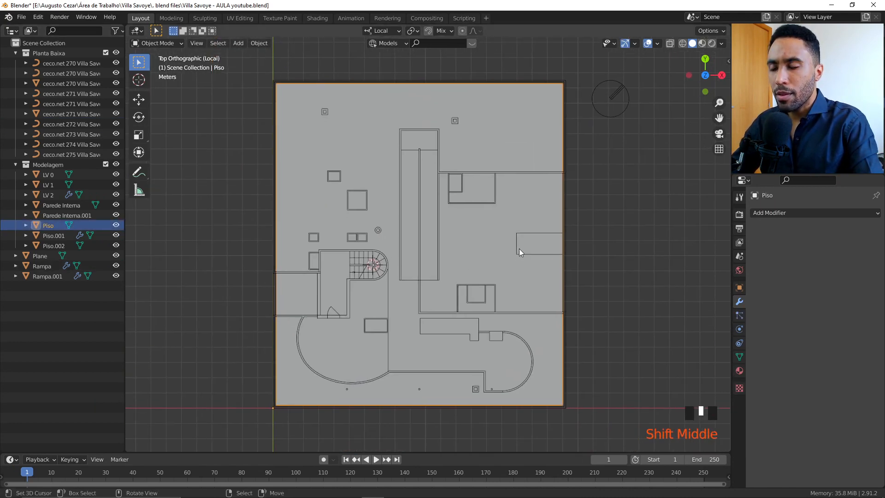
{"action": "key", "text": "alt+Tab"}
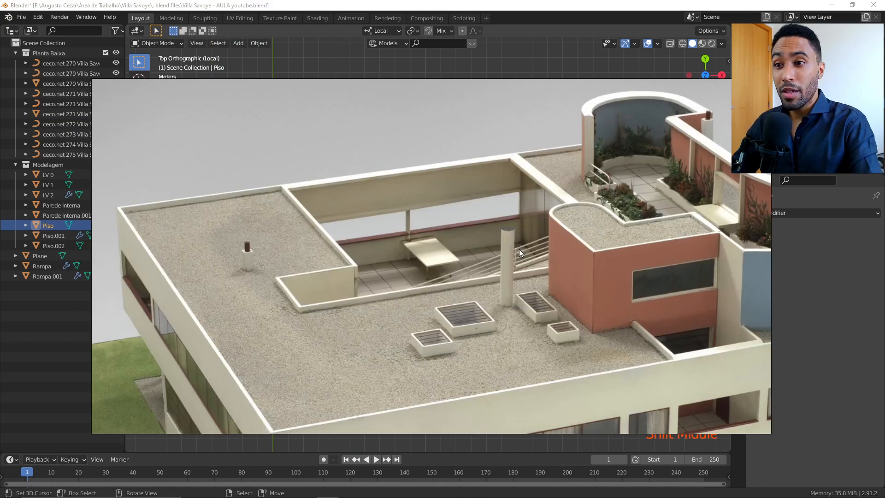
{"action": "key", "text": "alt+Tab"}
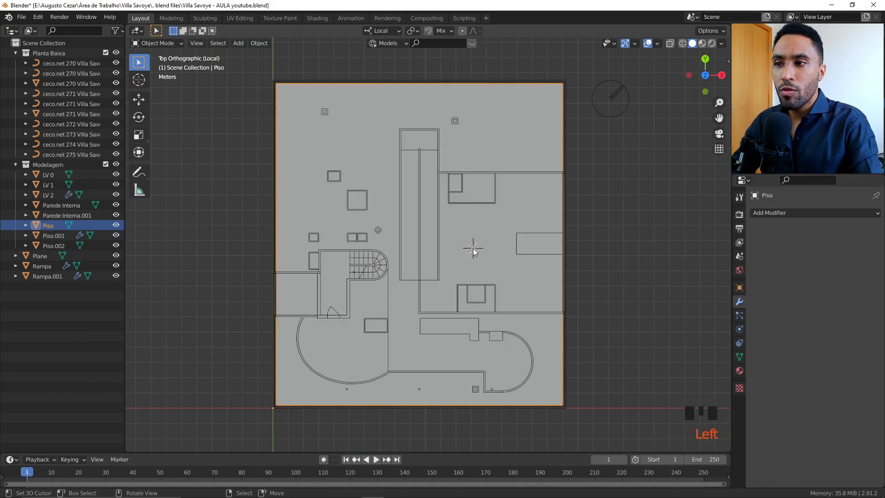
- Try outlining the ramp opening on Piso with two lengthwise loop cuts and one crosswise loop cut along the plan lines
{"action": "key", "text": "shift+a"}
{"action": "mouse_move", "coordinate": [473, 248]}
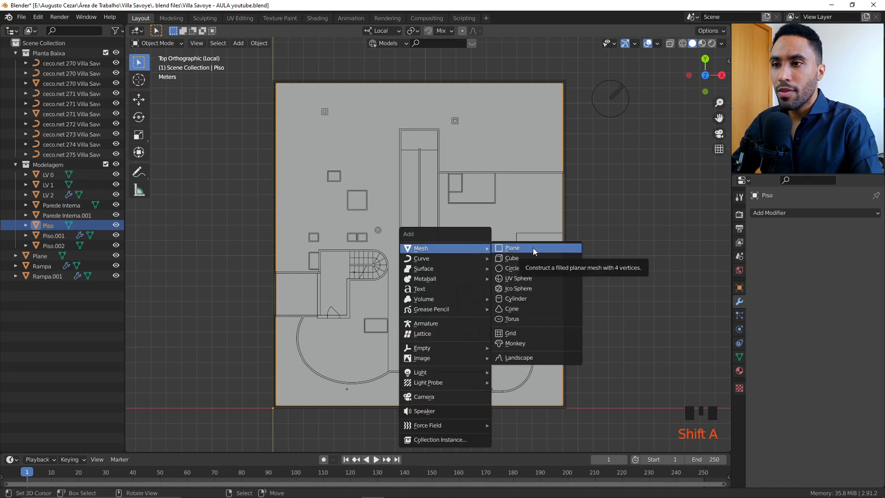
{"action": "key", "text": "Tab"}
{"action": "key", "text": "ctrl+r"}
{"action": "left_click", "coordinate": [441, 82]}
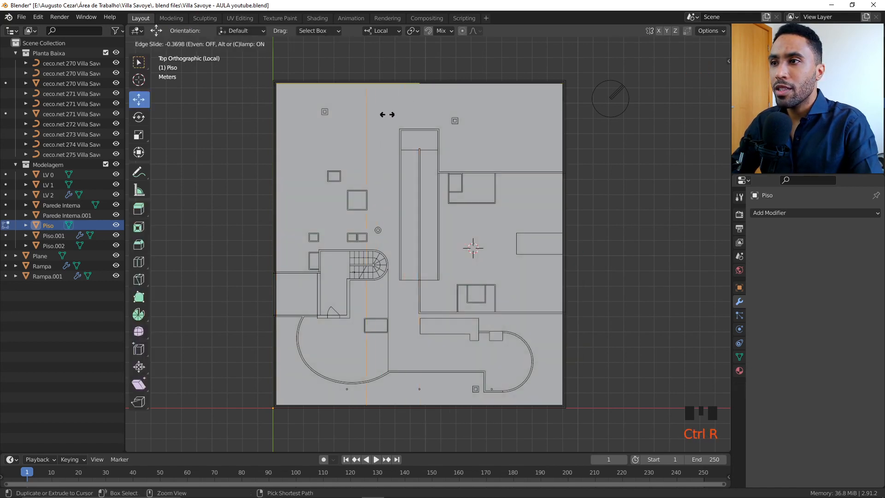
{"action": "left_click", "coordinate": [405, 141]}
{"action": "key", "text": "ctrl+r"}
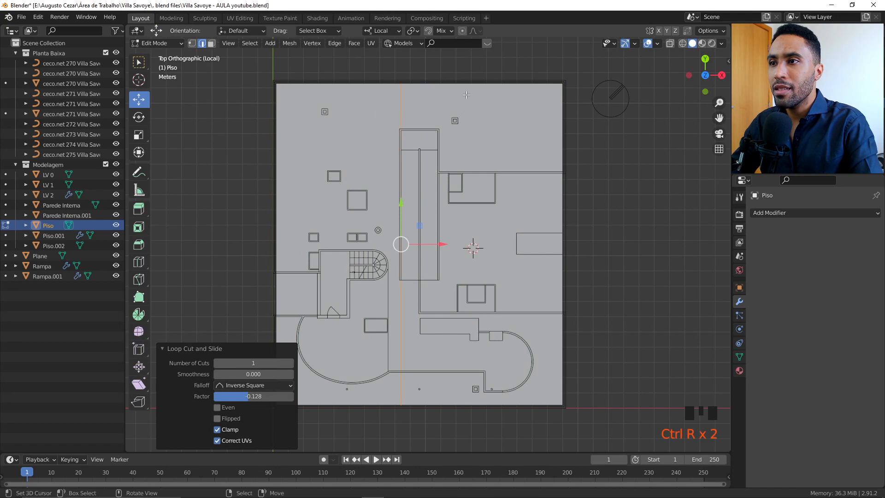
{"action": "key", "text": "ctrl+r"}
{"action": "left_click", "coordinate": [431, 132]}
{"action": "left_click", "coordinate": [428, 136]}
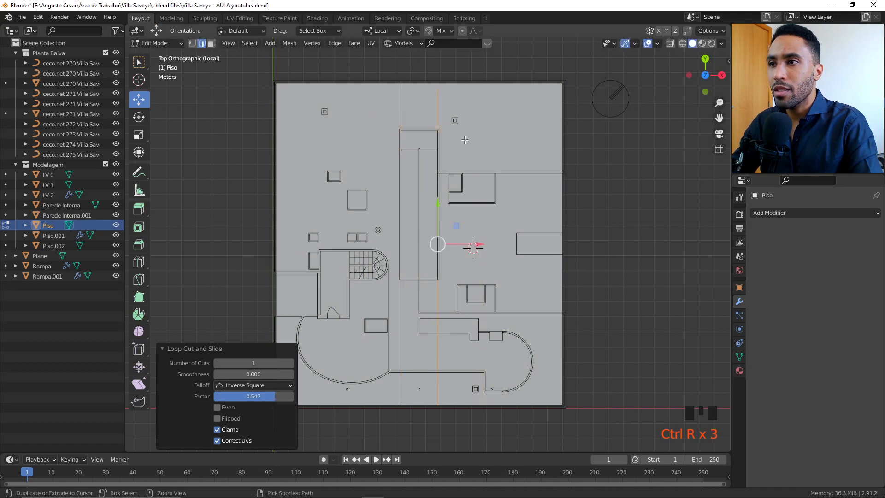
{"action": "key", "text": "ctrl+r"}
{"action": "left_click", "coordinate": [566, 125]}
{"action": "left_click", "coordinate": [437, 134]}
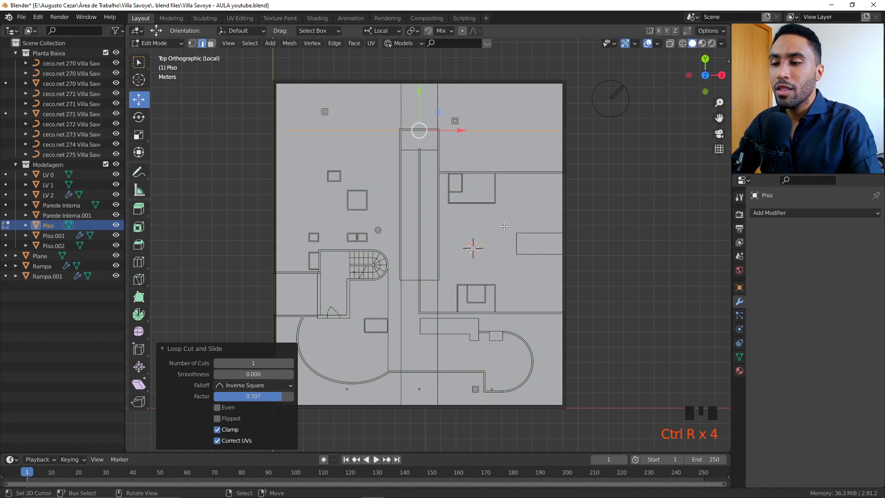
- Undo the loop cuts on Piso and return to Object Mode
{"action": "key", "text": "ctrl+z"}
{"action": "key", "text": "ctrl+z"}
{"action": "key", "text": "ctrl+z"}
{"action": "key", "text": "ctrl+z"}
{"action": "key", "text": "Tab"}
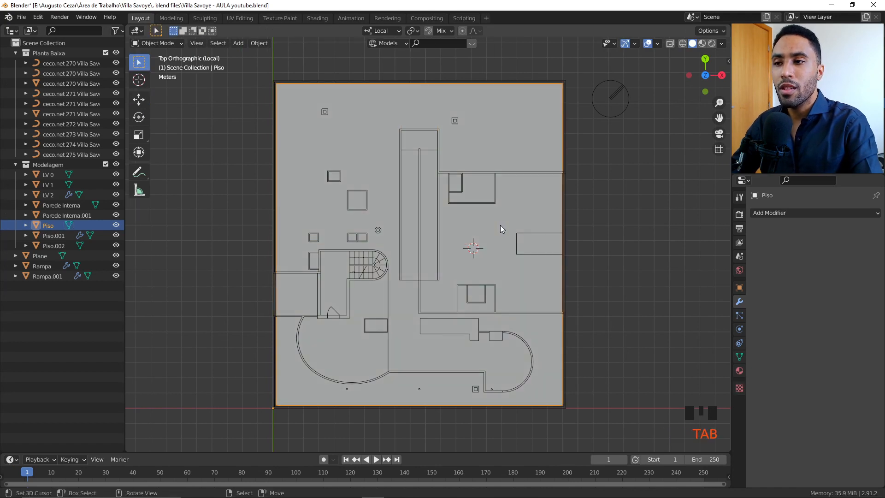
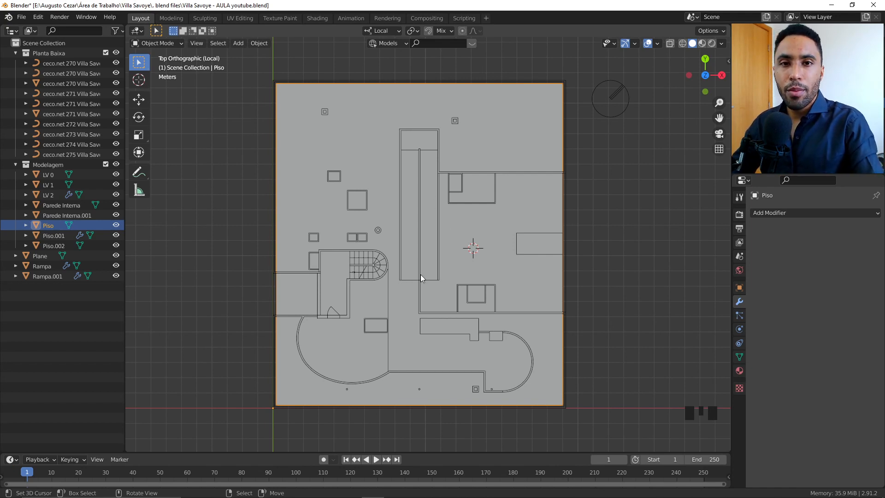
{"action": "scroll", "coordinate": [421, 274], "scroll_direction": "up", "scroll_amount": 2}
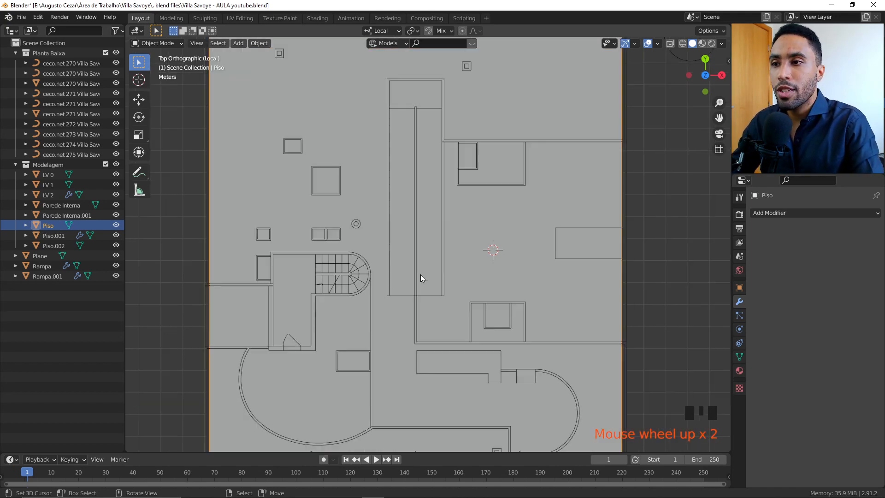
{"action": "middle_click_drag", "start_coordinate": [484, 214], "coordinate": [465, 255], "text": "shift"}
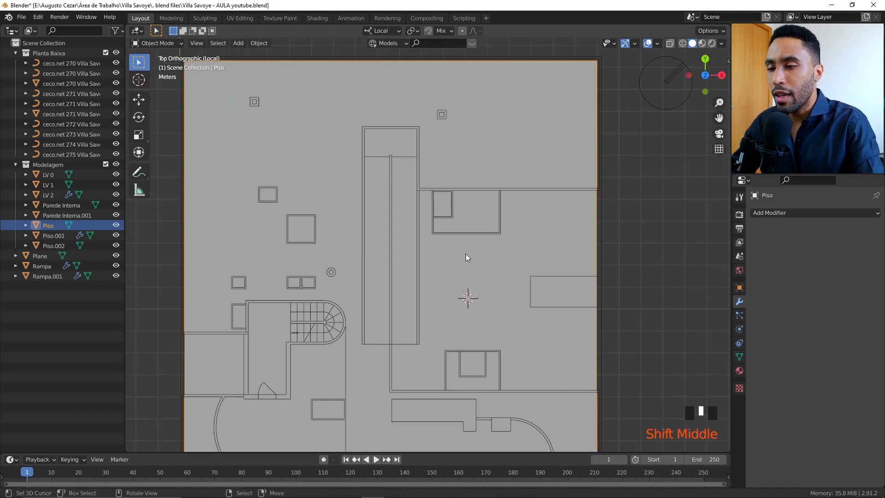
{"action": "key", "text": "shift+a"}
{"action": "mouse_move", "coordinate": [458, 221]}
{"action": "left_click", "coordinate": [513, 228]}
{"action": "key", "text": "Delete"}
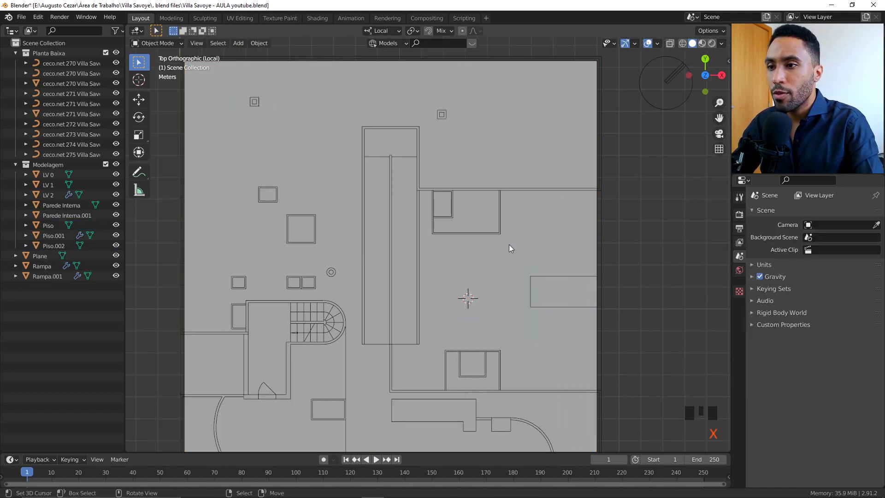
- Add a 2 m mesh plane and move it to the upper-left corner of the ramp outline on the second floor plan
{"action": "key", "text": "shift+a"}
{"action": "mouse_move", "coordinate": [508, 243]}
{"action": "left_click", "coordinate": [546, 244]}
{"action": "key", "text": "g"}
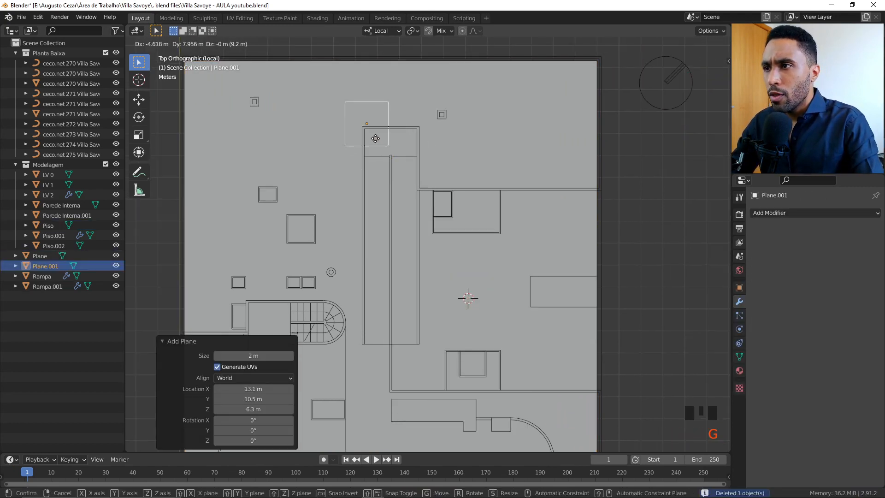
{"action": "left_click", "coordinate": [388, 160]}
- Stretch the plane's right and lower edges in Edit Mode to the ramp outline's full width and length
{"action": "key", "text": "Tab"}
{"action": "left_click", "coordinate": [428, 150]}
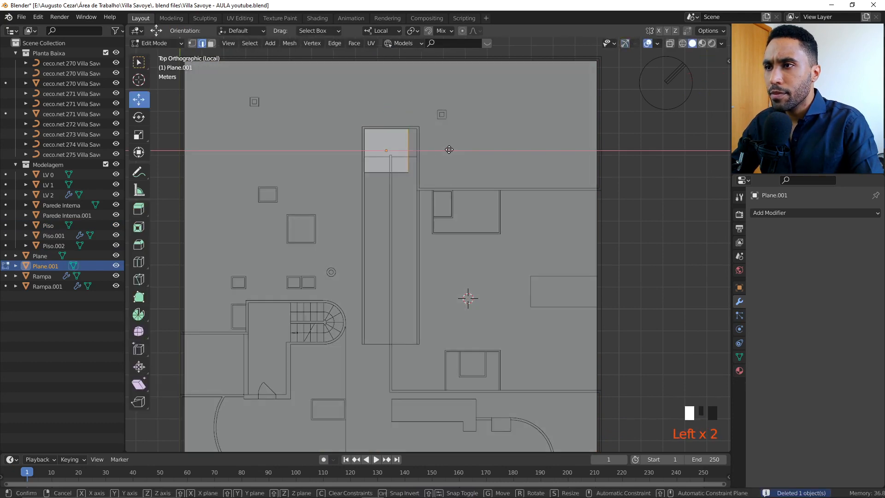
{"action": "left_click", "coordinate": [437, 150]}
{"action": "right_click", "coordinate": [416, 174]}
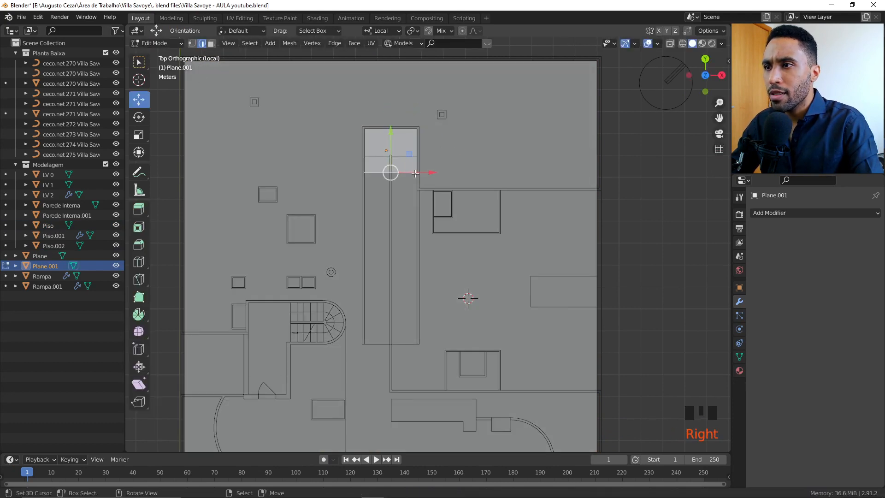
{"action": "left_click_drag", "start_coordinate": [392, 131], "coordinate": [422, 353], "text": "ctrl"}
- Add a crosswise loop cut to Plane.001 aligned with the terrace's upper wall line
{"action": "right_click", "coordinate": [417, 218]}
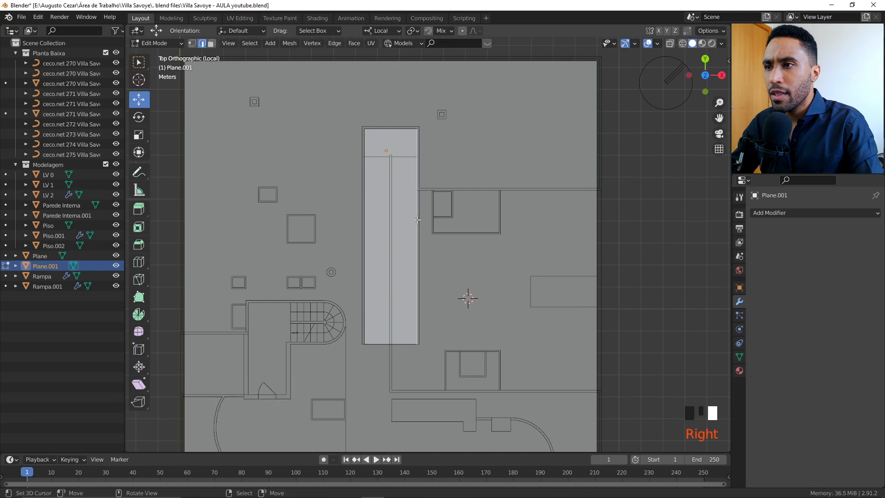
{"action": "key", "text": "ctrl+r"}
{"action": "left_click", "coordinate": [410, 194]}
{"action": "left_click", "coordinate": [422, 191]}
- Extrude the plane's right edge below the cut about 8.4 m along X over the terrace, plus 0.168 m beyond the slab
{"action": "scroll", "coordinate": [417, 198], "scroll_direction": "up", "scroll_amount": 2}
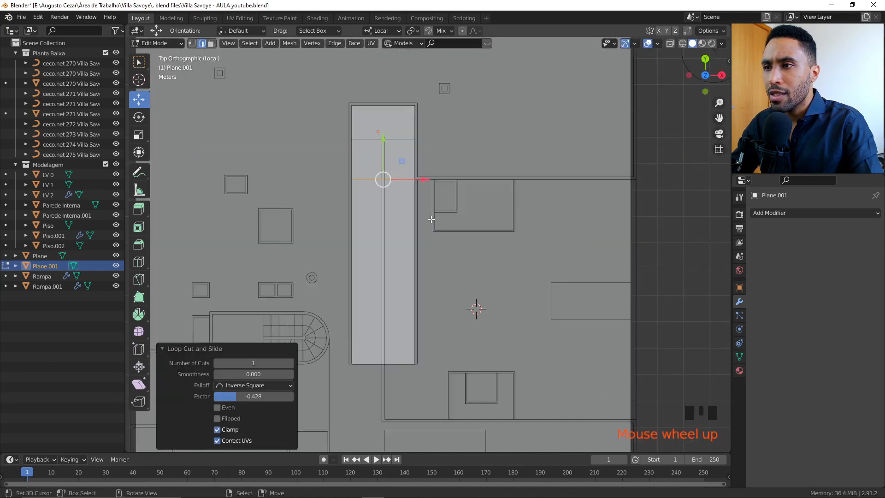
{"action": "right_click", "coordinate": [411, 214]}
{"action": "key", "text": "e"}
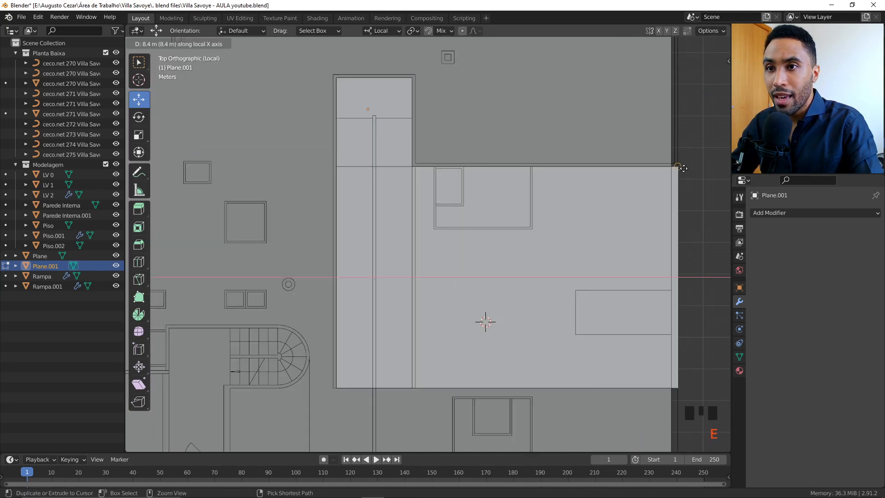
{"action": "left_click", "coordinate": [682, 166]}
{"action": "scroll", "coordinate": [599, 258], "scroll_direction": "down", "scroll_amount": 2}
{"action": "middle_click_drag", "start_coordinate": [599, 258], "coordinate": [508, 244], "text": "shift"}
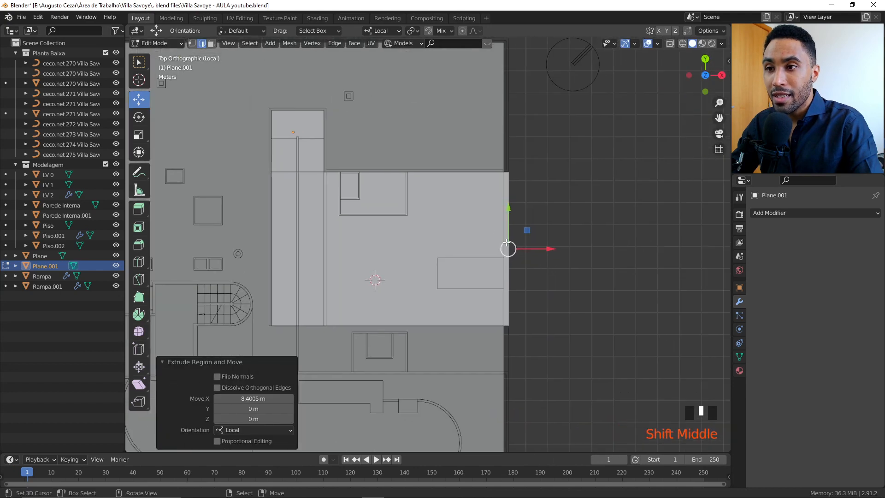
{"action": "mouse_move", "coordinate": [553, 248]}
{"action": "left_mouse_down"}
{"action": "mouse_move", "coordinate": [573, 244]}
{"action": "mouse_move", "coordinate": [556, 245]}
{"action": "left_mouse_up"}
- Add a lengthwise loop cut through the ramp part of Plane.001 and snap it along X to the terrace's lower-left wall corner
{"action": "scroll", "coordinate": [555, 245], "scroll_direction": "down", "scroll_amount": 2}
{"action": "scroll", "coordinate": [483, 221], "scroll_direction": "up", "scroll_amount": 2}
{"action": "key", "text": "ctrl+r"}
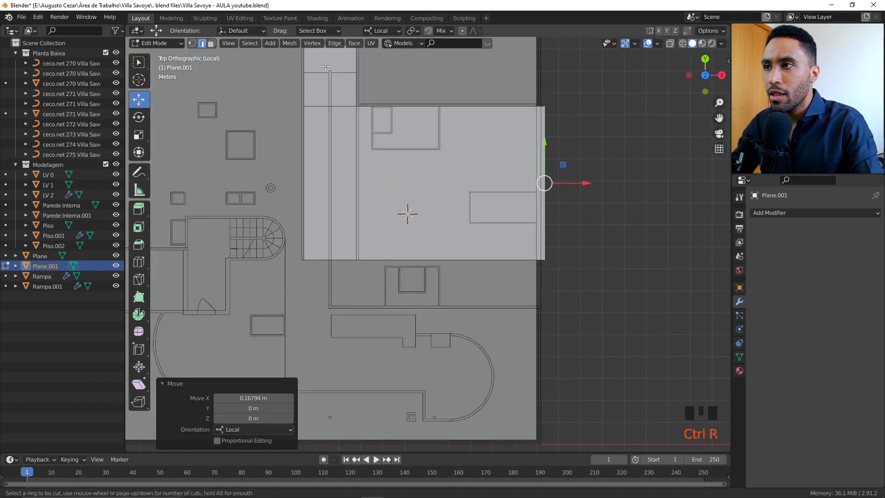
{"action": "left_click", "coordinate": [330, 98]}
{"action": "right_click", "coordinate": [330, 98]}
{"action": "scroll", "coordinate": [332, 134], "scroll_direction": "up", "scroll_amount": 2}
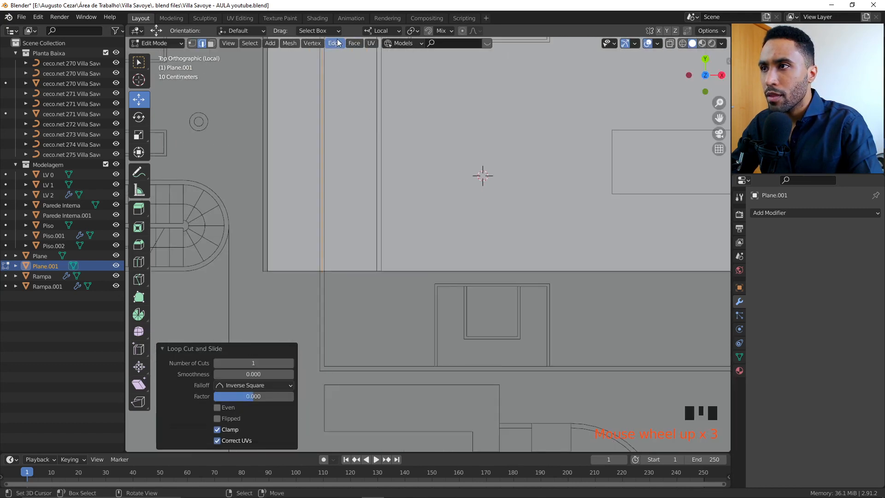
{"action": "middle_click_drag", "start_coordinate": [412, 237], "coordinate": [424, 250], "text": "shift"}
{"action": "key", "text": "g"}
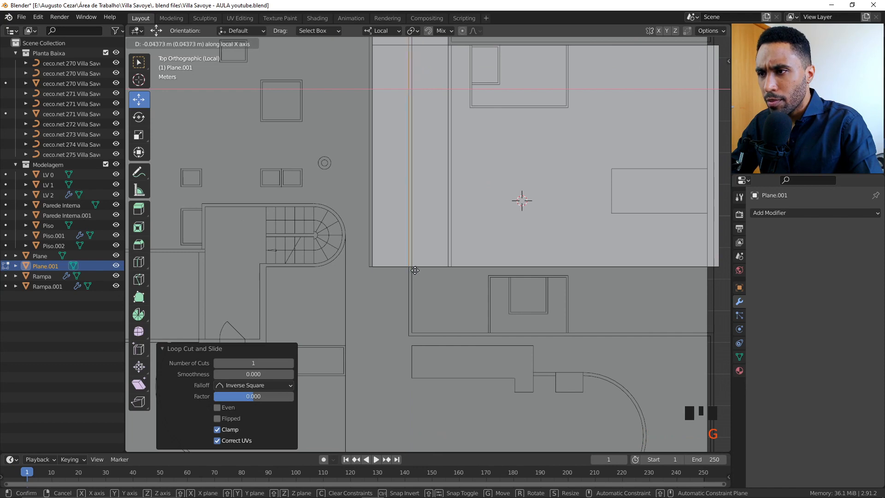
{"action": "key", "text": "ctrl"}
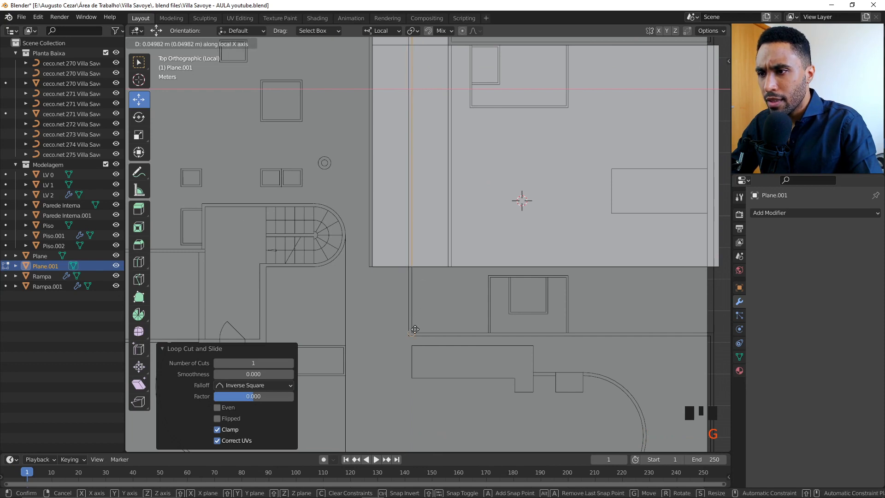
{"action": "left_click", "coordinate": [415, 329]}
- Extrude Plane.001's lower edges from the lengthwise cut rightward about 2.09 m along Y to the terrace's lower wall line
{"action": "scroll", "coordinate": [423, 322], "scroll_direction": "down", "scroll_amount": 2}
{"action": "middle_click_drag", "start_coordinate": [423, 323], "coordinate": [389, 232], "text": "shift"}
{"action": "scroll", "coordinate": [372, 280], "scroll_direction": "up", "scroll_amount": 3}
{"action": "right_click", "coordinate": [369, 210]}
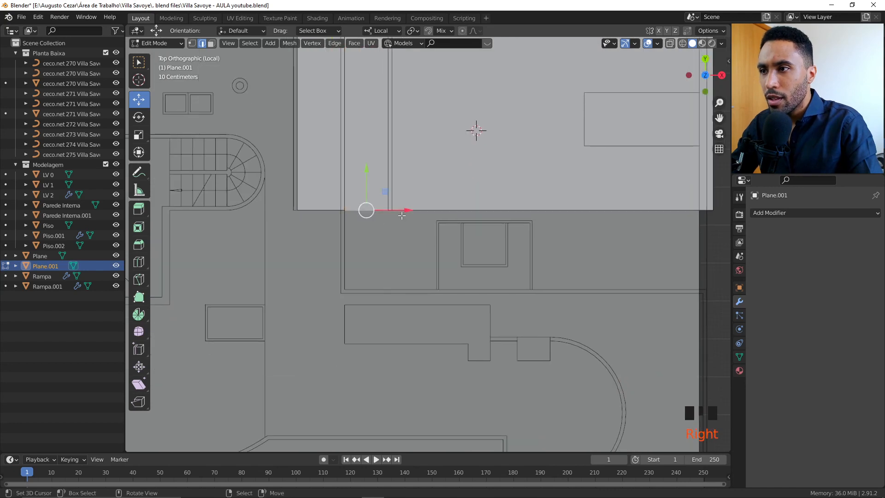
{"action": "right_click", "coordinate": [430, 232], "text": "shift"}
{"action": "left_click", "coordinate": [191, 43]}
{"action": "scroll", "coordinate": [437, 235], "scroll_direction": "down", "scroll_amount": 3}
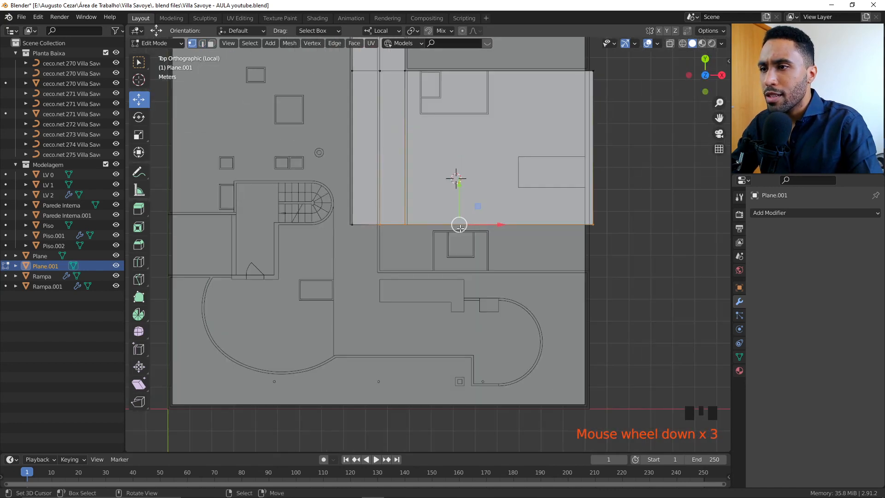
{"action": "scroll", "coordinate": [439, 236], "scroll_direction": "up", "scroll_amount": 2}
{"action": "key", "text": "e"}
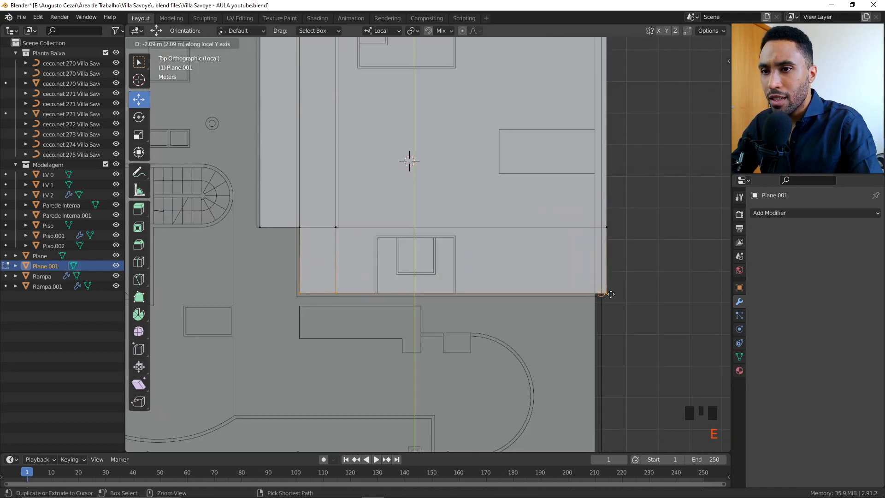
{"action": "left_click", "coordinate": [607, 293]}
{"action": "scroll", "coordinate": [460, 204], "scroll_direction": "down", "scroll_amount": 4}
{"action": "middle_click_drag", "start_coordinate": [461, 206], "coordinate": [553, 261], "text": "shift"}
- Extrude the whole Plane.001 outline upward into a block and lower it 1.3836 m along Z so it crosses the slab
{"action": "key", "text": "Tab"}
{"action": "scroll", "coordinate": [507, 268], "scroll_direction": "down", "scroll_amount": 2}
{"action": "key", "text": "Tab"}
{"action": "key", "text": "a"}
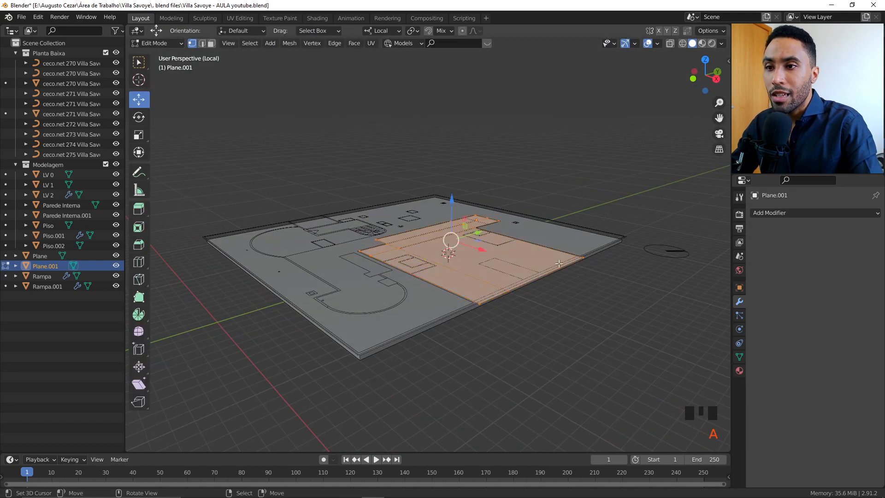
{"action": "key", "text": "e"}
{"action": "left_click", "coordinate": [566, 220]}
{"action": "key", "text": "Tab"}
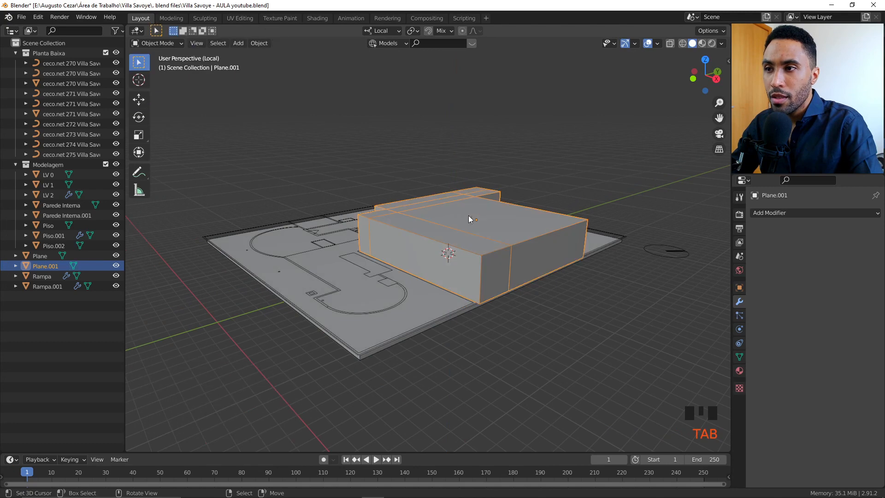
{"action": "left_click", "coordinate": [138, 99]}
{"action": "left_click_drag", "start_coordinate": [477, 173], "coordinate": [476, 196]}
{"action": "middle_click_drag", "start_coordinate": [507, 251], "coordinate": [579, 234]}
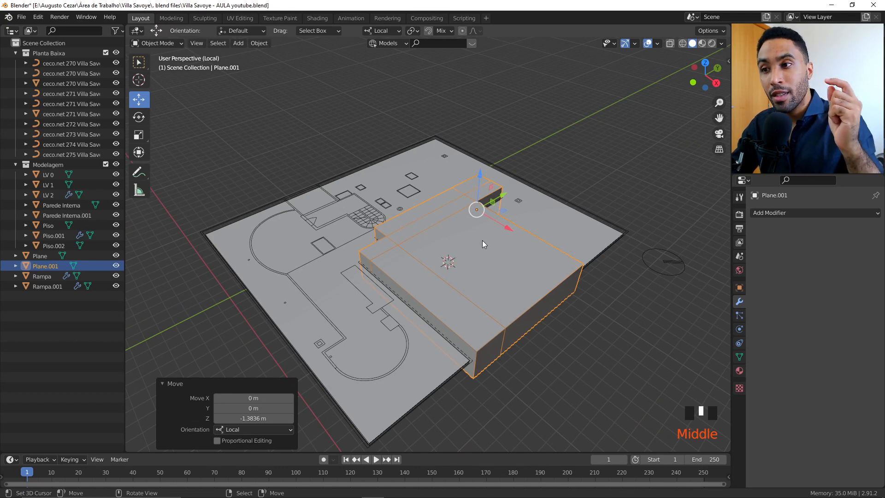
- Subtract the Plane.001 block from the Piso slab with a Bool Tool difference
{"action": "right_click", "coordinate": [588, 236], "text": "shift"}
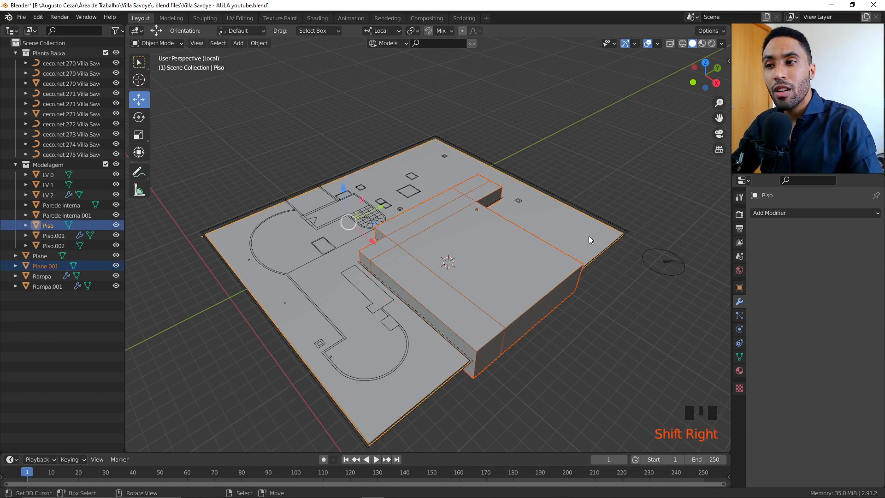
{"action": "key", "text": "ctrl+KP_Subtract"}
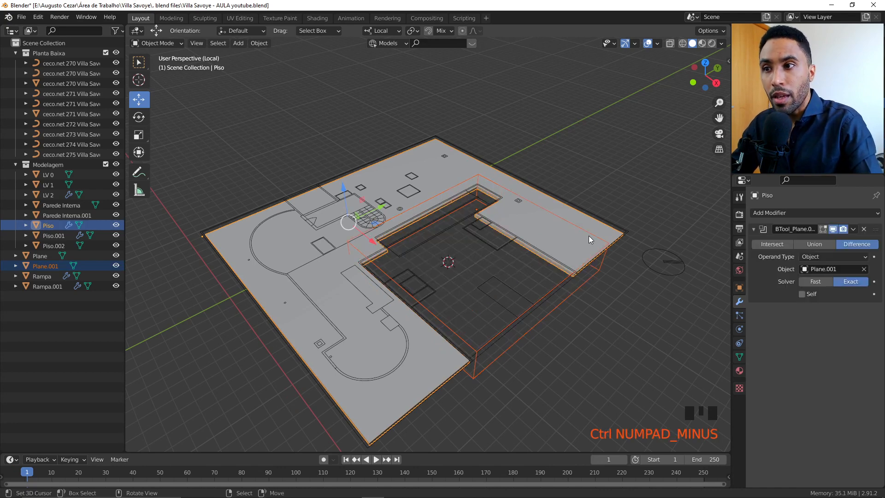
{"action": "key", "text": "alt+a"}
{"action": "middle_click_drag", "start_coordinate": [423, 250], "coordinate": [521, 265]}
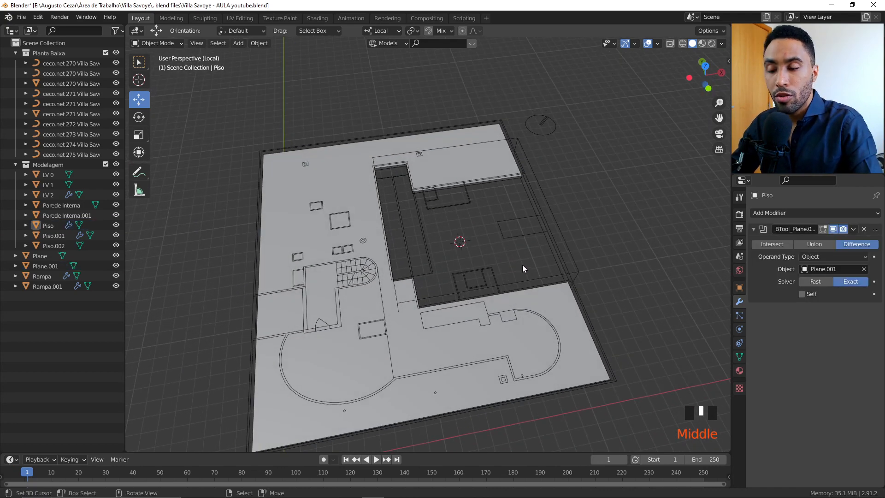
- Add a second plane inside the Plane.001 mesh and move it about -13.477 m in X and -3.9047 m in Y to the stair side's recess
{"action": "right_click", "coordinate": [557, 231]}
{"action": "key", "text": "KP_7"}
{"action": "key", "text": "Tab"}
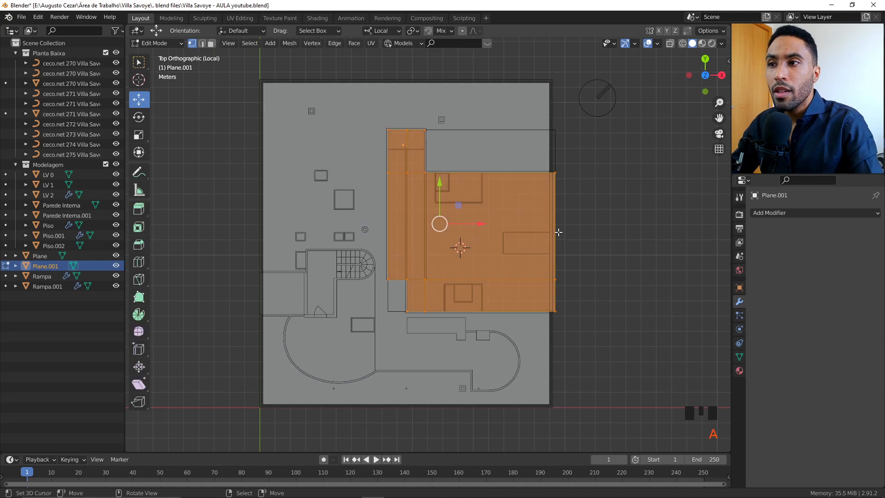
{"action": "scroll", "coordinate": [430, 269], "scroll_direction": "down", "scroll_amount": 2}
{"action": "key", "text": "shift+a"}
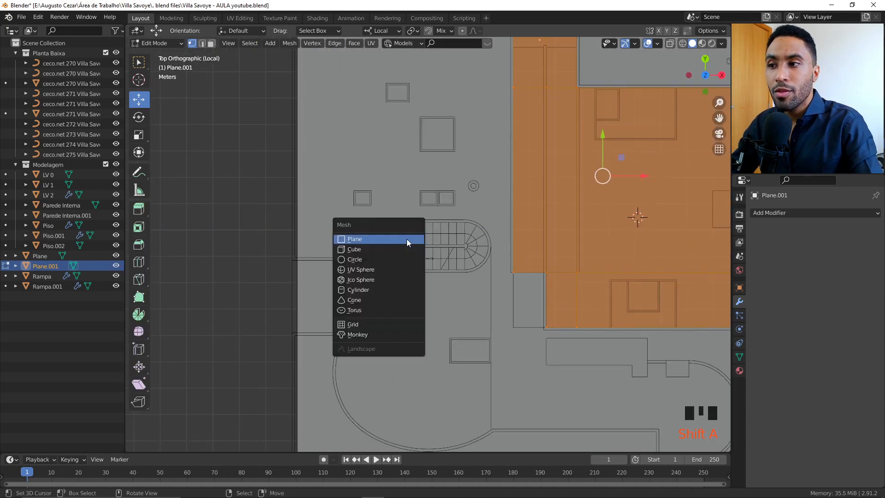
{"action": "left_click", "coordinate": [407, 240]}
{"action": "key", "text": "g"}
{"action": "left_click", "coordinate": [354, 306]}
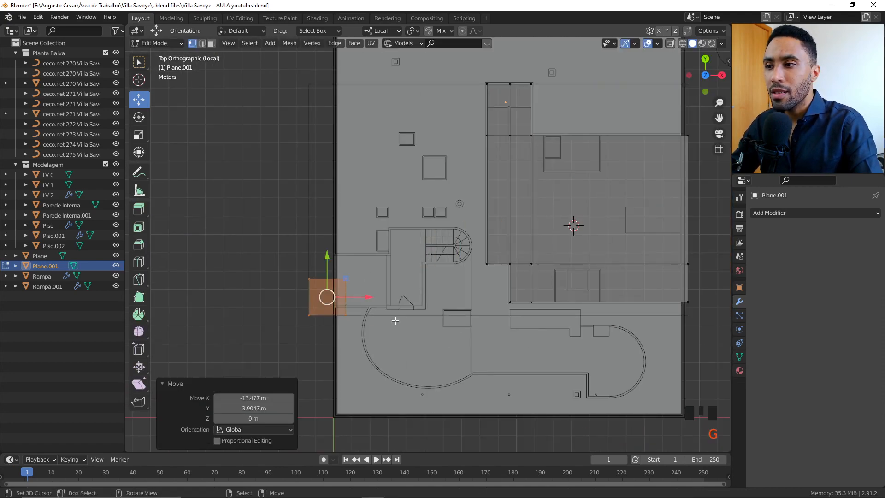
- Lower the small plane 1.1835 m along Z to the main block's underside
{"action": "middle_click_drag", "start_coordinate": [355, 306], "coordinate": [436, 243]}
{"action": "middle_click_drag", "start_coordinate": [578, 223], "coordinate": [470, 261]}
{"action": "key", "text": "g"}
{"action": "key", "text": "z"}
{"action": "key", "text": "z"}
{"action": "left_click", "coordinate": [499, 273]}
- Extrude the small plane 2.304 m along Z to match the main block's top
{"action": "key", "text": "e"}
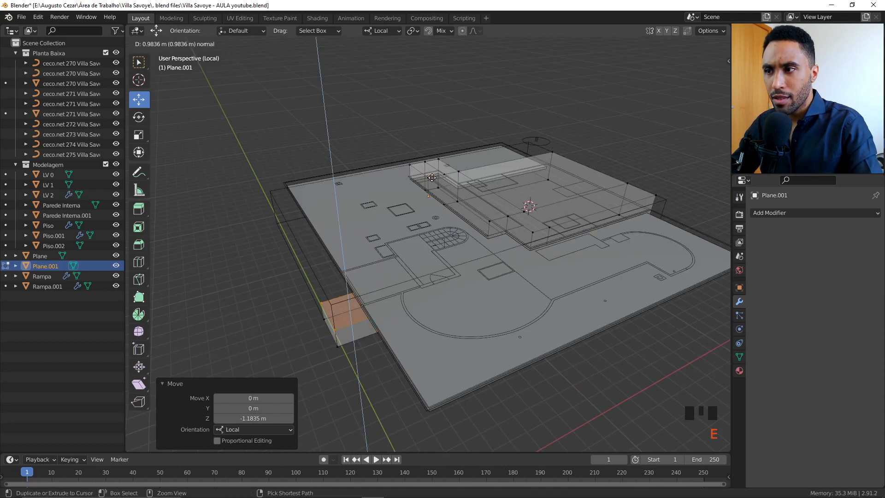
{"action": "key", "text": "Escape"}
{"action": "key", "text": "KP_1"}
{"action": "key", "text": "g"}
{"action": "key", "text": "z"}
{"action": "key", "text": "z"}
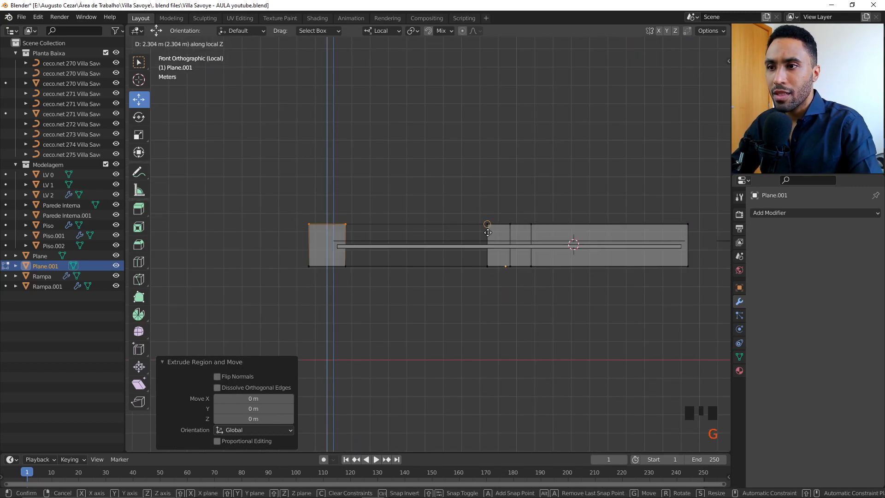
{"action": "key", "text": "Escape"}
{"action": "middle_click_drag", "start_coordinate": [488, 232], "coordinate": [416, 298]}
- Select the whole small block and move it about 1.4107 m in X and 0.90689 m in Y into the recess beside the stair
{"action": "key", "text": "ctrl+l"}
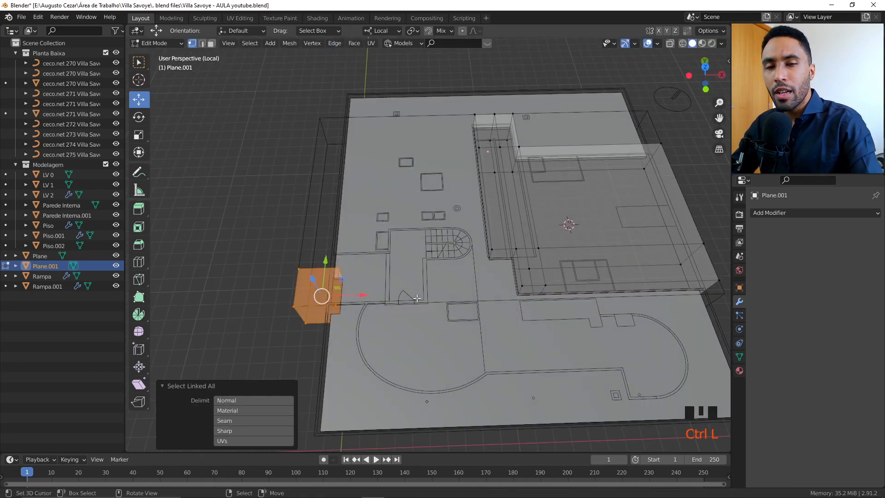
{"action": "key", "text": "KP_7"}
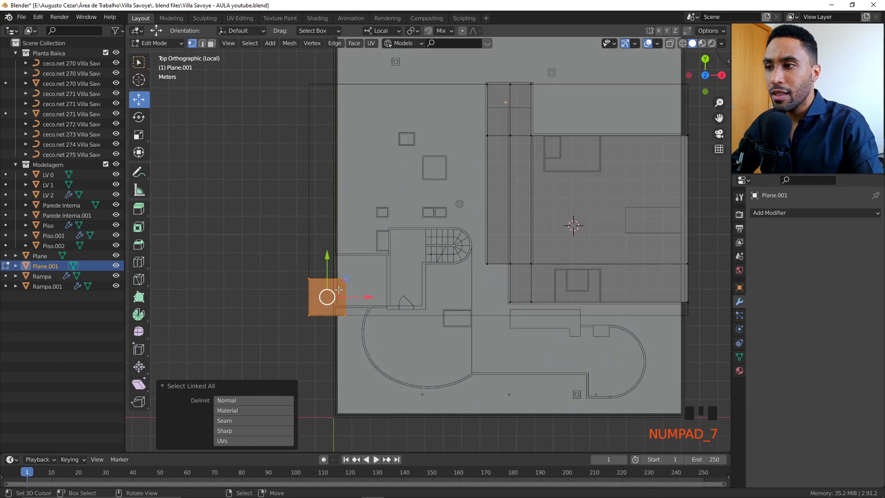
{"action": "key", "text": "g"}
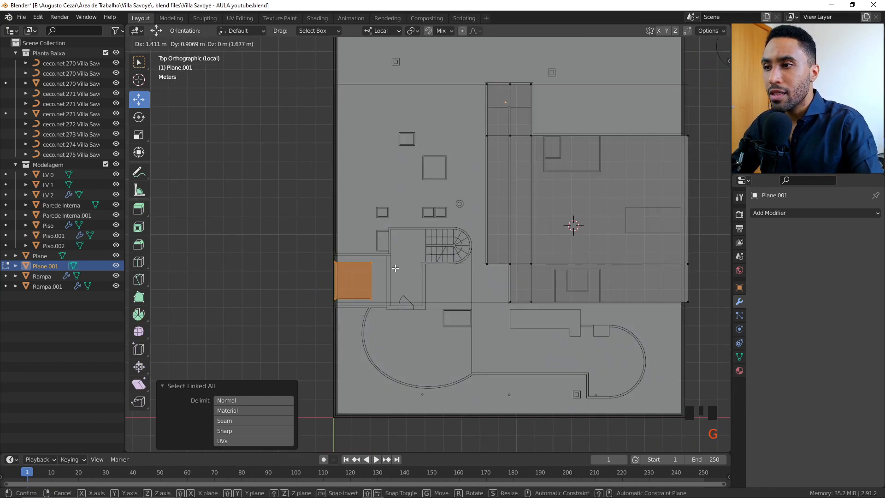
{"action": "left_click", "coordinate": [396, 268]}
- Examine the new notch in the slab's edge with the viewport overlays temporarily hidden
{"action": "middle_click_drag", "start_coordinate": [396, 268], "coordinate": [511, 247]}
{"action": "scroll", "coordinate": [512, 247], "scroll_direction": "up", "scroll_amount": 3}
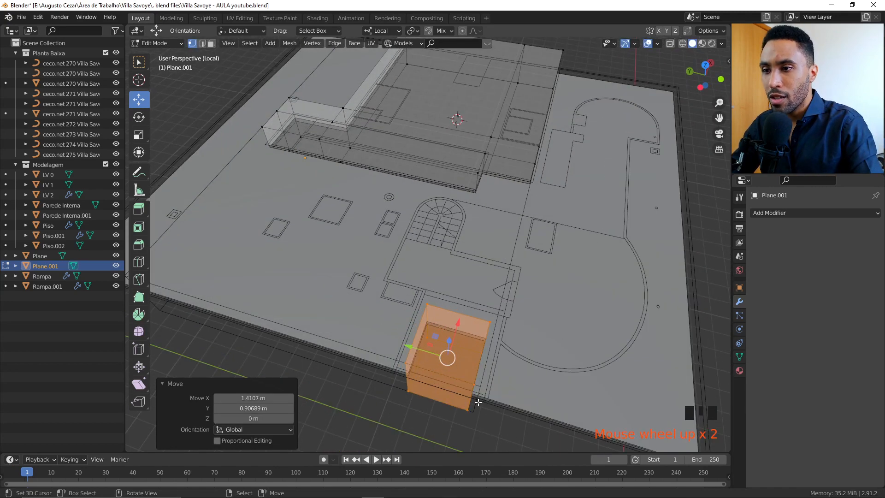
{"action": "key", "text": "z"}
{"action": "left_click", "coordinate": [464, 204]}
{"action": "scroll", "coordinate": [448, 292], "scroll_direction": "down", "scroll_amount": 3}
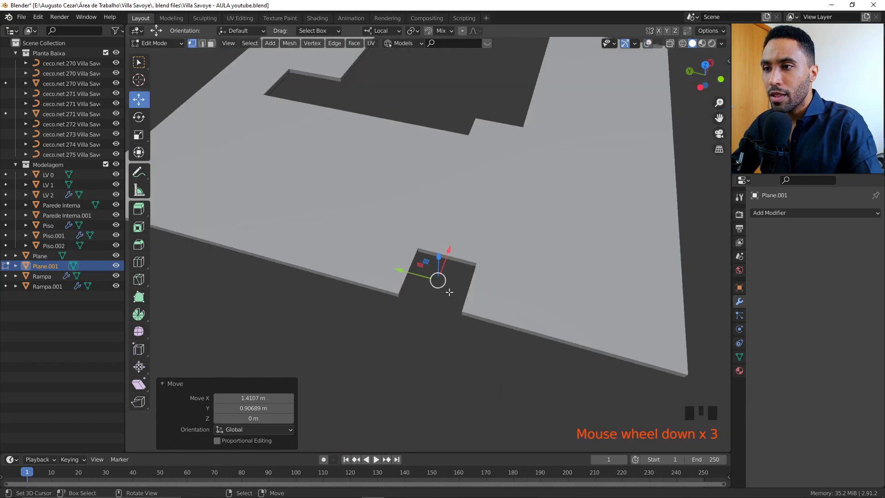
{"action": "mouse_move", "coordinate": [449, 292]}
{"action": "middle_mouse_down"}
{"action": "mouse_move", "coordinate": [482, 263]}
{"action": "mouse_move", "coordinate": [450, 300]}
{"action": "middle_mouse_up"}
{"action": "key", "text": "Tab"}
{"action": "key", "text": "Tab"}
{"action": "key", "text": "z"}
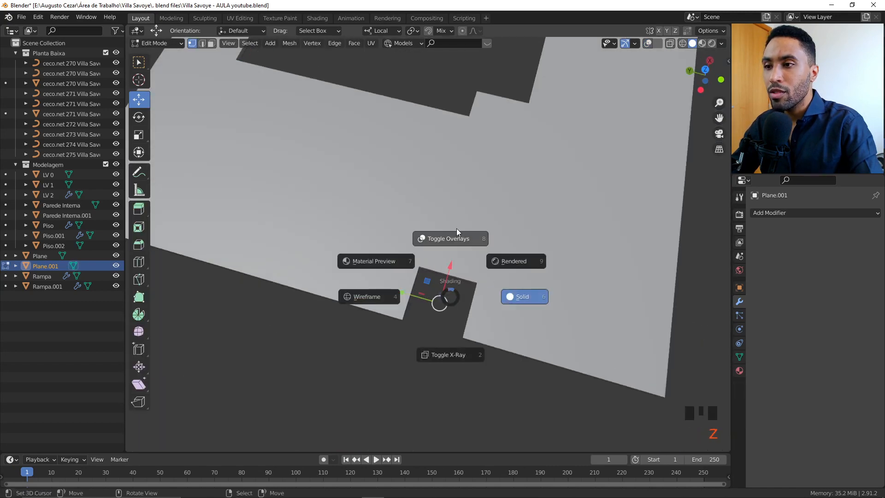
{"action": "left_click", "coordinate": [449, 237]}
- Switch to wireframe shading and stretch the small block's stair-facing side along X to the recess's inner wall line
{"action": "key", "text": "KP_7"}
{"action": "scroll", "coordinate": [451, 240], "scroll_direction": "up", "scroll_amount": 2}
{"action": "left_click_drag", "start_coordinate": [358, 223], "coordinate": [419, 363]}
{"action": "left_click_drag", "start_coordinate": [417, 287], "coordinate": [416, 237]}
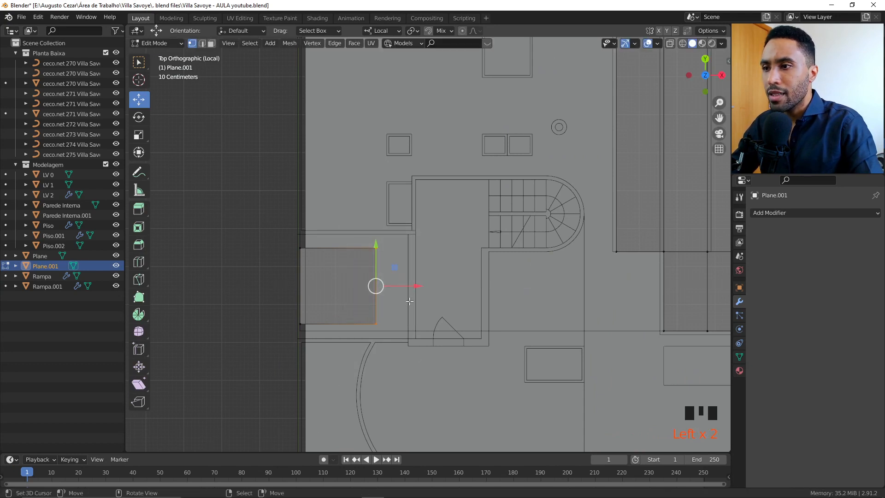
{"action": "key", "text": "e"}
{"action": "left_click", "coordinate": [375, 284]}
{"action": "mouse_move", "coordinate": [375, 285]}
{"action": "middle_mouse_down"}
{"action": "mouse_move", "coordinate": [385, 277]}
{"action": "mouse_move", "coordinate": [354, 214]}
{"action": "mouse_move", "coordinate": [387, 284]}
{"action": "middle_mouse_up"}
{"action": "key", "text": "z"}
{"action": "left_click", "coordinate": [276, 215]}
{"action": "key", "text": "KP_7"}
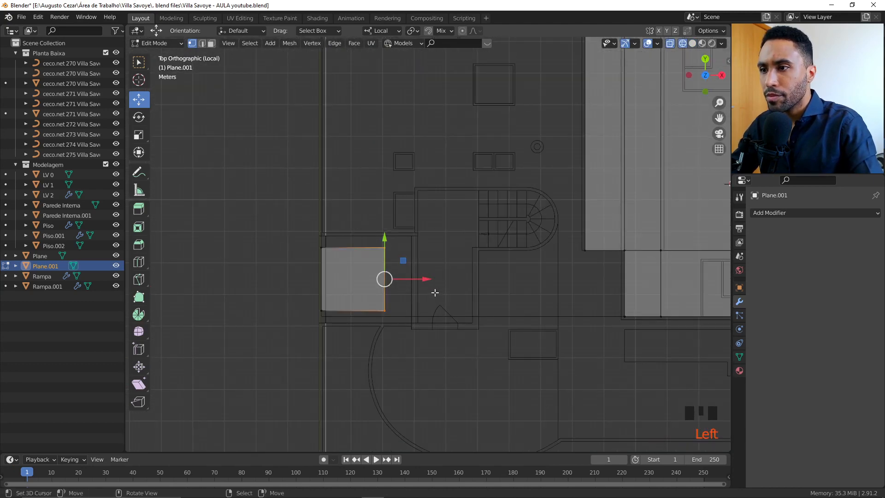
{"action": "left_click_drag", "start_coordinate": [427, 279], "coordinate": [410, 238]}
- Stretch the small block's upper side to the recess's upper wall line and its lower side -0.38578 m along Y
{"action": "left_click", "coordinate": [366, 247]}
{"action": "left_click_drag", "start_coordinate": [365, 207], "coordinate": [427, 239]}
{"action": "left_click", "coordinate": [366, 310]}
{"action": "left_click_drag", "start_coordinate": [367, 277], "coordinate": [320, 315]}
- Extend the small block's outer side along X past the slab's edge and return to Object Mode with solid shading
{"action": "scroll", "coordinate": [273, 211], "scroll_direction": "up", "scroll_amount": 2}
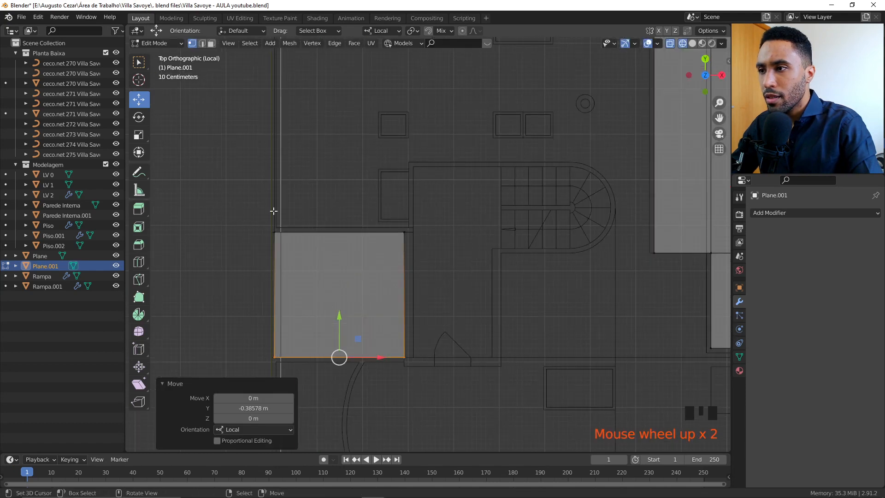
{"action": "left_click", "coordinate": [275, 230]}
{"action": "left_click_drag", "start_coordinate": [238, 190], "coordinate": [329, 424]}
{"action": "left_click_drag", "start_coordinate": [316, 295], "coordinate": [302, 294]}
{"action": "scroll", "coordinate": [302, 294], "scroll_direction": "down", "scroll_amount": 2}
{"action": "mouse_move", "coordinate": [302, 294]}
{"action": "middle_mouse_down"}
{"action": "mouse_move", "coordinate": [411, 242]}
{"action": "mouse_move", "coordinate": [491, 273]}
{"action": "mouse_move", "coordinate": [501, 320]}
{"action": "mouse_move", "coordinate": [497, 312]}
{"action": "mouse_move", "coordinate": [404, 308]}
{"action": "mouse_move", "coordinate": [470, 283]}
{"action": "mouse_move", "coordinate": [437, 242]}
{"action": "mouse_move", "coordinate": [461, 273]}
{"action": "mouse_move", "coordinate": [555, 186]}
{"action": "middle_mouse_up"}
{"action": "key", "text": "Tab"}
{"action": "key", "text": "shift+z"}
{"action": "scroll", "coordinate": [404, 307], "scroll_direction": "up", "scroll_amount": 3}
{"action": "scroll", "coordinate": [410, 242], "scroll_direction": "down", "scroll_amount": 2}
- Examine the Plane.001 cutter's geometry against the openings it makes in the slab
{"action": "key", "text": "alt+a"}
{"action": "right_click", "coordinate": [535, 184]}
{"action": "right_click", "coordinate": [534, 184]}
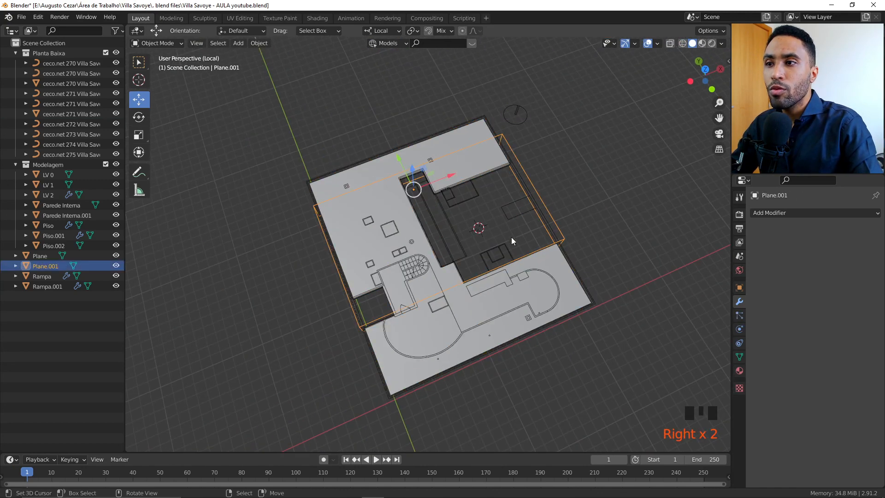
{"action": "key", "text": "g"}
{"action": "right_click", "coordinate": [515, 228]}
{"action": "key", "text": "Tab"}
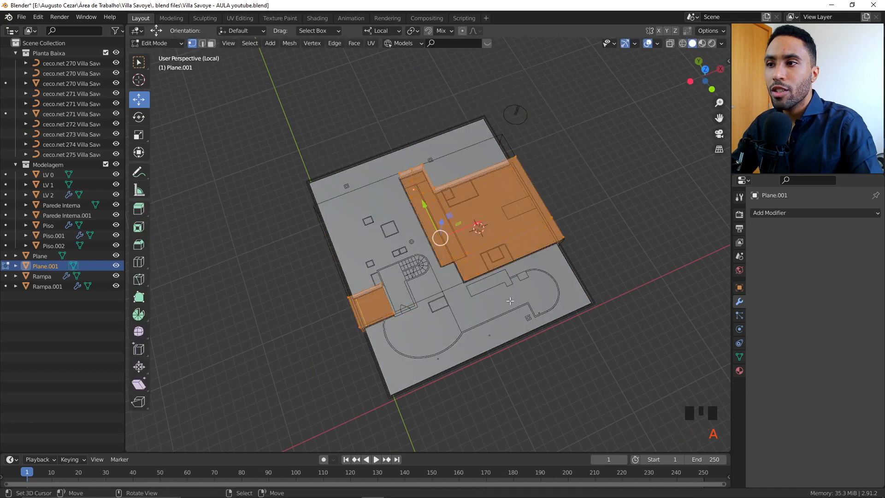
{"action": "key", "text": "Tab"}
{"action": "middle_click_drag", "start_coordinate": [520, 277], "coordinate": [532, 249]}
{"action": "key", "text": "alt+a"}
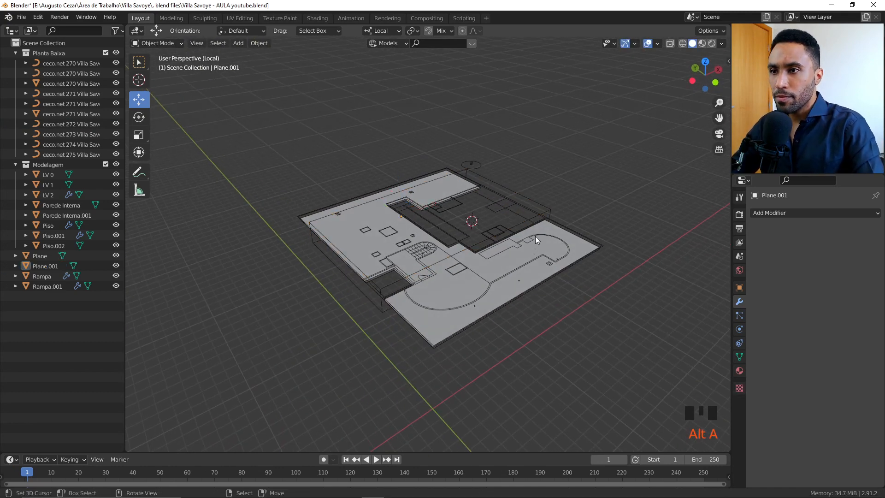
- Set the Plane.001 cutter's viewport display to Wire in its object properties
{"action": "right_click", "coordinate": [551, 207]}
{"action": "left_click", "coordinate": [739, 287]}
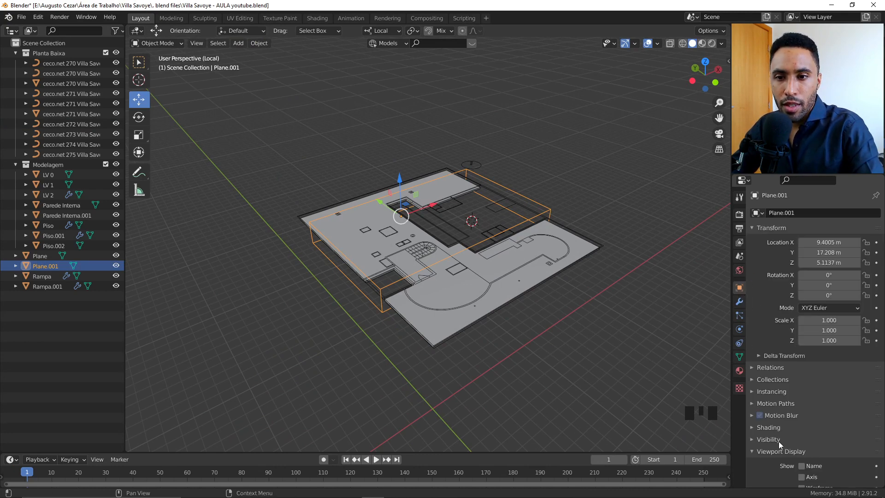
{"action": "scroll", "coordinate": [778, 441], "scroll_direction": "down", "scroll_amount": 11}
{"action": "left_click", "coordinate": [773, 339]}
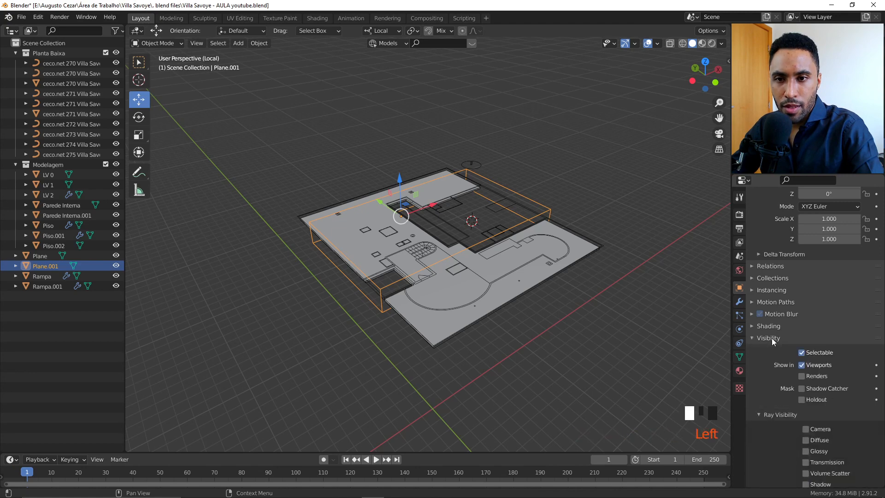
{"action": "scroll", "coordinate": [772, 339], "scroll_direction": "down", "scroll_amount": 9}
{"action": "scroll", "coordinate": [772, 270], "scroll_direction": "up", "scroll_amount": 4}
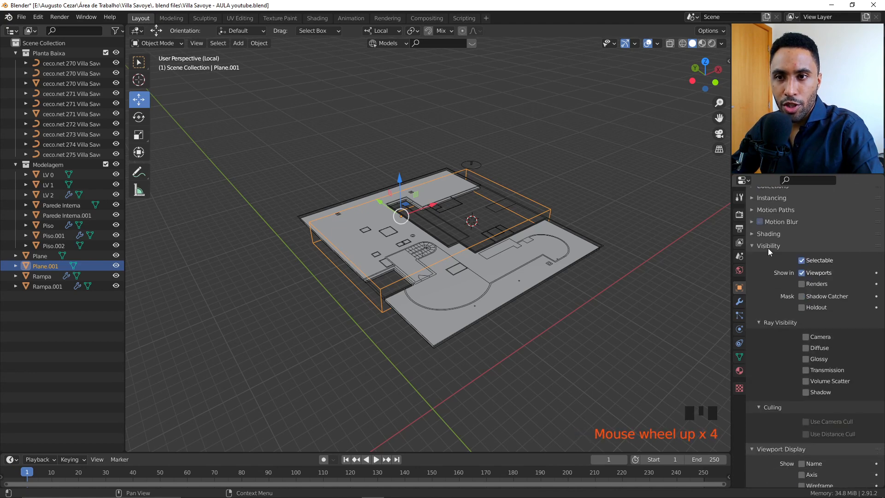
{"action": "left_click", "coordinate": [767, 248]}
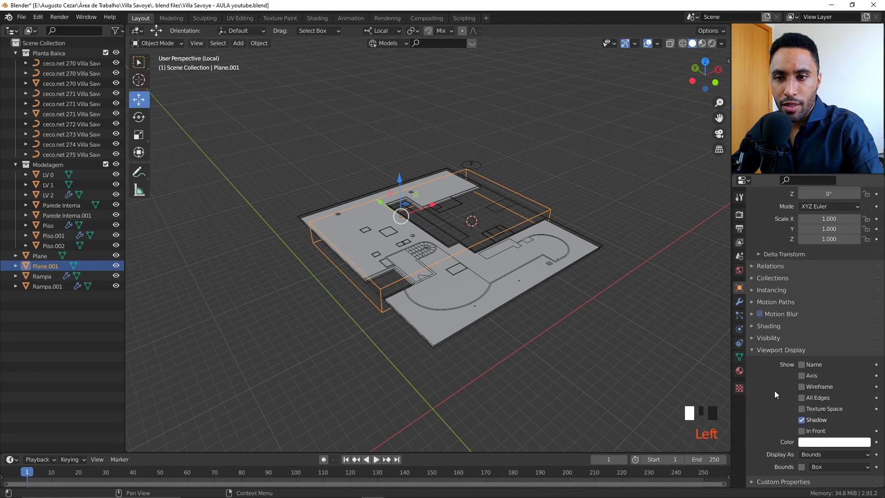
{"action": "left_click", "coordinate": [805, 457]}
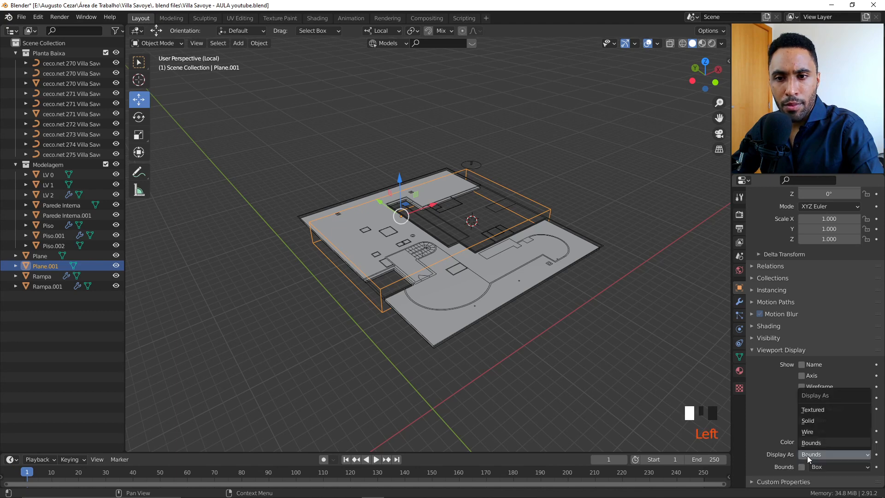
{"action": "left_click", "coordinate": [807, 432]}
{"action": "mouse_move", "coordinate": [506, 258]}
{"action": "middle_mouse_down"}
{"action": "mouse_move", "coordinate": [535, 252]}
{"action": "mouse_move", "coordinate": [549, 212]}
{"action": "mouse_move", "coordinate": [438, 254]}
{"action": "middle_mouse_up"}
{"action": "key", "text": "alt+a"}
{"action": "right_click", "coordinate": [534, 198]}
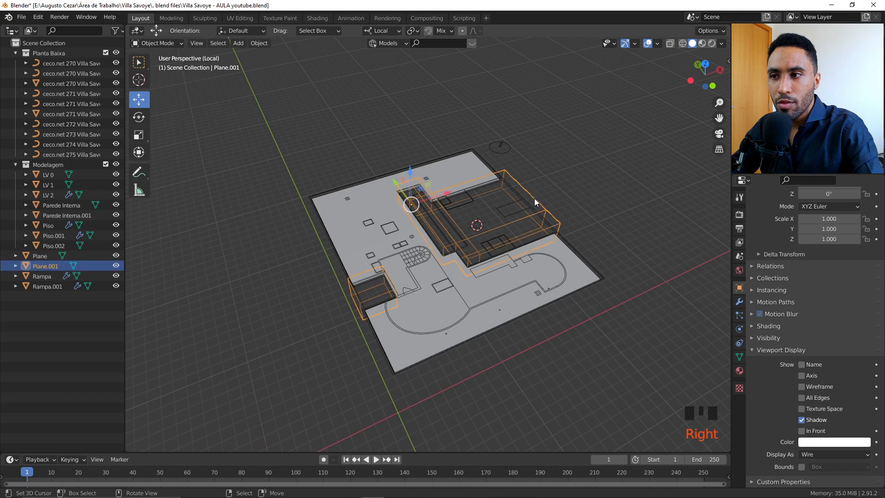
- Hide the ceco.net 272 Villa Savoye second floor plan curve
{"action": "key", "text": "alt+a"}
{"action": "right_click", "coordinate": [423, 262]}
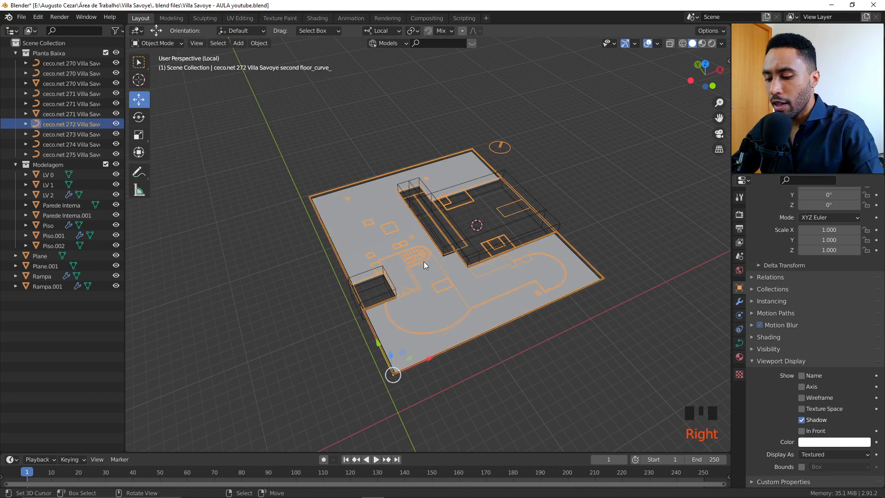
{"action": "key", "text": "h"}
{"action": "middle_click_drag", "start_coordinate": [455, 248], "coordinate": [451, 265]}
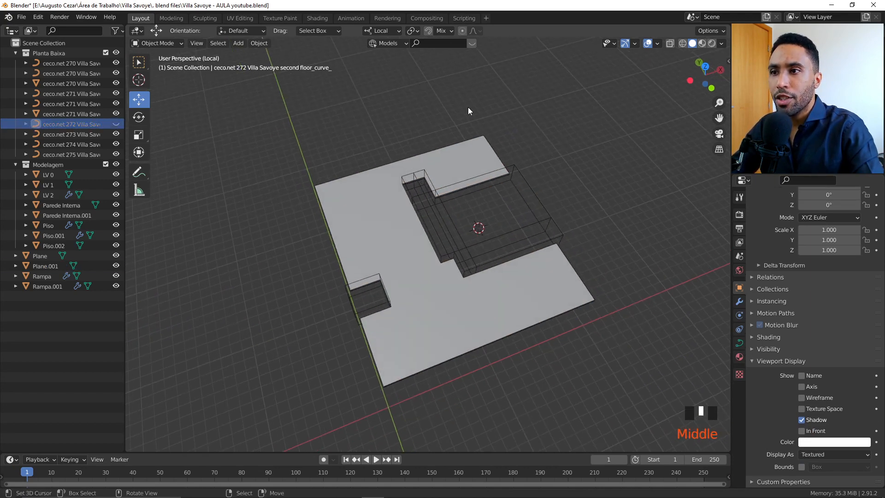
- Examine the Piso slab's base mesh in Edit Mode against its cut openings, with the Wireframe overlay enabled
{"action": "left_click", "coordinate": [657, 44]}
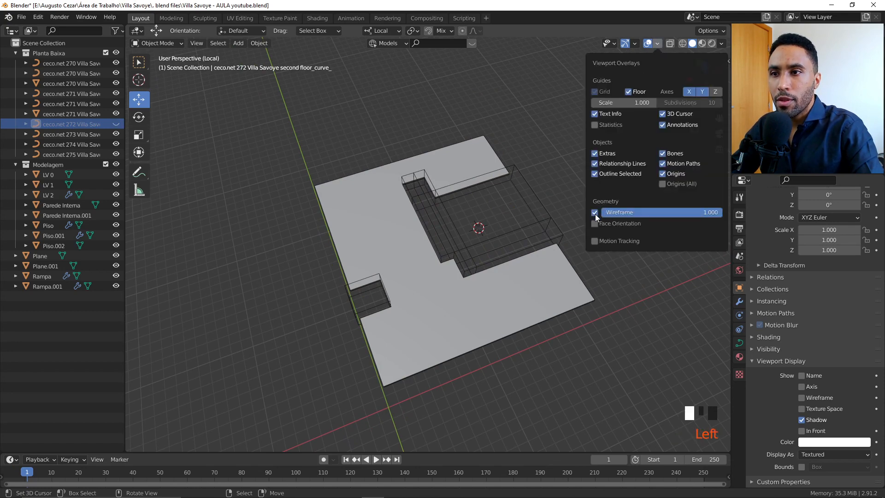
{"action": "middle_click_drag", "start_coordinate": [532, 232], "coordinate": [447, 269]}
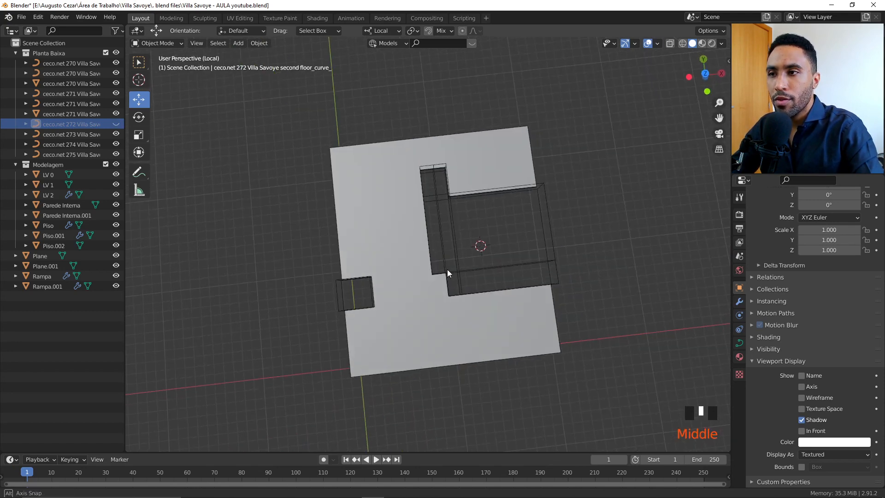
{"action": "right_click", "coordinate": [473, 169]}
{"action": "middle_click_drag", "start_coordinate": [470, 212], "coordinate": [450, 245]}
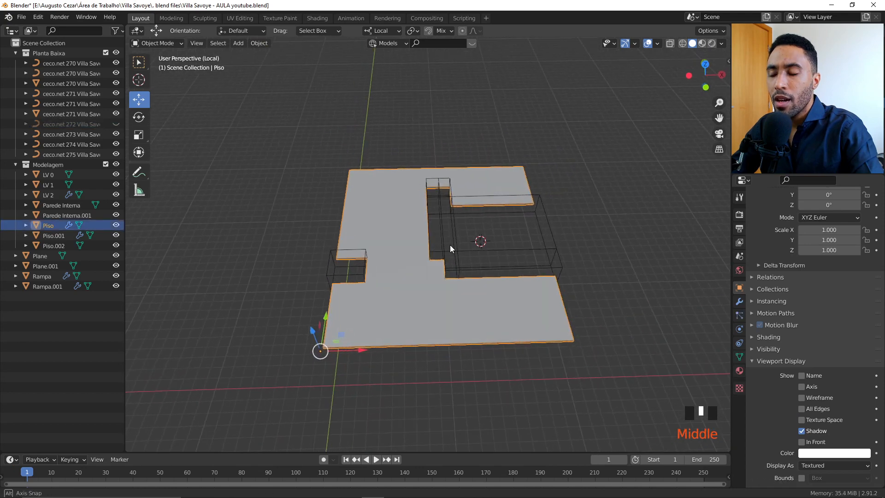
{"action": "scroll", "coordinate": [449, 245], "scroll_direction": "up", "scroll_amount": 3}
{"action": "scroll", "coordinate": [449, 248], "scroll_direction": "down", "scroll_amount": 3}
{"action": "key", "text": "Tab"}
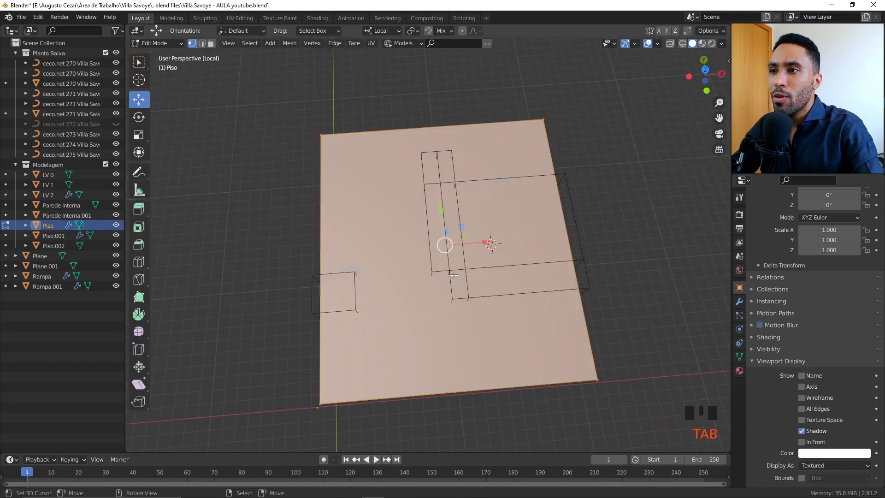
{"action": "key", "text": "Tab"}
{"action": "key", "text": "KP_7"}
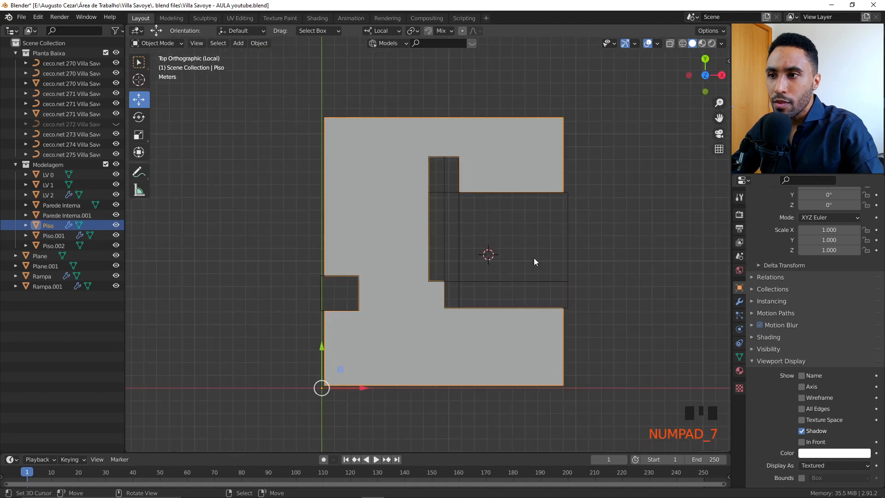
{"action": "middle_click_drag", "start_coordinate": [533, 258], "coordinate": [498, 260], "text": "shift"}
{"action": "scroll", "coordinate": [395, 159], "scroll_direction": "up", "scroll_amount": 2}
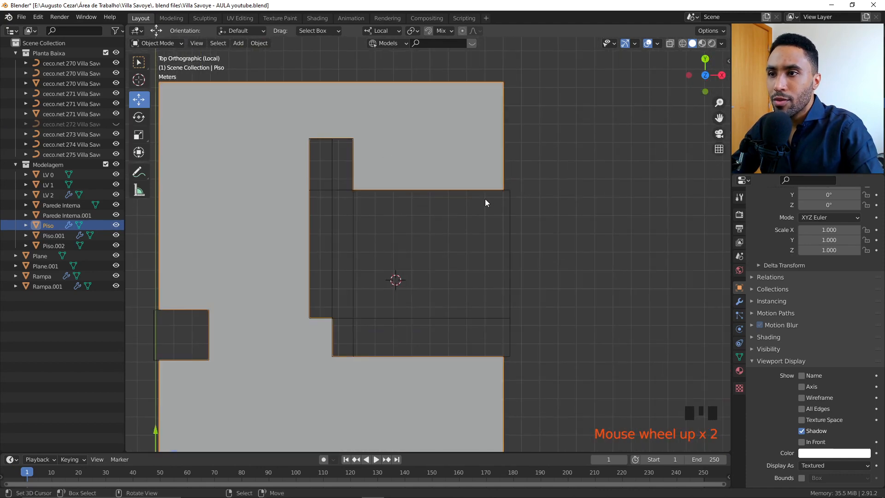
{"action": "key", "text": "Tab"}
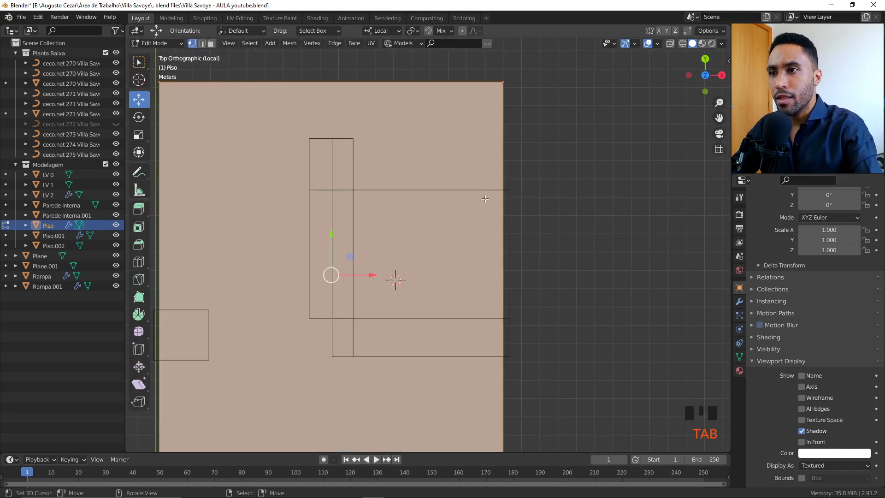
{"action": "key", "text": "Tab"}
- Try moving the outer side of the Plane.001 cutter inward along X in Edit Mode
{"action": "left_click", "coordinate": [527, 217]}
{"action": "scroll", "coordinate": [510, 214], "scroll_direction": "down", "scroll_amount": 2}
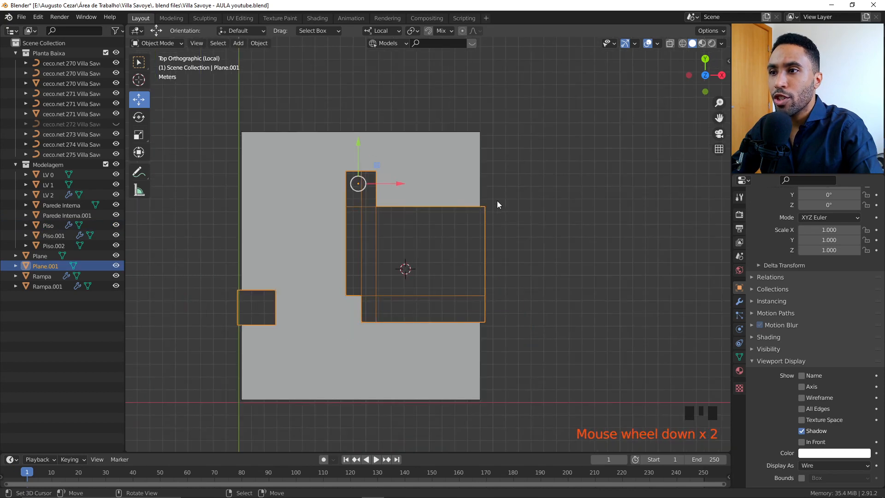
{"action": "scroll", "coordinate": [488, 207], "scroll_direction": "up", "scroll_amount": 1}
{"action": "key", "text": "Tab"}
{"action": "key", "text": "alt+a"}
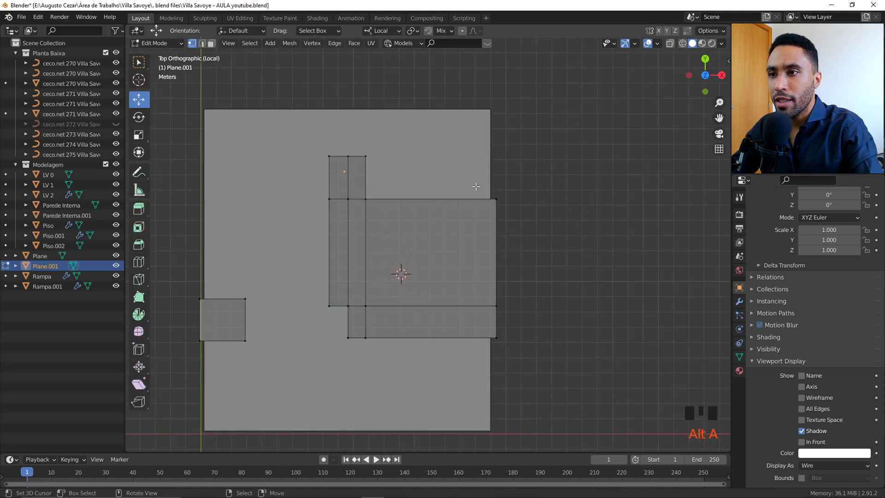
{"action": "key", "text": "b"}
{"action": "left_click_drag", "start_coordinate": [514, 282], "coordinate": [491, 285]}
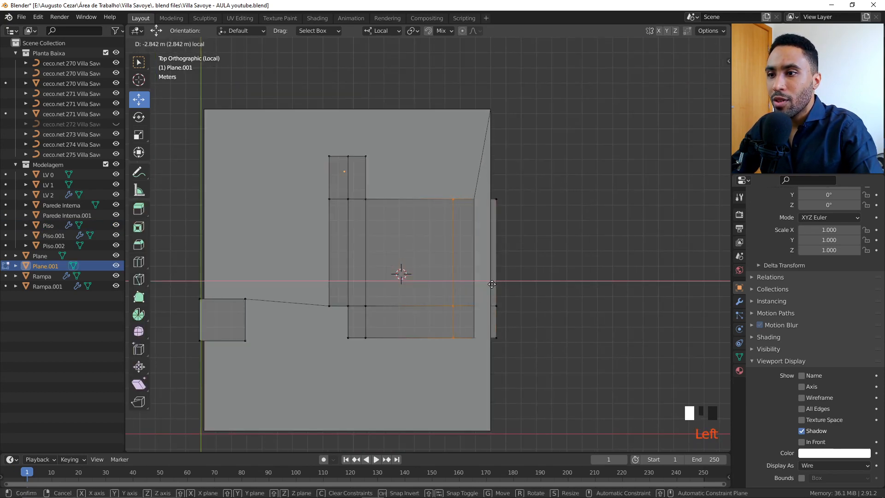
{"action": "right_click", "coordinate": [492, 285]}
- Try moving the cutter's outer vertices again in wireframe view, then return to Object Mode with solid shading and deselect everything
{"action": "key", "text": "z"}
{"action": "left_click", "coordinate": [417, 249]}
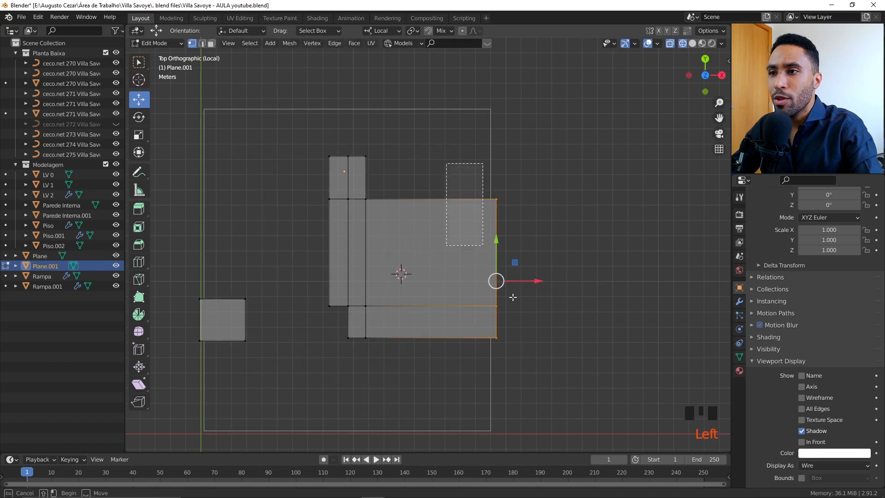
{"action": "left_click_drag", "start_coordinate": [541, 281], "coordinate": [545, 251]}
{"action": "key", "text": "grave"}
{"action": "scroll", "coordinate": [556, 300], "scroll_direction": "down", "scroll_amount": 1}
{"action": "middle_click_drag", "start_coordinate": [557, 300], "coordinate": [472, 205]}
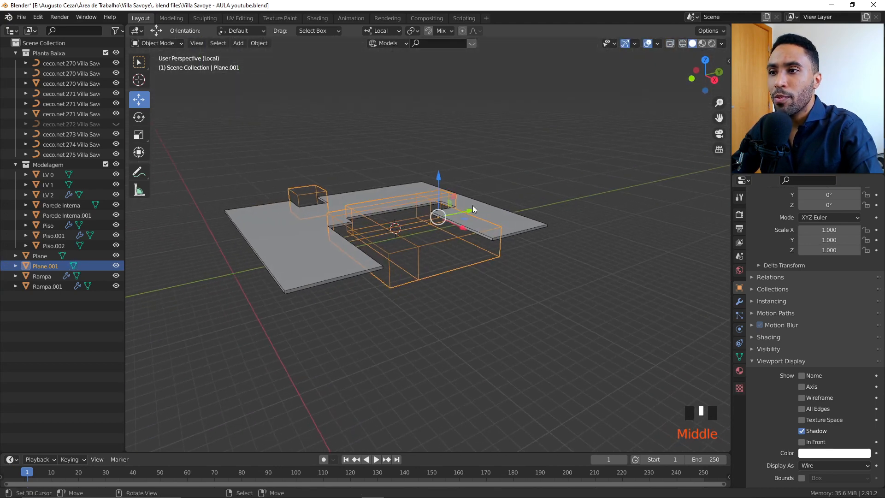
{"action": "scroll", "coordinate": [504, 209], "scroll_direction": "up", "scroll_amount": 2}
{"action": "left_click", "coordinate": [540, 272]}
{"action": "key", "text": "alt+a"}
- Apply the BTool Boolean modifier on the Piso slab to make its openings permanent
{"action": "middle_click_drag", "start_coordinate": [527, 261], "coordinate": [507, 325]}
{"action": "right_click", "coordinate": [435, 165]}
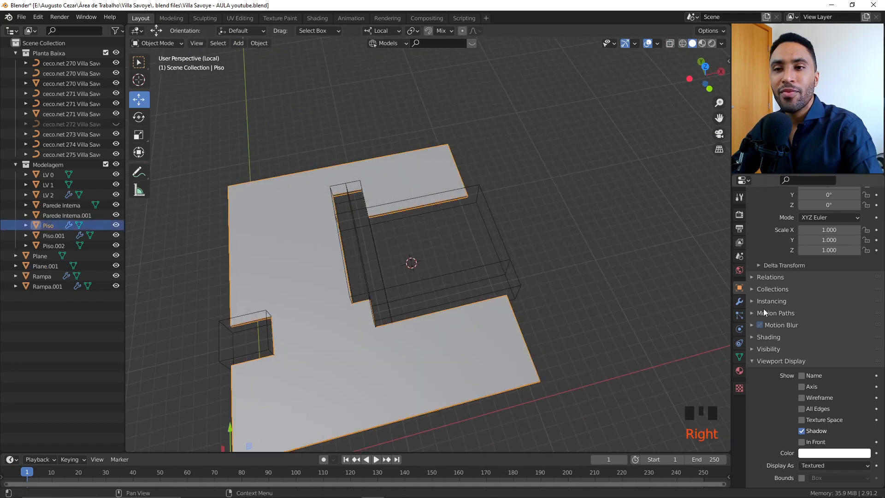
{"action": "left_click", "coordinate": [739, 301]}
{"action": "scroll", "coordinate": [750, 293], "scroll_direction": "up", "scroll_amount": 5}
{"action": "left_click", "coordinate": [853, 229]}
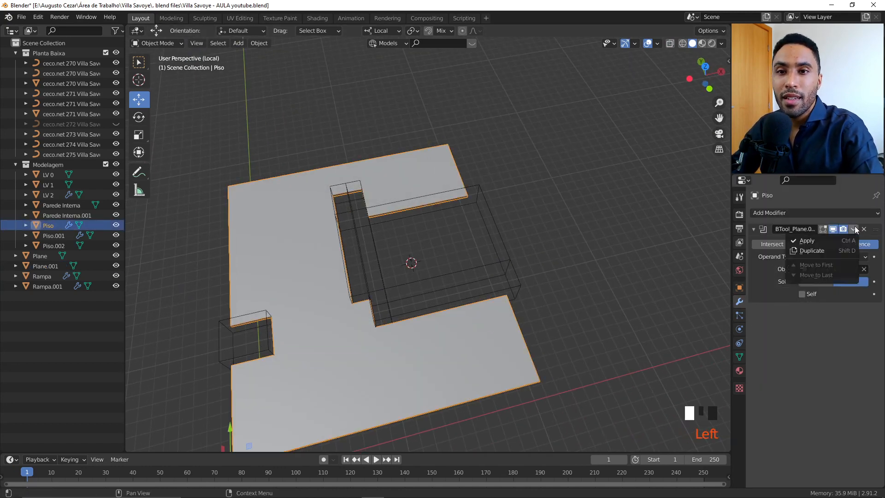
{"action": "left_click", "coordinate": [806, 241]}
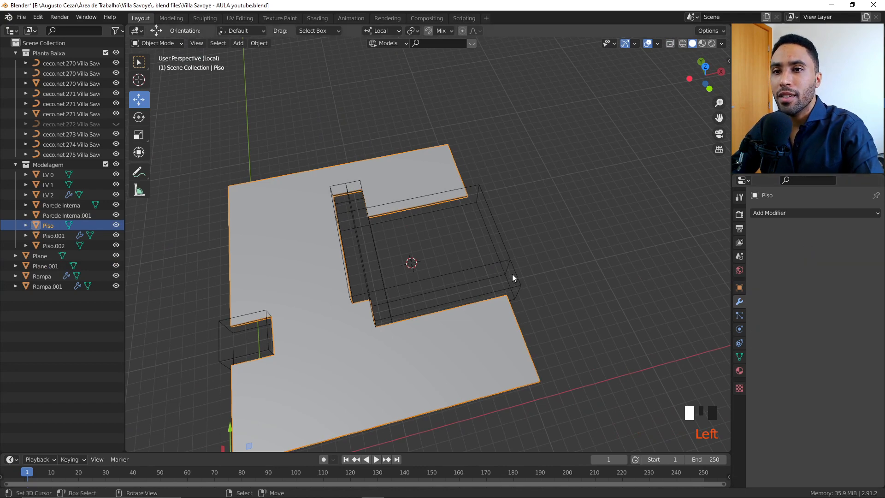
- Delete the Plane.001 cutter object
{"action": "right_click", "coordinate": [491, 218]}
{"action": "key", "text": "x"}
{"action": "left_click", "coordinate": [482, 217]}
- Remove the redundant vertices along the slab's ramp opening with Limited Dissolve and return to Object Mode
{"action": "right_click", "coordinate": [433, 186]}
{"action": "key", "text": "Tab"}
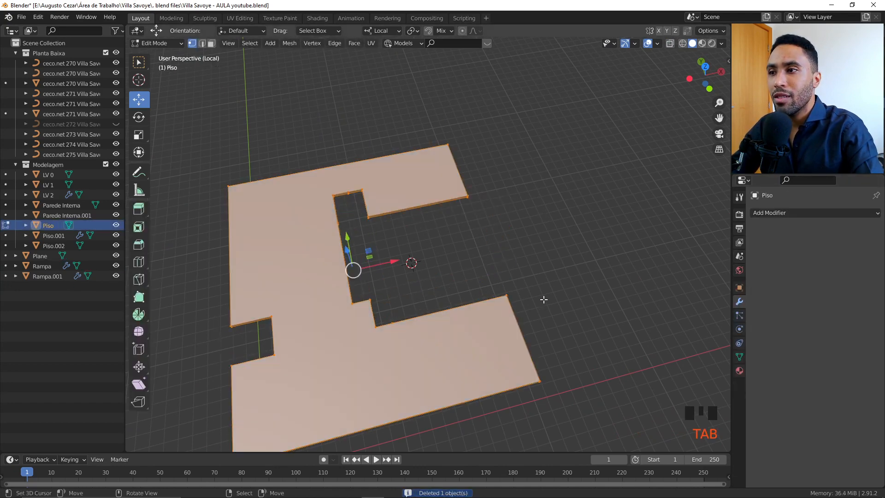
{"action": "middle_click_drag", "start_coordinate": [543, 300], "coordinate": [481, 267]}
{"action": "key", "text": "KP_7"}
{"action": "scroll", "coordinate": [512, 299], "scroll_direction": "up", "scroll_amount": 2}
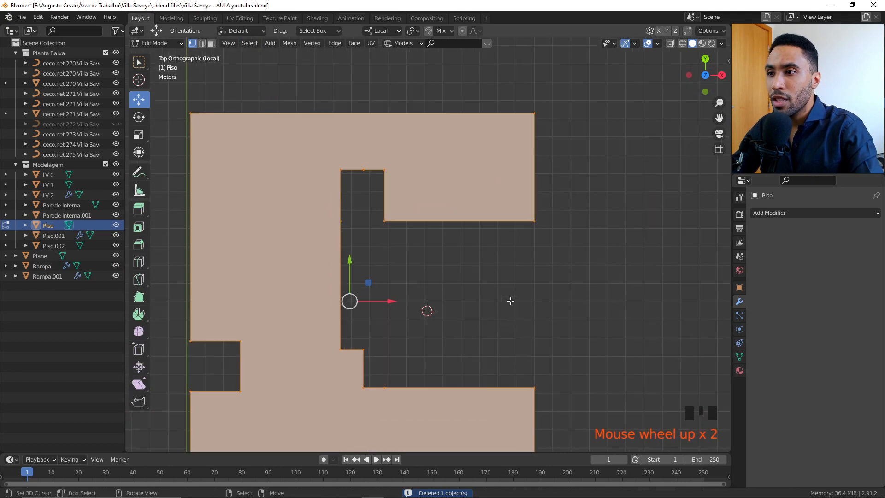
{"action": "key", "text": "alt+a"}
{"action": "scroll", "coordinate": [392, 230], "scroll_direction": "up", "scroll_amount": 2}
{"action": "key", "text": "alt+z"}
{"action": "key", "text": "b"}
{"action": "left_click_drag", "start_coordinate": [367, 187], "coordinate": [390, 212]}
{"action": "key", "text": "b"}
{"action": "left_click_drag", "start_coordinate": [337, 268], "coordinate": [377, 300]}
{"action": "middle_click_drag", "start_coordinate": [377, 300], "coordinate": [405, 288]}
{"action": "key", "text": "x"}
{"action": "left_click", "coordinate": [352, 227]}
{"action": "scroll", "coordinate": [351, 227], "scroll_direction": "down", "scroll_amount": 2}
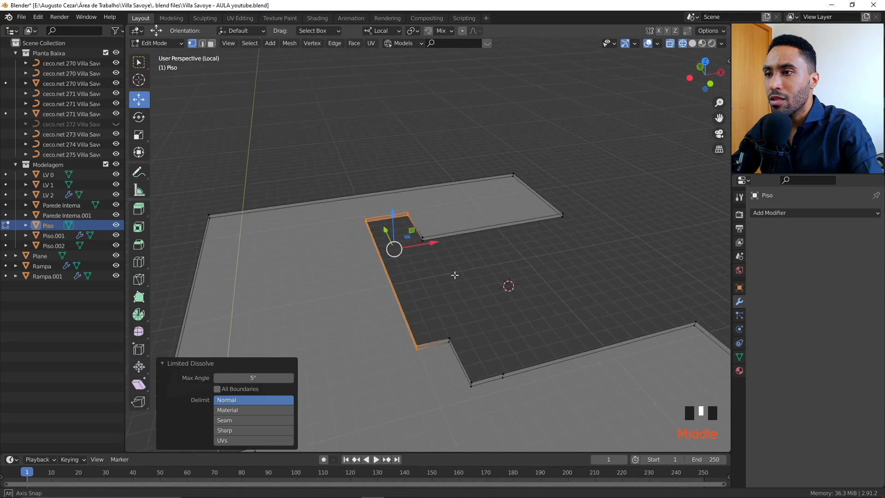
{"action": "key", "text": "Tab"}
{"action": "key", "text": "alt+z"}
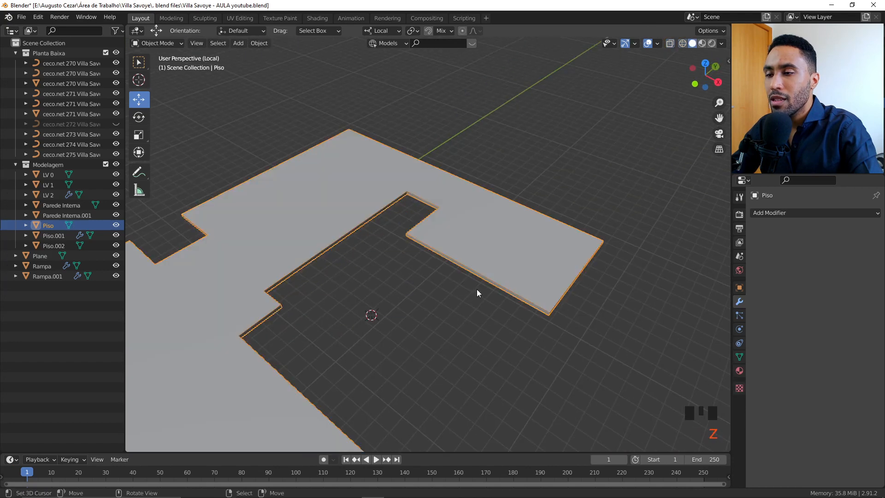
- Remove the extra vertices on the terrace opening's edge of the Piso slab with Limited Dissolve
{"action": "middle_click_drag", "start_coordinate": [476, 290], "coordinate": [452, 295]}
{"action": "scroll", "coordinate": [512, 279], "scroll_direction": "down", "scroll_amount": 2}
{"action": "right_click", "coordinate": [452, 324]}
{"action": "key", "text": "Tab"}
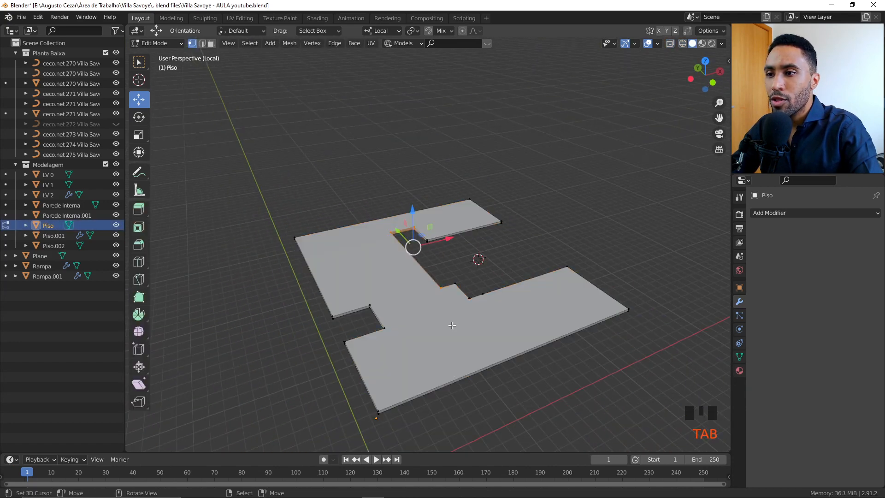
{"action": "key", "text": "a"}
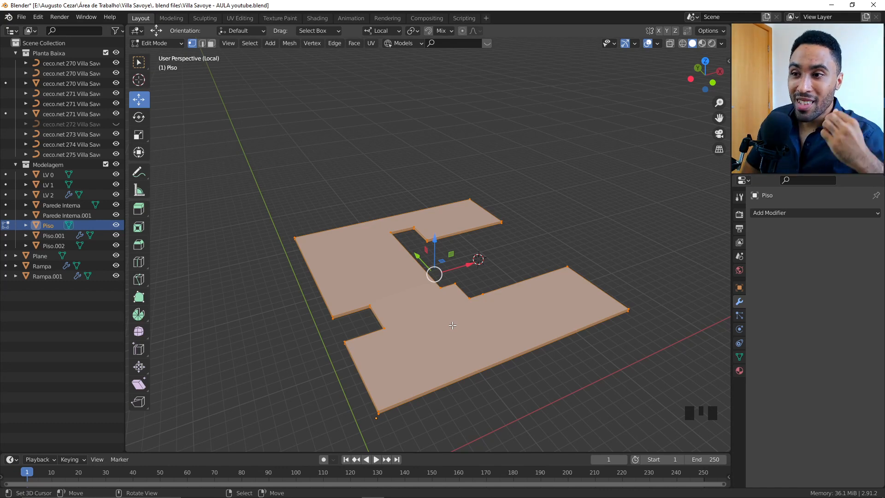
{"action": "key", "text": "KP_7"}
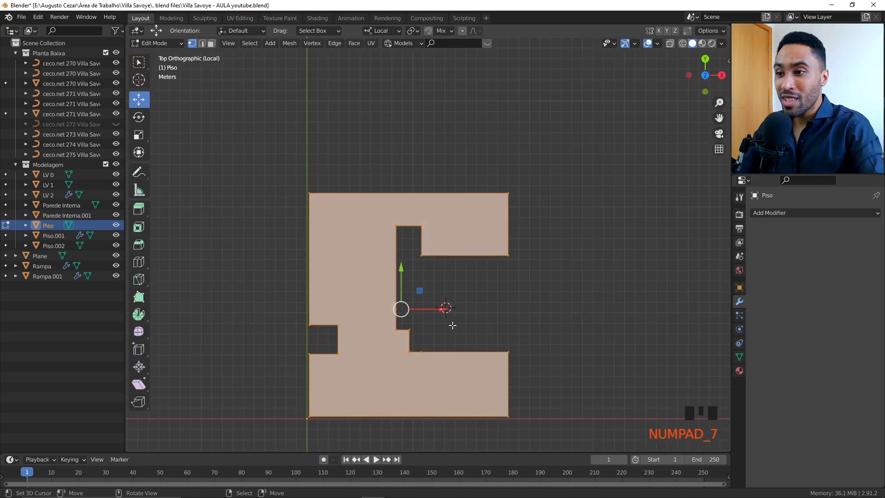
{"action": "scroll", "coordinate": [468, 277], "scroll_direction": "up", "scroll_amount": 5}
{"action": "key", "text": "alt+a"}
{"action": "key", "text": "z"}
{"action": "left_click", "coordinate": [450, 213]}
{"action": "scroll", "coordinate": [414, 258], "scroll_direction": "up", "scroll_amount": 3}
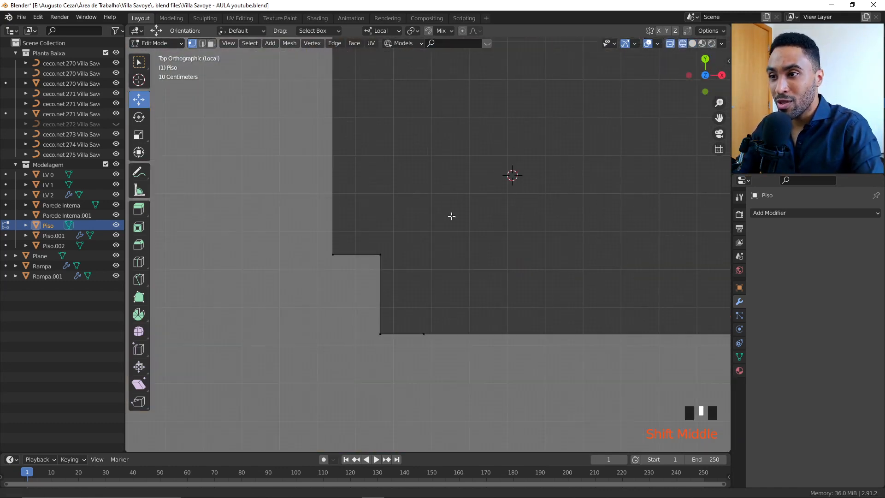
{"action": "key", "text": "x"}
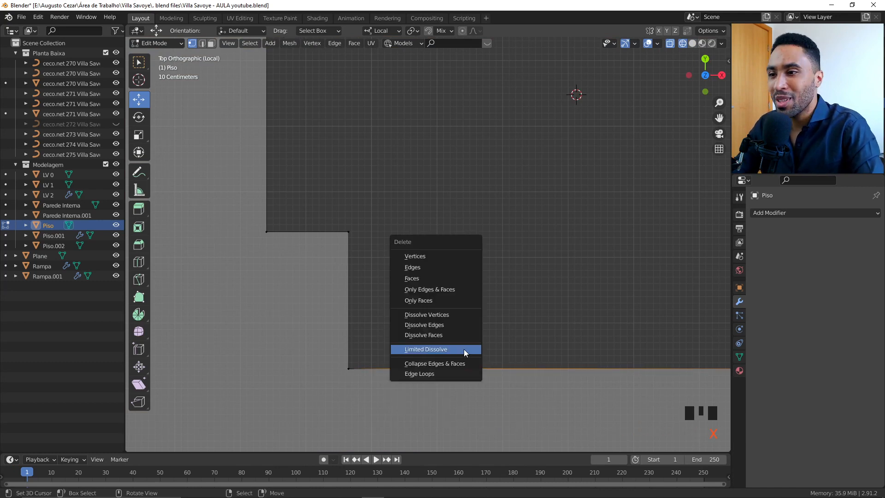
{"action": "left_click", "coordinate": [463, 349]}
{"action": "scroll", "coordinate": [450, 304], "scroll_direction": "down", "scroll_amount": 5}
{"action": "key", "text": "alt+a"}
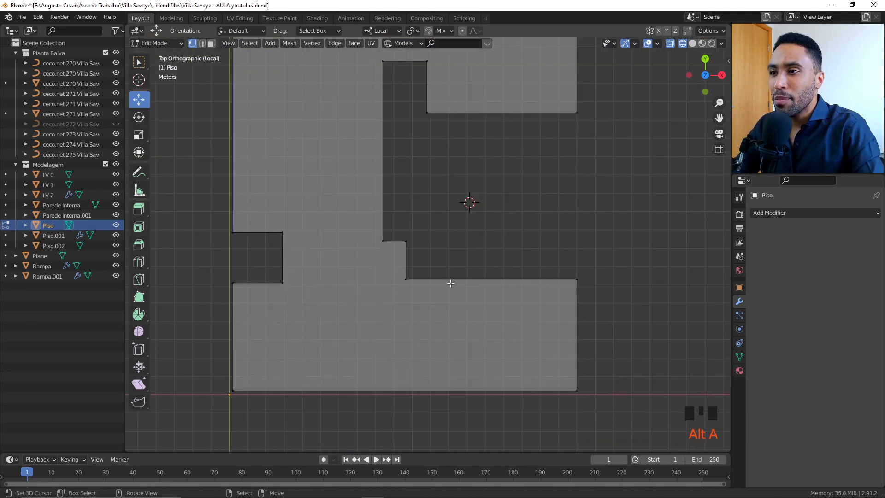
- Return the slab to Object Mode and exit local view to show the whole villa model
{"action": "middle_click_drag", "start_coordinate": [450, 282], "coordinate": [533, 332]}
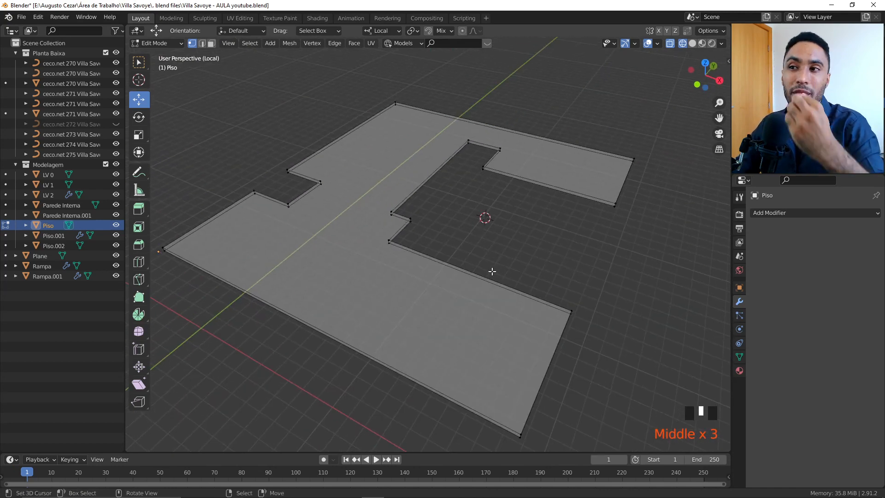
{"action": "key", "text": "Tab"}
{"action": "key", "text": "alt+a"}
{"action": "key", "text": "KP_Divide"}
{"action": "key", "text": "alt+a"}
{"action": "scroll", "coordinate": [534, 332], "scroll_direction": "up", "scroll_amount": 2}
{"action": "scroll", "coordinate": [488, 330], "scroll_direction": "up", "scroll_amount": 3}
{"action": "middle_click_drag", "start_coordinate": [414, 317], "coordinate": [486, 264], "text": "shift"}
{"action": "scroll", "coordinate": [427, 280], "scroll_direction": "up", "scroll_amount": 3}
{"action": "middle_click_drag", "start_coordinate": [427, 280], "coordinate": [438, 339]}
- Switch to the PureRef board and examine the exploded axonometric drawing's first-floor interior walls
{"action": "key", "text": "alt+Tab"}
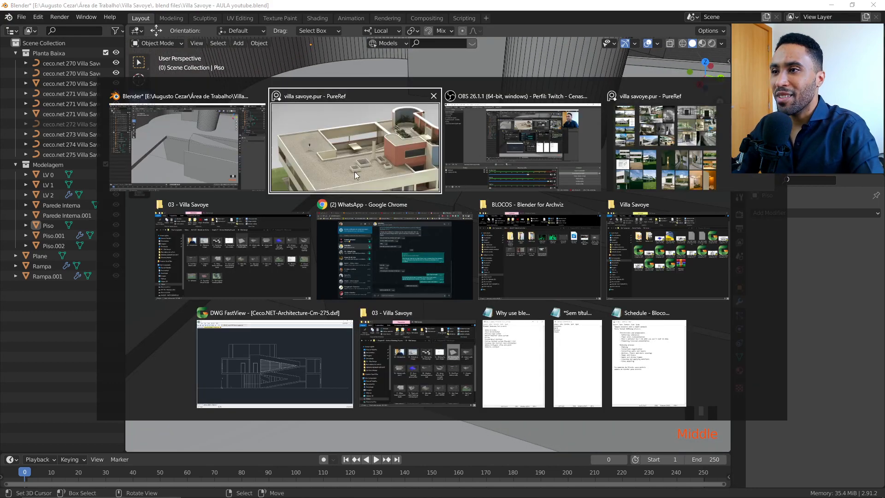
{"action": "left_click", "coordinate": [355, 172]}
{"action": "scroll", "coordinate": [402, 277], "scroll_direction": "down", "scroll_amount": 5}
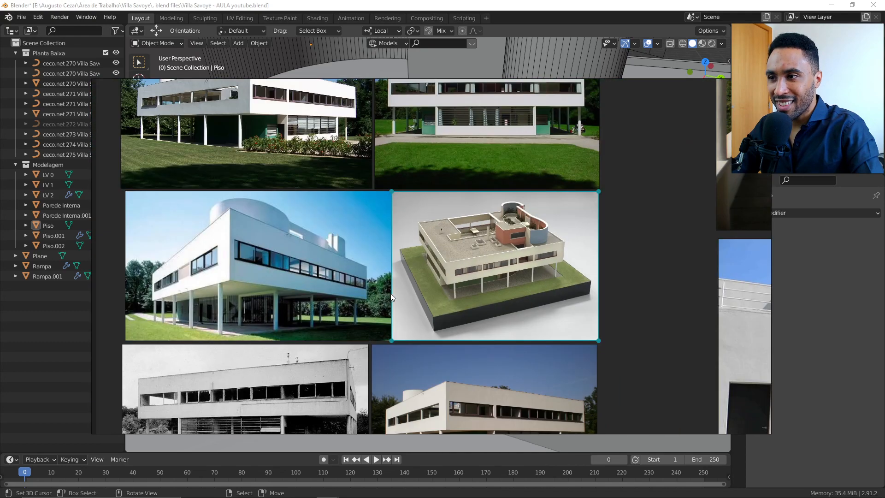
{"action": "scroll", "coordinate": [458, 165], "scroll_direction": "down", "scroll_amount": 1}
{"action": "middle_click_drag", "start_coordinate": [475, 140], "coordinate": [490, 270]}
{"action": "middle_click_drag", "start_coordinate": [510, 138], "coordinate": [464, 246]}
{"action": "scroll", "coordinate": [465, 240], "scroll_direction": "up", "scroll_amount": 5}
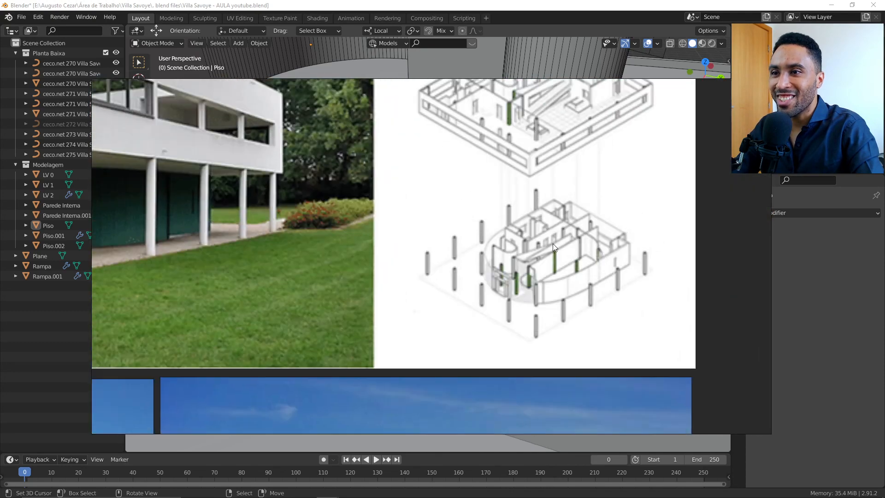
{"action": "middle_click_drag", "start_coordinate": [552, 243], "coordinate": [526, 345]}
{"action": "scroll", "coordinate": [549, 189], "scroll_direction": "up", "scroll_amount": 3}
{"action": "scroll", "coordinate": [515, 242], "scroll_direction": "down", "scroll_amount": 2}
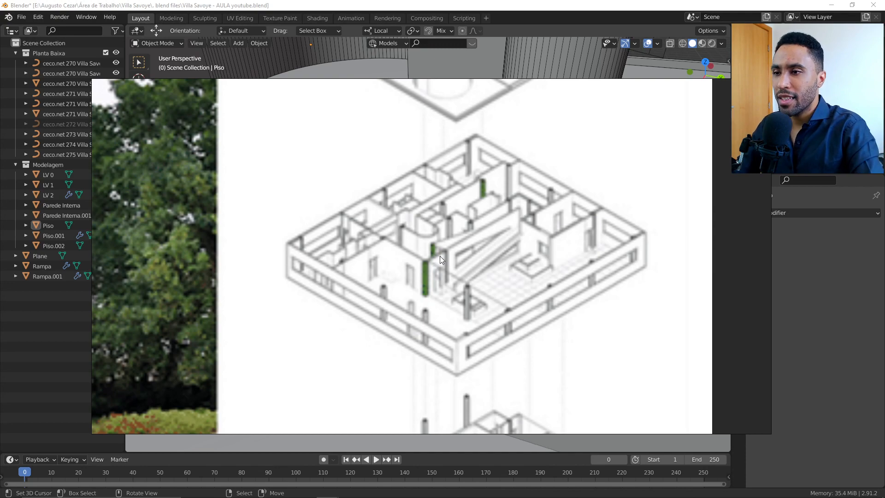
- Switch back to Blender and examine the stair, ramp and interior walls in wireframe and solid views
{"action": "key", "text": "KP_7"}
{"action": "key", "text": "shift+z"}
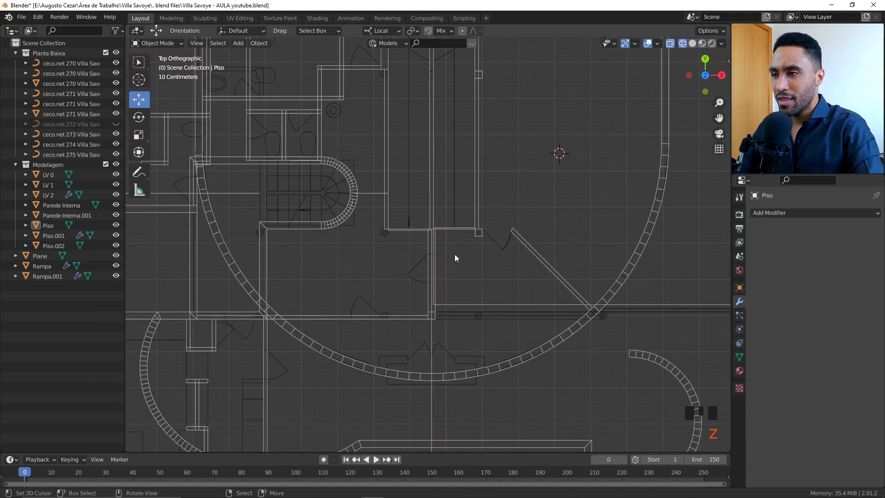
{"action": "middle_click_drag", "start_coordinate": [432, 248], "coordinate": [417, 206]}
{"action": "scroll", "coordinate": [355, 212], "scroll_direction": "down", "scroll_amount": 2}
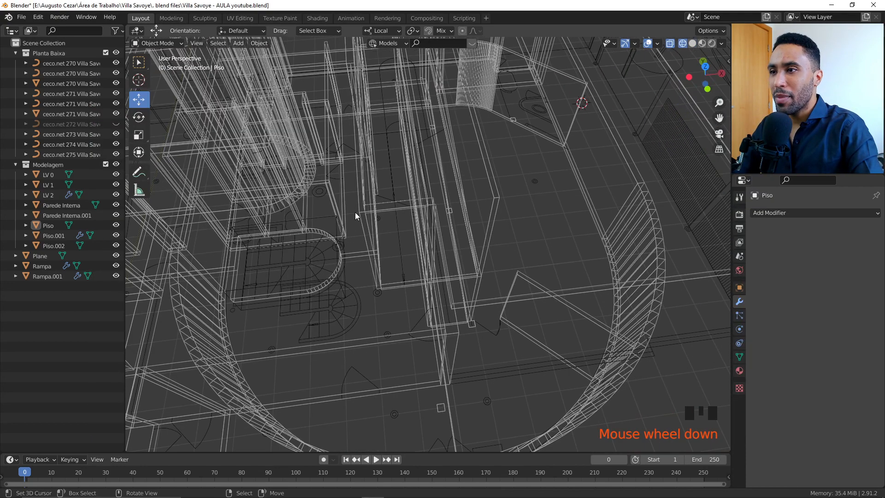
{"action": "middle_click_drag", "start_coordinate": [402, 270], "coordinate": [397, 295]}
{"action": "scroll", "coordinate": [477, 297], "scroll_direction": "up", "scroll_amount": 2}
{"action": "middle_click_drag", "start_coordinate": [476, 297], "coordinate": [448, 195]}
{"action": "key", "text": "z"}
{"action": "left_click", "coordinate": [499, 214]}
{"action": "scroll", "coordinate": [488, 222], "scroll_direction": "down", "scroll_amount": 3}
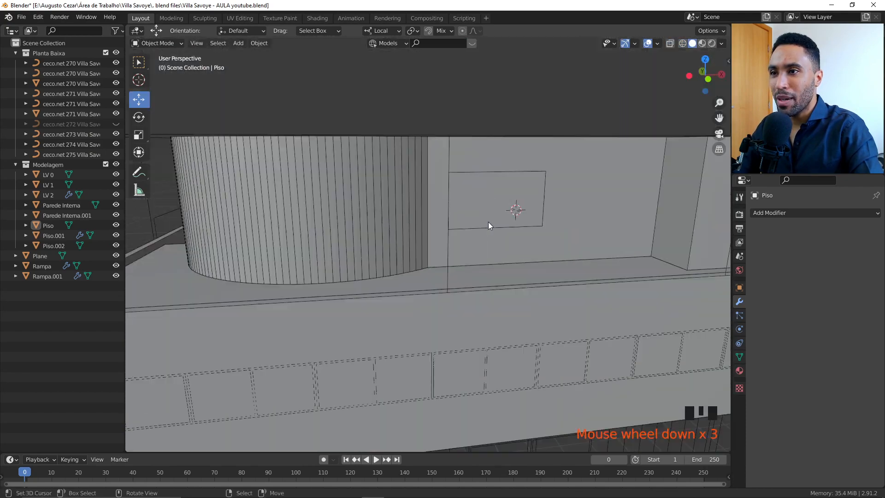
- Hide the Piso roof slab, the LV 2 walls and the ceco.net 273 Villa Savoye curve
{"action": "mouse_move", "coordinate": [487, 222]}
{"action": "middle_mouse_down"}
{"action": "mouse_move", "coordinate": [483, 260]}
{"action": "mouse_move", "coordinate": [424, 315]}
{"action": "mouse_move", "coordinate": [423, 350]}
{"action": "mouse_move", "coordinate": [432, 299]}
{"action": "mouse_move", "coordinate": [392, 308]}
{"action": "mouse_move", "coordinate": [399, 350]}
{"action": "middle_mouse_up"}
{"action": "right_click", "coordinate": [485, 217]}
{"action": "right_click", "coordinate": [488, 234]}
{"action": "key", "text": "h"}
{"action": "right_click", "coordinate": [474, 262]}
{"action": "scroll", "coordinate": [442, 300], "scroll_direction": "up", "scroll_amount": 3}
- Examine the Parede Interna walls around the ramp and stairs against the floor plan in top wireframe view
{"action": "right_click", "coordinate": [424, 315]}
{"action": "key", "text": "KP_7"}
{"action": "key", "text": "shift+z"}
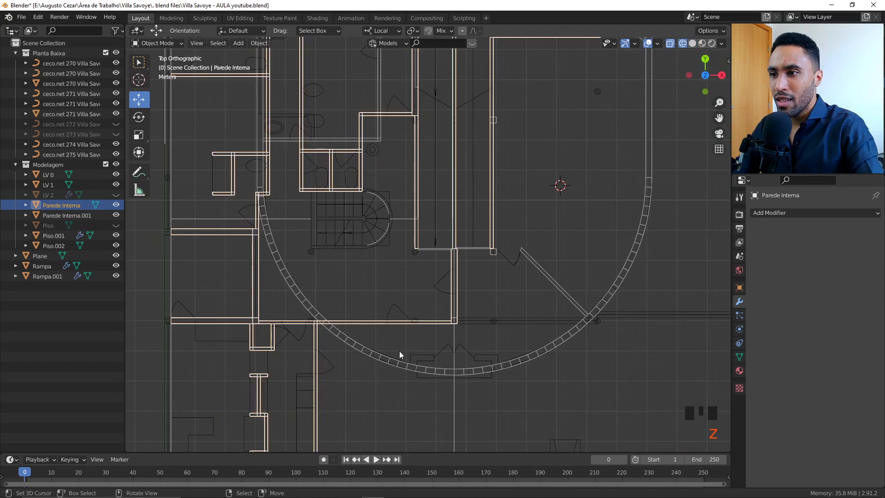
{"action": "scroll", "coordinate": [442, 281], "scroll_direction": "up", "scroll_amount": 2}
{"action": "scroll", "coordinate": [426, 297], "scroll_direction": "up", "scroll_amount": 2}
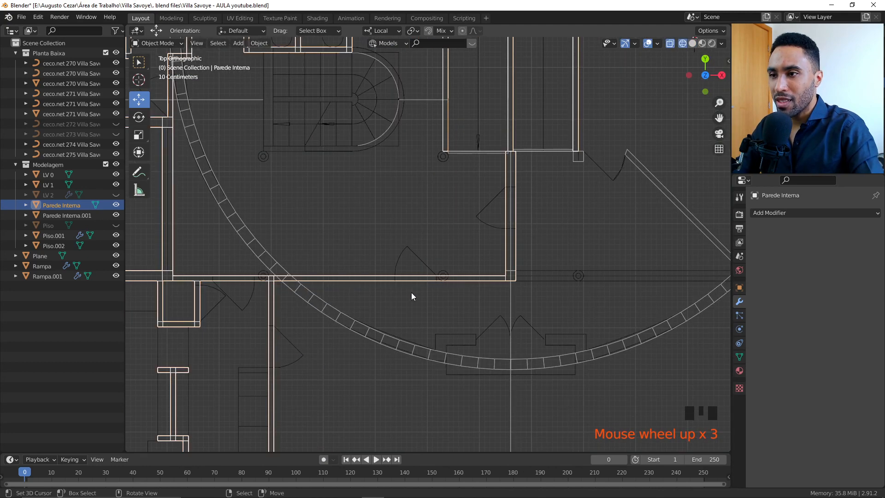
{"action": "scroll", "coordinate": [412, 289], "scroll_direction": "down", "scroll_amount": 5}
{"action": "key", "text": "KP_Decimal"}
{"action": "key", "text": "alt+a"}
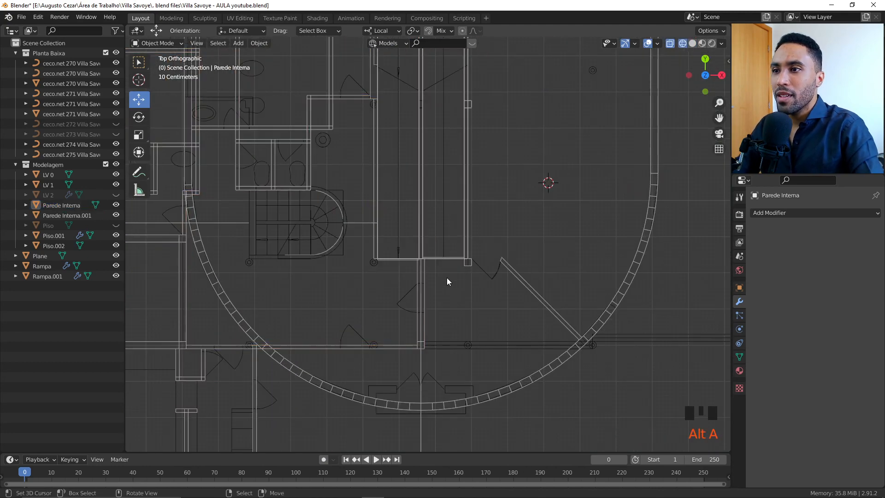
- Restore solid shading in a perspective view, unhide all hidden objects and clear the selection
{"action": "key", "text": "z"}
{"action": "left_click", "coordinate": [484, 277]}
{"action": "scroll", "coordinate": [455, 253], "scroll_direction": "down", "scroll_amount": 4}
{"action": "middle_click_drag", "start_coordinate": [455, 253], "coordinate": [419, 266]}
{"action": "key", "text": "alt+h"}
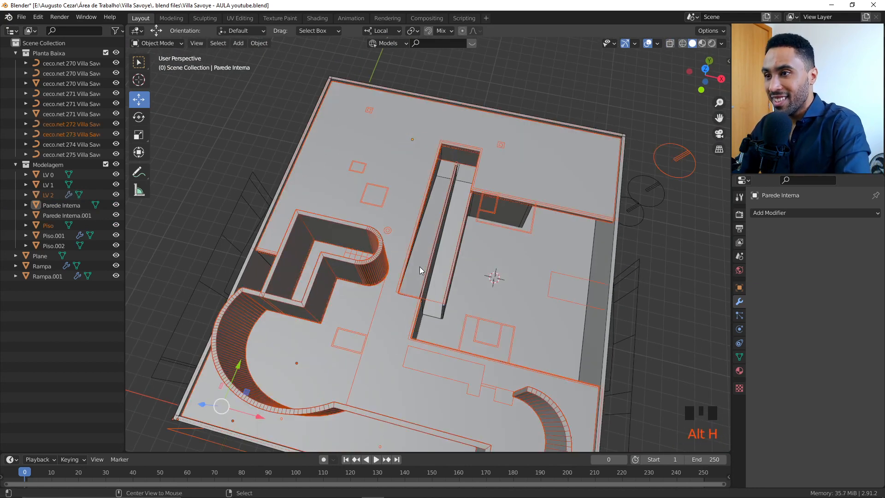
{"action": "key", "text": "alt+a"}
{"action": "scroll", "coordinate": [421, 331], "scroll_direction": "down", "scroll_amount": 1}
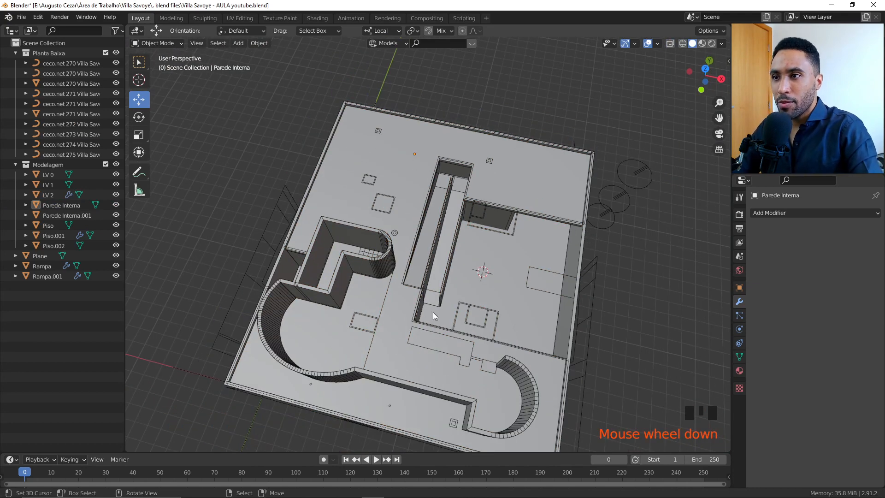
- Examine how the Parede Interna ramp walls meet the opening in the roof slab
{"action": "middle_click_drag", "start_coordinate": [433, 311], "coordinate": [419, 289]}
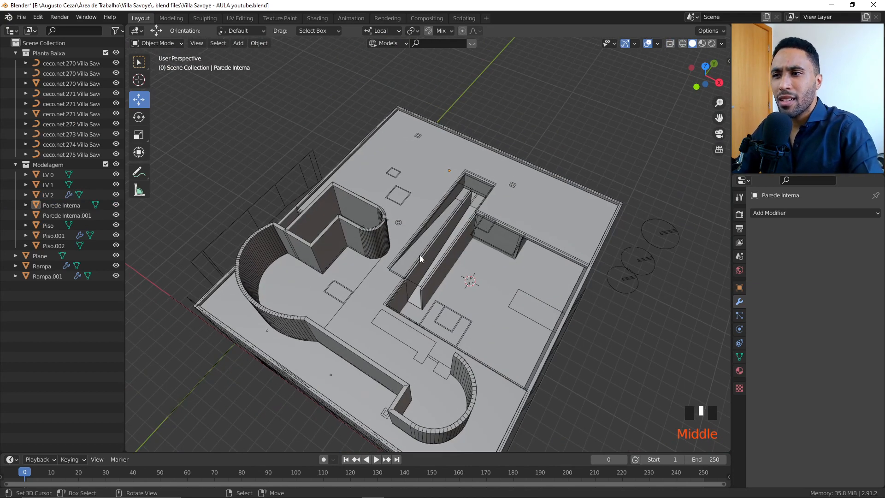
{"action": "middle_click_drag", "start_coordinate": [419, 256], "coordinate": [384, 273]}
{"action": "scroll", "coordinate": [375, 280], "scroll_direction": "up", "scroll_amount": 3}
{"action": "right_click", "coordinate": [375, 281]}
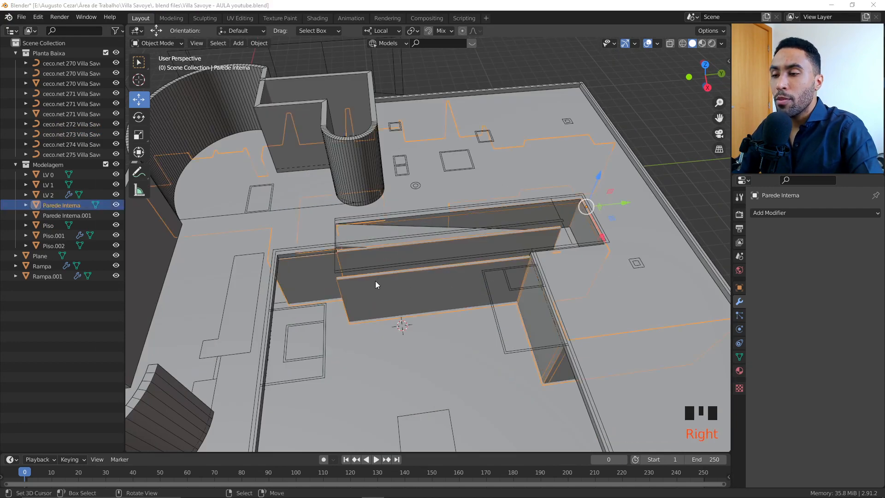
{"action": "key", "text": "alt+Tab"}
{"action": "middle_click_drag", "start_coordinate": [440, 262], "coordinate": [415, 303]}
{"action": "scroll", "coordinate": [401, 305], "scroll_direction": "up", "scroll_amount": 4}
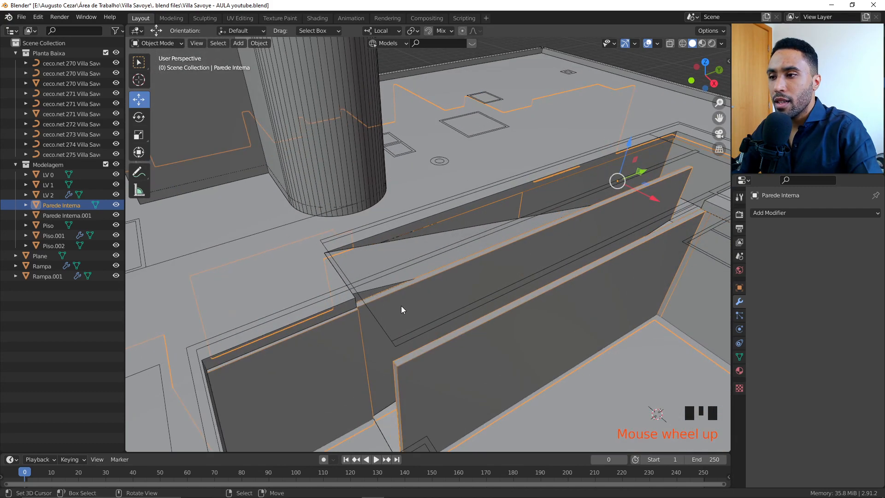
{"action": "middle_click_drag", "start_coordinate": [339, 329], "coordinate": [442, 240], "text": "shift"}
- Edit the Piso roof slab and slightly shift its side face at the ramp opening
{"action": "left_click", "coordinate": [442, 239]}
{"action": "key", "text": "Tab"}
{"action": "scroll", "coordinate": [385, 225], "scroll_direction": "down", "scroll_amount": 2}
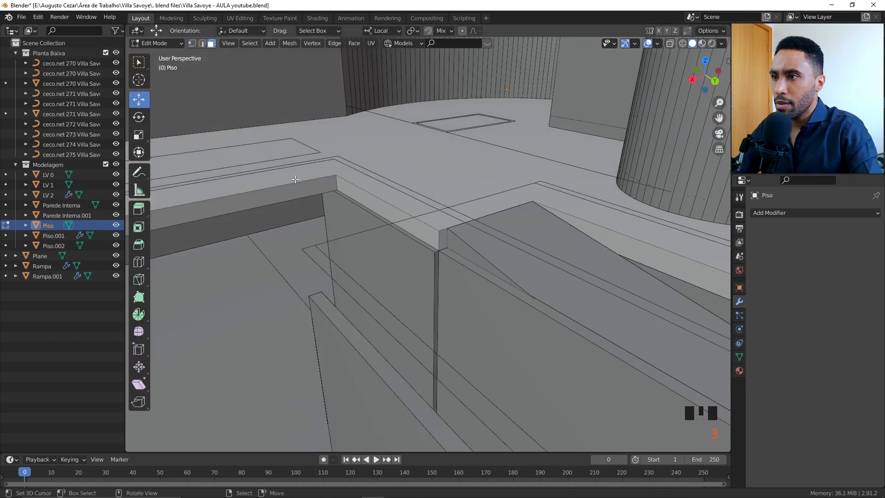
{"action": "right_click", "coordinate": [377, 204]}
{"action": "mouse_move", "coordinate": [343, 215]}
{"action": "left_mouse_down"}
{"action": "mouse_move", "coordinate": [396, 203]}
{"action": "mouse_move", "coordinate": [347, 214]}
{"action": "left_mouse_up"}
{"action": "scroll", "coordinate": [445, 240], "scroll_direction": "down", "scroll_amount": 3}
{"action": "middle_click_drag", "start_coordinate": [446, 240], "coordinate": [527, 249]}
{"action": "key", "text": "Tab"}
- Edit Parede Interna and raise the top face of the middle ramp wall slightly above the neighbouring walls
{"action": "middle_click_drag", "start_coordinate": [583, 262], "coordinate": [443, 230], "text": "shift"}
{"action": "left_click", "coordinate": [515, 223]}
{"action": "key", "text": "Tab"}
{"action": "right_click", "coordinate": [393, 240]}
{"action": "key", "text": "ctrl+l"}
{"action": "key", "text": "g"}
{"action": "left_click", "coordinate": [439, 286]}
{"action": "scroll", "coordinate": [428, 267], "scroll_direction": "up", "scroll_amount": 3}
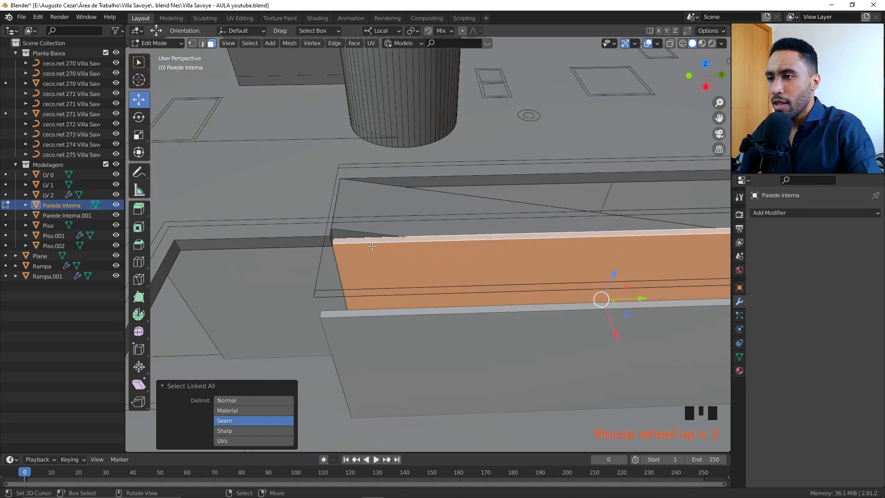
{"action": "right_click", "coordinate": [396, 238]}
{"action": "left_click_drag", "start_coordinate": [641, 206], "coordinate": [387, 244]}
{"action": "middle_click_drag", "start_coordinate": [387, 244], "coordinate": [441, 300], "text": "shift"}
{"action": "key", "text": "Tab"}
- Isolate Parede Interna with the ceco.net 274 side view curve, compare them from the right, and exit local view
{"action": "scroll", "coordinate": [441, 301], "scroll_direction": "down", "scroll_amount": 2}
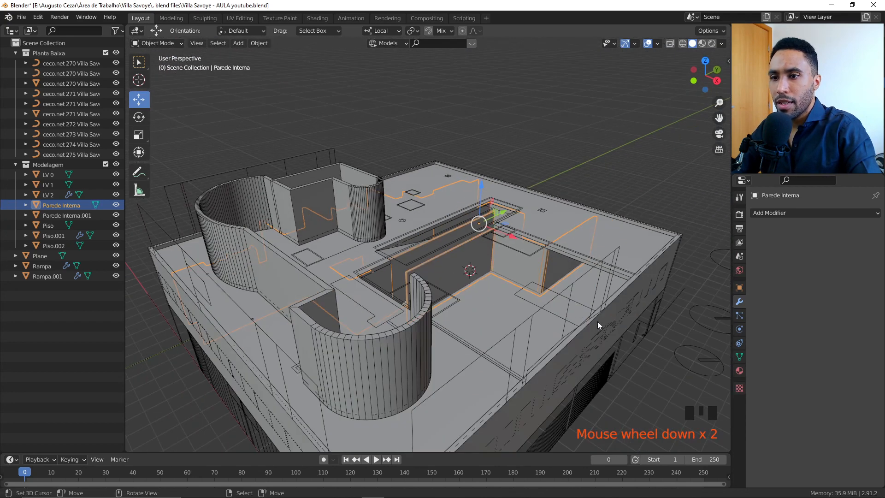
{"action": "scroll", "coordinate": [591, 250], "scroll_direction": "down", "scroll_amount": 1}
{"action": "right_click", "coordinate": [571, 248], "text": "shift"}
{"action": "key", "text": "KP_Divide"}
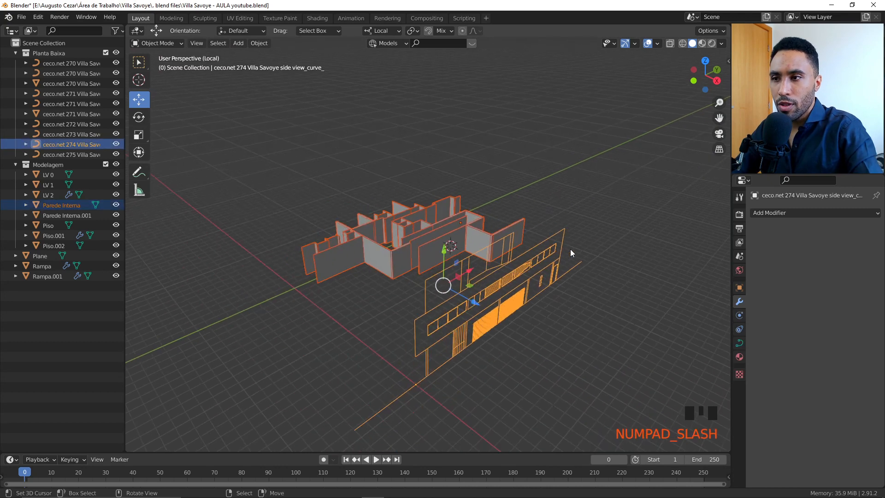
{"action": "key", "text": "alt+a"}
{"action": "key", "text": "KP_3"}
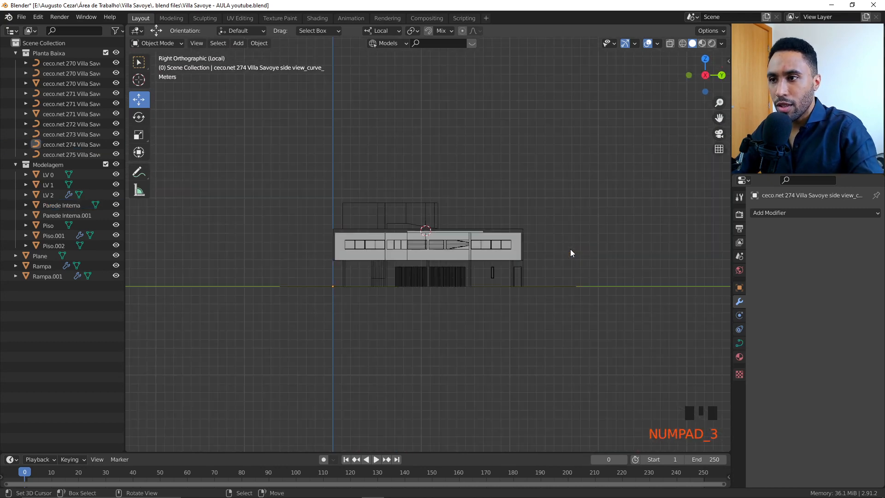
{"action": "scroll", "coordinate": [558, 251], "scroll_direction": "up", "scroll_amount": 7}
{"action": "scroll", "coordinate": [557, 251], "scroll_direction": "down", "scroll_amount": 3}
{"action": "middle_click_drag", "start_coordinate": [557, 251], "coordinate": [488, 269]}
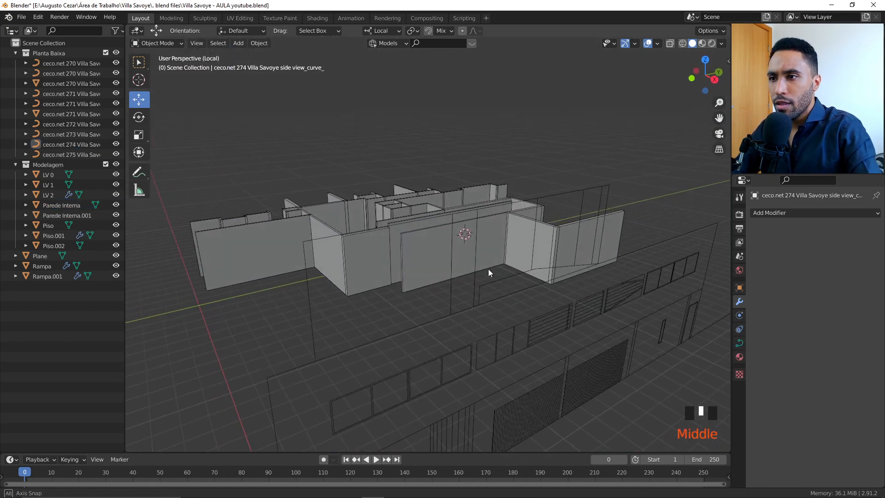
{"action": "key", "text": "KP_Divide"}
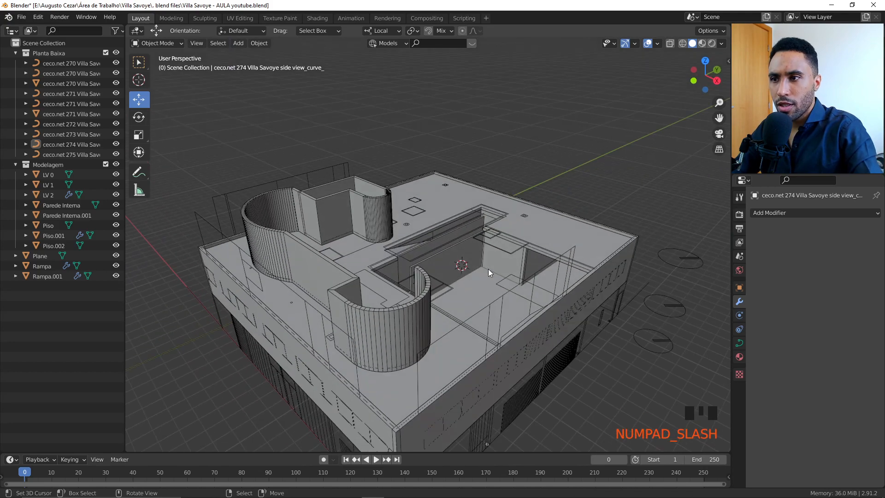
- Isolate Parede Interna with the ceco.net 275 section view curve in local view, seen from the right
{"action": "scroll", "coordinate": [458, 233], "scroll_direction": "up", "scroll_amount": 2}
{"action": "left_click", "coordinate": [452, 236]}
{"action": "scroll", "coordinate": [452, 236], "scroll_direction": "down", "scroll_amount": 2}
{"action": "middle_click_drag", "start_coordinate": [452, 236], "coordinate": [289, 220]}
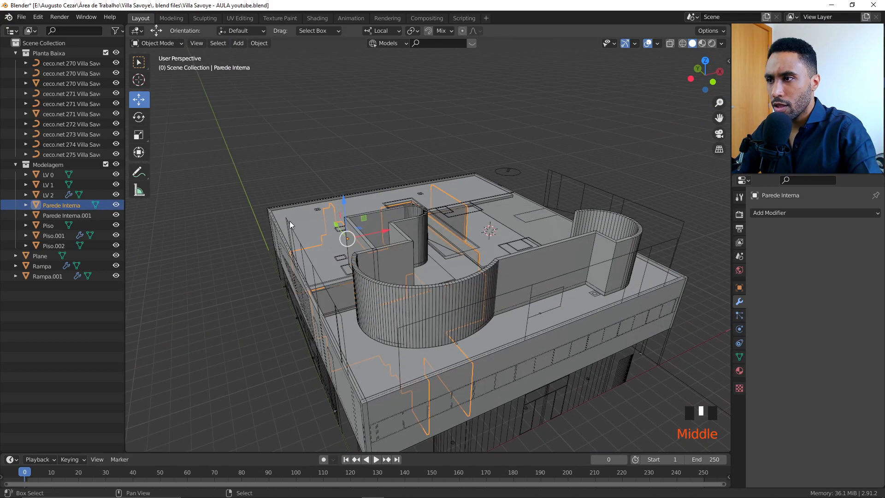
{"action": "right_click", "coordinate": [289, 220], "text": "shift"}
{"action": "key", "text": "KP_Divide"}
{"action": "key", "text": "KP_3"}
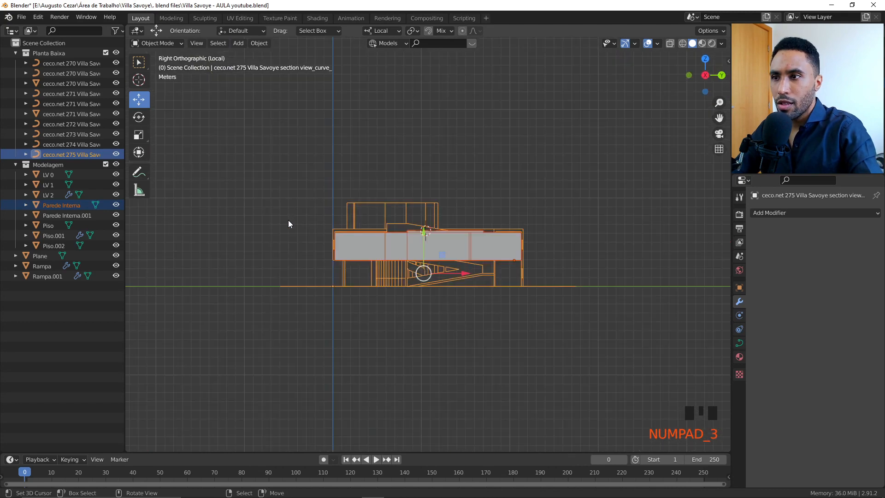
{"action": "scroll", "coordinate": [288, 224], "scroll_direction": "up", "scroll_amount": 5}
{"action": "key", "text": "alt+a"}
- Examine the section curve's ramp and parapet lines against the interior walls in wireframe
{"action": "key", "text": "z"}
{"action": "left_click", "coordinate": [235, 221]}
{"action": "scroll", "coordinate": [417, 245], "scroll_direction": "up", "scroll_amount": 3}
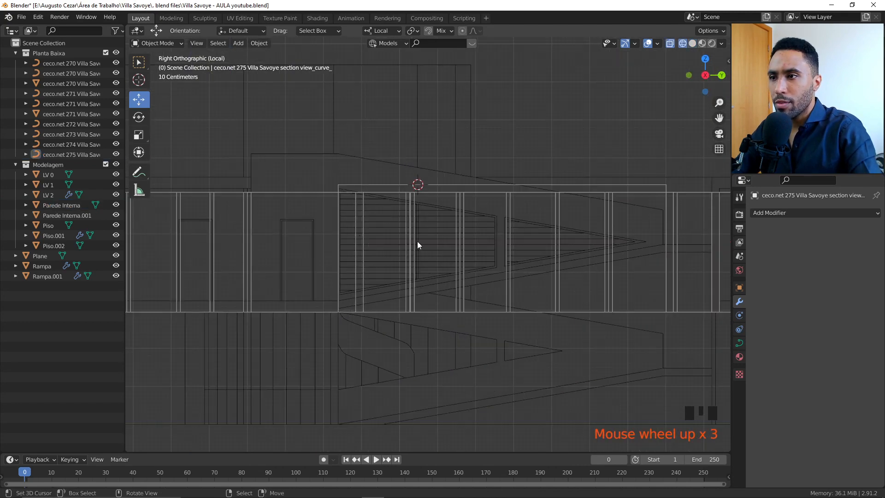
{"action": "scroll", "coordinate": [506, 230], "scroll_direction": "down", "scroll_amount": 2}
{"action": "right_click", "coordinate": [598, 197]}
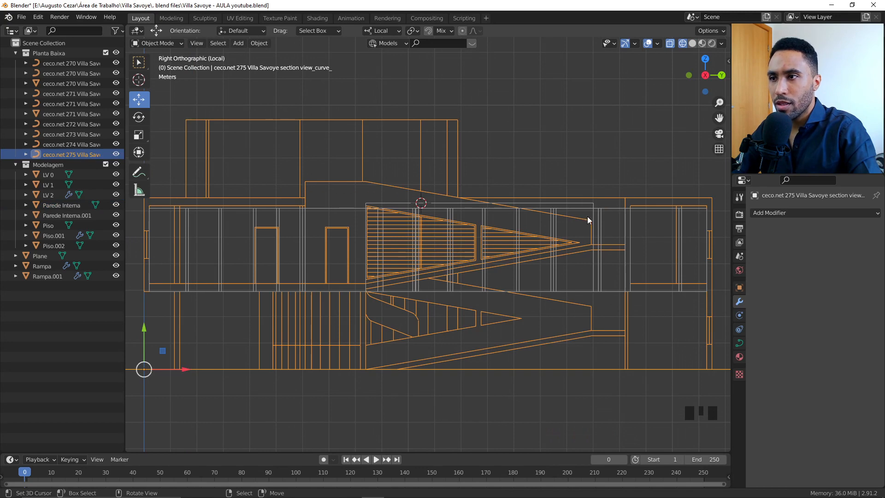
{"action": "scroll", "coordinate": [510, 246], "scroll_direction": "down", "scroll_amount": 3}
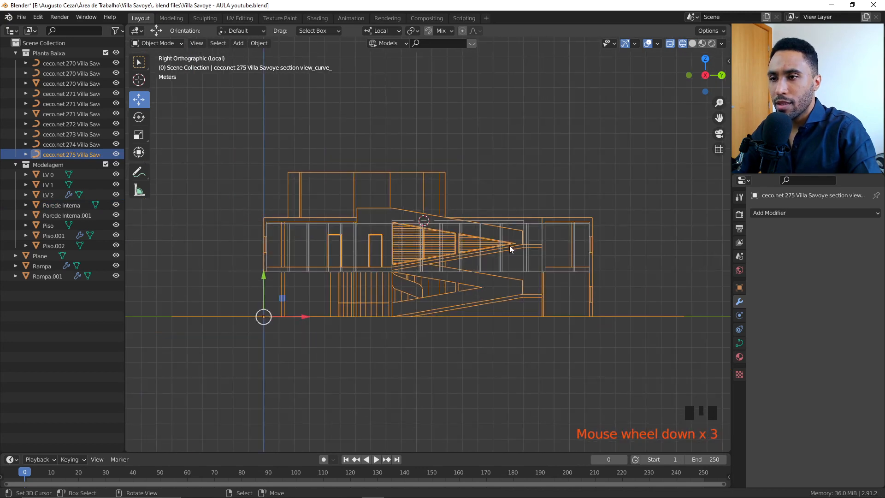
{"action": "middle_click_drag", "start_coordinate": [509, 245], "coordinate": [576, 278]}
- Edit Parede Interna in solid shading and select the short top end edge of the outer ramp wall
{"action": "key", "text": "z"}
{"action": "left_click", "coordinate": [591, 286]}
{"action": "right_click", "coordinate": [448, 272]}
{"action": "scroll", "coordinate": [448, 272], "scroll_direction": "up", "scroll_amount": 2}
{"action": "key", "text": "Tab"}
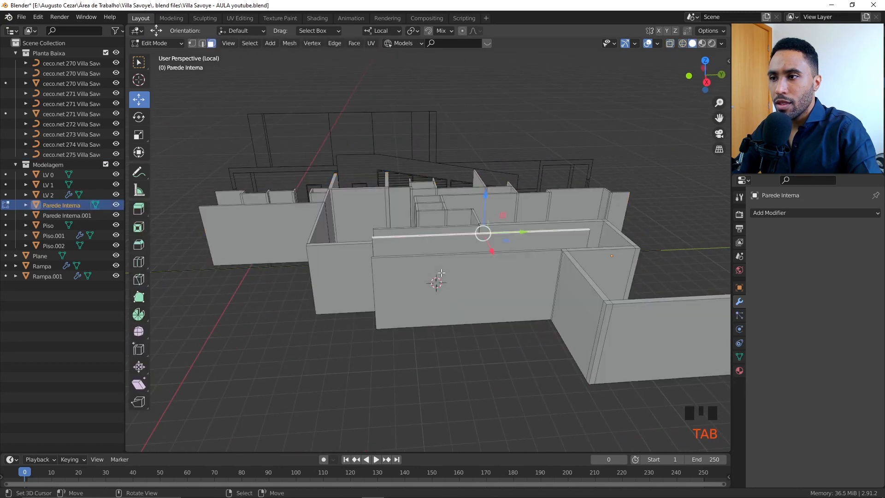
{"action": "middle_click_drag", "start_coordinate": [447, 272], "coordinate": [462, 250]}
{"action": "right_click", "coordinate": [462, 251]}
{"action": "key", "text": "2"}
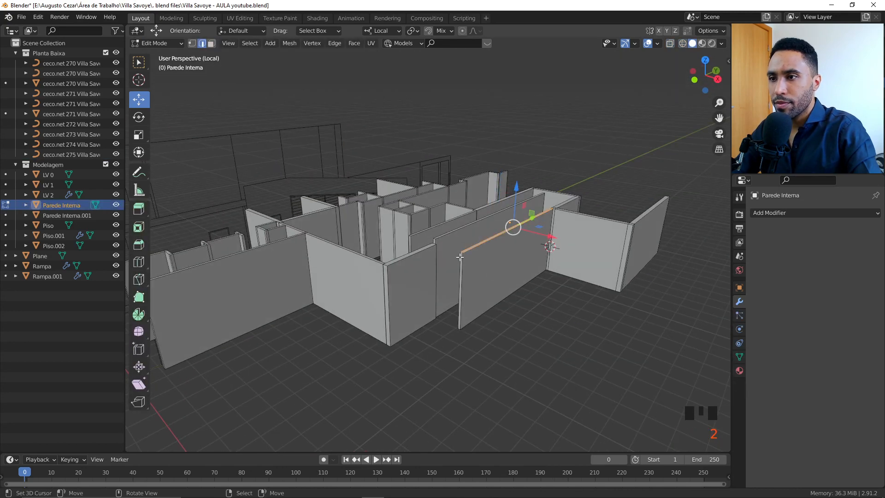
{"action": "right_click", "coordinate": [460, 265]}
{"action": "scroll", "coordinate": [488, 264], "scroll_direction": "up", "scroll_amount": 5}
{"action": "right_click", "coordinate": [579, 277]}
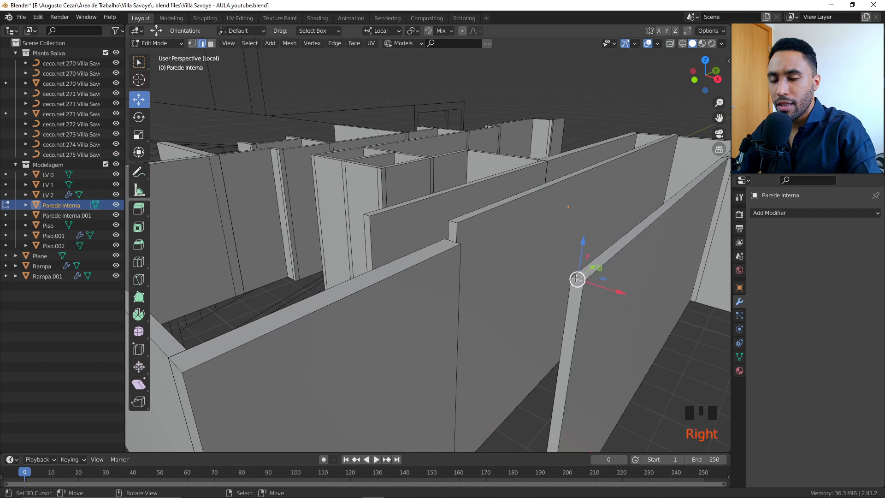
- Try to move the outer ramp wall's short top edge vertically against the section drawing in the right view
{"action": "key", "text": "KP_1"}
{"action": "scroll", "coordinate": [576, 277], "scroll_direction": "down", "scroll_amount": 4}
{"action": "key", "text": "KP_3"}
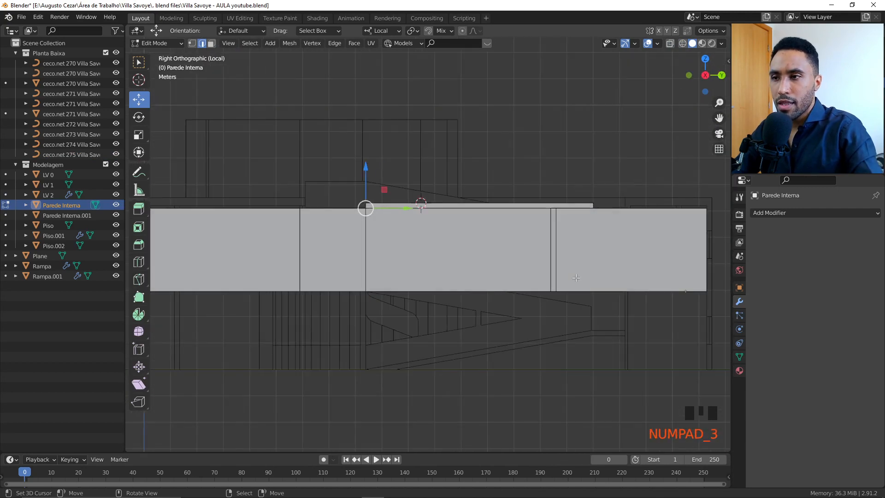
{"action": "key", "text": "alt+z"}
{"action": "scroll", "coordinate": [396, 146], "scroll_direction": "up", "scroll_amount": 2}
{"action": "left_click_drag", "start_coordinate": [339, 150], "coordinate": [339, 220]}
{"action": "scroll", "coordinate": [375, 212], "scroll_direction": "down", "scroll_amount": 3}
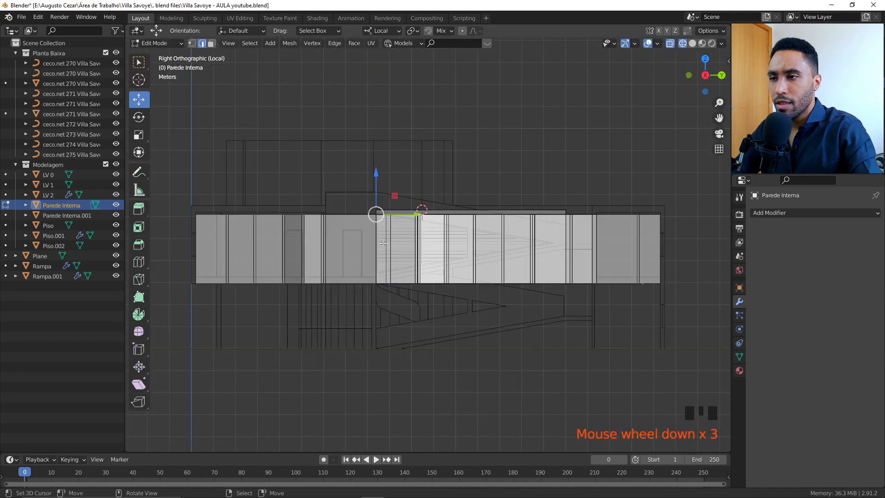
{"action": "middle_click_drag", "start_coordinate": [376, 212], "coordinate": [426, 256]}
{"action": "key", "text": "alt+z"}
{"action": "scroll", "coordinate": [428, 255], "scroll_direction": "up", "scroll_amount": 2}
{"action": "left_click_drag", "start_coordinate": [418, 240], "coordinate": [414, 317]}
{"action": "right_click", "coordinate": [413, 317]}
{"action": "key", "text": "KP_1"}
{"action": "key", "text": "z"}
{"action": "key", "text": "KP_6"}
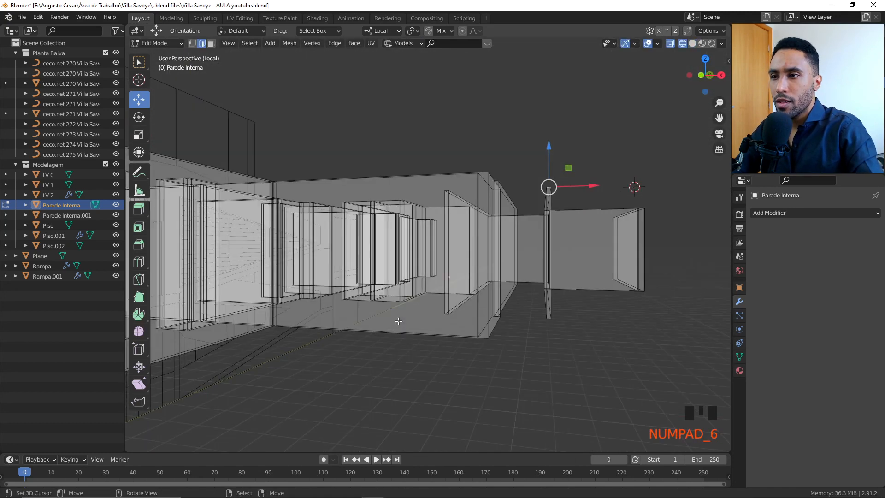
{"action": "key", "text": "KP_3"}
{"action": "scroll", "coordinate": [351, 203], "scroll_direction": "up", "scroll_amount": 2}
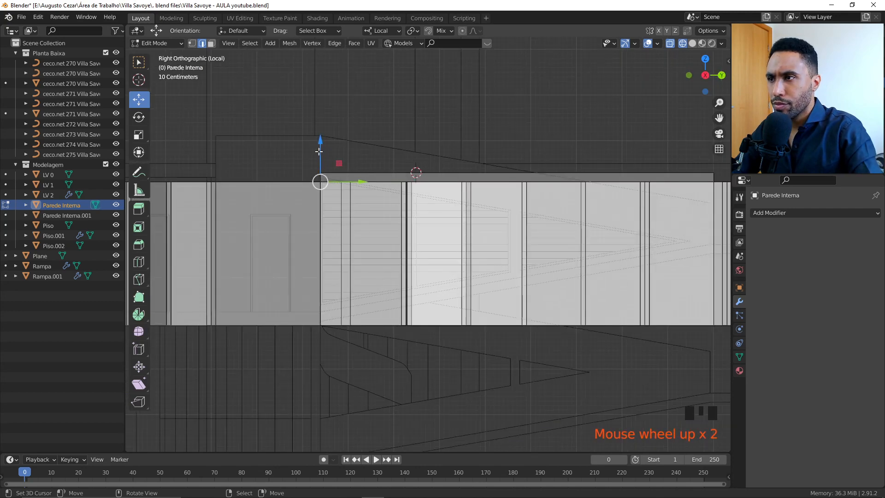
{"action": "left_click_drag", "start_coordinate": [319, 151], "coordinate": [352, 297]}
{"action": "key", "text": "Escape"}
- Select the whole outer ramp wall as linked geometry and hide all the other Parede Interna walls
{"action": "scroll", "coordinate": [352, 297], "scroll_direction": "down", "scroll_amount": 2}
{"action": "middle_click_drag", "start_coordinate": [352, 296], "coordinate": [514, 300]}
{"action": "key", "text": "KP_3"}
{"action": "scroll", "coordinate": [530, 295], "scroll_direction": "down", "scroll_amount": 3}
{"action": "scroll", "coordinate": [513, 300], "scroll_direction": "down", "scroll_amount": 2}
{"action": "key", "text": "ctrl+l"}
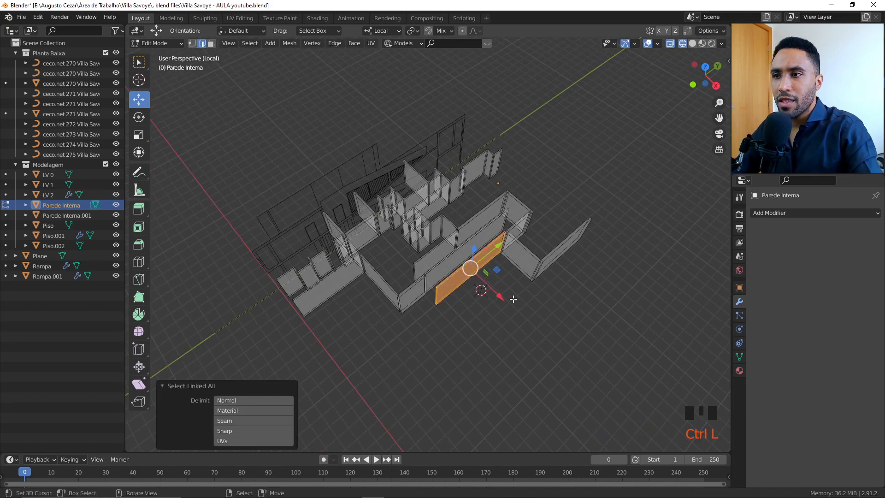
{"action": "key", "text": "ctrl+i"}
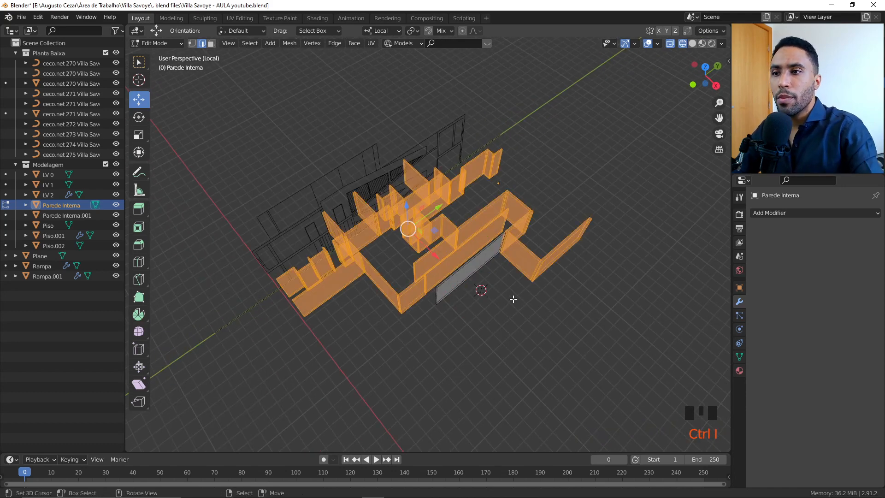
{"action": "key", "text": "h"}
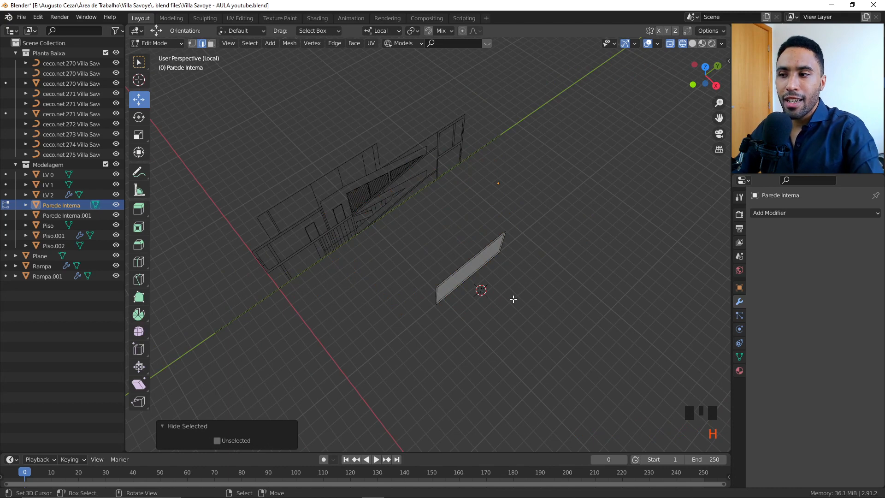
- Select the outer ramp wall's top edge at the ramp's low end in the right view and check the ramp parapet in the reference photos
{"action": "middle_click_drag", "start_coordinate": [502, 308], "coordinate": [442, 277]}
{"action": "scroll", "coordinate": [438, 272], "scroll_direction": "up", "scroll_amount": 2}
{"action": "key", "text": "KP_3"}
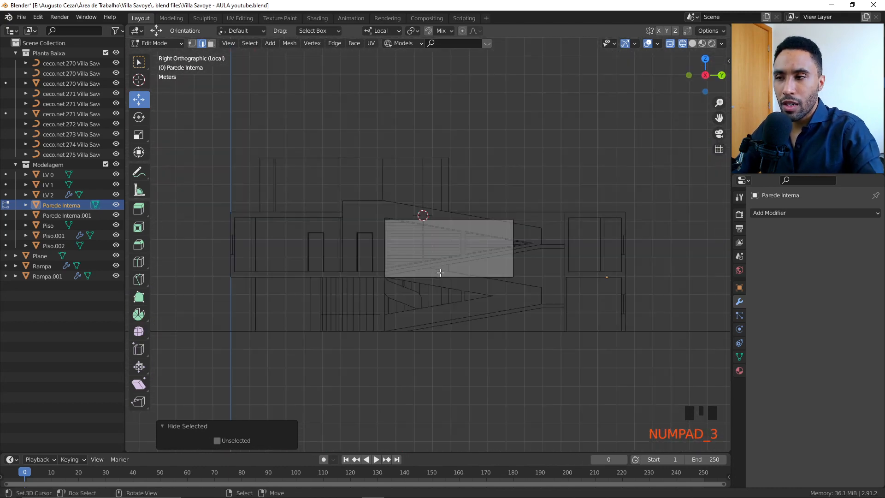
{"action": "scroll", "coordinate": [438, 274], "scroll_direction": "up", "scroll_amount": 4}
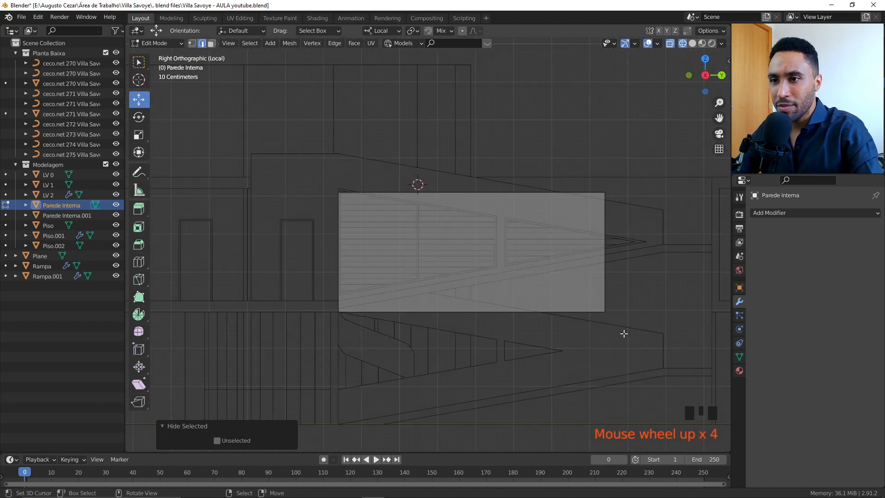
{"action": "scroll", "coordinate": [597, 304], "scroll_direction": "down", "scroll_amount": 2}
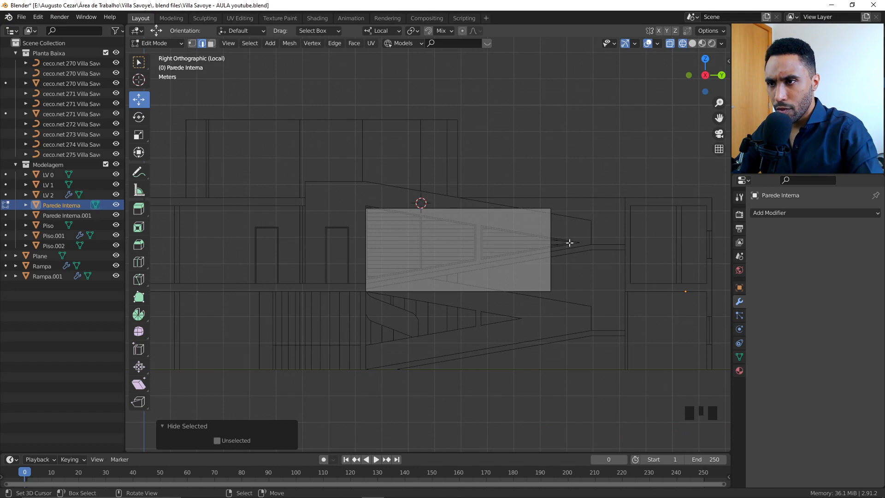
{"action": "left_click_drag", "start_coordinate": [334, 190], "coordinate": [393, 237]}
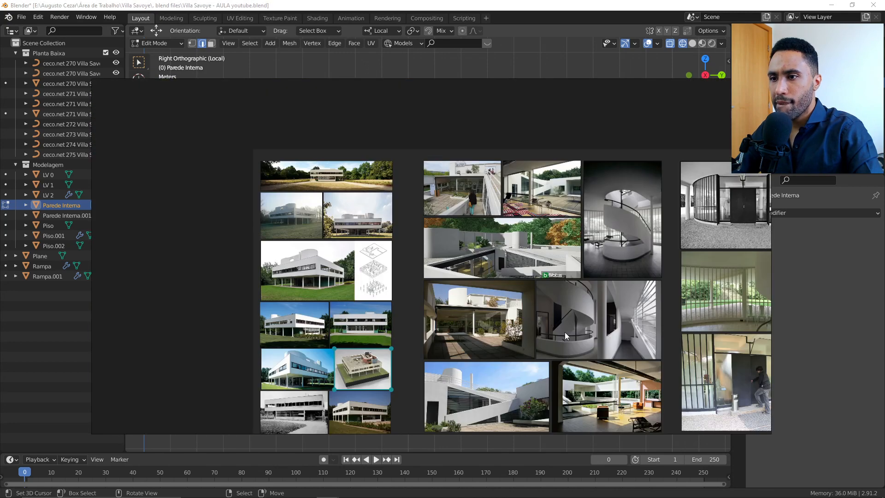
{"action": "scroll", "coordinate": [554, 229], "scroll_direction": "up", "scroll_amount": 3}
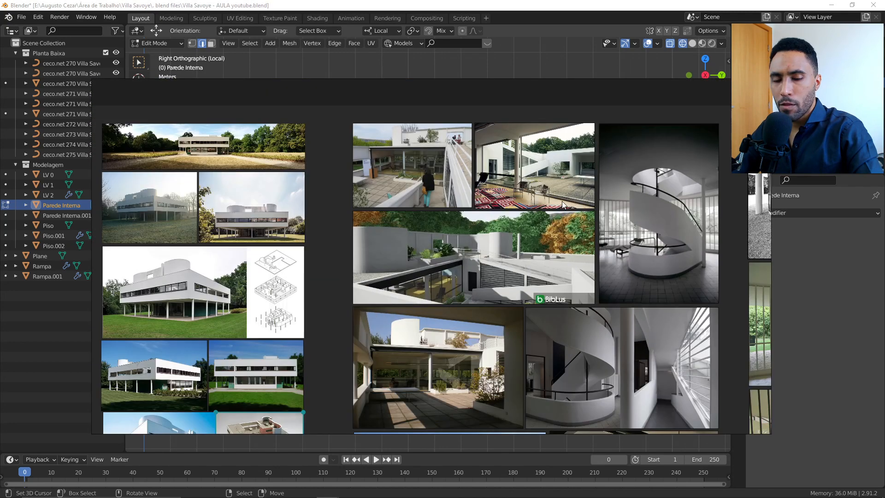
{"action": "scroll", "coordinate": [547, 161], "scroll_direction": "up", "scroll_amount": 4}
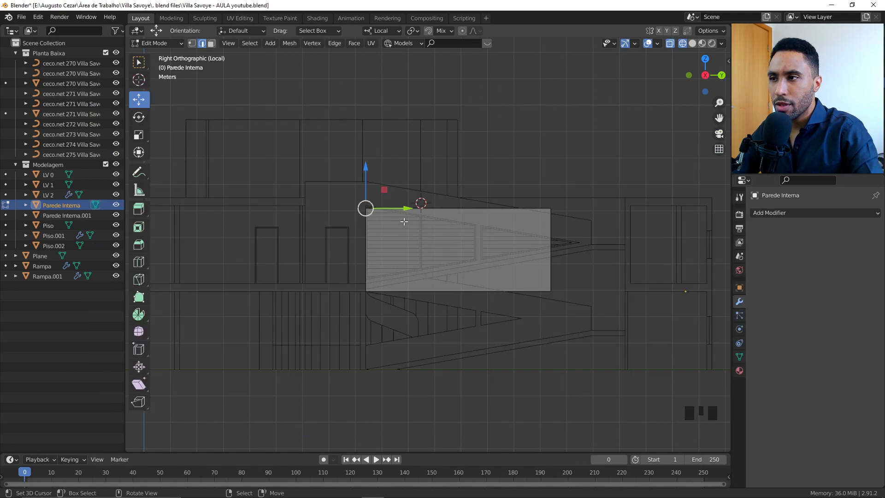
- Lower the selected top edge about 3.15 m to the wall's base and raise it 1 m along Z
{"action": "scroll", "coordinate": [434, 250], "scroll_direction": "down", "scroll_amount": 2}
{"action": "middle_click_drag", "start_coordinate": [435, 251], "coordinate": [460, 271]}
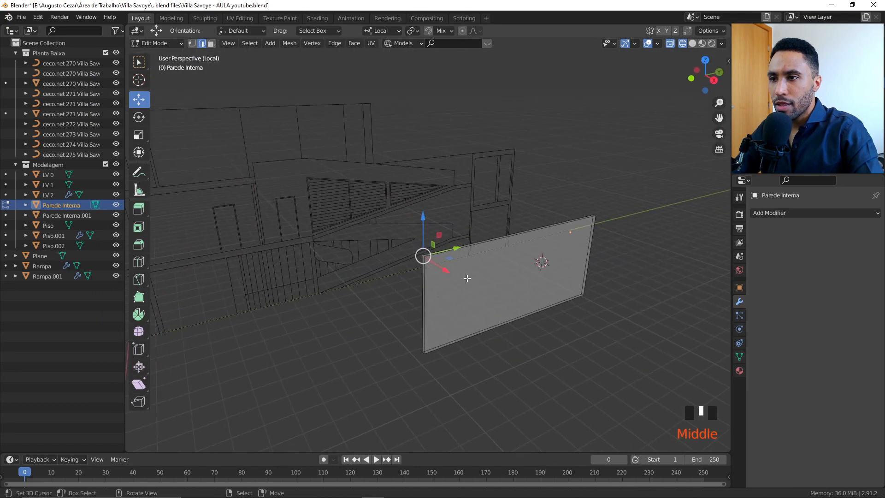
{"action": "key", "text": "KP_1"}
{"action": "key", "text": "KP_3"}
{"action": "left_click_drag", "start_coordinate": [365, 168], "coordinate": [365, 290]}
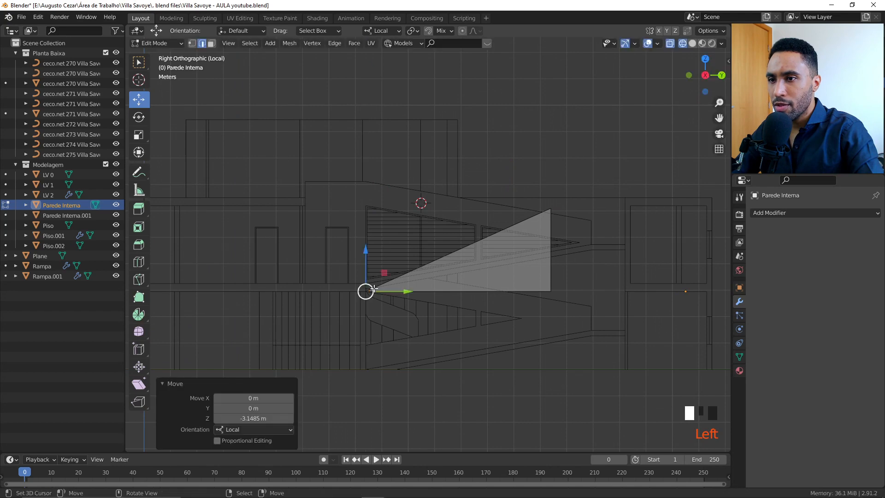
{"action": "scroll", "coordinate": [426, 320], "scroll_direction": "up", "scroll_amount": 2}
{"action": "key", "text": "g"}
{"action": "key", "text": "z"}
{"action": "key", "text": "1"}
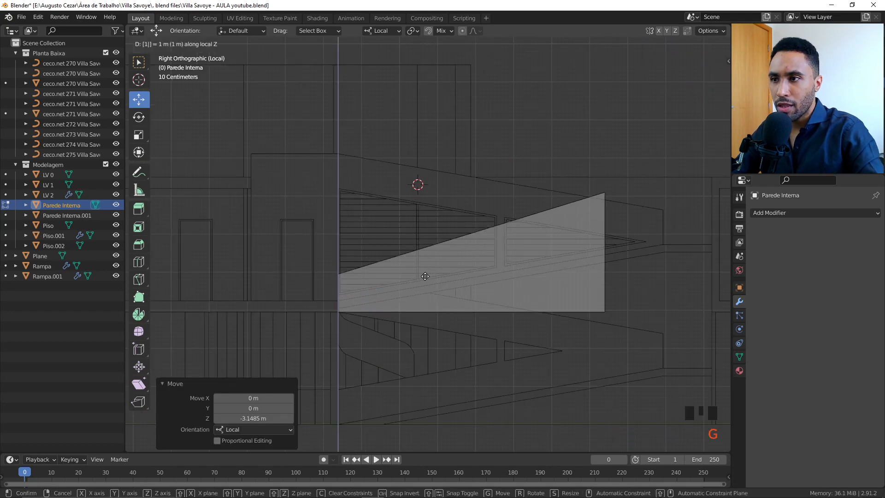
{"action": "key", "text": "Escape"}
- Raise the outer ramp wall's bottom edge at the ramp's high end 1 m along Z
{"action": "middle_click_drag", "start_coordinate": [424, 276], "coordinate": [448, 290]}
{"action": "key", "text": "Tab"}
{"action": "key", "text": "Tab"}
{"action": "key", "text": "KP_1"}
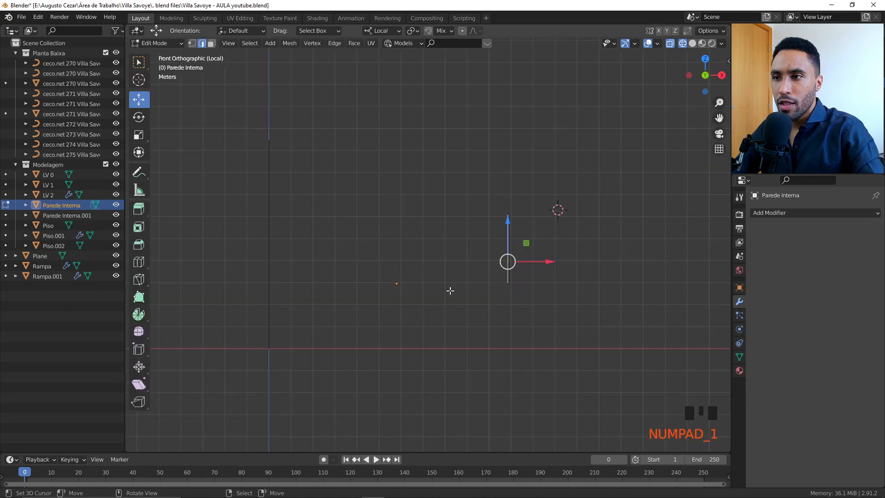
{"action": "key", "text": "KP_3"}
{"action": "left_click", "coordinate": [529, 282]}
{"action": "scroll", "coordinate": [567, 312], "scroll_direction": "up", "scroll_amount": 1}
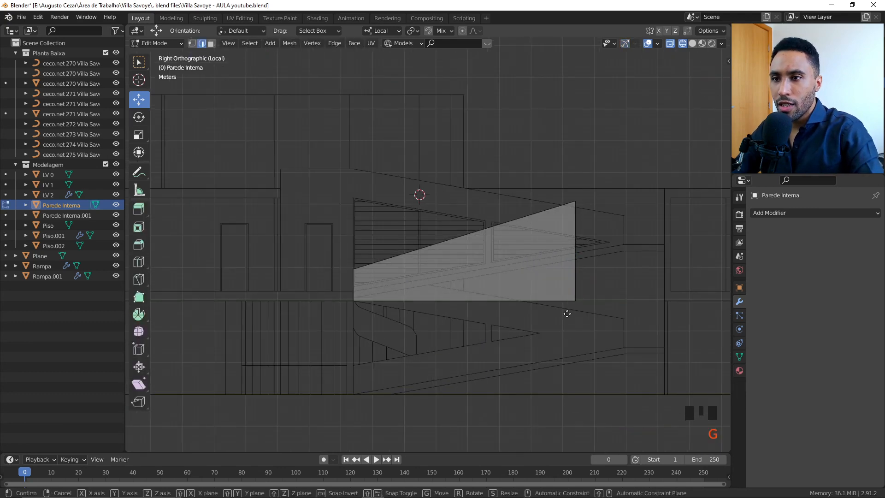
{"action": "key", "text": "g"}
{"action": "key", "text": "z"}
{"action": "key", "text": "z"}
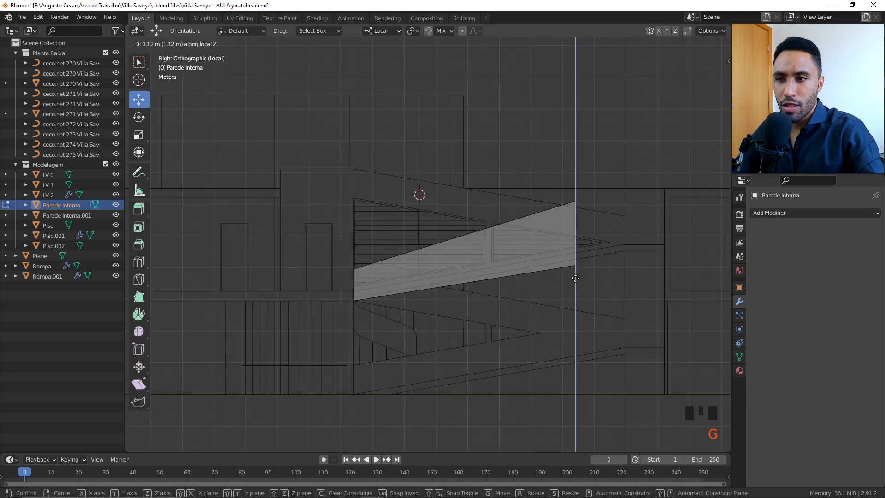
{"action": "key", "text": "1"}
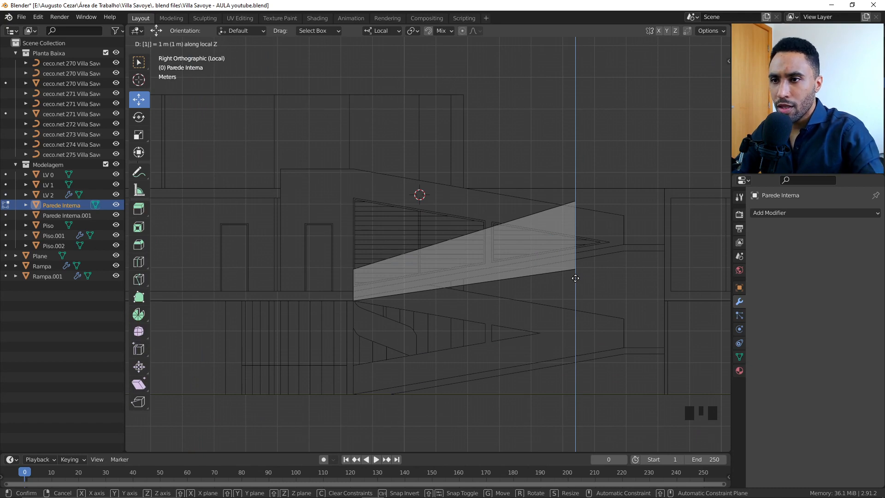
{"action": "key", "text": "Return"}
- Raise the high end's bottom edge a further 0.23 m or so along Z against the section drawing's ramp line
{"action": "middle_click_drag", "start_coordinate": [575, 271], "coordinate": [507, 275], "text": "shift"}
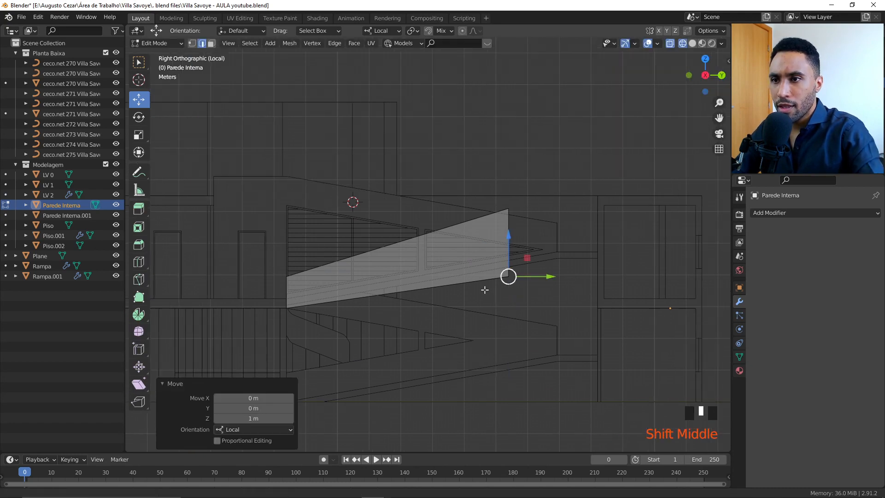
{"action": "scroll", "coordinate": [498, 286], "scroll_direction": "up", "scroll_amount": 3}
{"action": "left_click_drag", "start_coordinate": [493, 277], "coordinate": [498, 302]}
{"action": "scroll", "coordinate": [489, 300], "scroll_direction": "down", "scroll_amount": 2}
{"action": "middle_click_drag", "start_coordinate": [489, 299], "coordinate": [518, 300], "text": "shift"}
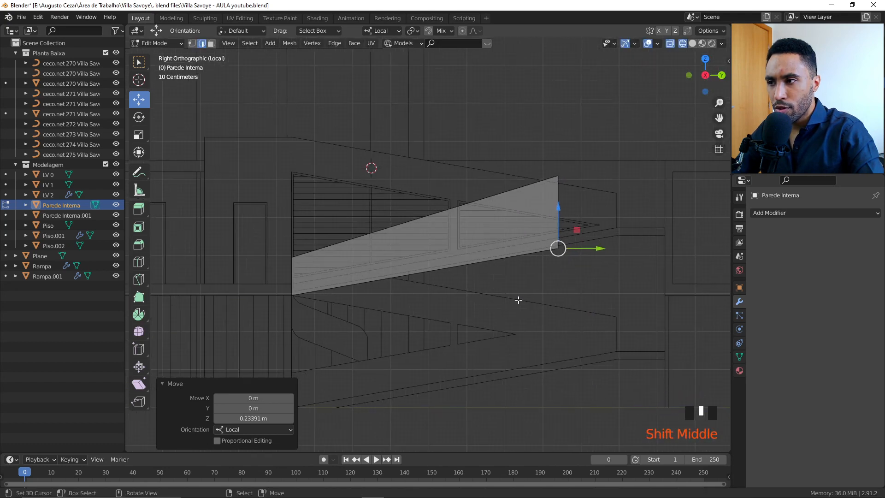
{"action": "scroll", "coordinate": [316, 327], "scroll_direction": "up", "scroll_amount": 2}
{"action": "scroll", "coordinate": [444, 289], "scroll_direction": "down", "scroll_amount": 3}
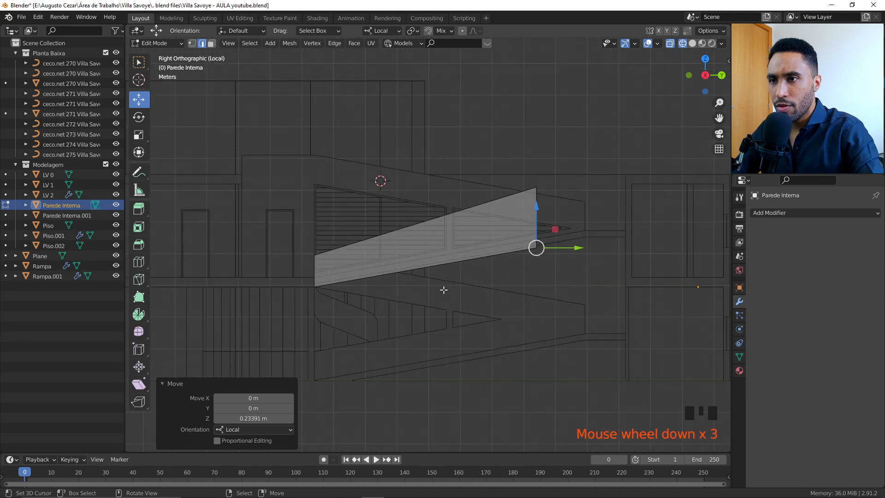
- Examine the sloped ramp wall in solid shading against the section curve and the other interior walls
{"action": "middle_click_drag", "start_coordinate": [487, 271], "coordinate": [554, 296]}
{"action": "scroll", "coordinate": [531, 297], "scroll_direction": "down", "scroll_amount": 2}
{"action": "key", "text": "KP_3"}
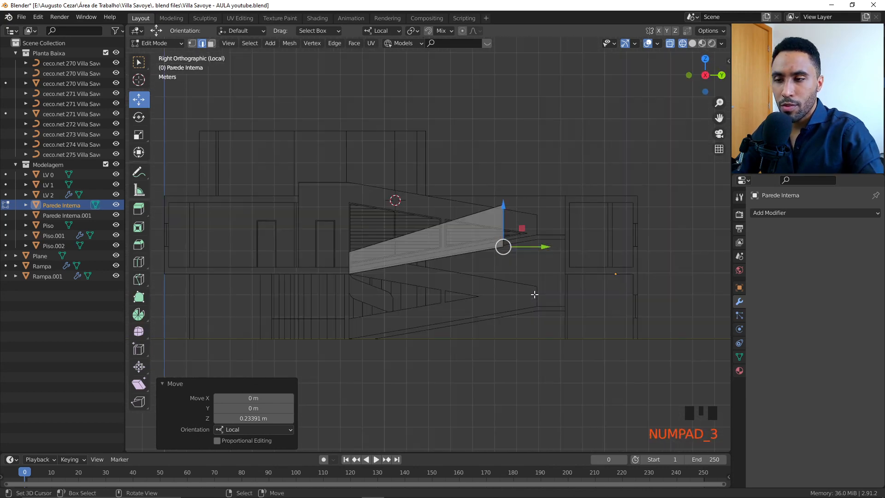
{"action": "scroll", "coordinate": [533, 294], "scroll_direction": "up", "scroll_amount": 3}
{"action": "left_click_drag", "start_coordinate": [558, 206], "coordinate": [560, 204]}
{"action": "middle_click_drag", "start_coordinate": [561, 204], "coordinate": [535, 244]}
{"action": "key", "text": "period"}
{"action": "scroll", "coordinate": [497, 278], "scroll_direction": "down", "scroll_amount": 4}
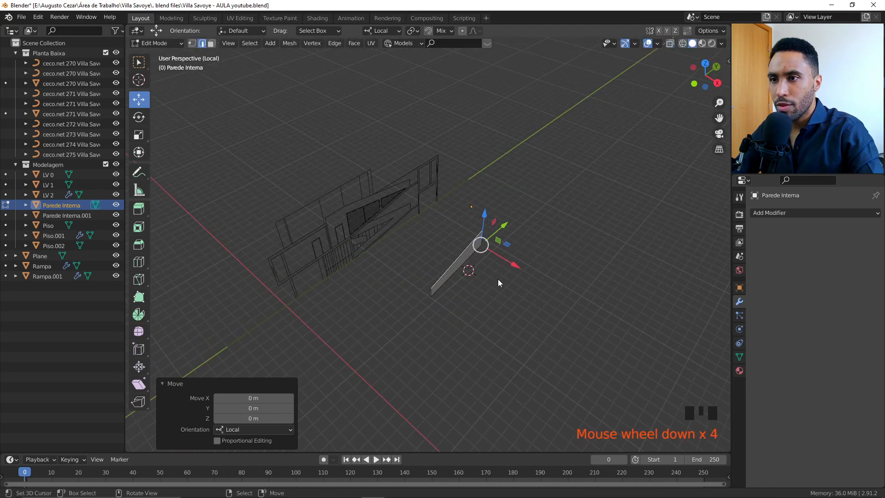
{"action": "key", "text": "Tab"}
{"action": "key", "text": "Tab"}
{"action": "middle_click_drag", "start_coordinate": [497, 278], "coordinate": [428, 210]}
{"action": "key", "text": "Tab"}
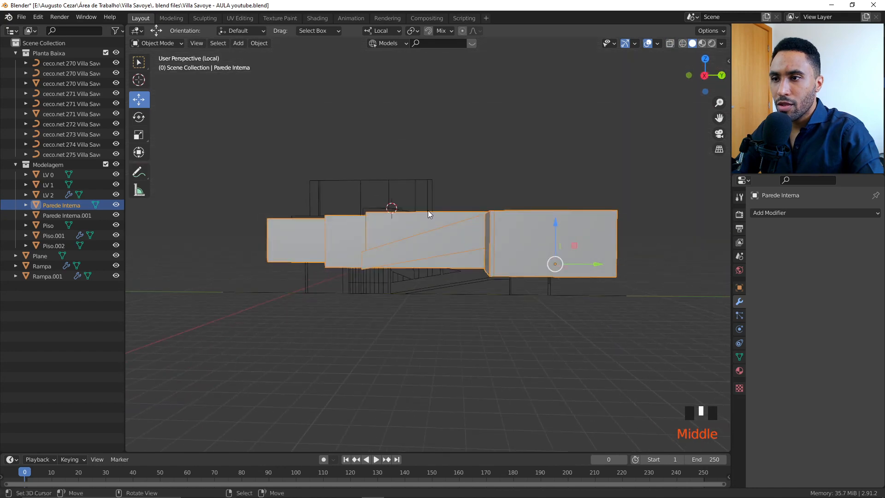
{"action": "key", "text": "Tab"}
- Raise the high end's bottom edge in two moves of about 0.59 m and 0.34 m along Z
{"action": "scroll", "coordinate": [427, 210], "scroll_direction": "up", "scroll_amount": 2}
{"action": "left_click_drag", "start_coordinate": [516, 209], "coordinate": [558, 180]}
{"action": "key", "text": "KP_3"}
{"action": "scroll", "coordinate": [558, 225], "scroll_direction": "up", "scroll_amount": 3}
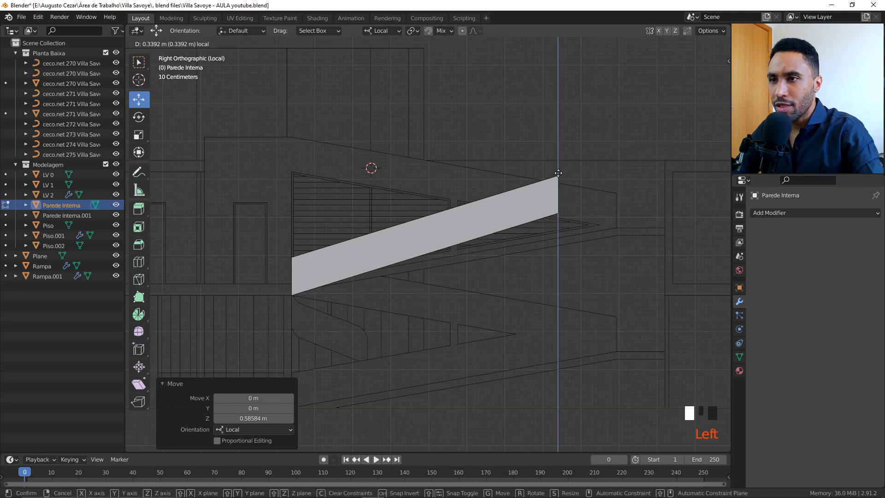
{"action": "left_click", "coordinate": [558, 172]}
- Delete the vertices along the ramp wall's sloped bottom edge, keeping its top edge
{"action": "key", "text": "alt+a"}
{"action": "left_click", "coordinate": [292, 295]}
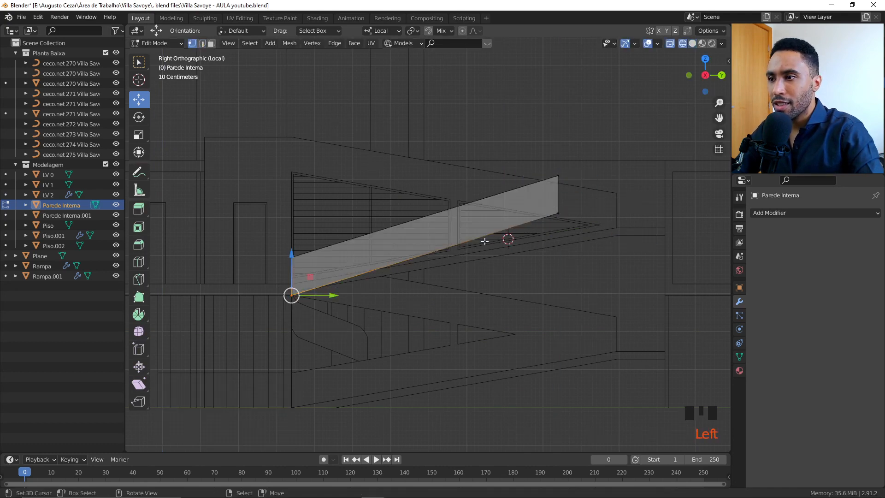
{"action": "left_click", "coordinate": [581, 230], "text": "shift"}
{"action": "key", "text": "x"}
{"action": "left_click", "coordinate": [588, 142]}
- Extrude the remaining sloped top geometry 1 m down along Z and recalculate the ramp wall's normals
{"action": "key", "text": "a"}
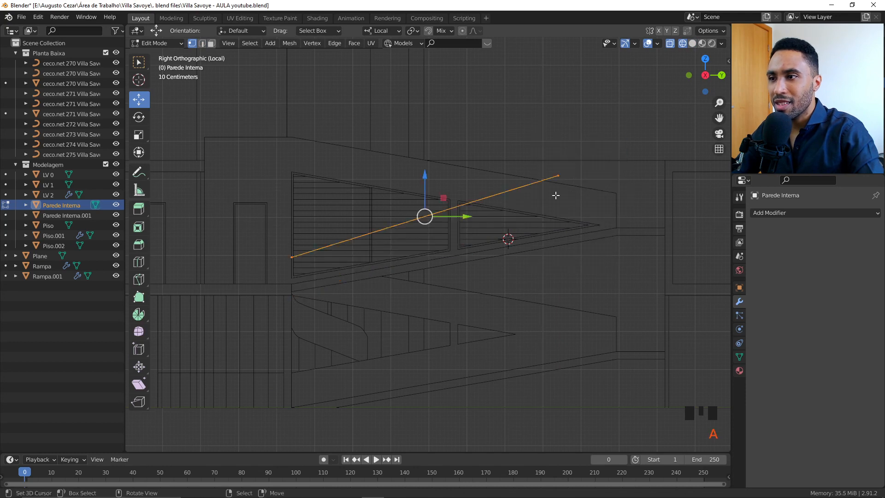
{"action": "key", "text": "e"}
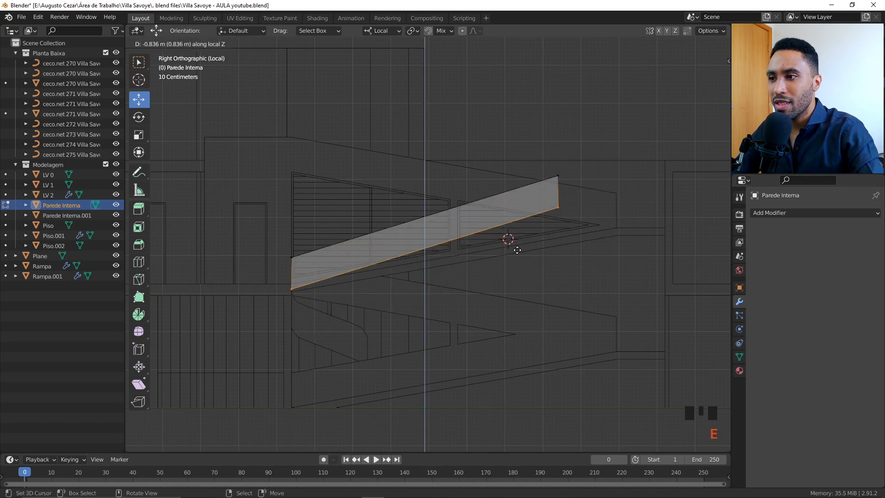
{"action": "type", "text": "1"}
{"action": "key", "text": "minus"}
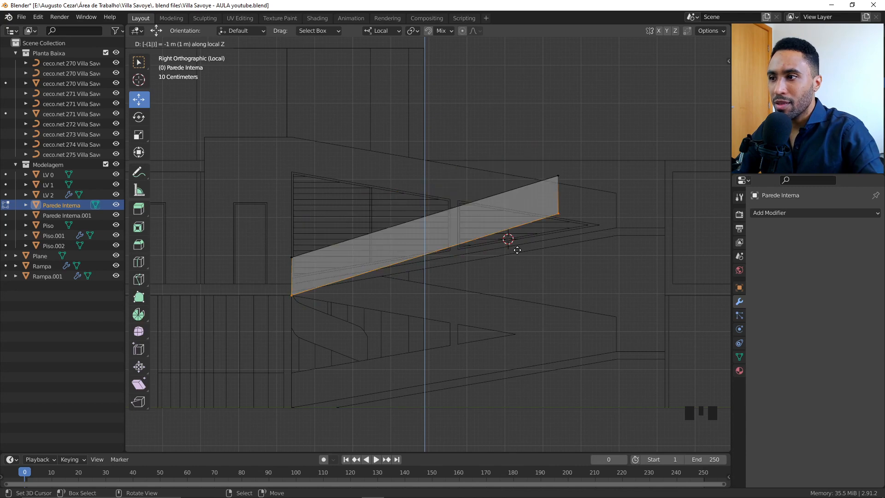
{"action": "key", "text": "Return"}
{"action": "key", "text": "a"}
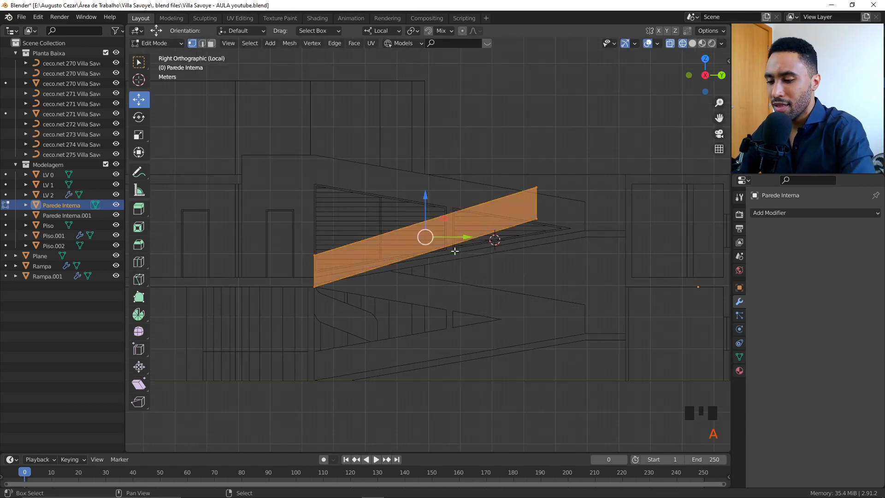
{"action": "key", "text": "shift+n"}
{"action": "middle_click_drag", "start_coordinate": [517, 250], "coordinate": [585, 292]}
{"action": "key", "text": "Tab"}
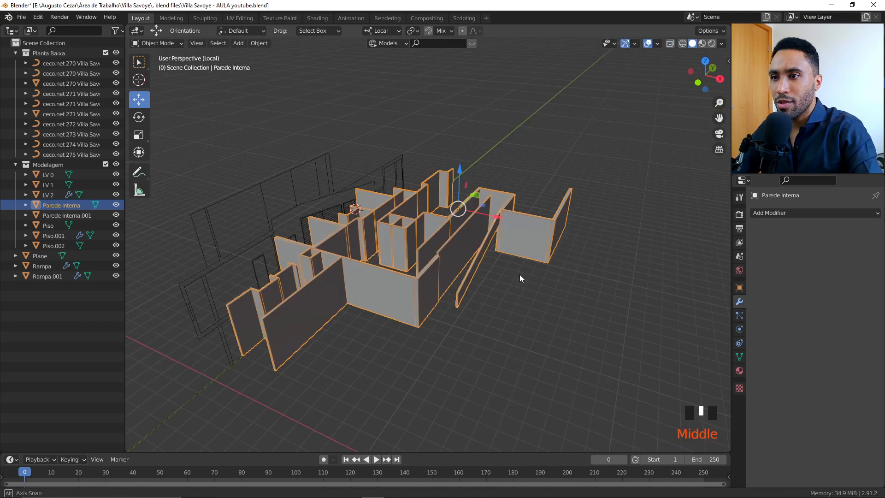
- Reveal all the hidden Parede Interna walls in Edit Mode and clear the selection
{"action": "middle_click_drag", "start_coordinate": [519, 274], "coordinate": [475, 284]}
{"action": "left_click", "coordinate": [432, 309]}
{"action": "right_click", "coordinate": [430, 250]}
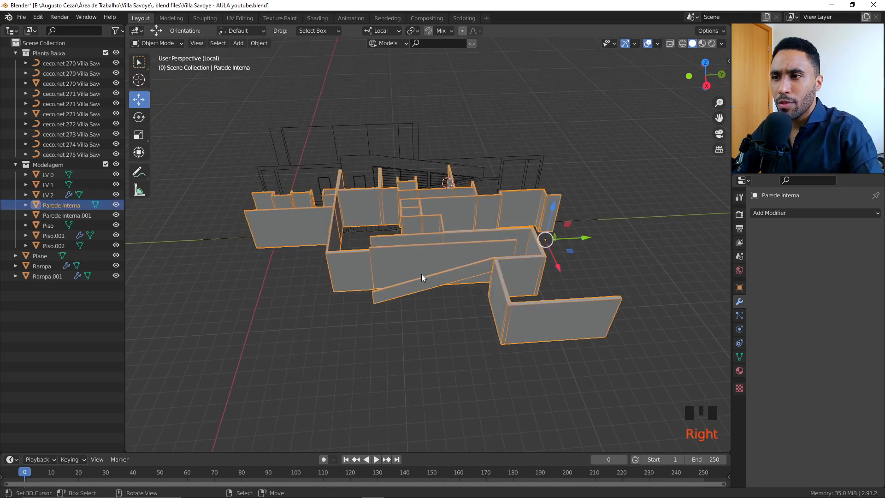
{"action": "middle_click_drag", "start_coordinate": [421, 273], "coordinate": [493, 271]}
{"action": "scroll", "coordinate": [493, 275], "scroll_direction": "up", "scroll_amount": 1}
{"action": "key", "text": "Tab"}
{"action": "scroll", "coordinate": [493, 271], "scroll_direction": "up", "scroll_amount": 1}
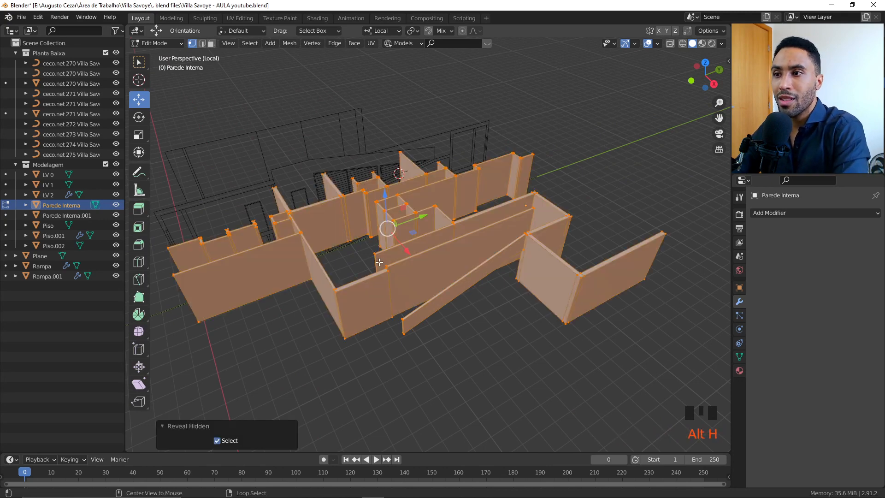
{"action": "key", "text": "alt+h"}
{"action": "key", "text": "alt+a"}
- Return to Object Mode and exit local view to check the sloped ramp wall within the full model
{"action": "mouse_move", "coordinate": [378, 262]}
{"action": "middle_mouse_down"}
{"action": "mouse_move", "coordinate": [387, 225]}
{"action": "mouse_move", "coordinate": [388, 259]}
{"action": "middle_mouse_up"}
{"action": "scroll", "coordinate": [388, 259], "scroll_direction": "down", "scroll_amount": 4}
{"action": "key", "text": "Tab"}
{"action": "key", "text": "alt+a"}
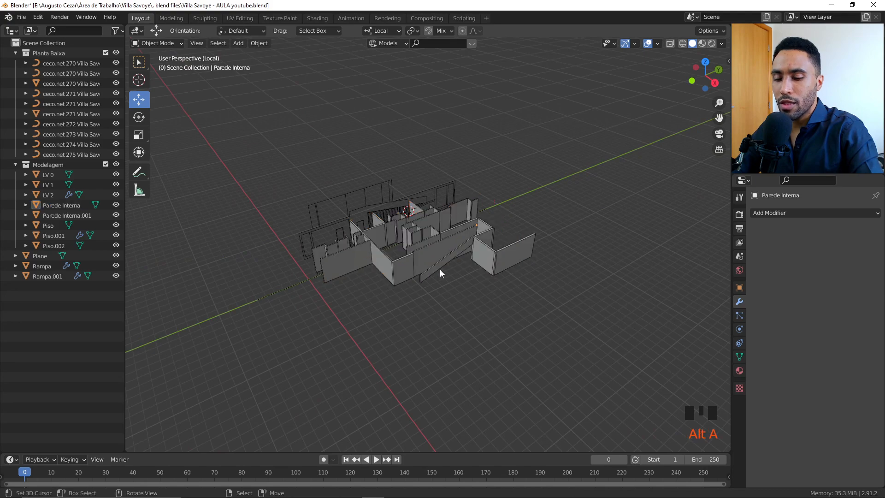
{"action": "key", "text": "KP_Divide"}
{"action": "middle_click_drag", "start_coordinate": [439, 269], "coordinate": [524, 336]}
{"action": "scroll", "coordinate": [438, 270], "scroll_direction": "up", "scroll_amount": 5}
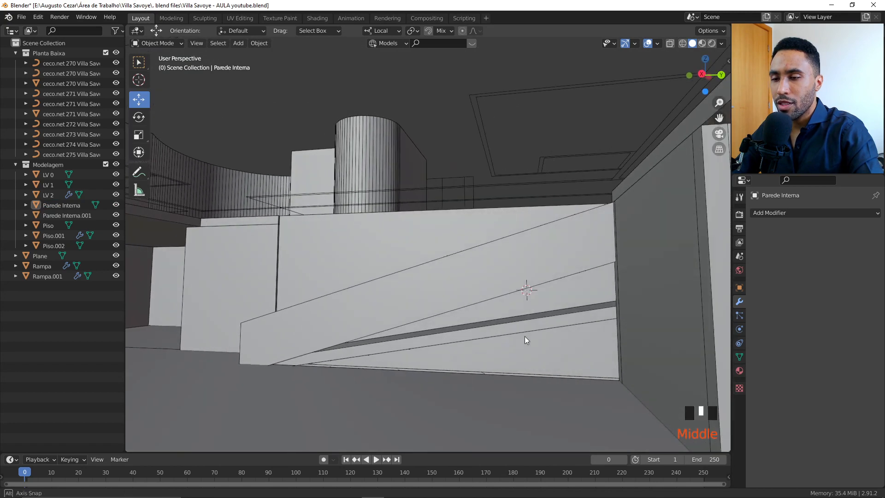
- Edit Parede Interna and select the whole sloped ramp wall as linked geometry
{"action": "left_click", "coordinate": [574, 243]}
{"action": "key", "text": "Tab"}
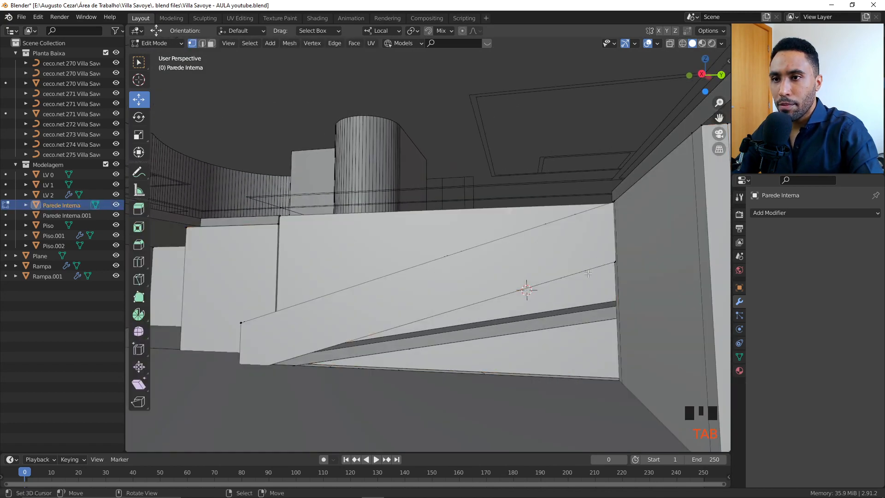
{"action": "left_click", "coordinate": [613, 261]}
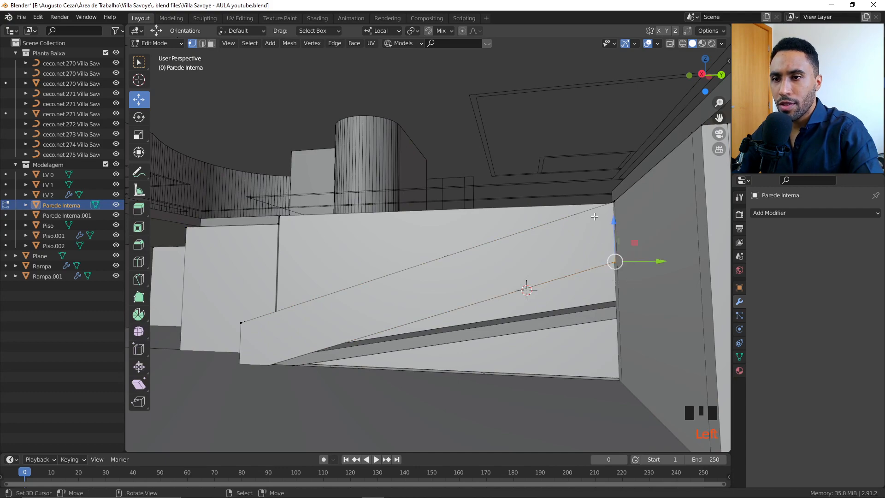
{"action": "key", "text": "ctrl+l"}
{"action": "middle_click_drag", "start_coordinate": [594, 216], "coordinate": [670, 261]}
- Box-deselect the lower end of the sloped ramp wall in wireframe, keeping only its upper-end vertices selected, and return to solid shading
{"action": "key", "text": "z"}
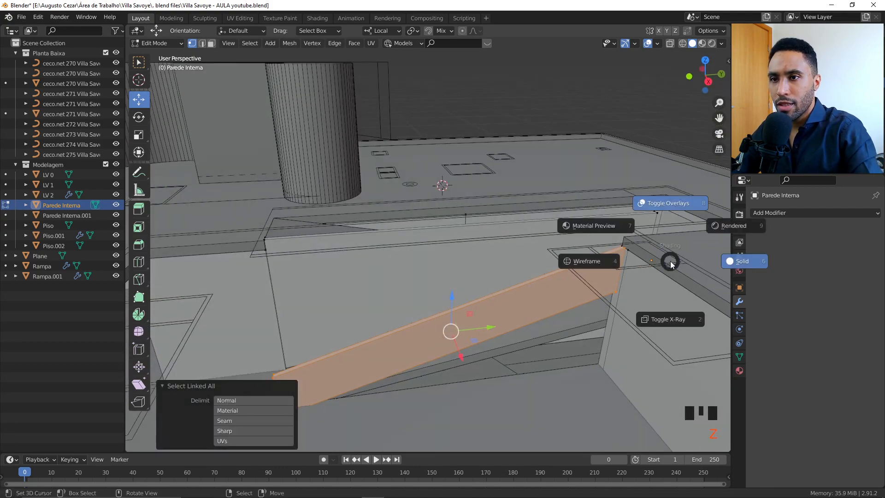
{"action": "left_click", "coordinate": [586, 261]}
{"action": "middle_click_drag", "start_coordinate": [566, 261], "coordinate": [576, 286]}
{"action": "scroll", "coordinate": [461, 323], "scroll_direction": "down", "scroll_amount": 3}
{"action": "key", "text": "b"}
{"action": "left_click_drag", "start_coordinate": [322, 386], "coordinate": [224, 322]}
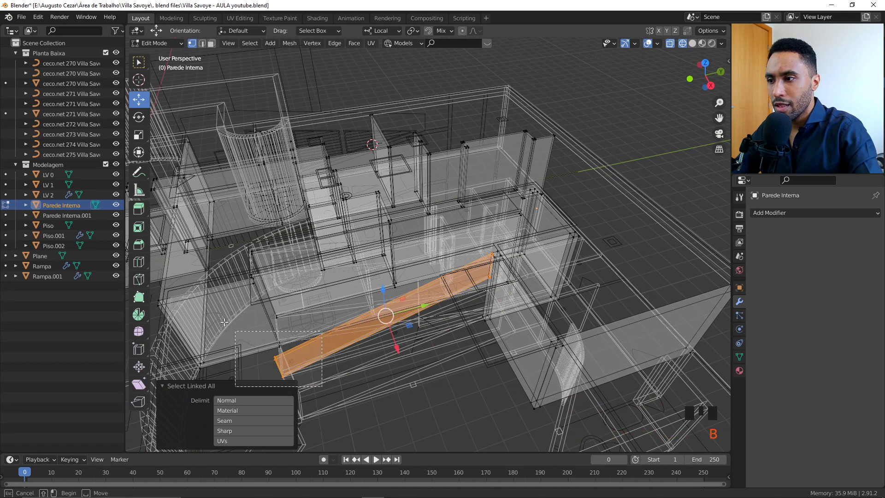
{"action": "key", "text": "z"}
{"action": "left_click", "coordinate": [465, 352]}
{"action": "scroll", "coordinate": [499, 227], "scroll_direction": "up", "scroll_amount": 8}
{"action": "key", "text": "g"}
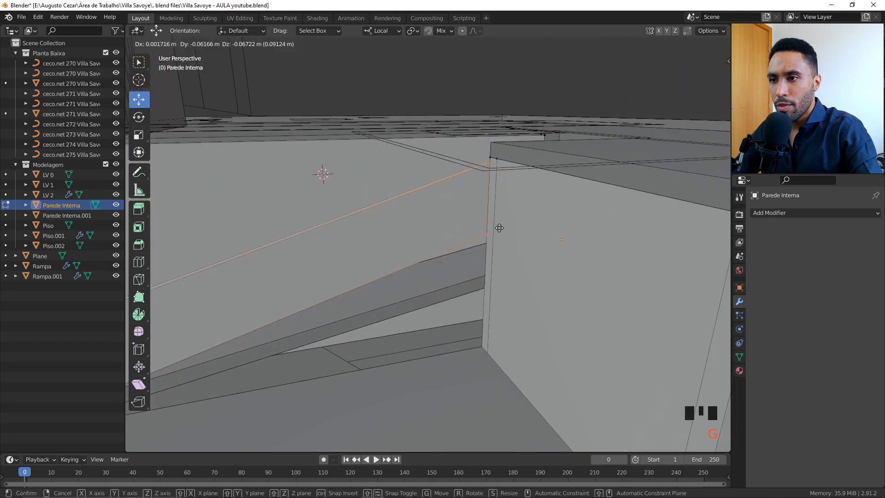
{"action": "left_click", "coordinate": [480, 285]}
{"action": "scroll", "coordinate": [490, 259], "scroll_direction": "up", "scroll_amount": 3}
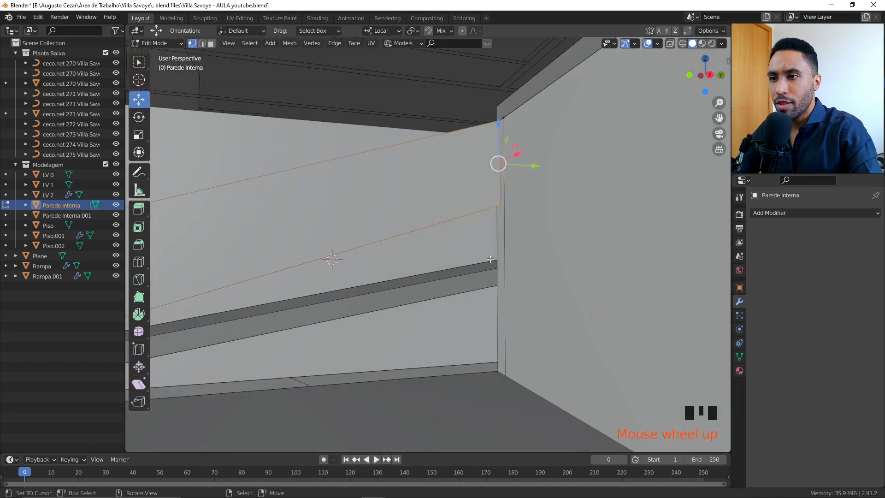
- Try to lower the ramp wall's selected upper end about 1.4 m along its local Z axis
{"action": "left_click", "coordinate": [415, 30]}
{"action": "left_click", "coordinate": [446, 29]}
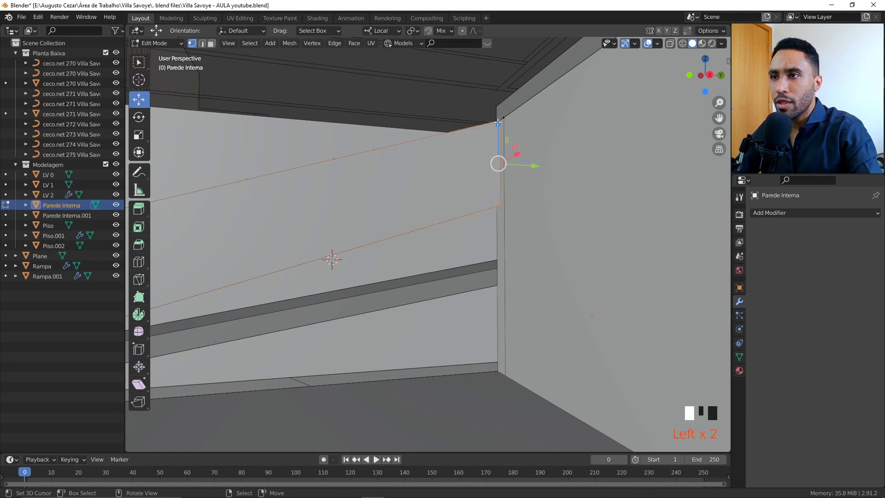
{"action": "left_click_drag", "start_coordinate": [491, 119], "coordinate": [491, 253]}
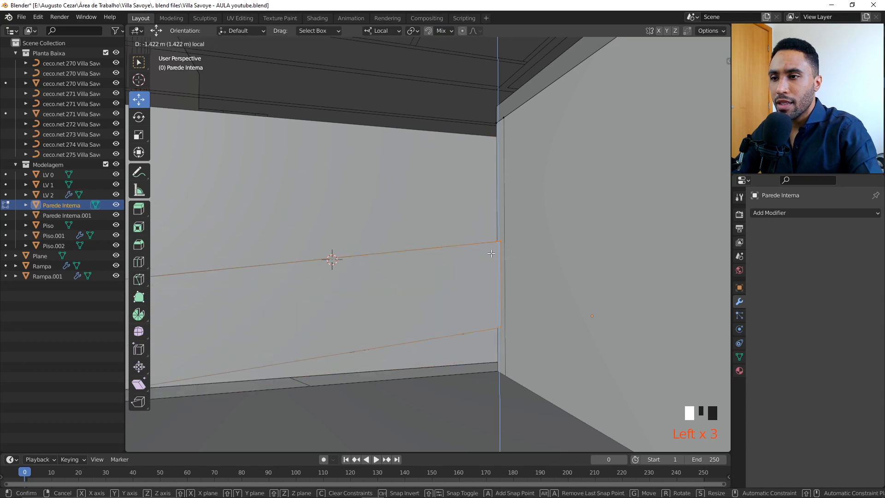
- Isolate Parede Interna together with Rampa in local view and make Parede Interna the active object
{"action": "middle_click_drag", "start_coordinate": [491, 253], "coordinate": [475, 261]}
{"action": "key", "text": "Tab"}
{"action": "left_click", "coordinate": [466, 267], "text": "shift"}
{"action": "key", "text": "KP_Divide"}
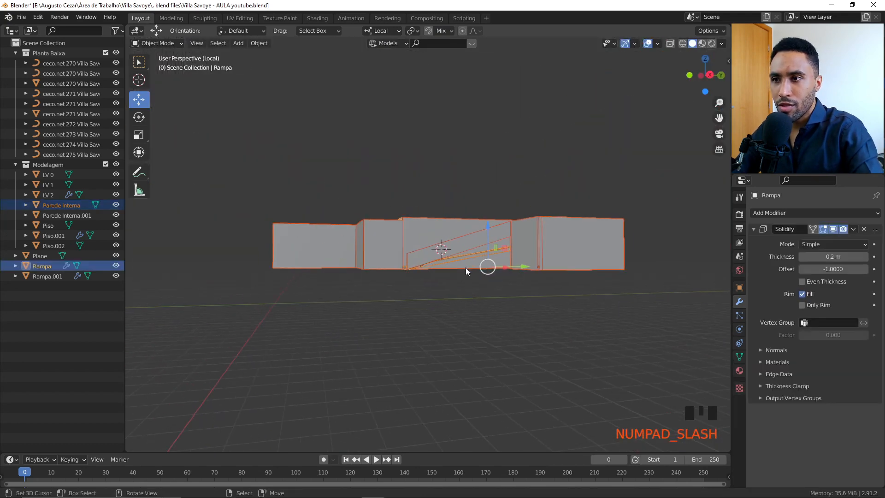
{"action": "scroll", "coordinate": [526, 275], "scroll_direction": "up", "scroll_amount": 2}
{"action": "right_click", "coordinate": [529, 240]}
- Edit Parede Interna and hide all of its geometry except the linked sloped ramp wall
{"action": "key", "text": "Tab"}
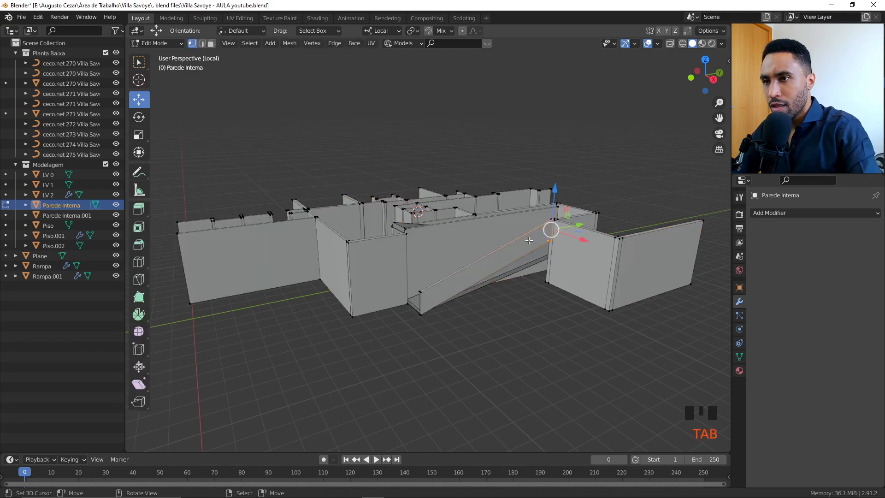
{"action": "key", "text": "ctrl+l"}
{"action": "key", "text": "ctrl+i"}
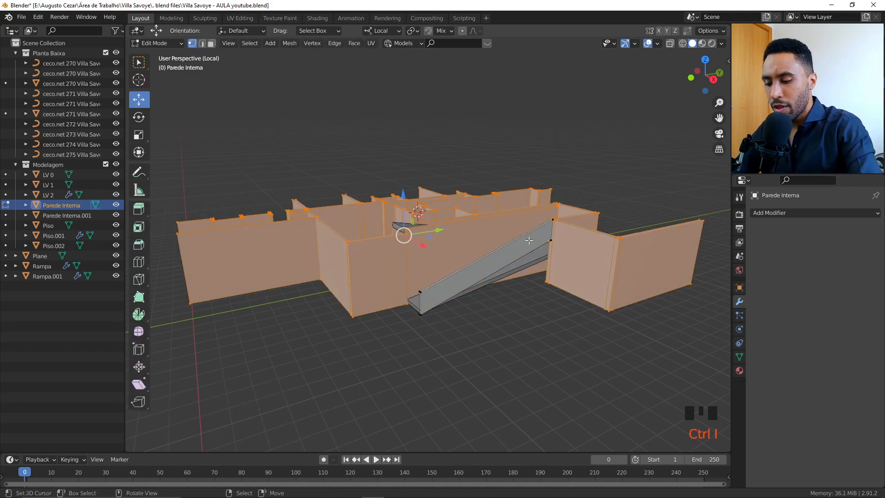
{"action": "key", "text": "h"}
{"action": "scroll", "coordinate": [529, 240], "scroll_direction": "up", "scroll_amount": 2}
{"action": "middle_click_drag", "start_coordinate": [452, 270], "coordinate": [369, 234]}
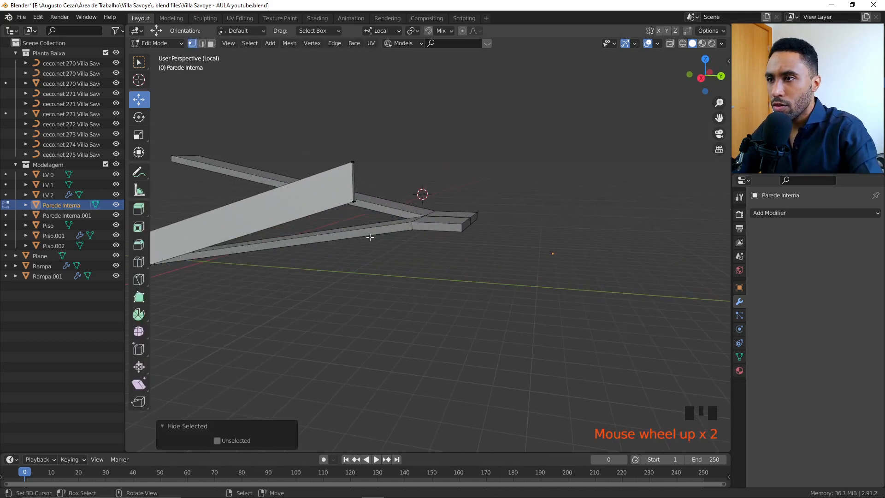
- Lower the upper end of the sloped ramp wall about 0.91 m along local Z
{"action": "left_click", "coordinate": [360, 195]}
{"action": "scroll", "coordinate": [415, 189], "scroll_direction": "up", "scroll_amount": 1}
{"action": "left_click_drag", "start_coordinate": [433, 145], "coordinate": [425, 262]}
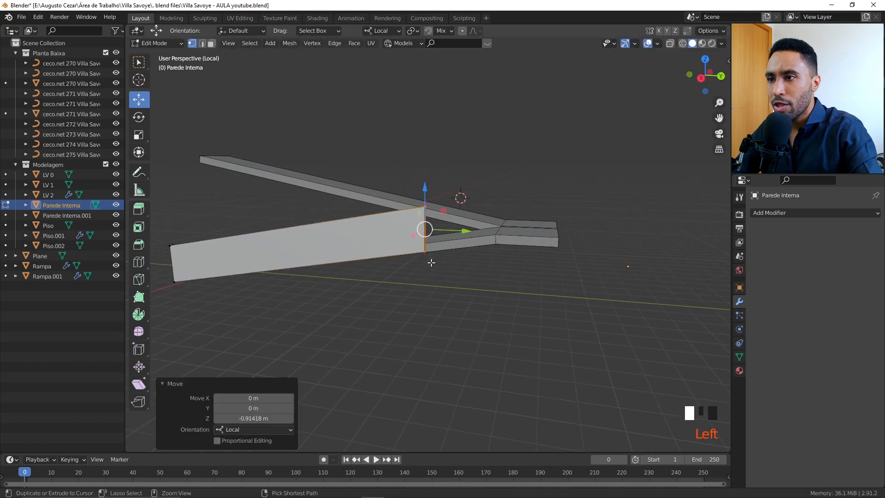
- Nudge the wall's upper end further down along local Z to align its bottom corner with the ramp's edge
{"action": "middle_click_drag", "start_coordinate": [424, 262], "coordinate": [610, 330]}
{"action": "scroll", "coordinate": [487, 329], "scroll_direction": "up", "scroll_amount": 5}
{"action": "middle_click_drag", "start_coordinate": [486, 329], "coordinate": [485, 348]}
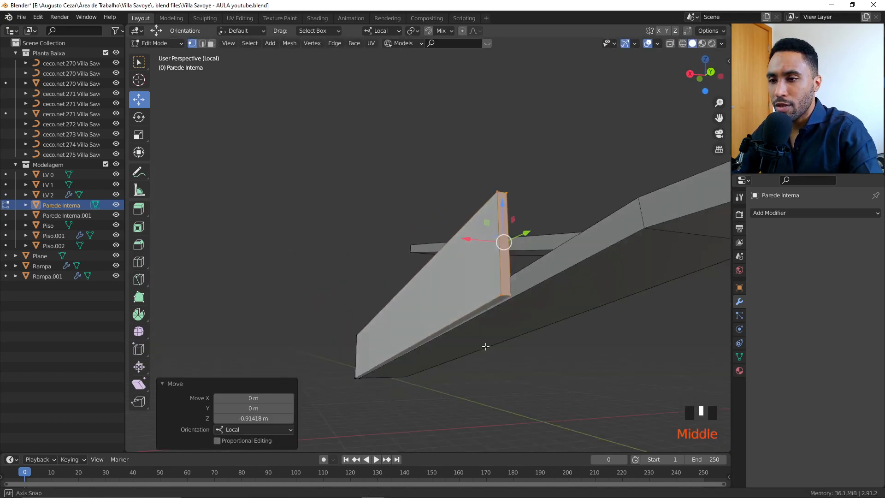
{"action": "scroll", "coordinate": [513, 281], "scroll_direction": "up", "scroll_amount": 1}
{"action": "middle_click_drag", "start_coordinate": [514, 281], "coordinate": [490, 221]}
{"action": "key", "text": "g"}
{"action": "key", "text": "z"}
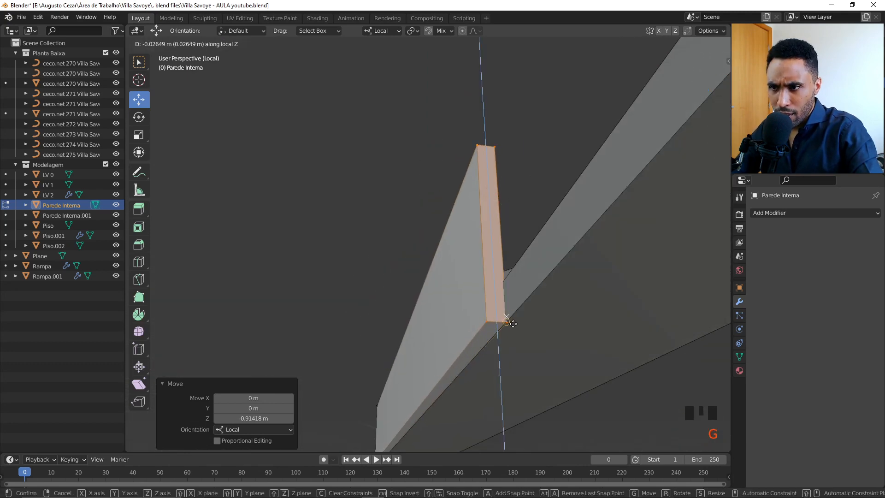
{"action": "left_click", "coordinate": [510, 327]}
- Reveal the hidden Parede Interna walls and exit local view in Object Mode
{"action": "middle_click_drag", "start_coordinate": [502, 328], "coordinate": [556, 355]}
{"action": "scroll", "coordinate": [533, 311], "scroll_direction": "down", "scroll_amount": 7}
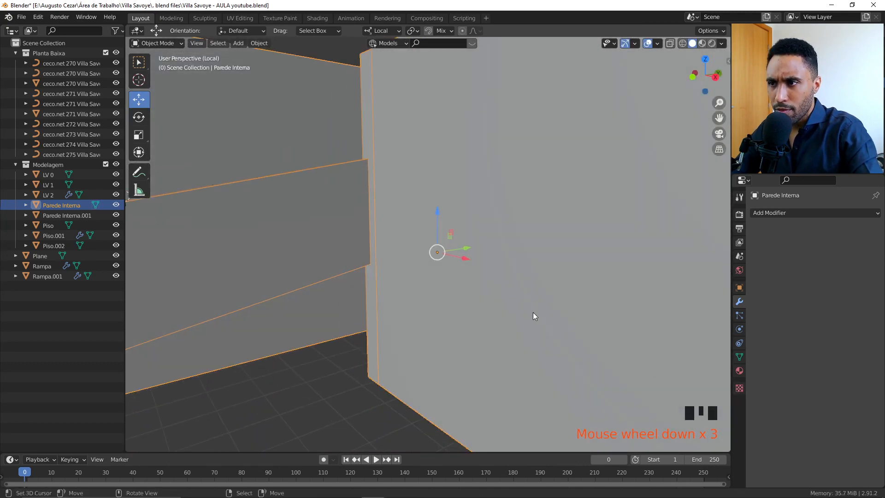
{"action": "key", "text": "Tab"}
{"action": "key", "text": "alt+h"}
{"action": "key", "text": "Tab"}
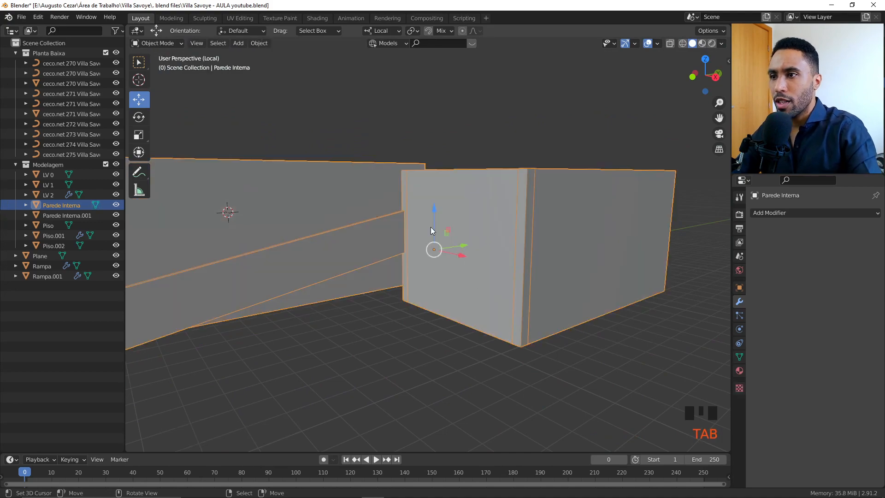
{"action": "middle_click_drag", "start_coordinate": [430, 227], "coordinate": [456, 251]}
{"action": "key", "text": "KP_Divide"}
{"action": "scroll", "coordinate": [455, 248], "scroll_direction": "down", "scroll_amount": 3}
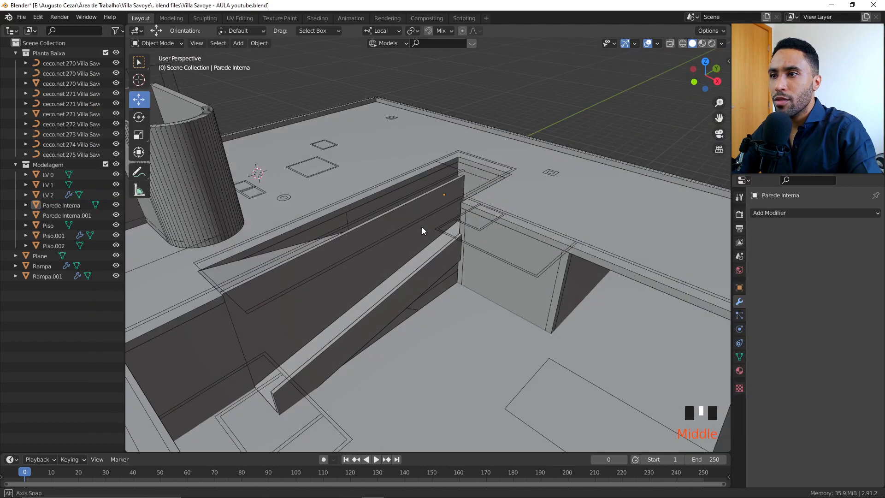
- Edit Parede Interna and lower the far top corner of the wall between the ramps about 1.65 m along local Z in right view
{"action": "left_click", "coordinate": [424, 200]}
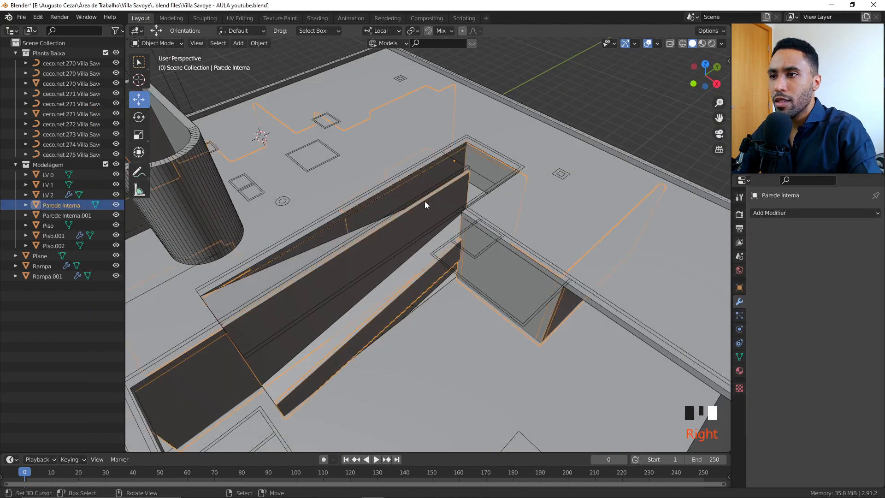
{"action": "middle_click_drag", "start_coordinate": [425, 201], "coordinate": [546, 181], "text": "shift"}
{"action": "key", "text": "Tab"}
{"action": "left_click", "coordinate": [559, 178]}
{"action": "key", "text": "KP_3"}
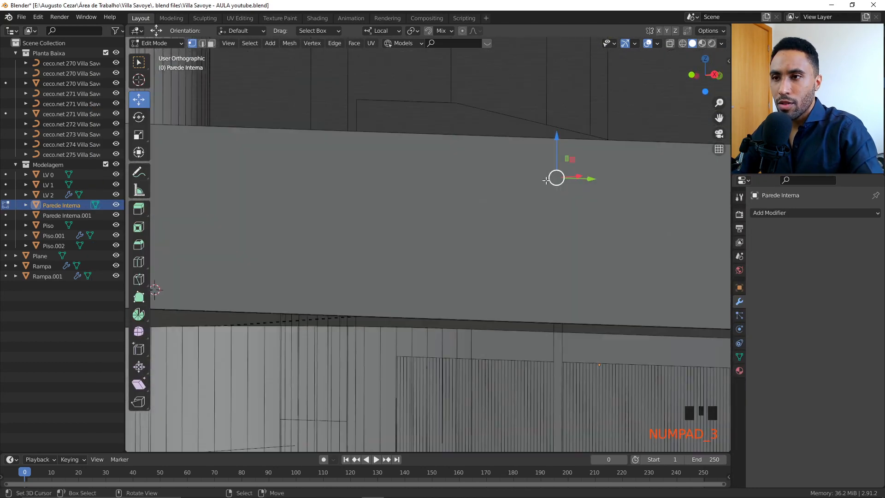
{"action": "scroll", "coordinate": [546, 181], "scroll_direction": "down", "scroll_amount": 3}
{"action": "key", "text": "z"}
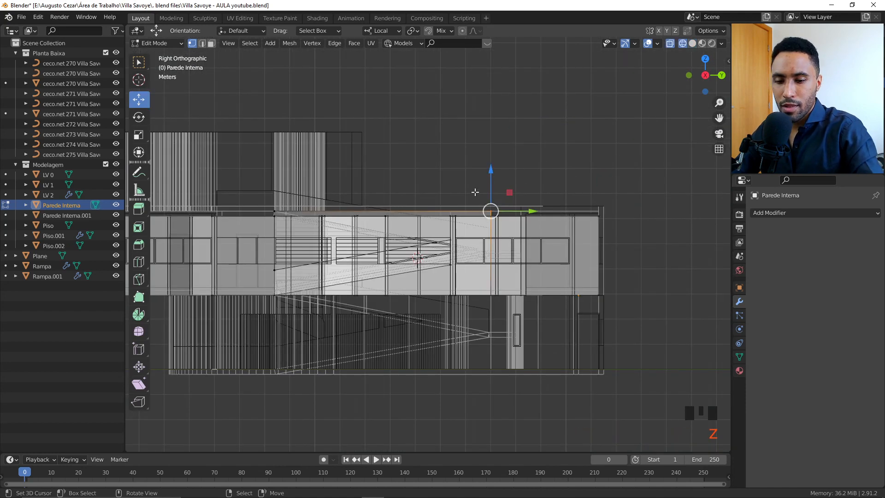
{"action": "scroll", "coordinate": [474, 192], "scroll_direction": "up", "scroll_amount": 3}
{"action": "left_click_drag", "start_coordinate": [535, 149], "coordinate": [527, 217]}
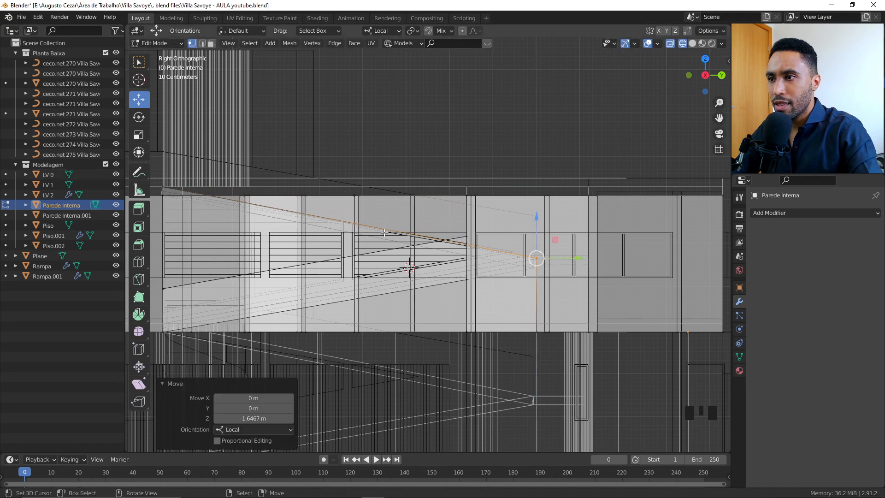
- Switch back to solid shading, check the newly sloped wall, and return to Object Mode with nothing selected
{"action": "middle_click_drag", "start_coordinate": [534, 234], "coordinate": [544, 271]}
{"action": "key", "text": "z"}
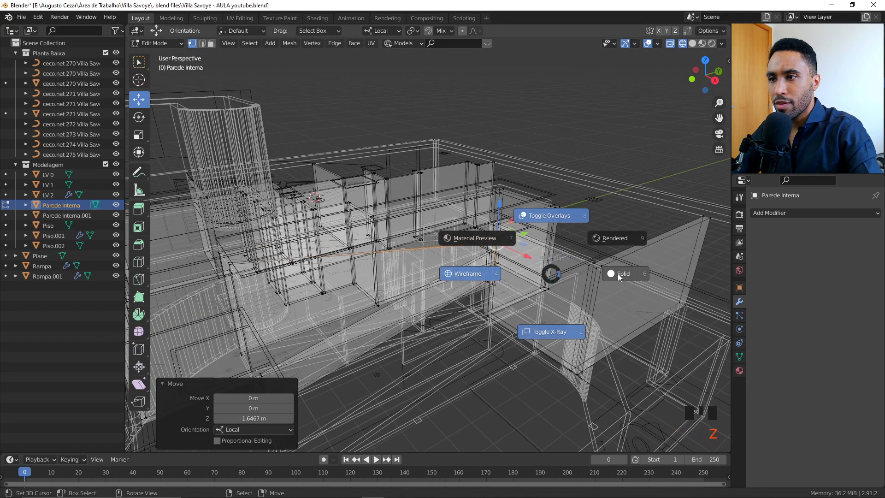
{"action": "left_click", "coordinate": [617, 272]}
{"action": "mouse_move", "coordinate": [617, 272]}
{"action": "middle_mouse_down"}
{"action": "mouse_move", "coordinate": [484, 291]}
{"action": "mouse_move", "coordinate": [466, 267]}
{"action": "mouse_move", "coordinate": [454, 164]}
{"action": "mouse_move", "coordinate": [505, 158]}
{"action": "mouse_move", "coordinate": [401, 129]}
{"action": "middle_mouse_up"}
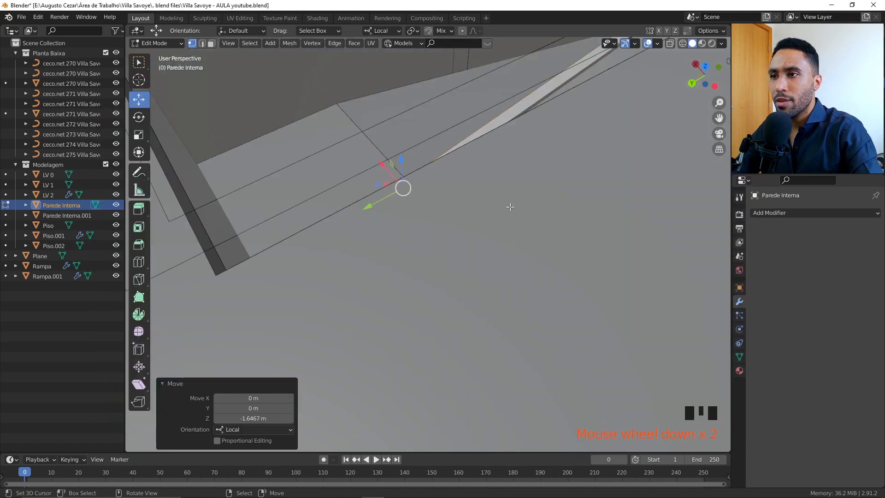
{"action": "middle_click_drag", "start_coordinate": [467, 261], "coordinate": [413, 252]}
{"action": "scroll", "coordinate": [446, 227], "scroll_direction": "down", "scroll_amount": 2}
{"action": "key", "text": "Tab"}
{"action": "key", "text": "alt+a"}
{"action": "scroll", "coordinate": [355, 292], "scroll_direction": "up", "scroll_amount": 2}
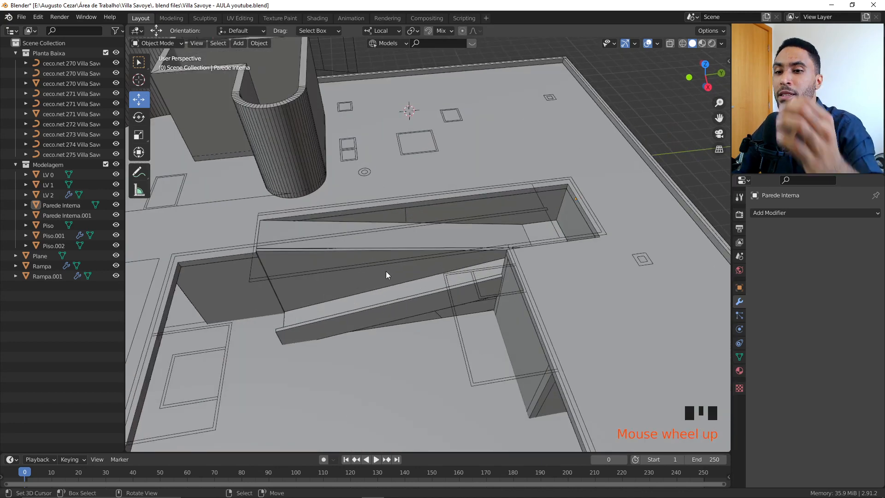
- Examine the whole building's exterior from several sides with the overlays turned off, and turn the overlays back on
{"action": "scroll", "coordinate": [387, 275], "scroll_direction": "down", "scroll_amount": 1}
{"action": "scroll", "coordinate": [386, 271], "scroll_direction": "down", "scroll_amount": 7}
{"action": "middle_click_drag", "start_coordinate": [385, 271], "coordinate": [419, 219]}
{"action": "key", "text": "alt+a"}
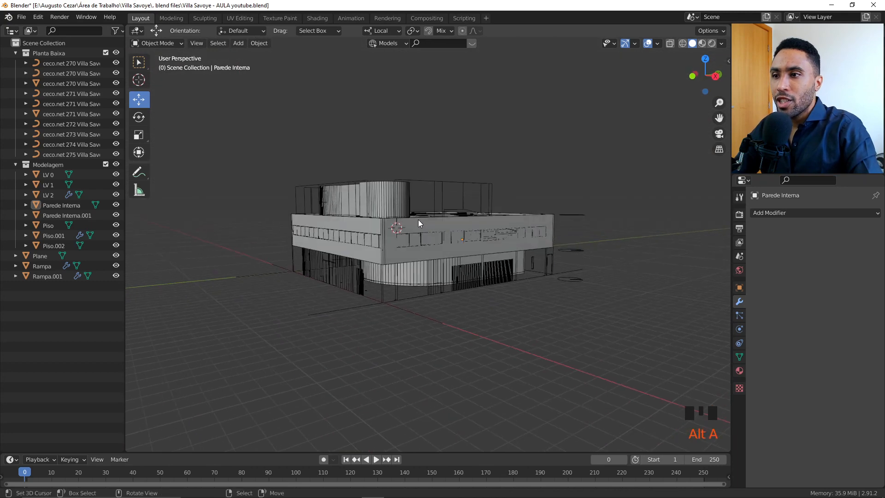
{"action": "key", "text": "z"}
{"action": "left_click", "coordinate": [422, 177]}
{"action": "mouse_move", "coordinate": [402, 277]}
{"action": "middle_mouse_down"}
{"action": "mouse_move", "coordinate": [455, 265]}
{"action": "mouse_move", "coordinate": [412, 204]}
{"action": "mouse_move", "coordinate": [414, 286]}
{"action": "middle_mouse_up"}
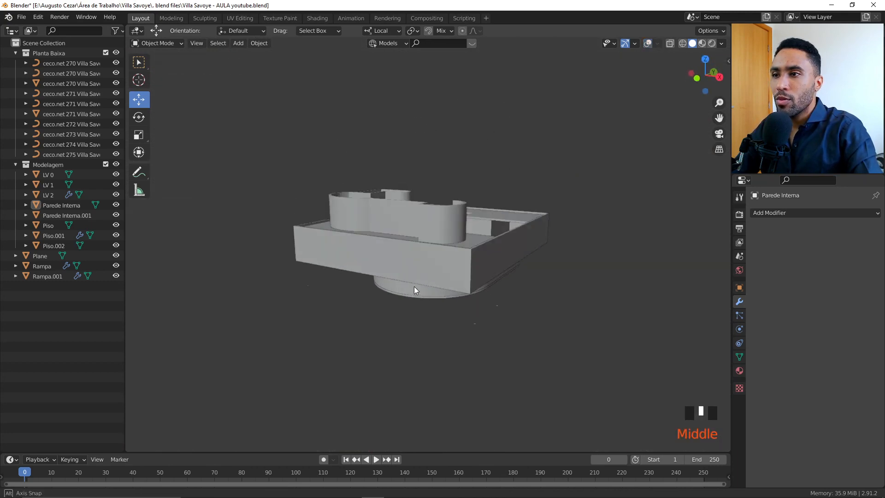
{"action": "key", "text": "KP_5"}
{"action": "key", "text": "KP_6"}
{"action": "key", "text": "KP_6"}
{"action": "key", "text": "KP_6"}
{"action": "key", "text": "KP_6"}
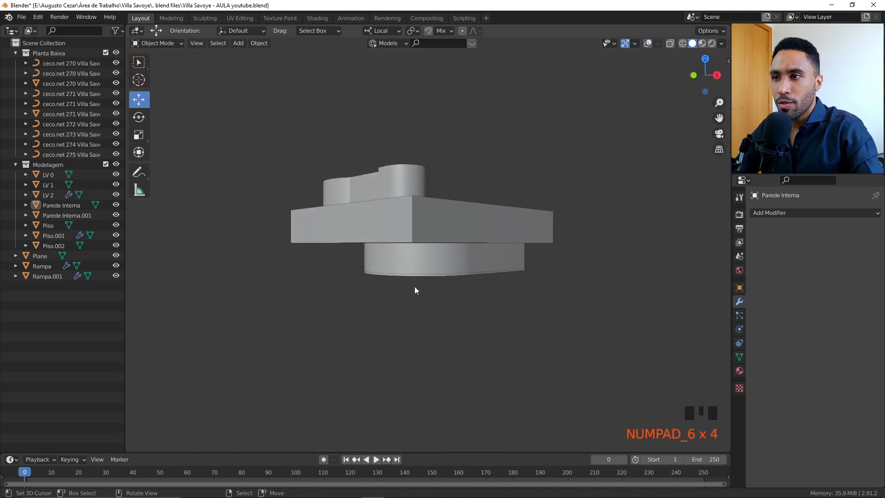
{"action": "scroll", "coordinate": [460, 235], "scroll_direction": "up", "scroll_amount": 2}
{"action": "middle_click_drag", "start_coordinate": [461, 235], "coordinate": [480, 302]}
{"action": "key", "text": "z"}
{"action": "left_click", "coordinate": [504, 245]}
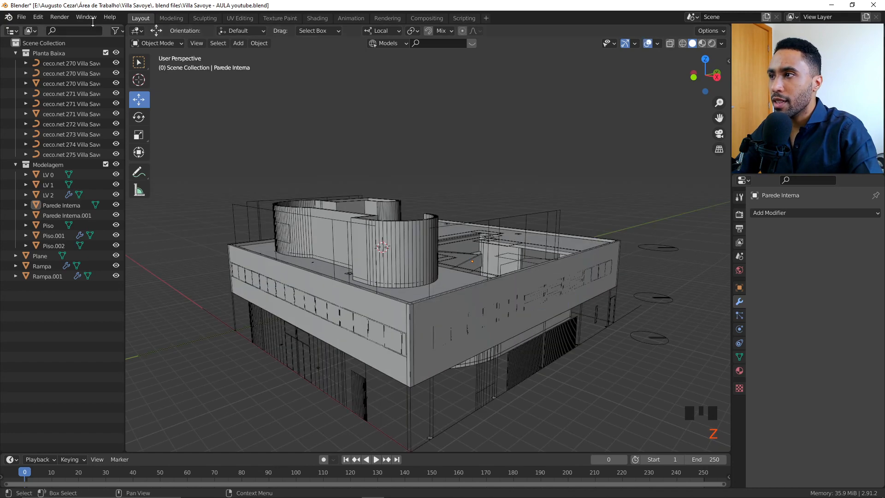
- Exclude the Planta Baixa collection and hide the LV 1 and LV 0 outer walls to expose the interior, leaving nothing selected
{"action": "left_click", "coordinate": [105, 53]}
{"action": "right_click", "coordinate": [429, 311]}
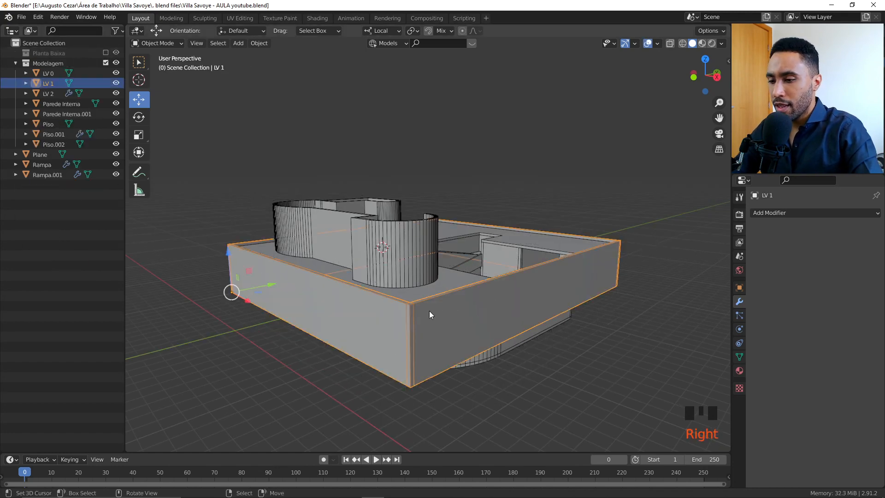
{"action": "key", "text": "h"}
{"action": "middle_click_drag", "start_coordinate": [430, 310], "coordinate": [470, 294]}
{"action": "right_click", "coordinate": [497, 267]}
{"action": "key", "text": "h"}
{"action": "middle_click_drag", "start_coordinate": [496, 268], "coordinate": [462, 308]}
{"action": "scroll", "coordinate": [461, 309], "scroll_direction": "up", "scroll_amount": 2}
{"action": "key", "text": "alt+a"}
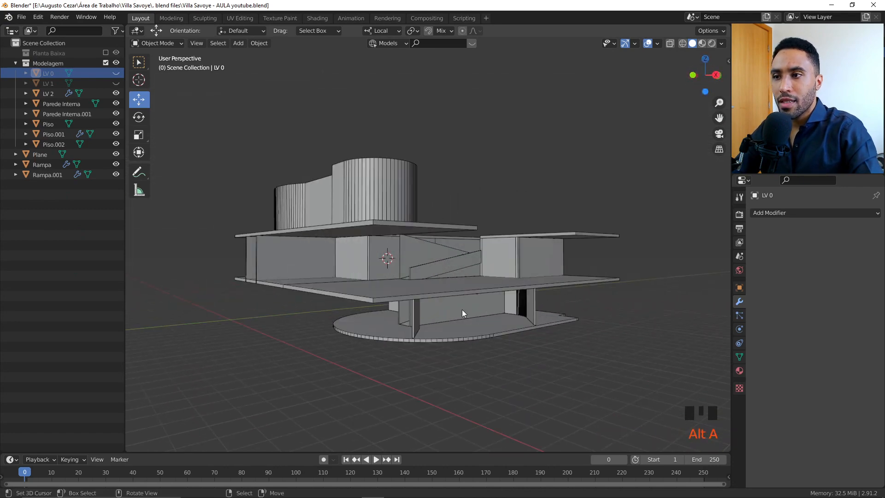